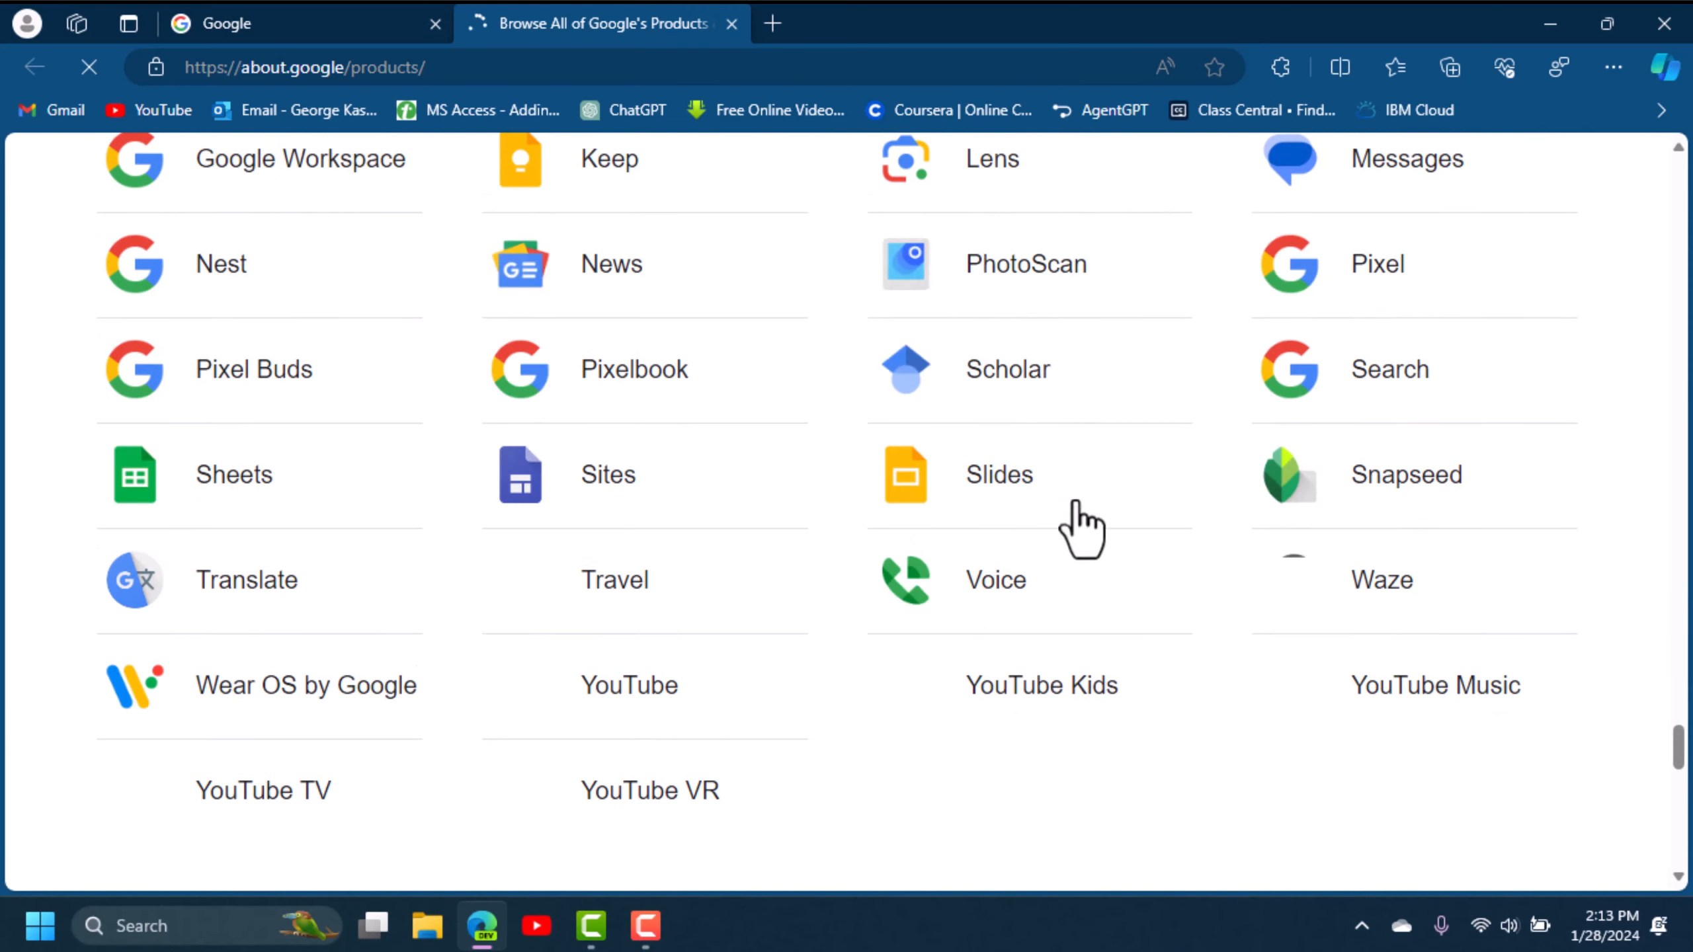
# Open Google Sites from the product list and name the untitled site "Creative Ink Academy".
pyautogui.click(607, 475)
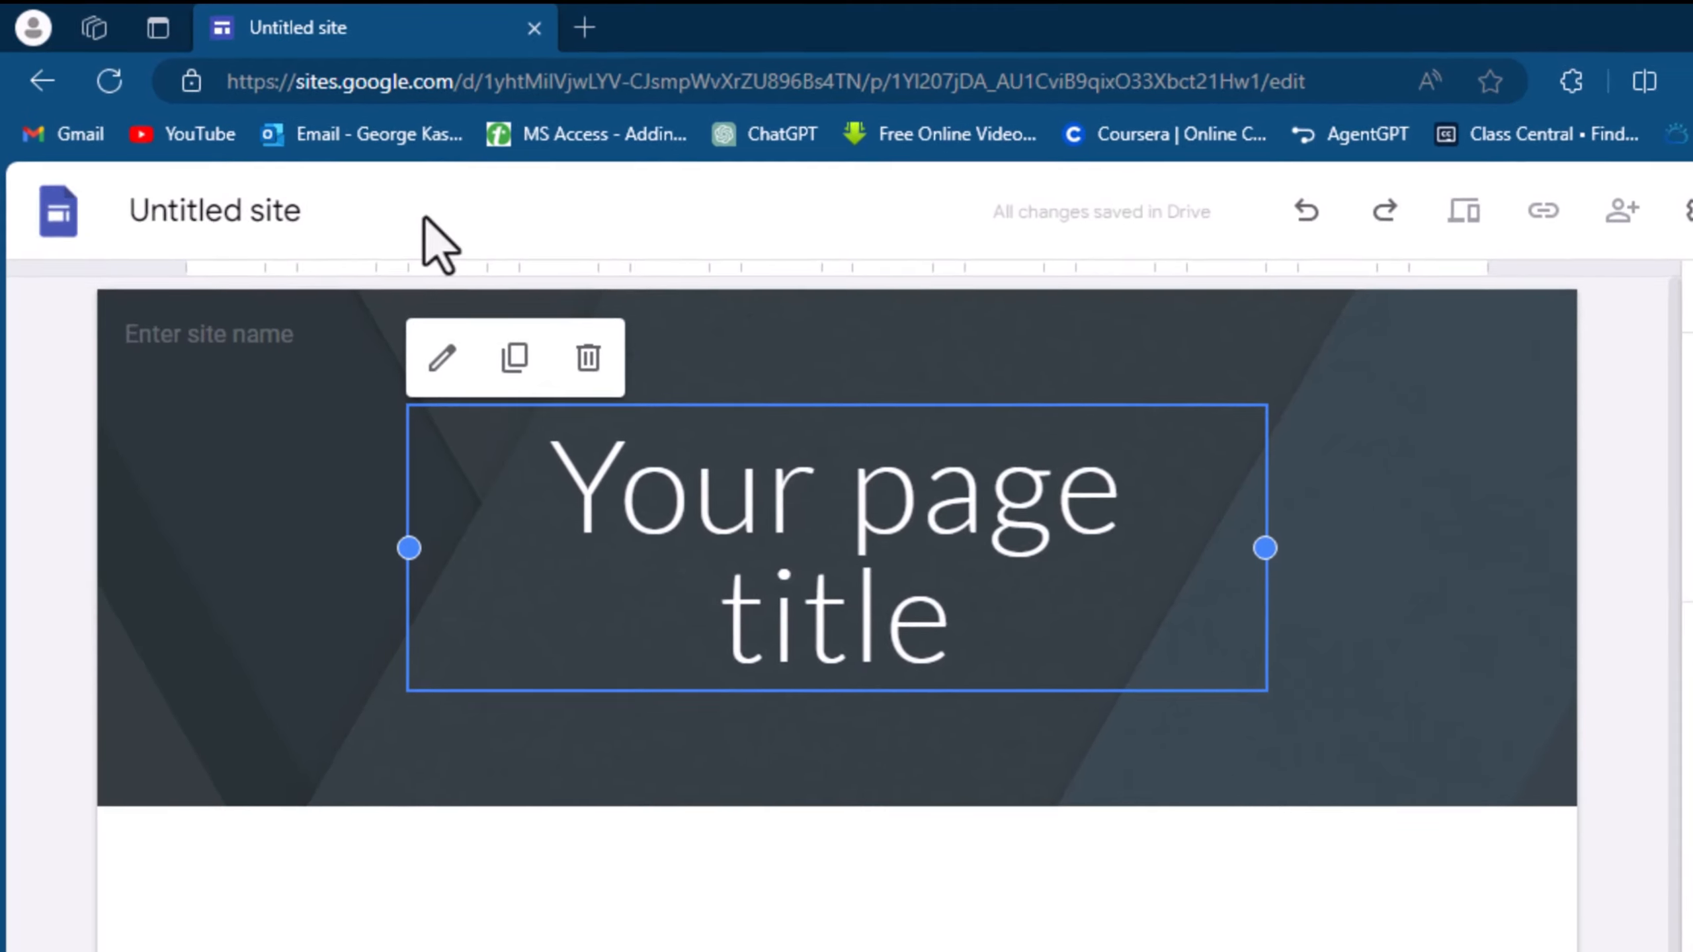
pyautogui.click(307, 220)
pyautogui.write('Creative Ink')
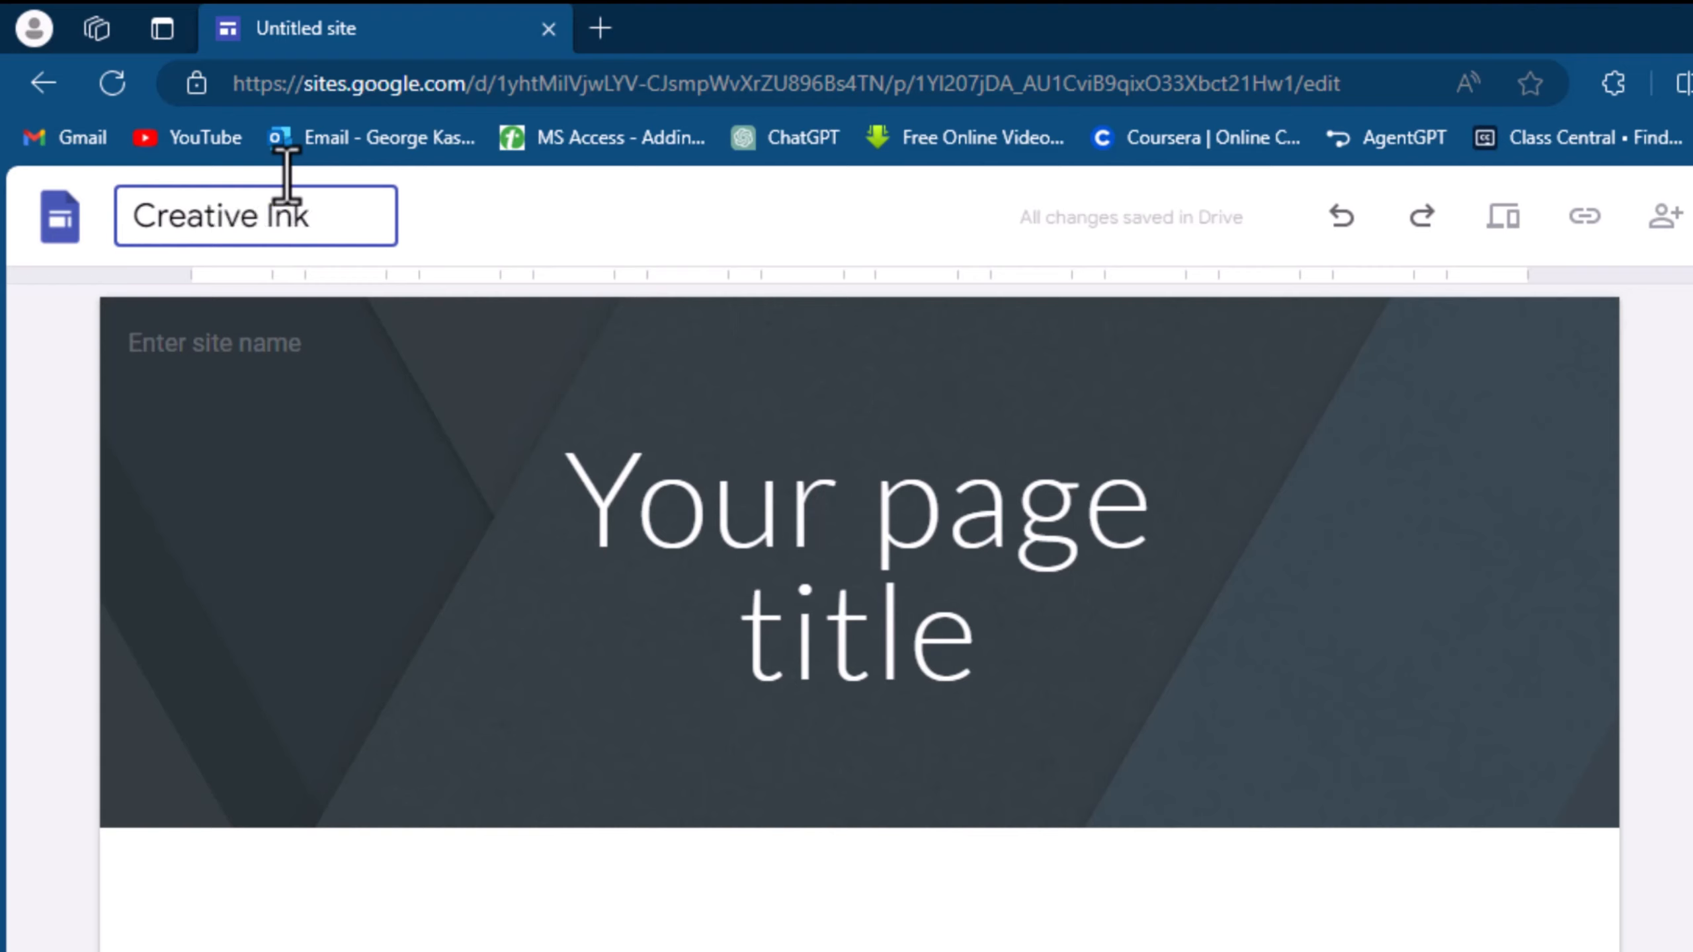
pyautogui.write('Academy')
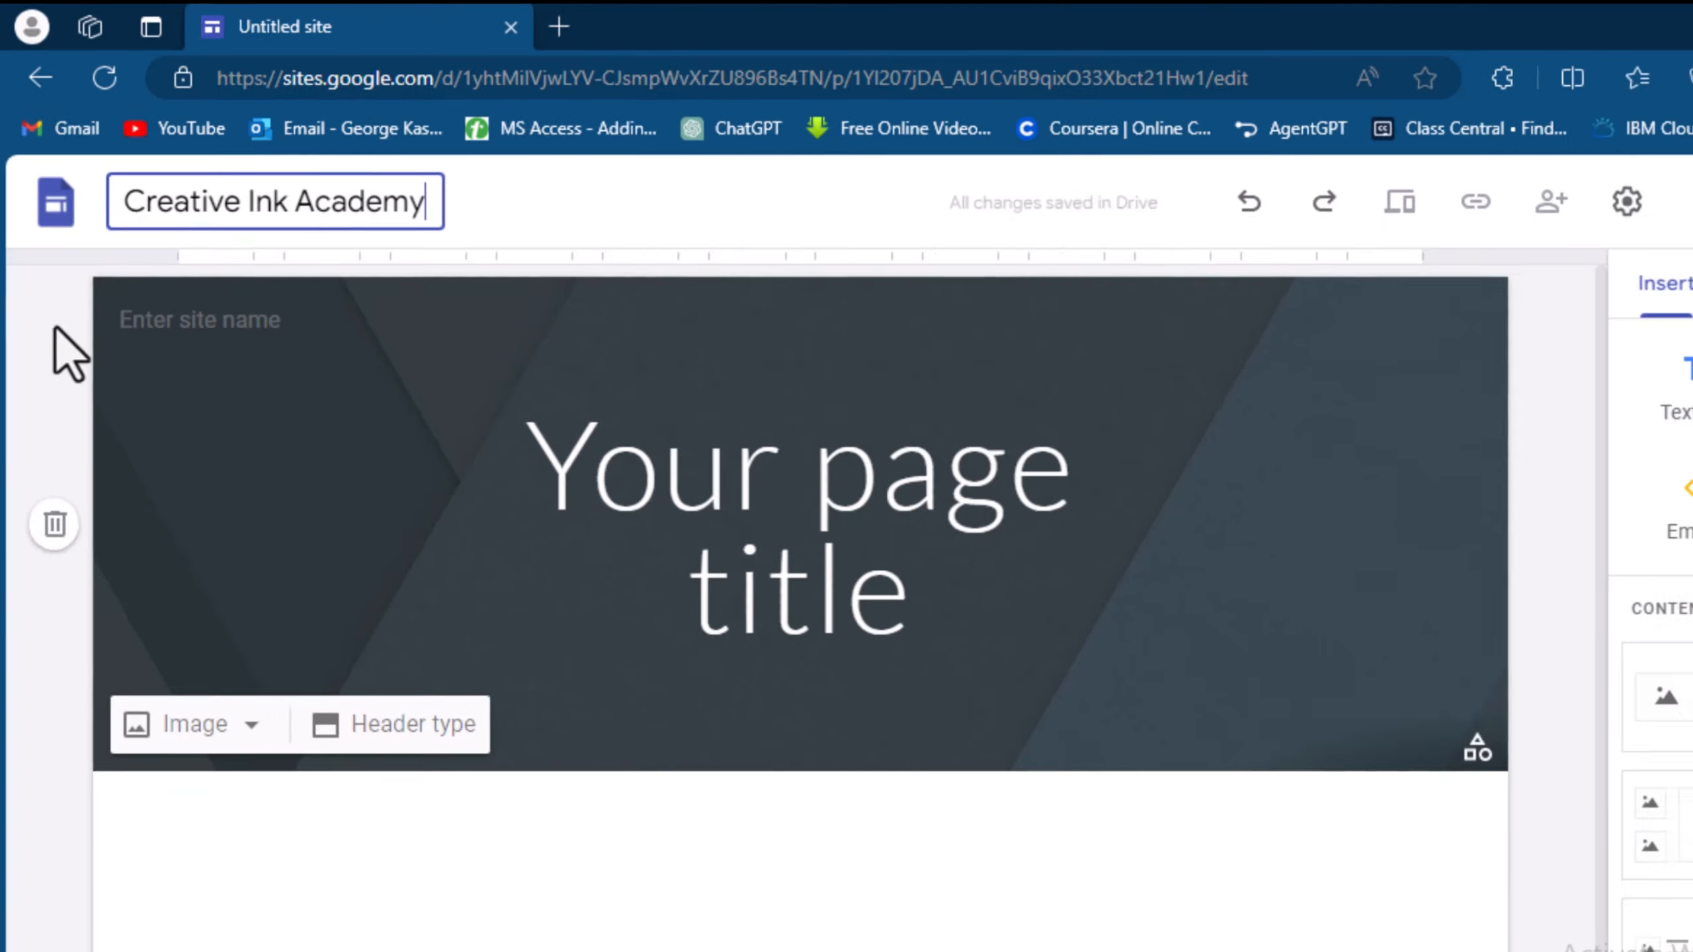
pyautogui.click(58, 348)
pyautogui.moveTo(177, 272)
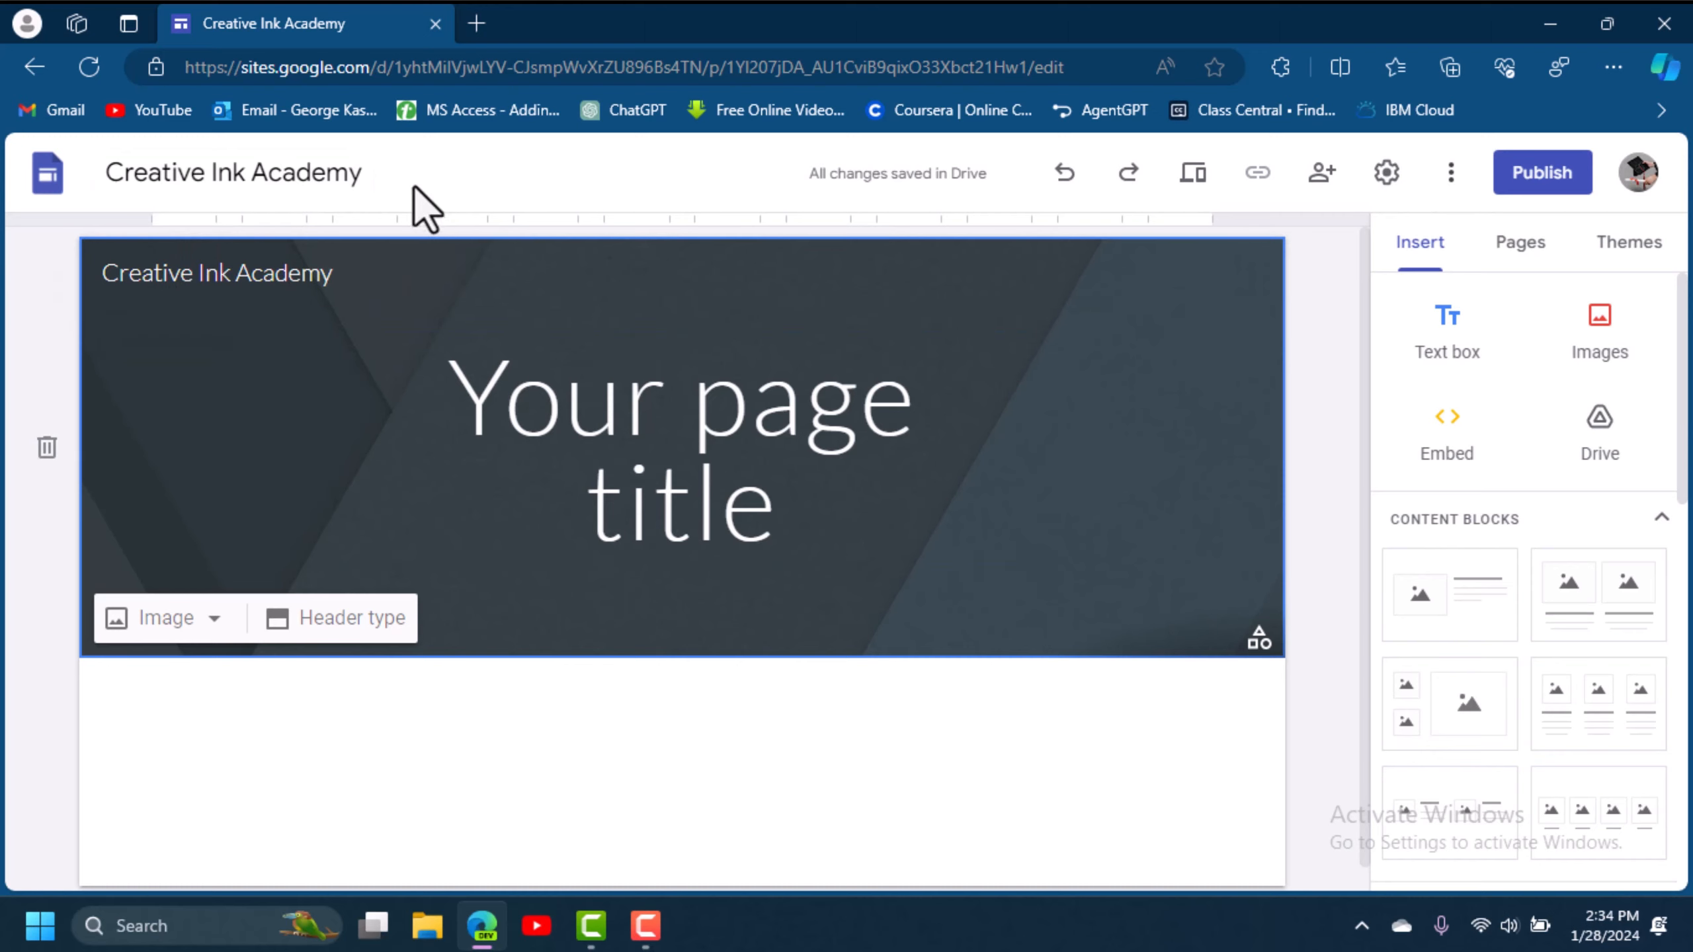
# Replace the placeholder page title in the header with "Digital Literacy Skills".
pyautogui.click(677, 467)
pyautogui.tripleClick(677, 467)
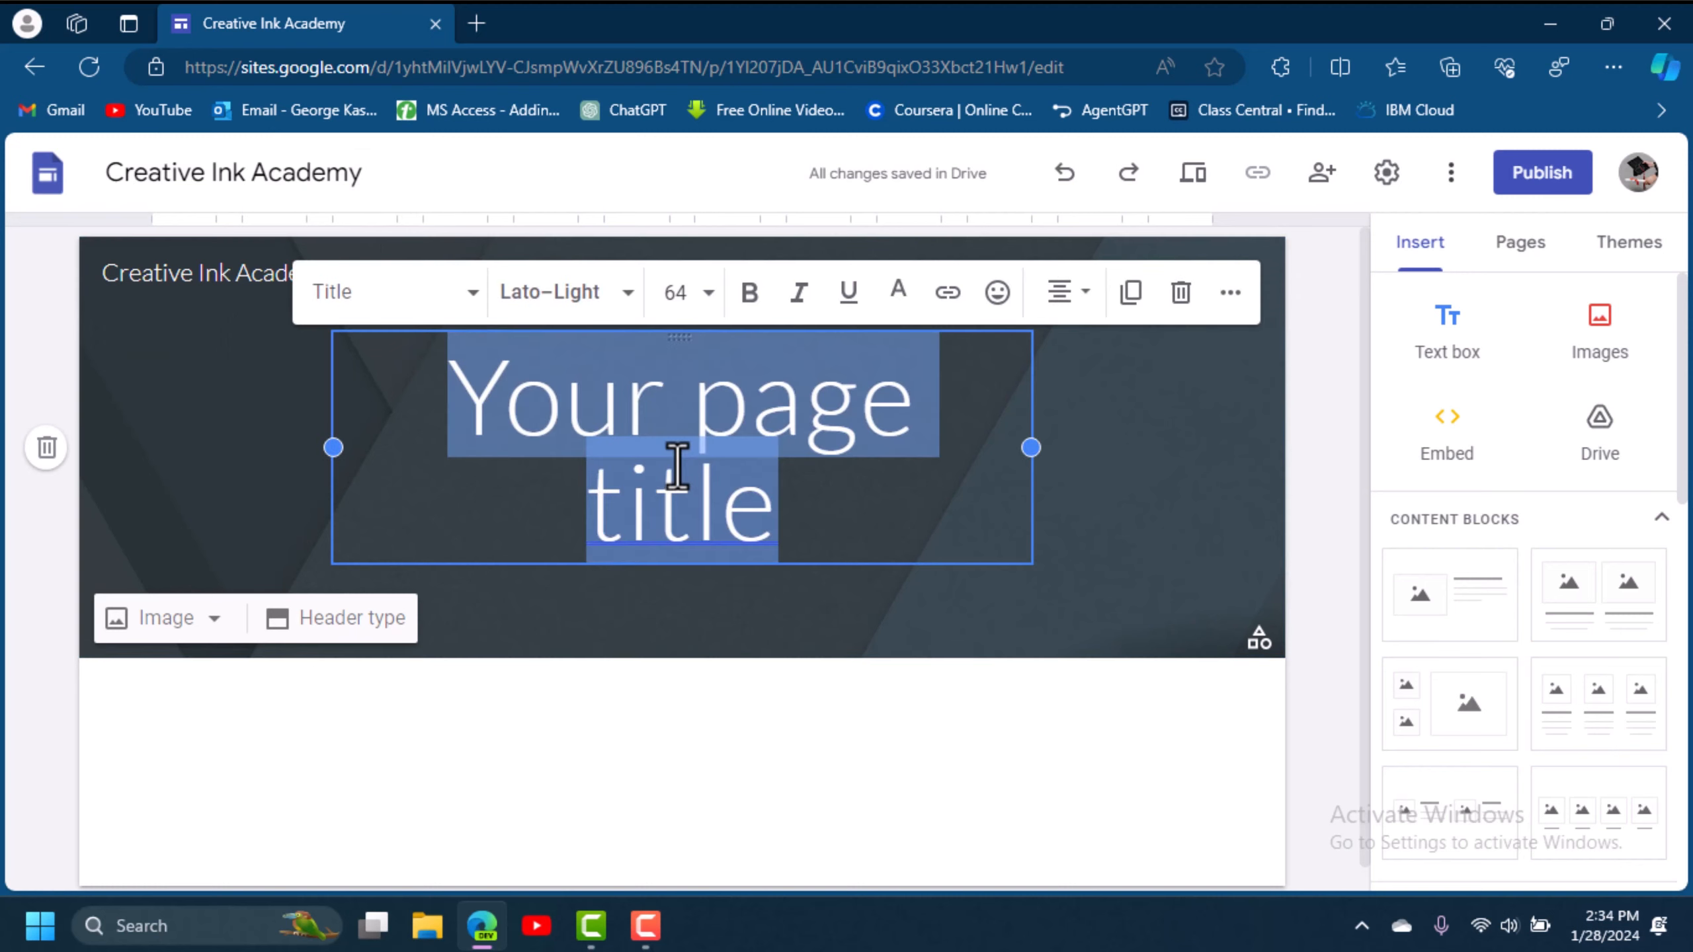
pyautogui.write('Digital Literacy SkilS')
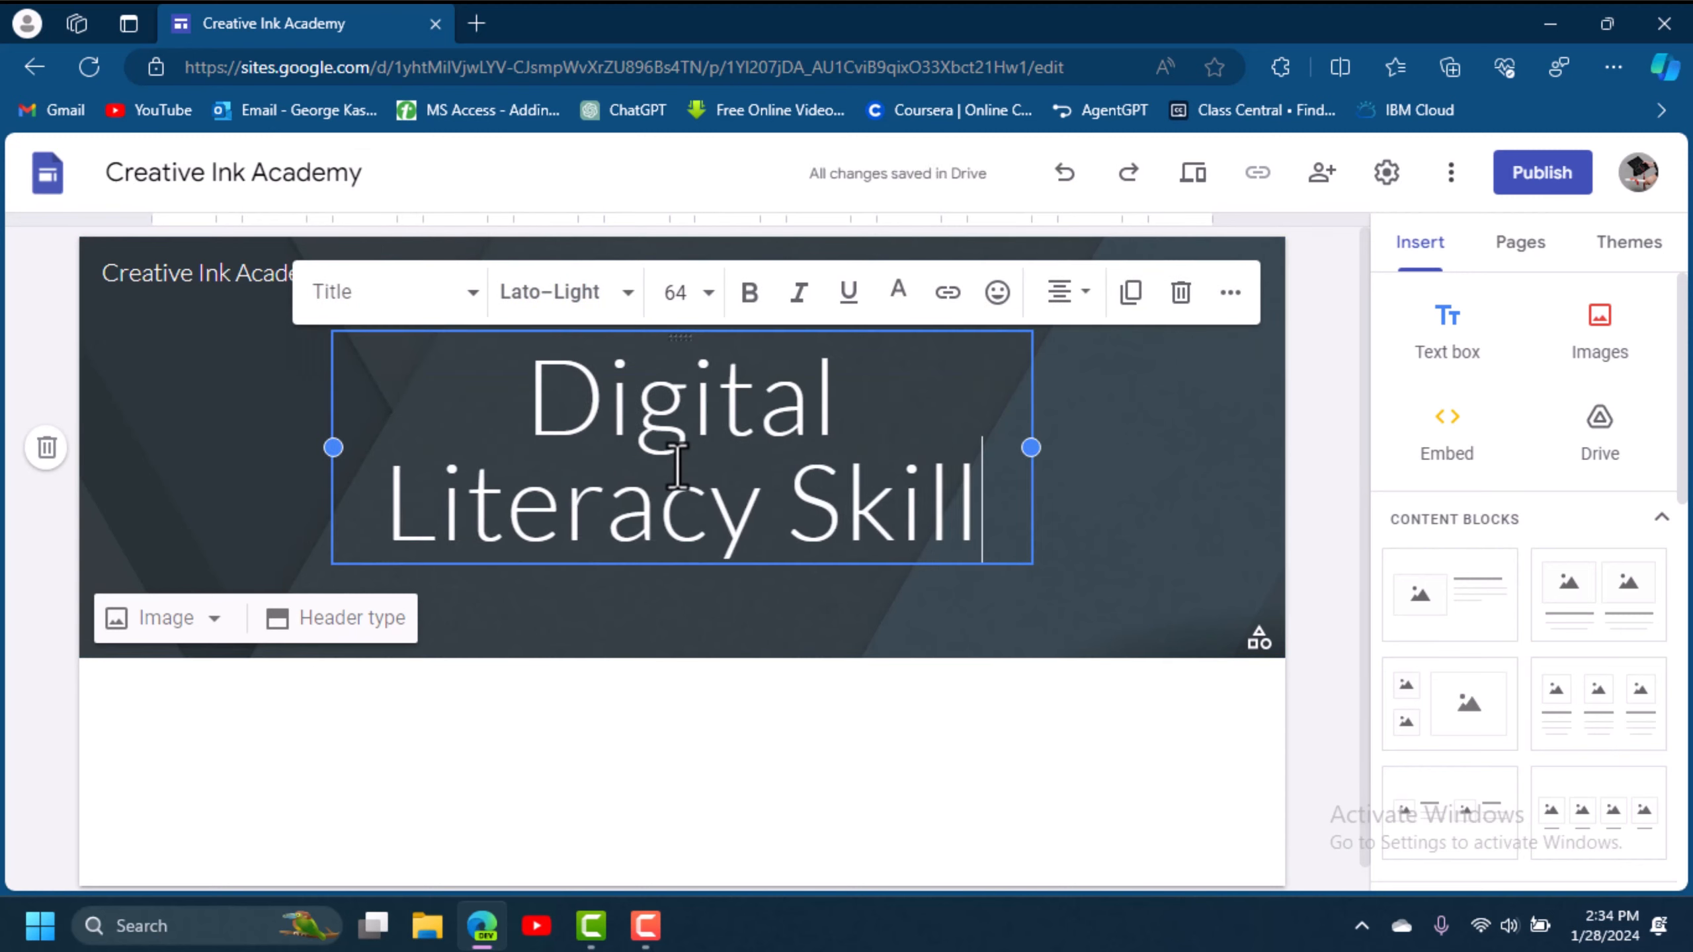
pyautogui.press('BackSpace')
pyautogui.write('ls')
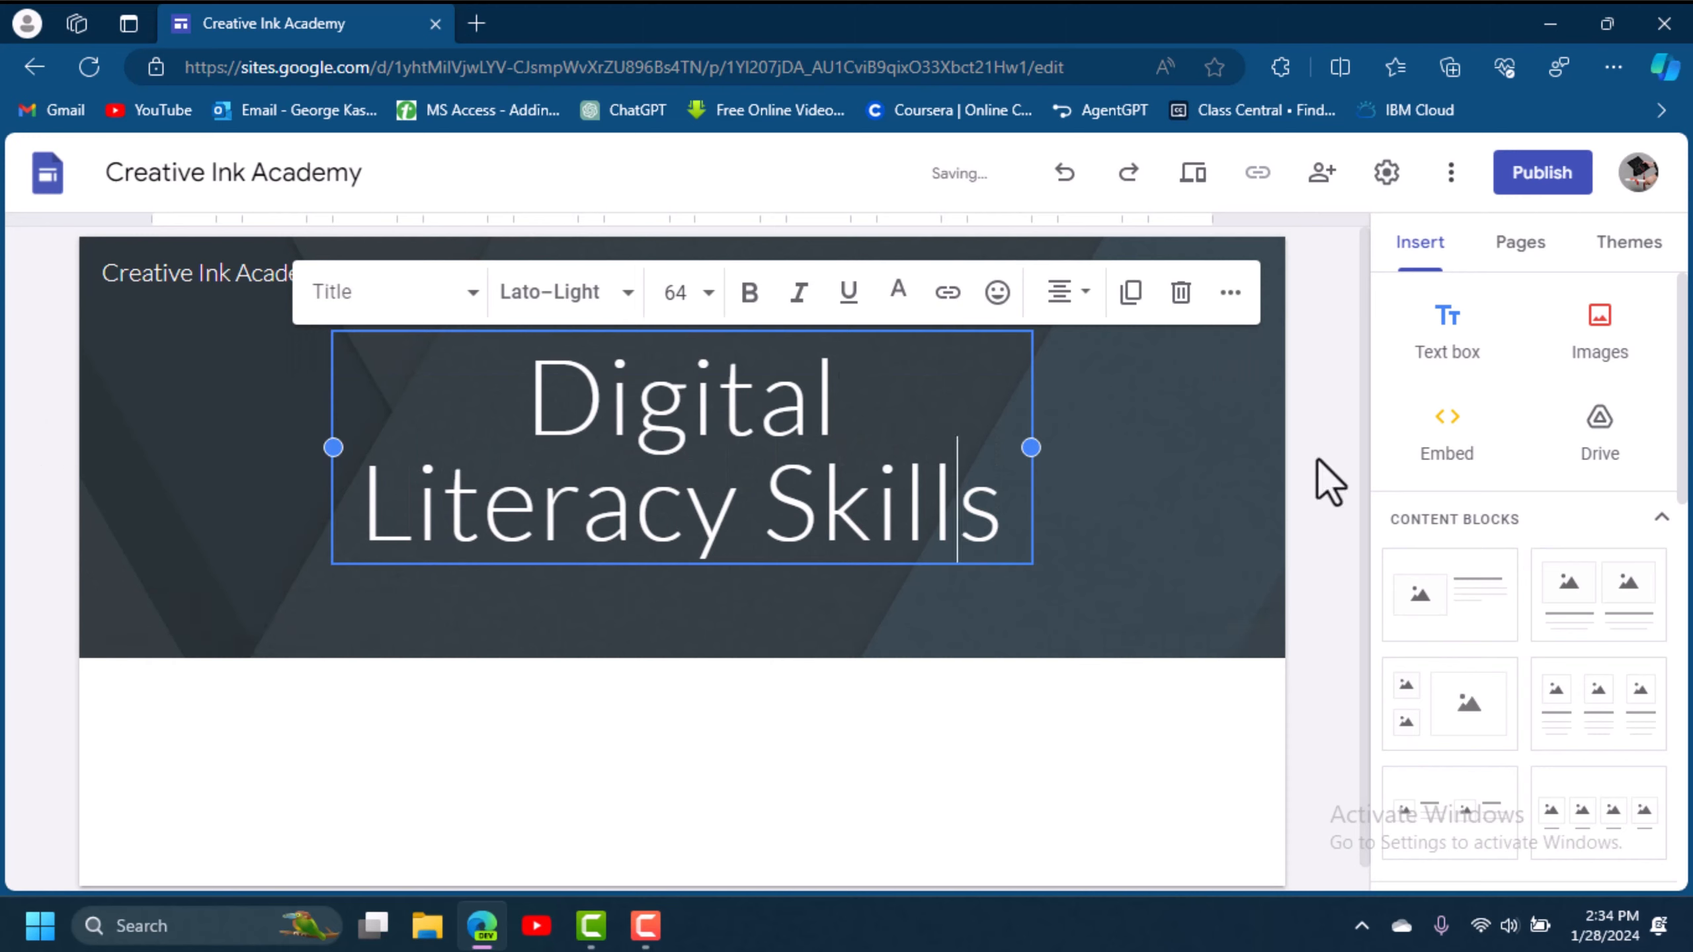
pyautogui.click(1326, 503)
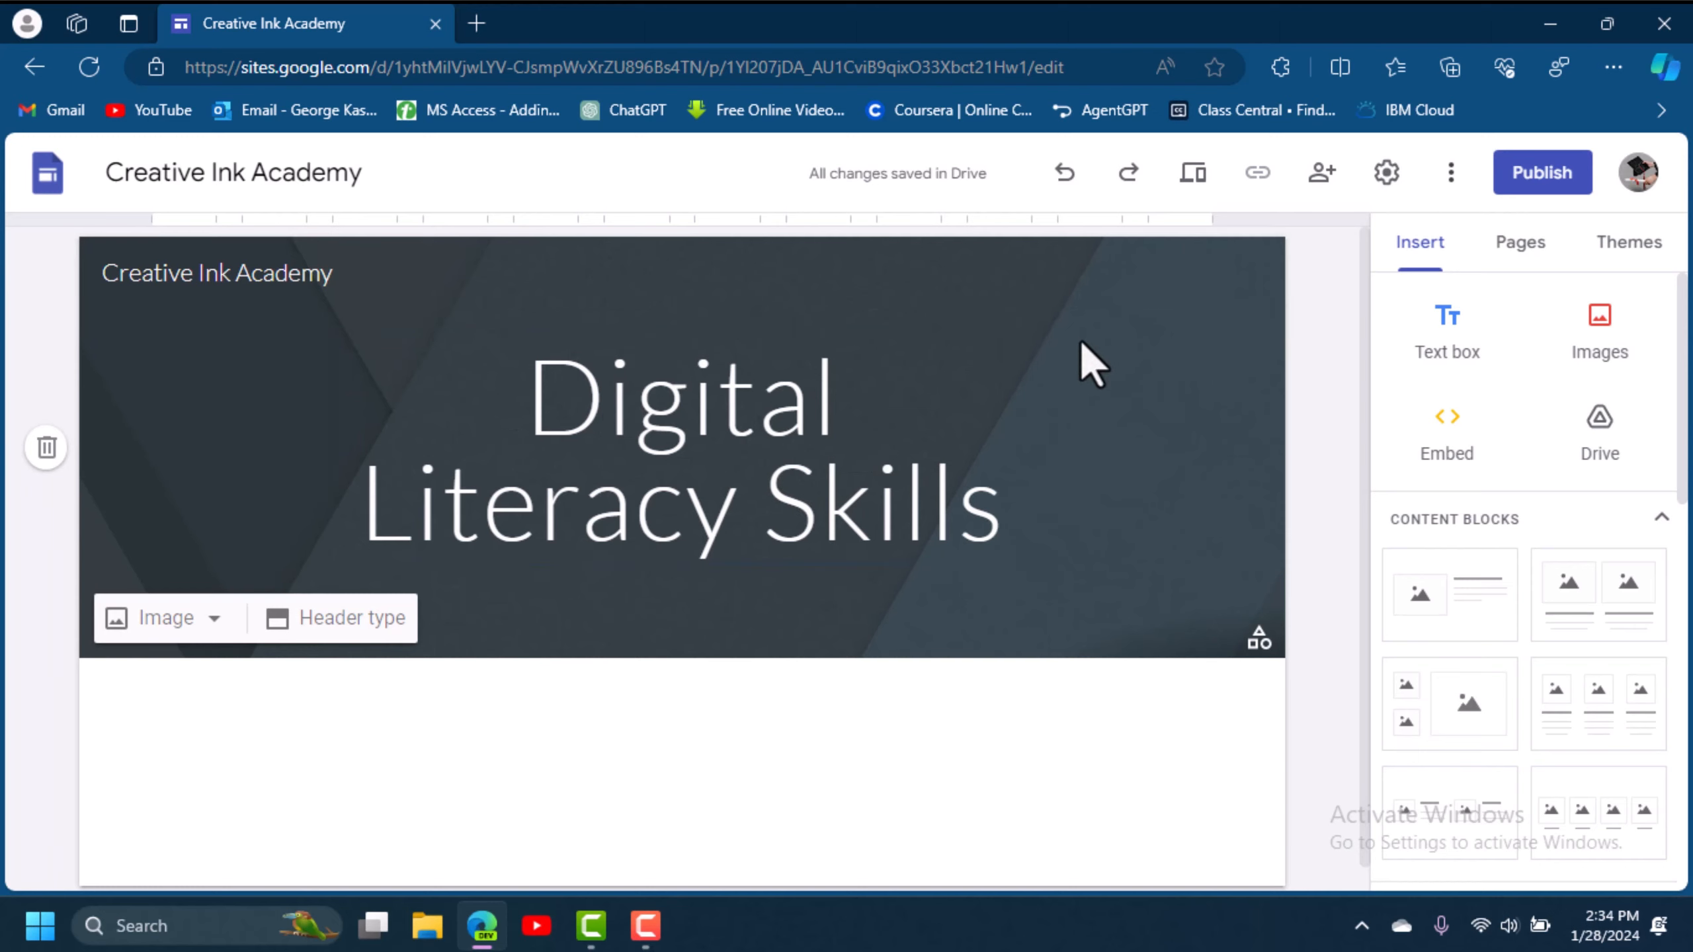
# Try the Title only header type and switch the header back to Banner.
pyautogui.click(340, 631)
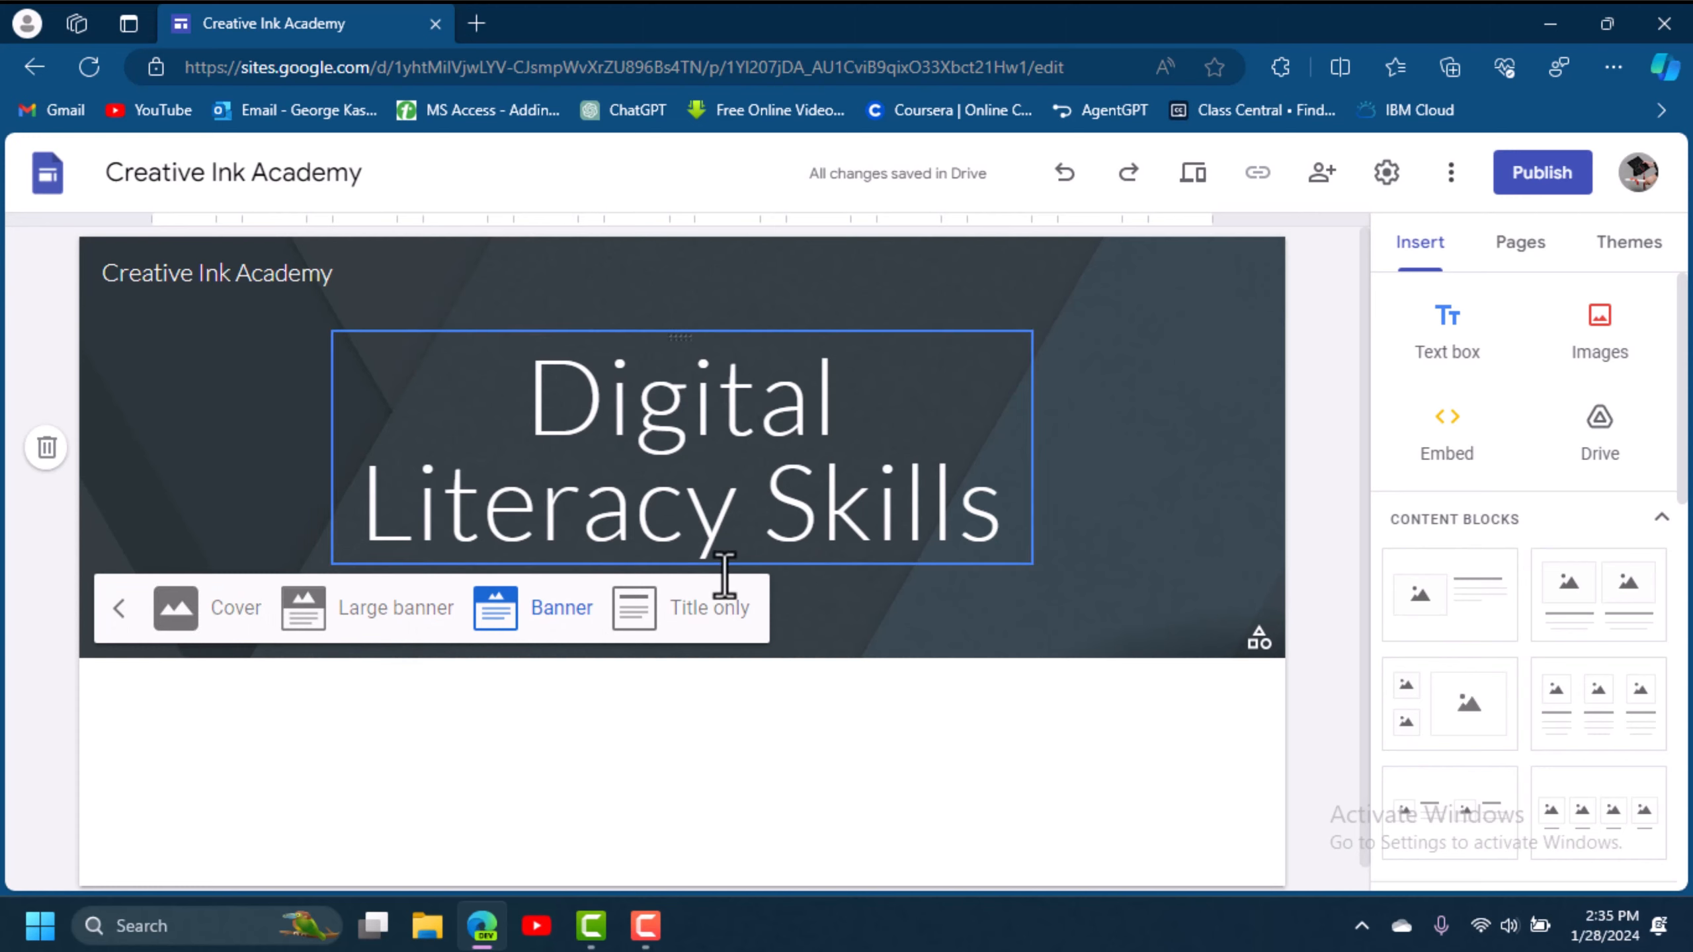
pyautogui.click(727, 620)
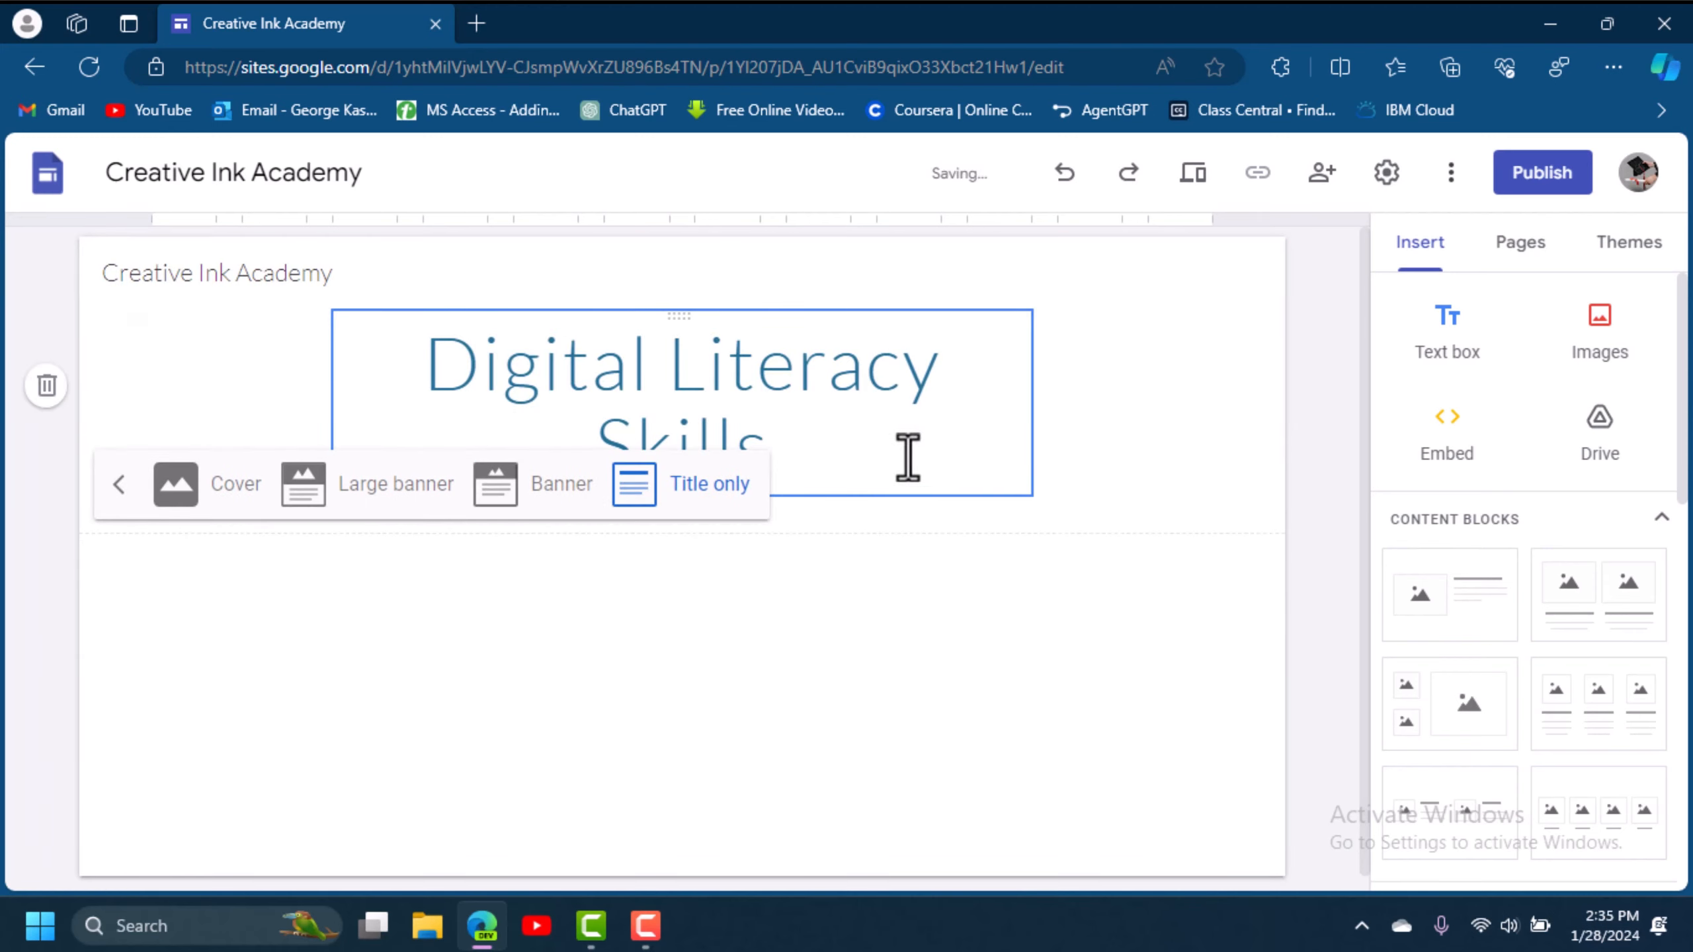
pyautogui.click(559, 492)
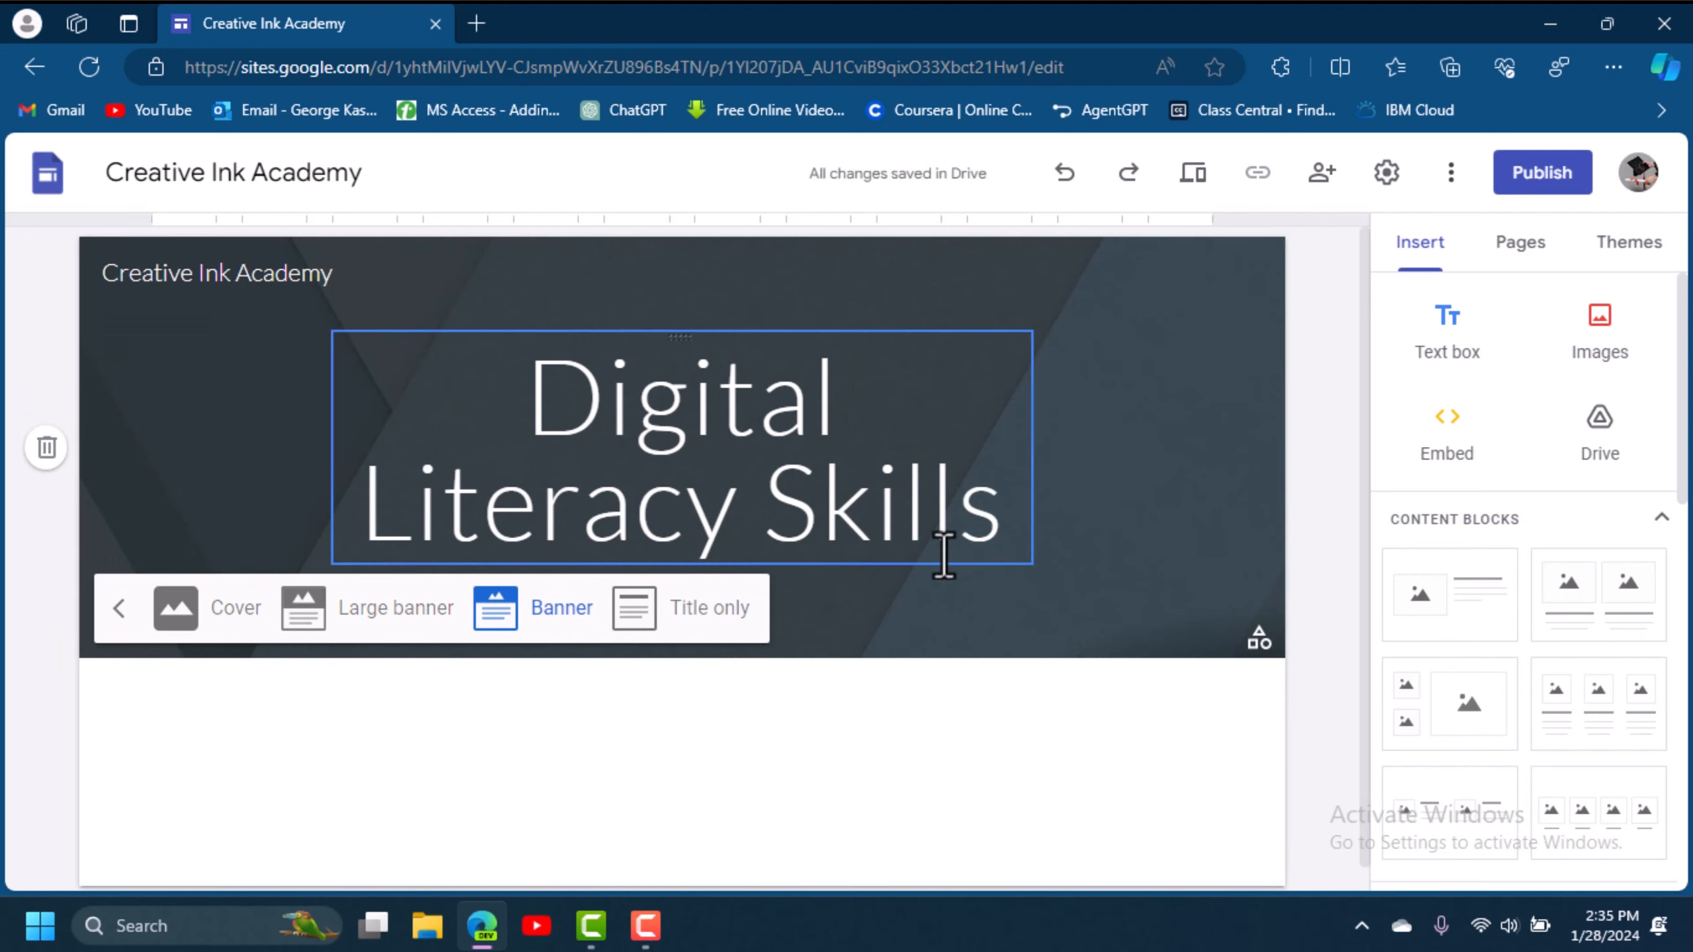
pyautogui.click(1046, 571)
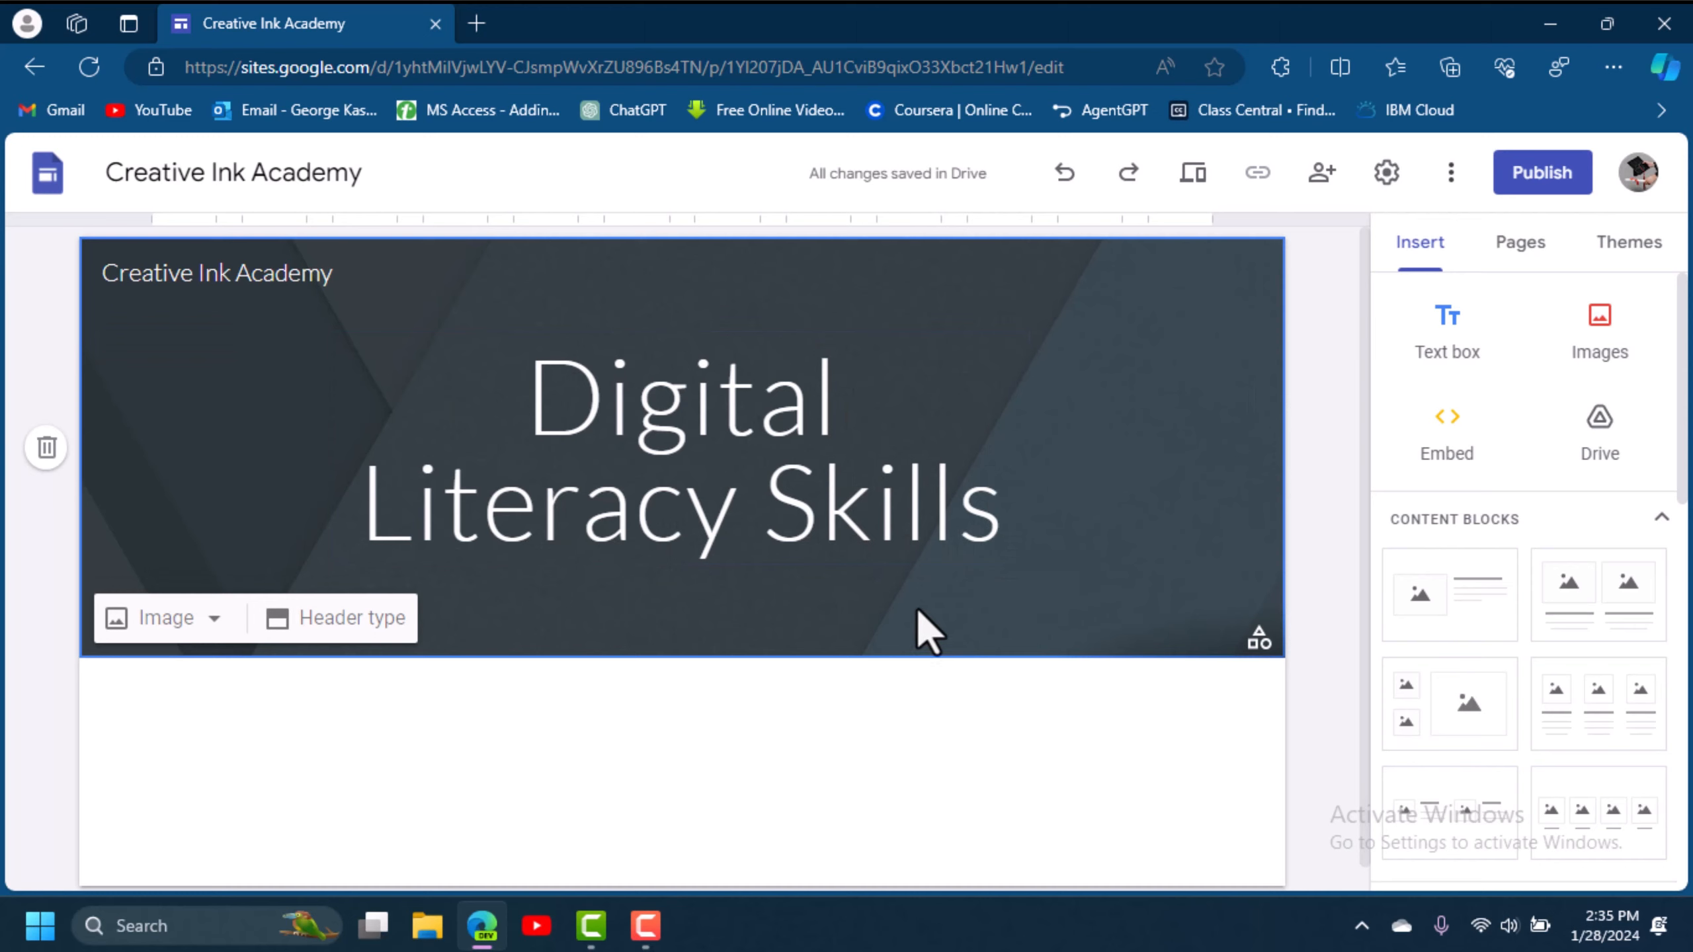
# Choose to select an existing header image and search Google images for "COMPUTER".
pyautogui.click(154, 621)
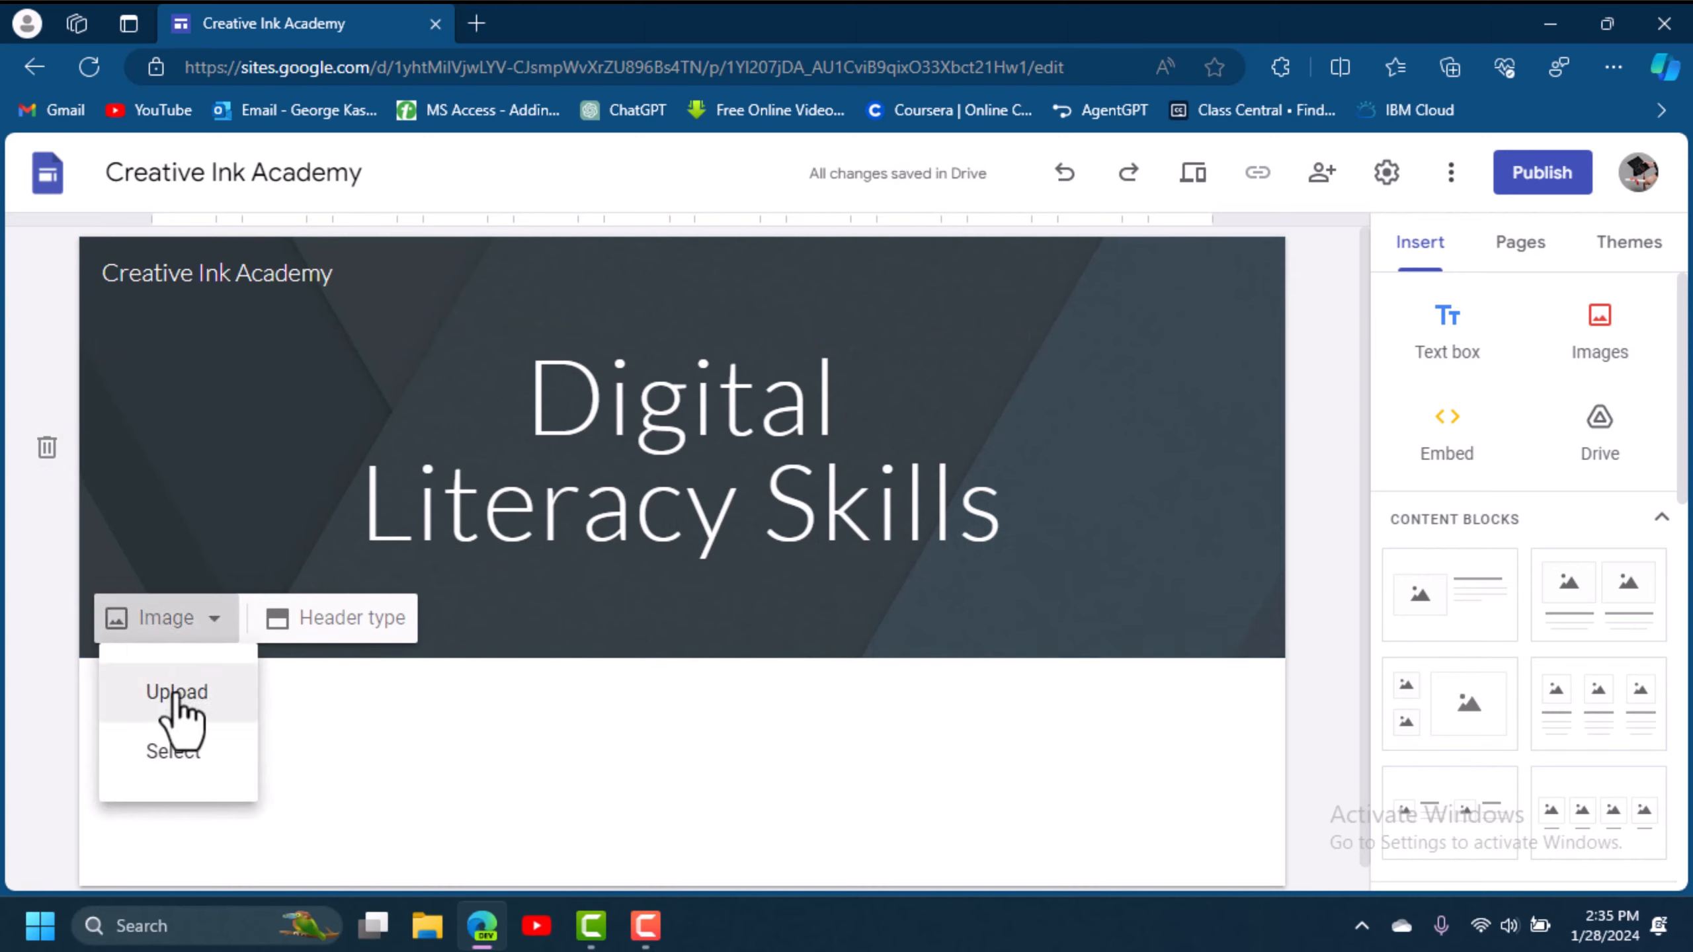
pyautogui.click(175, 761)
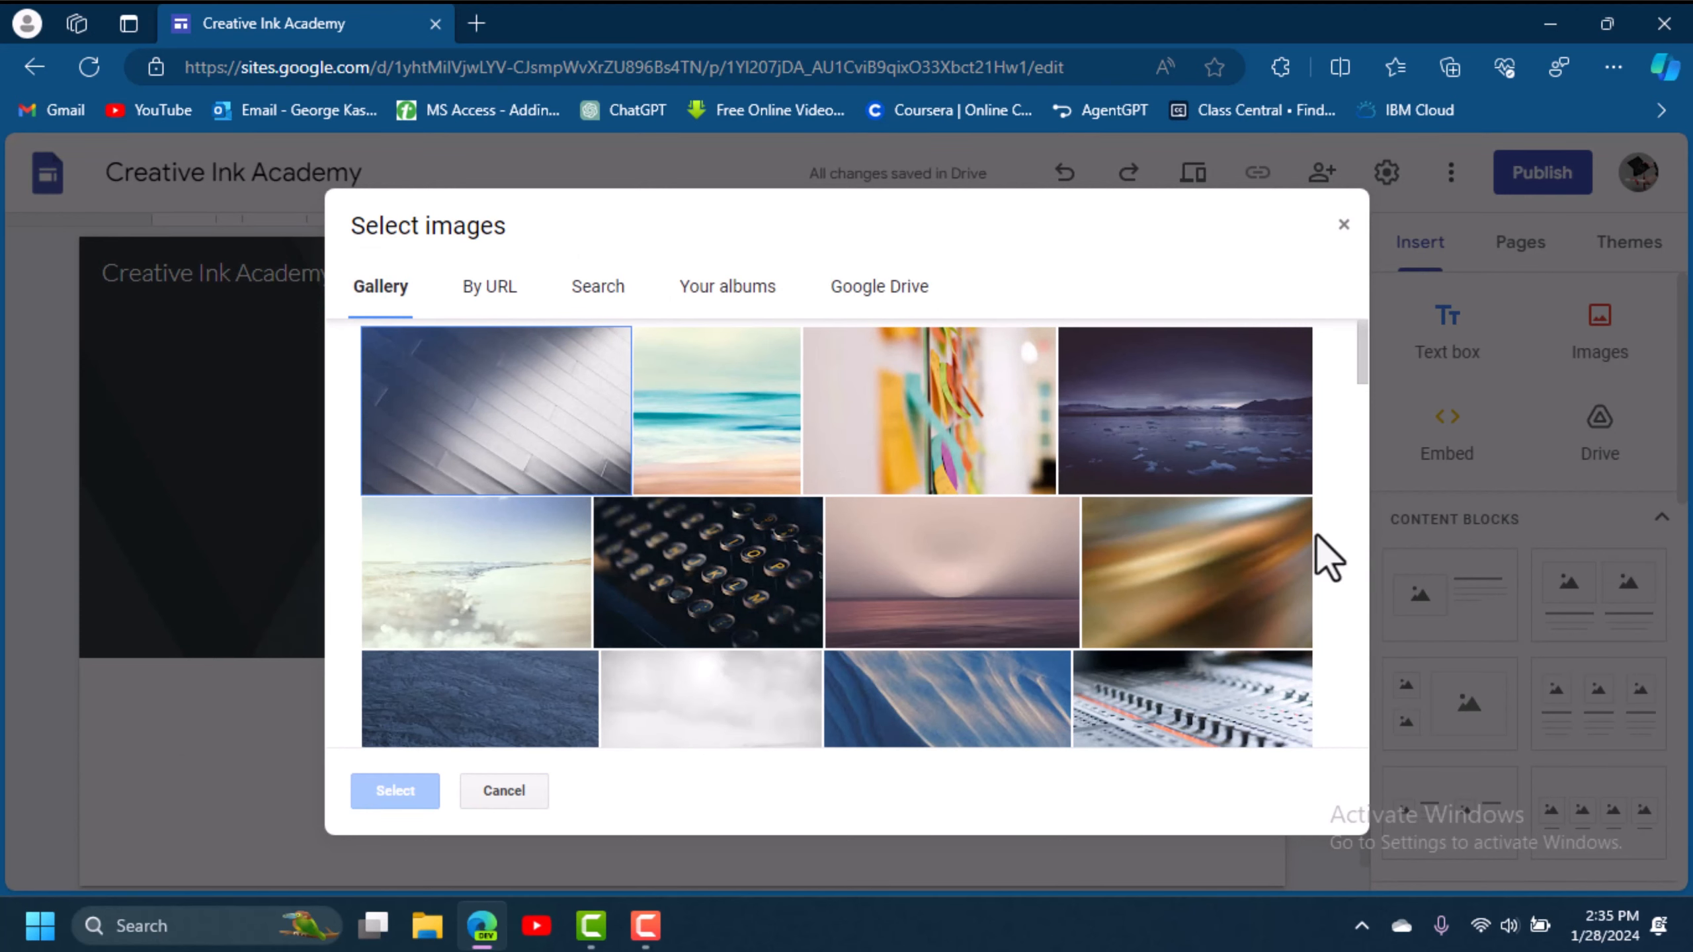
pyautogui.click(489, 287)
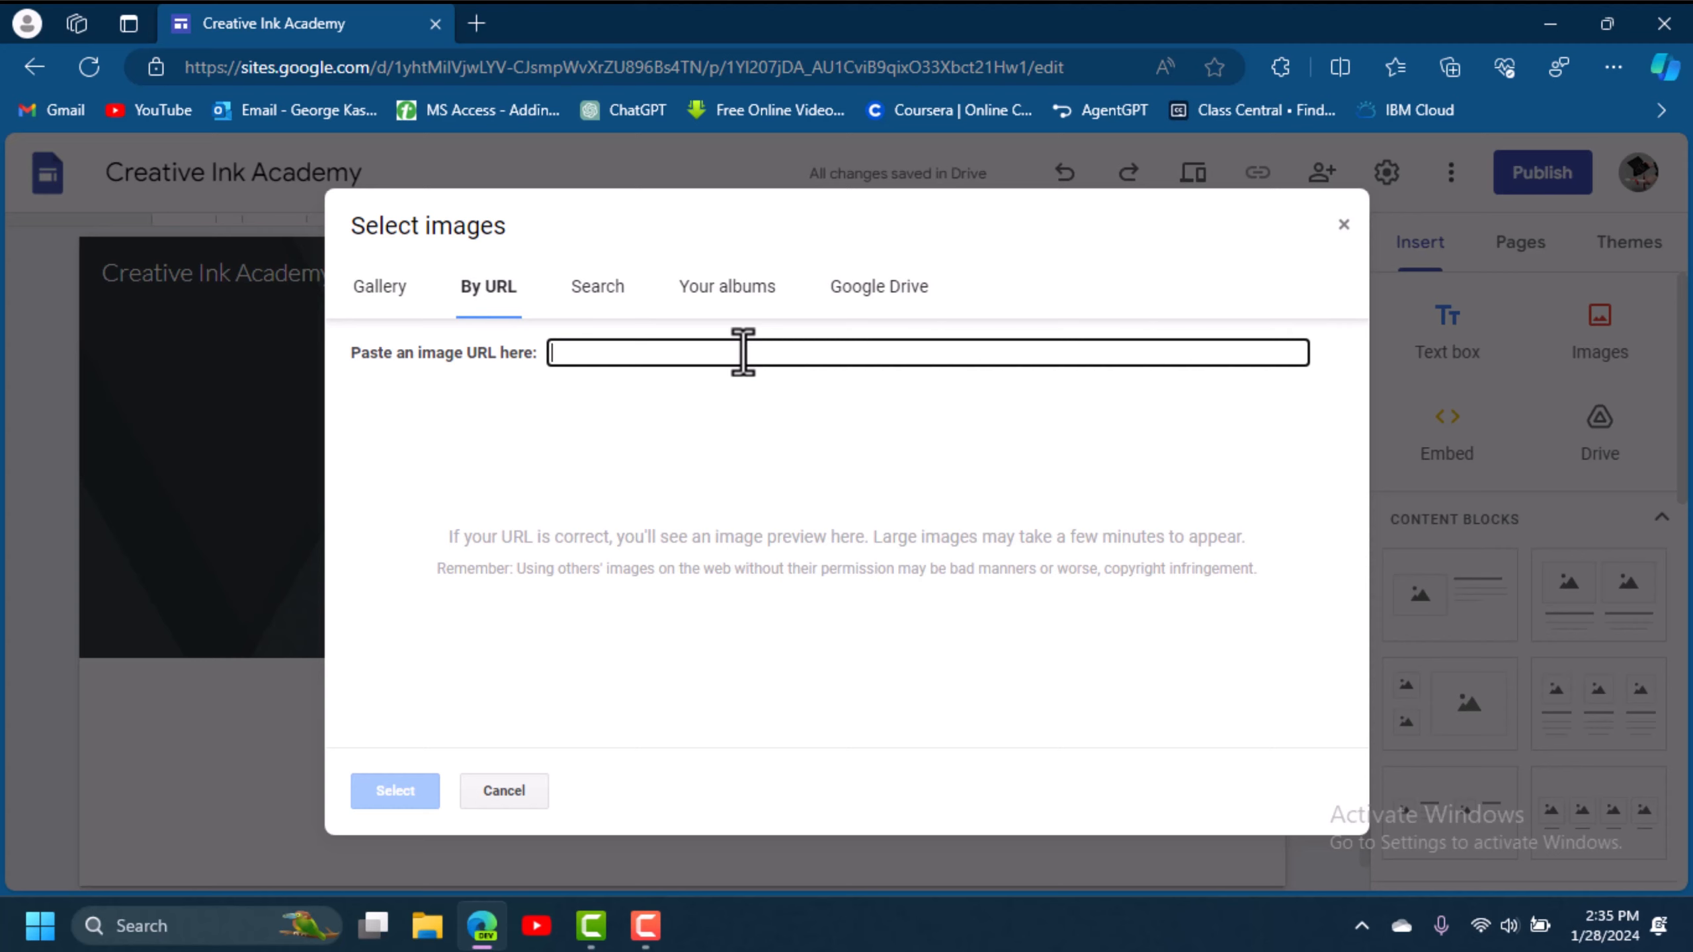
pyautogui.click(603, 294)
pyautogui.click(613, 368)
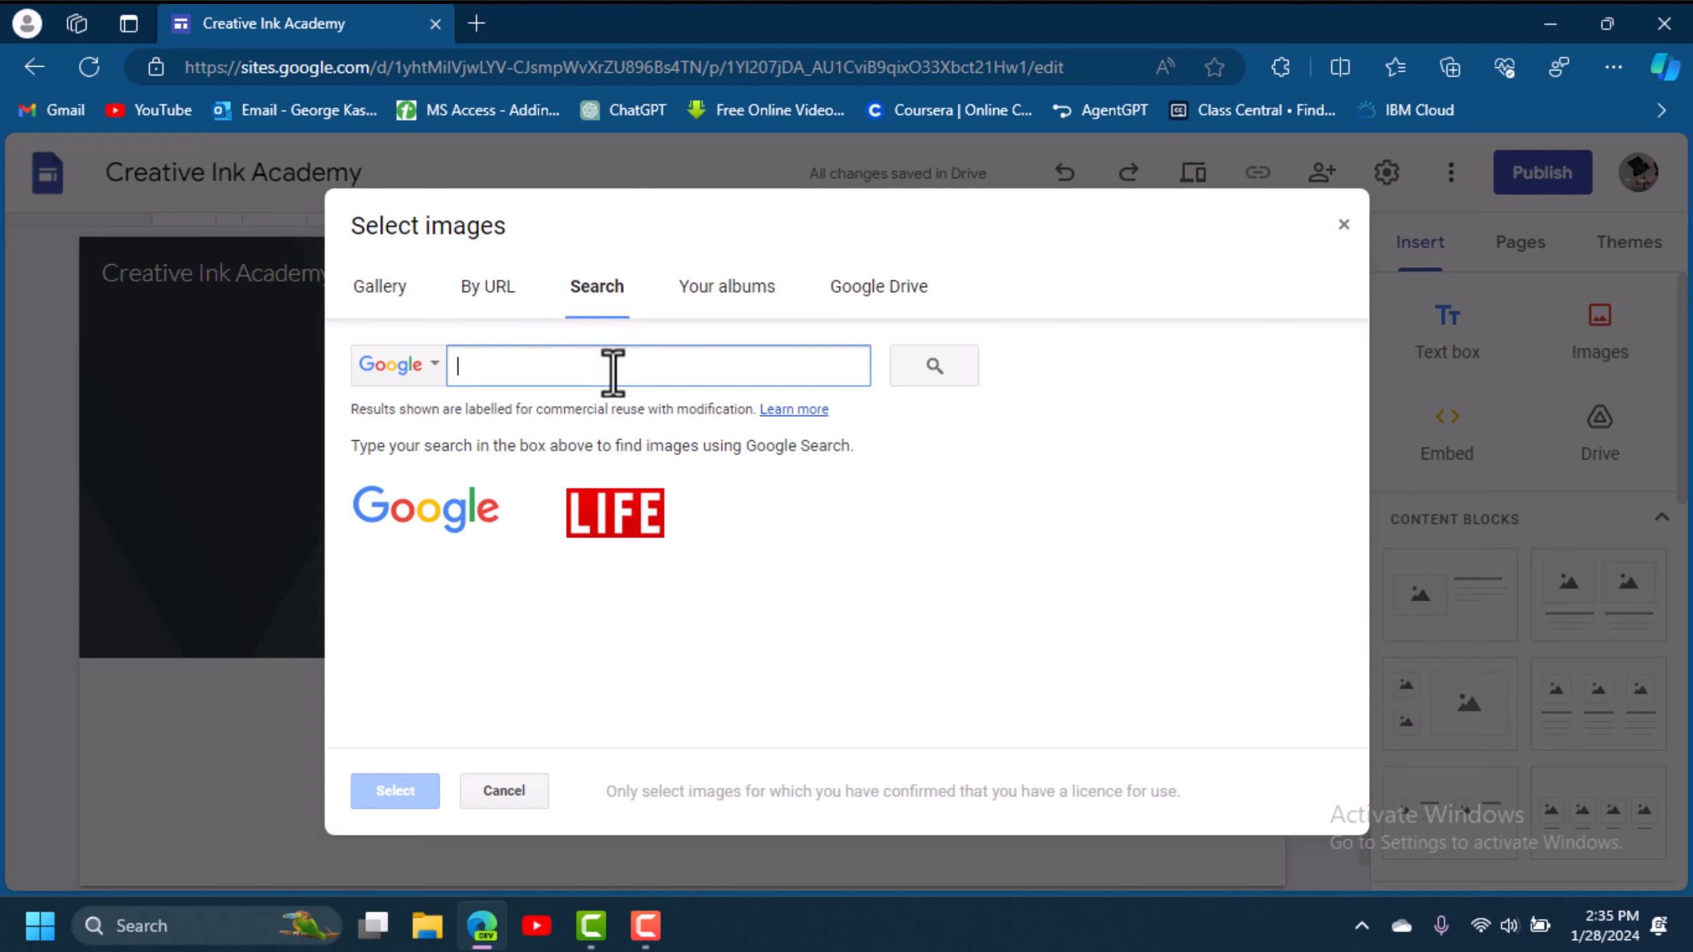
pyautogui.write('COMPUTER')
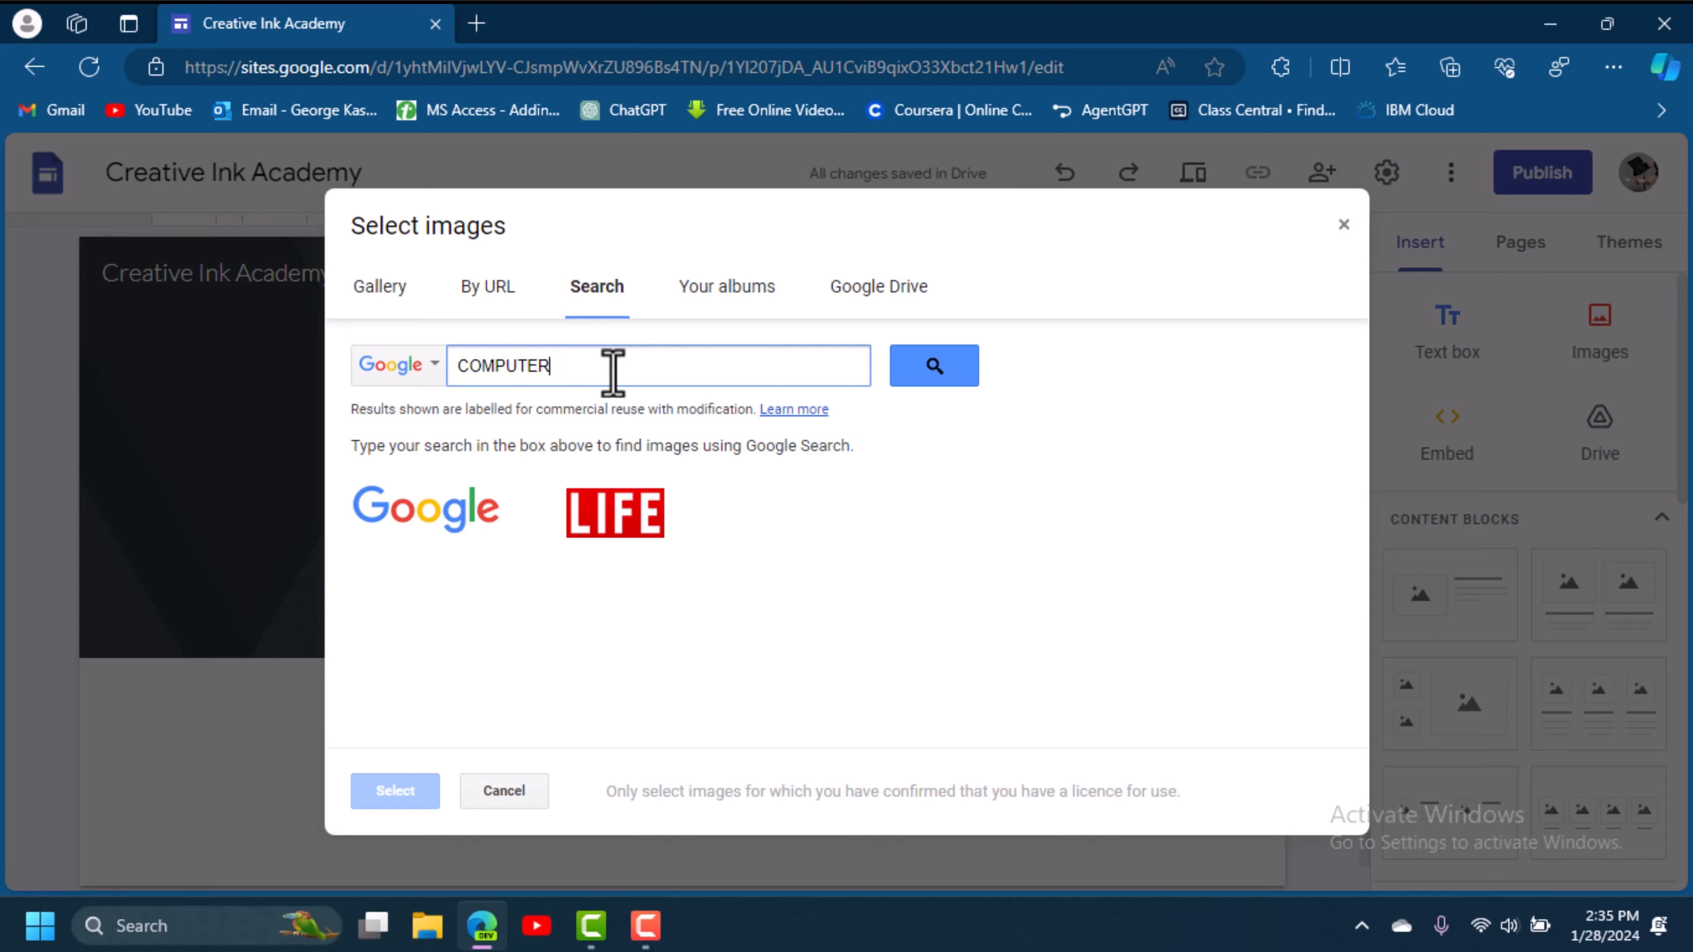
pyautogui.press('Return')
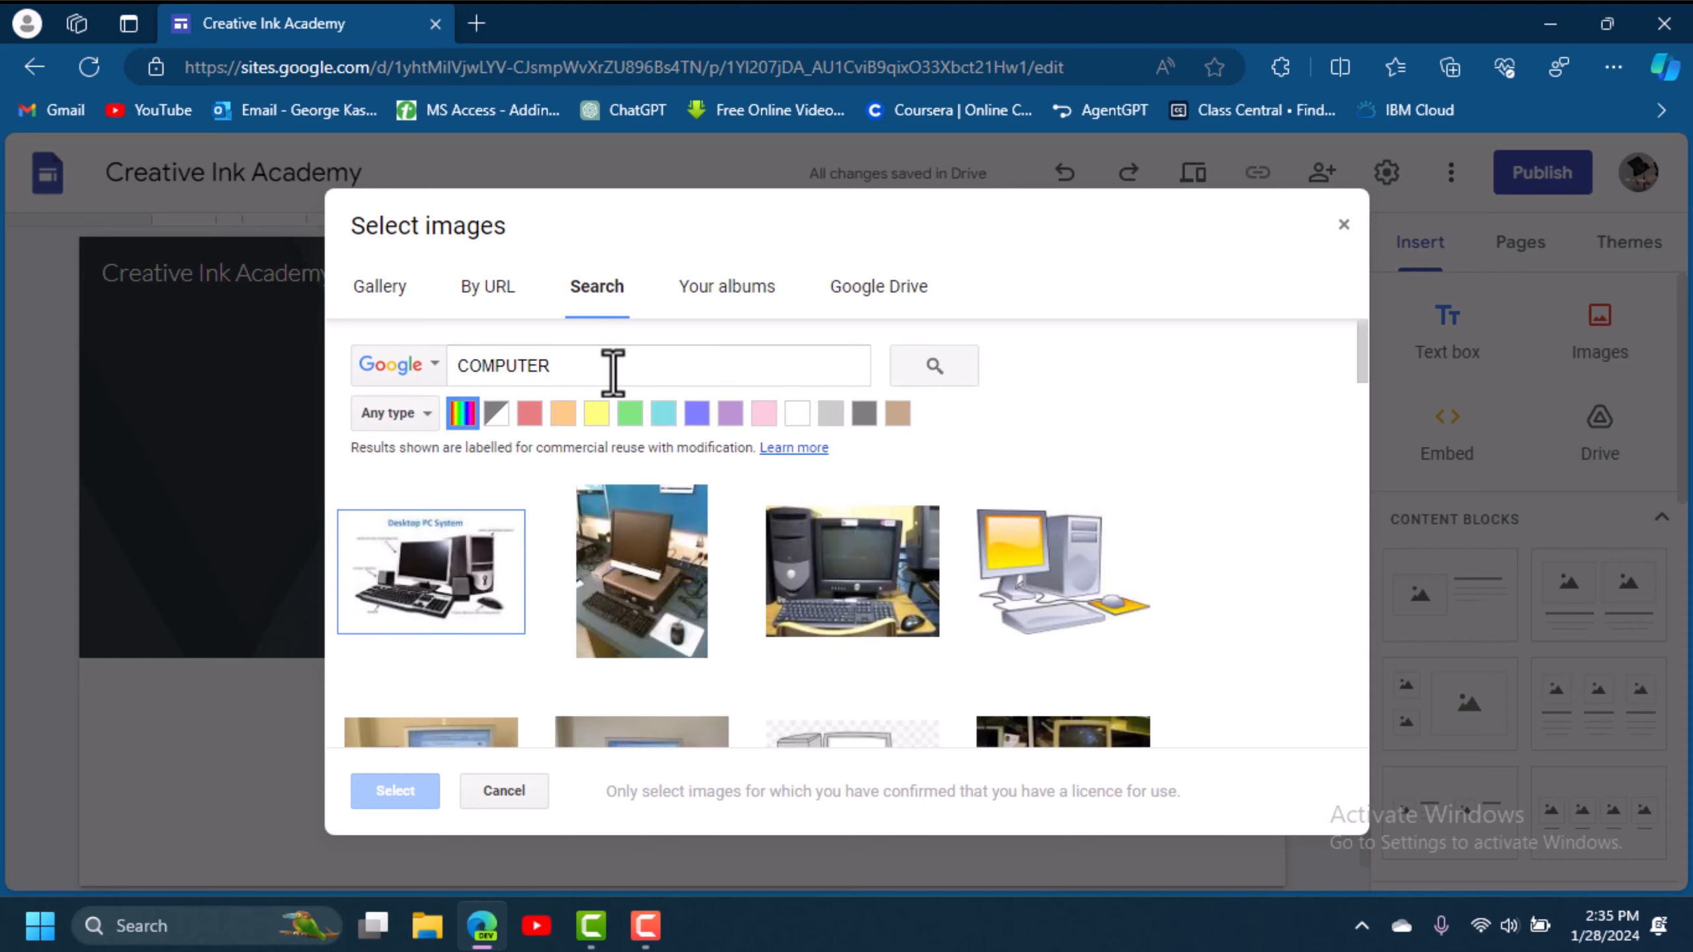
# Set the photo of an open laptop on a wooden desk from the search results as the header image.
pyautogui.click(1368, 352)
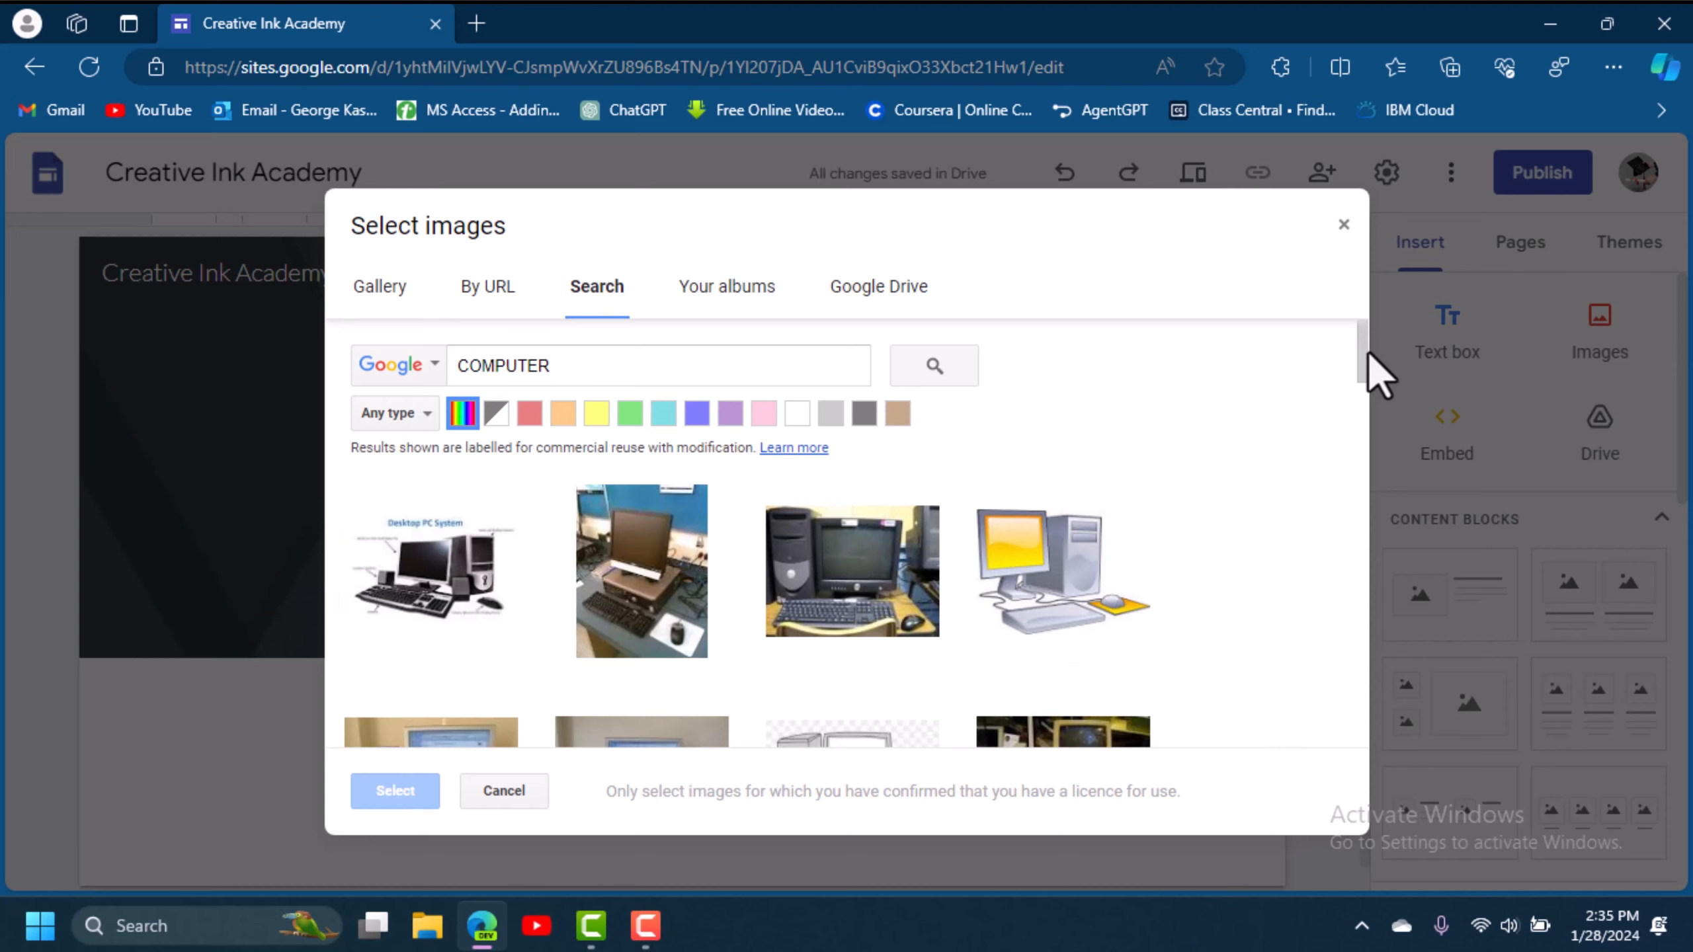
pyautogui.scroll(-5, 1132, 480)
pyautogui.click(1076, 493)
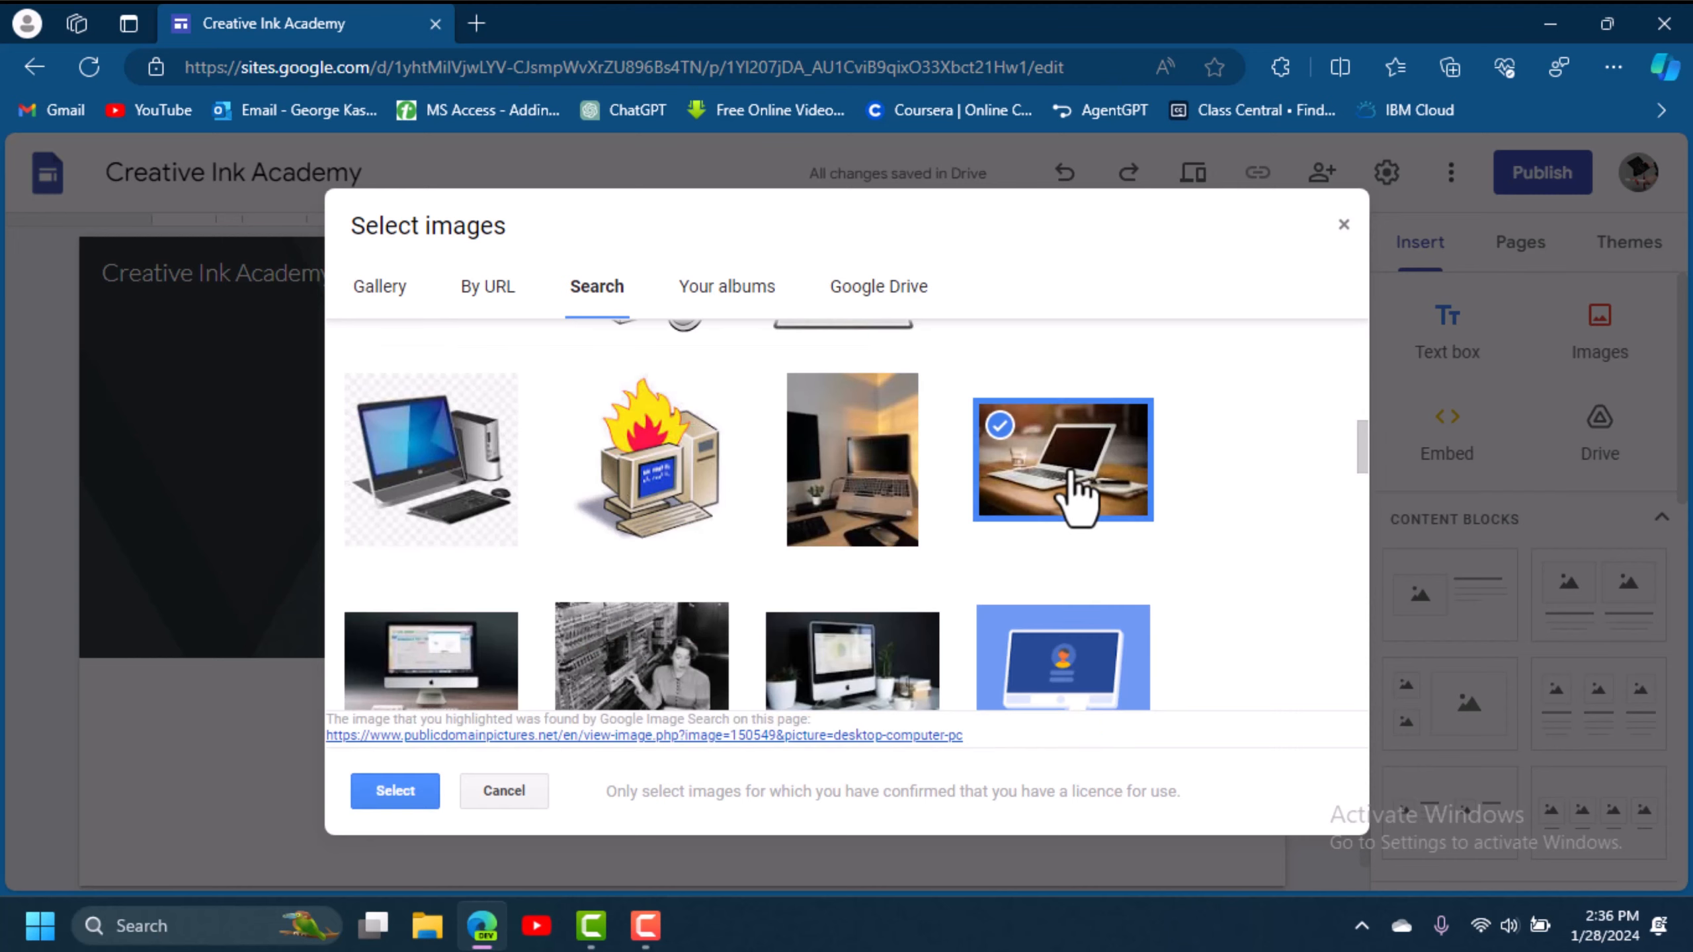
pyautogui.click(395, 790)
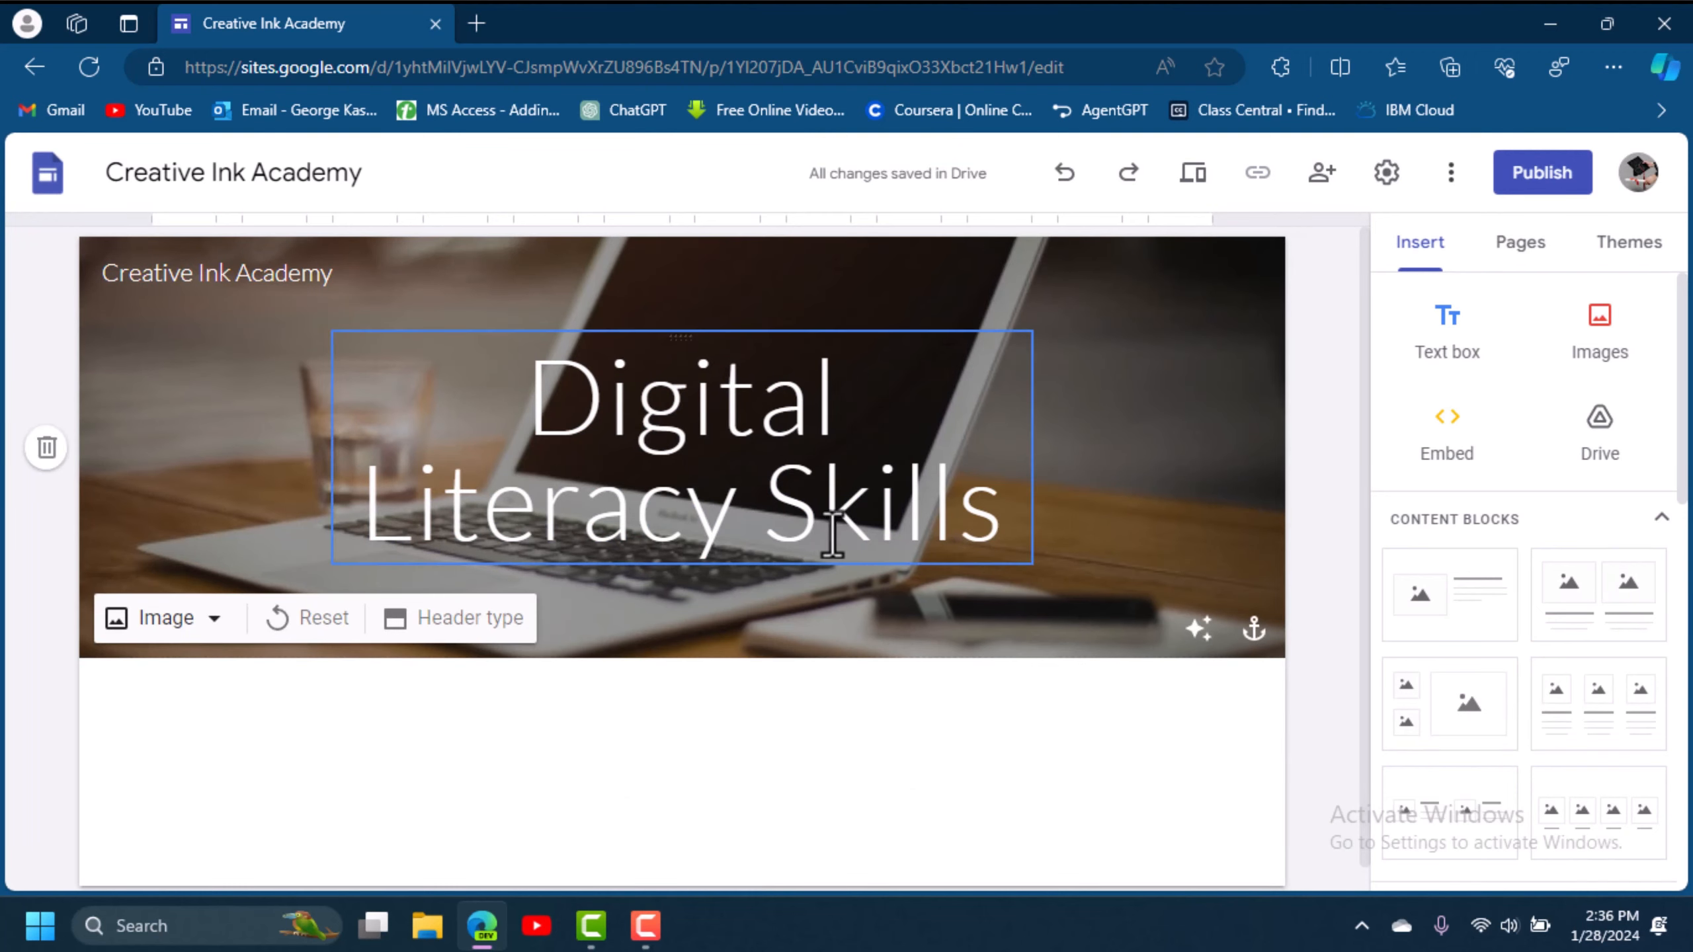
# Make the whole page title bold and widen its text box to the right so "Digital Literacy" fits on one line.
pyautogui.tripleClick(554, 398)
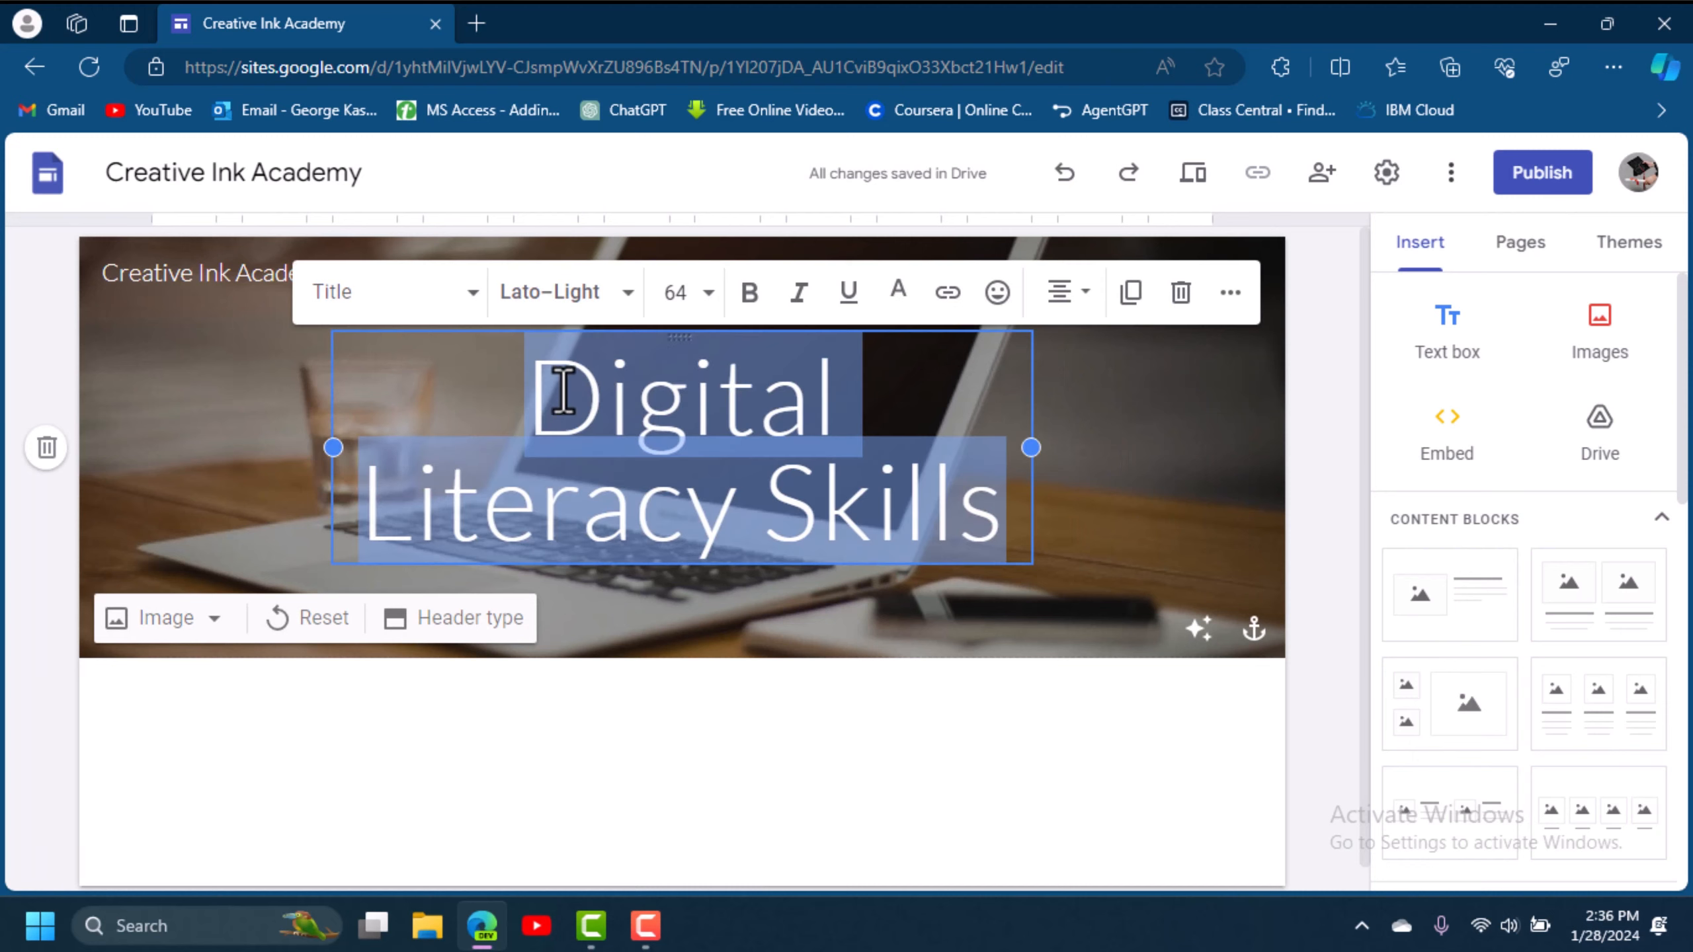
pyautogui.click(1237, 482)
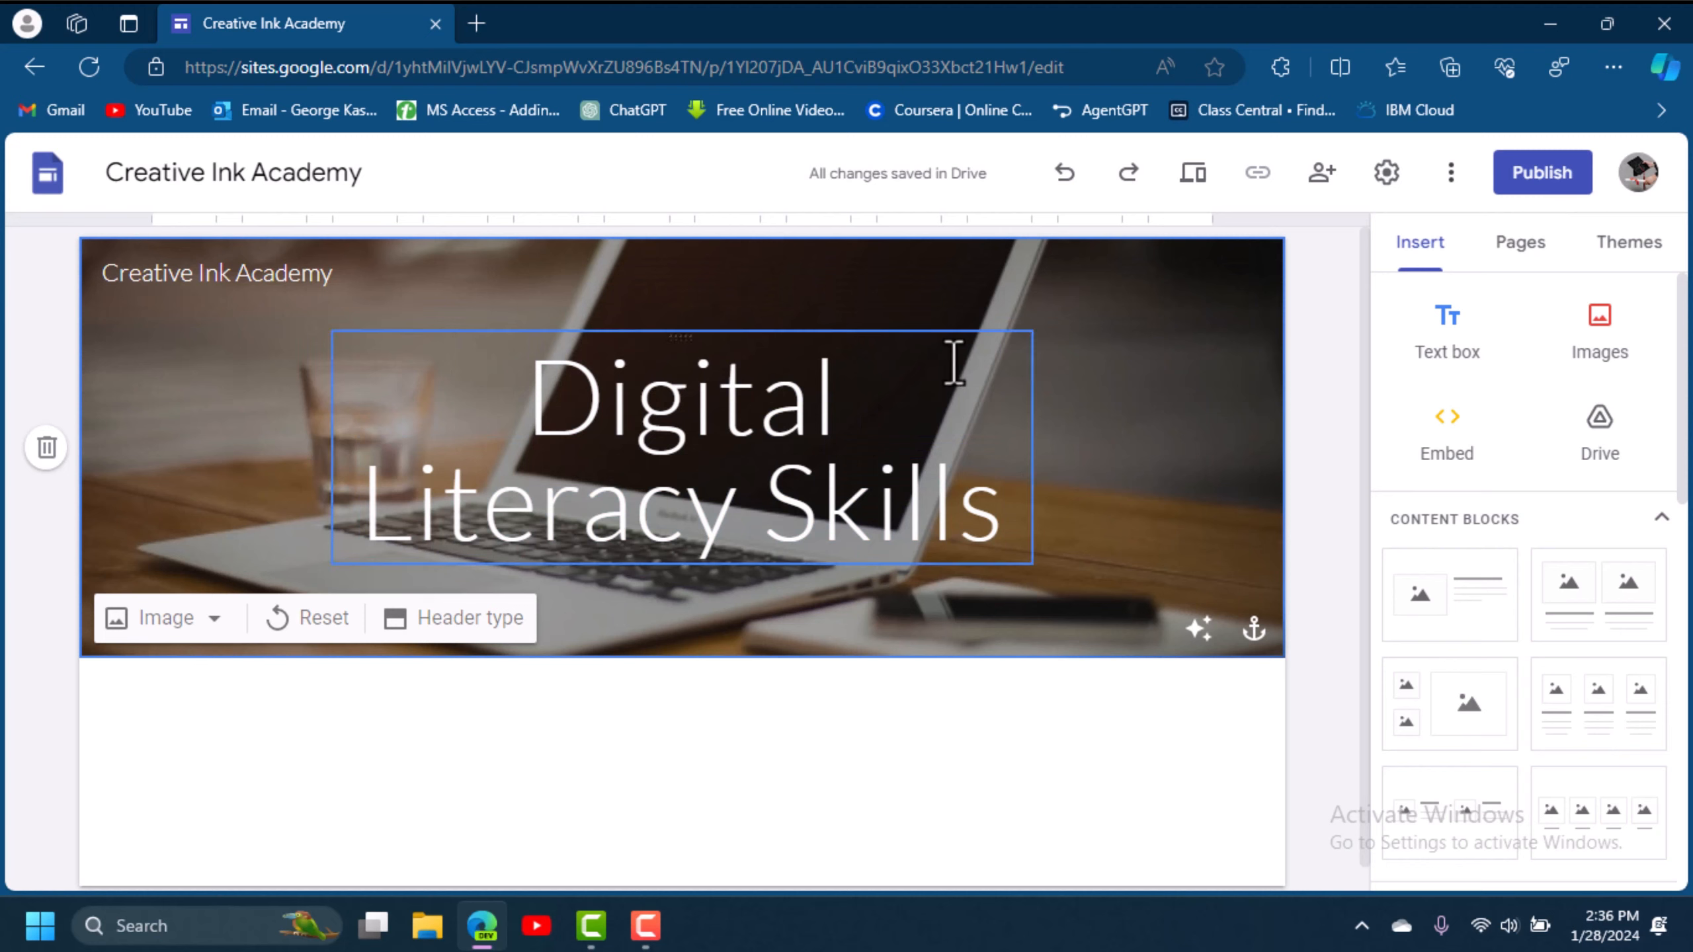
pyautogui.moveTo(508, 370); pyautogui.dragTo(1050, 504)
pyautogui.click(1051, 507)
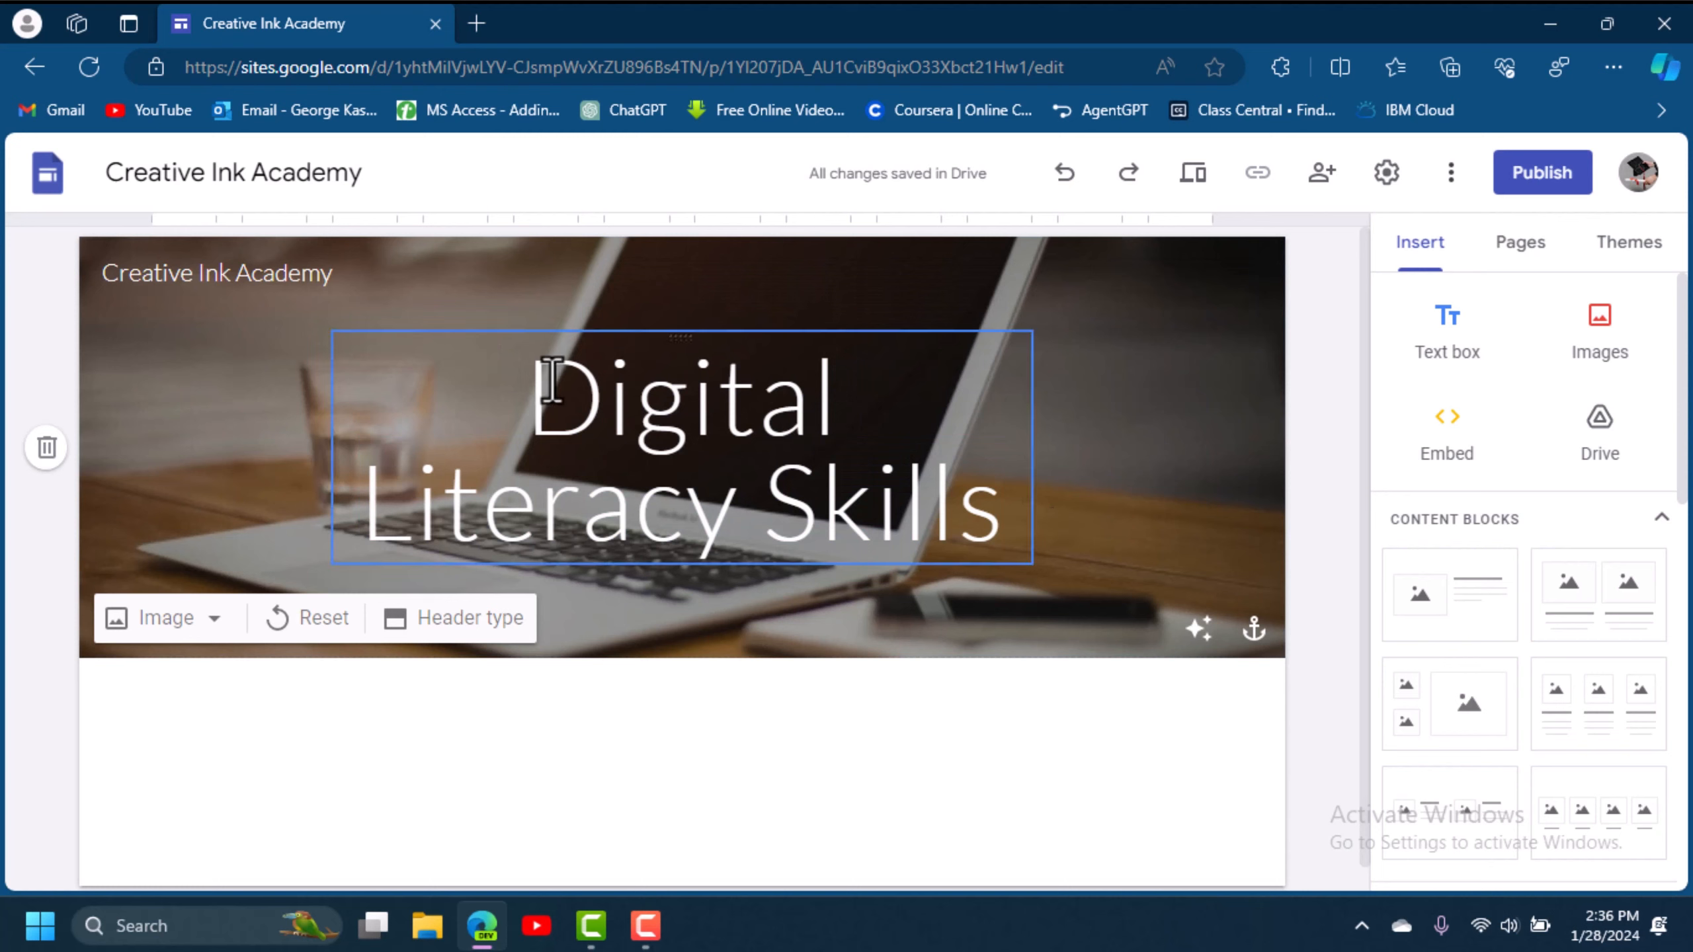
pyautogui.click(574, 338)
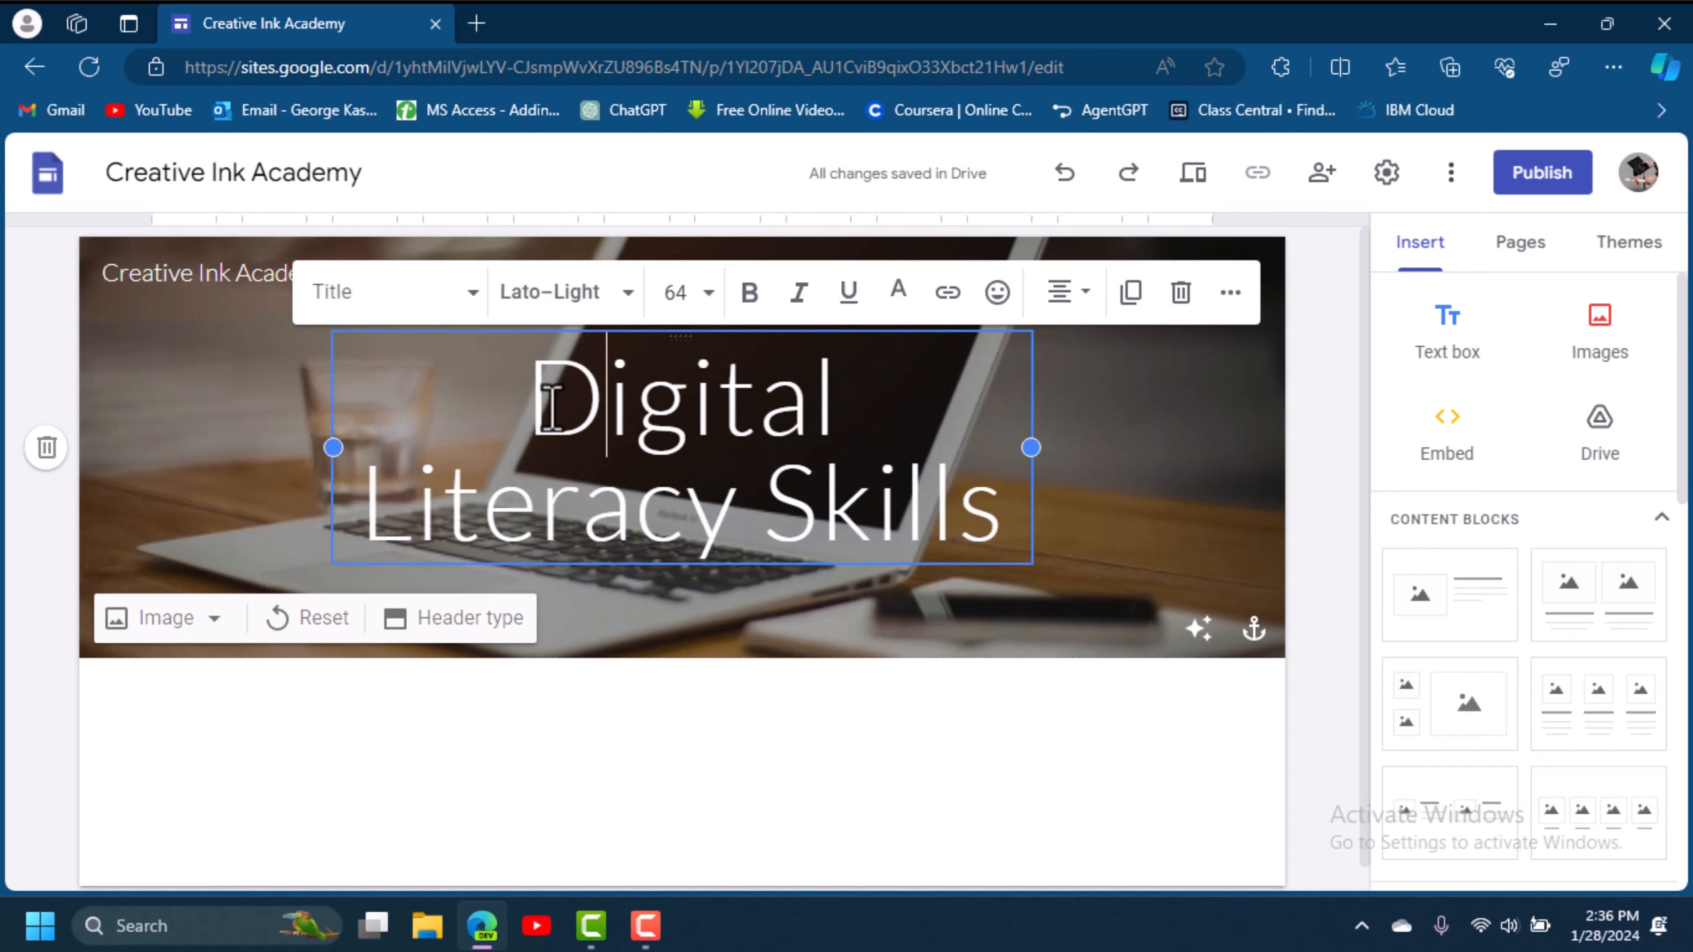
pyautogui.click(750, 293)
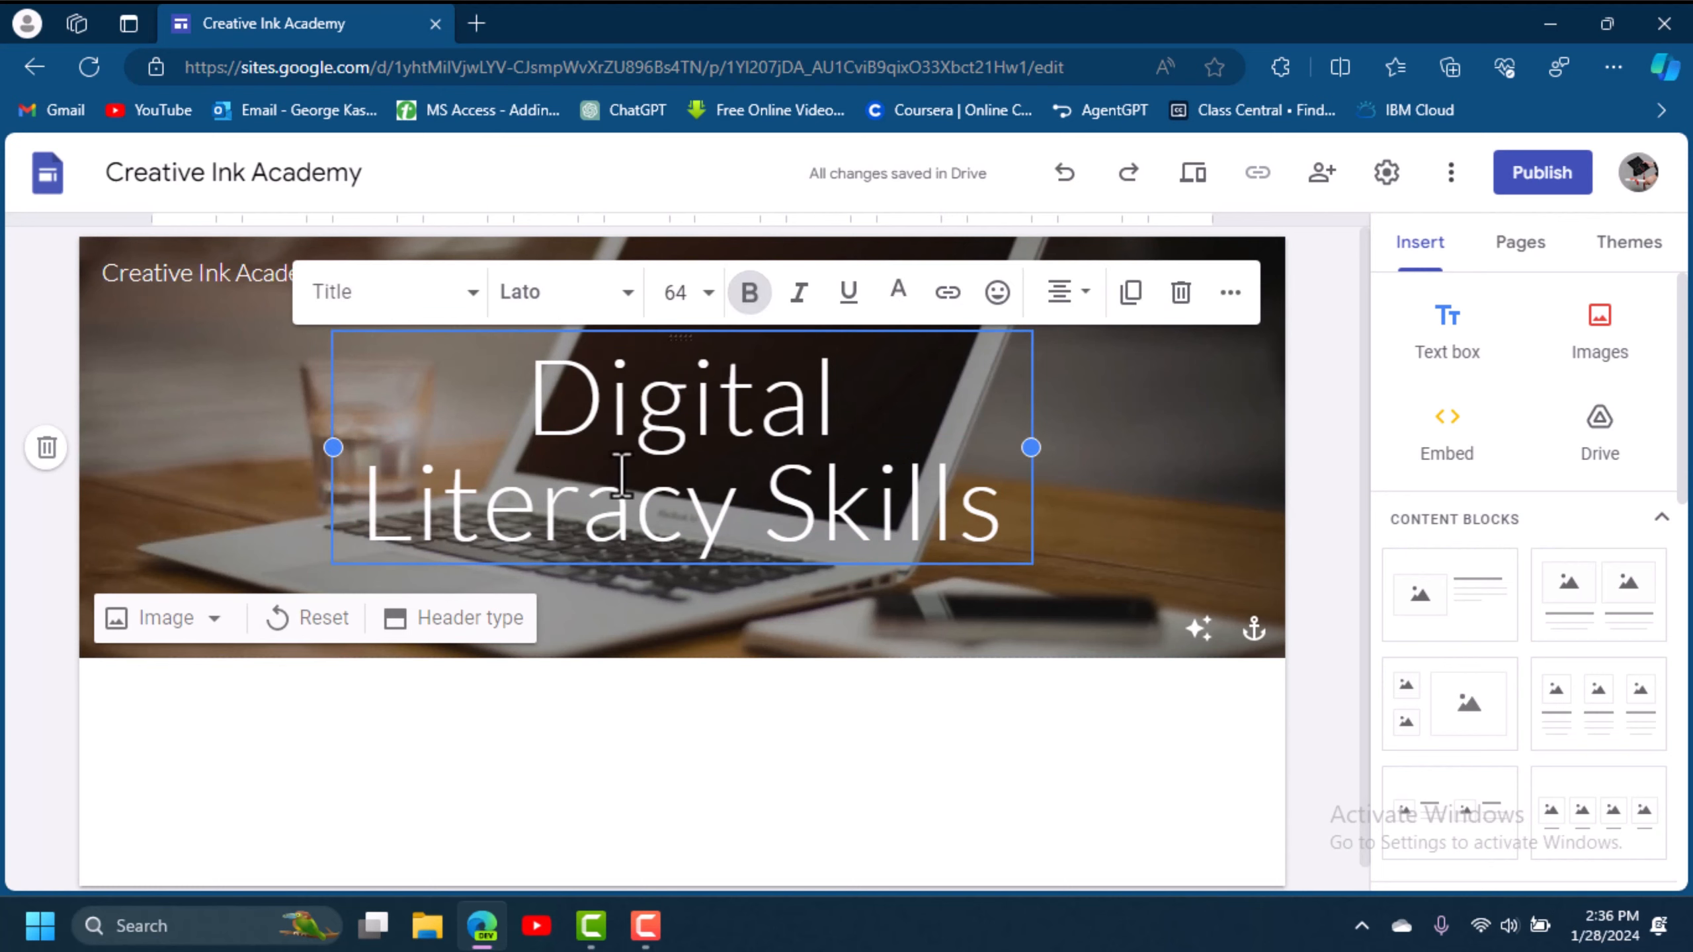
pyautogui.moveTo(529, 397); pyautogui.dragTo(998, 524)
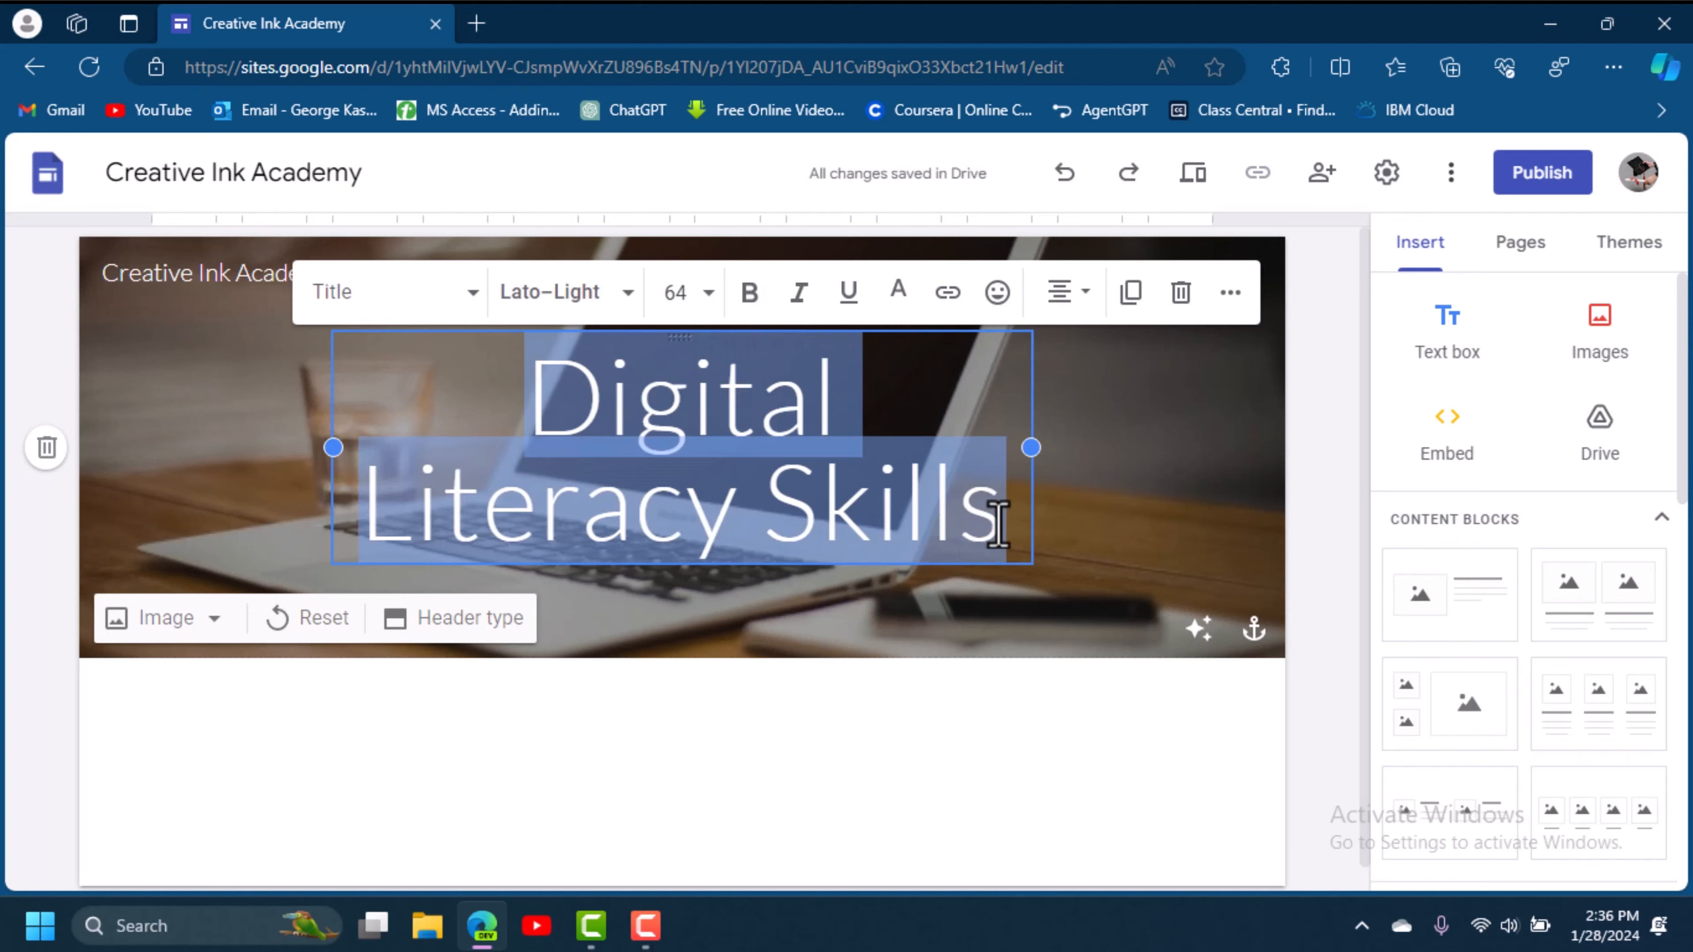
pyautogui.click(751, 294)
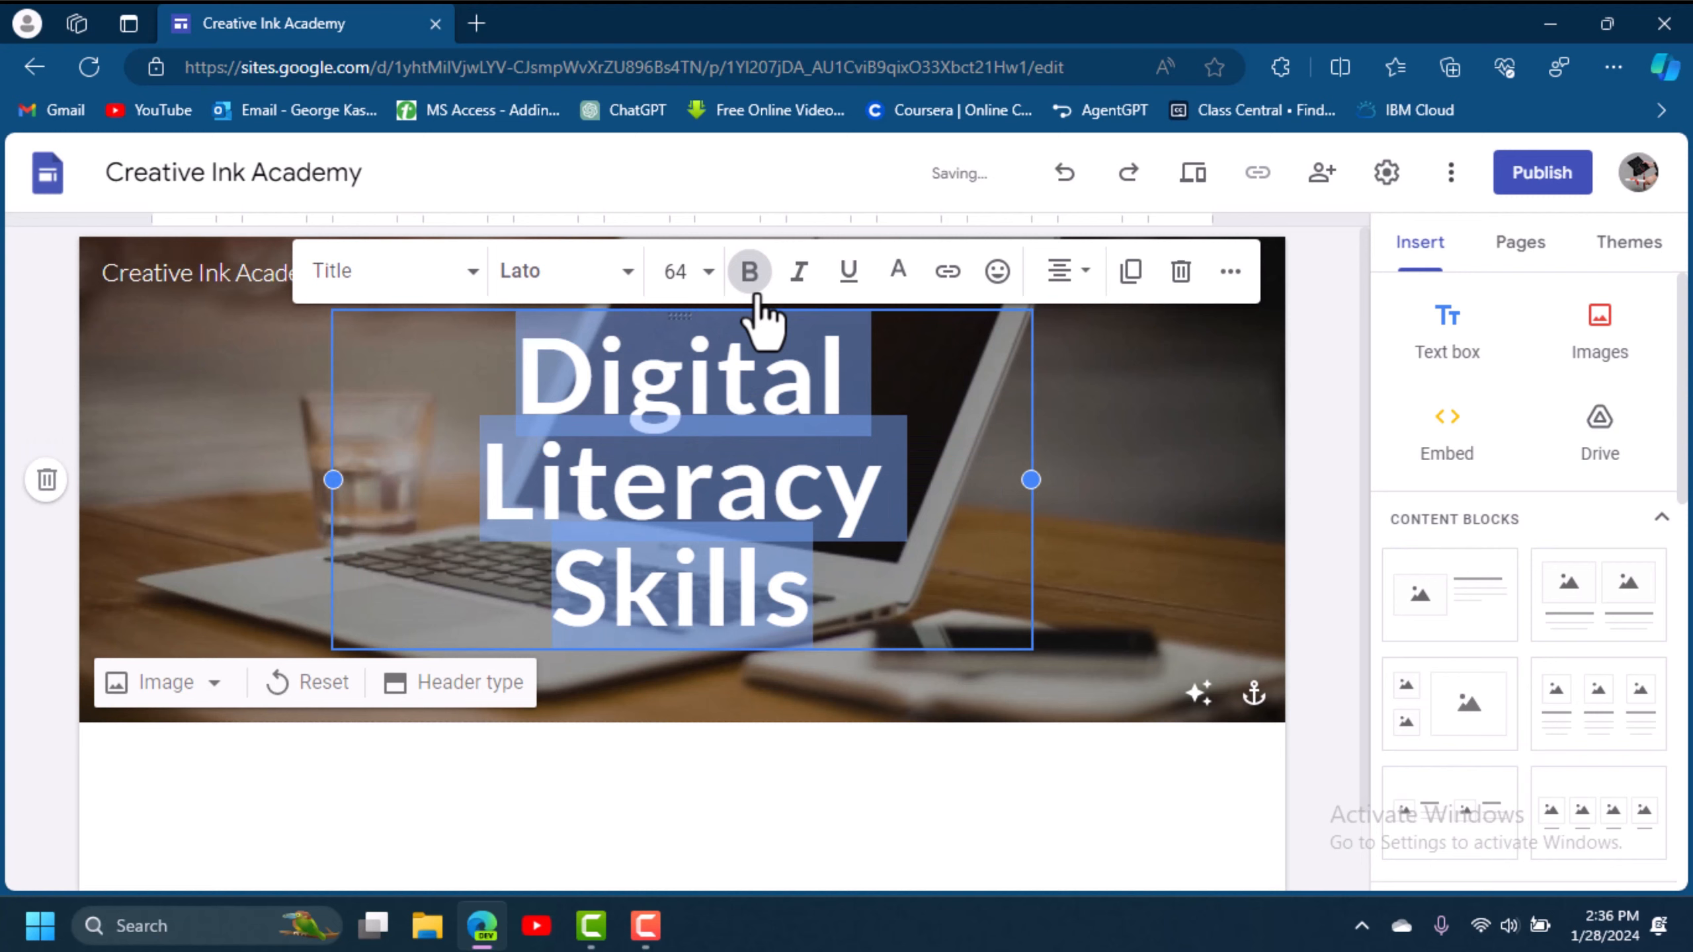
pyautogui.moveTo(1029, 480); pyautogui.dragTo(1131, 515)
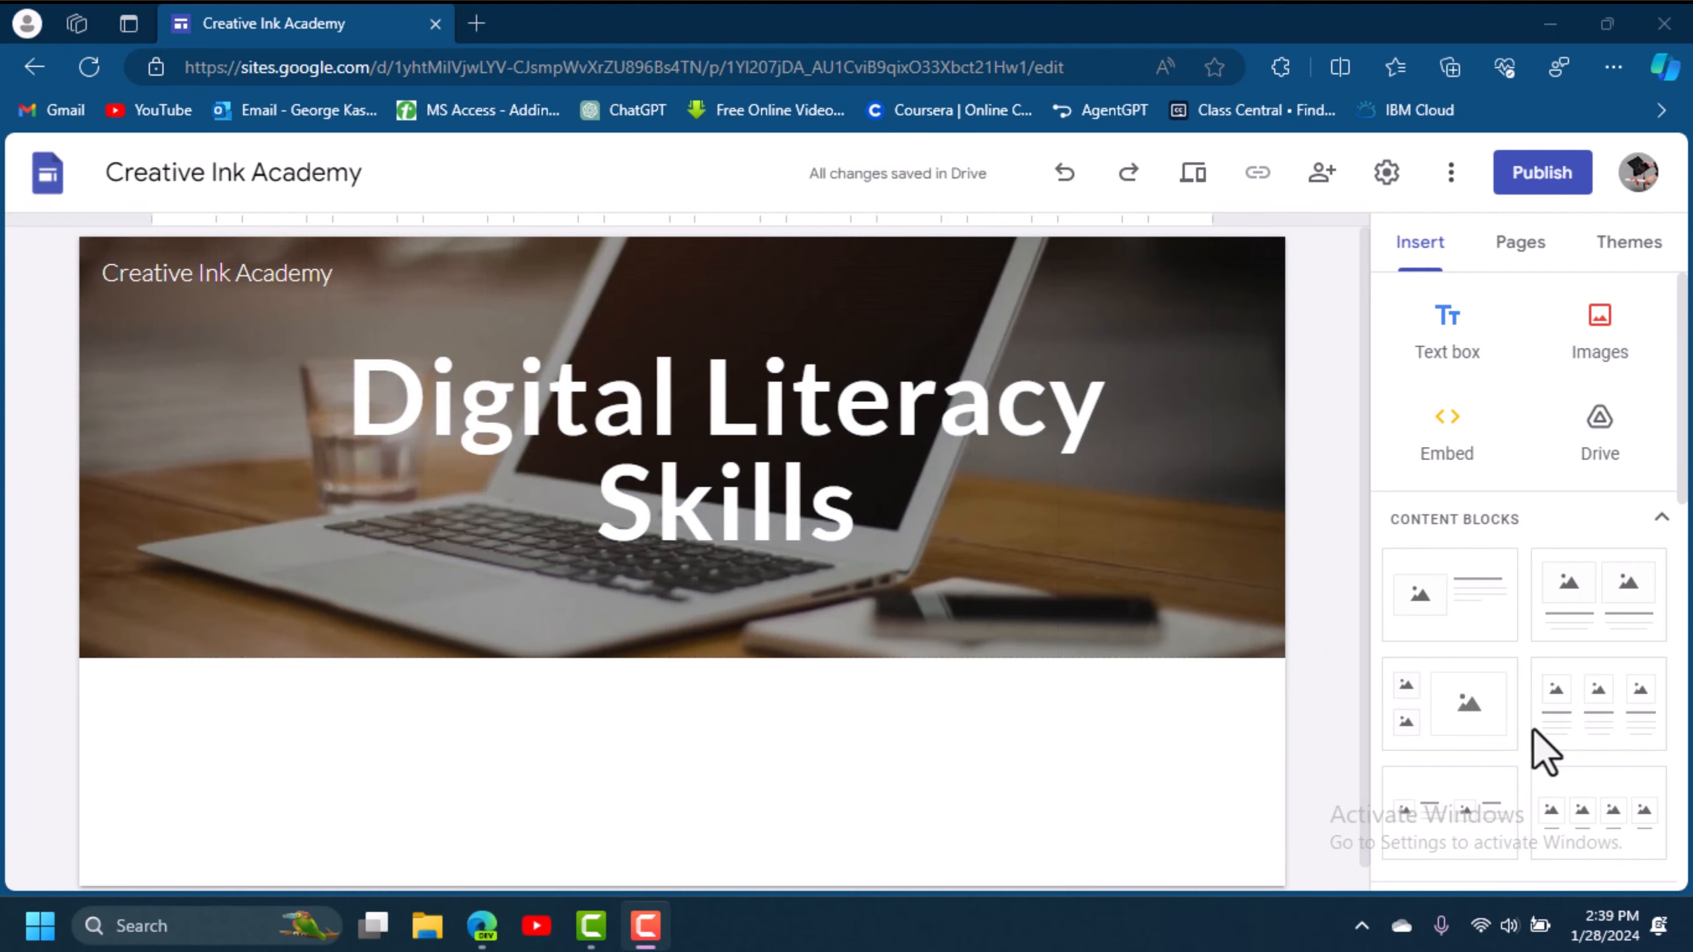
# Replace the final "s" of the page title with "K".
pyautogui.click(883, 500)
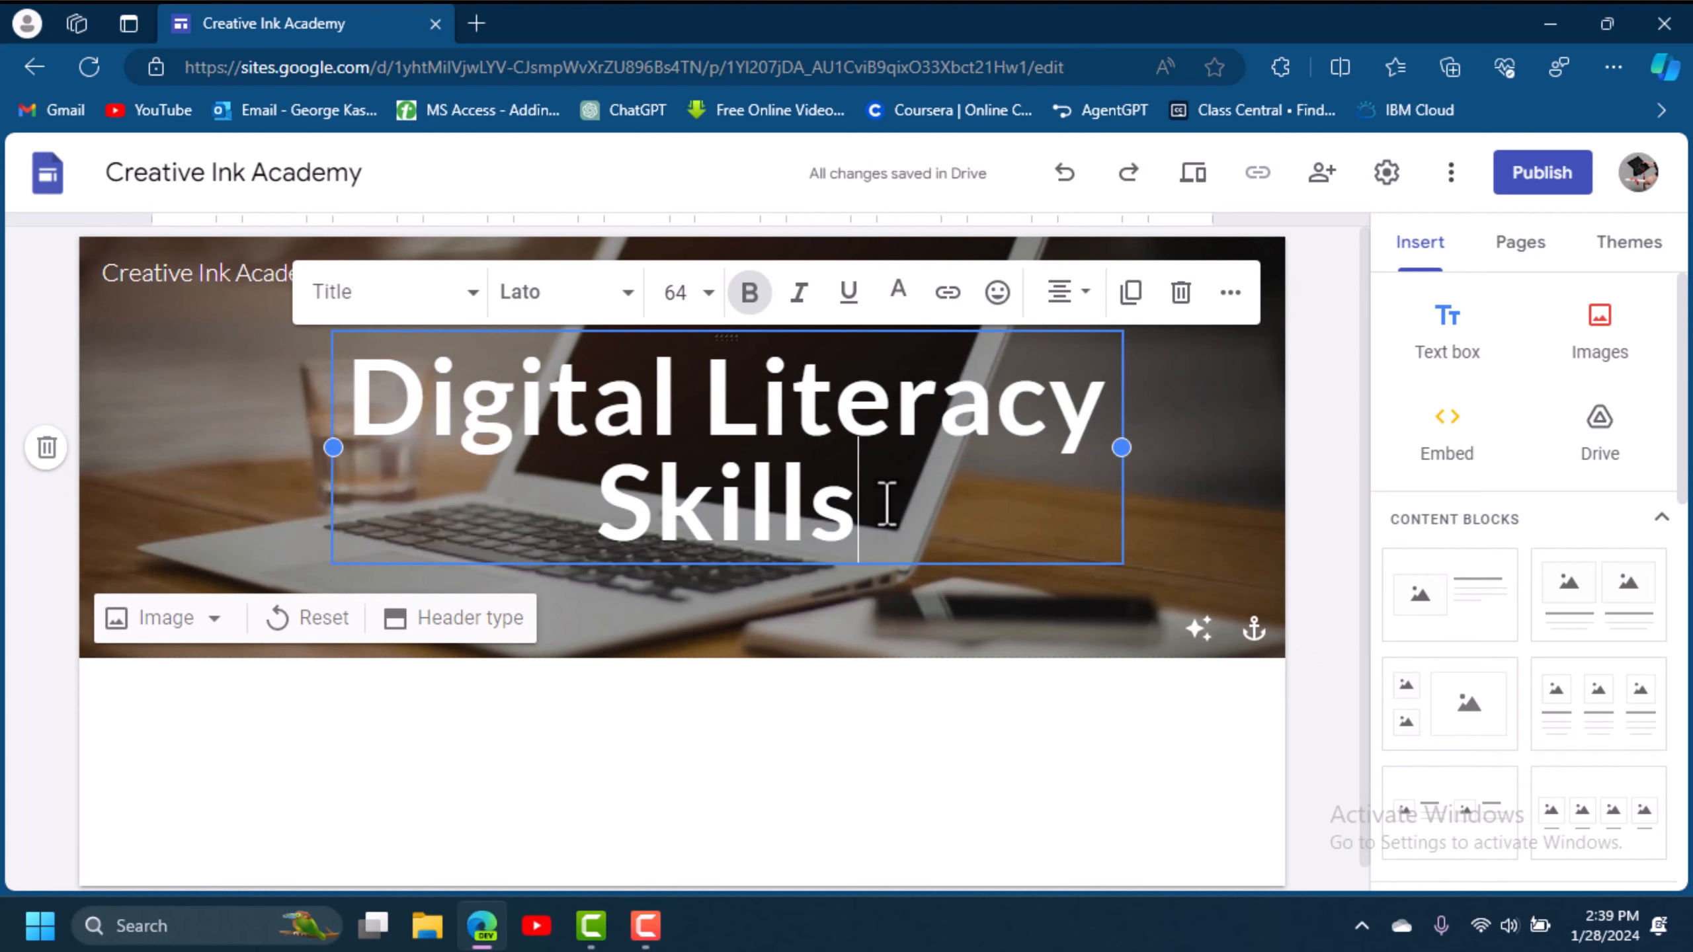
pyautogui.press('BackSpace')
pyautogui.write('K')
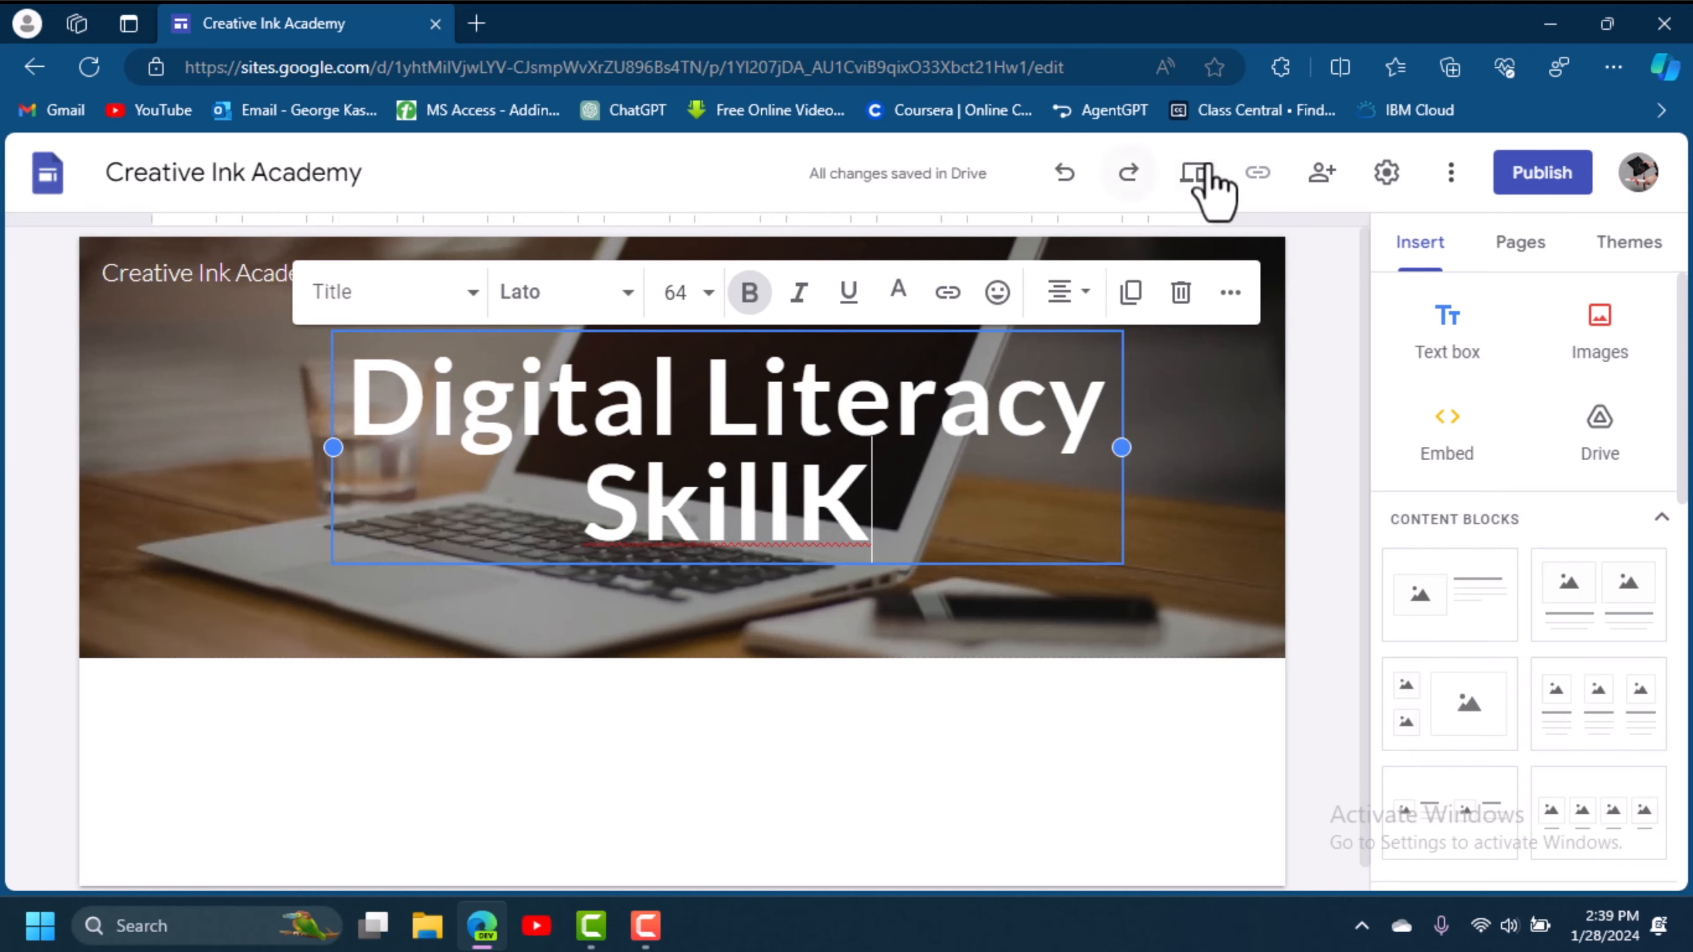
# Undo the last two edits to the page title and redo them both.
pyautogui.click(1078, 176)
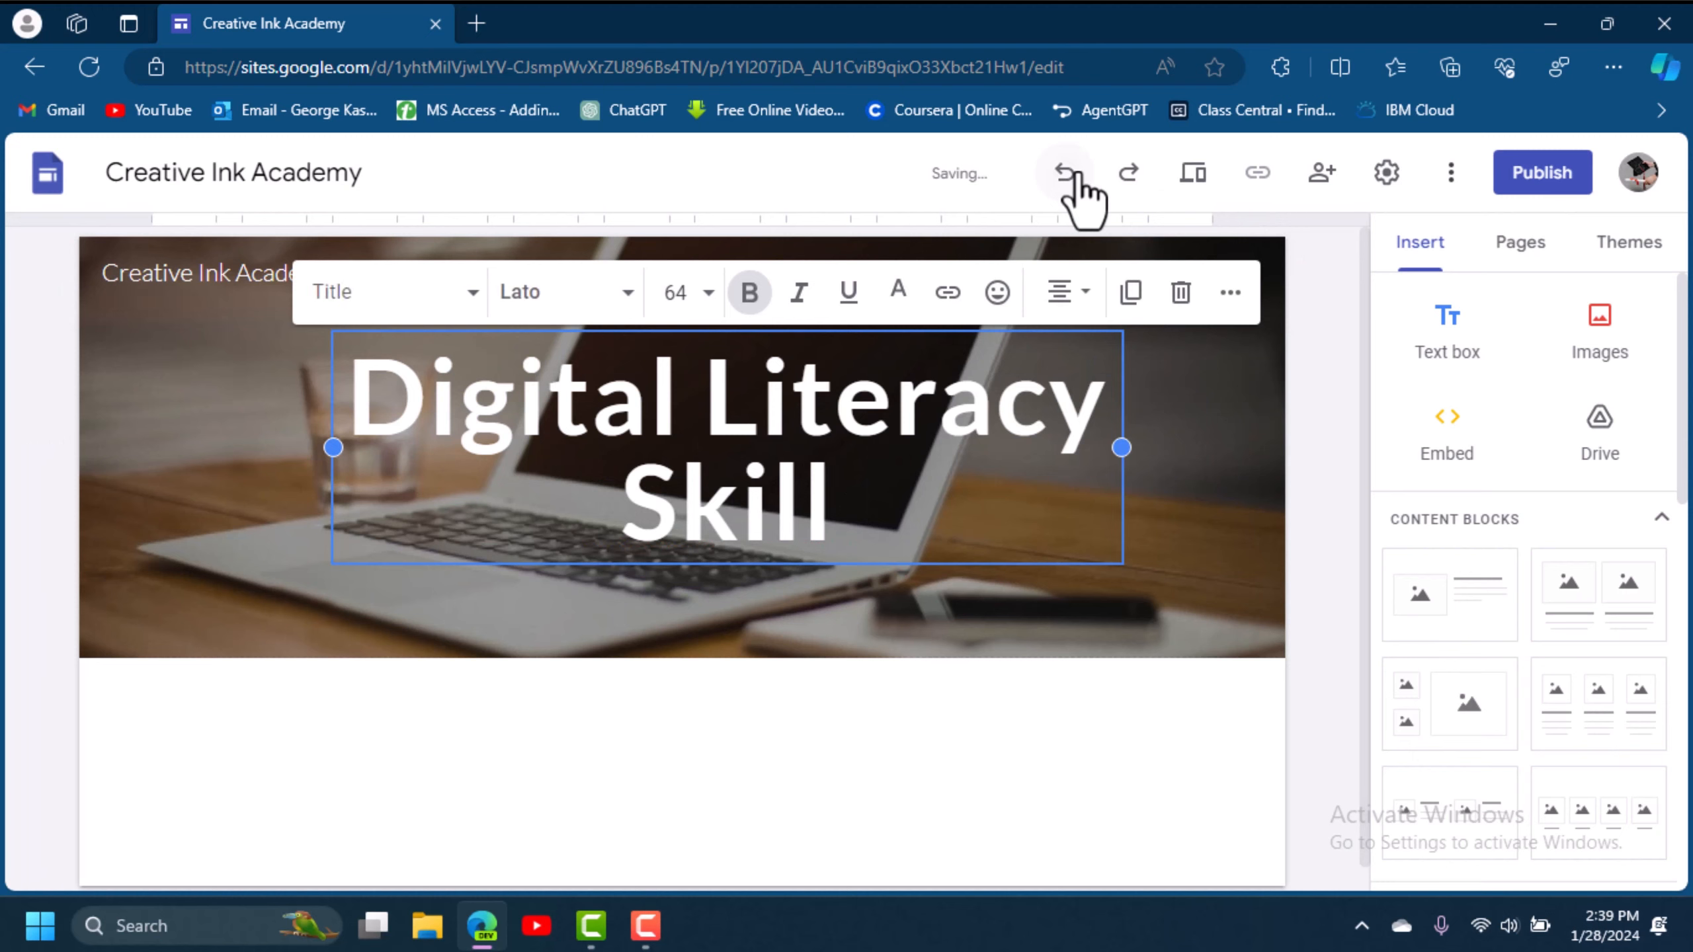
pyautogui.write('s')
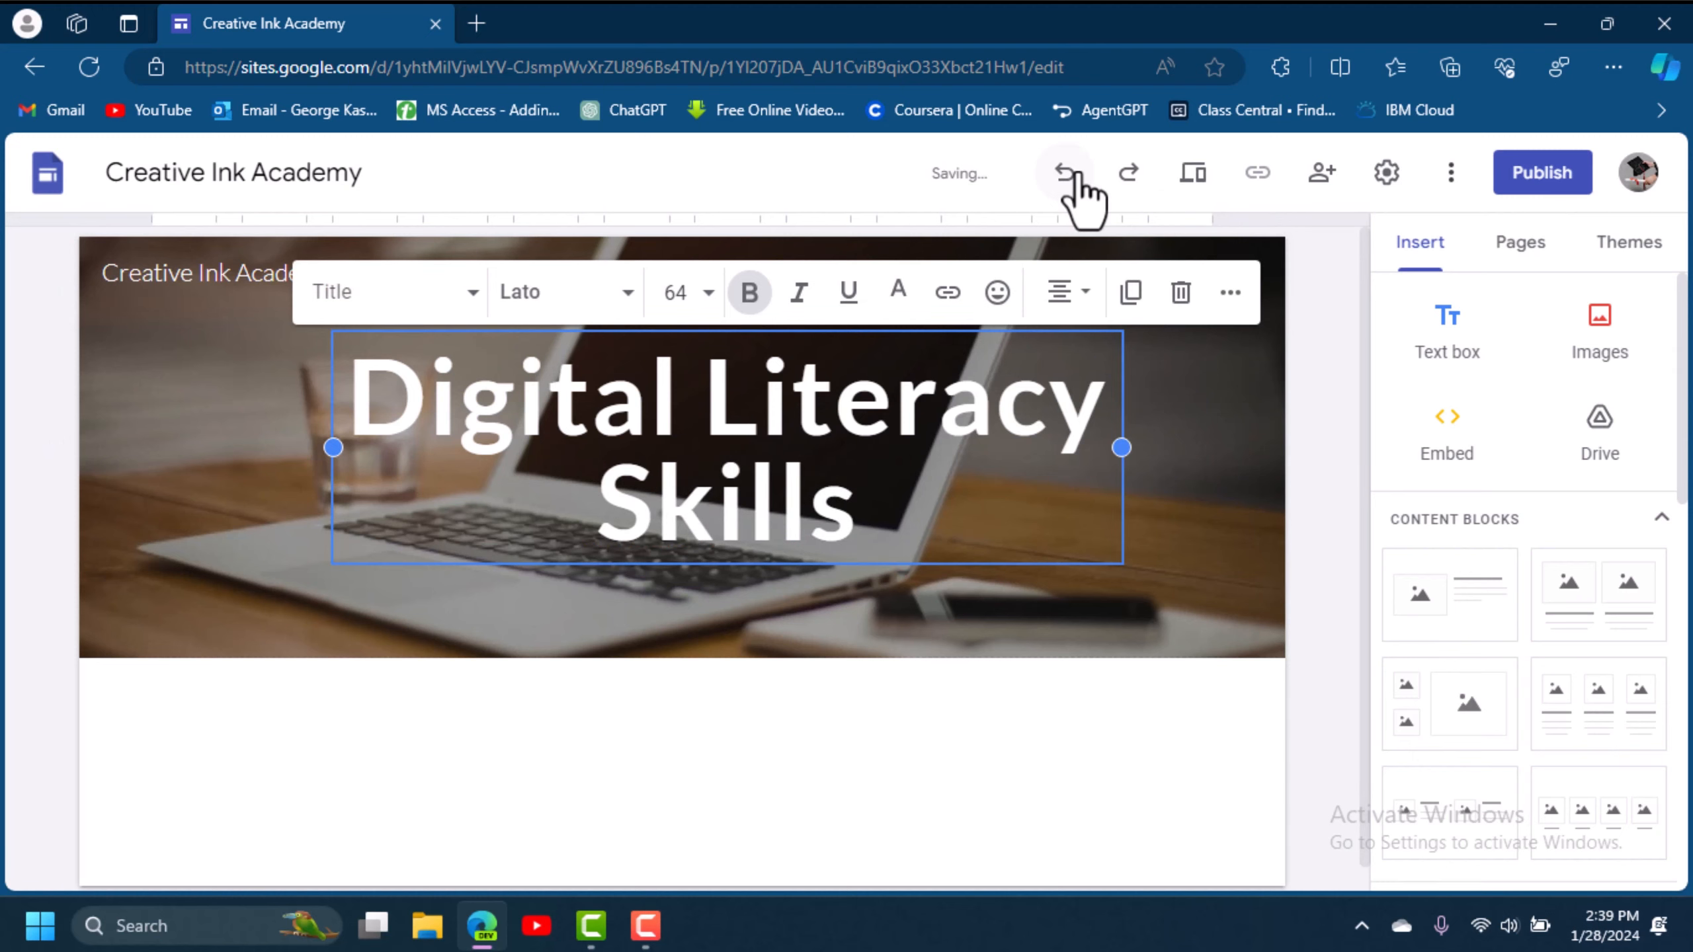
pyautogui.click(1138, 176)
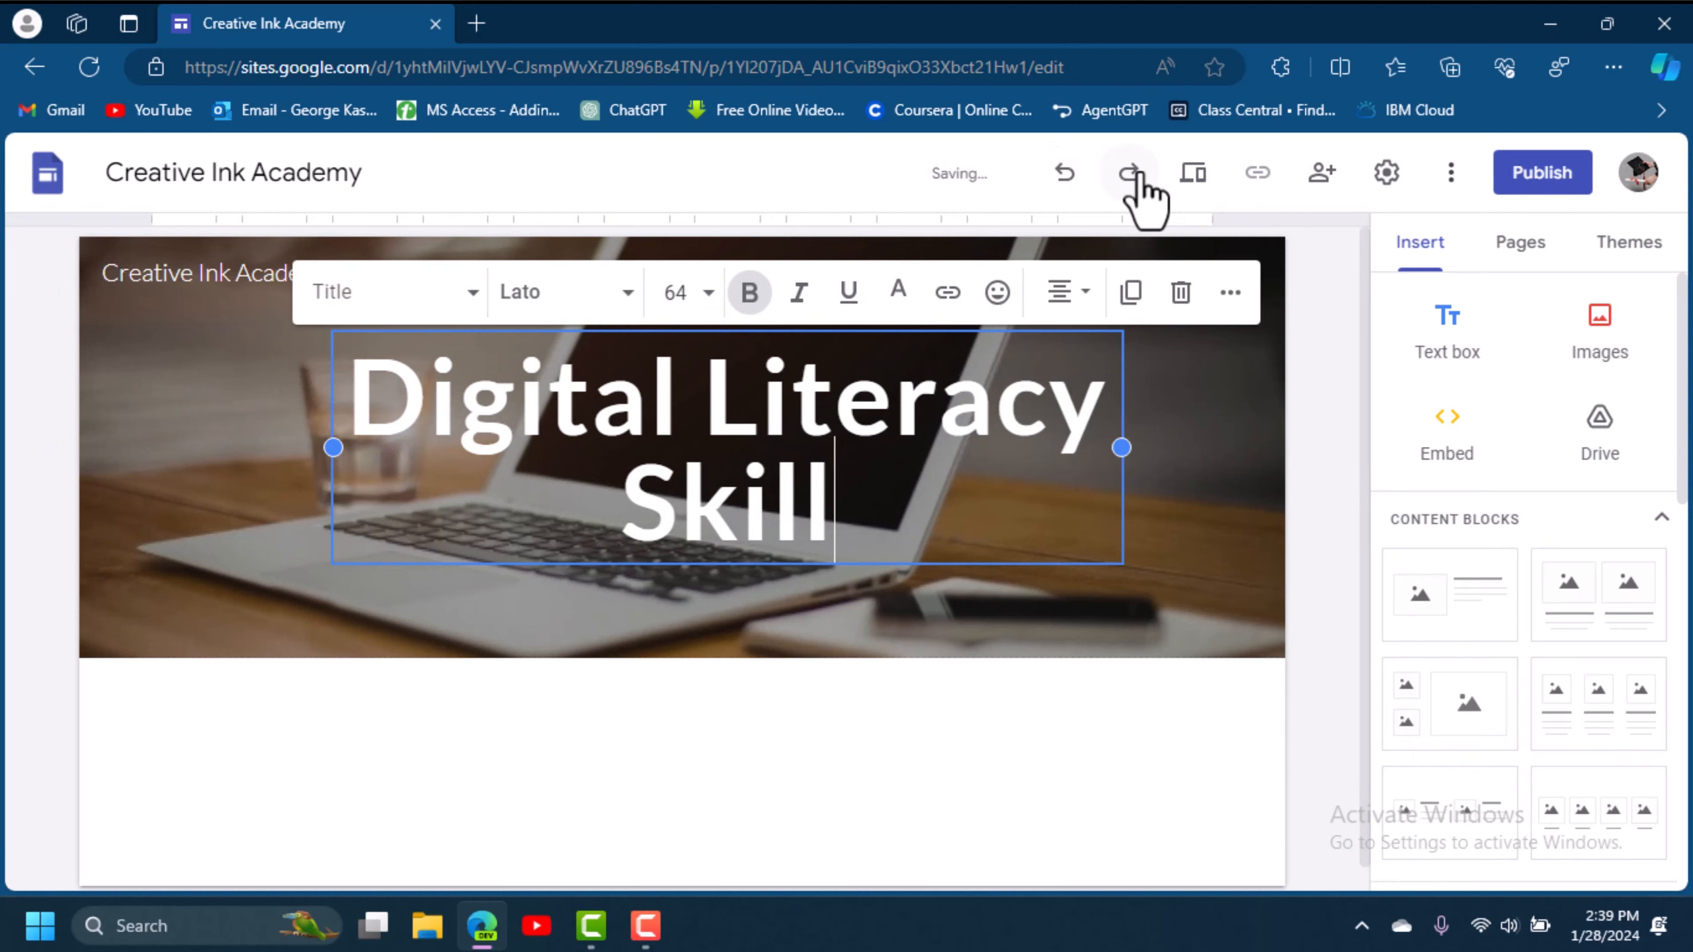
pyautogui.click(1138, 176)
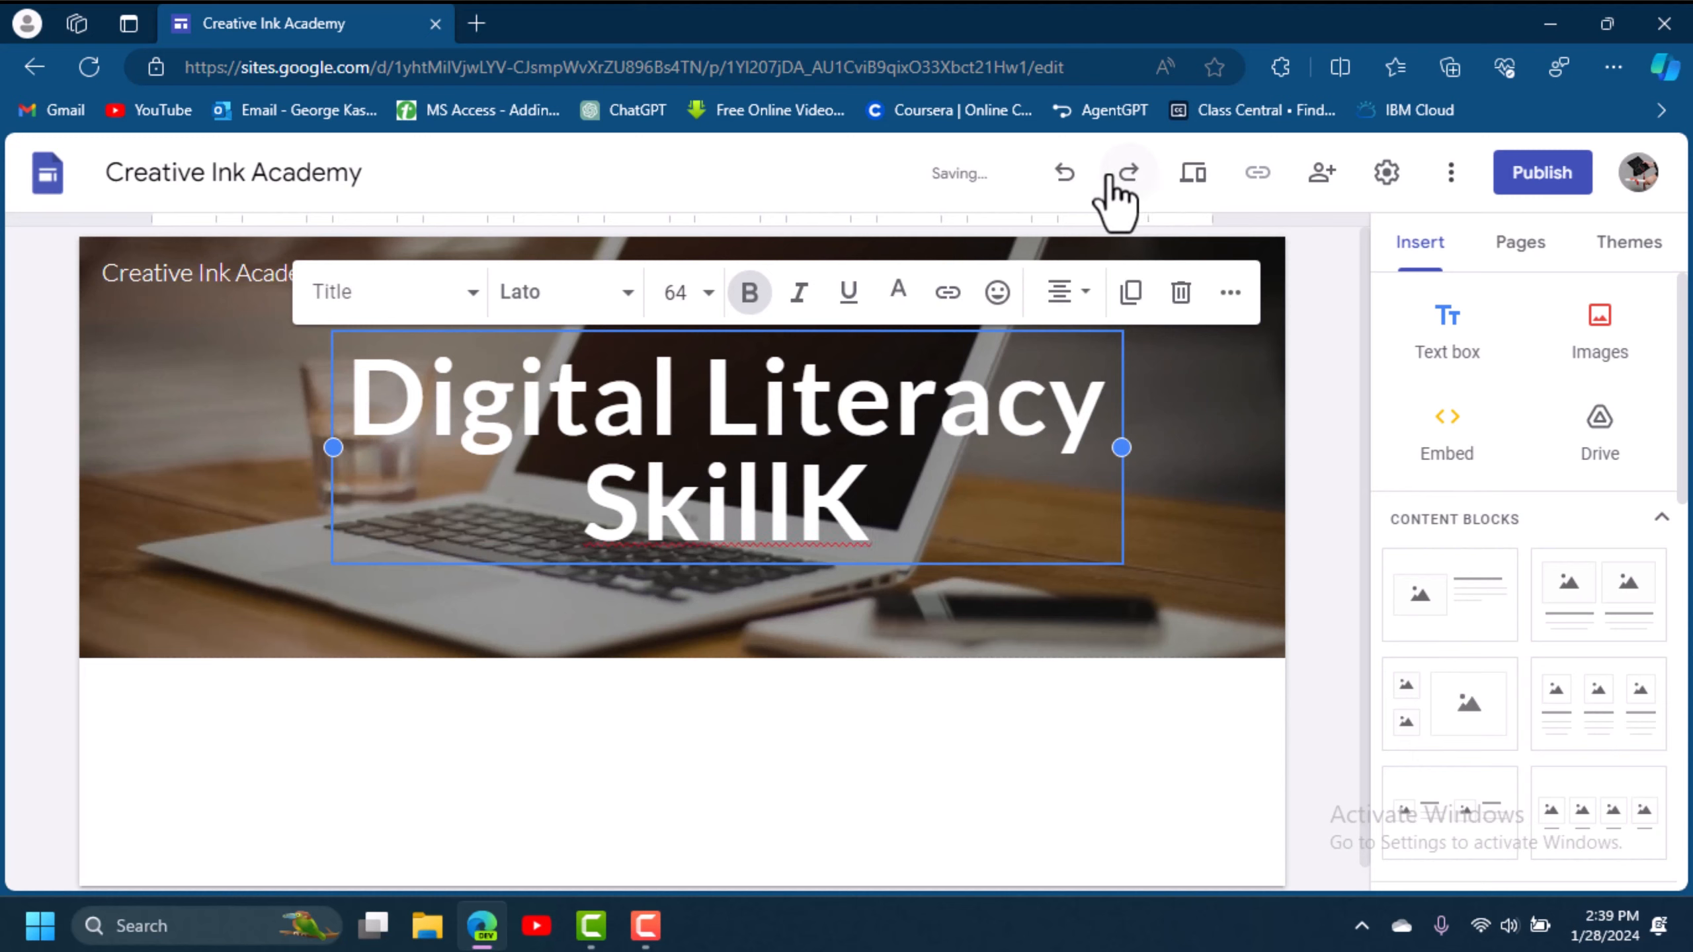
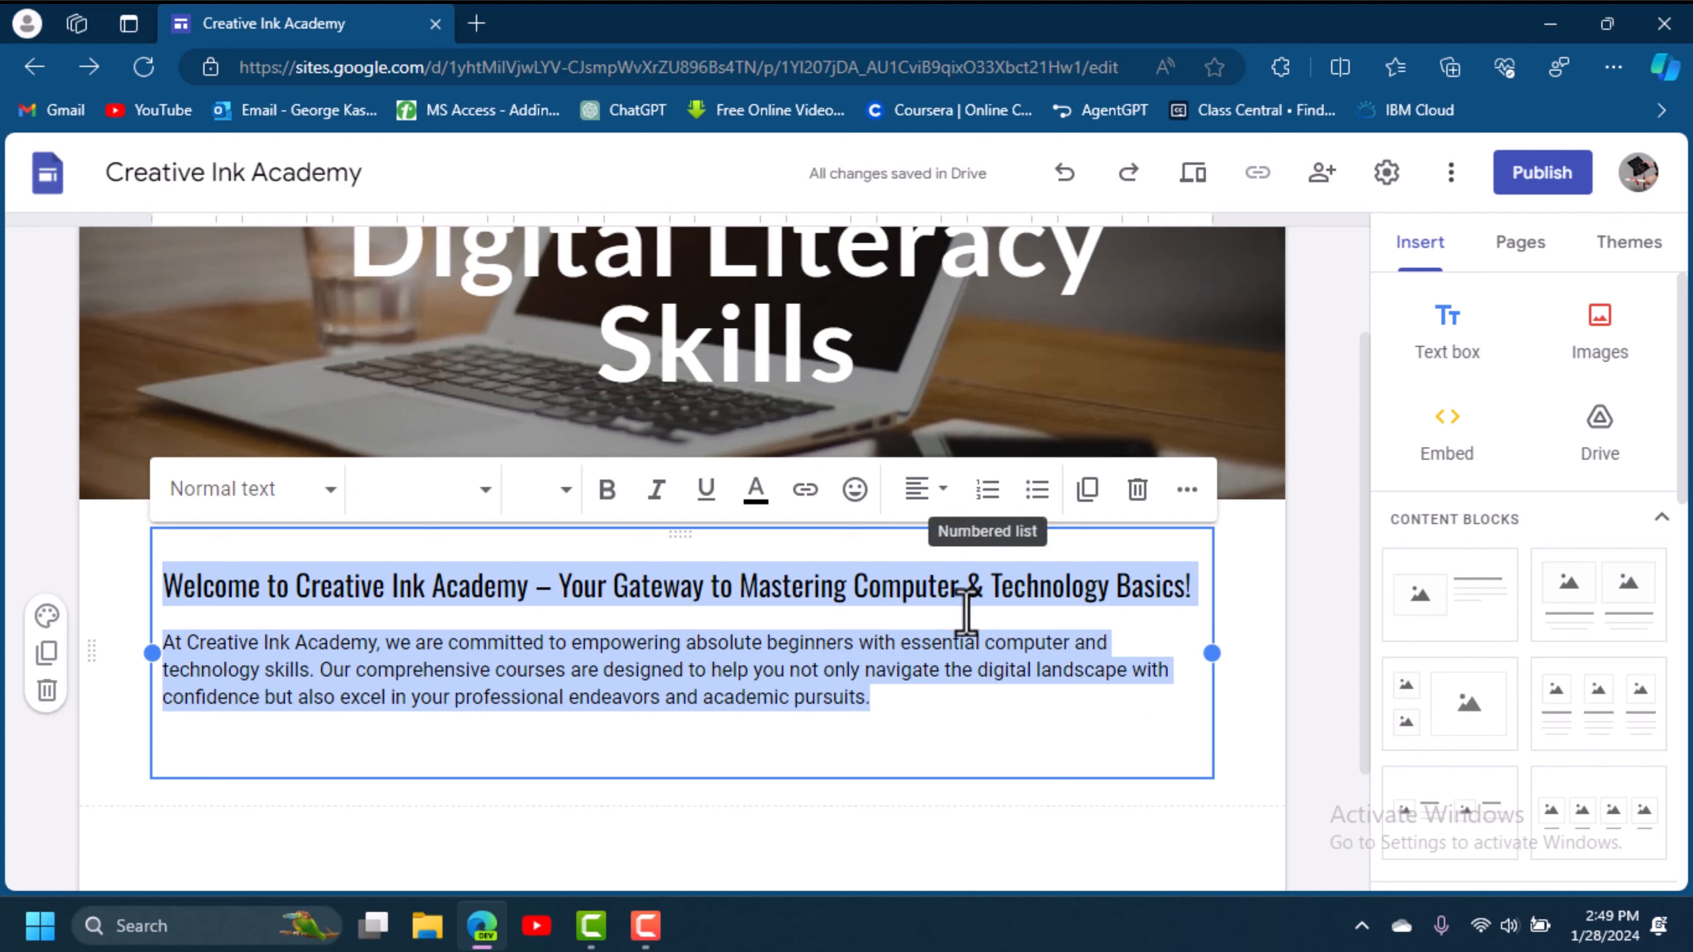
# Set the "Welcome to Creative Ink Academy" heading to the Oswald font at size 24.
pyautogui.click(1186, 596)
pyautogui.moveTo(1192, 590); pyautogui.dragTo(127, 593)
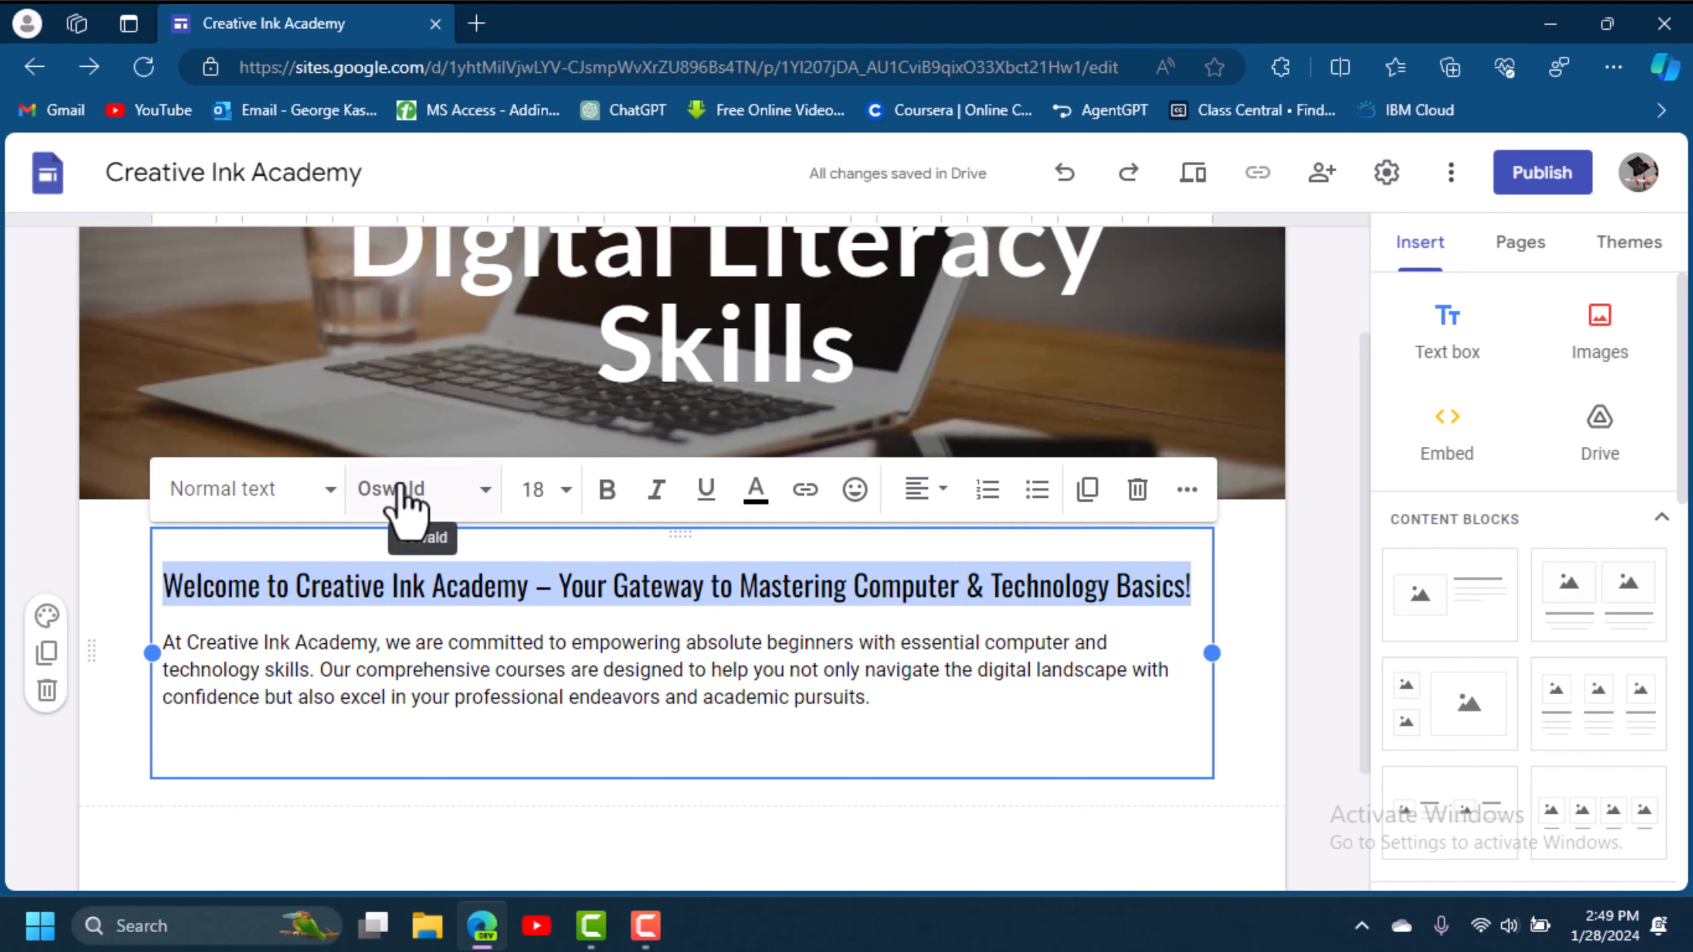
pyautogui.click(490, 493)
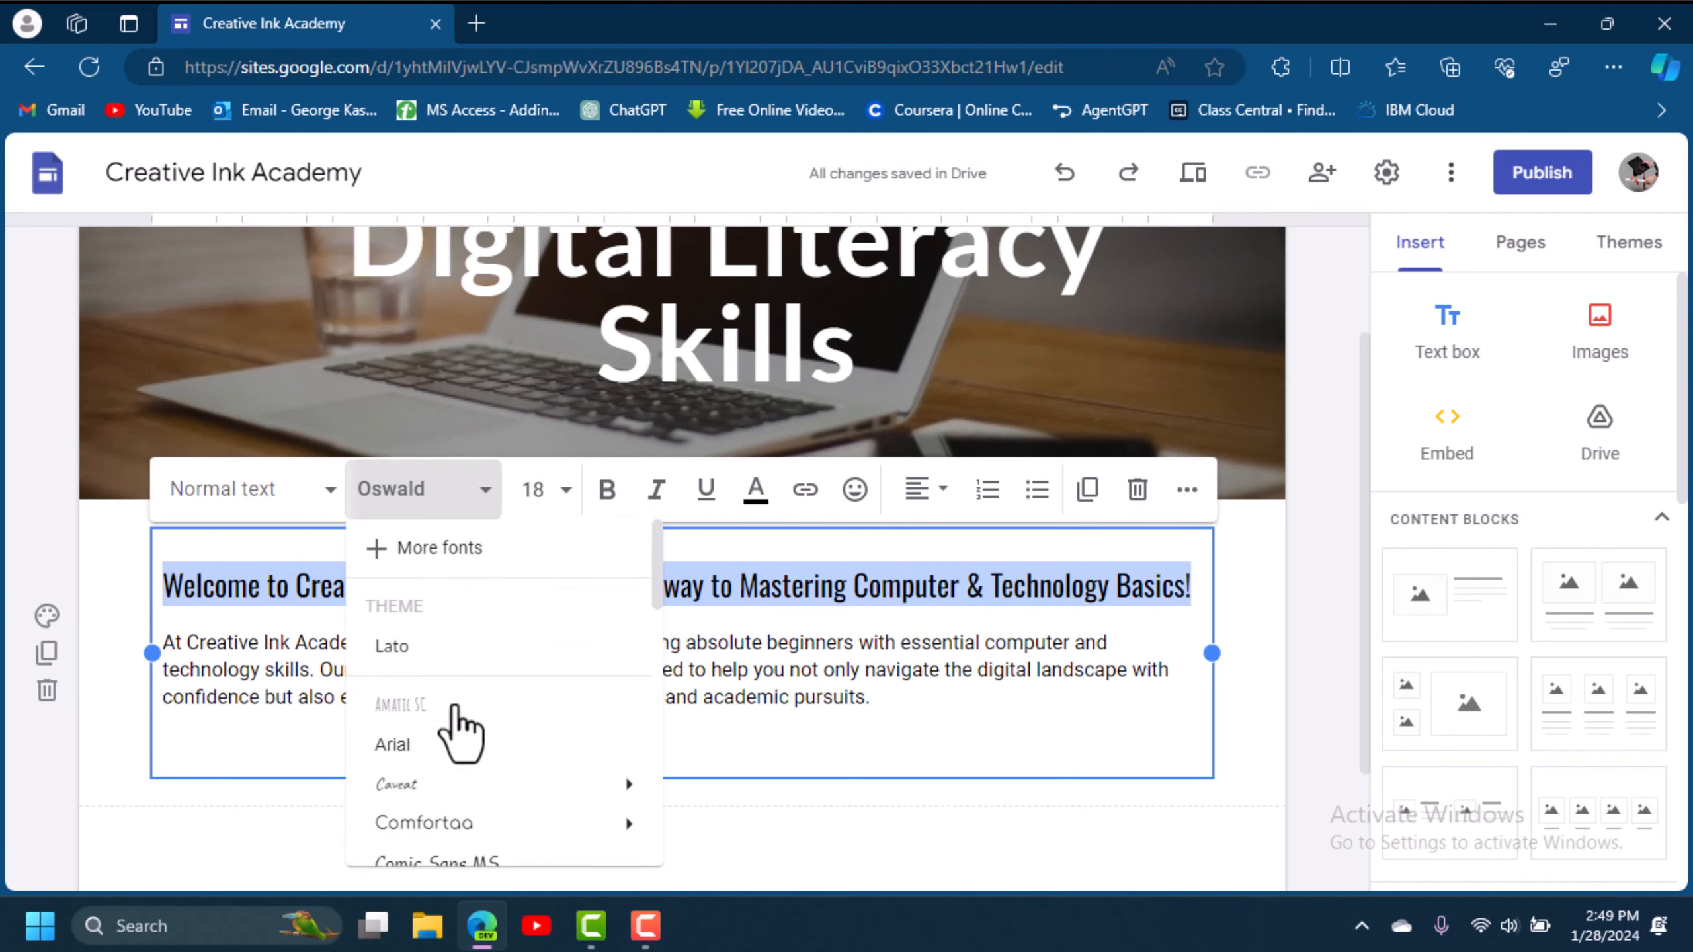
pyautogui.moveTo(658, 589); pyautogui.dragTo(665, 794)
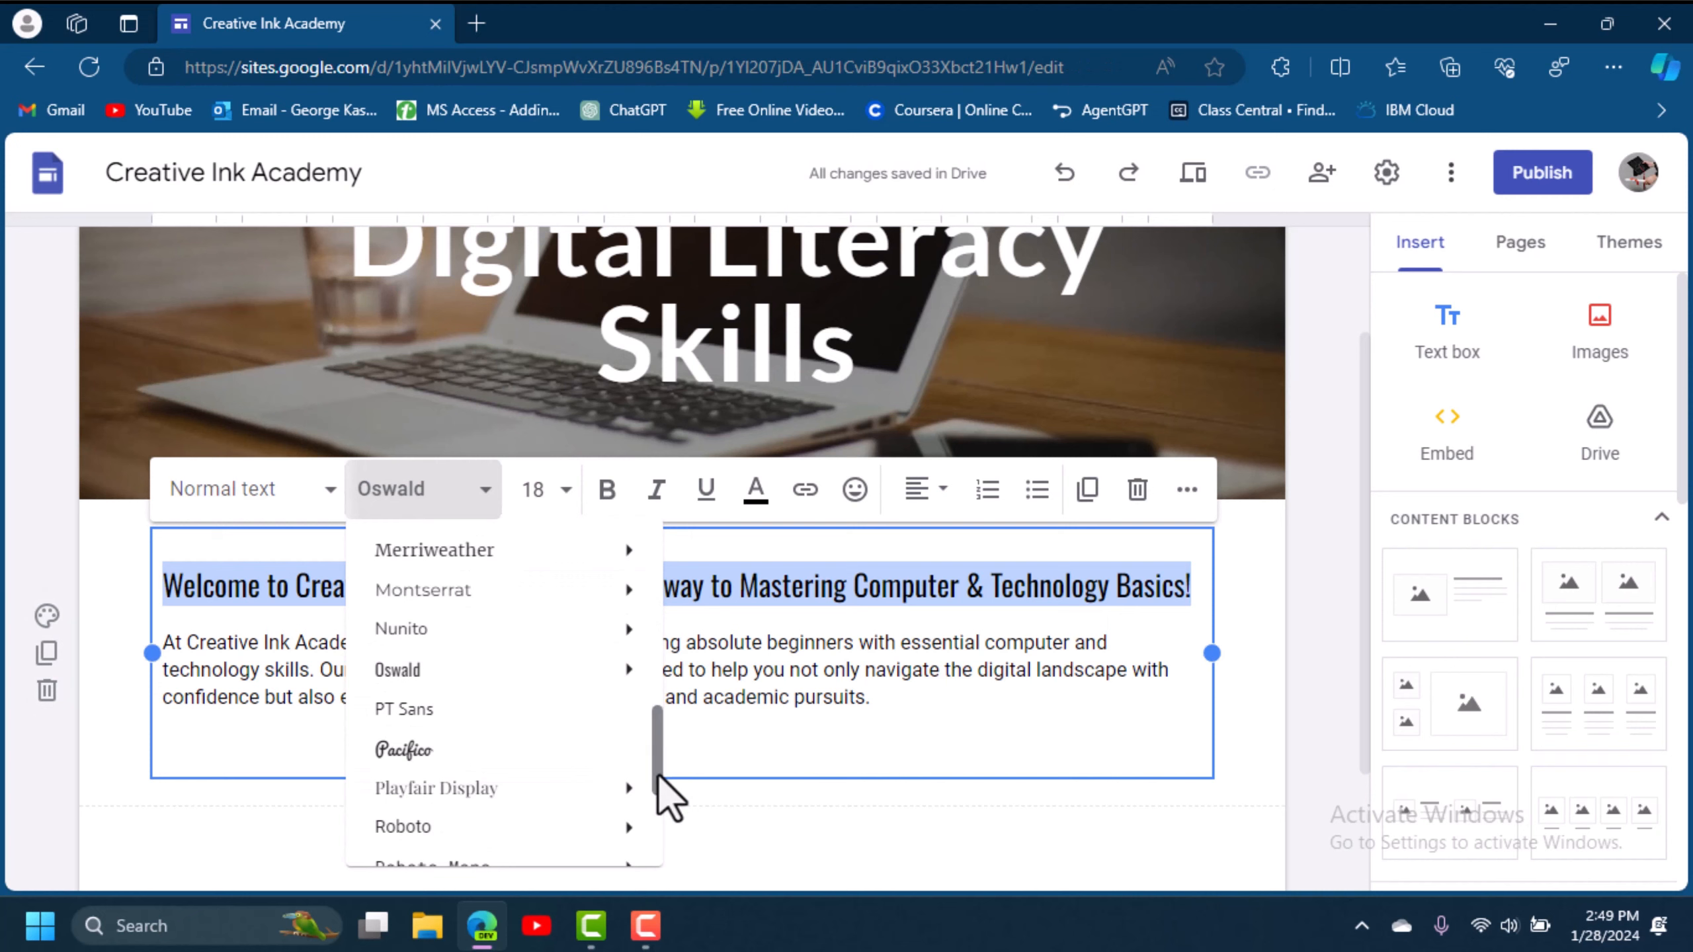
pyautogui.click(443, 669)
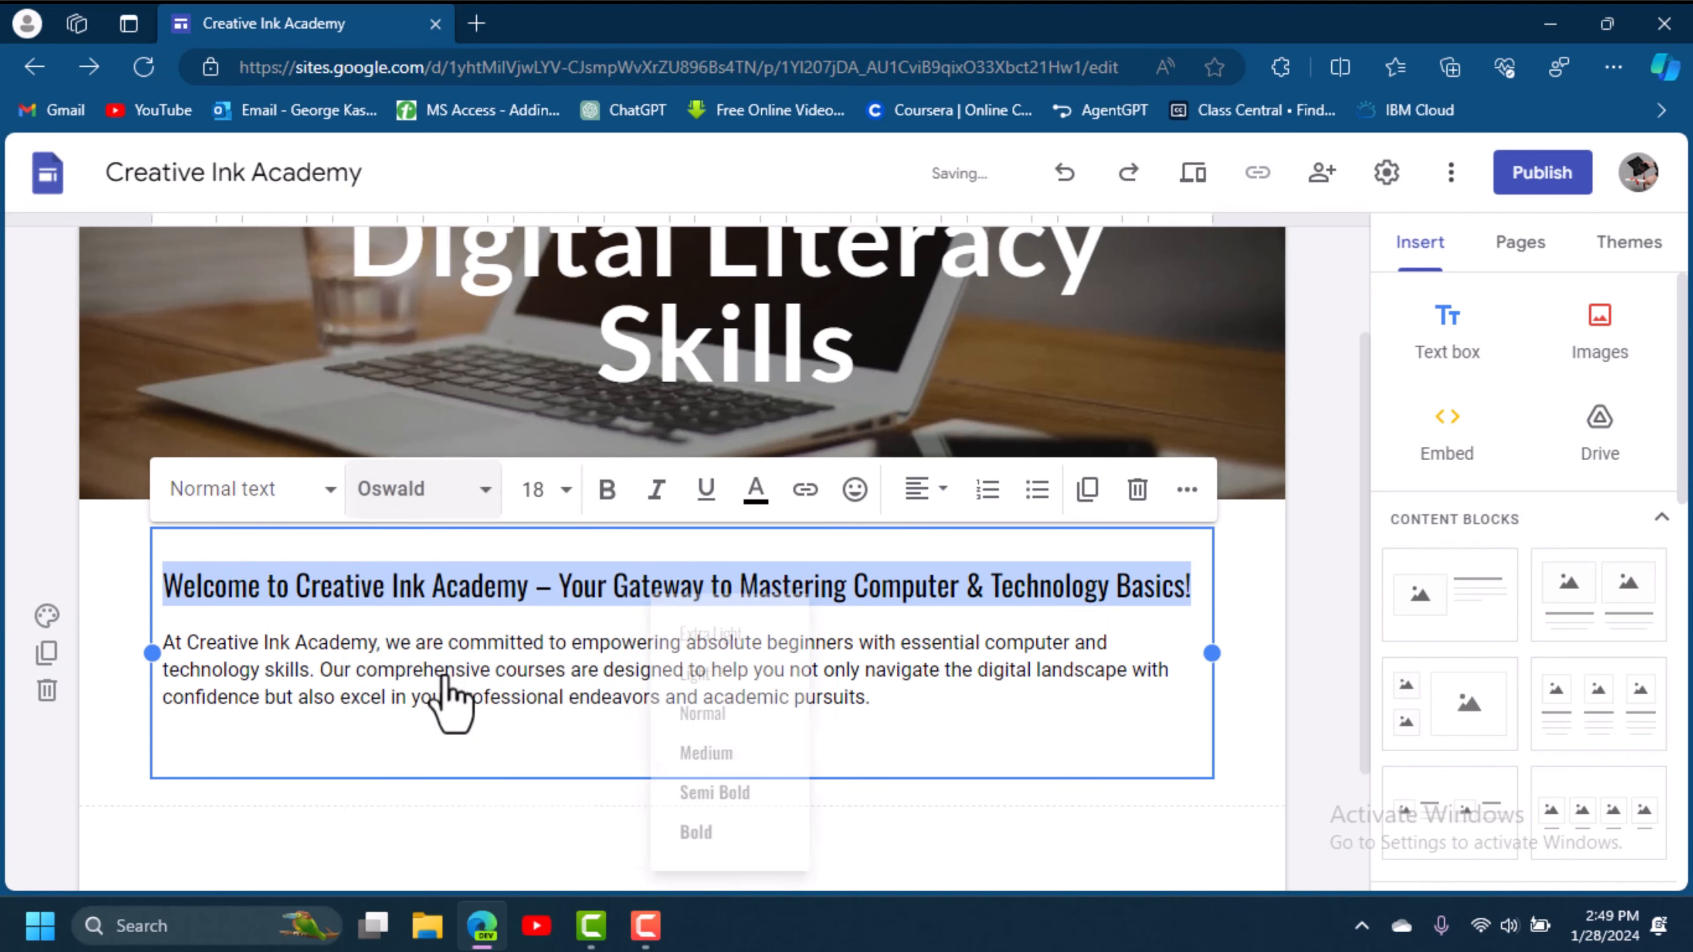
pyautogui.click(540, 490)
pyautogui.moveTo(586, 620); pyautogui.dragTo(585, 746)
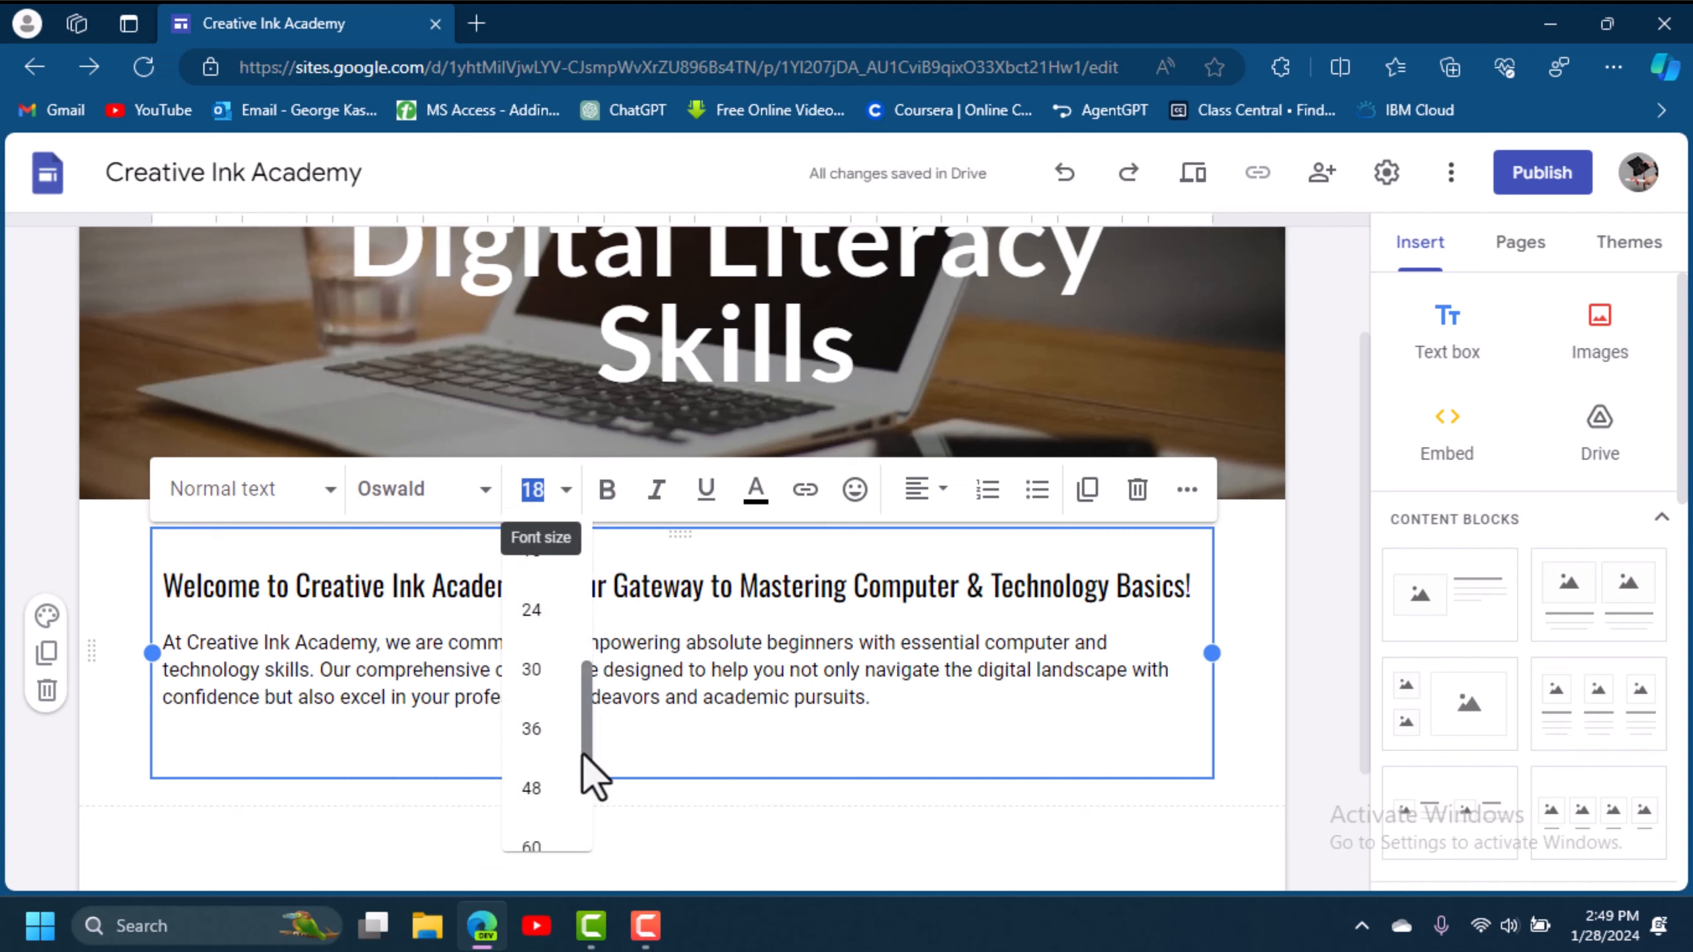
pyautogui.click(543, 612)
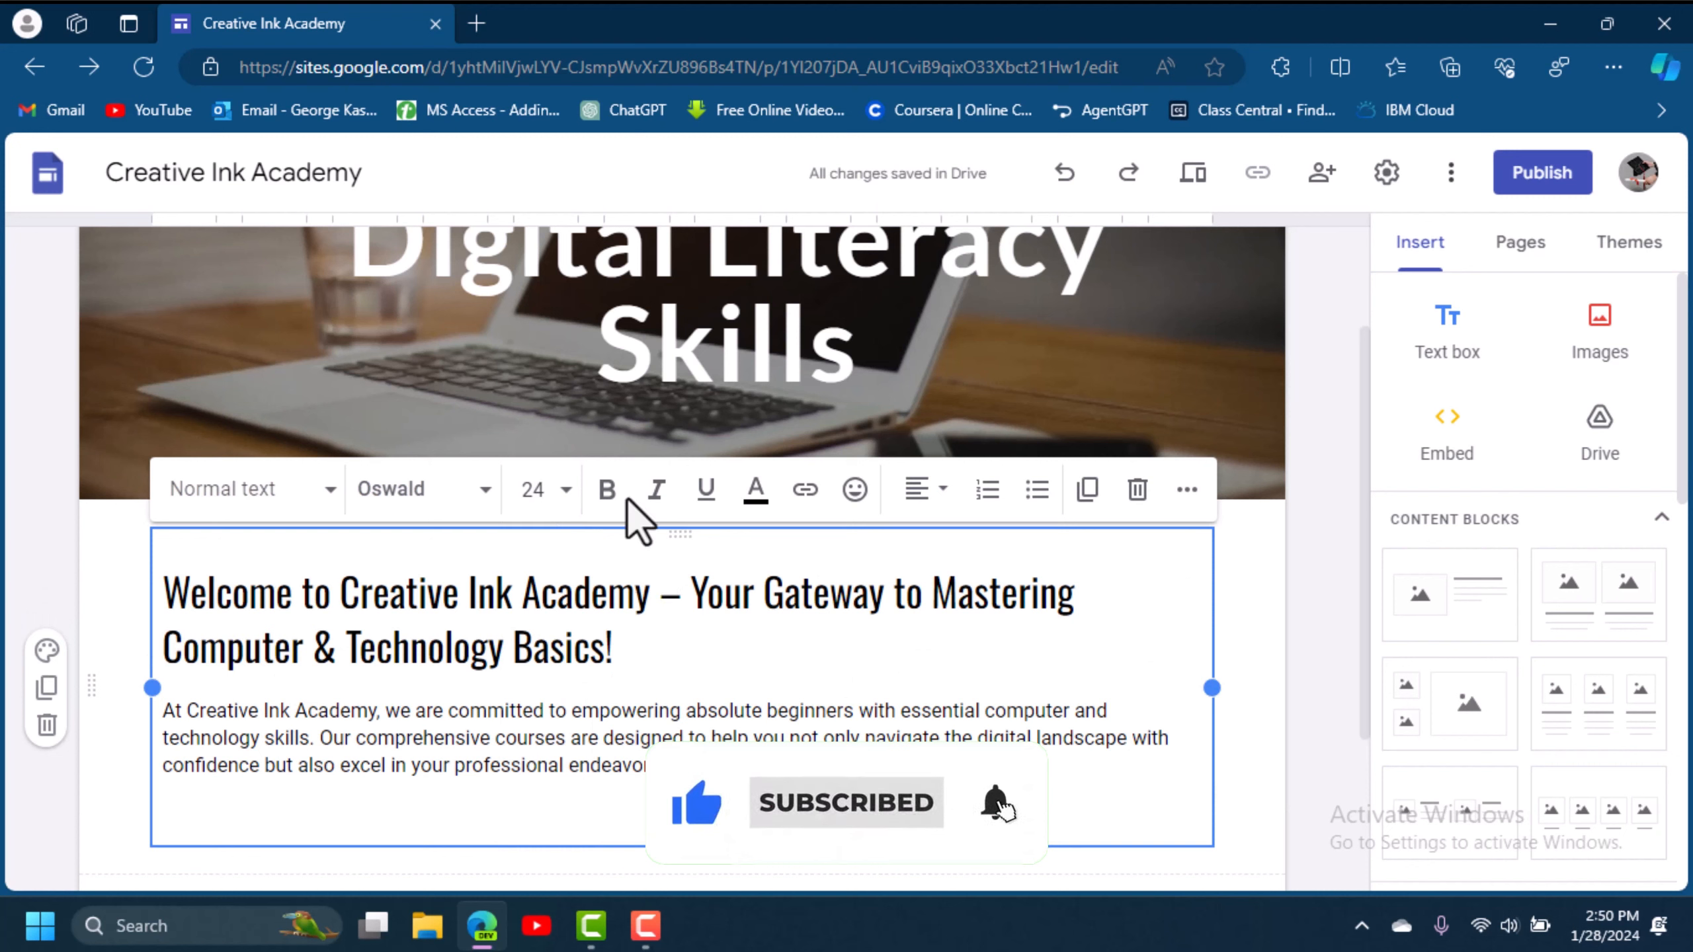
# Make the welcome heading bold, switching italics on and back off, and deselect its text box.
pyautogui.click(607, 492)
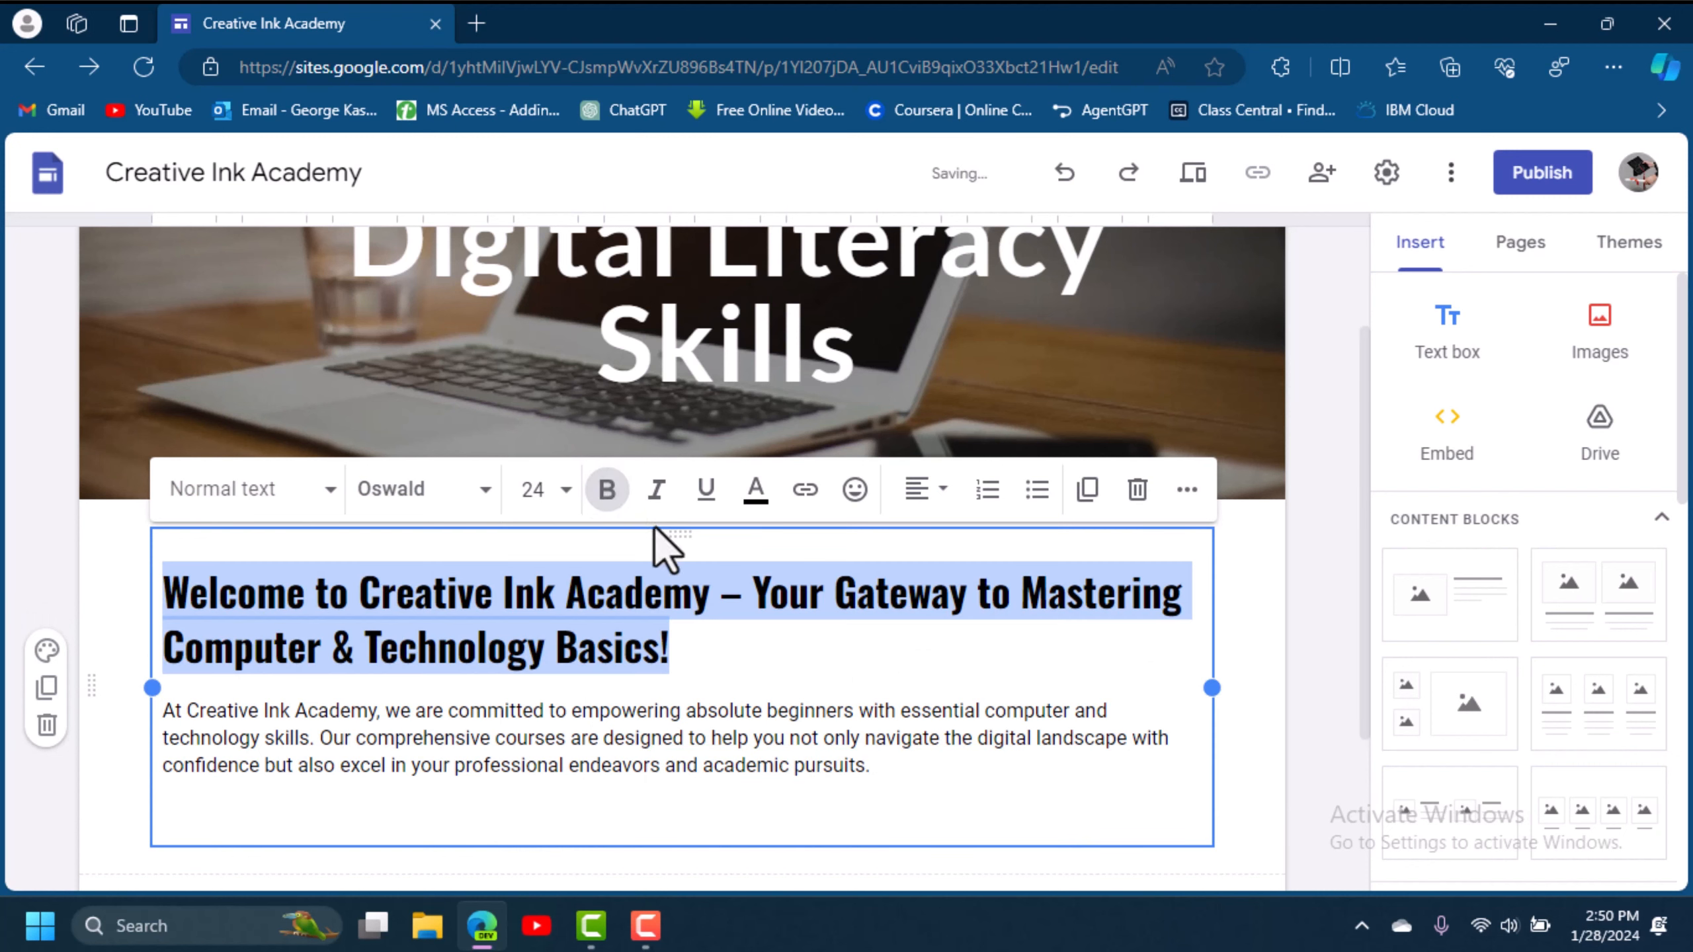
pyautogui.click(659, 491)
pyautogui.click(658, 490)
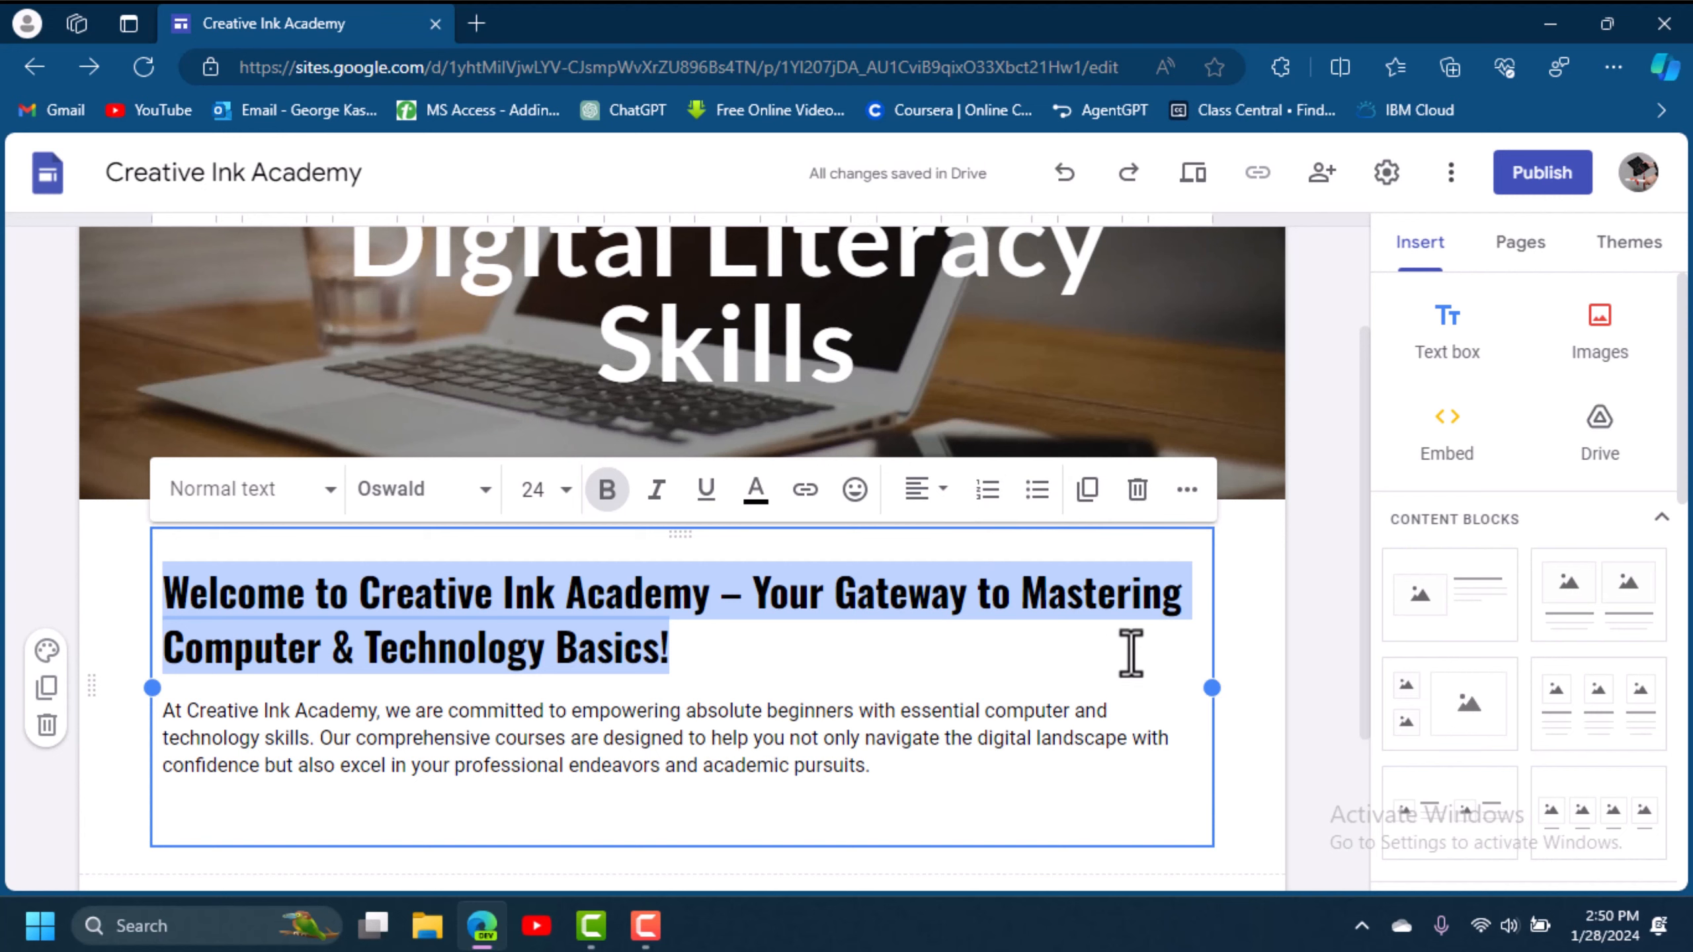
pyautogui.click(1322, 713)
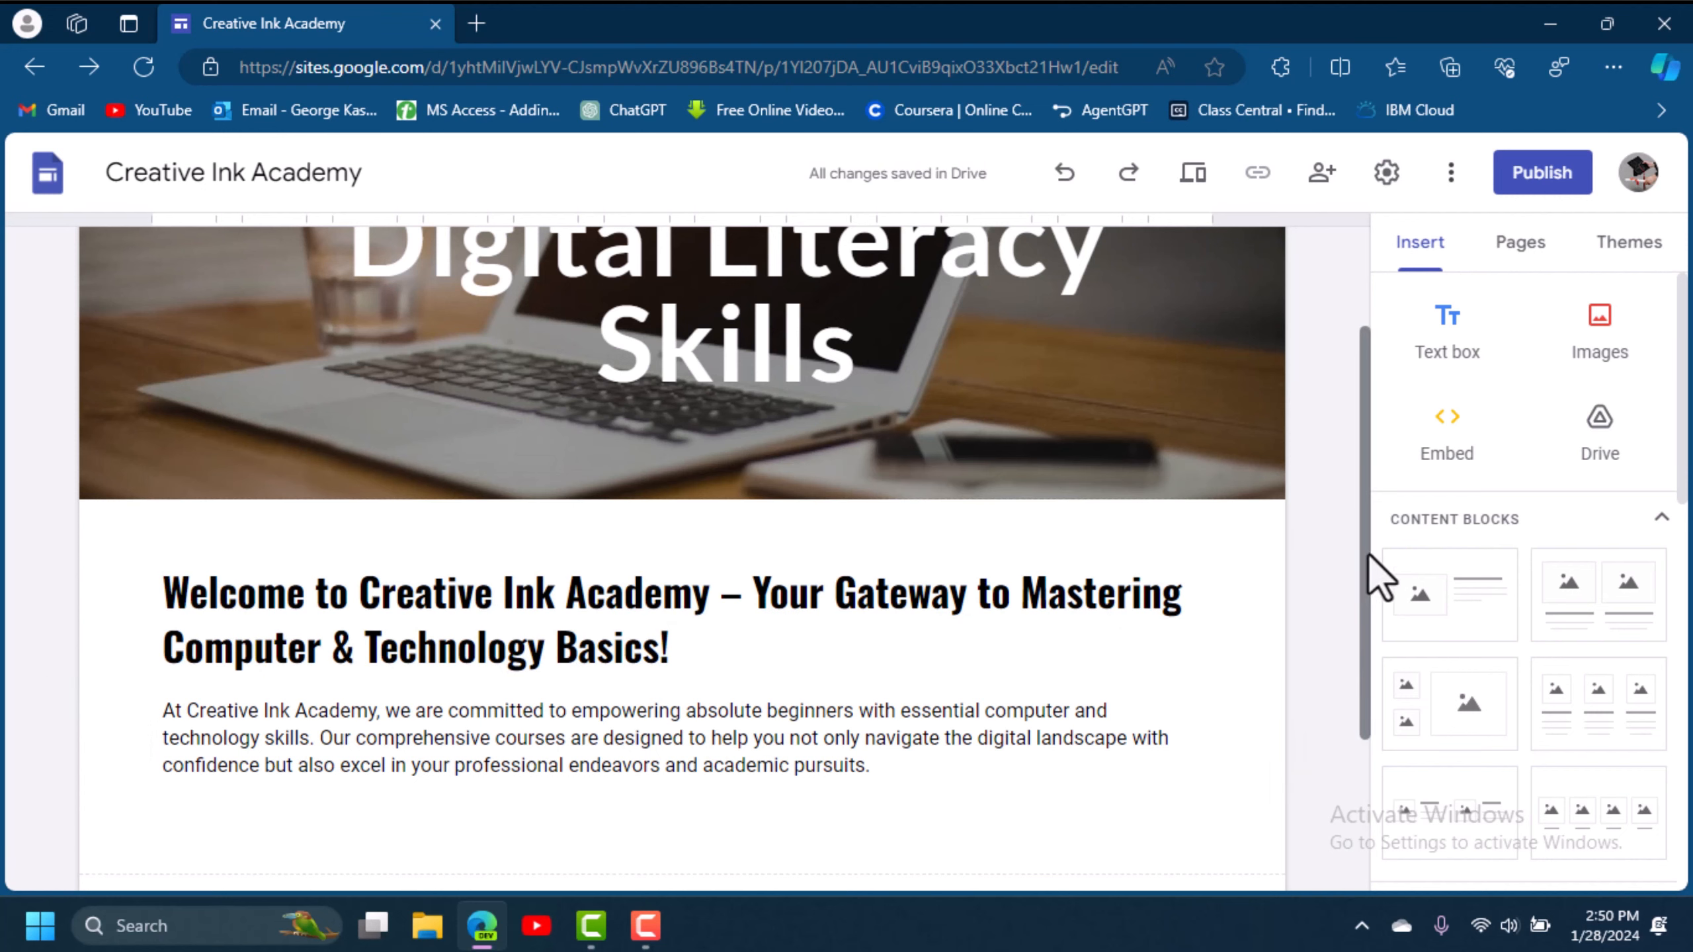
# Insert the content block with one image beside a title and text below the welcome section.
pyautogui.moveTo(1363, 555); pyautogui.dragTo(1373, 687)
pyautogui.scroll(-5, 1417, 847)
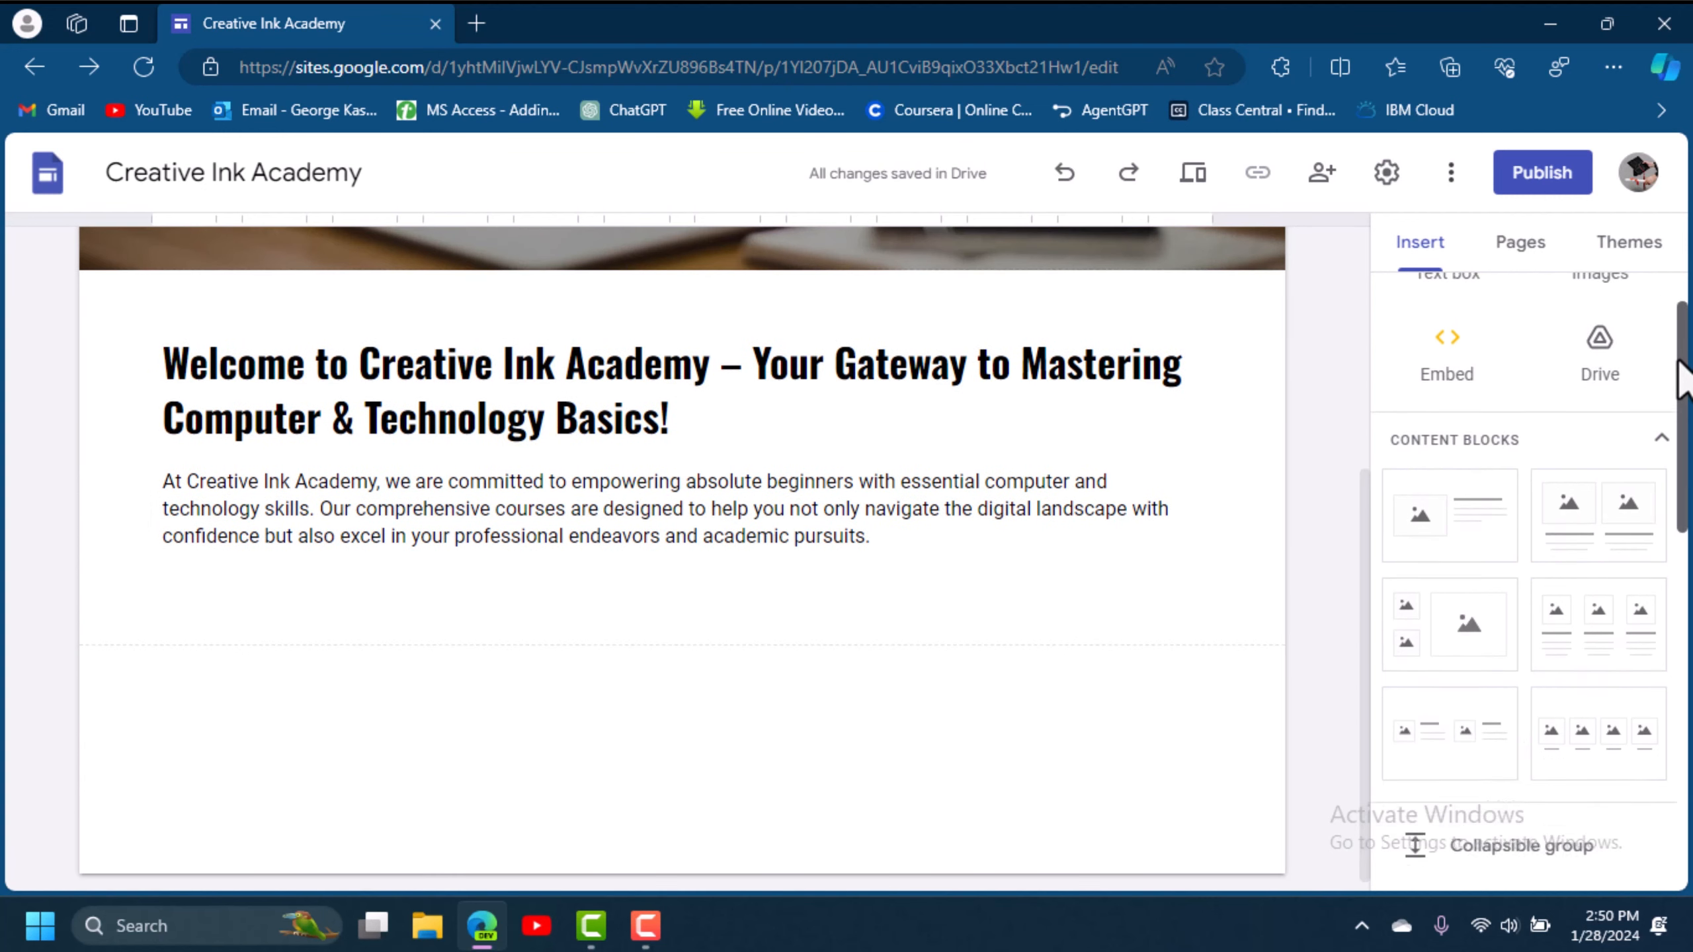
pyautogui.scroll(5, 1417, 783)
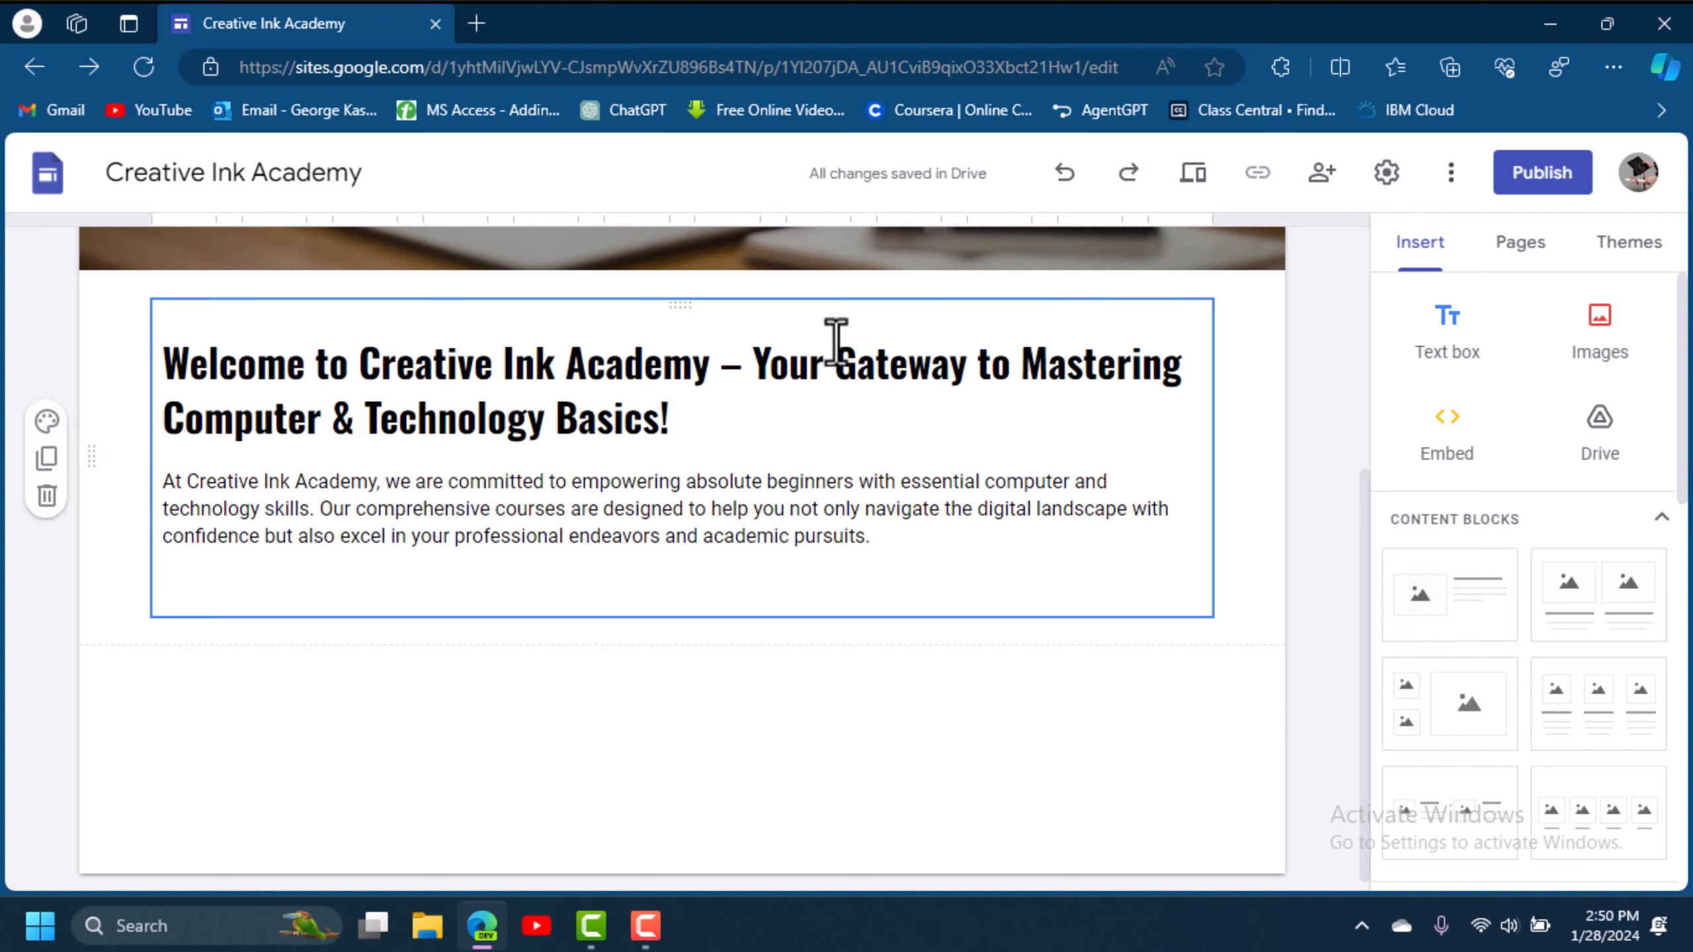
pyautogui.click(1463, 637)
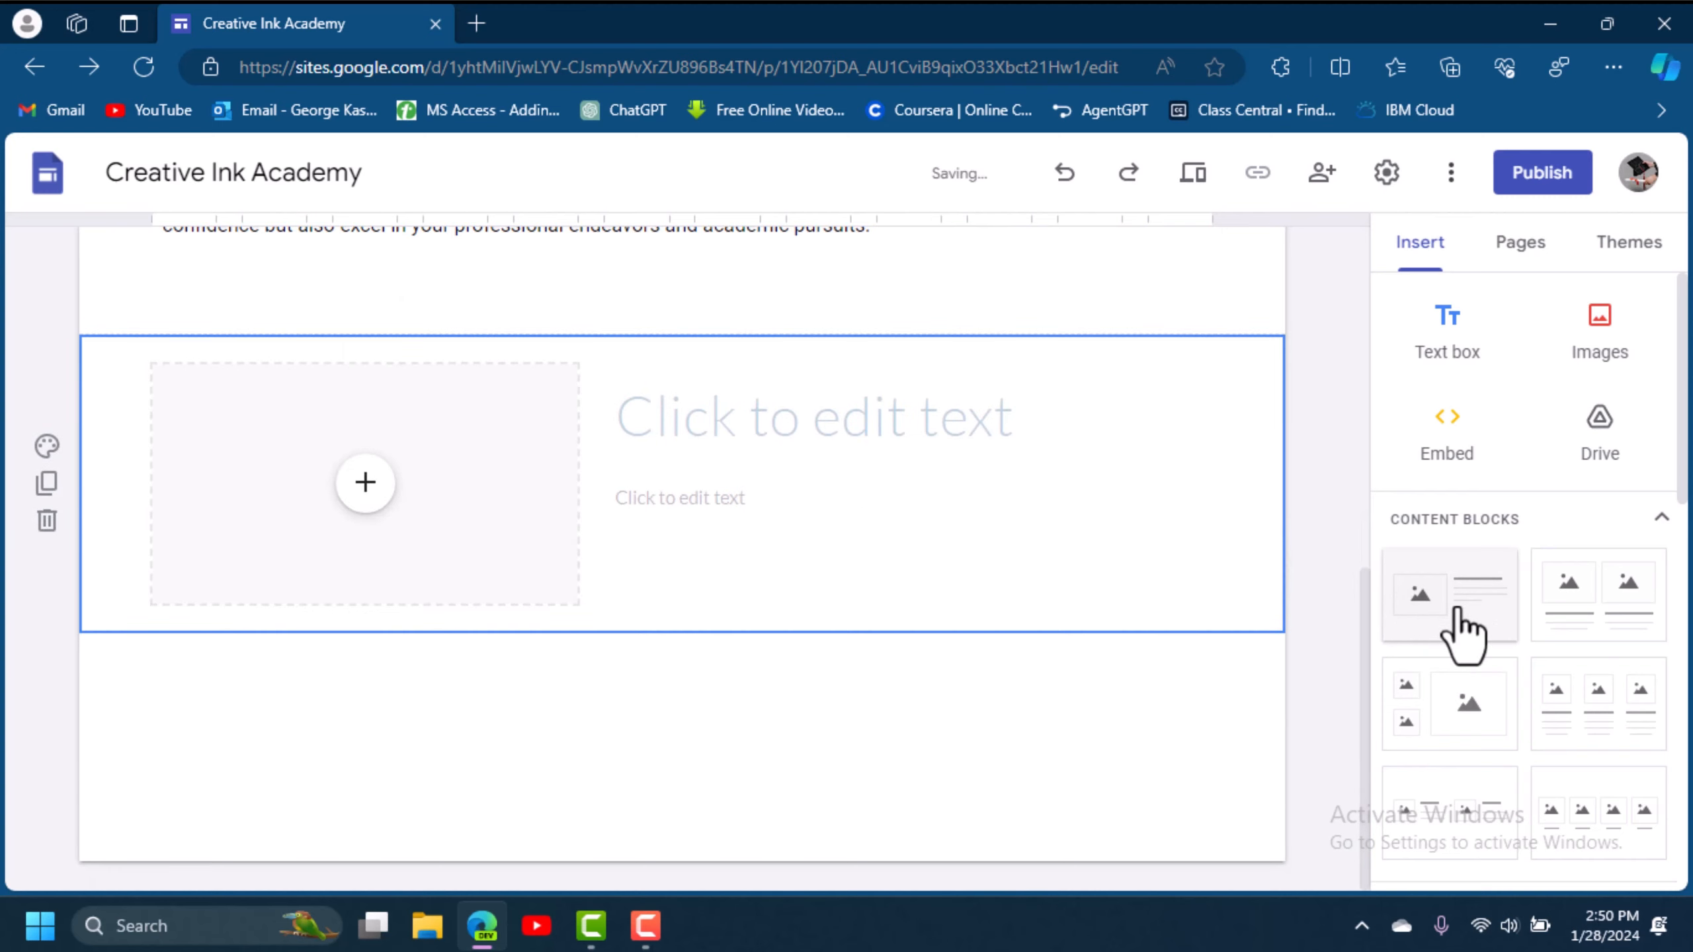
# Try section colours Style 2 and Style 3 on the new image-and-text section and return it to Style 1.
pyautogui.click(48, 445)
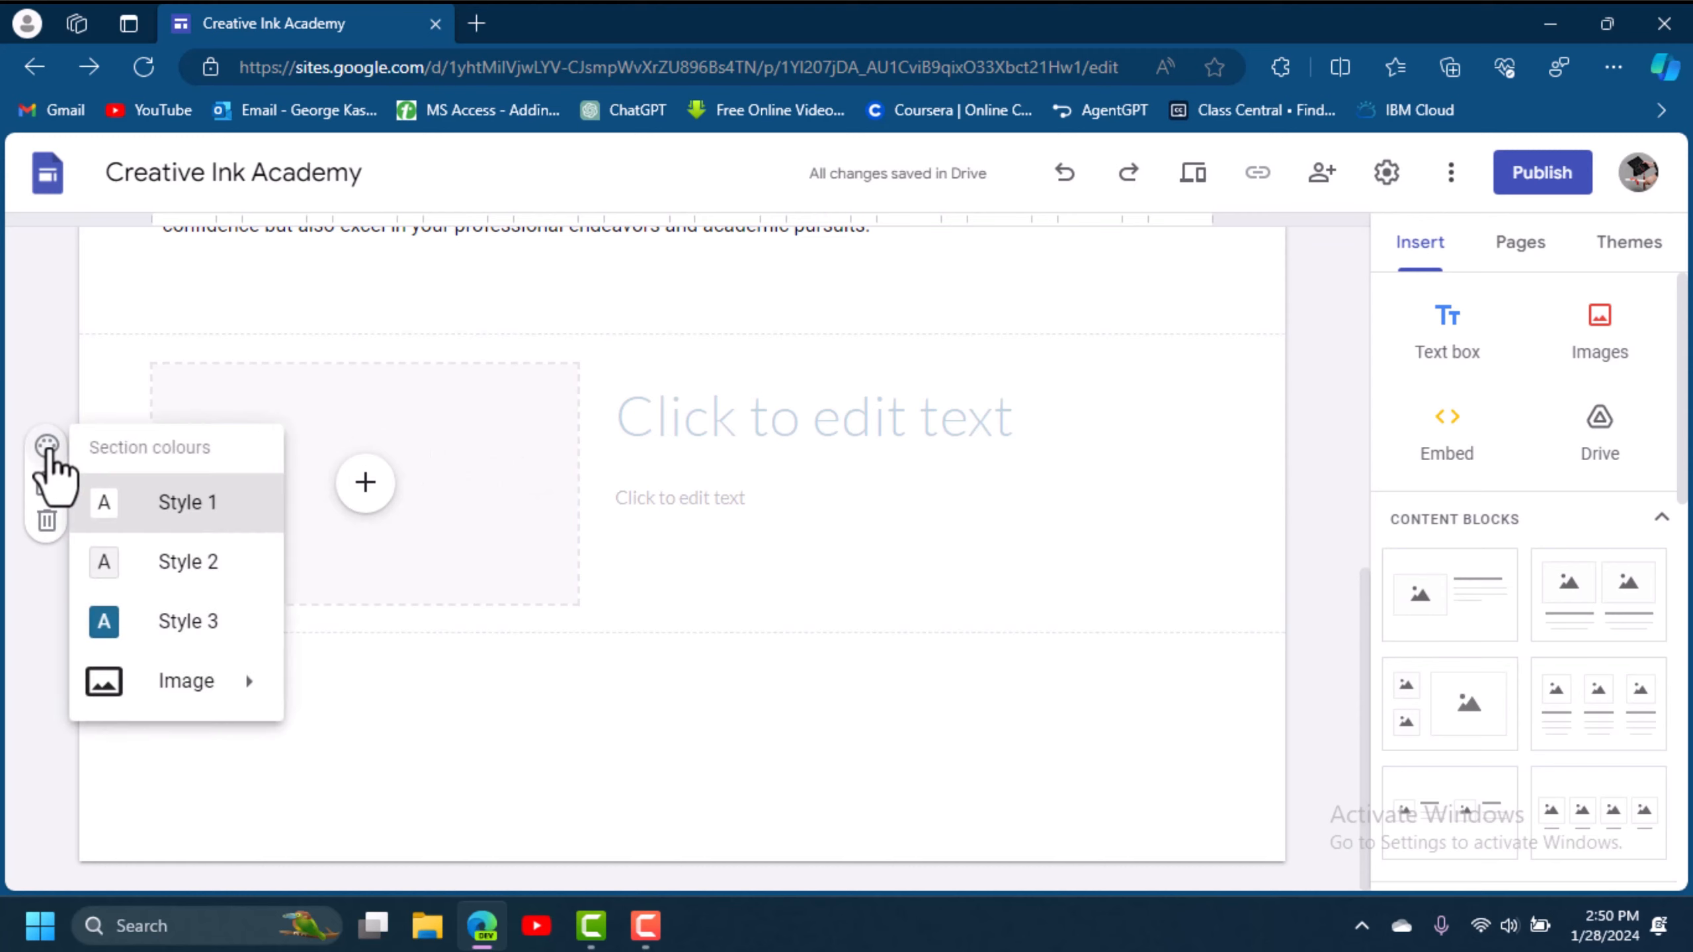
pyautogui.click(193, 565)
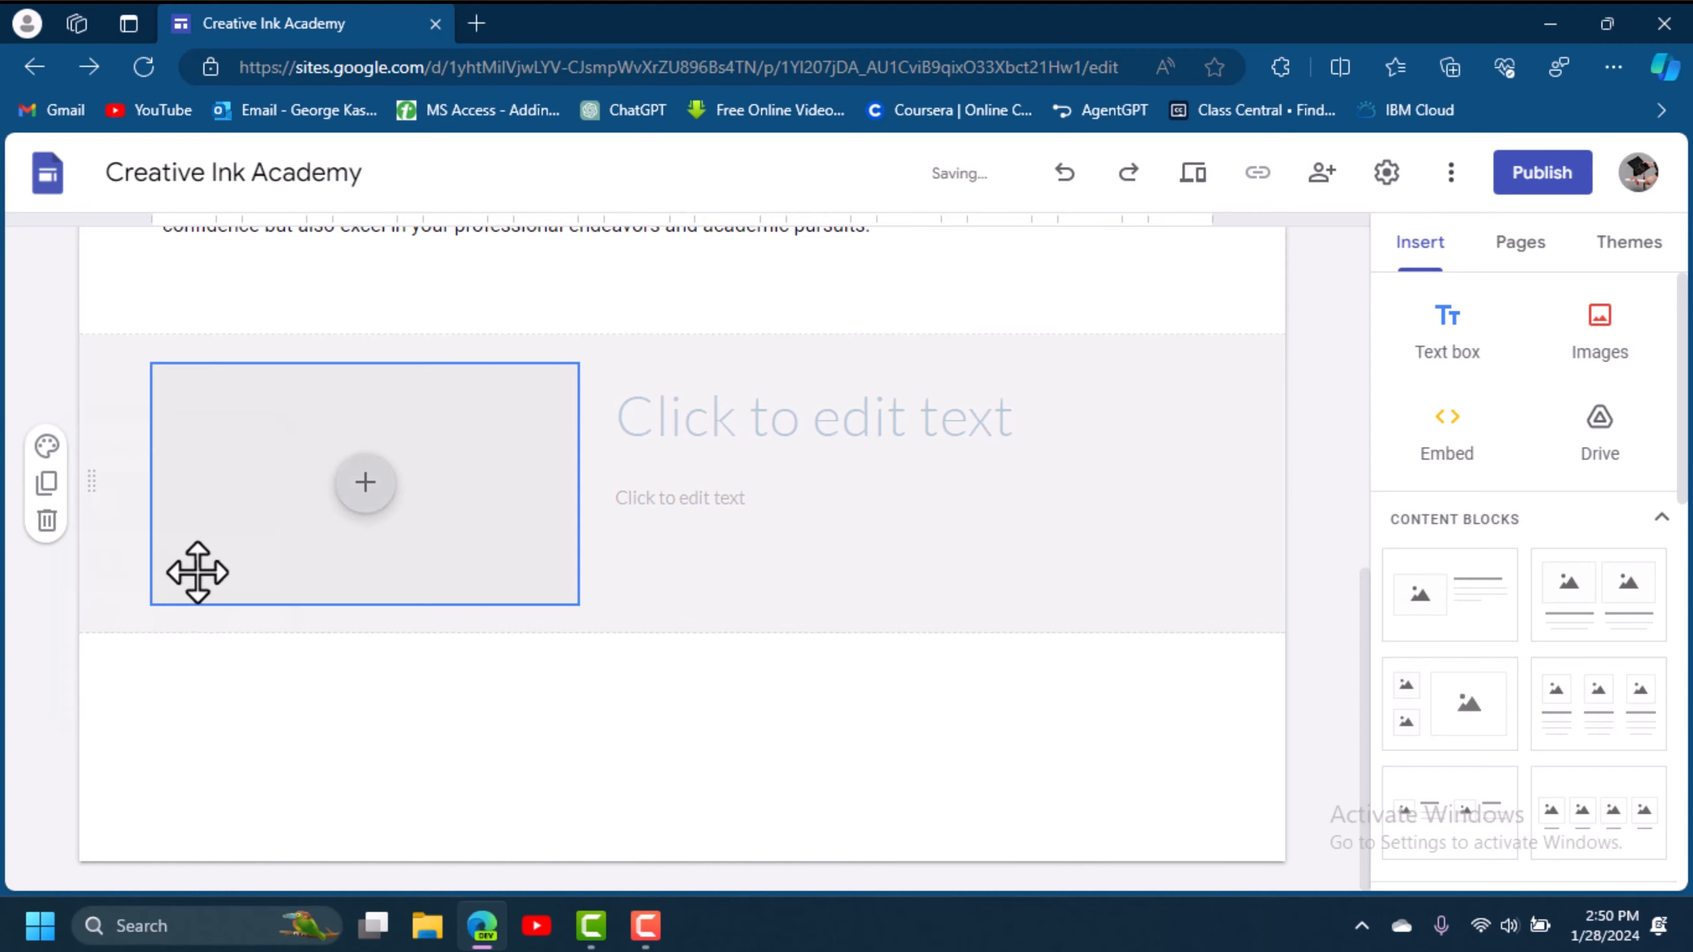
pyautogui.click(47, 447)
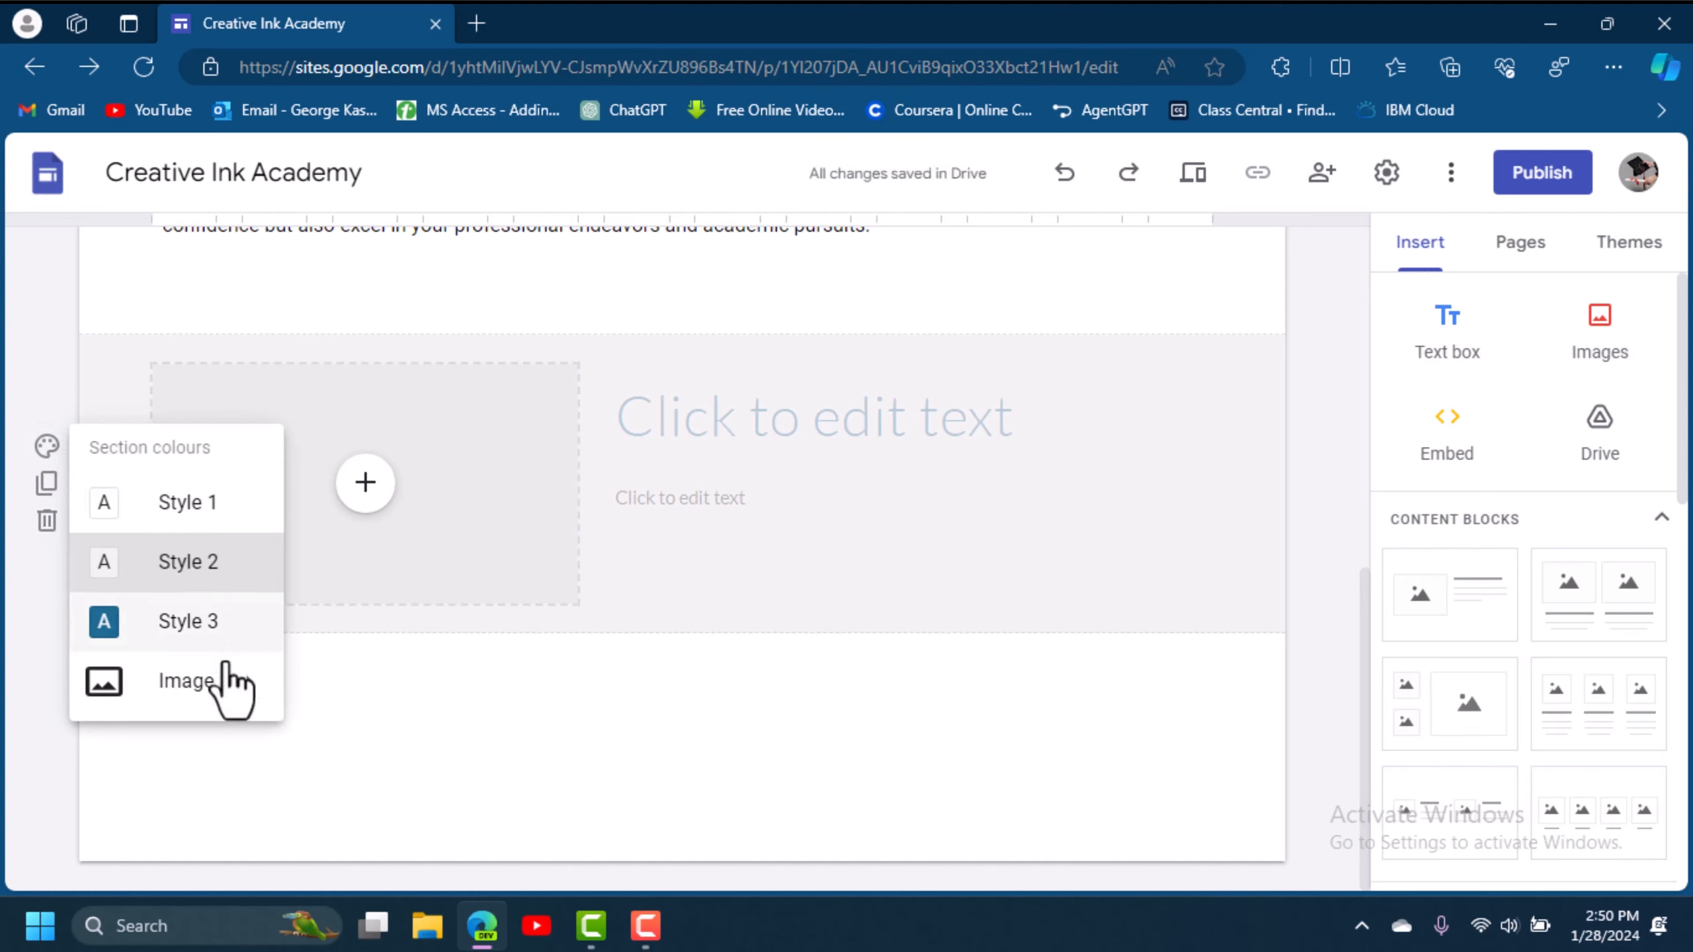
pyautogui.click(208, 633)
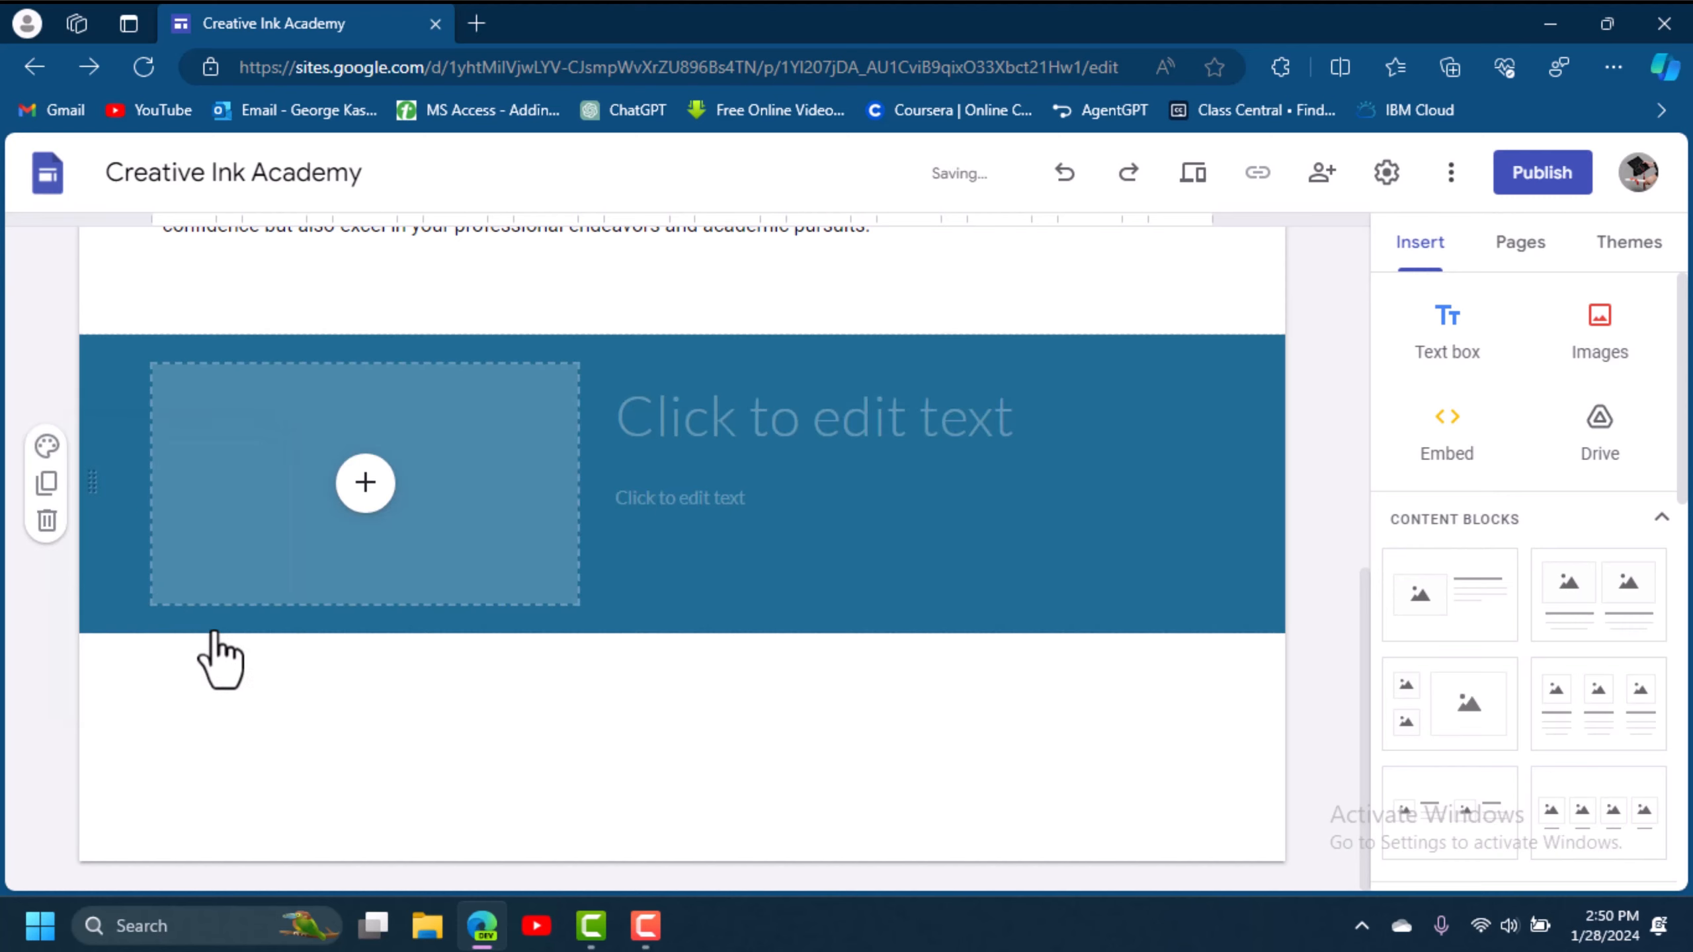
pyautogui.click(47, 447)
pyautogui.moveTo(180, 687)
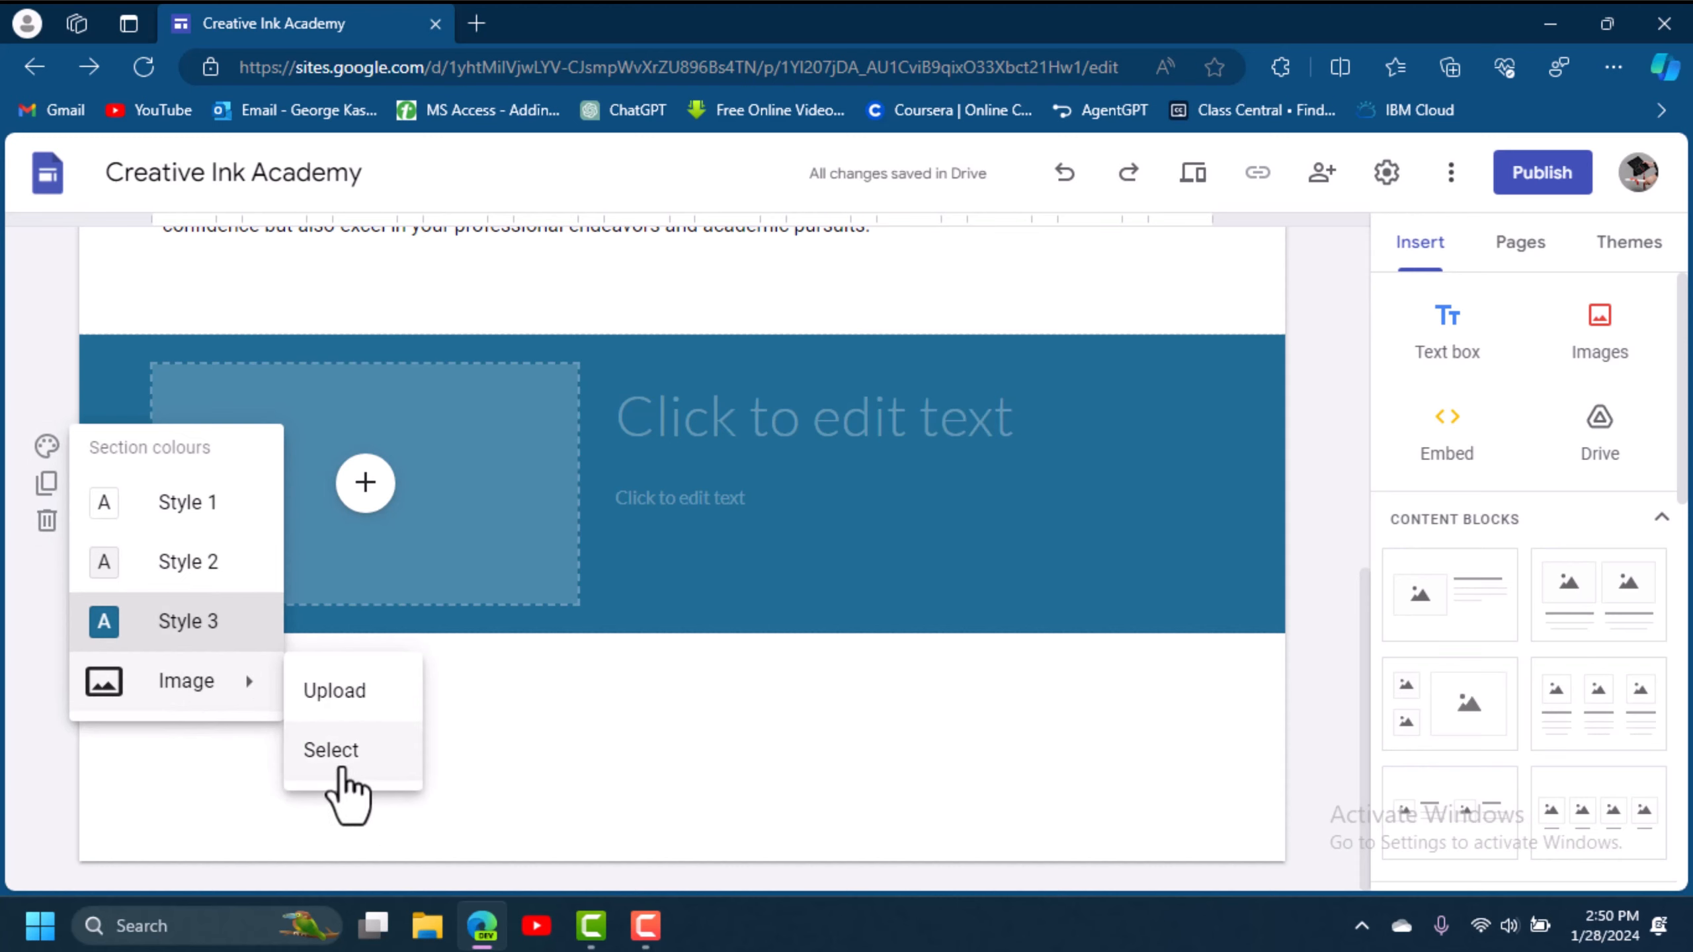
pyautogui.click(502, 484)
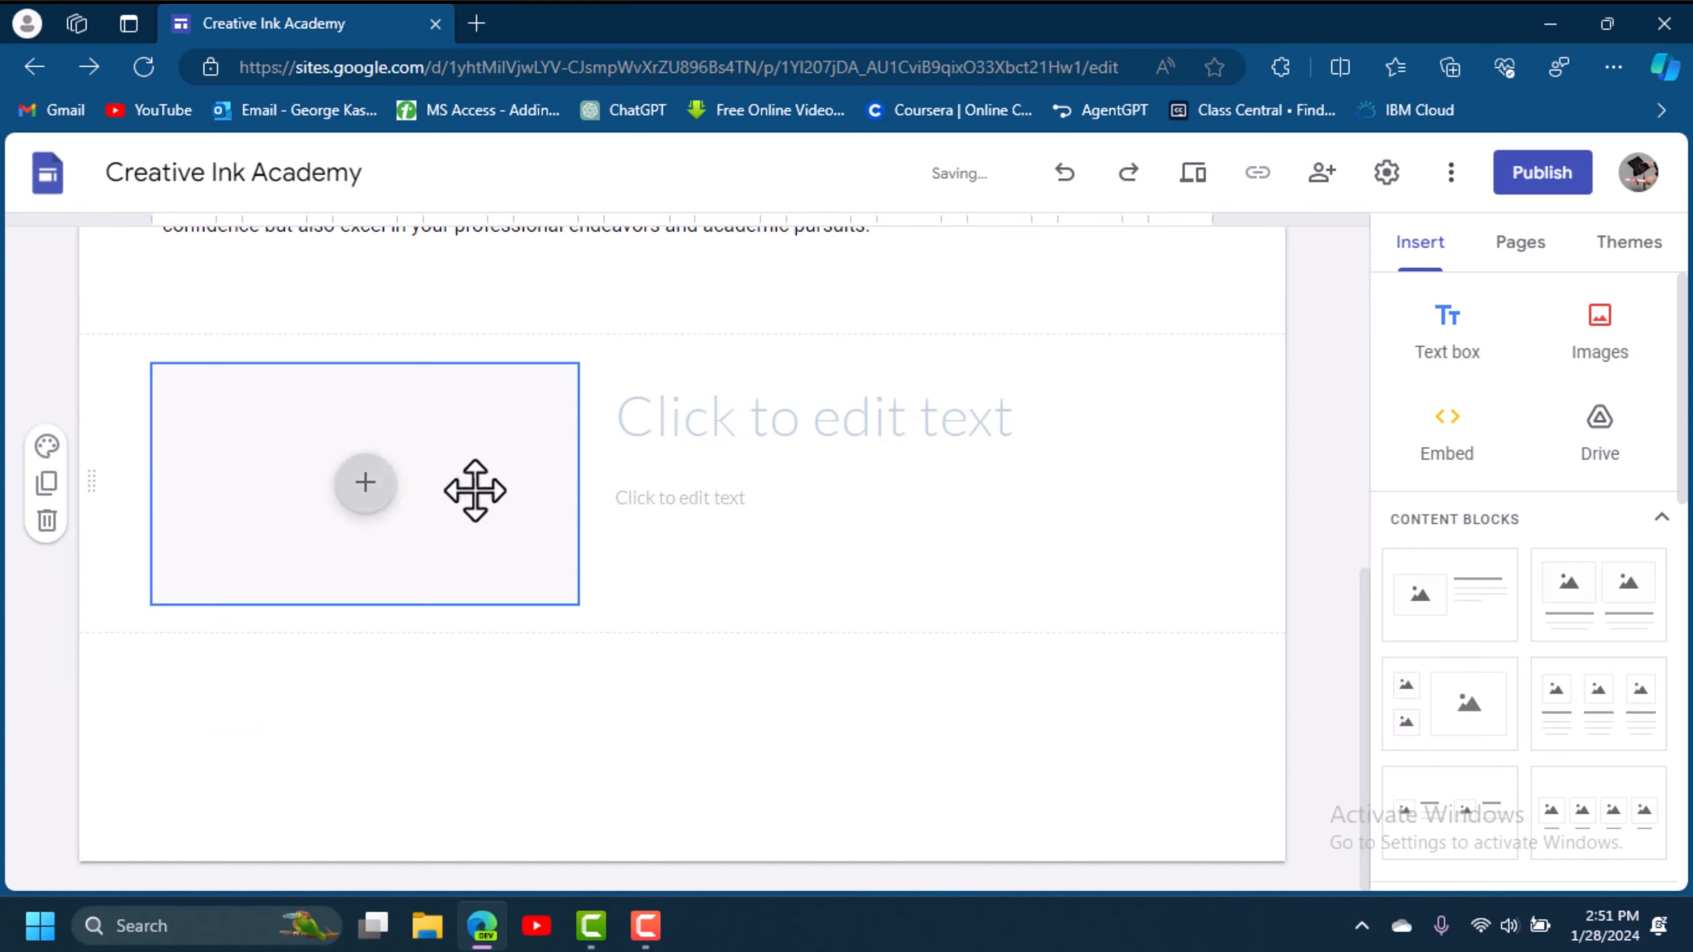
# Search Google Images for "computer students" to fill the new section's image placeholder.
pyautogui.click(366, 482)
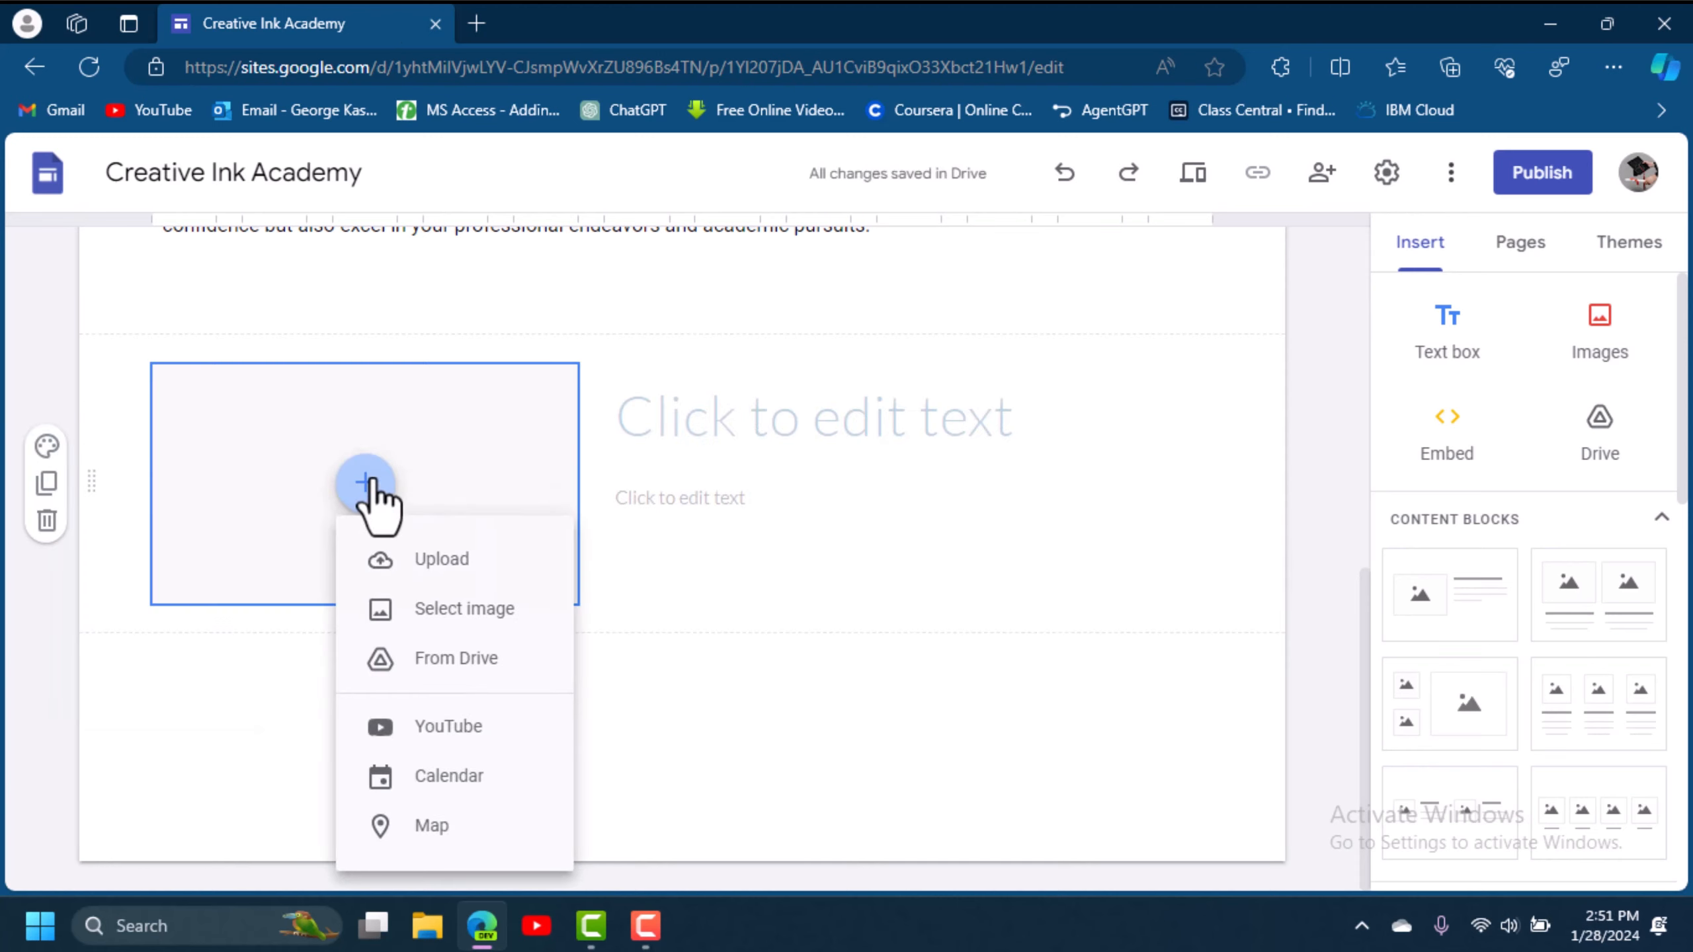
pyautogui.click(479, 608)
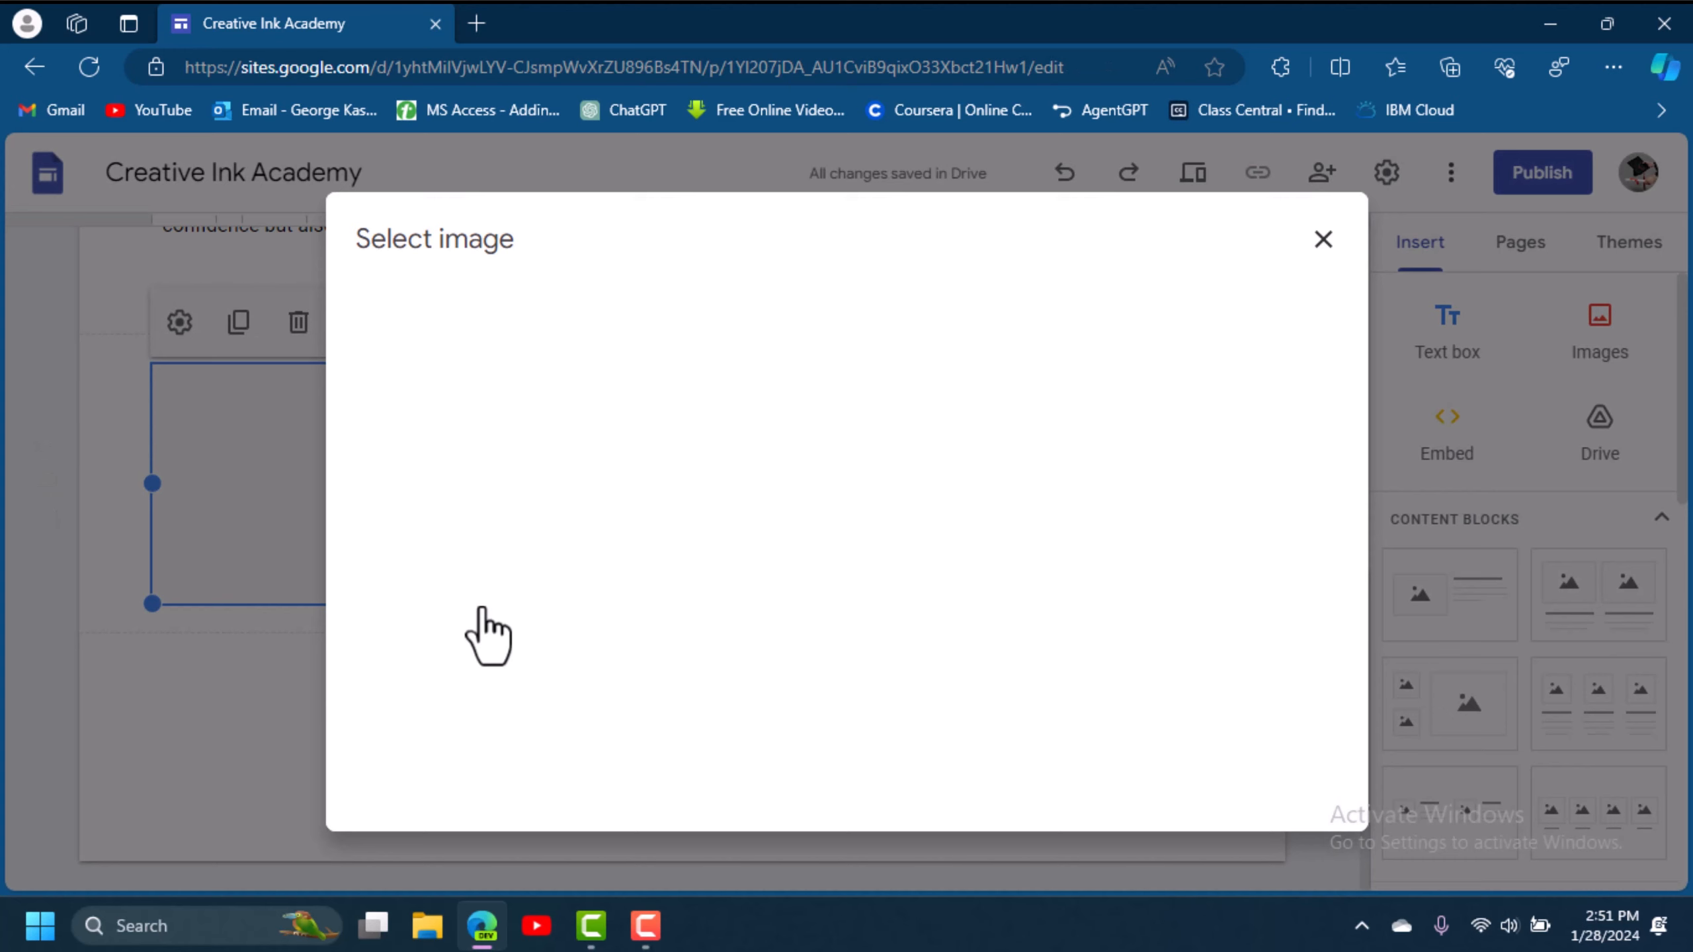
pyautogui.click(641, 326)
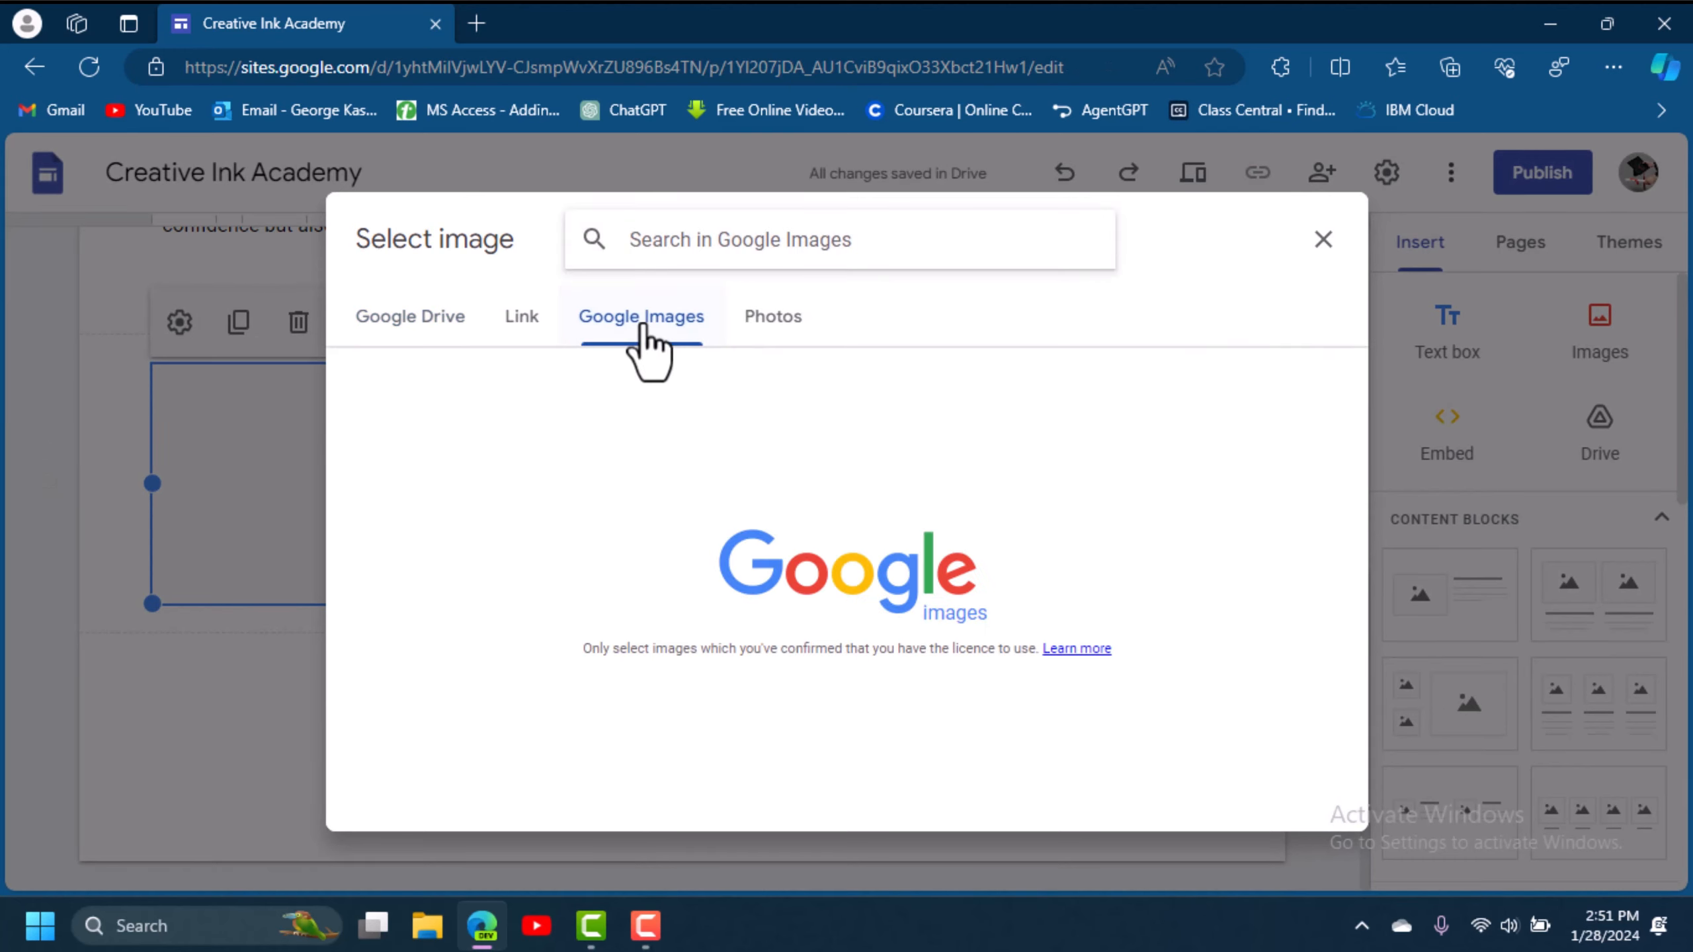
pyautogui.write('COMP')
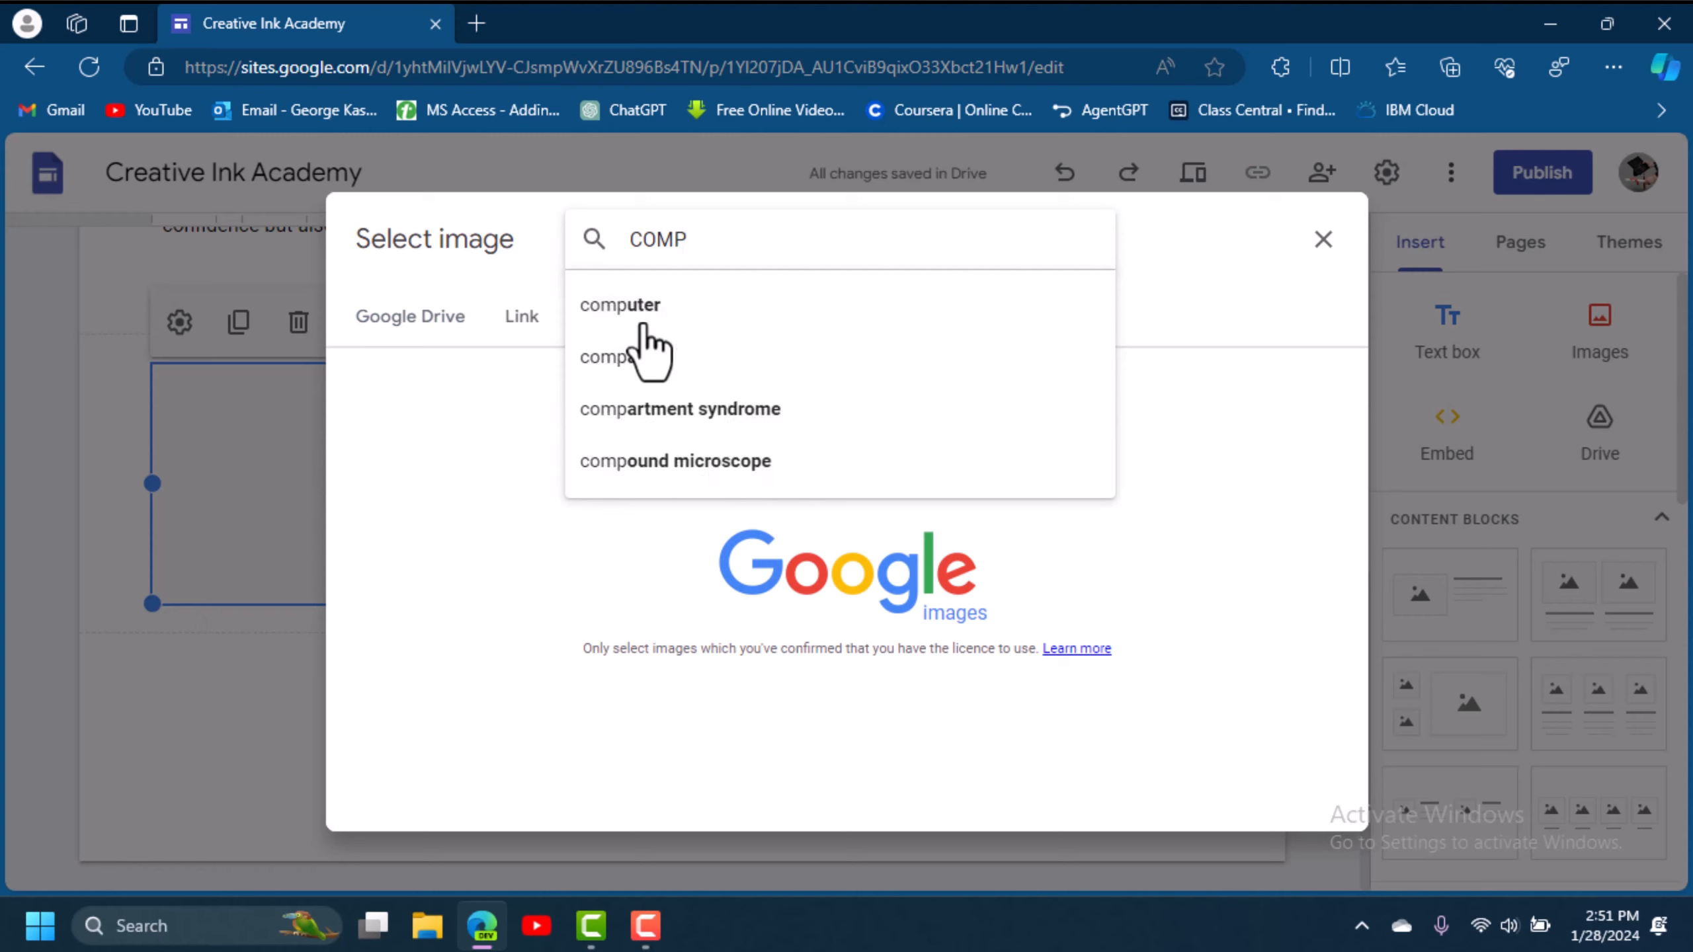
pyautogui.write('UTER STUDENTS')
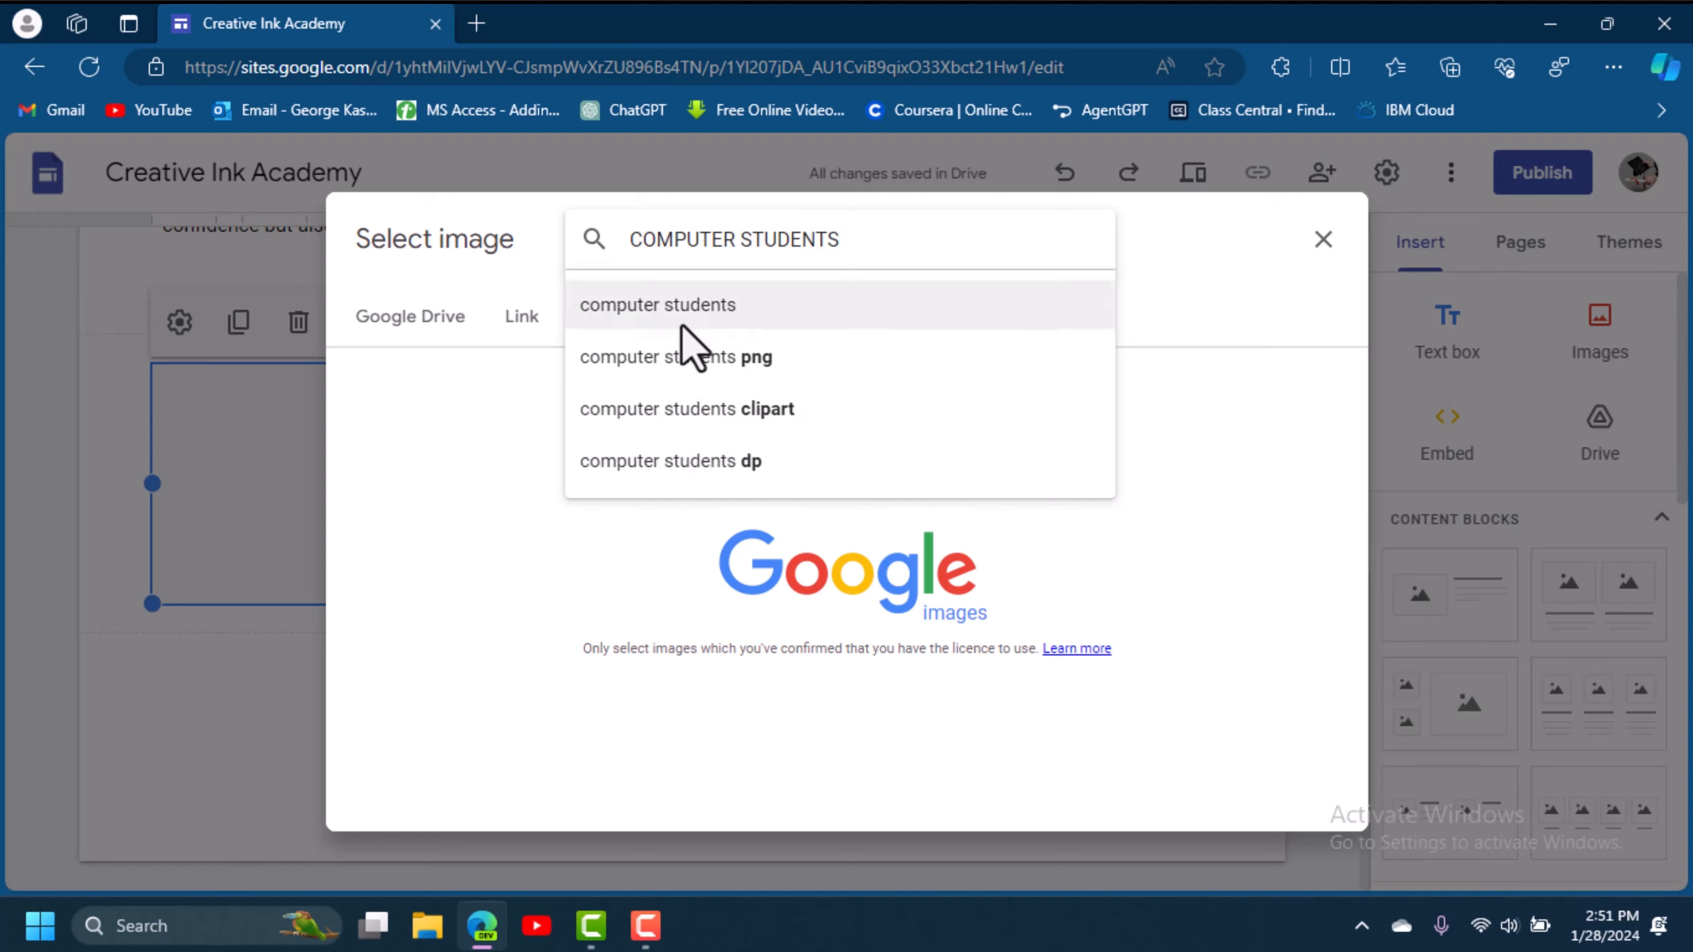
pyautogui.click(702, 319)
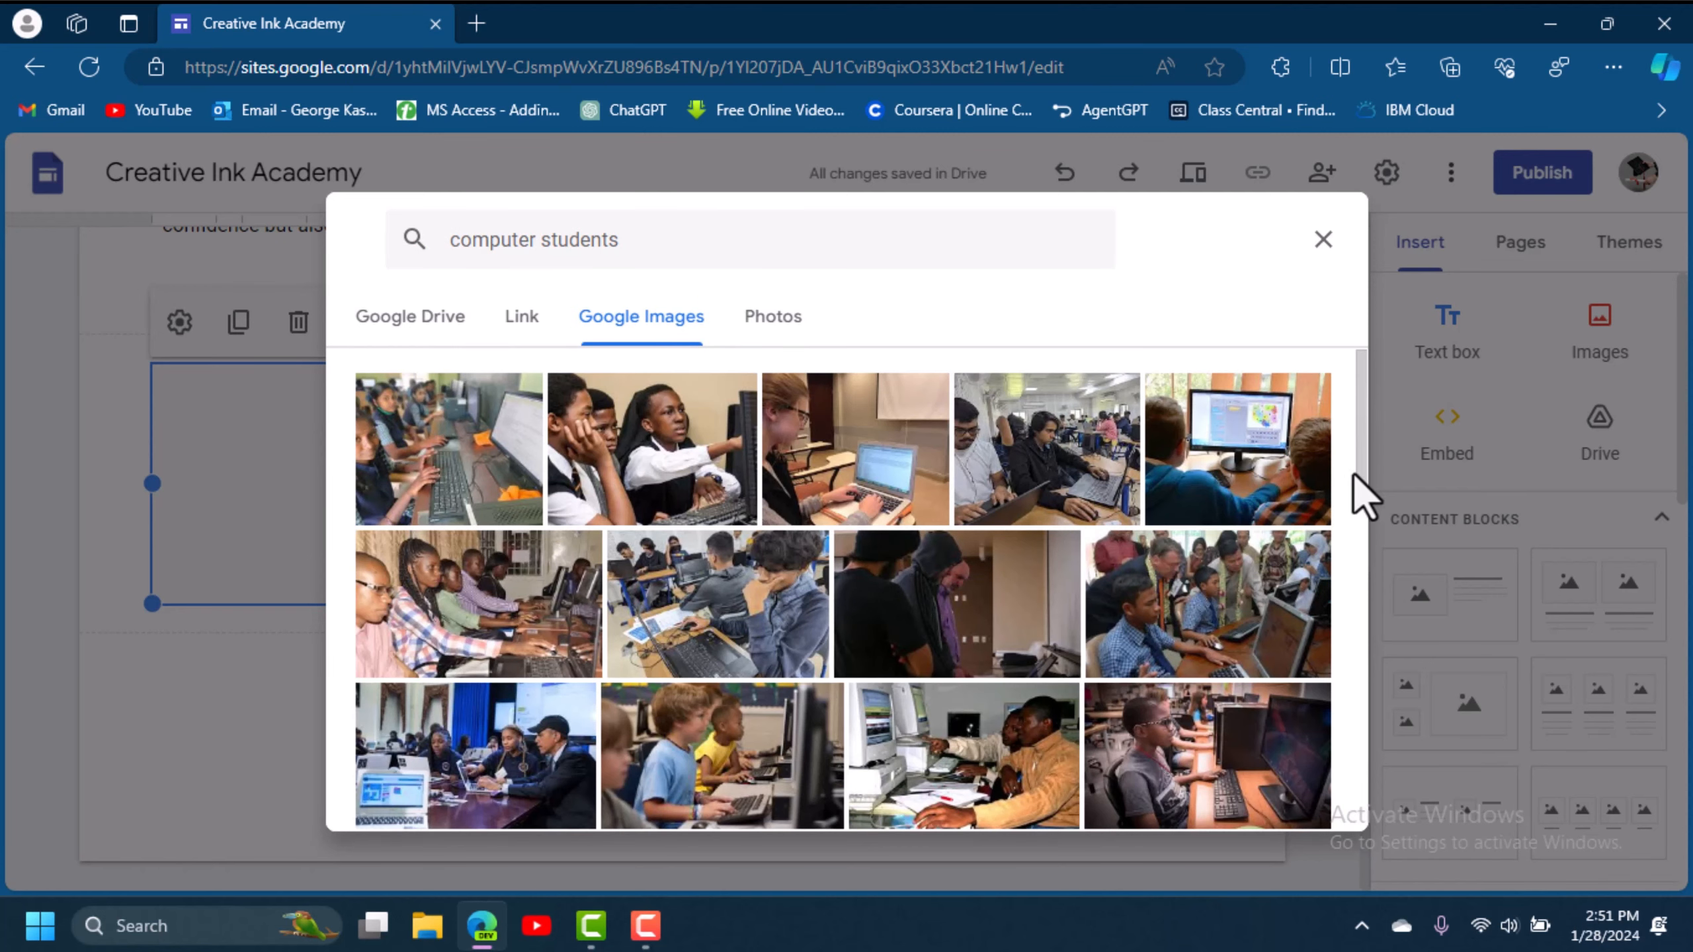
# Insert the photo of students and a man in a cap and suit around a laptop, and enlarge it within the section.
pyautogui.moveTo(1359, 456); pyautogui.dragTo(1346, 500)
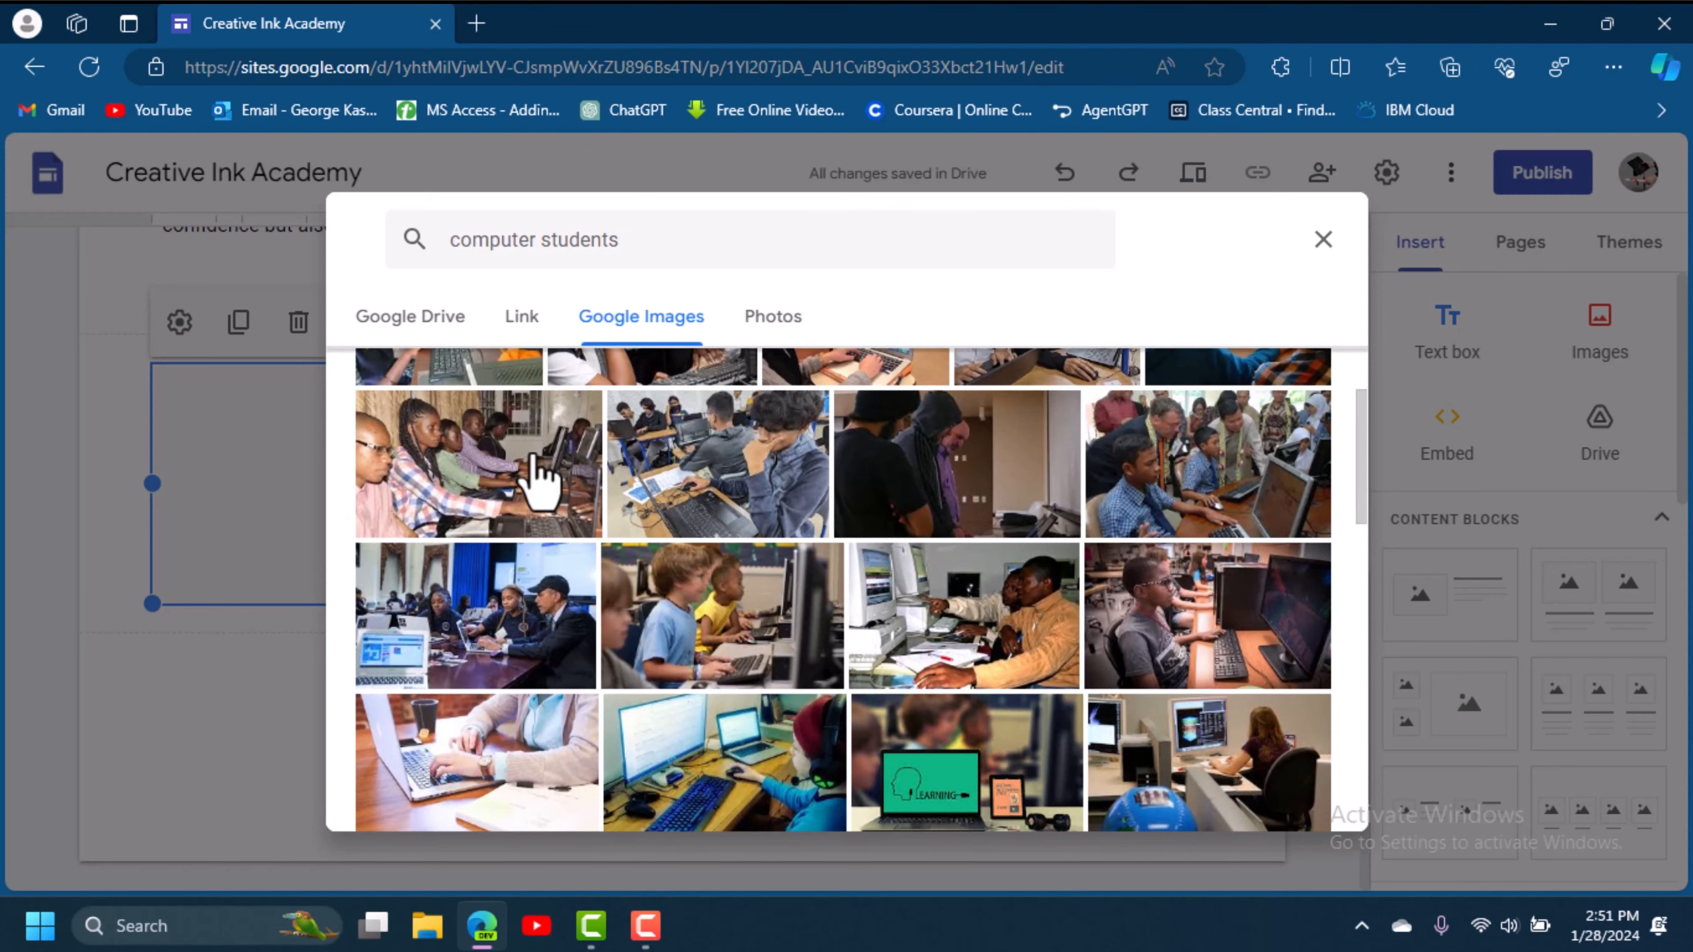
pyautogui.click(510, 665)
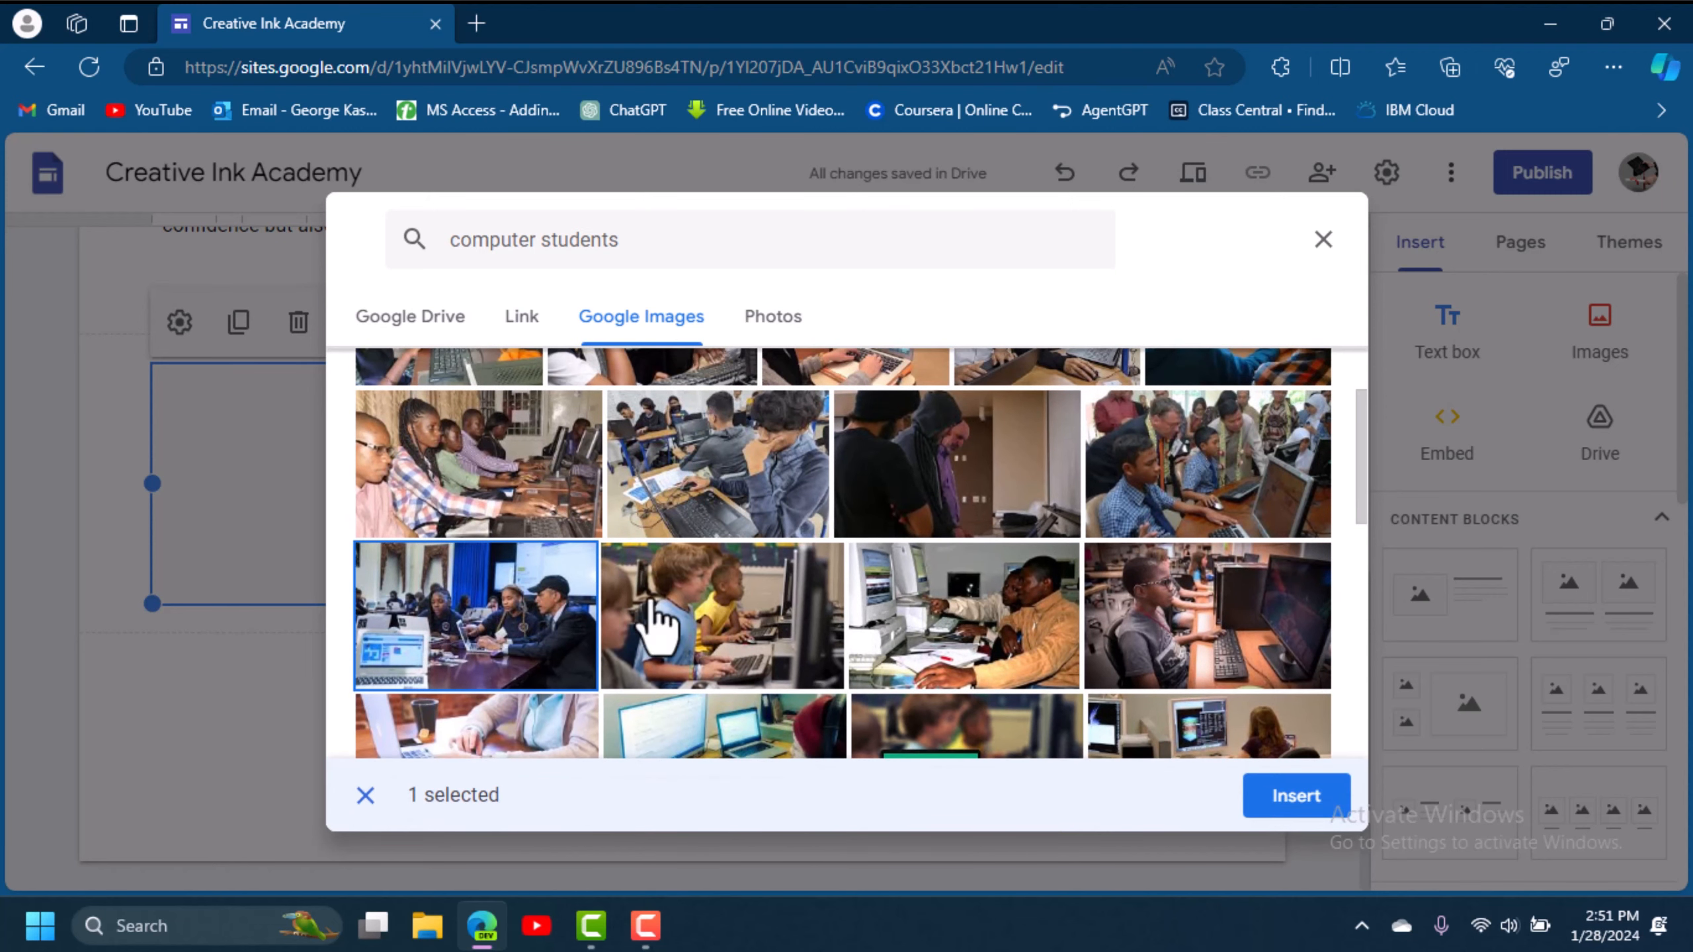
pyautogui.click(1292, 802)
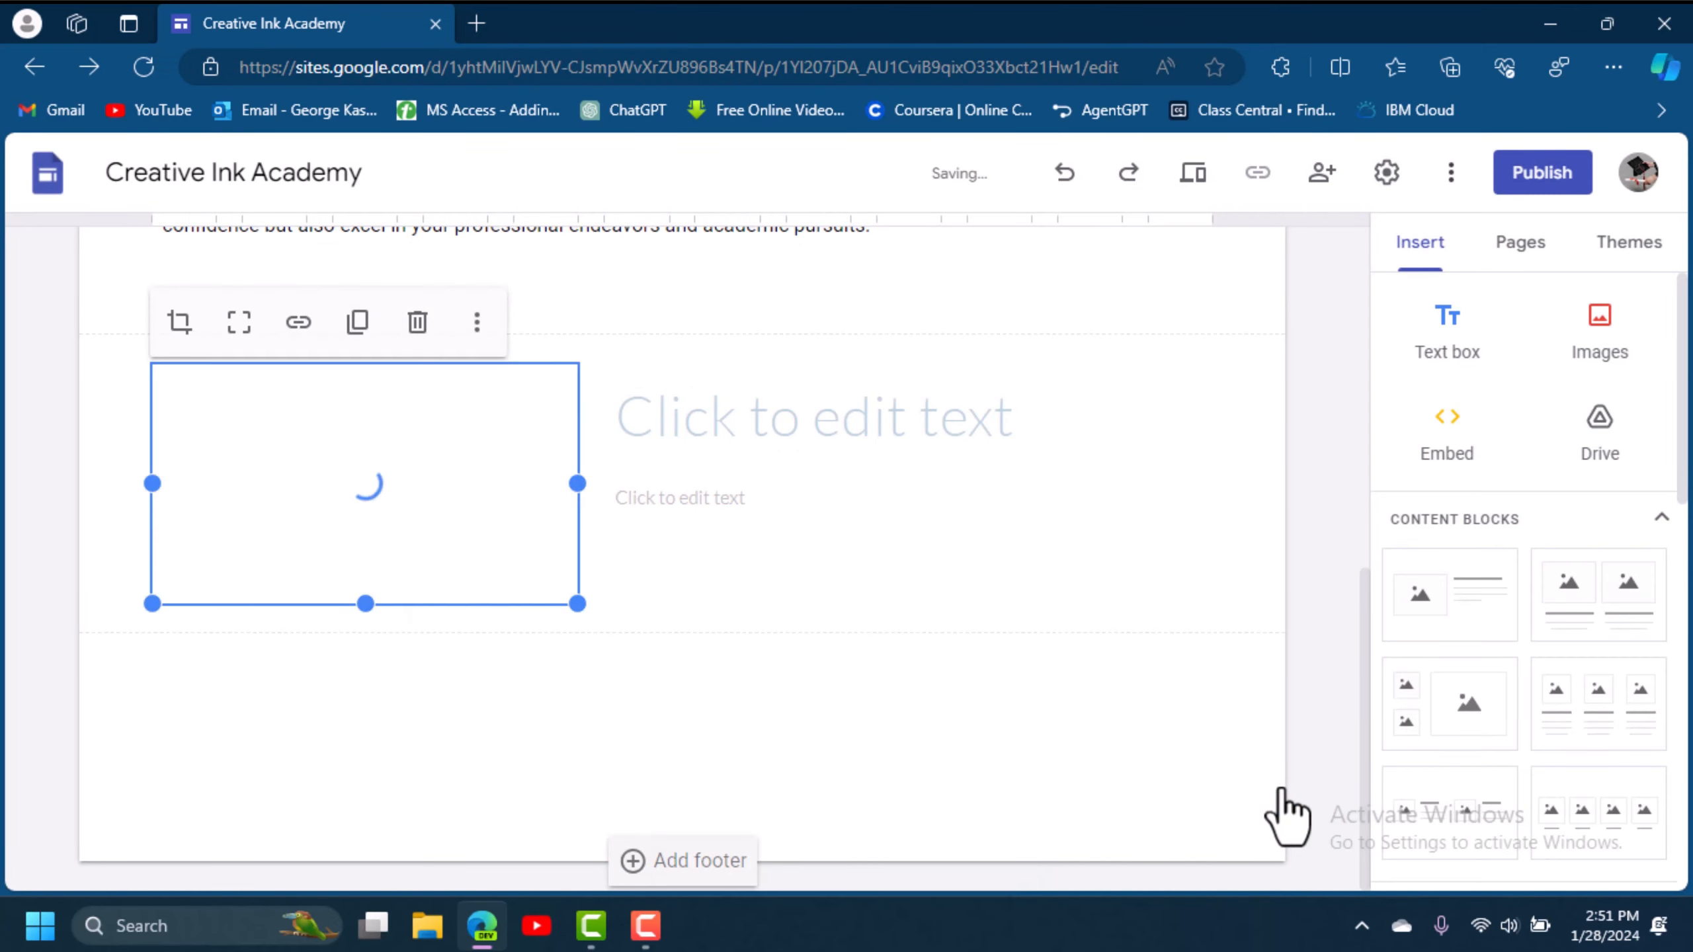
pyautogui.moveTo(577, 603); pyautogui.dragTo(669, 703)
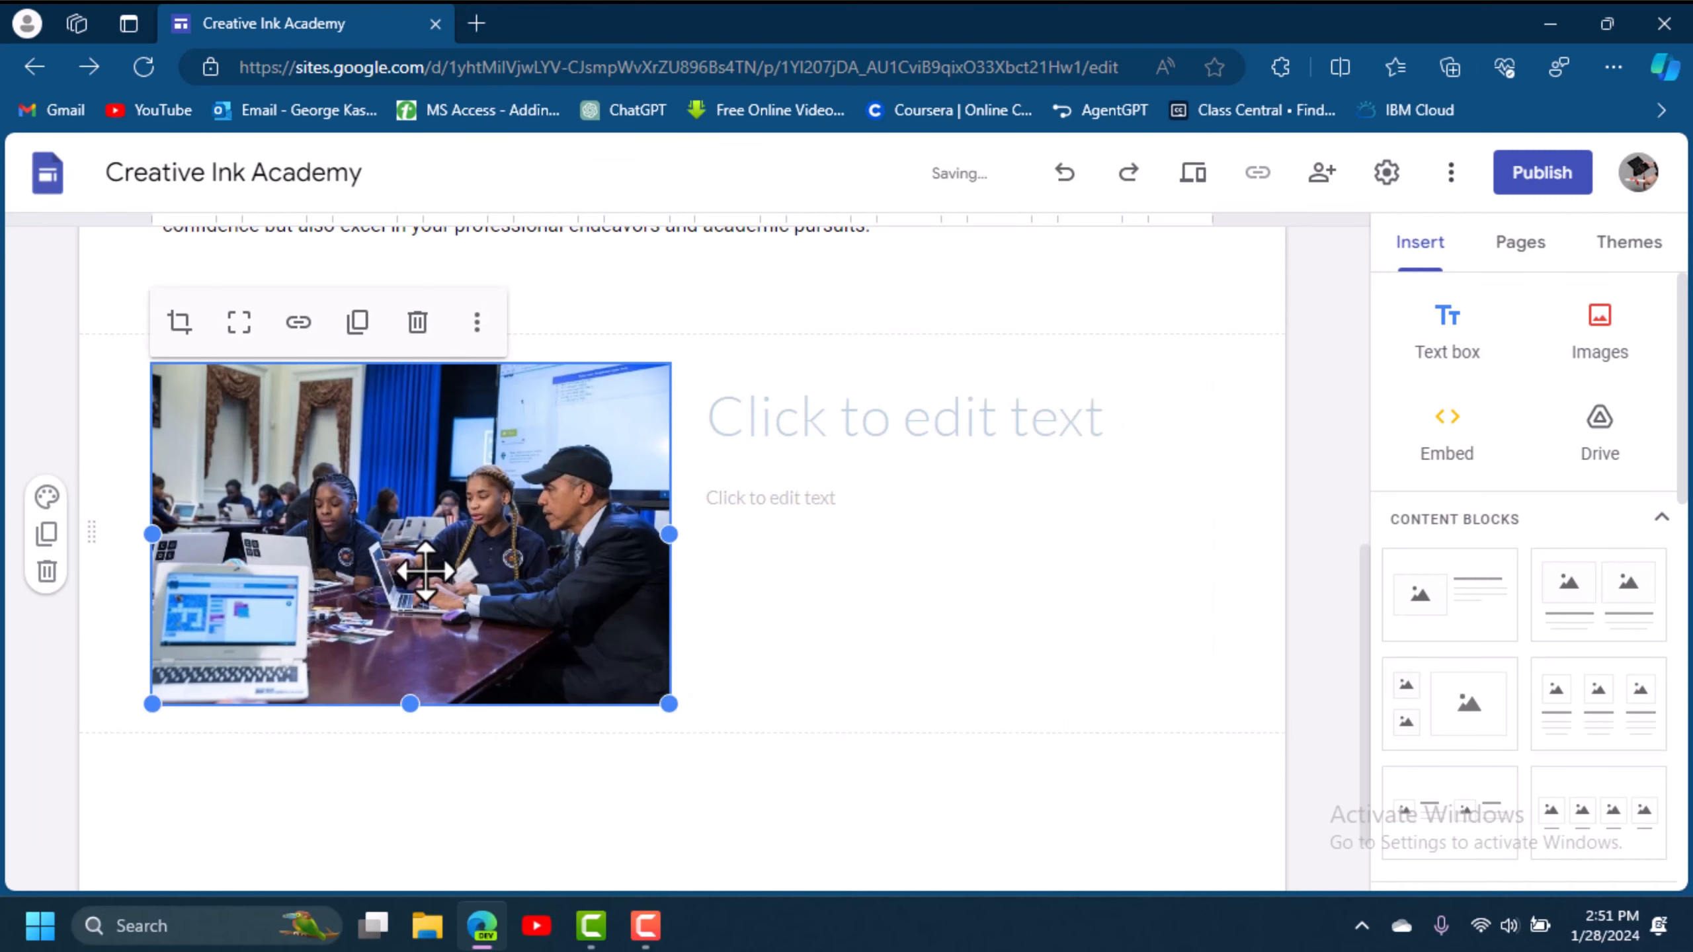
pyautogui.moveTo(401, 705); pyautogui.dragTo(660, 427)
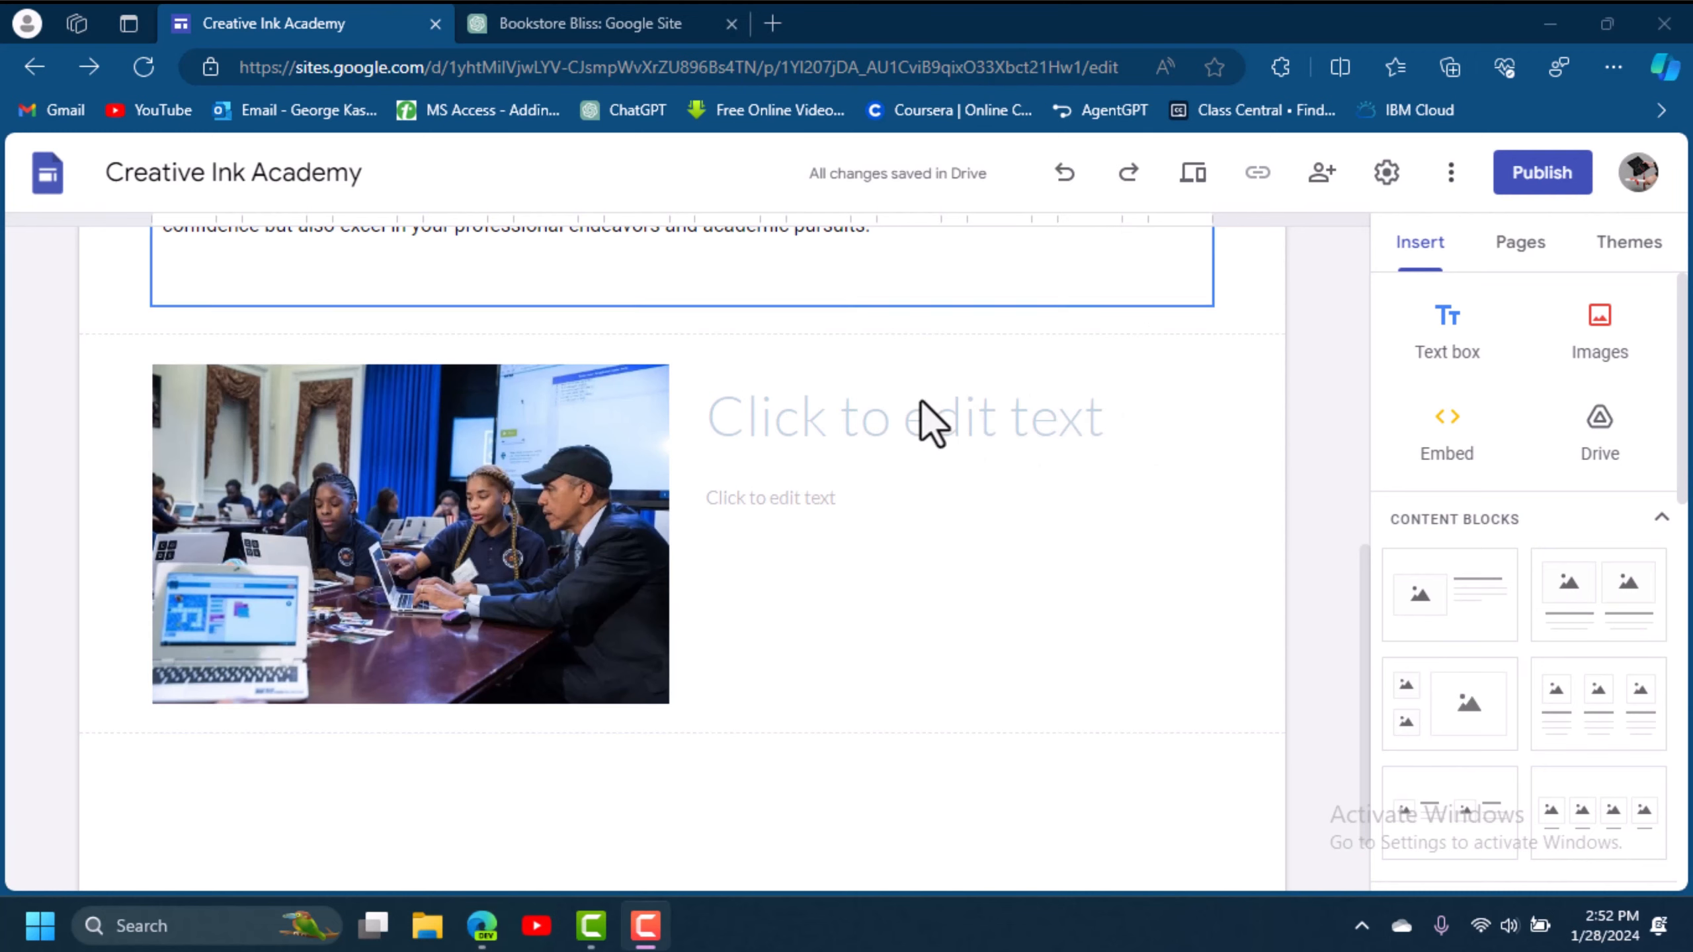
# Paste the "Why Choose Creative Ink Academy?" text into the body placeholder beside the photo, and cut out its heading line and the empty line.
pyautogui.click(799, 513)
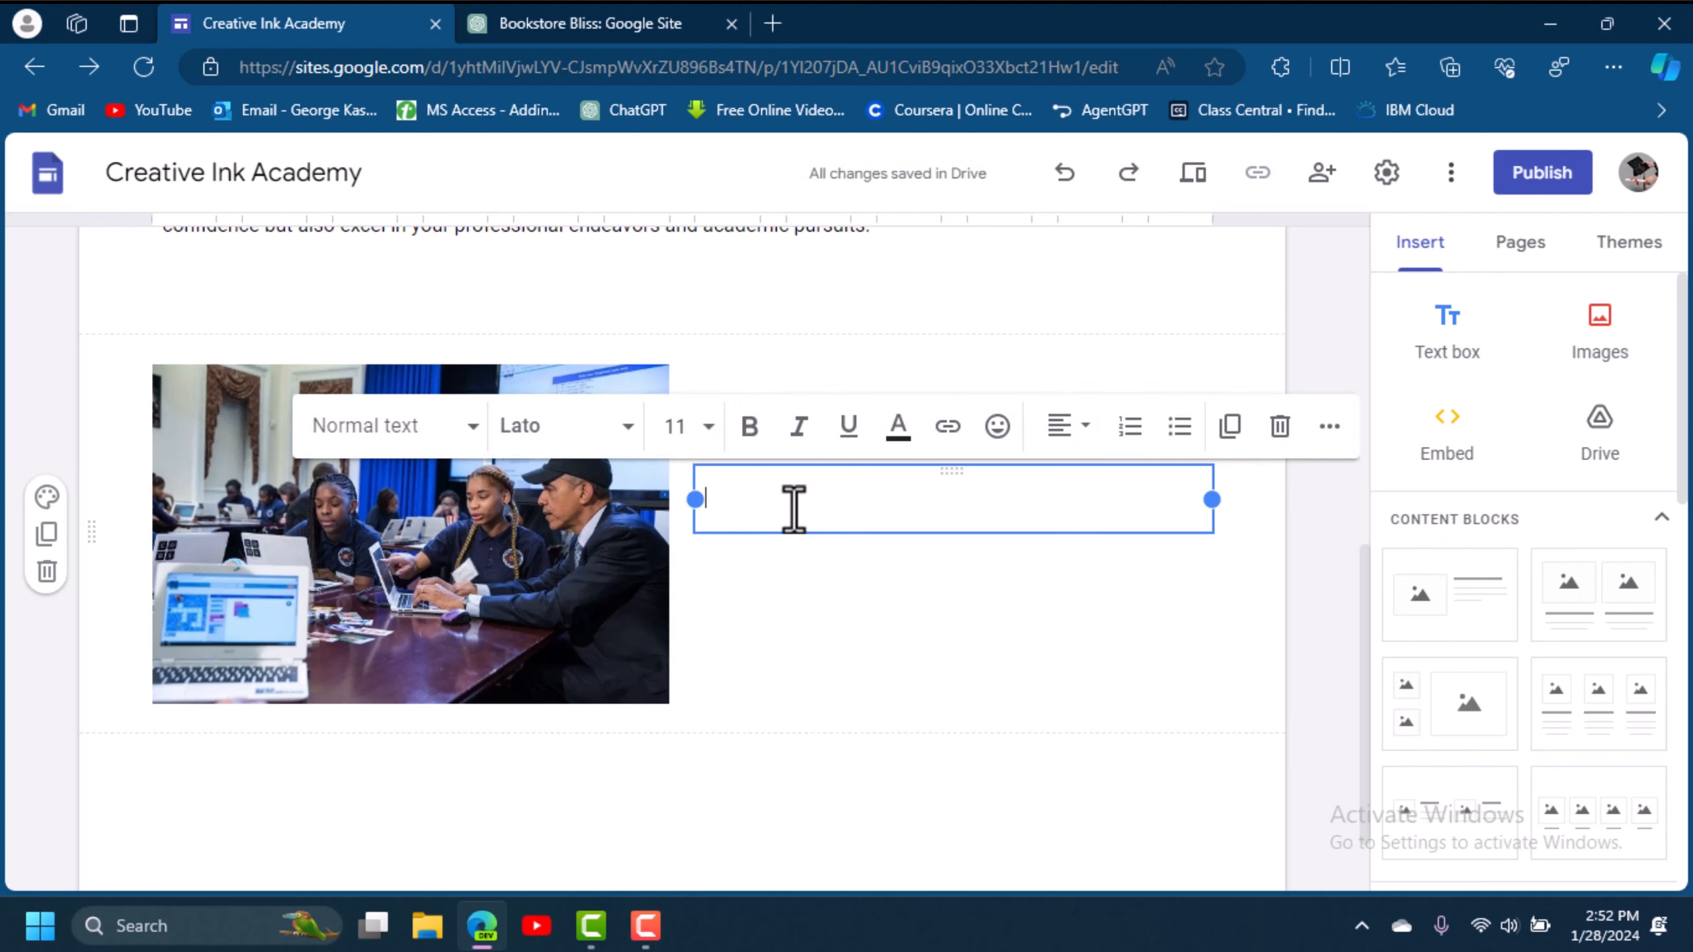
pyautogui.write("🚀 Why Choose Creative Ink Academy?  ✨ Tailored for Absolute Beginners: Our courses are specifically crafted for those who are new to the world of technology. Whether you're a student, a professional, or someone simply eager to enhance your digital literacy, our content caters to your starting point.")
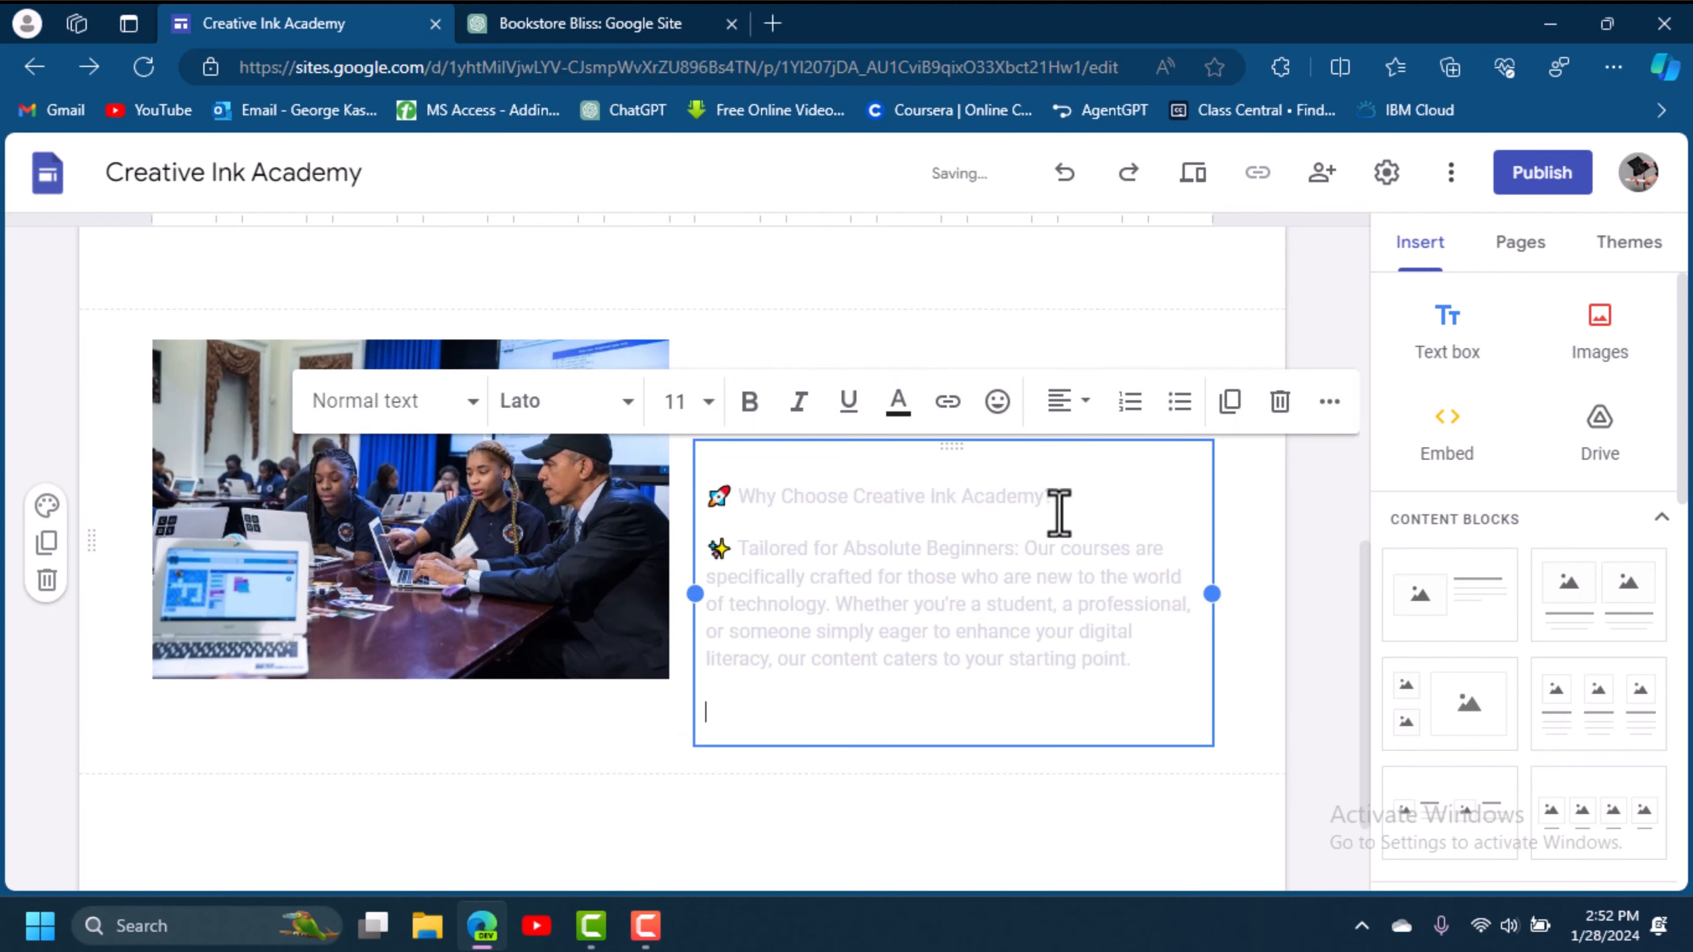
pyautogui.moveTo(1060, 504)
pyautogui.mouseDown()
pyautogui.moveTo(820, 496)
pyautogui.moveTo(673, 517)
pyautogui.mouseUp()
pyautogui.hotkey('ctrl', 'c')
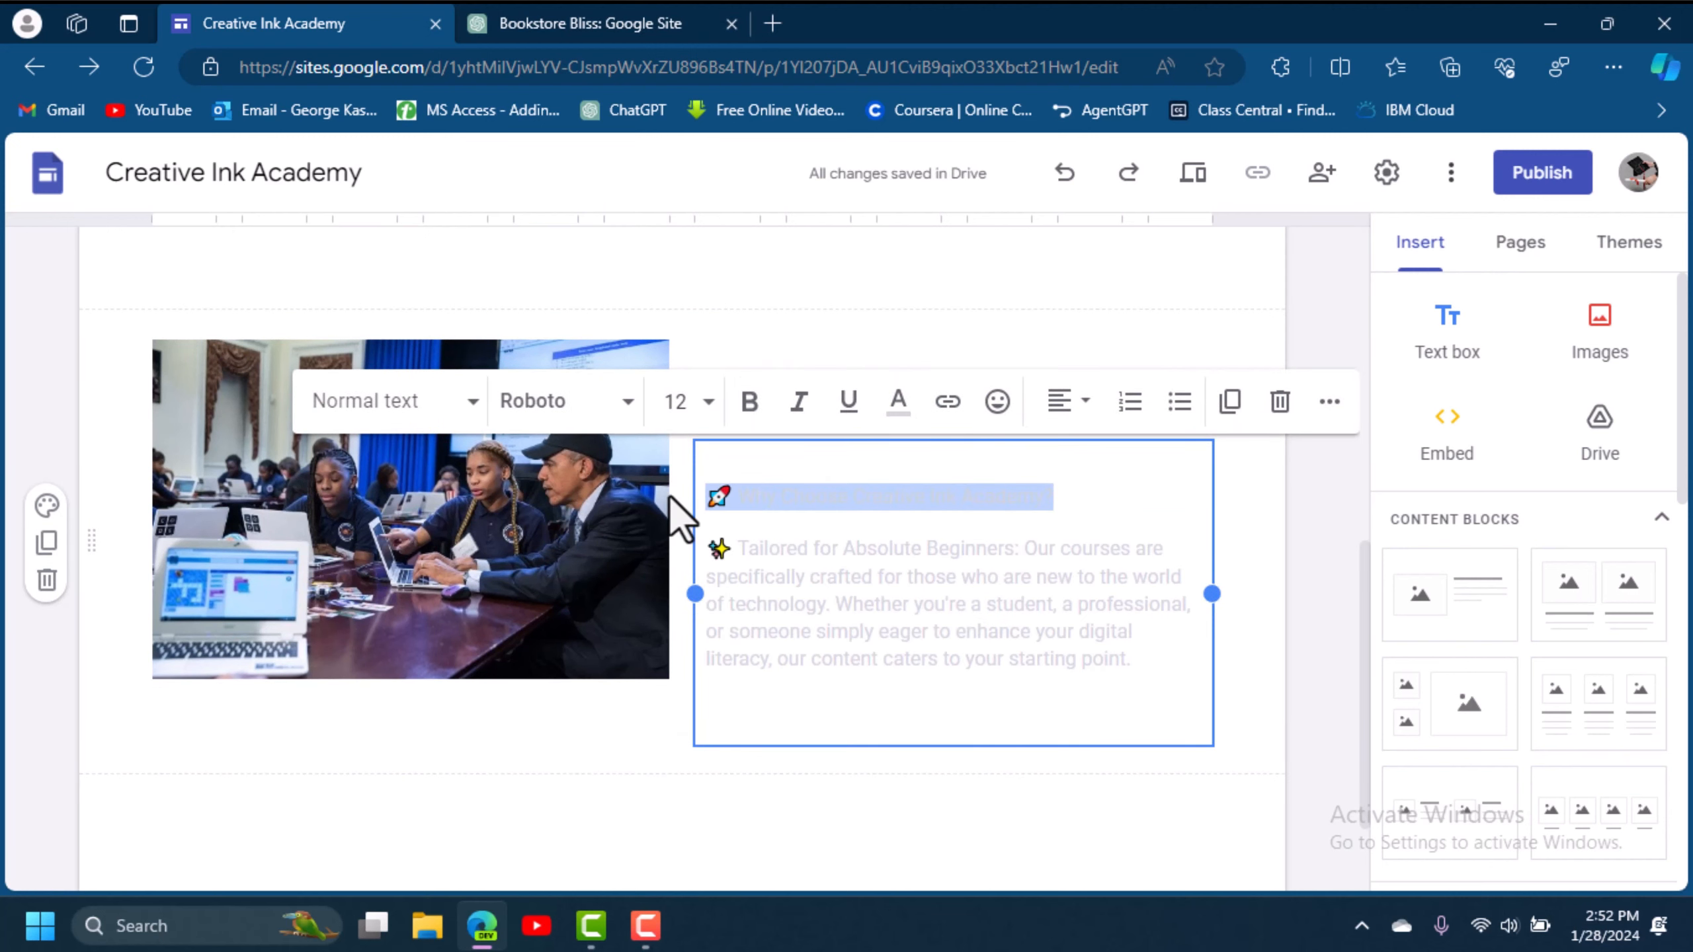
pyautogui.press('BackSpace')
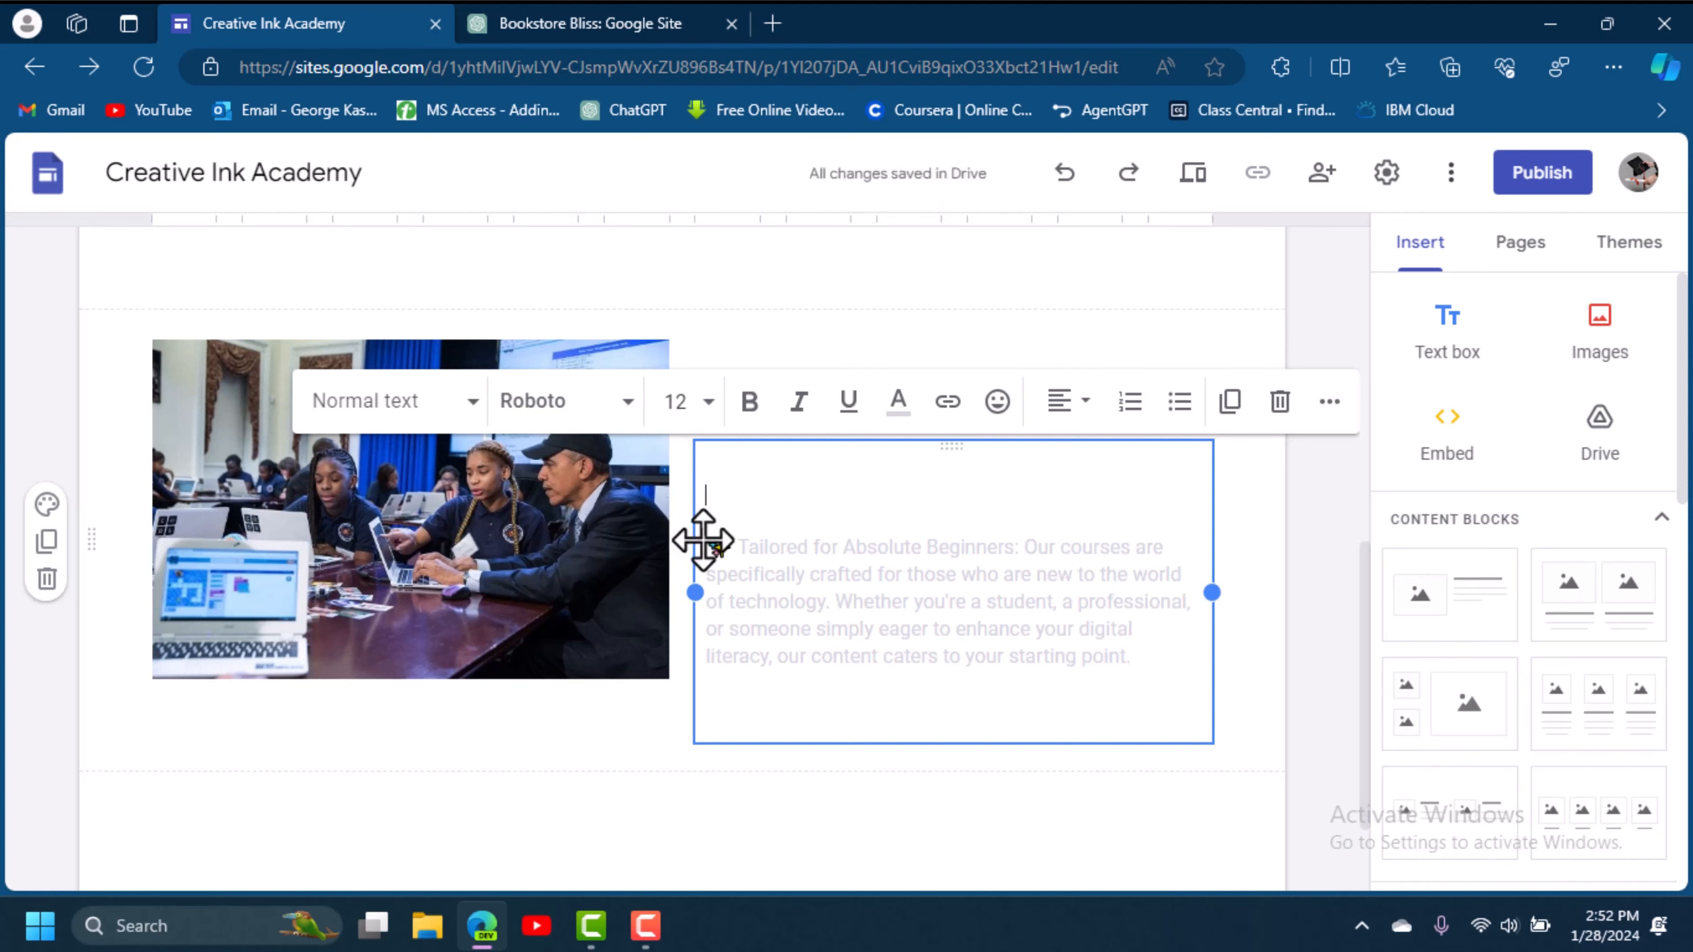
pyautogui.press('Delete')
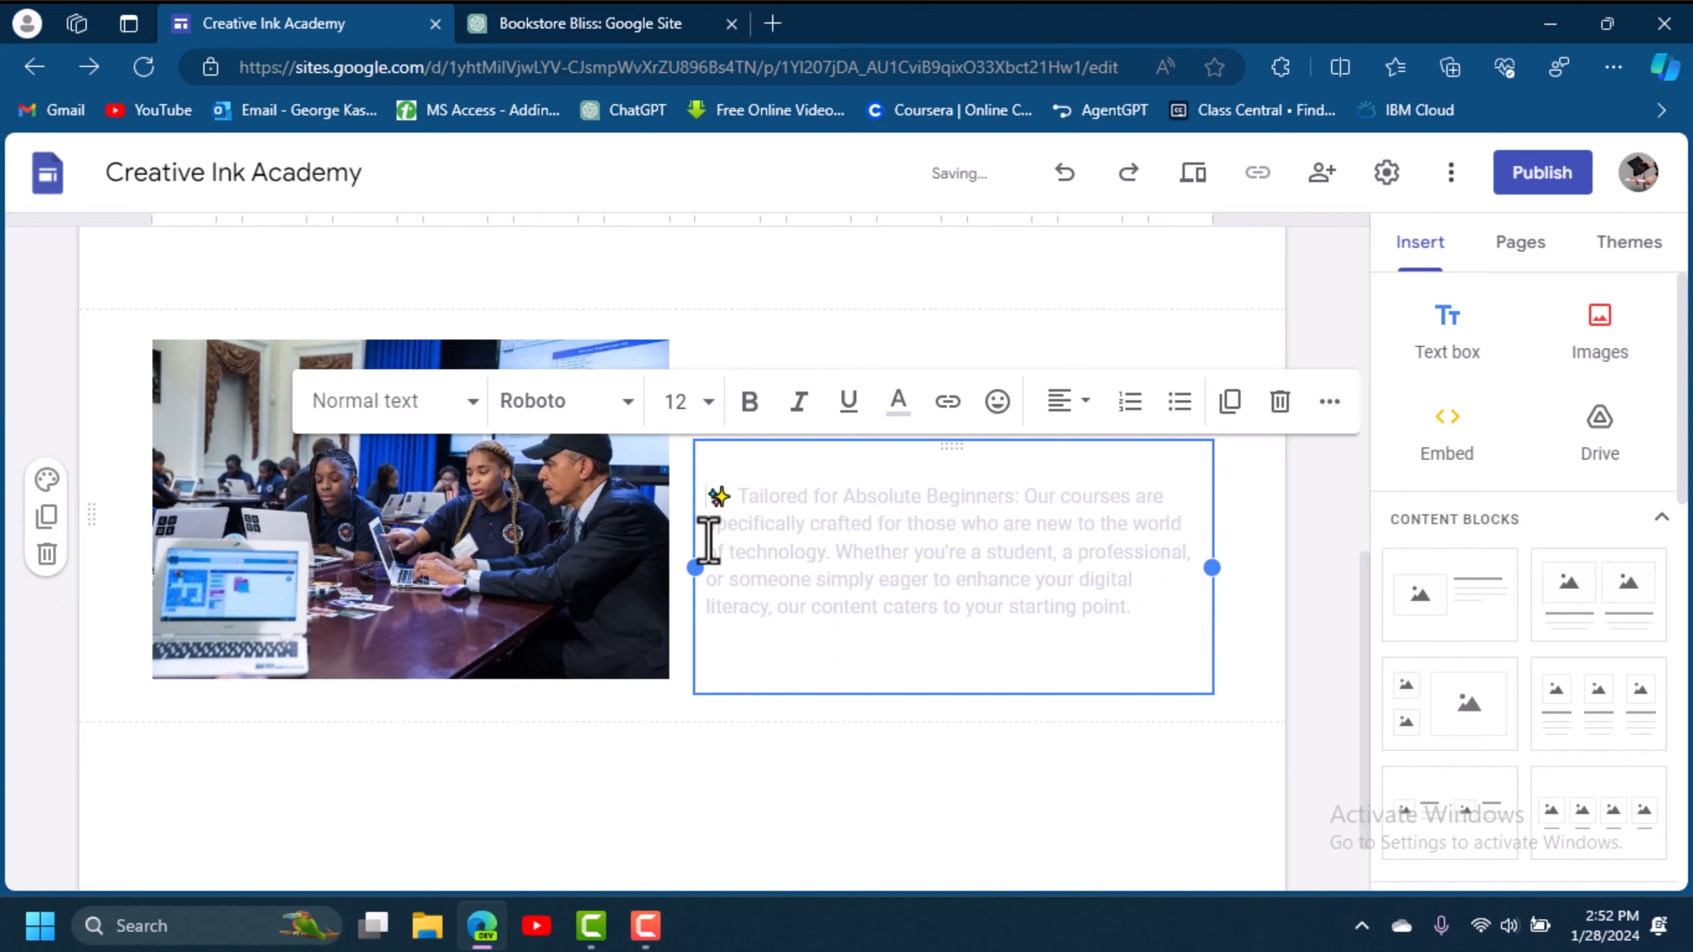
# Paste the "Why Choose Creative Ink Academy?" heading into the title placeholder beside the photo and colour its text black.
pyautogui.moveTo(1363, 655); pyautogui.dragTo(1365, 607)
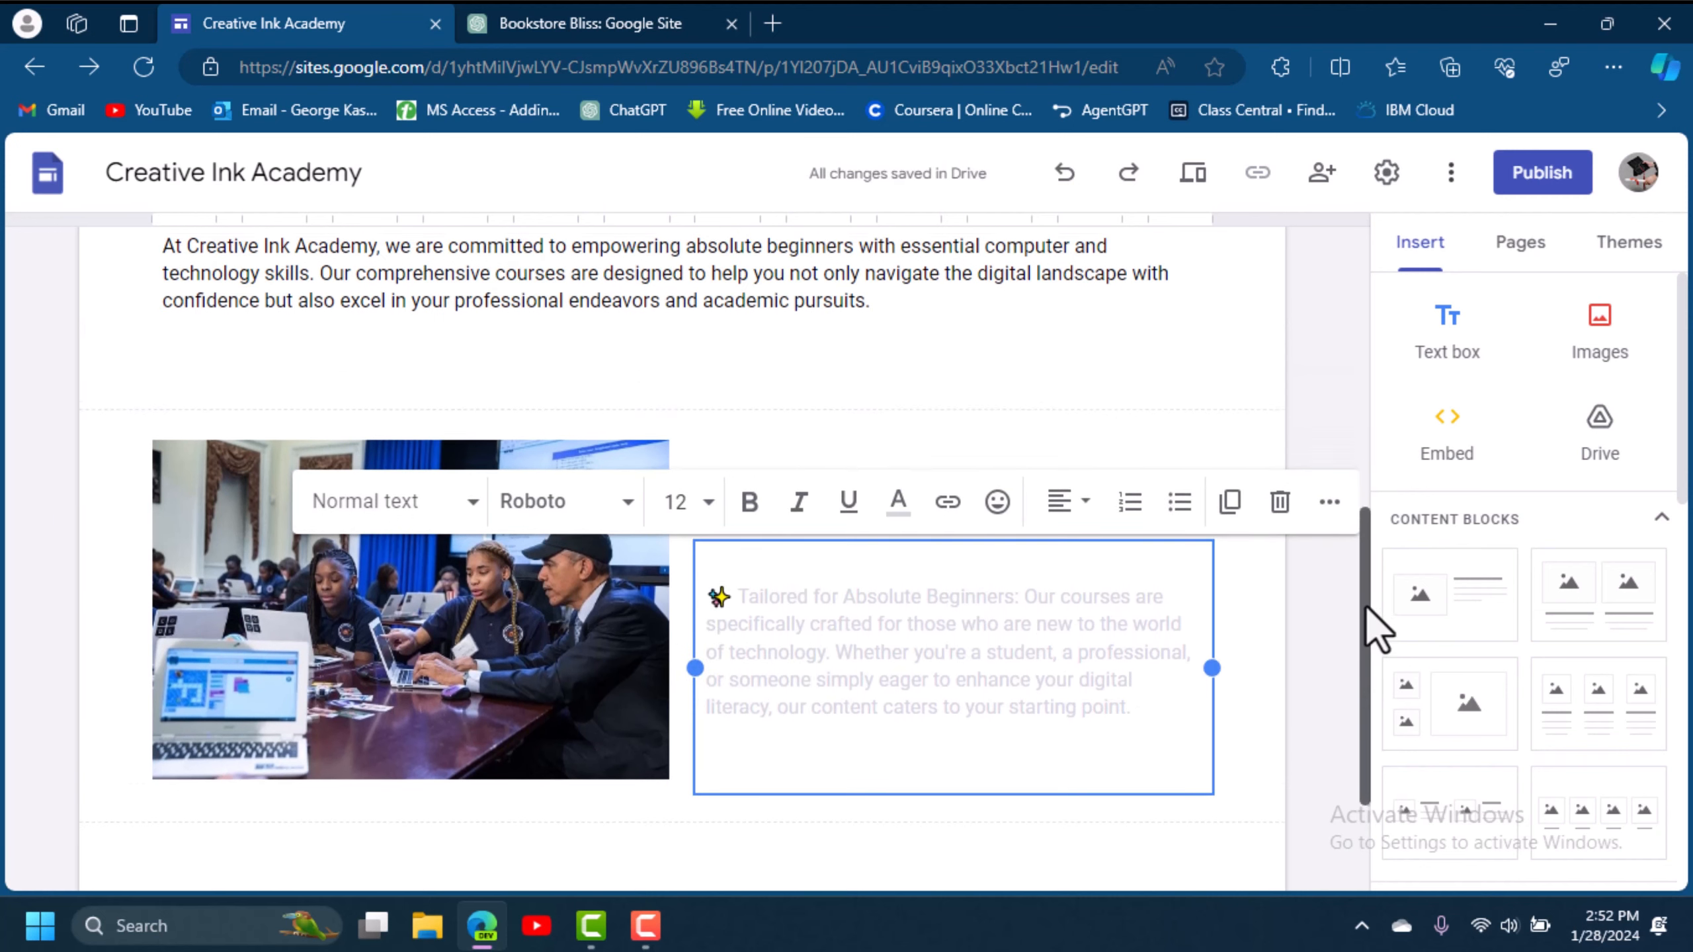
pyautogui.click(899, 503)
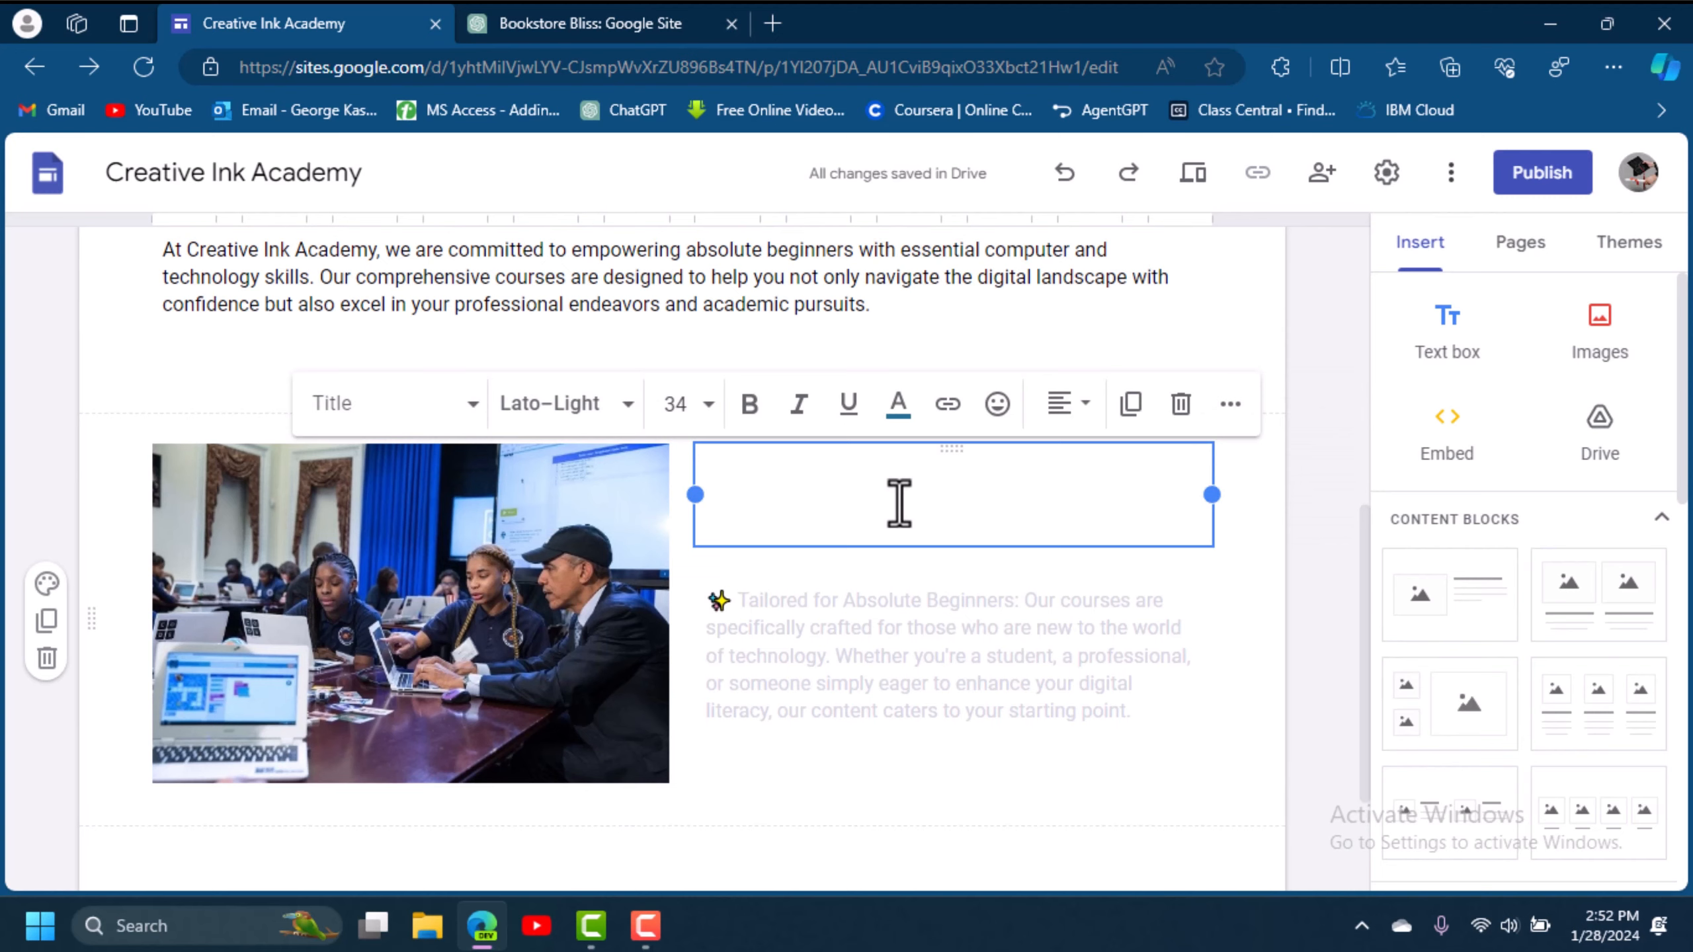
pyautogui.hotkey('ctrl', 'v')
pyautogui.tripleClick(1047, 481)
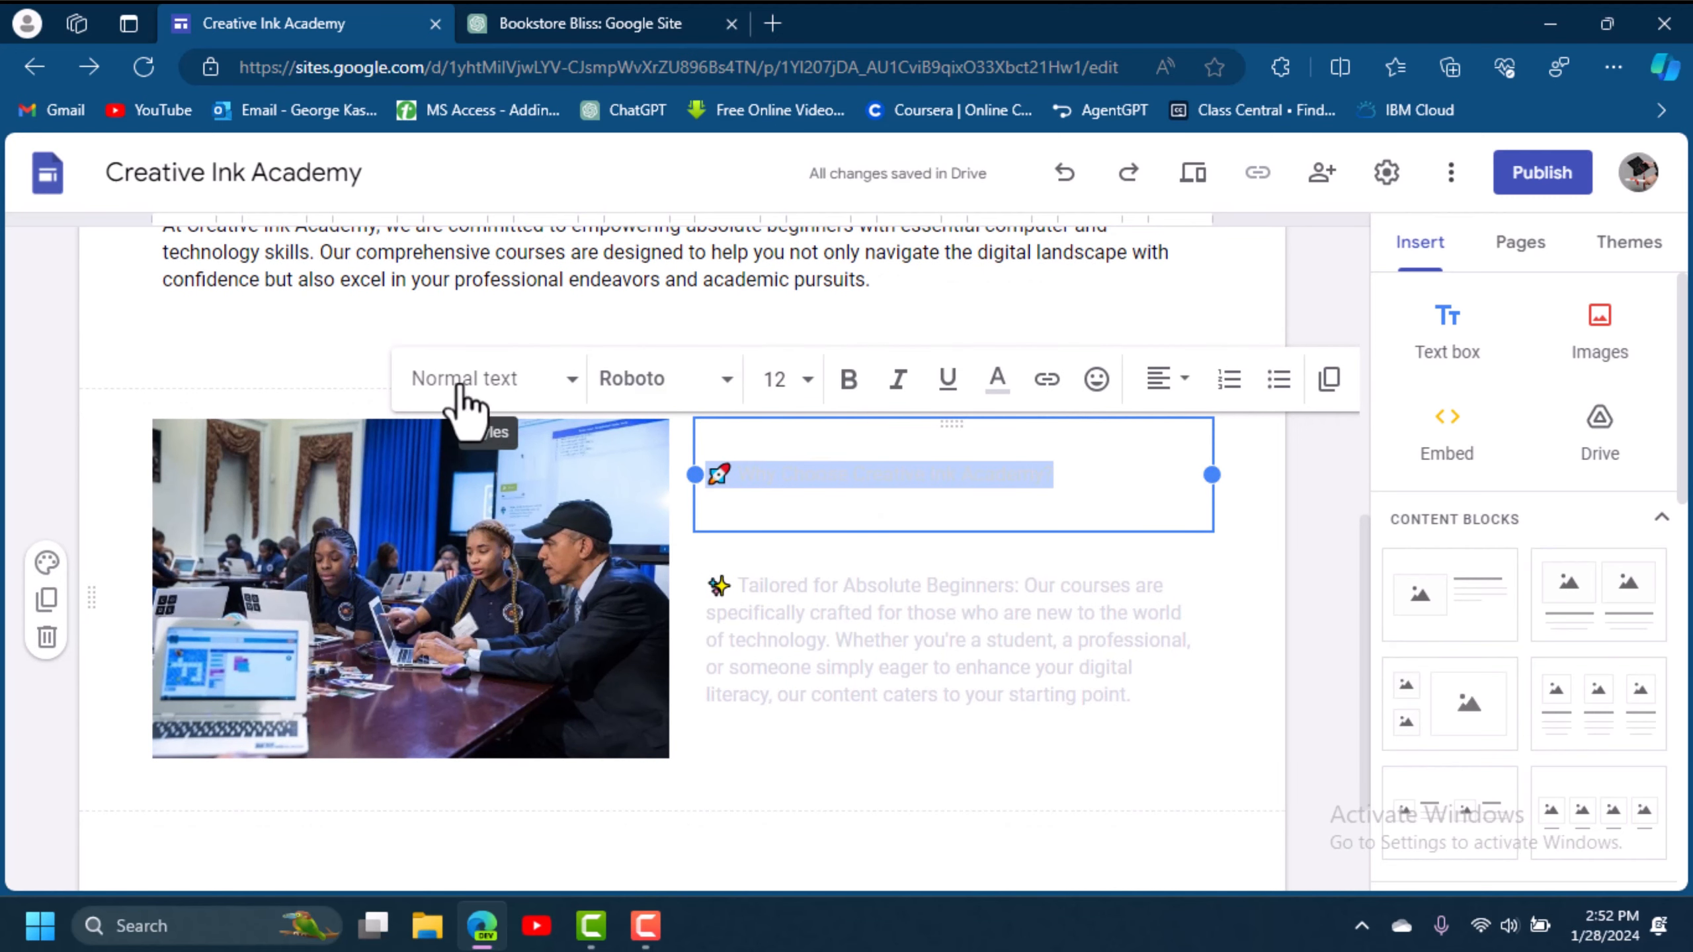
pyautogui.click(998, 394)
pyautogui.click(957, 441)
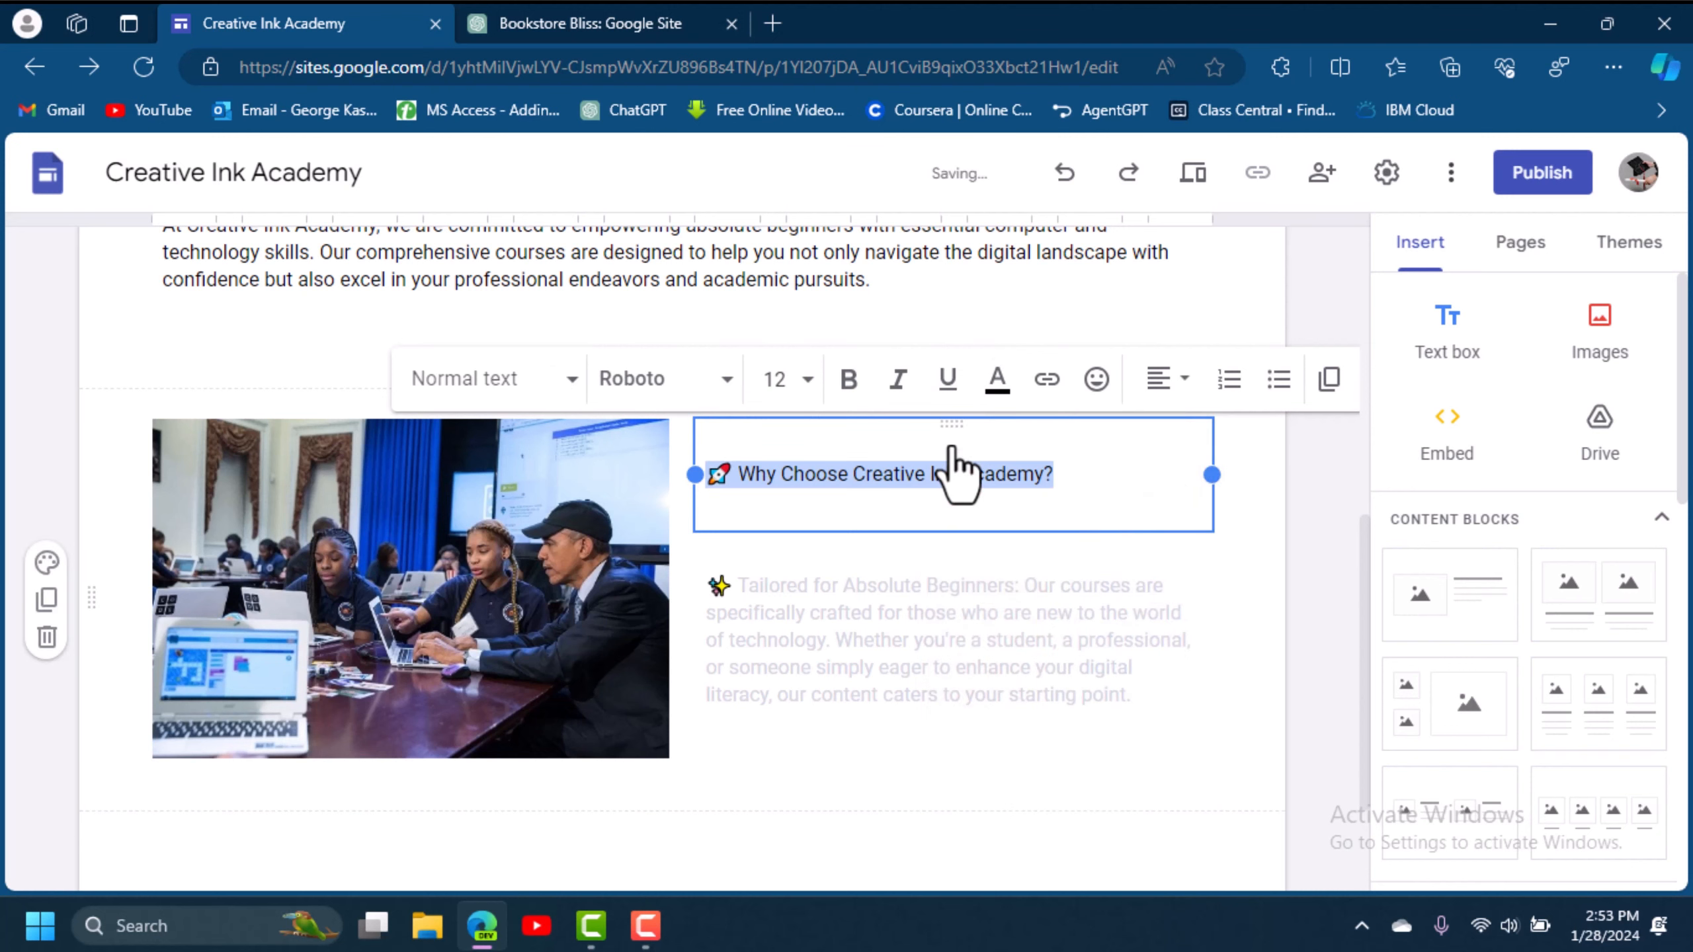
# Try font sizes 30 and 24 on the "Why Choose Creative Ink Academy?" heading.
pyautogui.click(810, 379)
pyautogui.moveTo(831, 598); pyautogui.dragTo(828, 699)
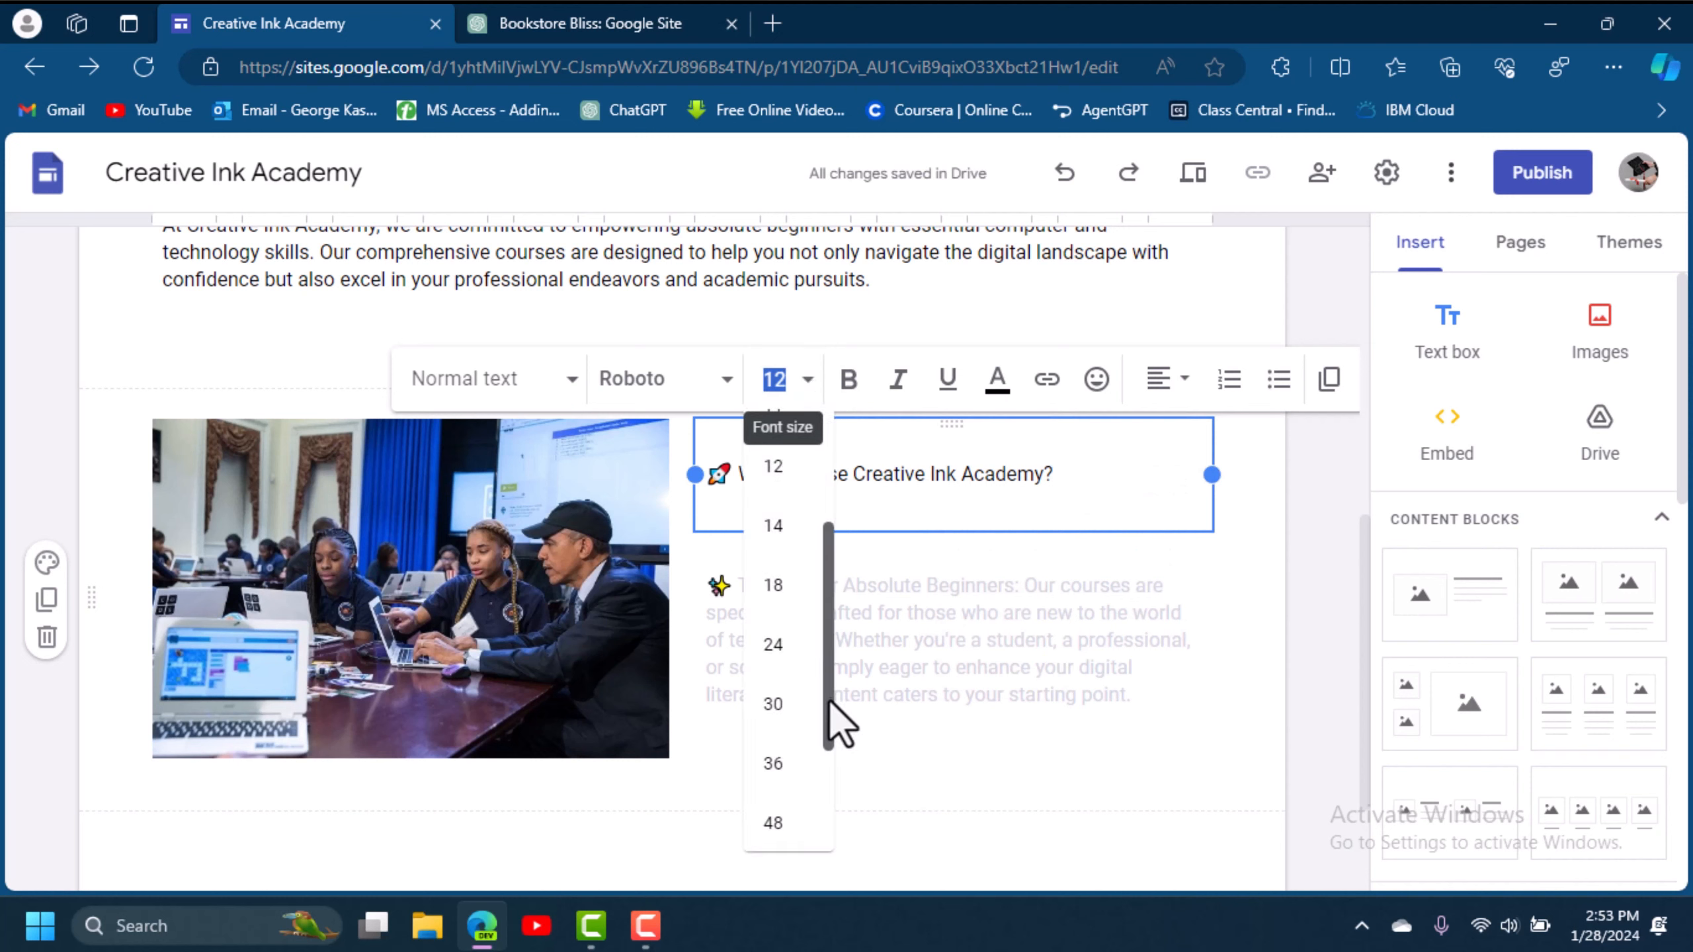
pyautogui.click(793, 719)
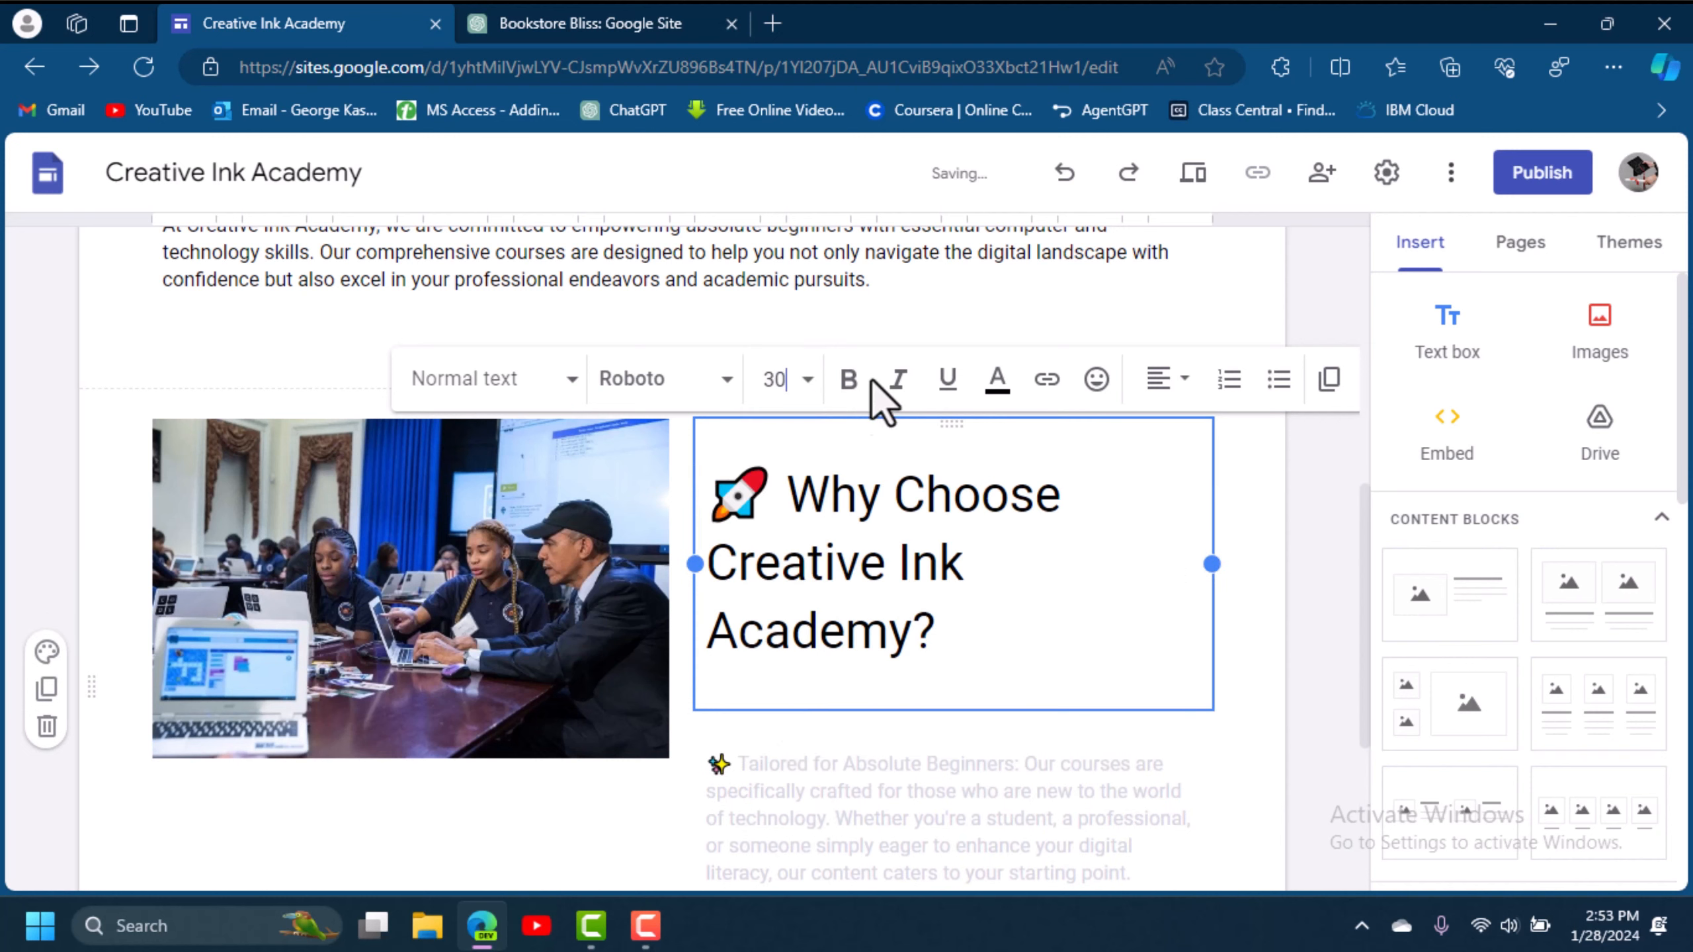
pyautogui.click(808, 378)
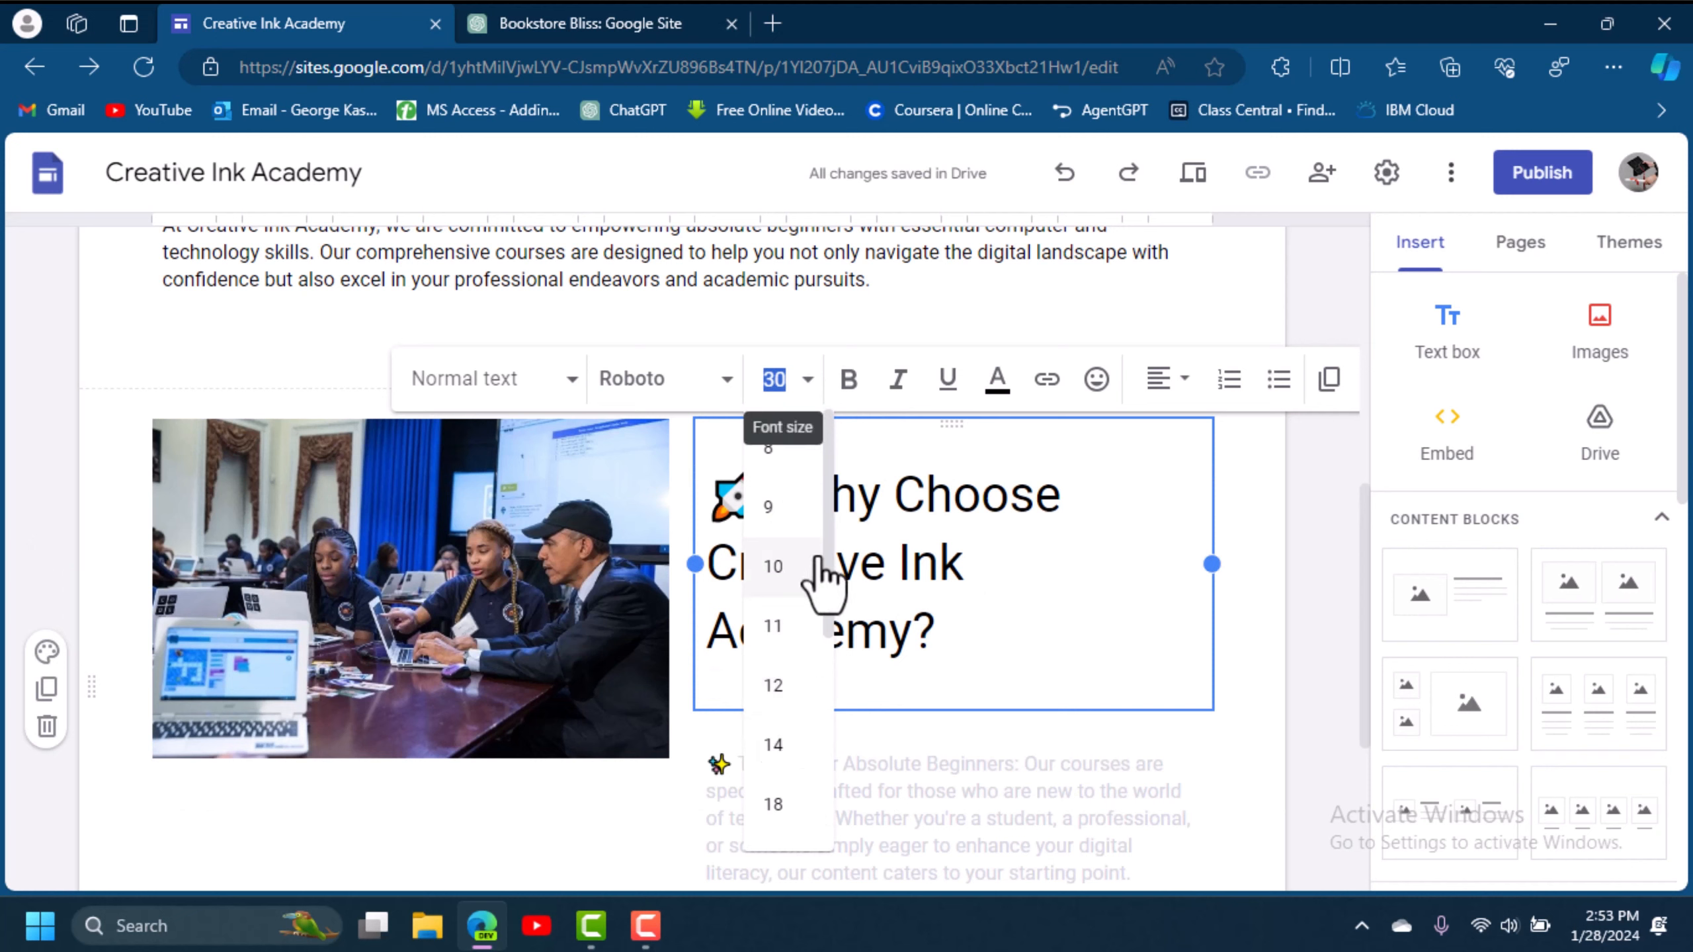
pyautogui.moveTo(822, 561); pyautogui.dragTo(823, 707)
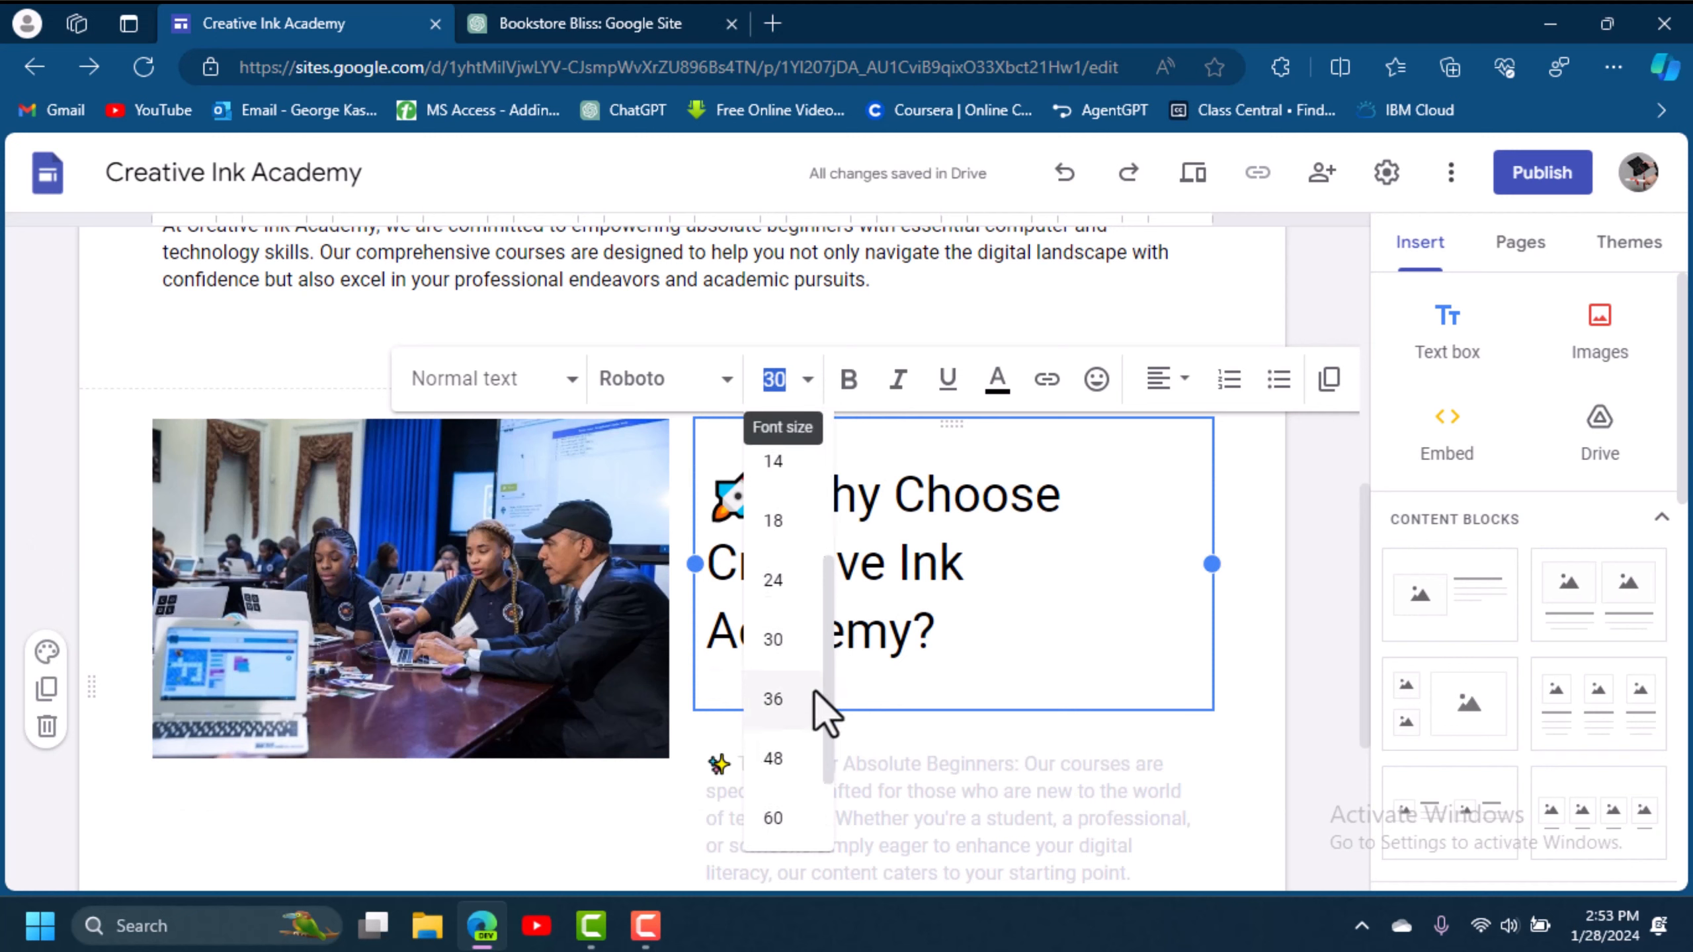
pyautogui.click(780, 580)
# Colour the "Tailored for Absolute Beginners" body paragraph black.
pyautogui.click(902, 694)
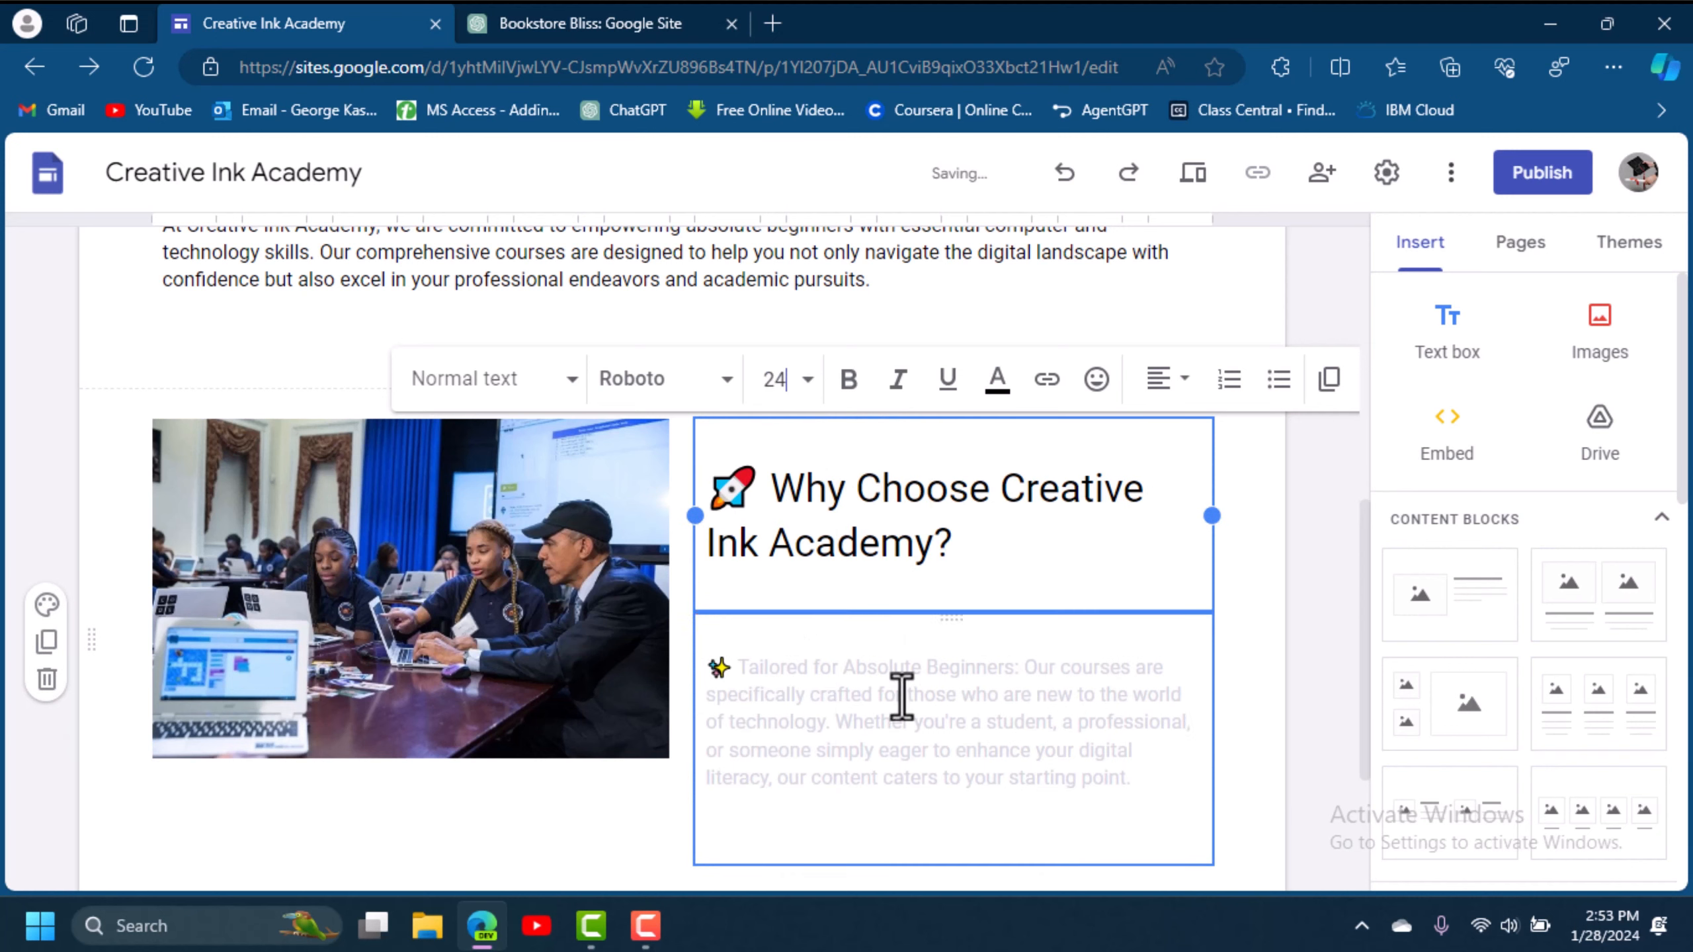
pyautogui.tripleClick(786, 664)
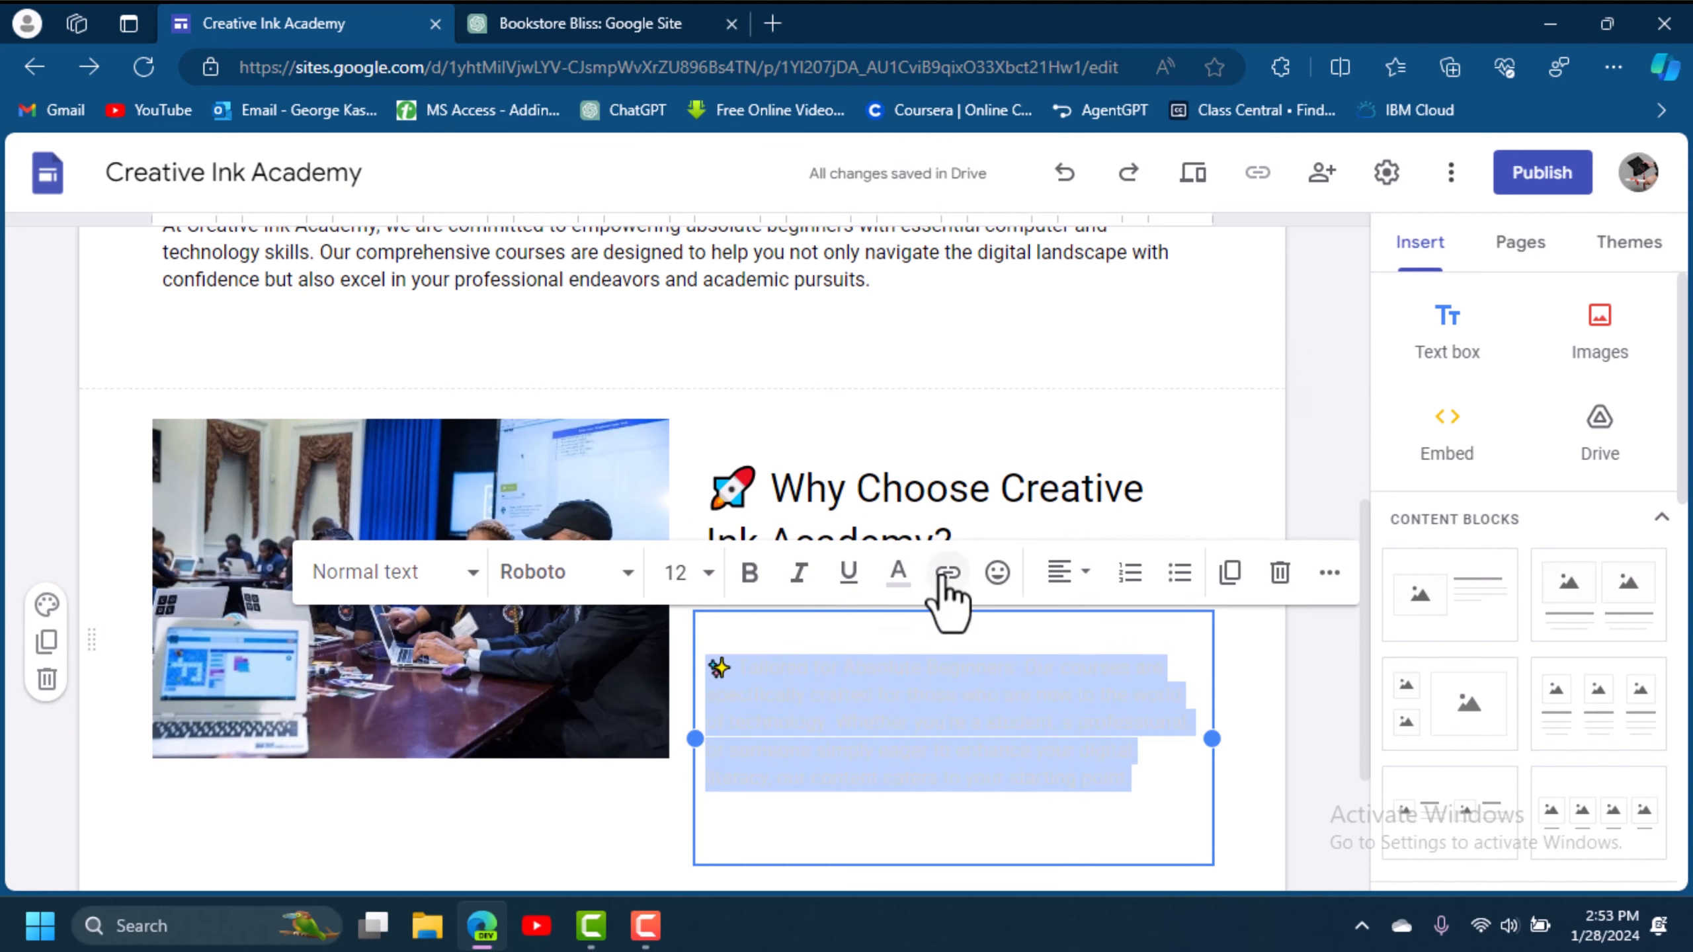
pyautogui.click(900, 574)
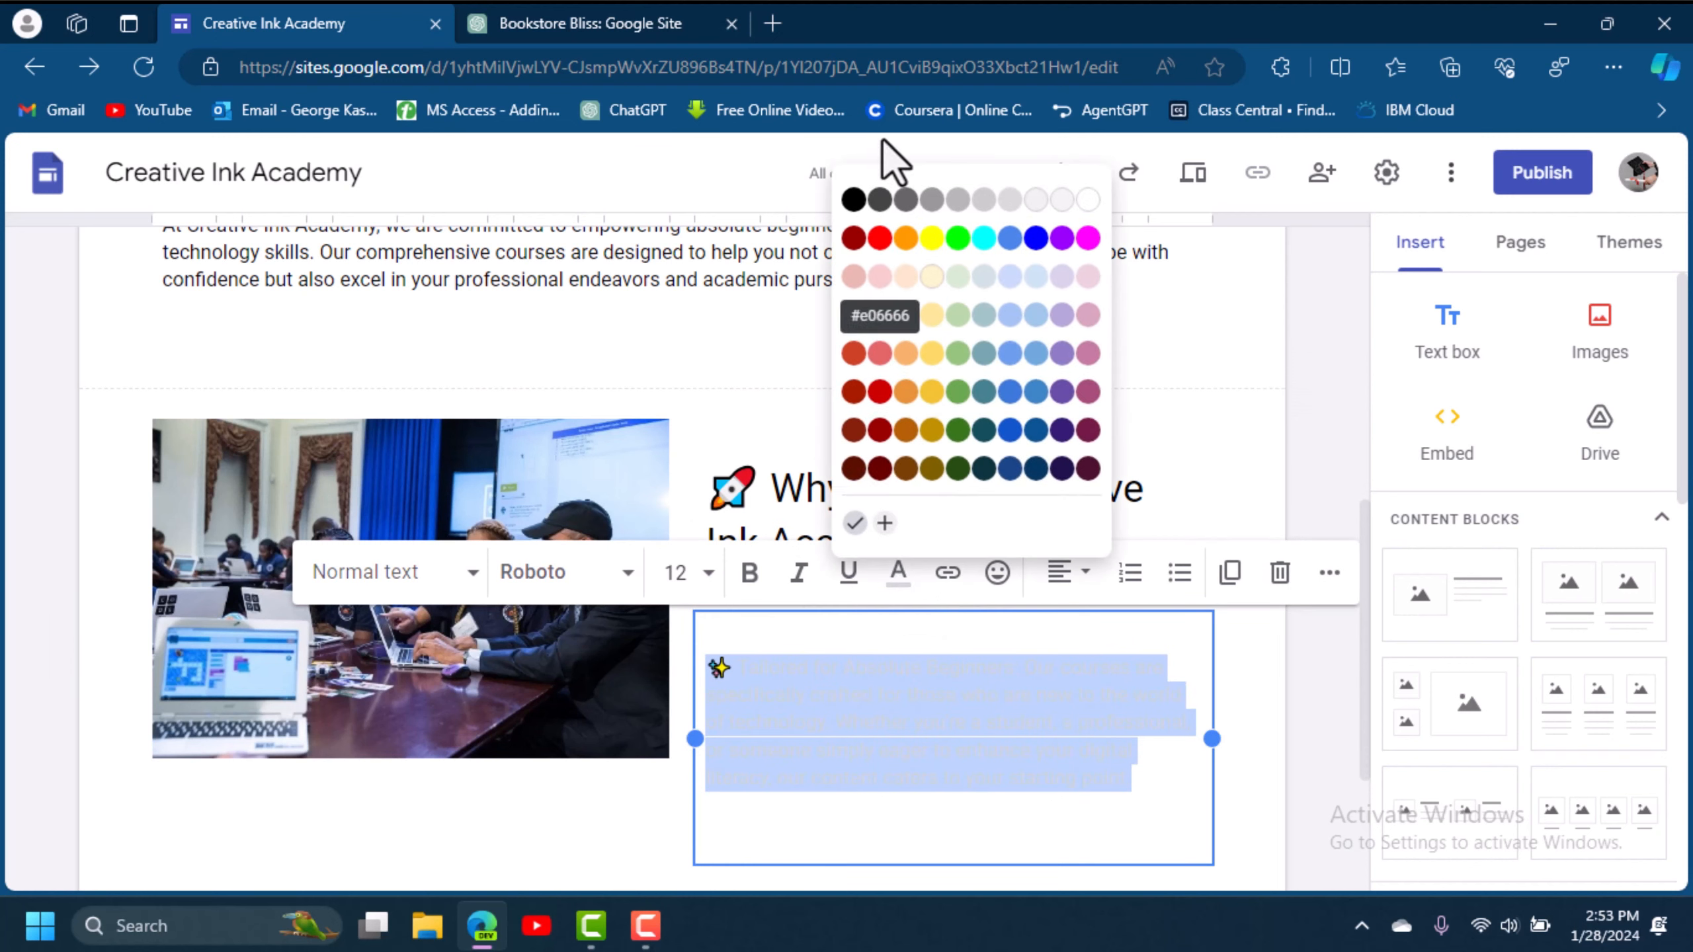
pyautogui.click(855, 200)
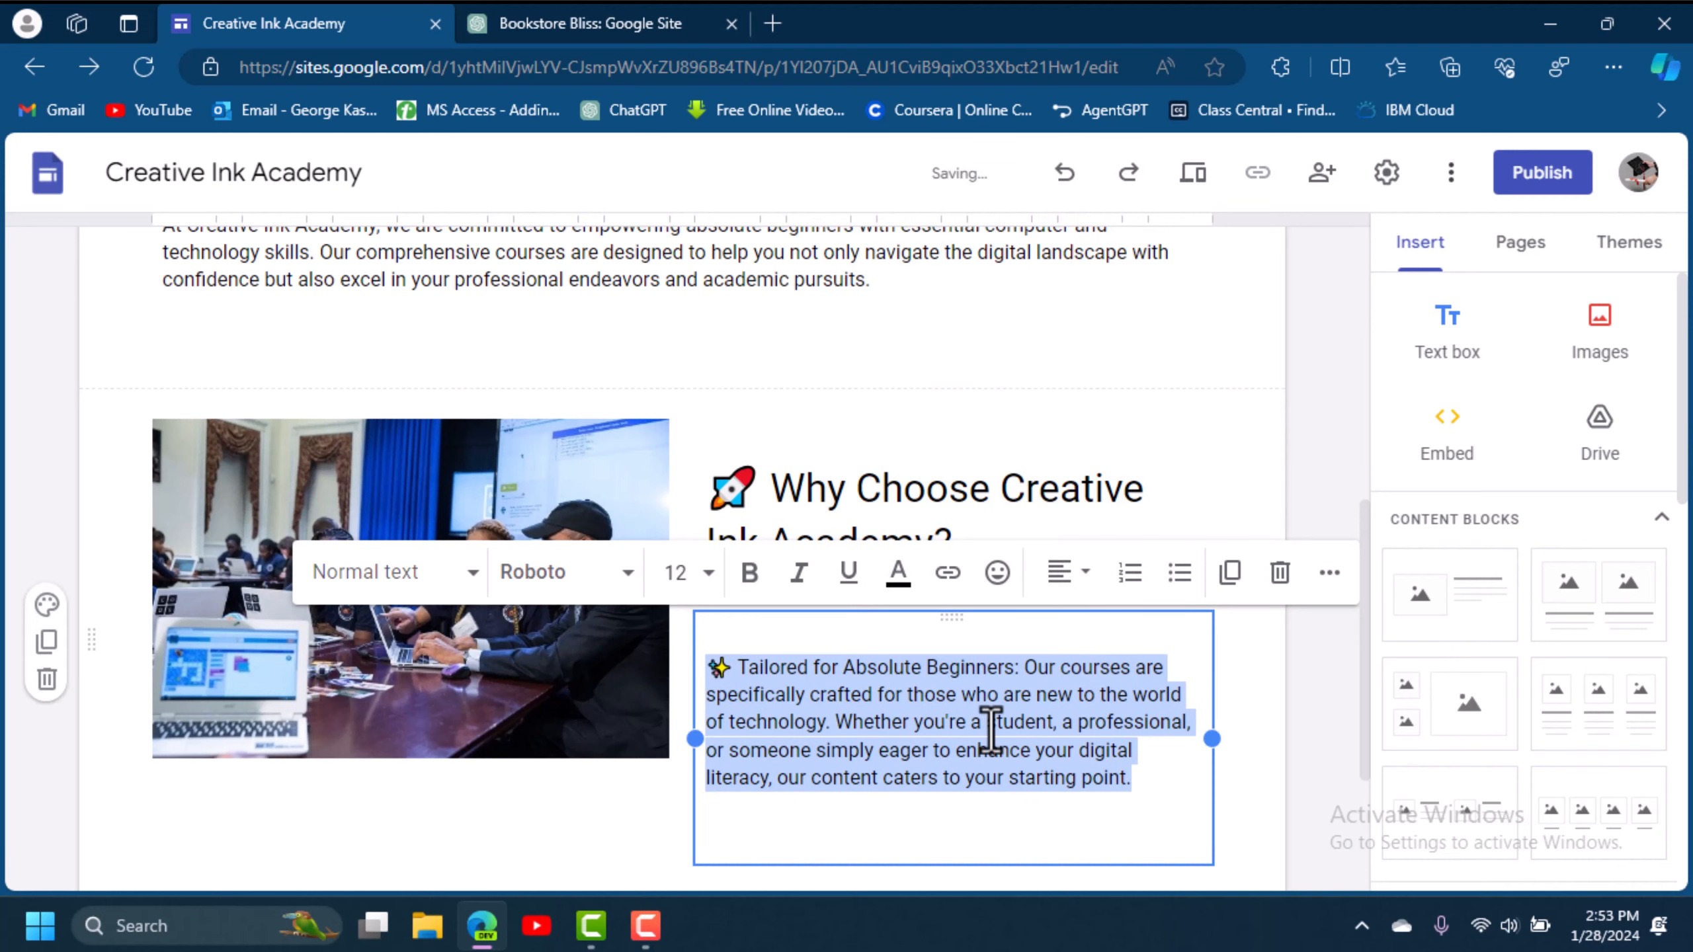
# Set the font size of the "Why Choose Creative Ink Academy?" heading to 14.
pyautogui.click(890, 497)
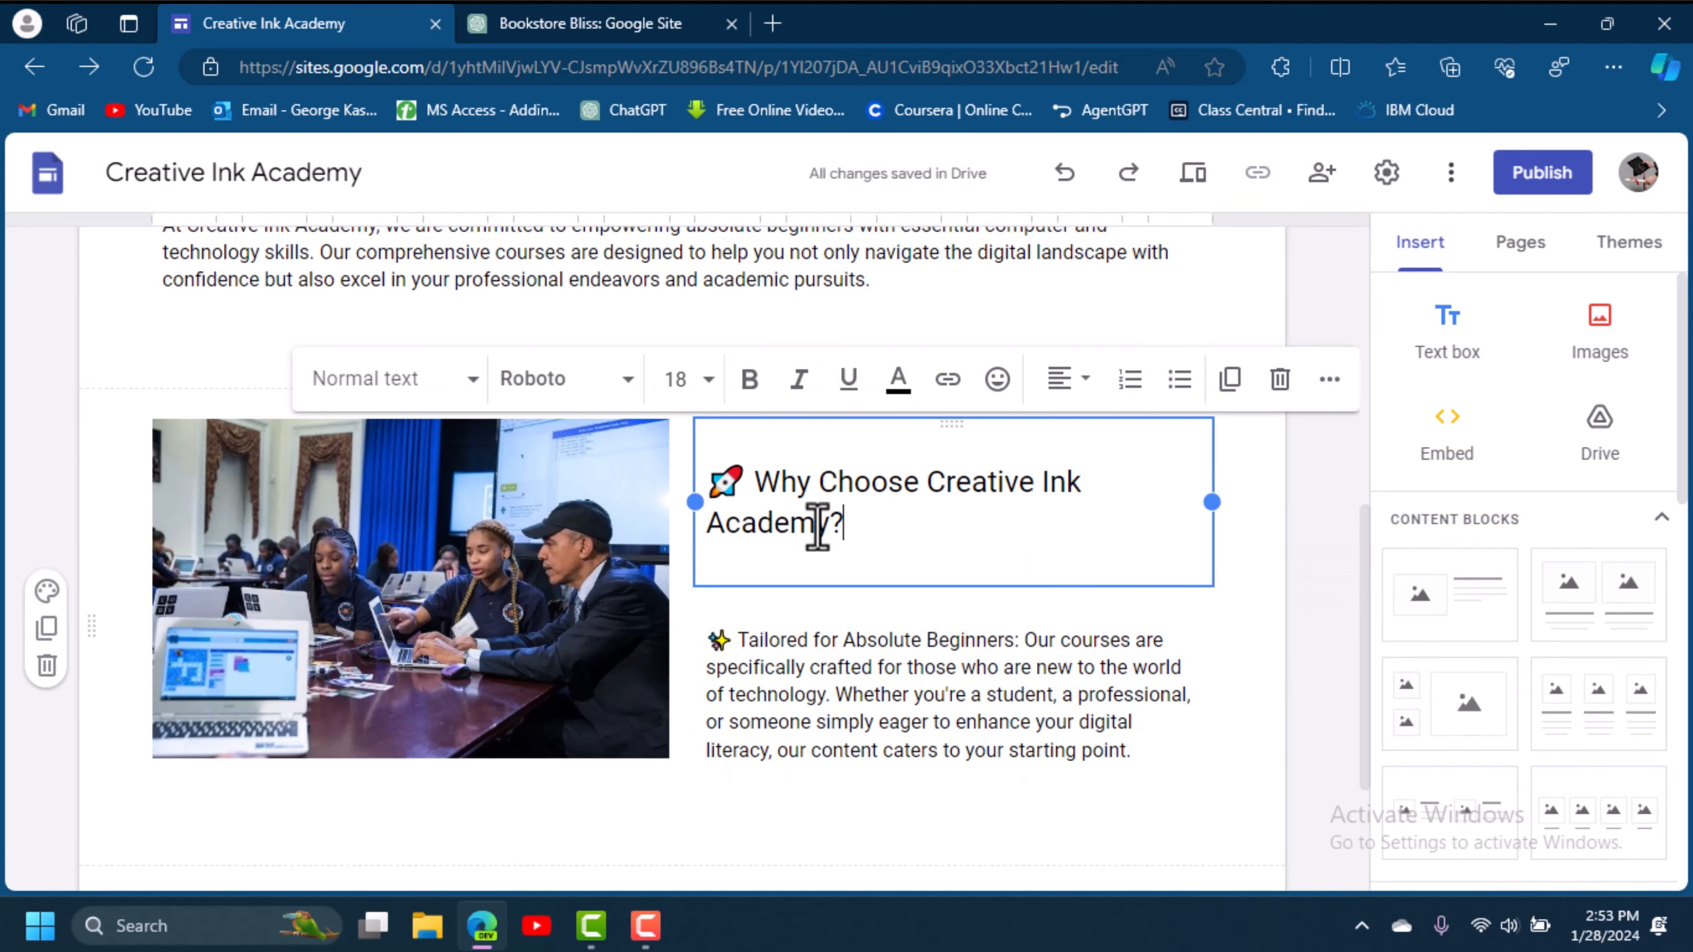
pyautogui.moveTo(844, 525); pyautogui.dragTo(679, 483)
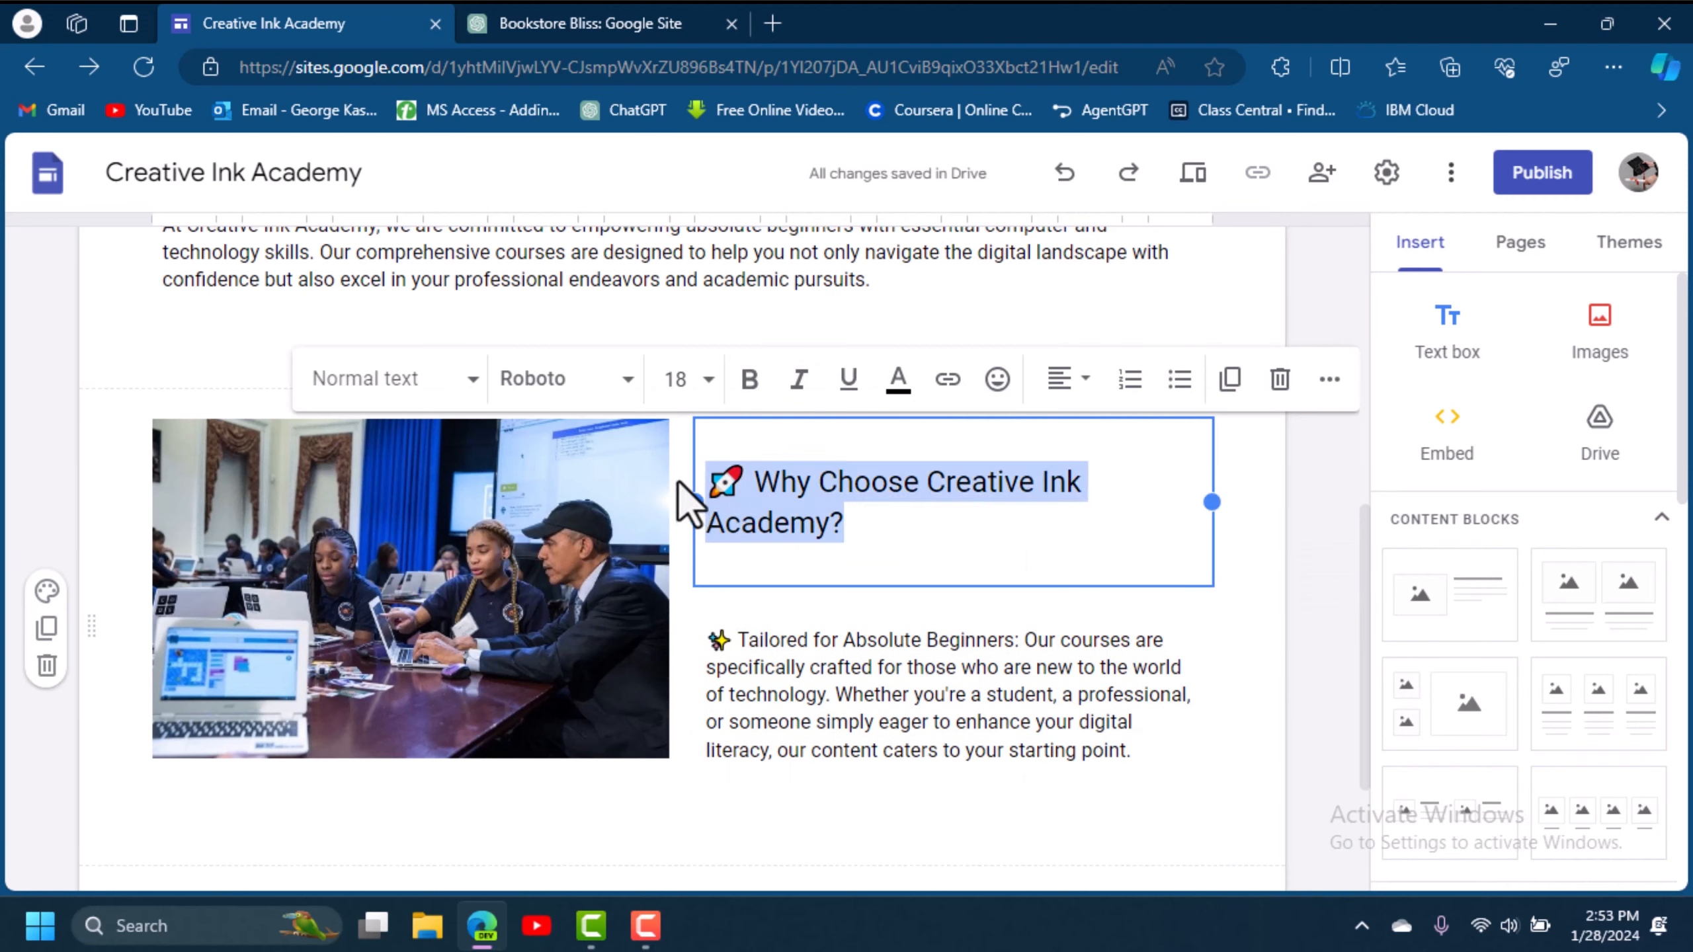
pyautogui.click(709, 380)
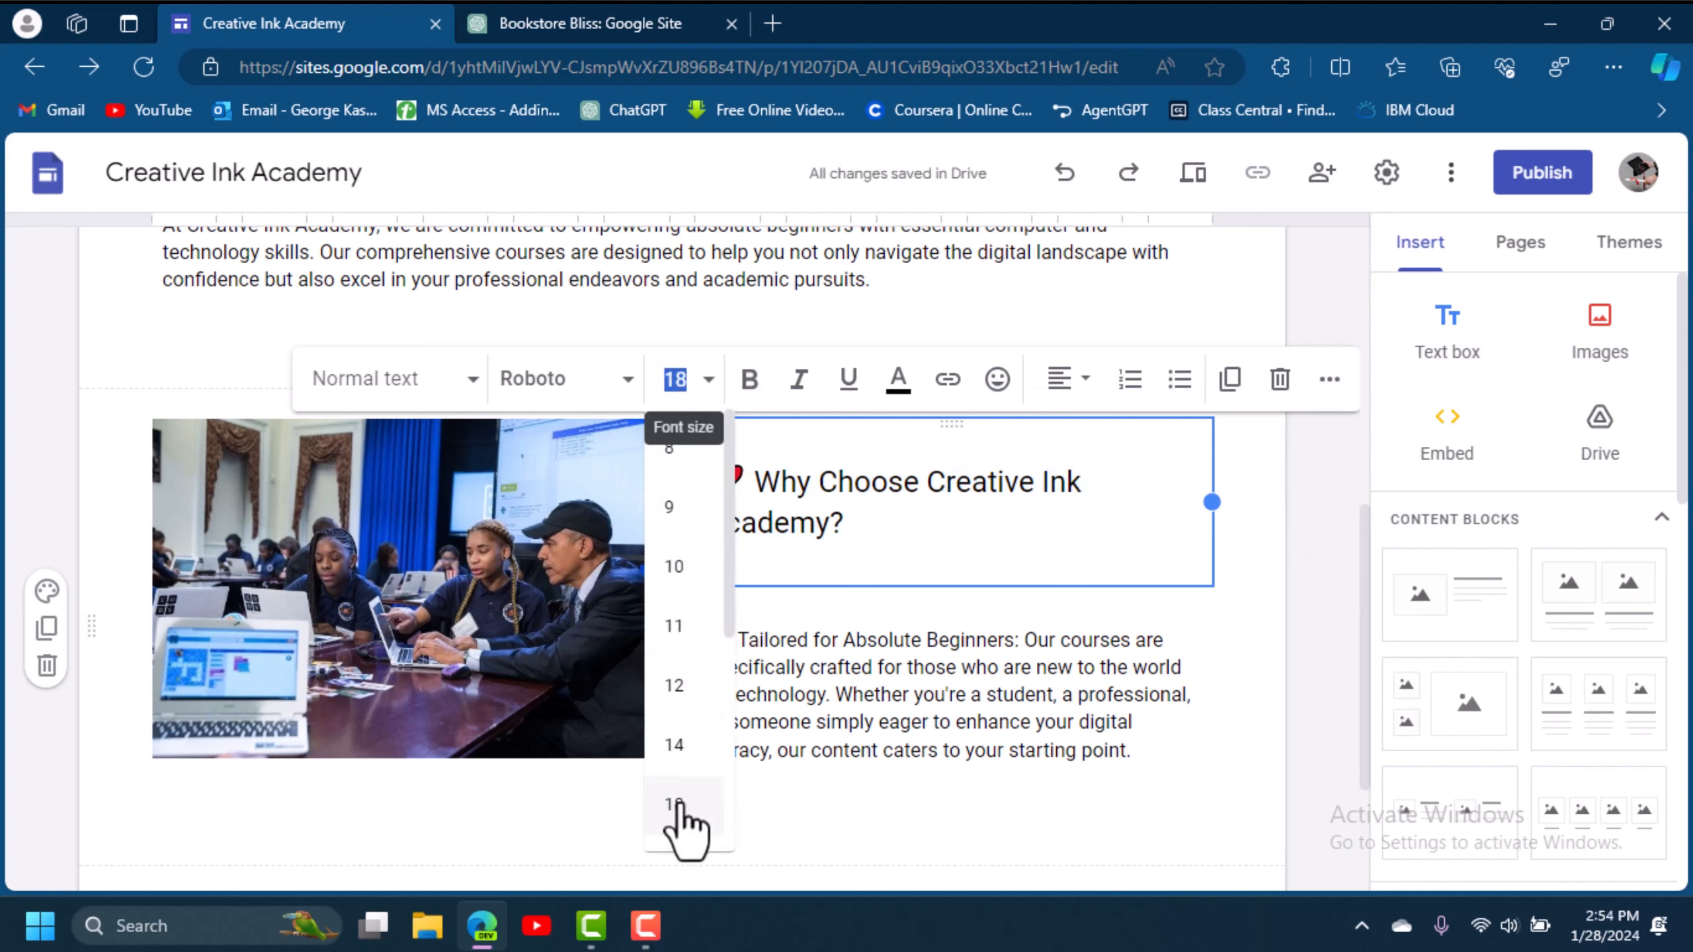
pyautogui.click(679, 749)
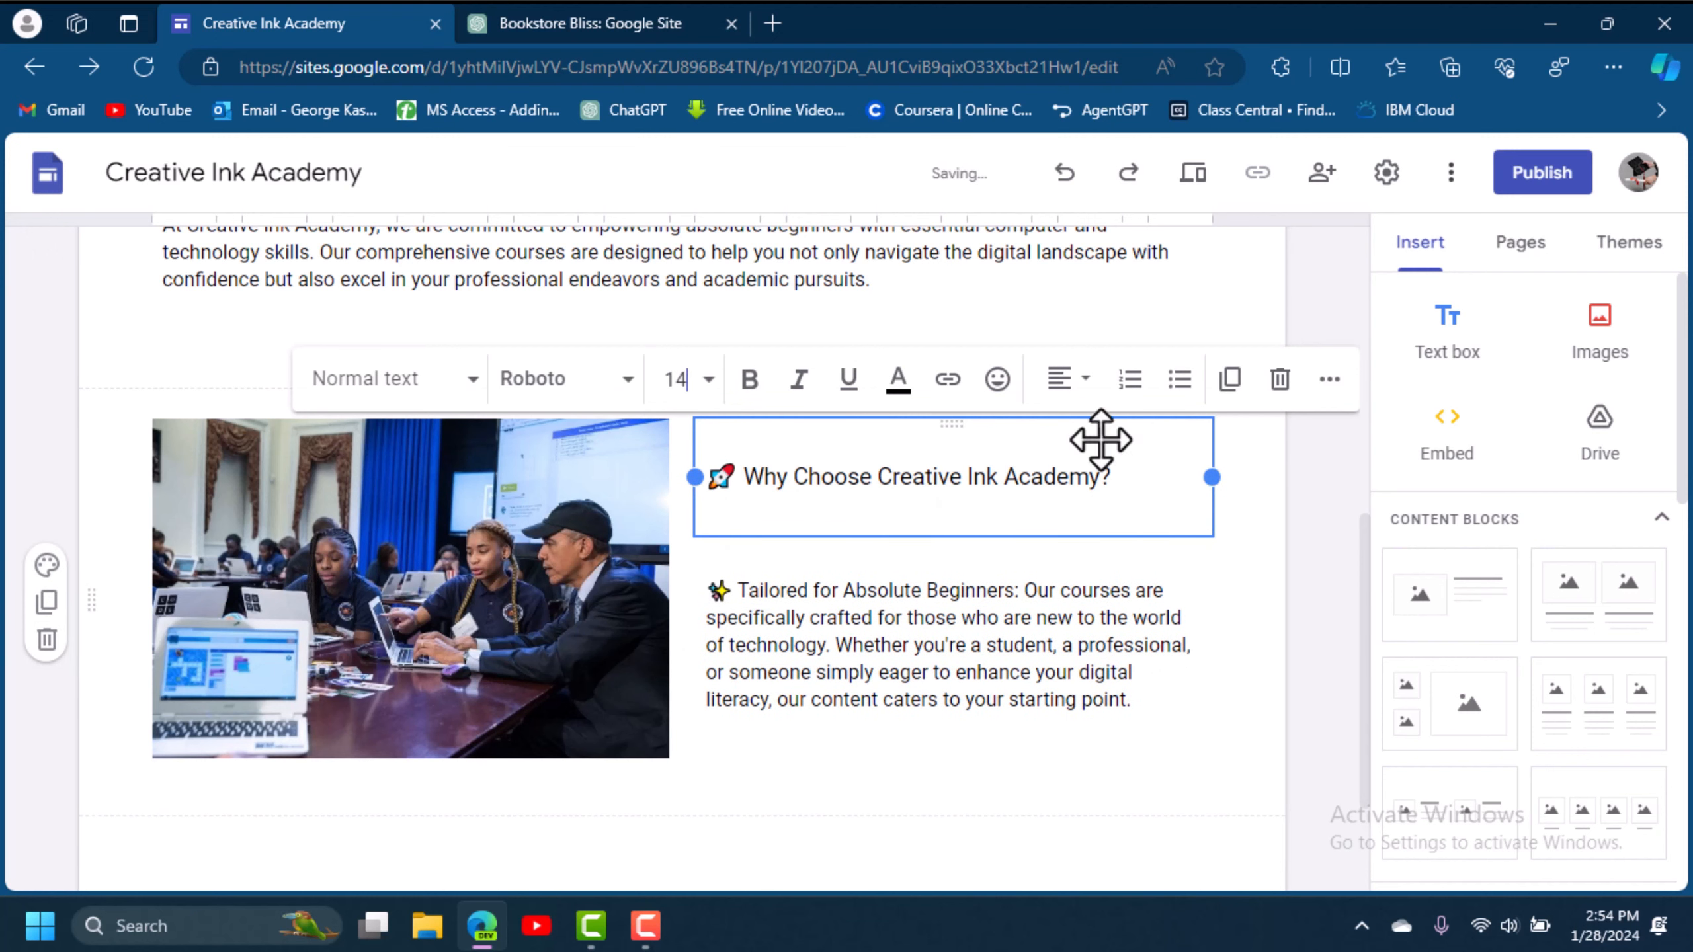
# Make the "Why Choose Creative Ink Academy?" heading bold and underlined, without italics.
pyautogui.tripleClick(1122, 492)
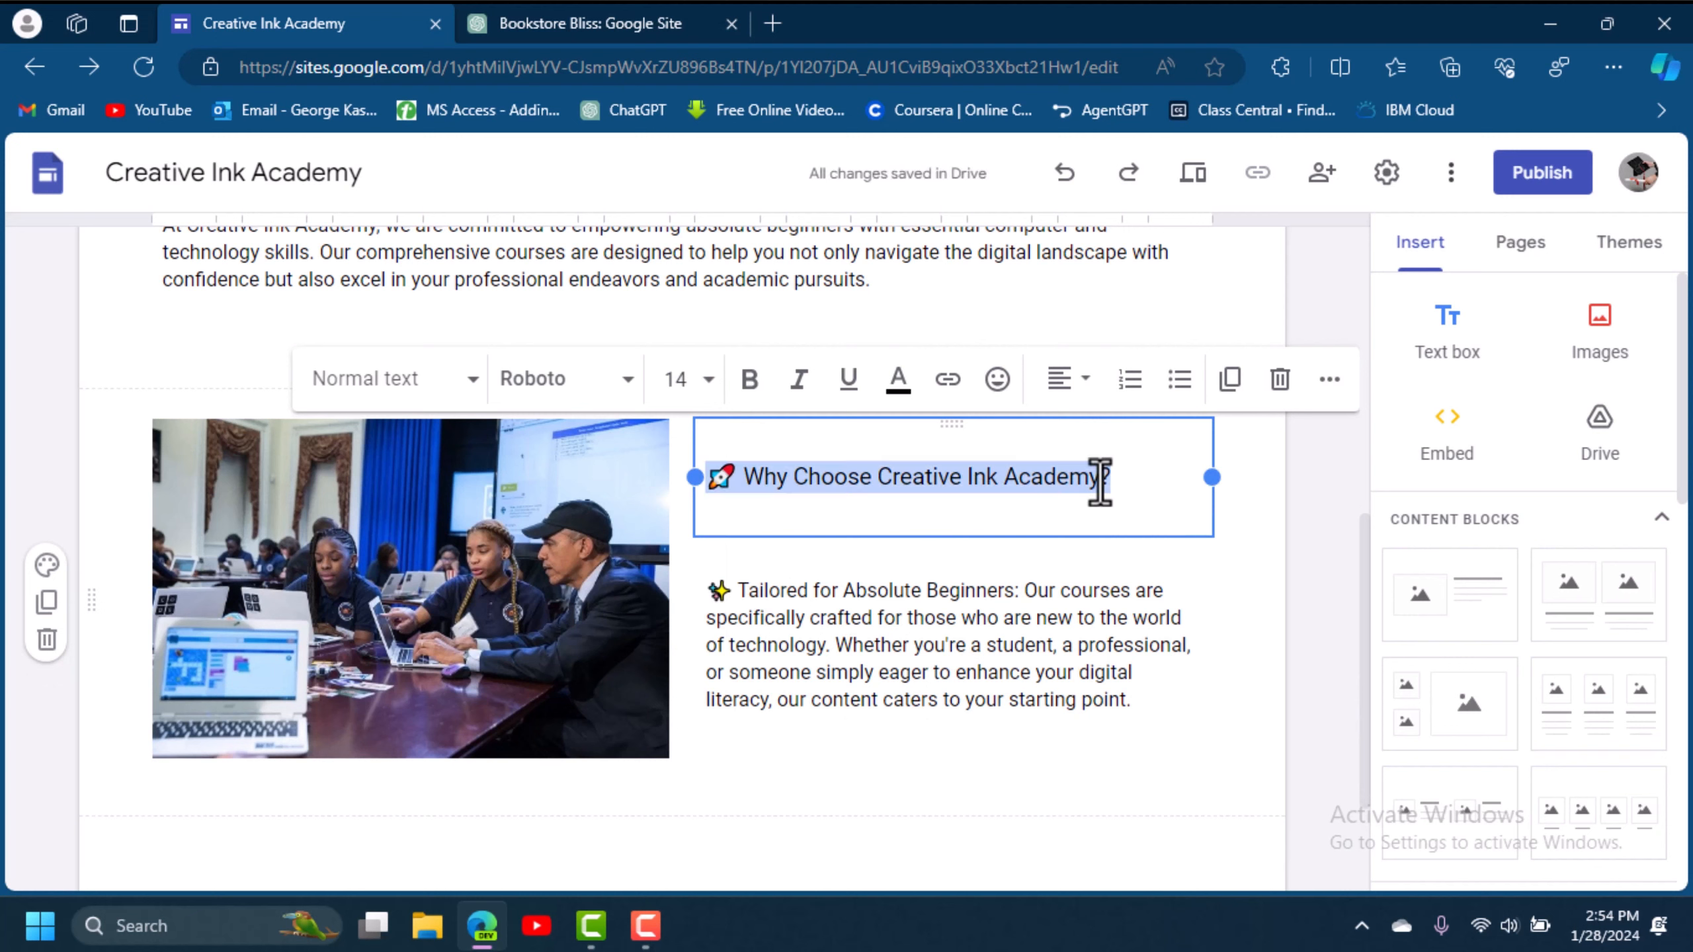
pyautogui.click(750, 379)
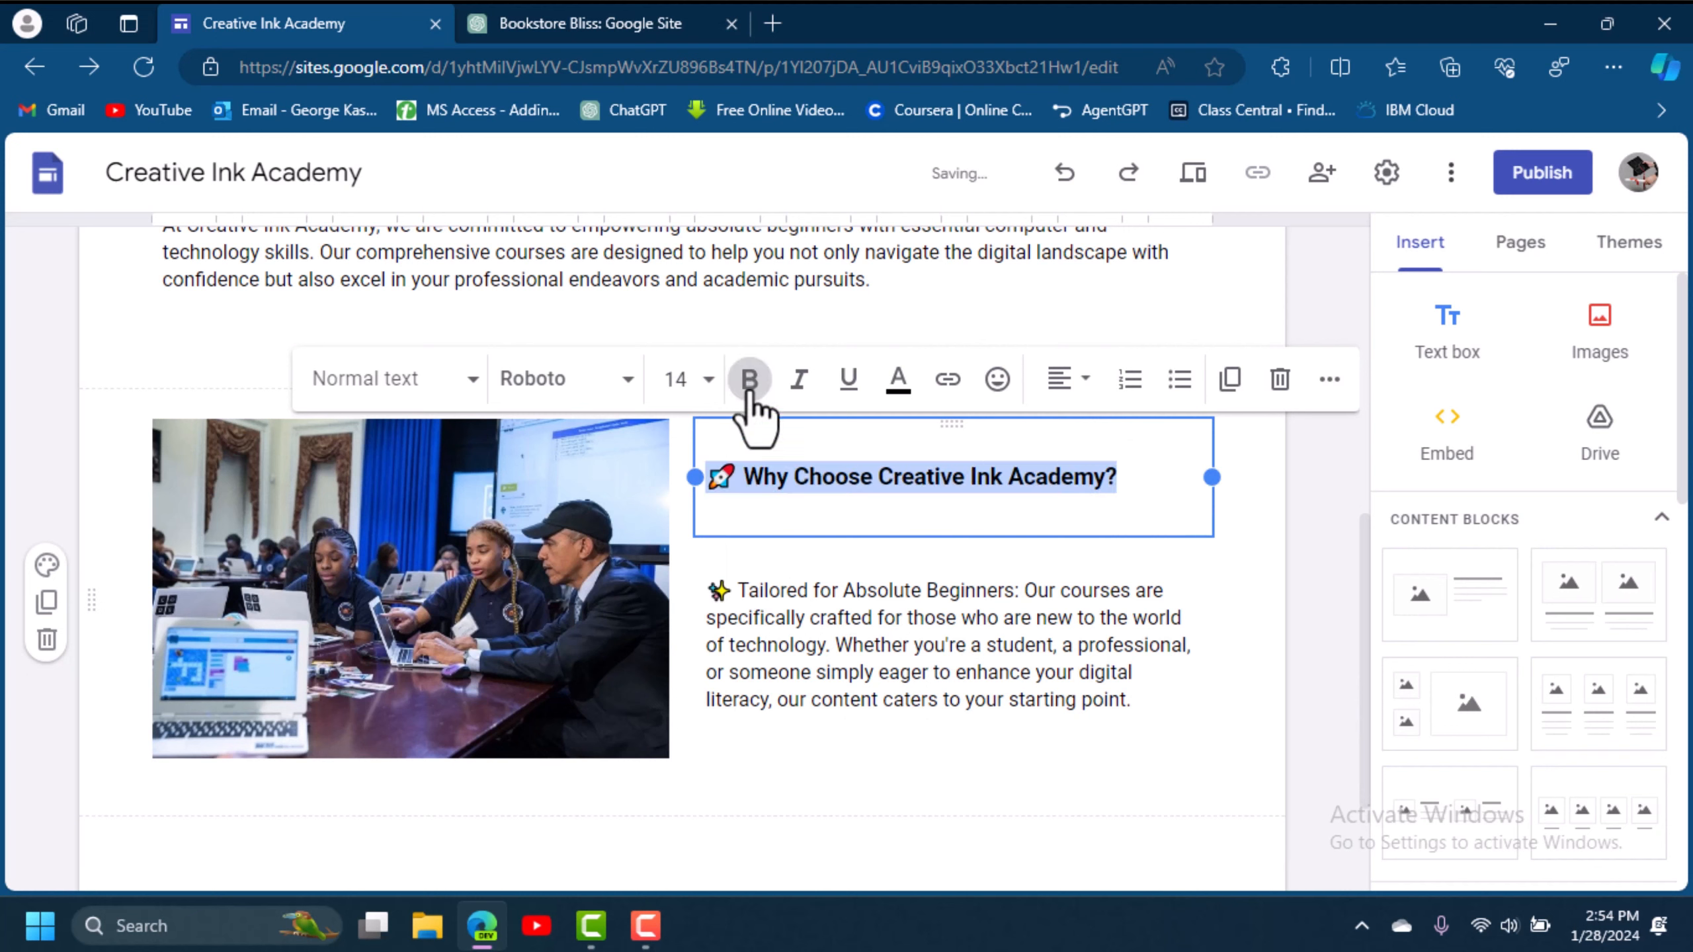
pyautogui.click(799, 379)
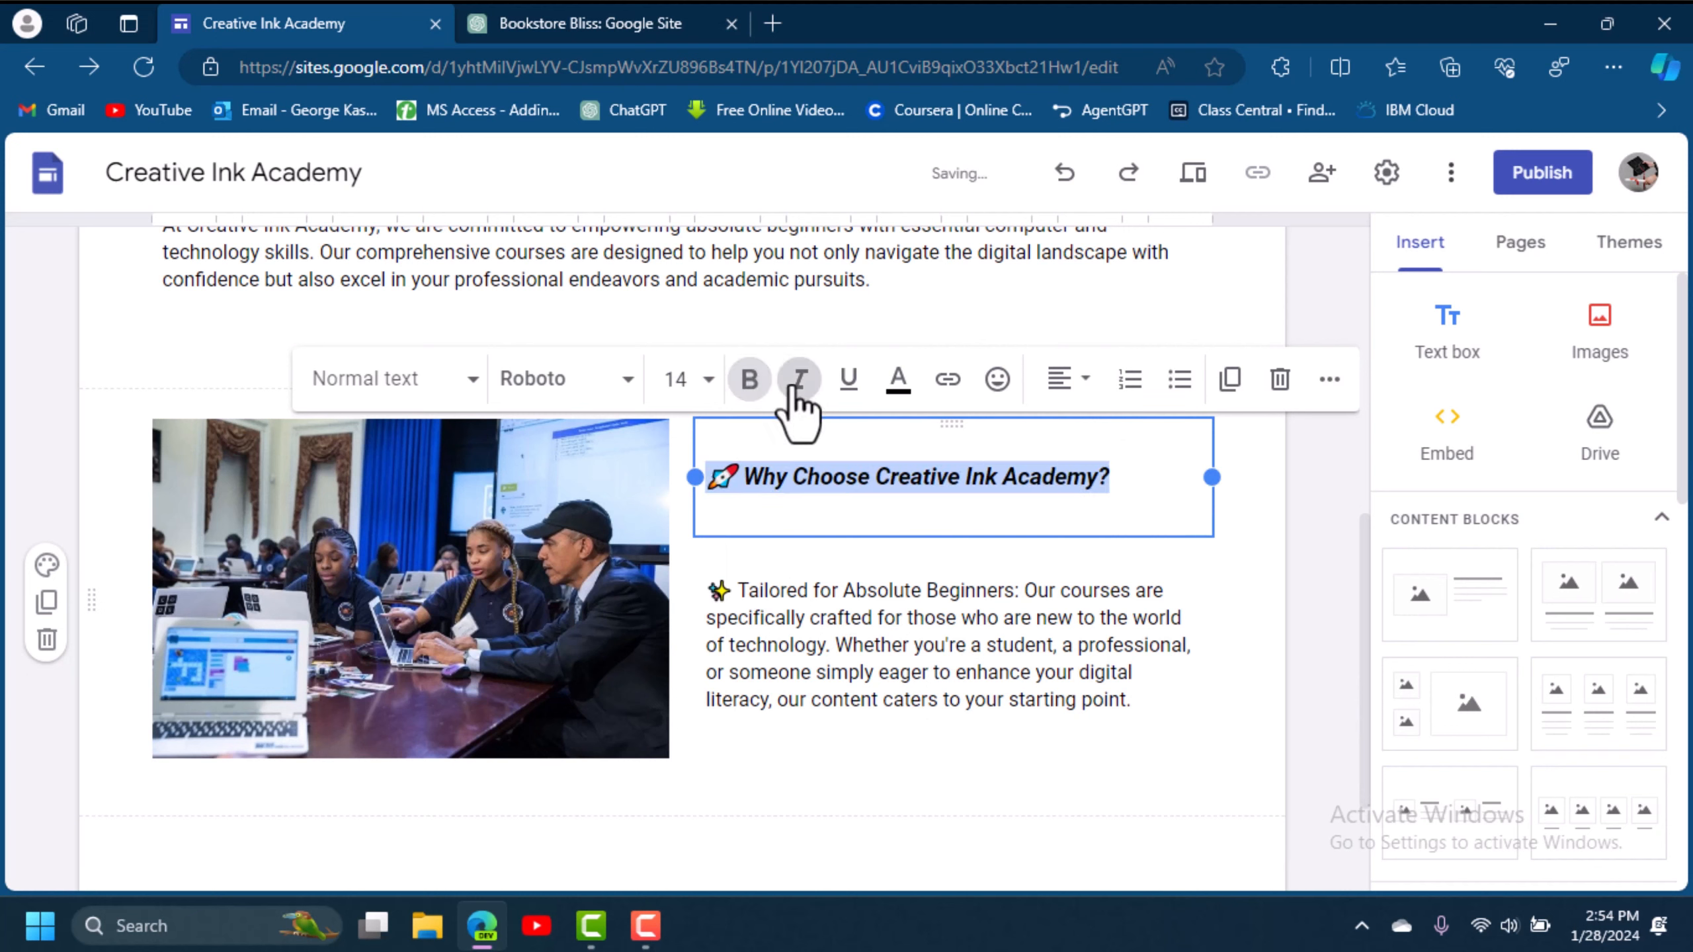
pyautogui.click(797, 381)
pyautogui.click(848, 384)
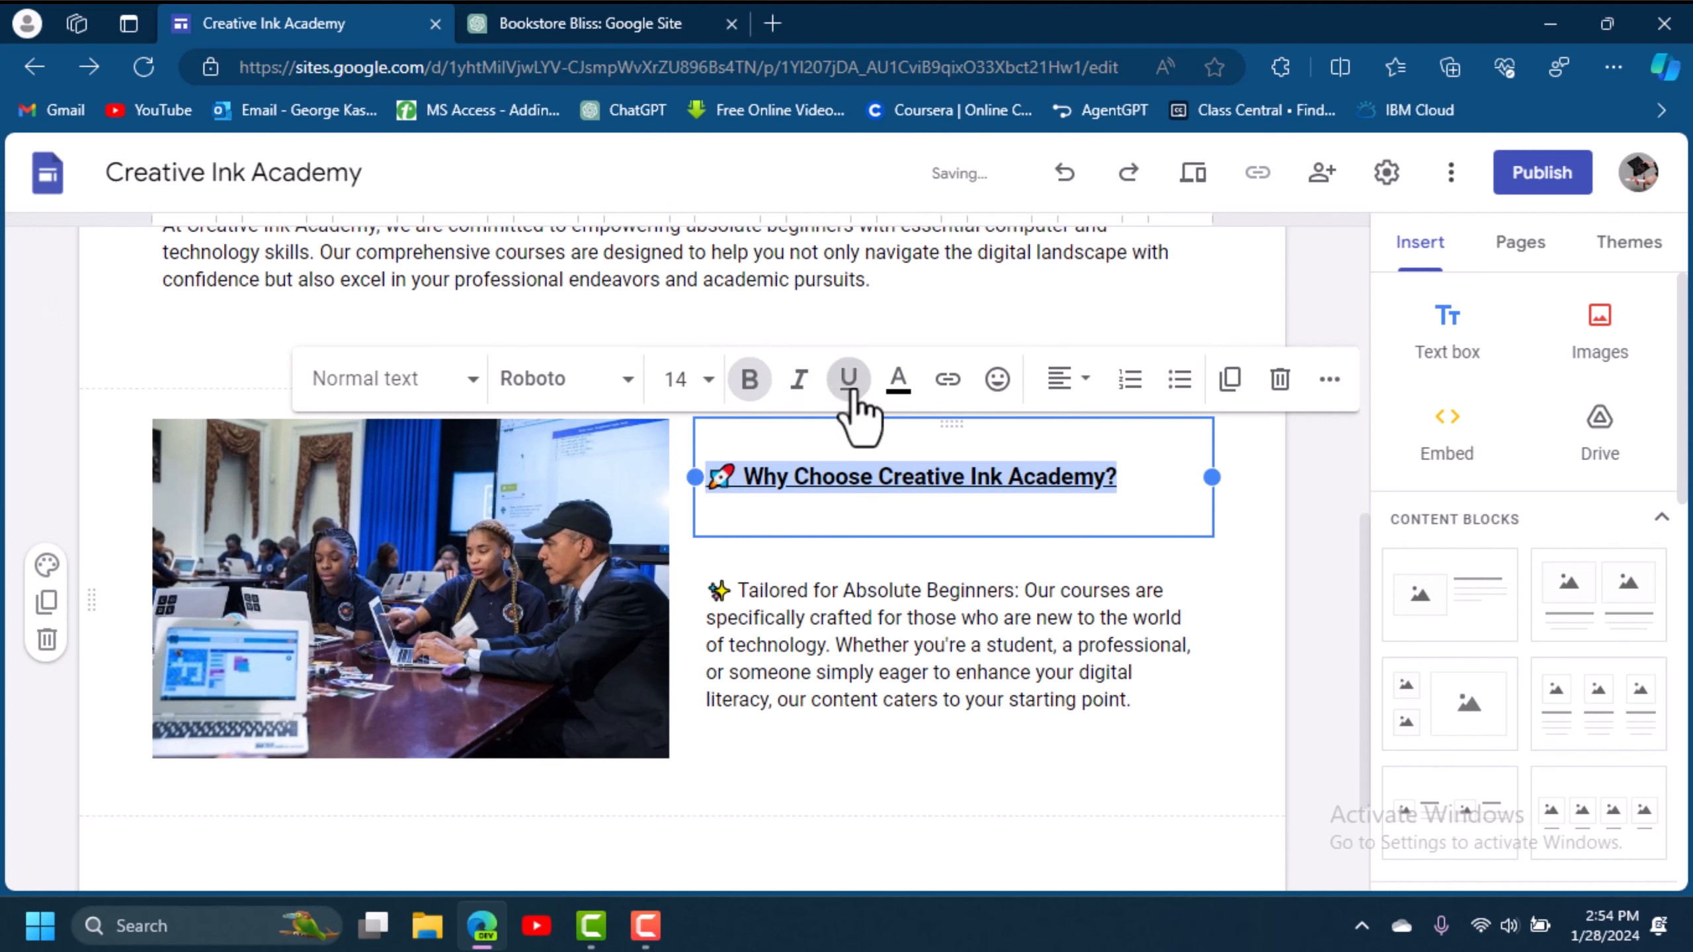
pyautogui.click(1296, 672)
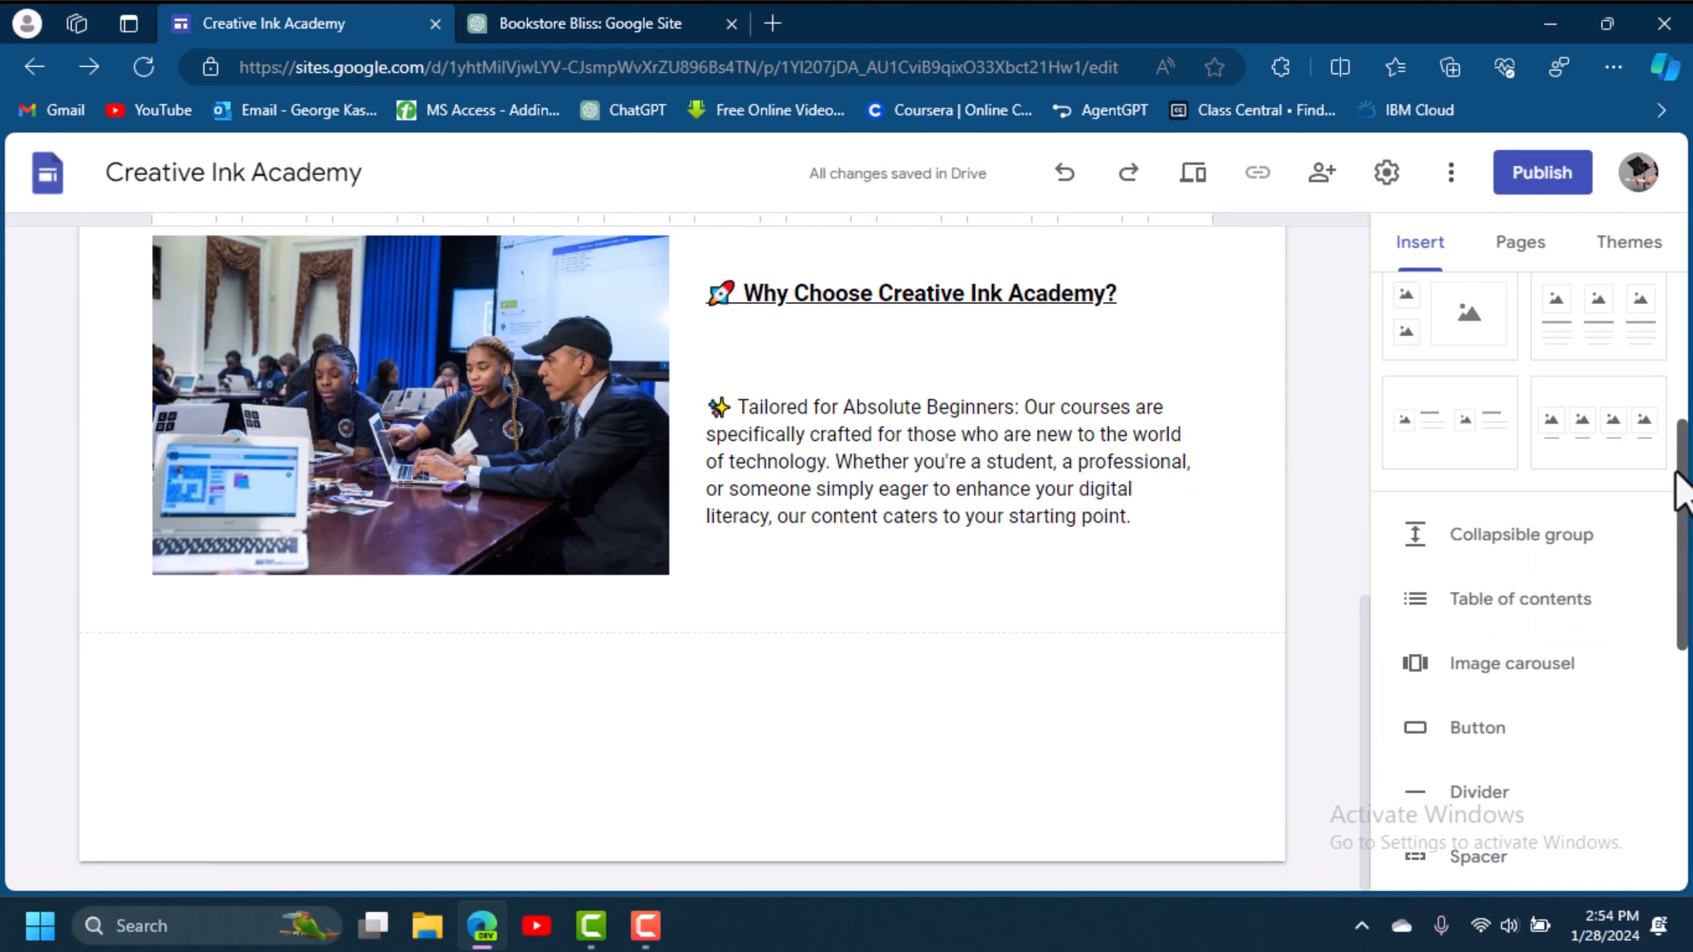
# Insert a placeholder in a new section below the video and open its content choices.
pyautogui.moveTo(1683, 474); pyautogui.dragTo(1686, 346)
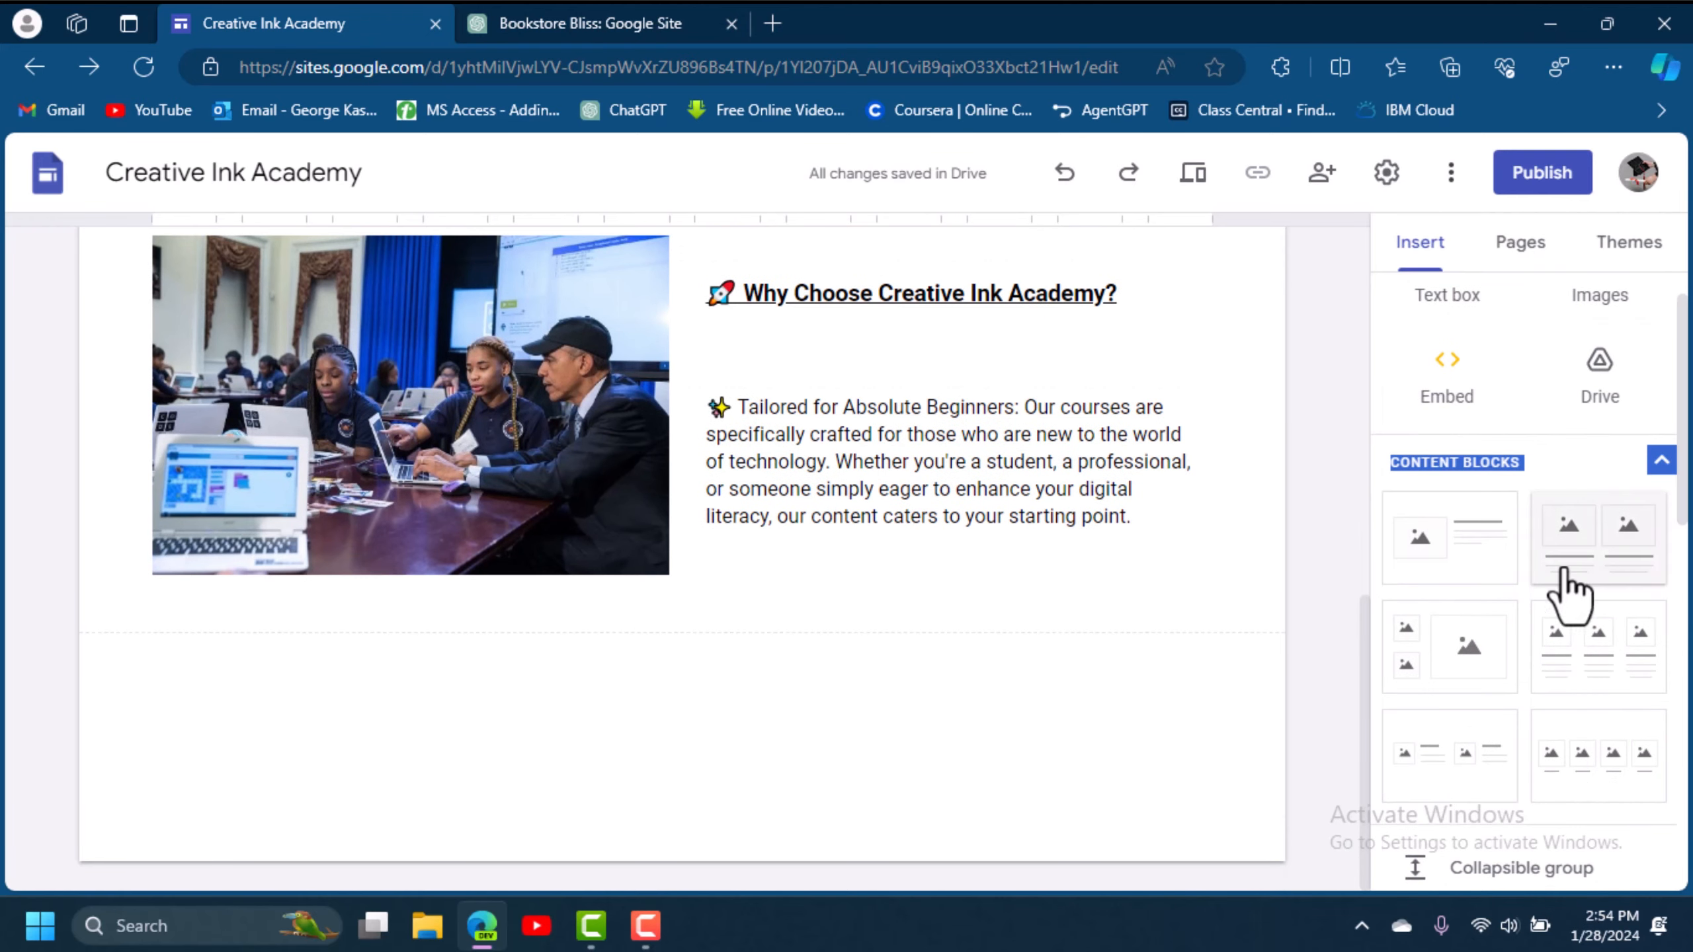
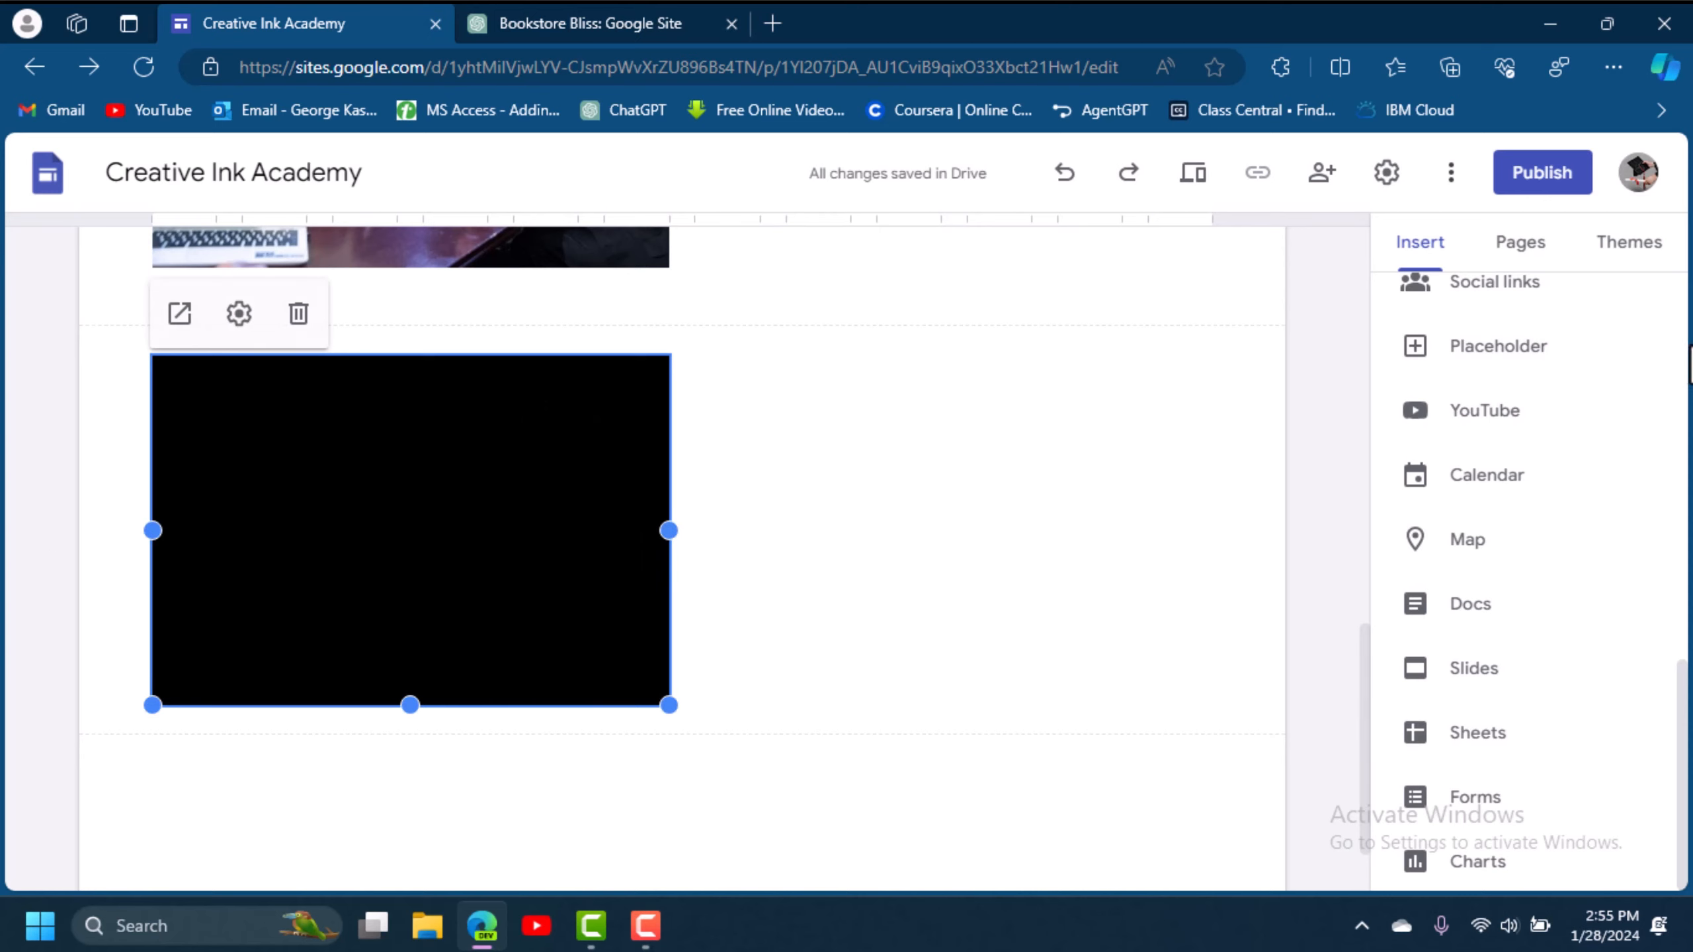
pyautogui.click(1517, 364)
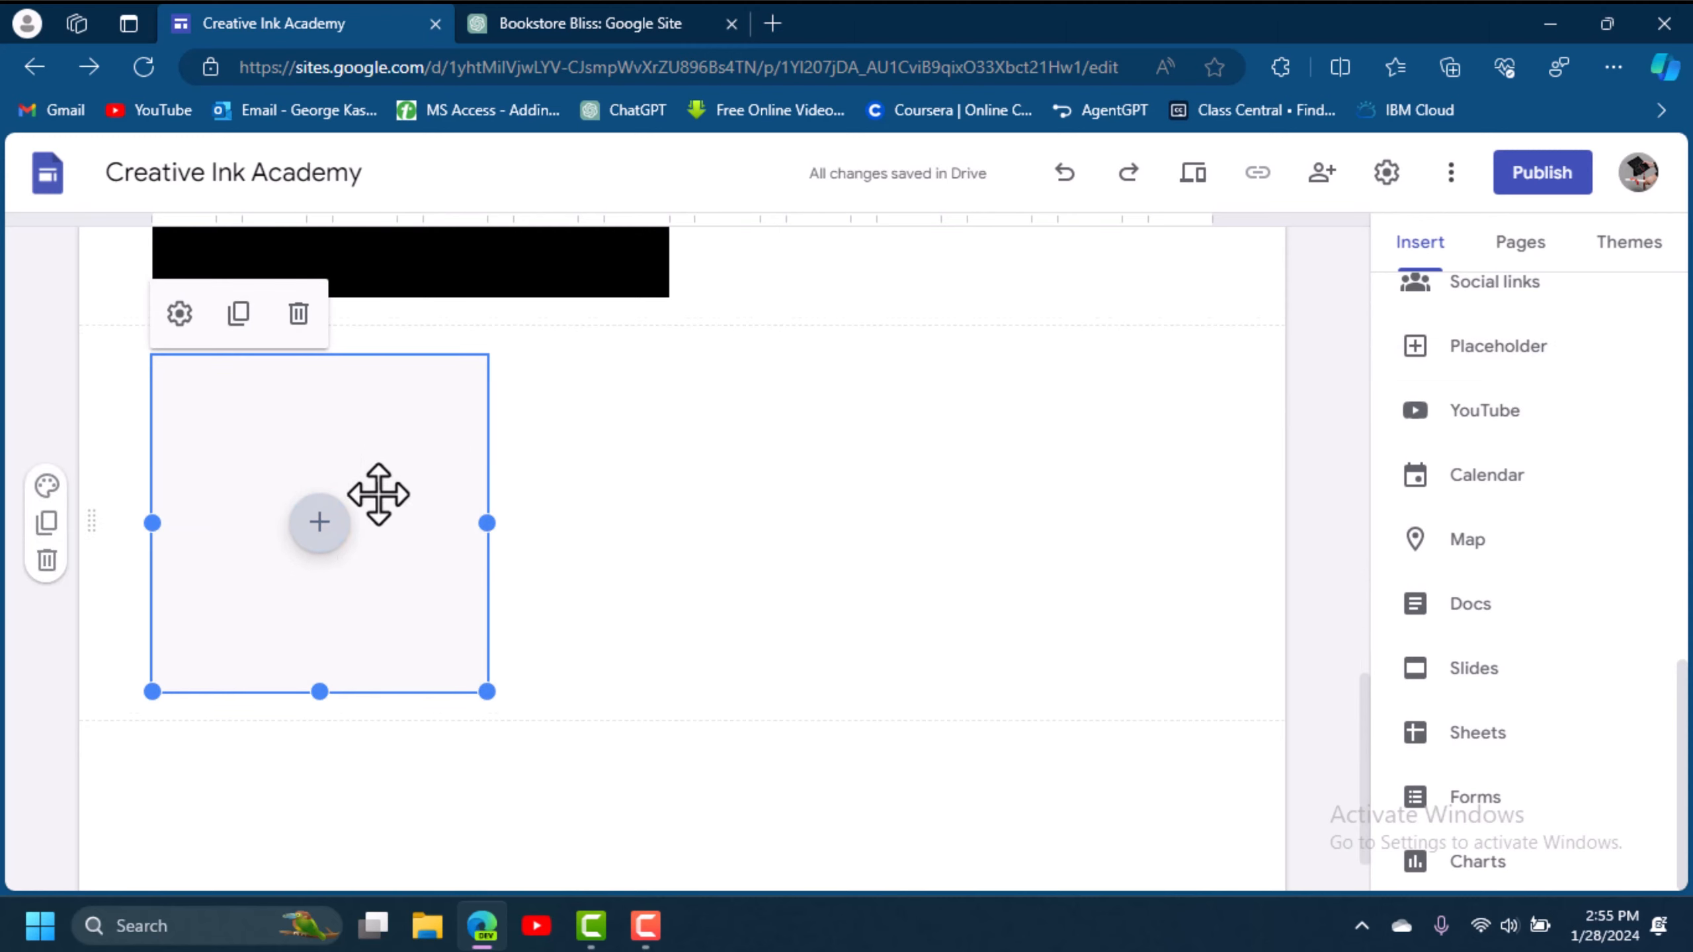
pyautogui.click(318, 539)
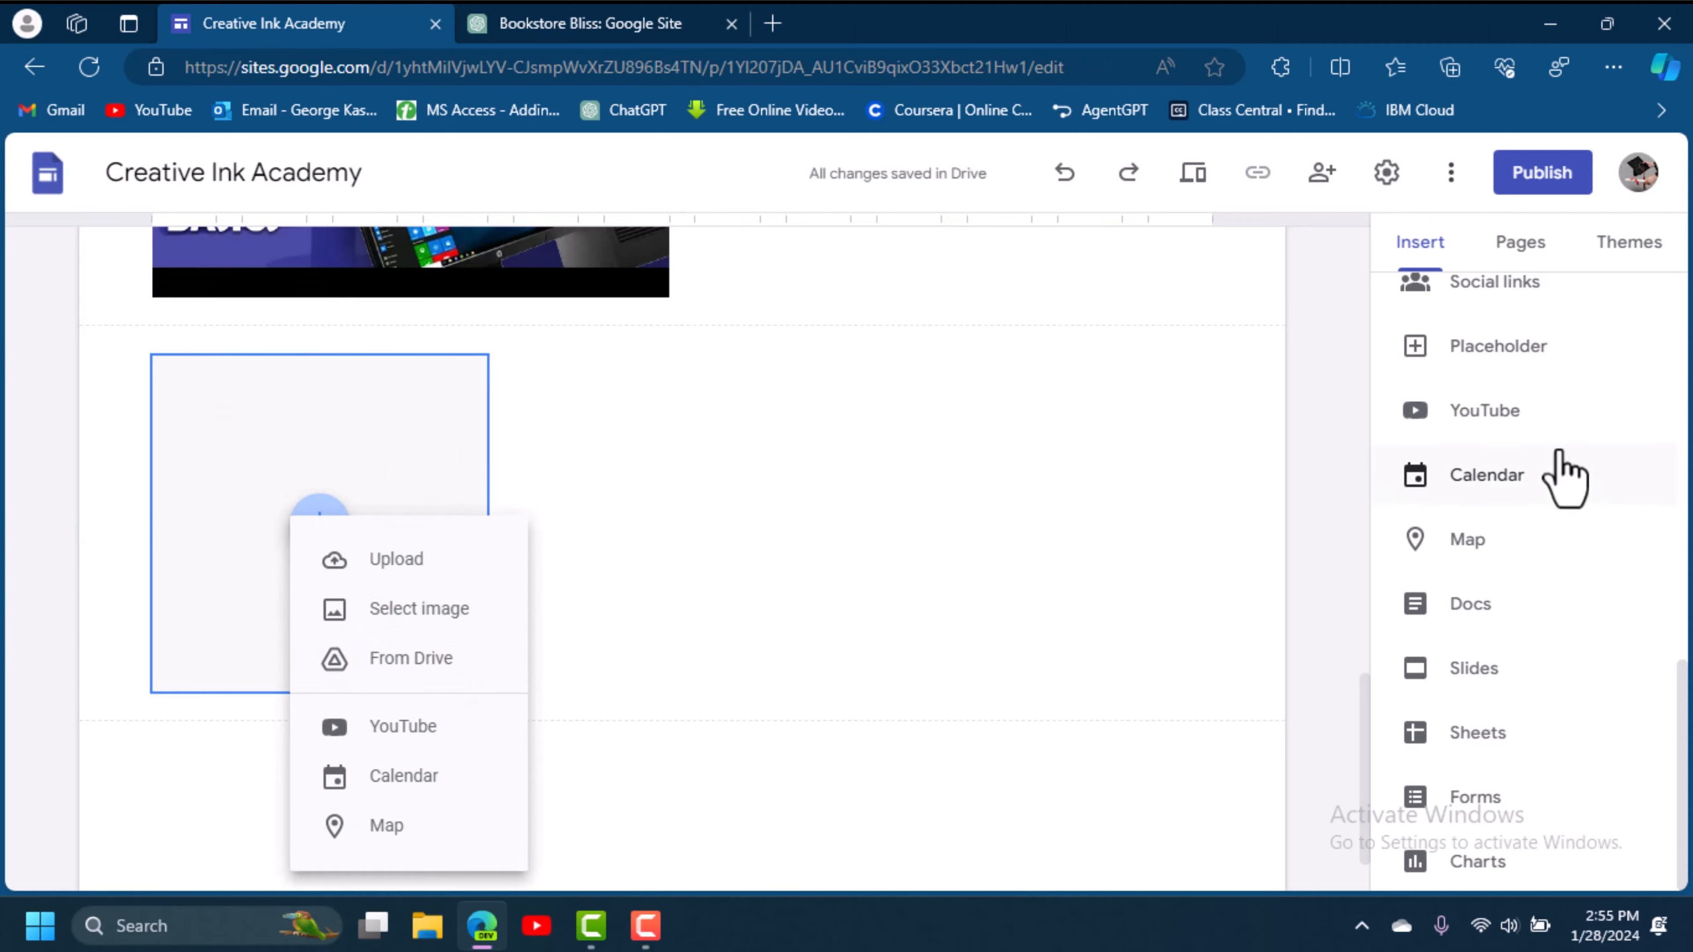
# Insert the Birthdays calendar and move it into the empty space beside the YouTube video.
pyautogui.click(1523, 490)
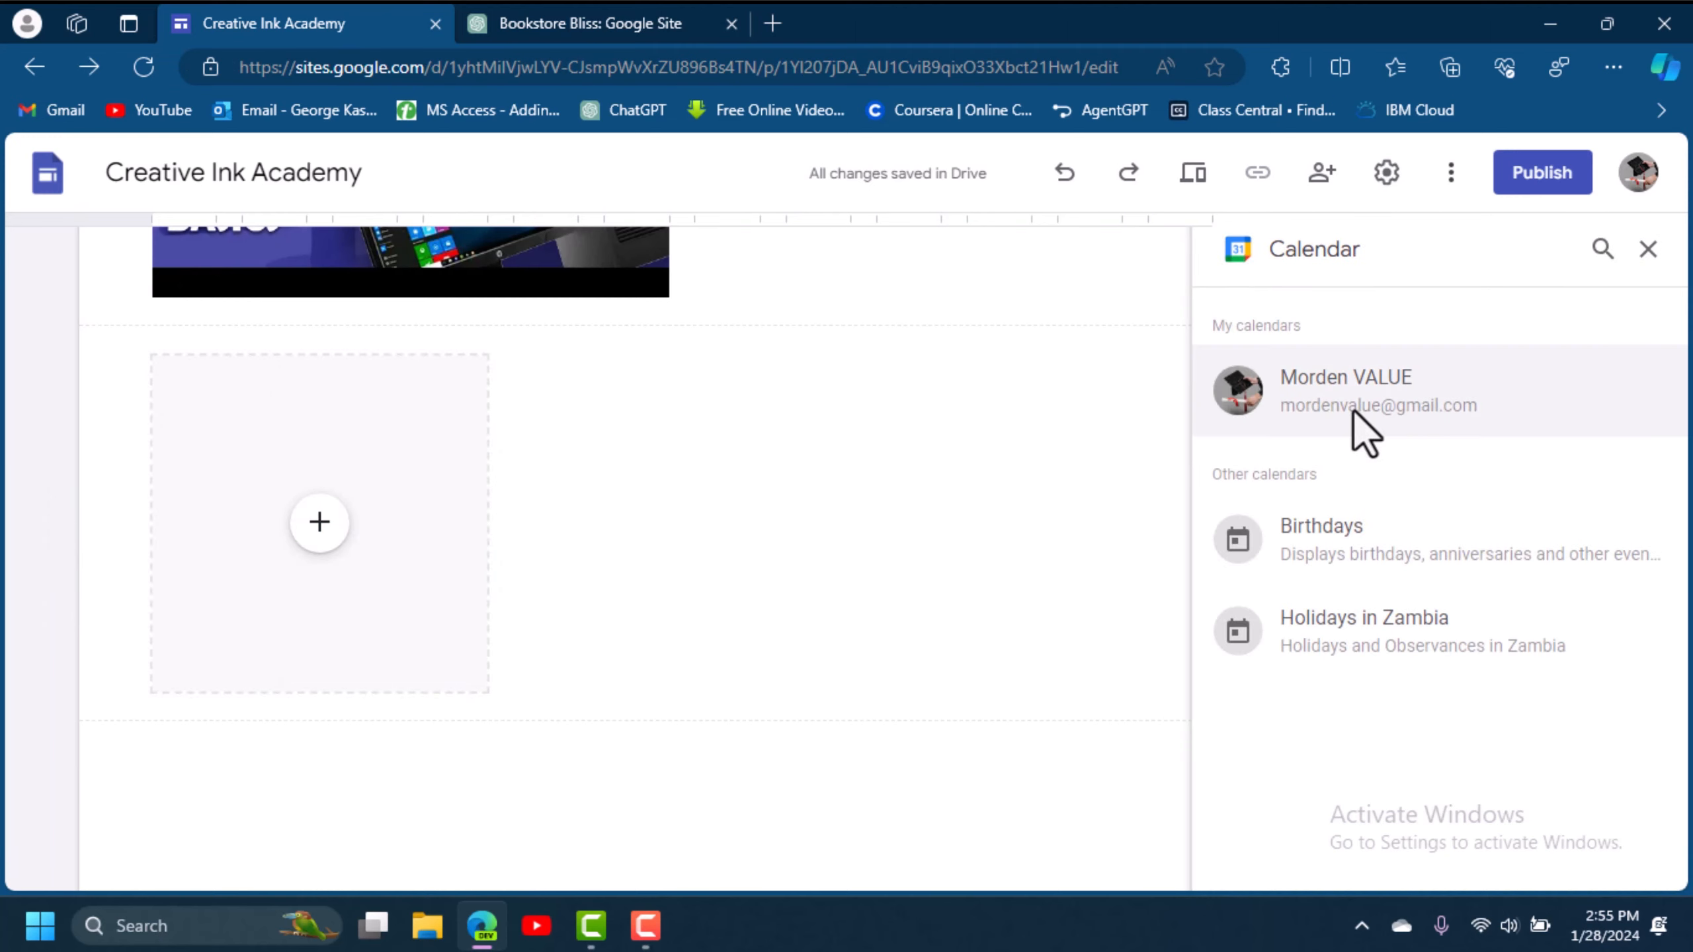
pyautogui.click(1389, 552)
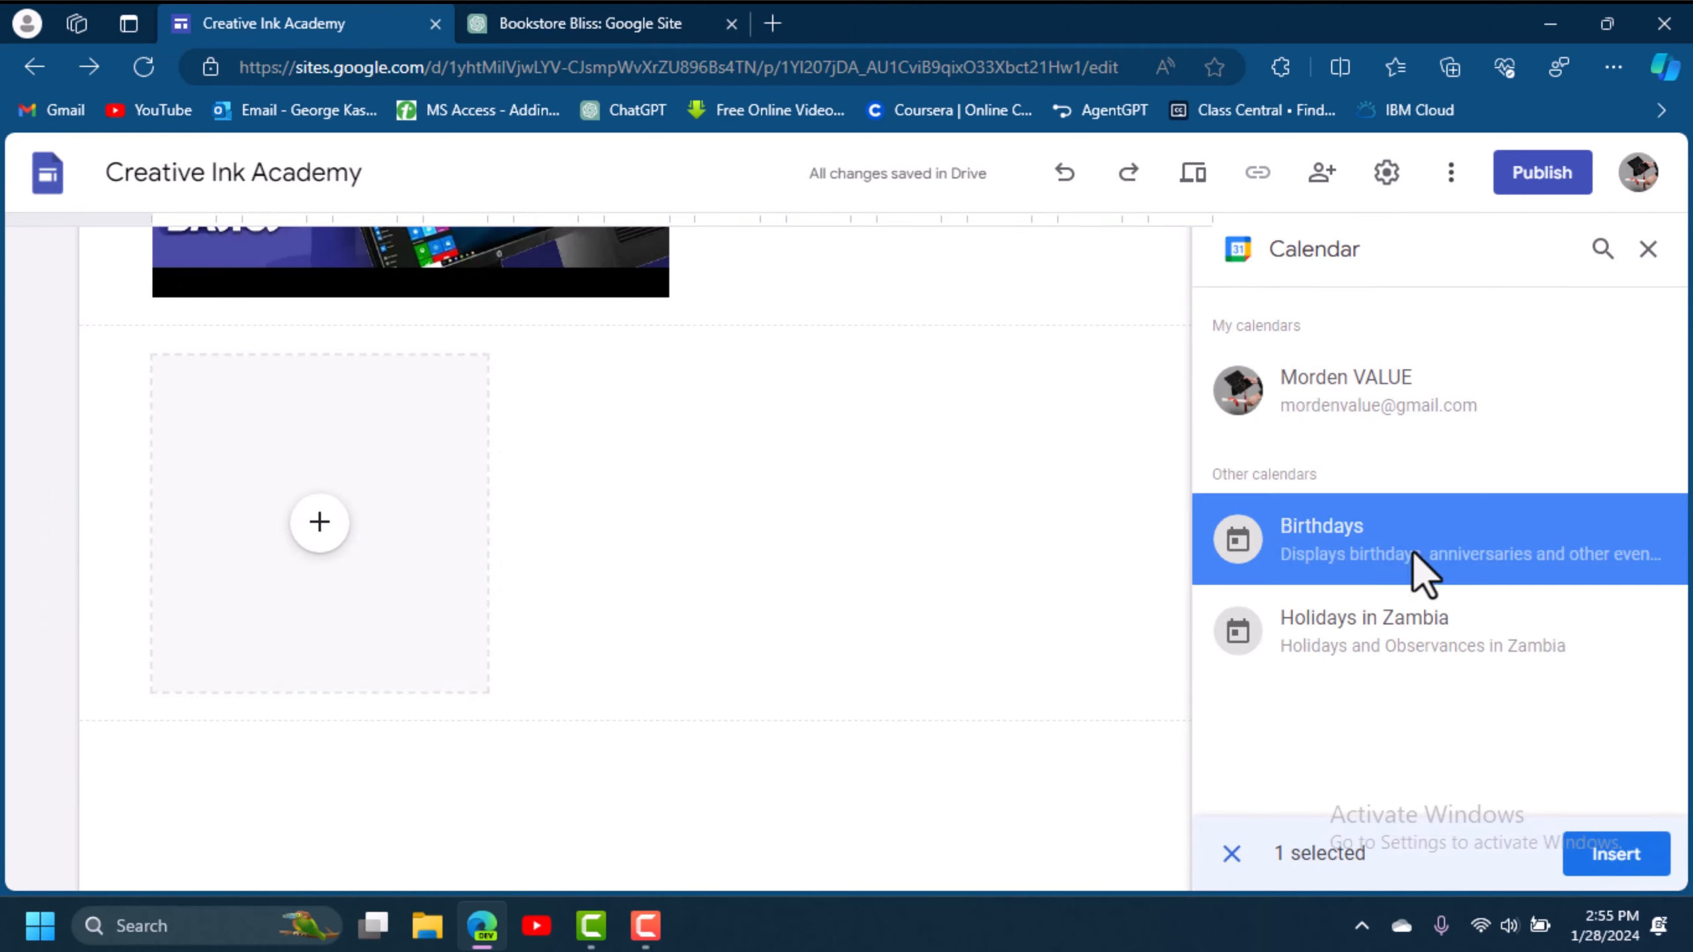
pyautogui.click(1645, 850)
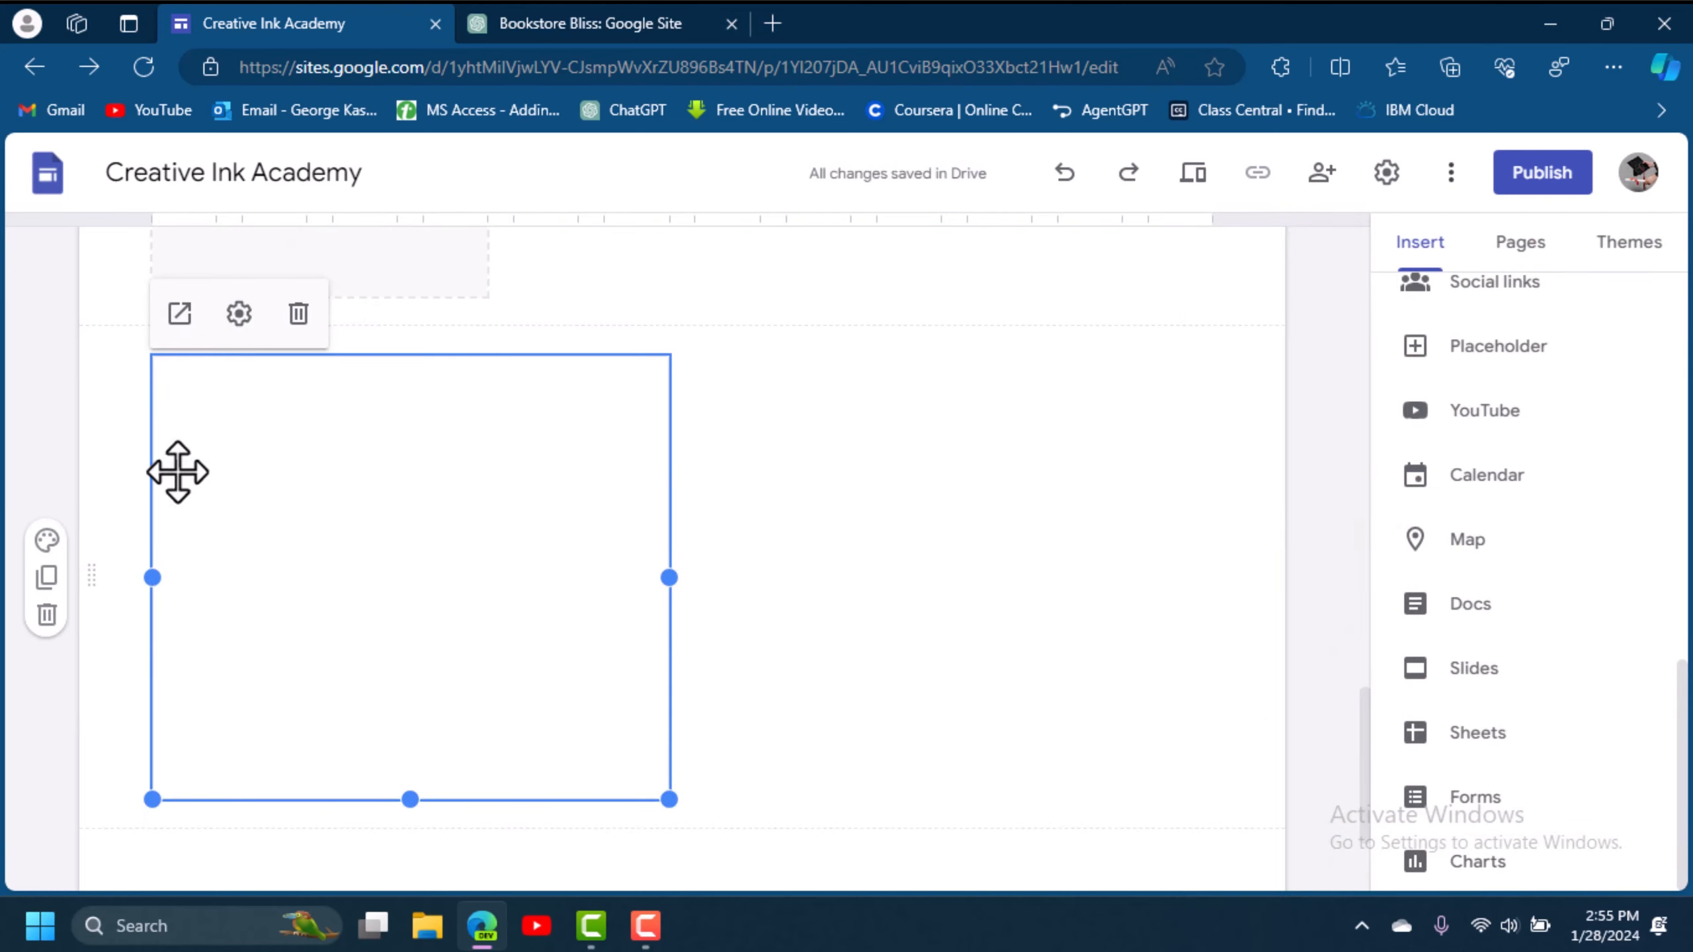
pyautogui.moveTo(604, 491); pyautogui.dragTo(793, 744)
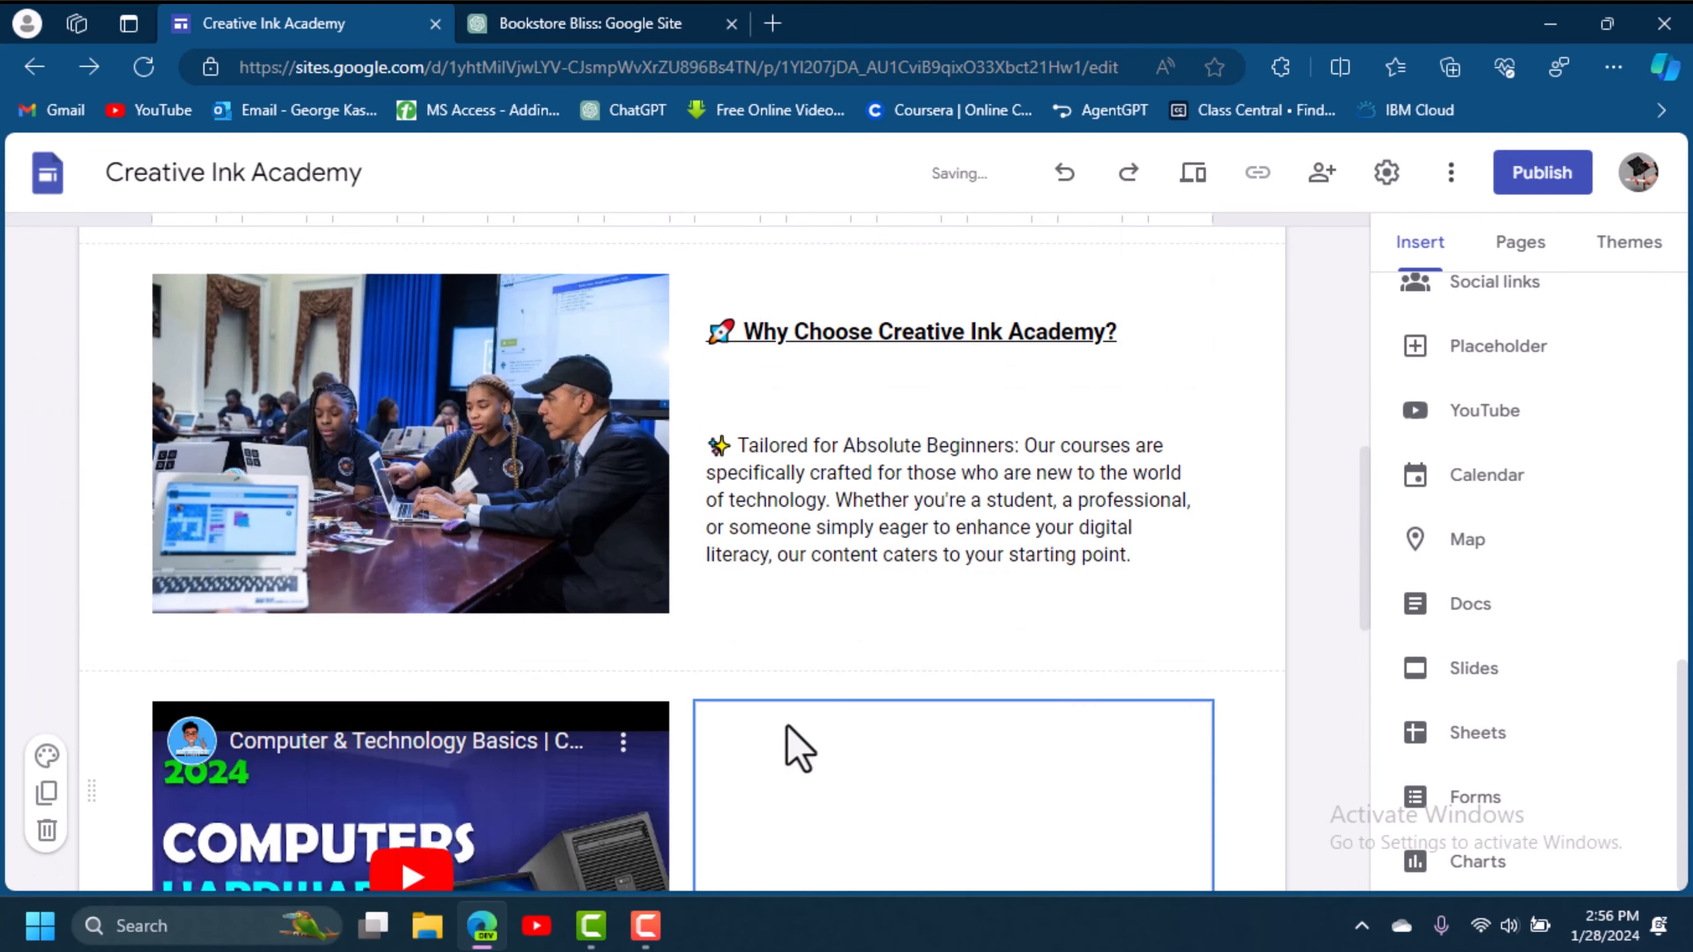
# Insert a map of New York, NY, USA in a new section below the placeholder and widen it across the full section width.
pyautogui.moveTo(1366, 519); pyautogui.dragTo(1363, 726)
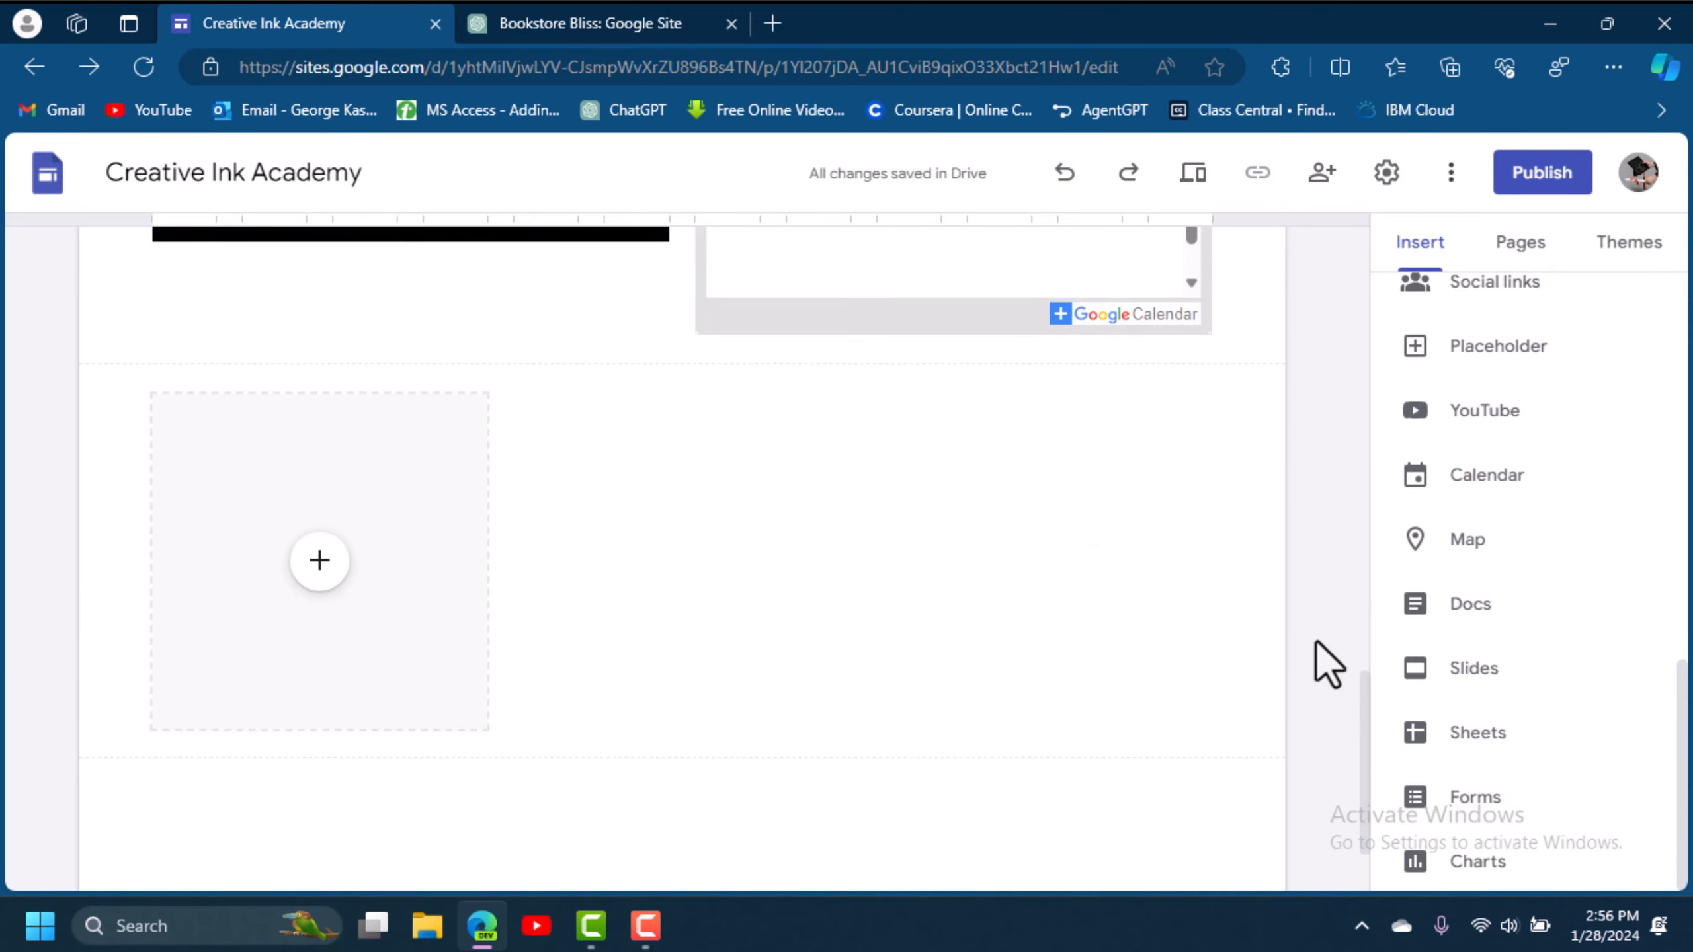
pyautogui.click(1498, 560)
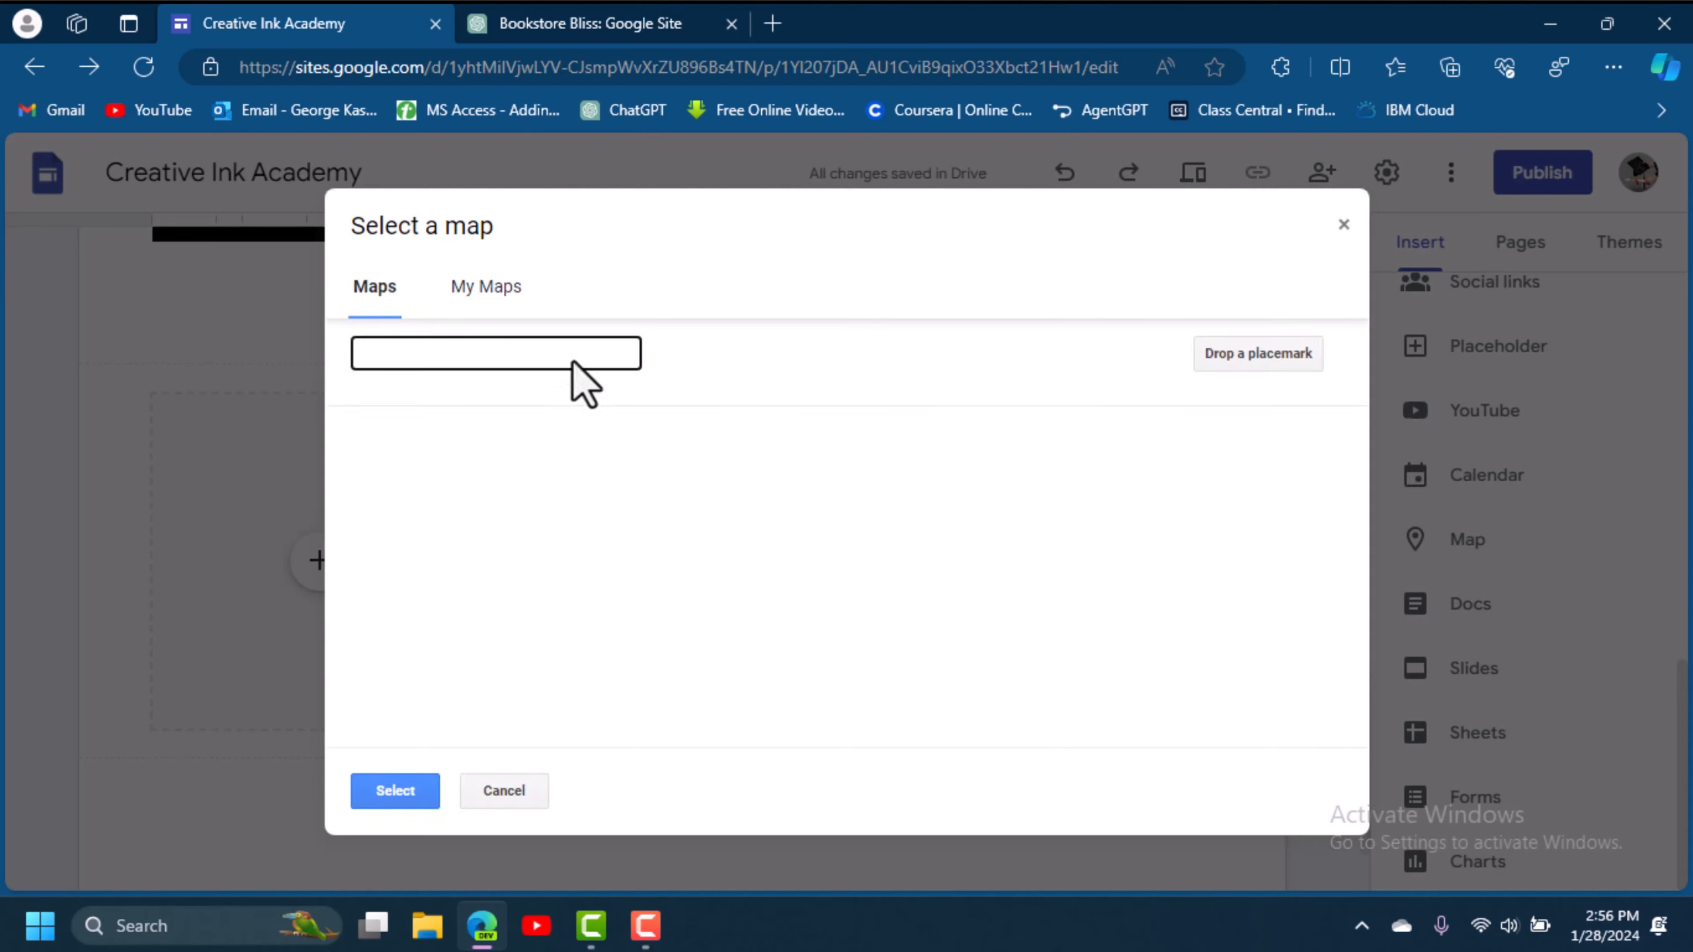
pyautogui.click(478, 294)
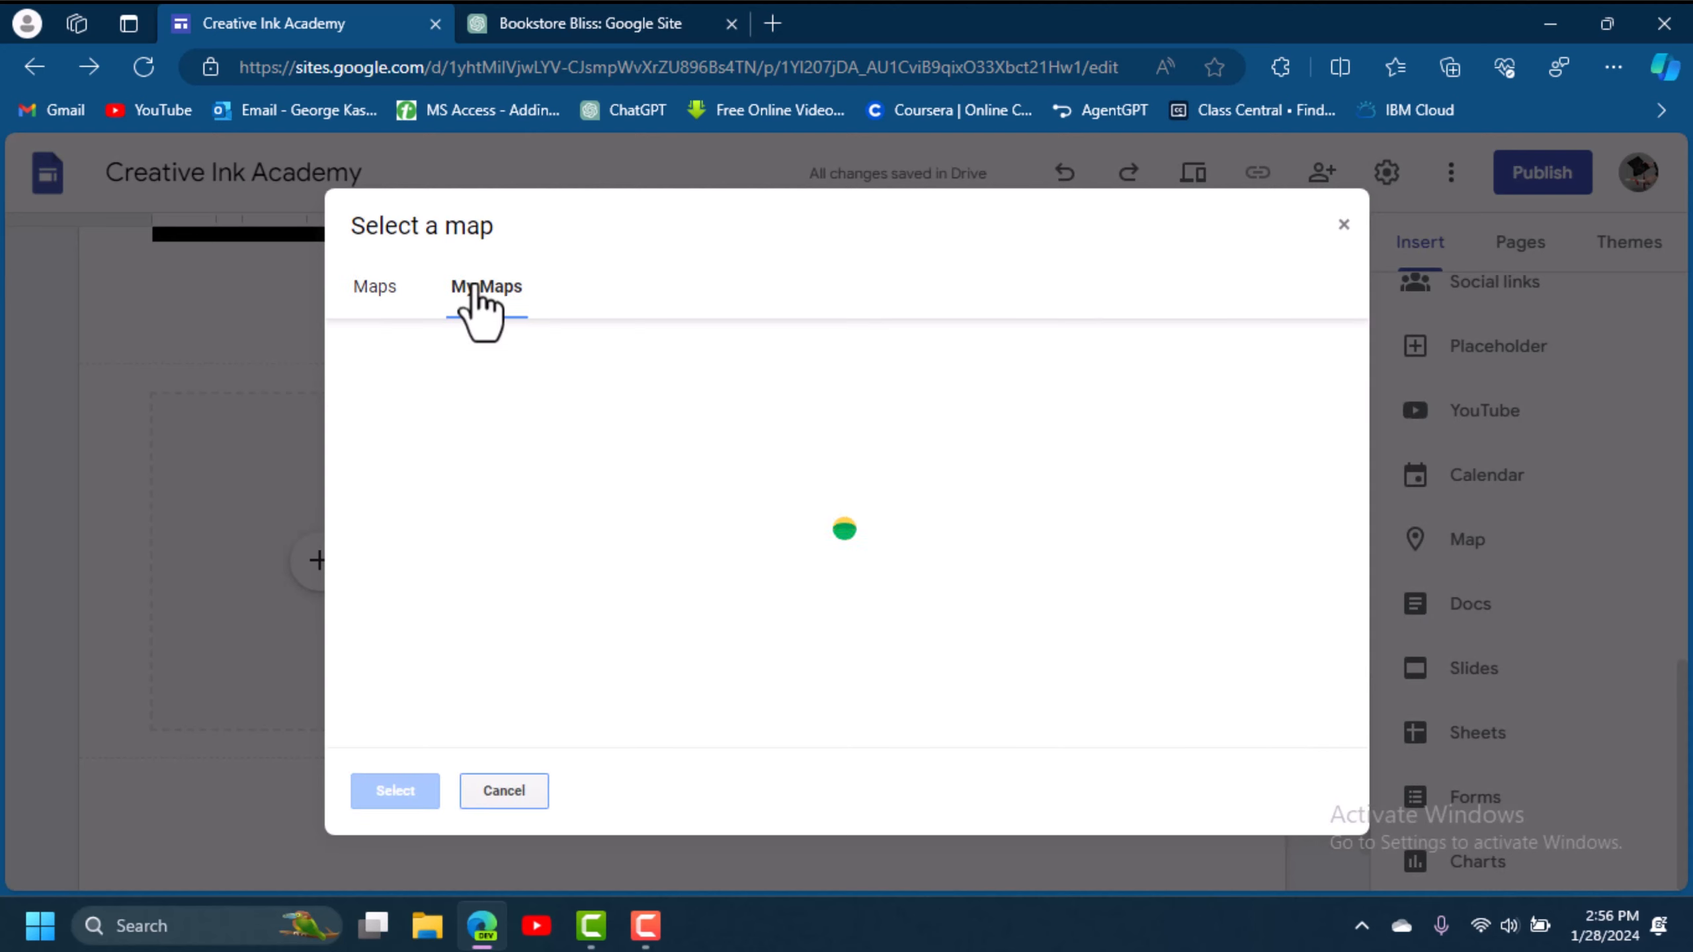
pyautogui.click(379, 291)
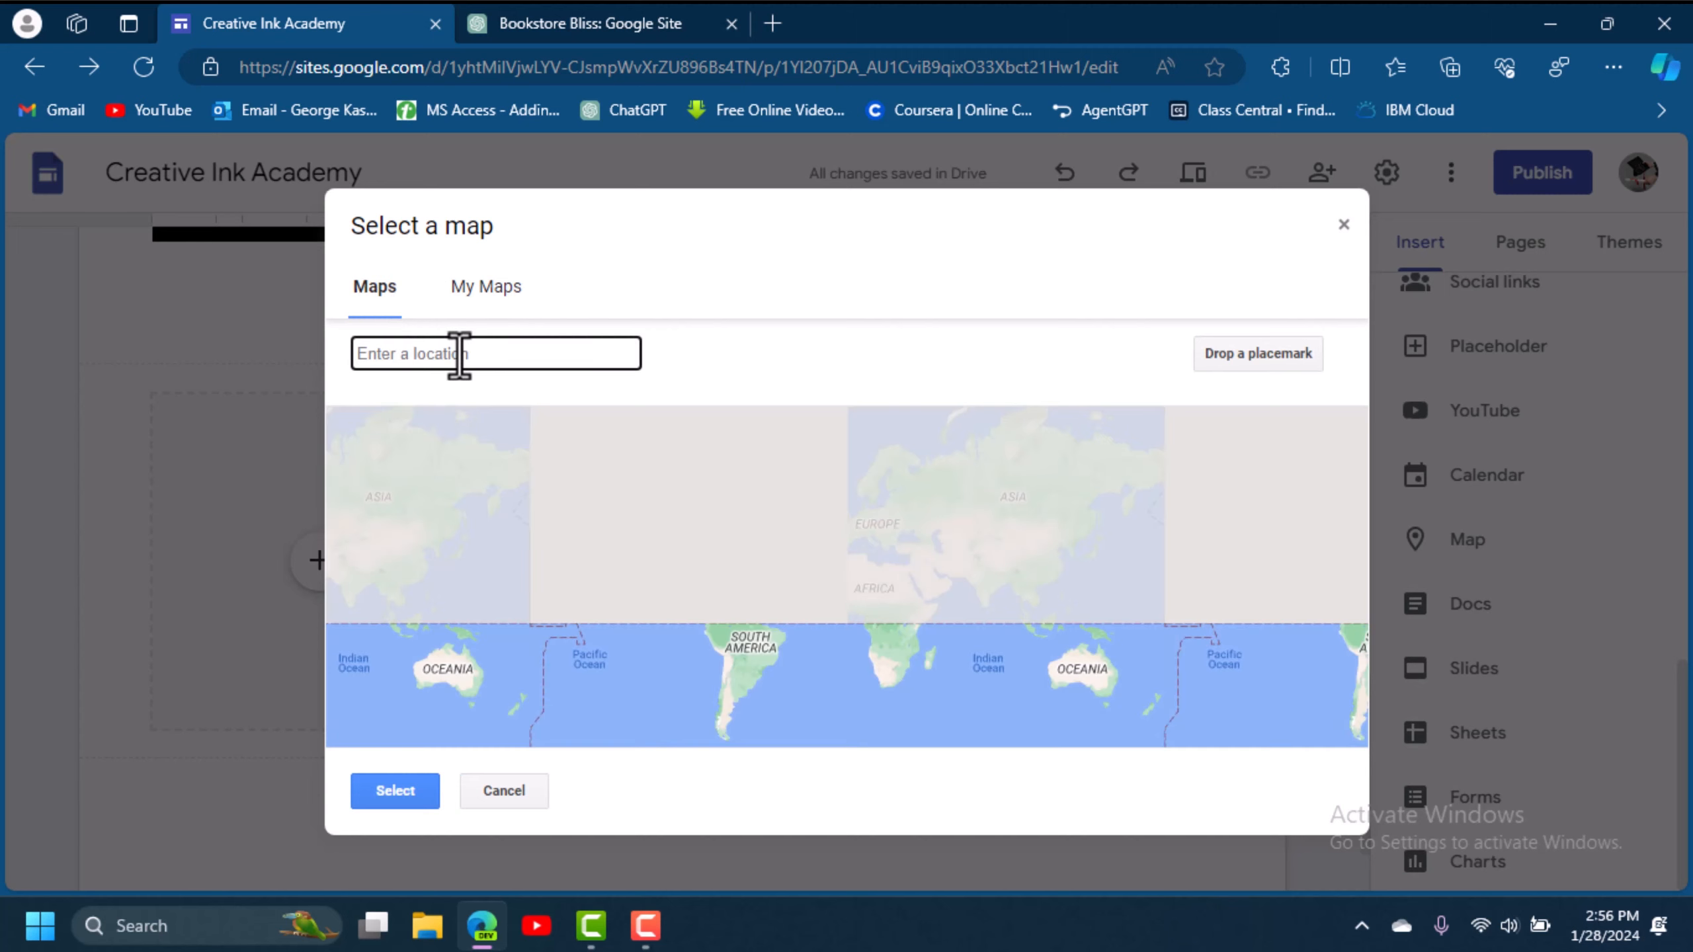
pyautogui.write('NEW')
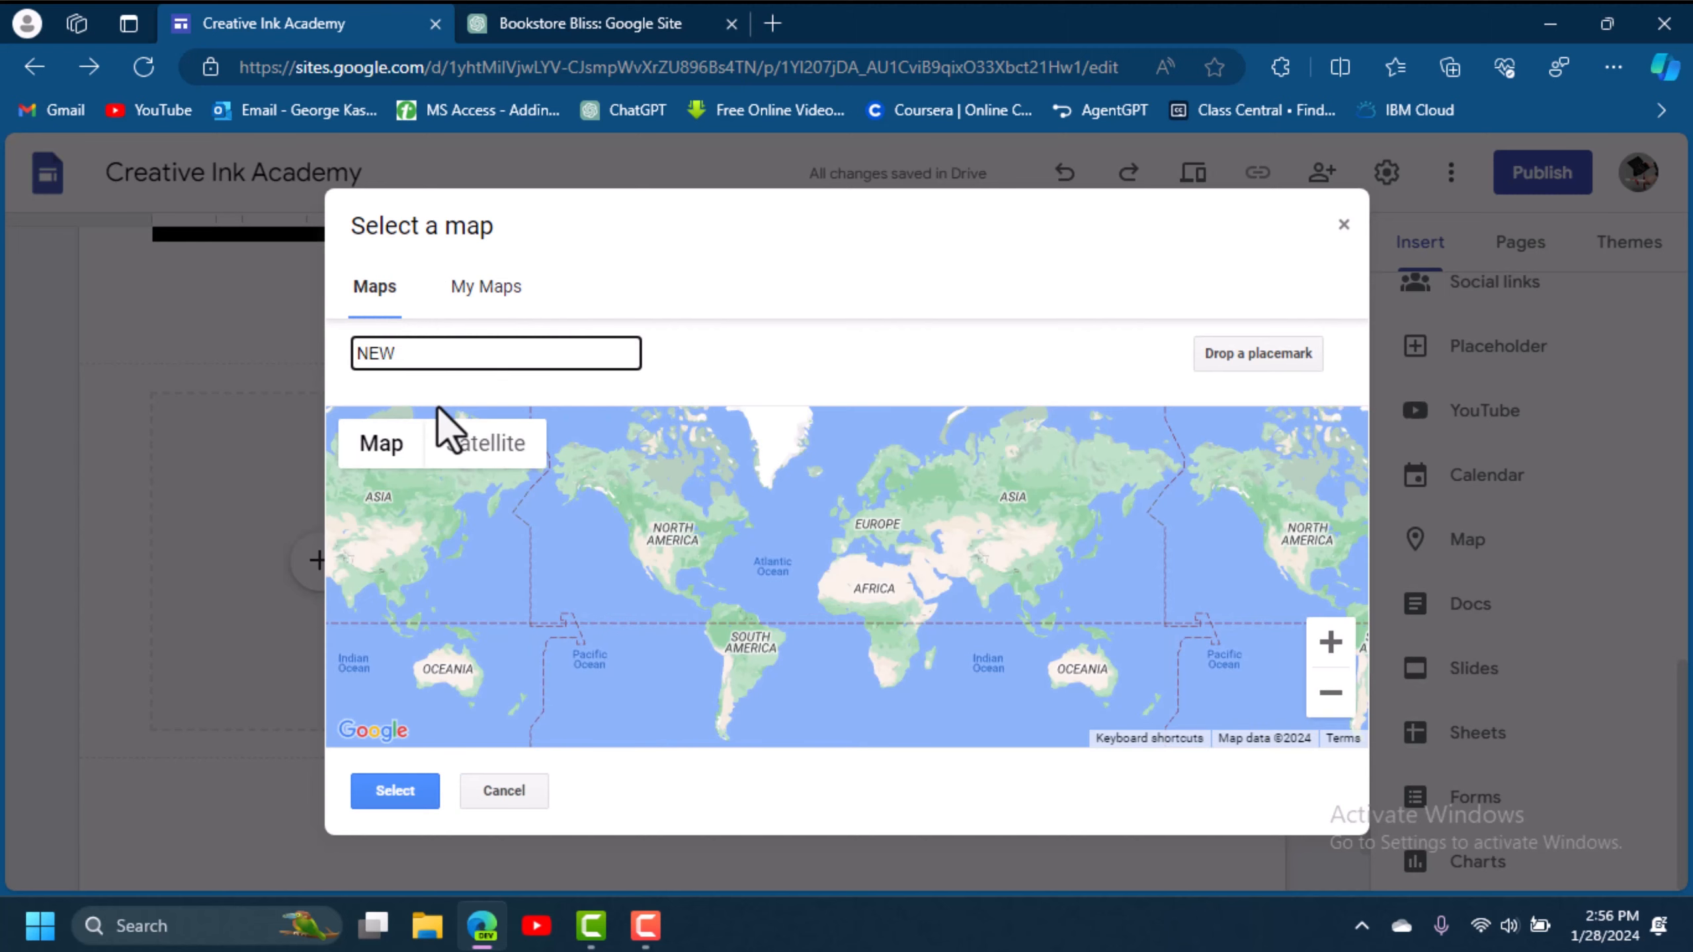
pyautogui.click(479, 461)
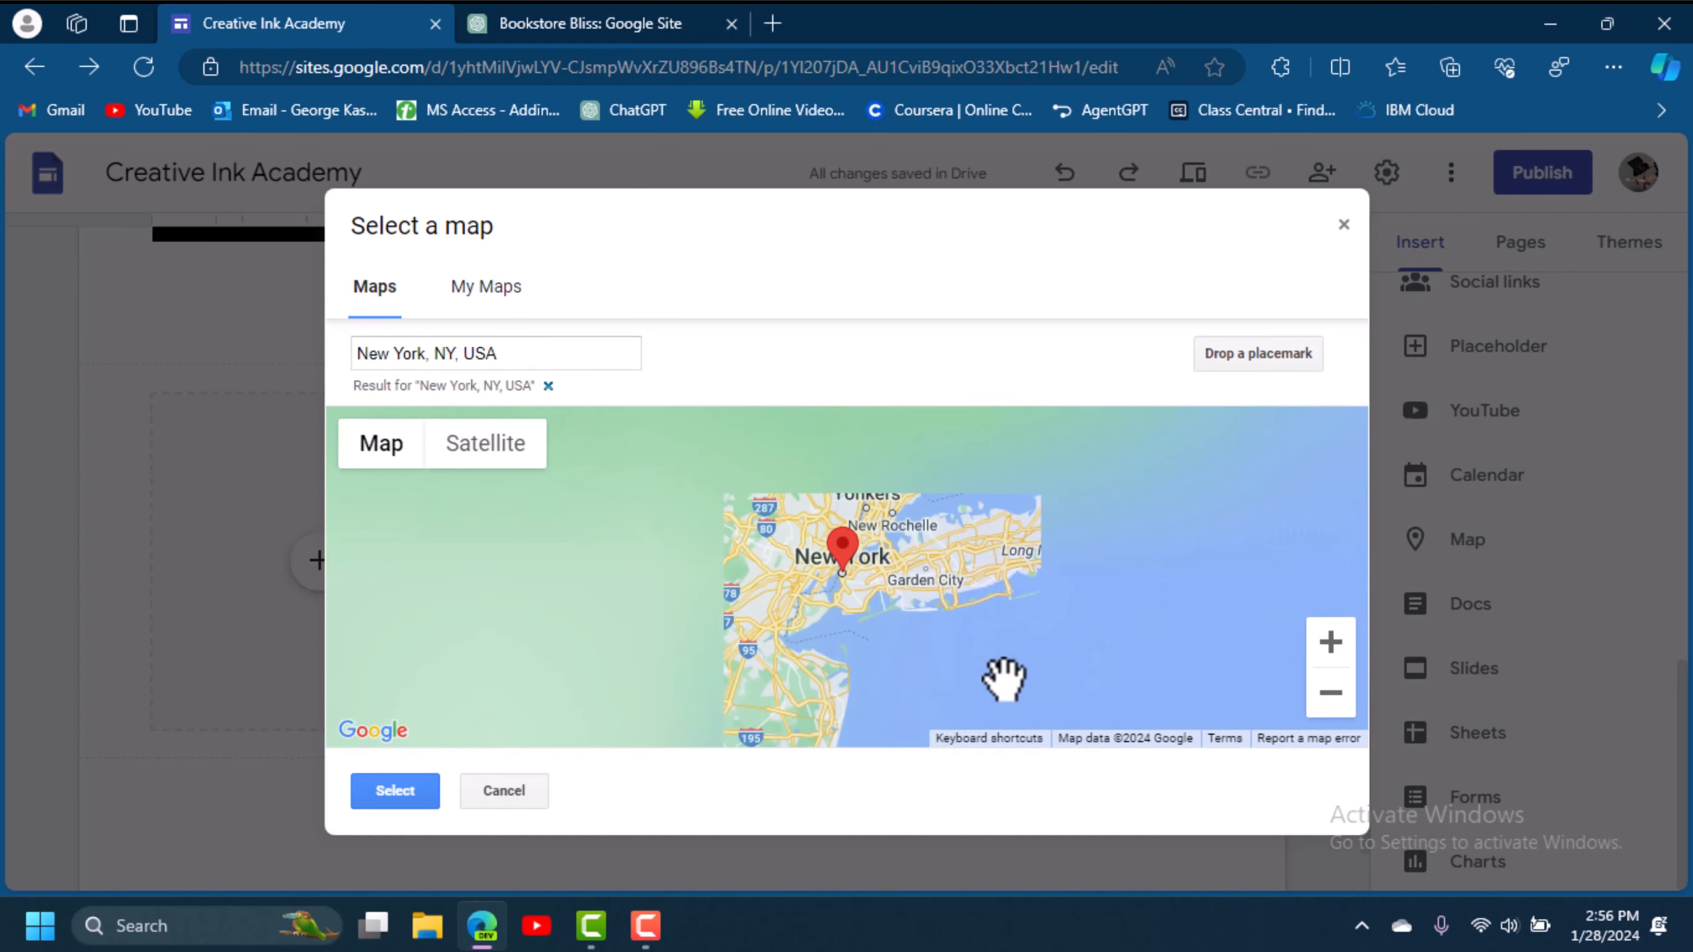
pyautogui.click(396, 790)
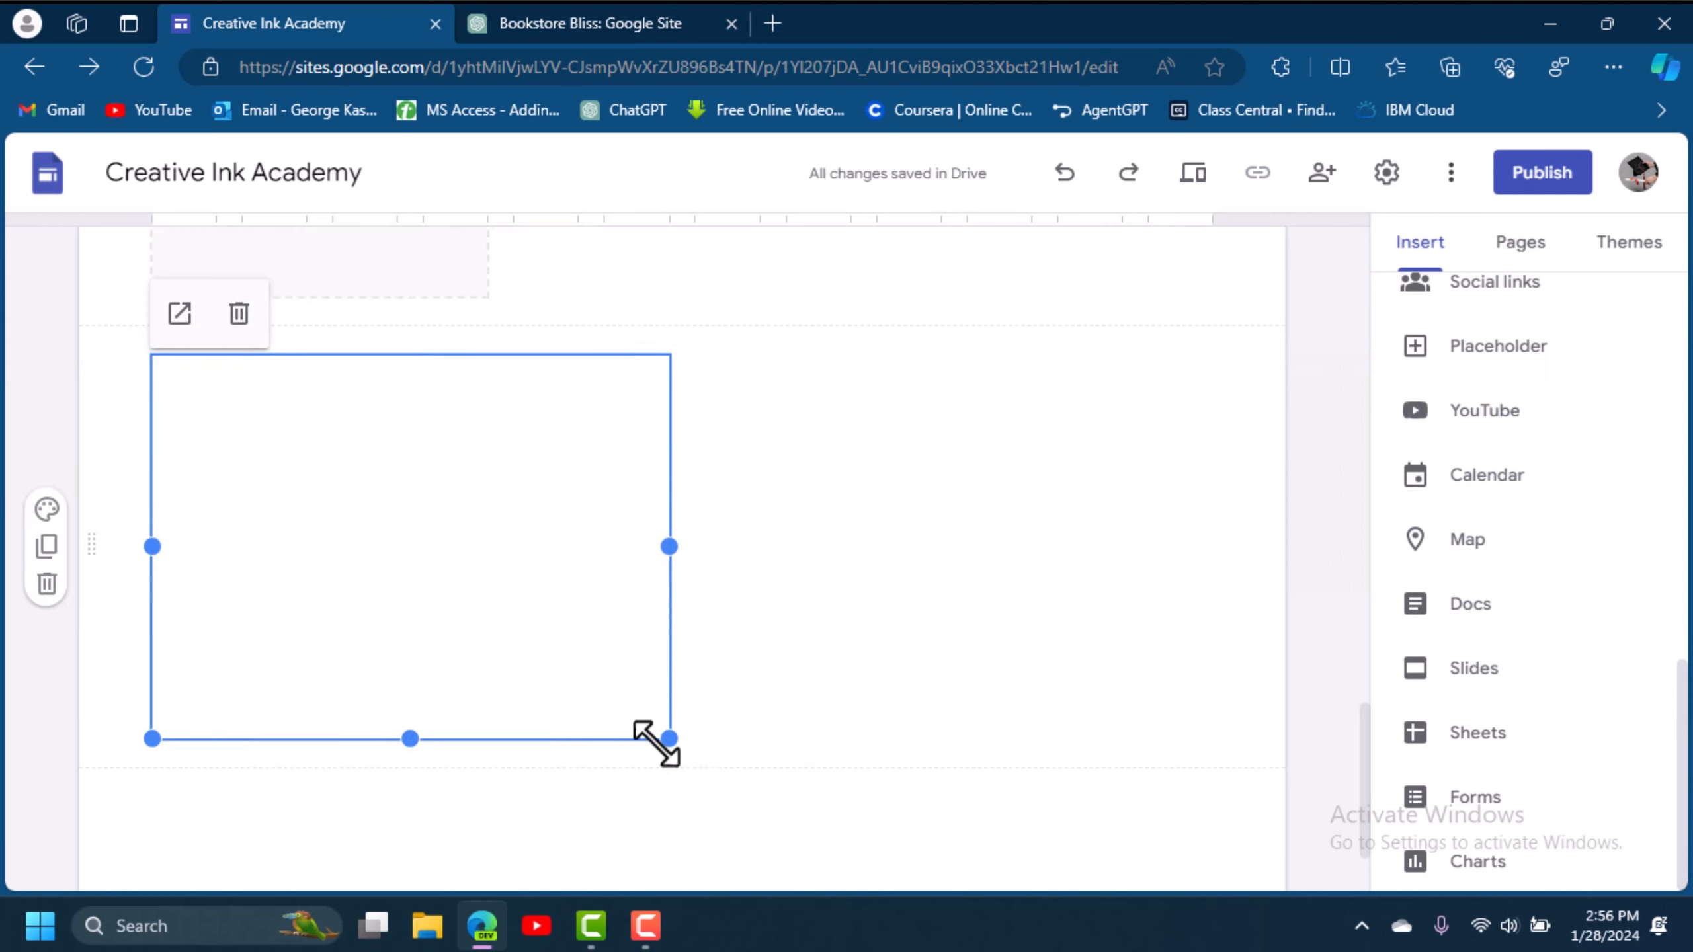
pyautogui.moveTo(669, 547); pyautogui.dragTo(1244, 601)
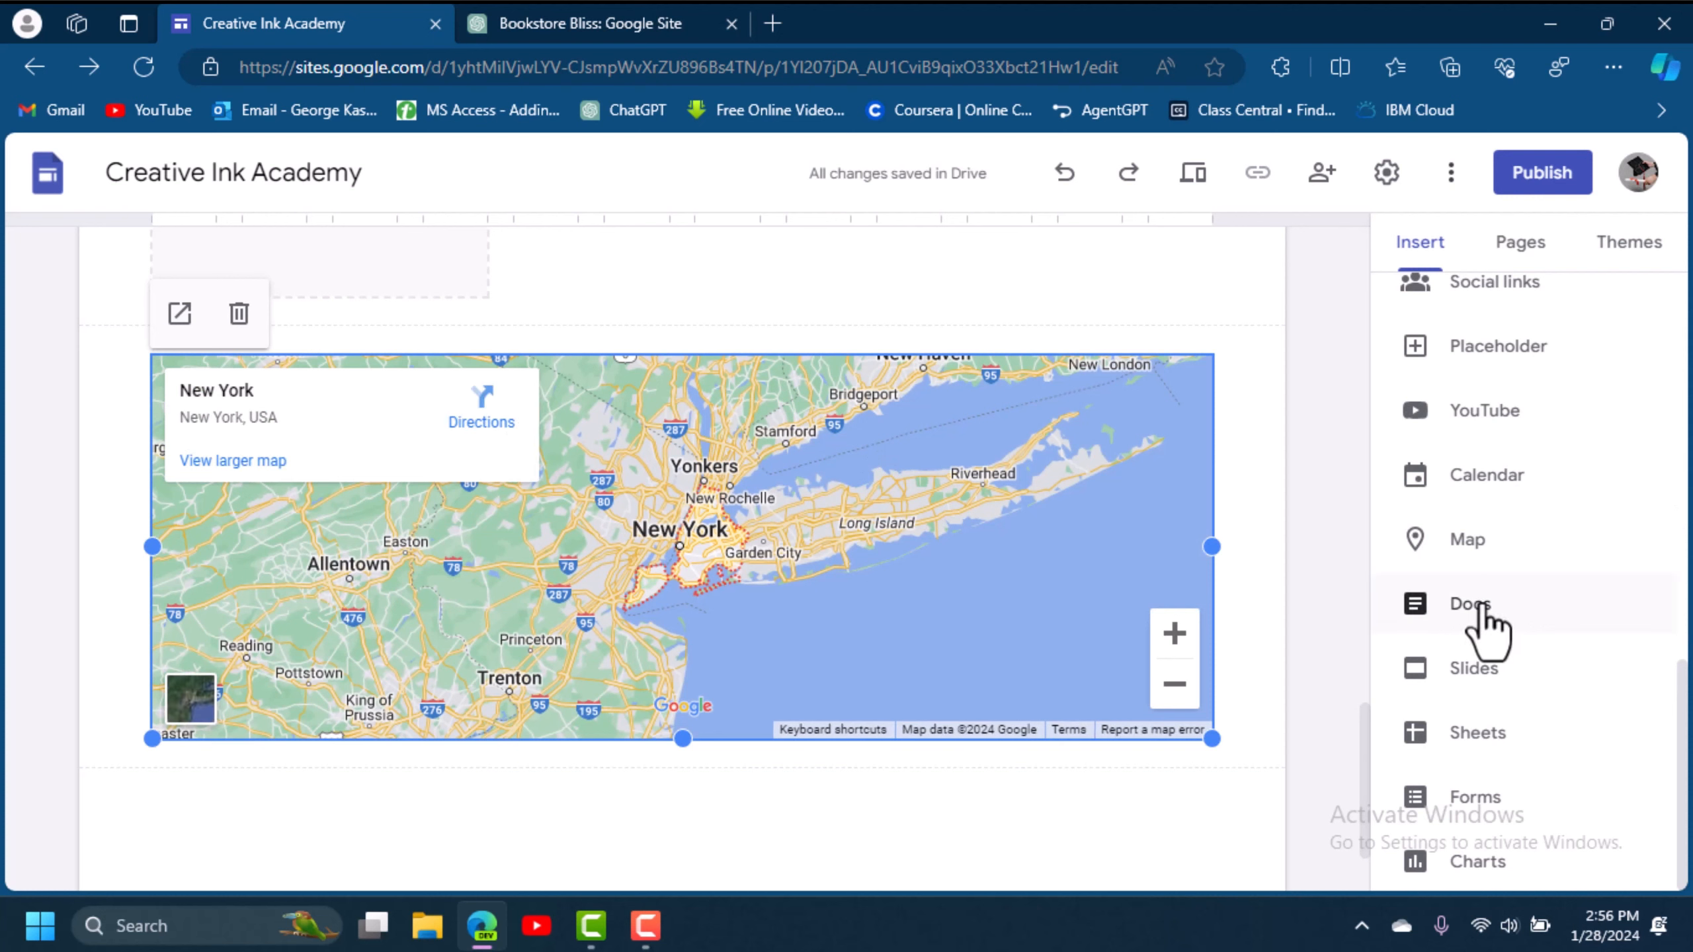
# Embed the Digital Literacy document in a new section below the New York map.
pyautogui.click(1489, 630)
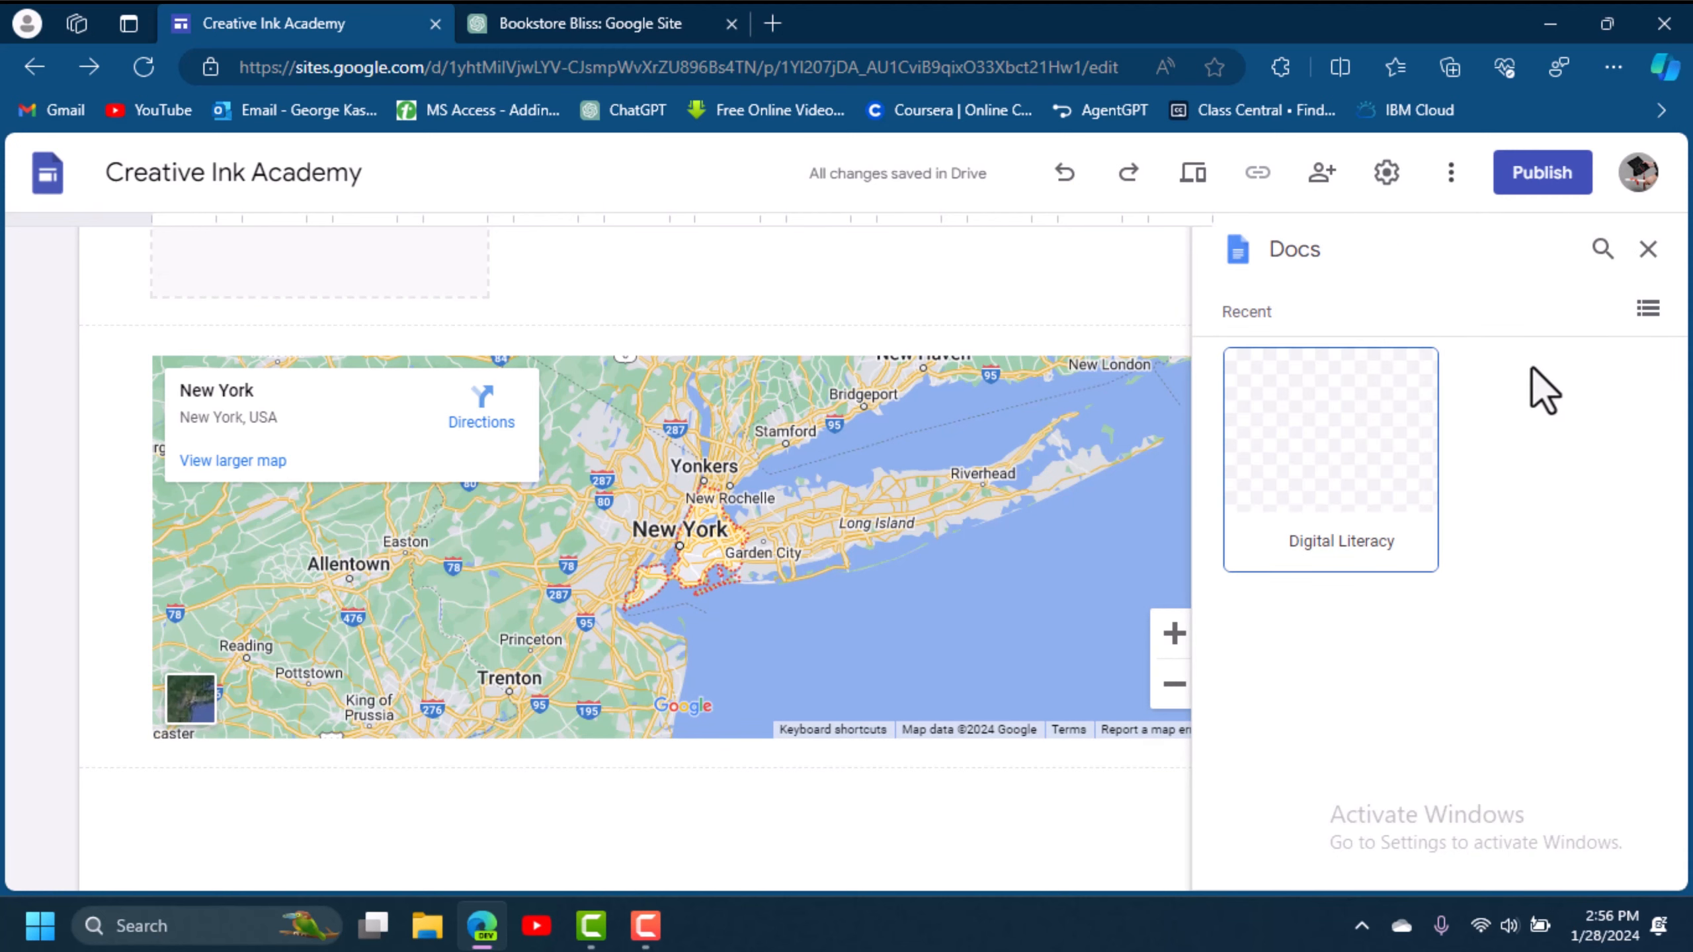
pyautogui.click(1333, 470)
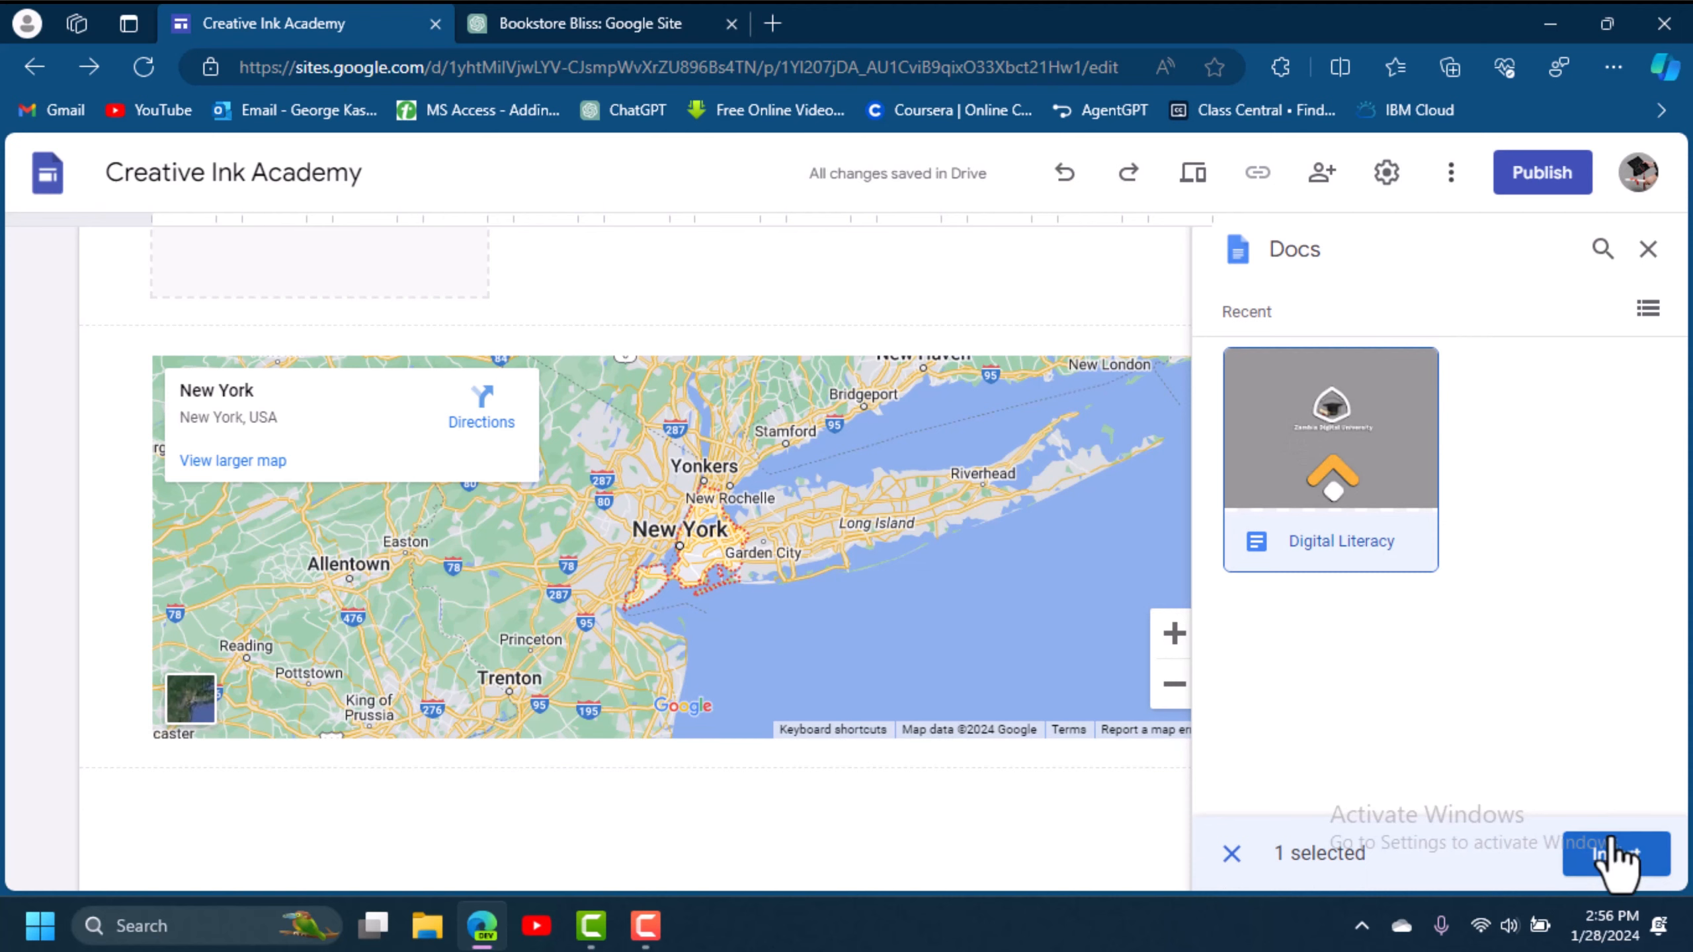
pyautogui.click(1615, 862)
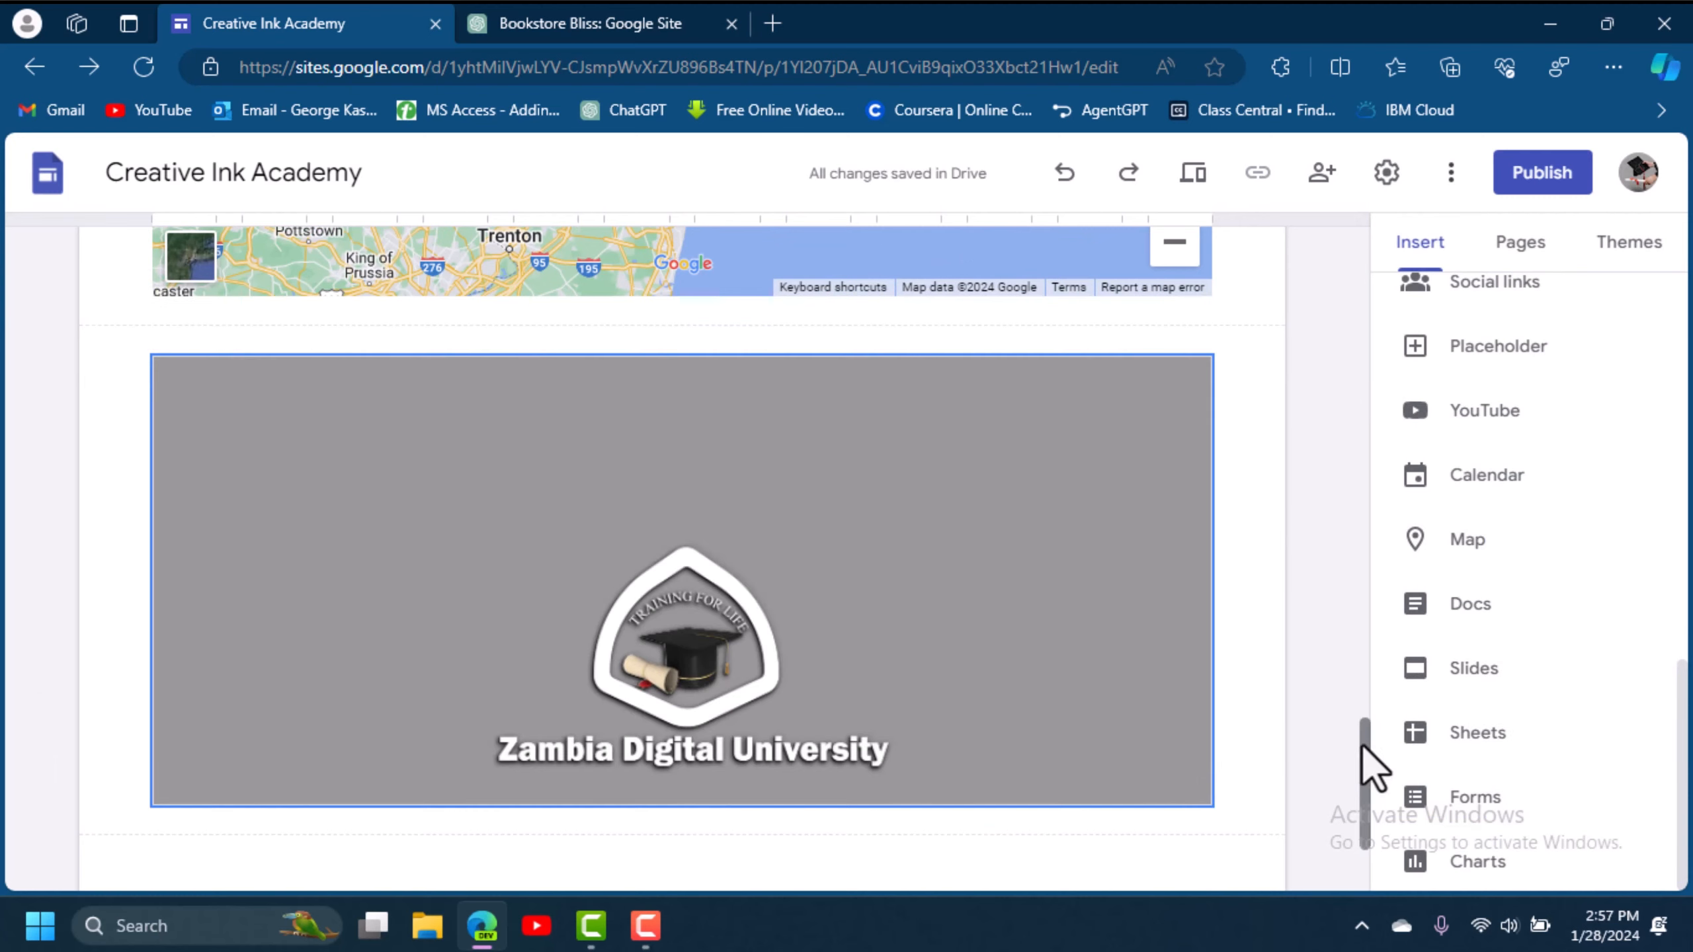
pyautogui.scroll(-2, 1364, 798)
pyautogui.scroll(-1, 1364, 798)
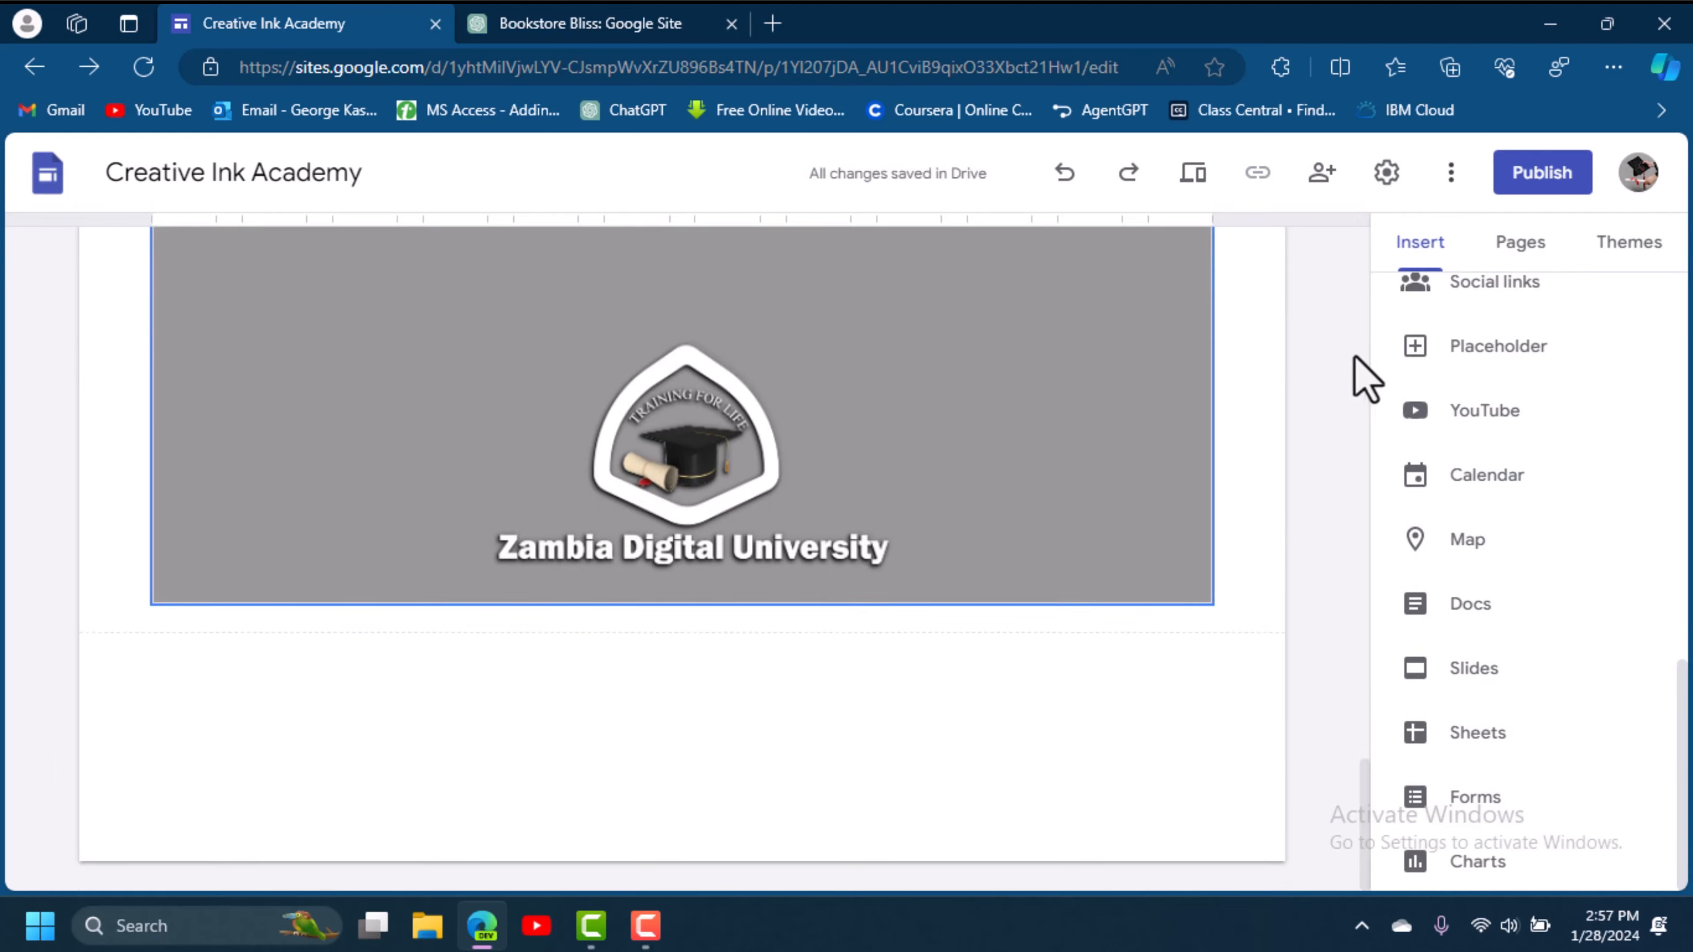
# Add a new page named About to the site.
pyautogui.click(1520, 256)
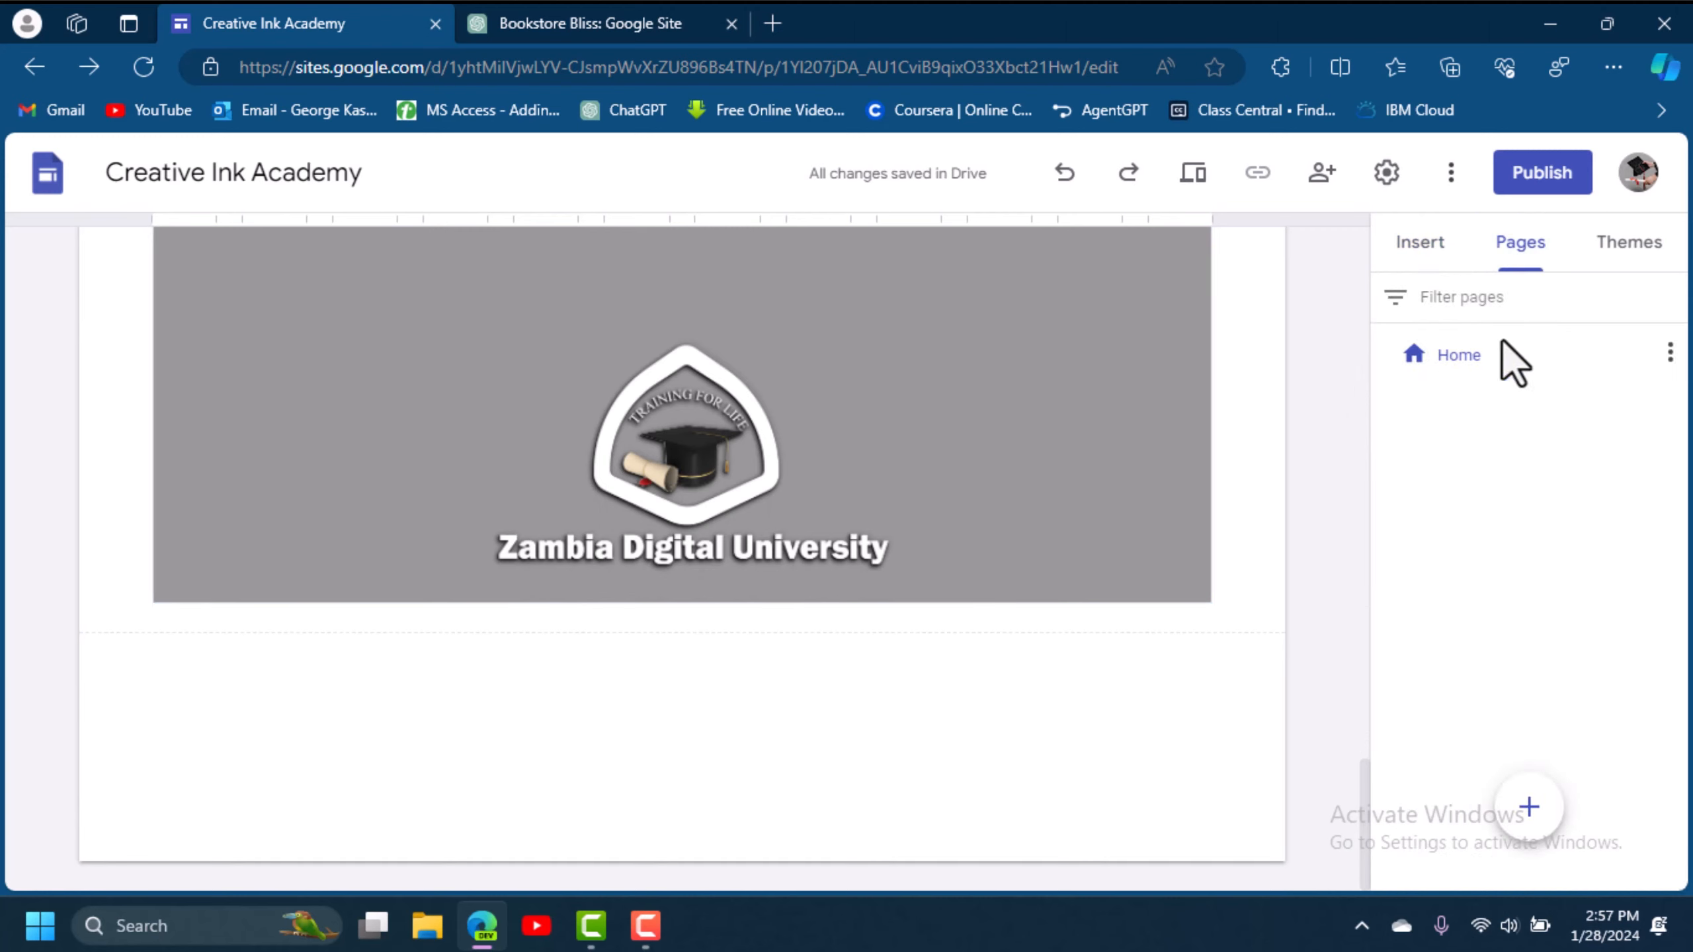
pyautogui.moveTo(1529, 810)
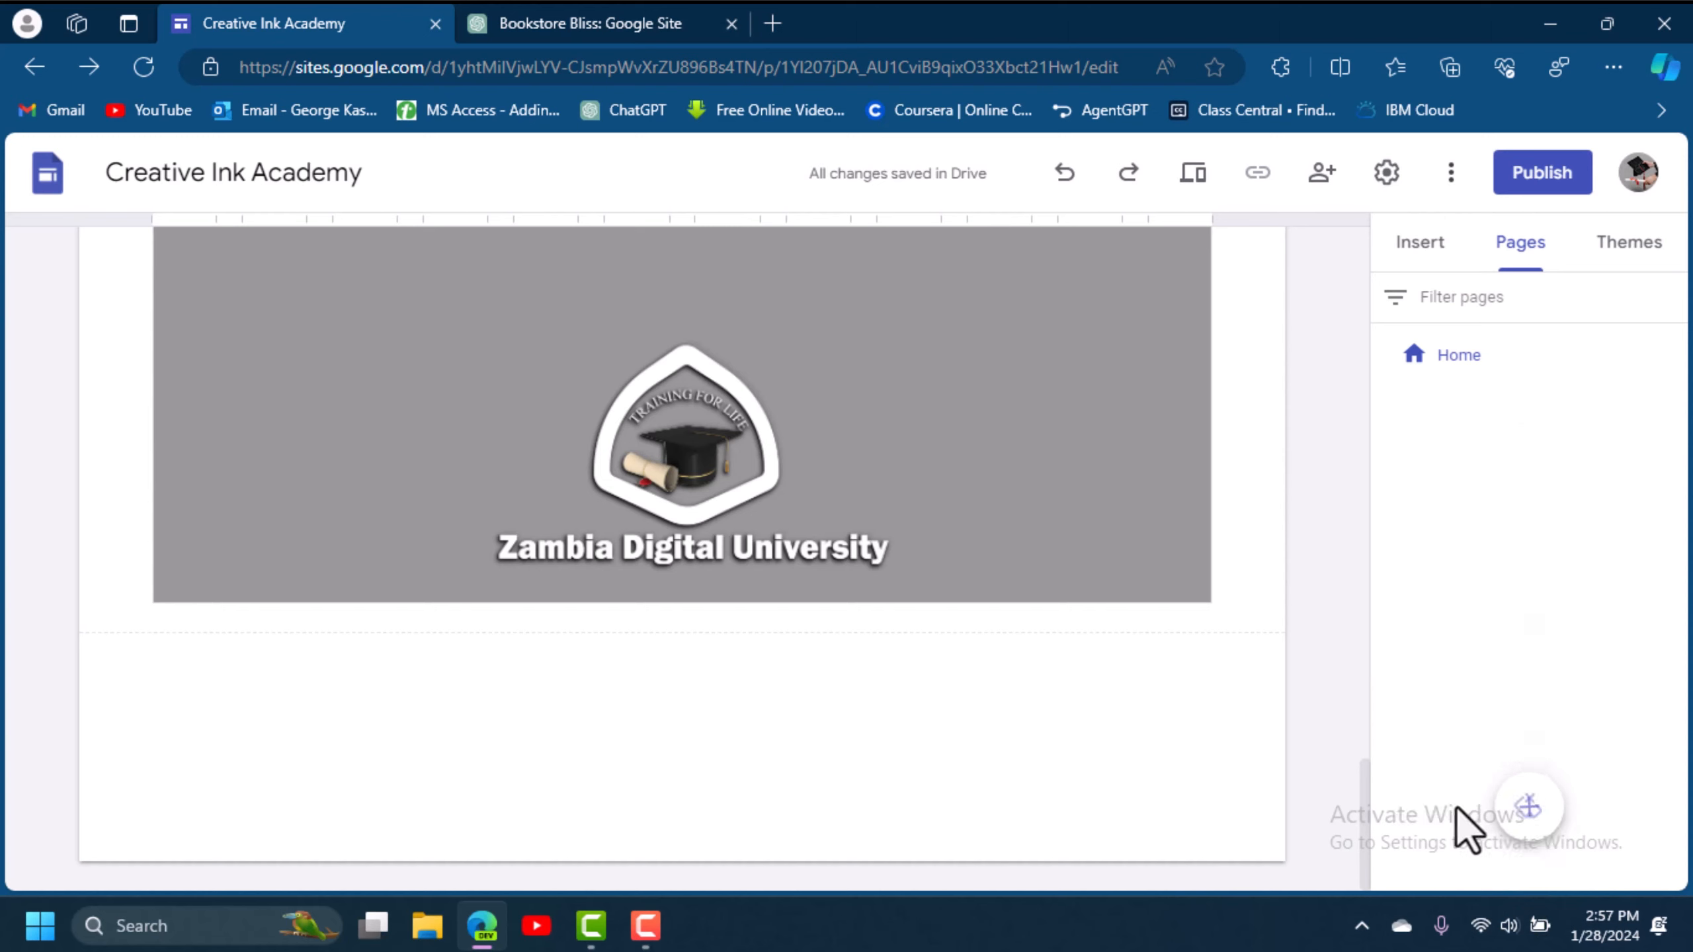
pyautogui.click(1532, 818)
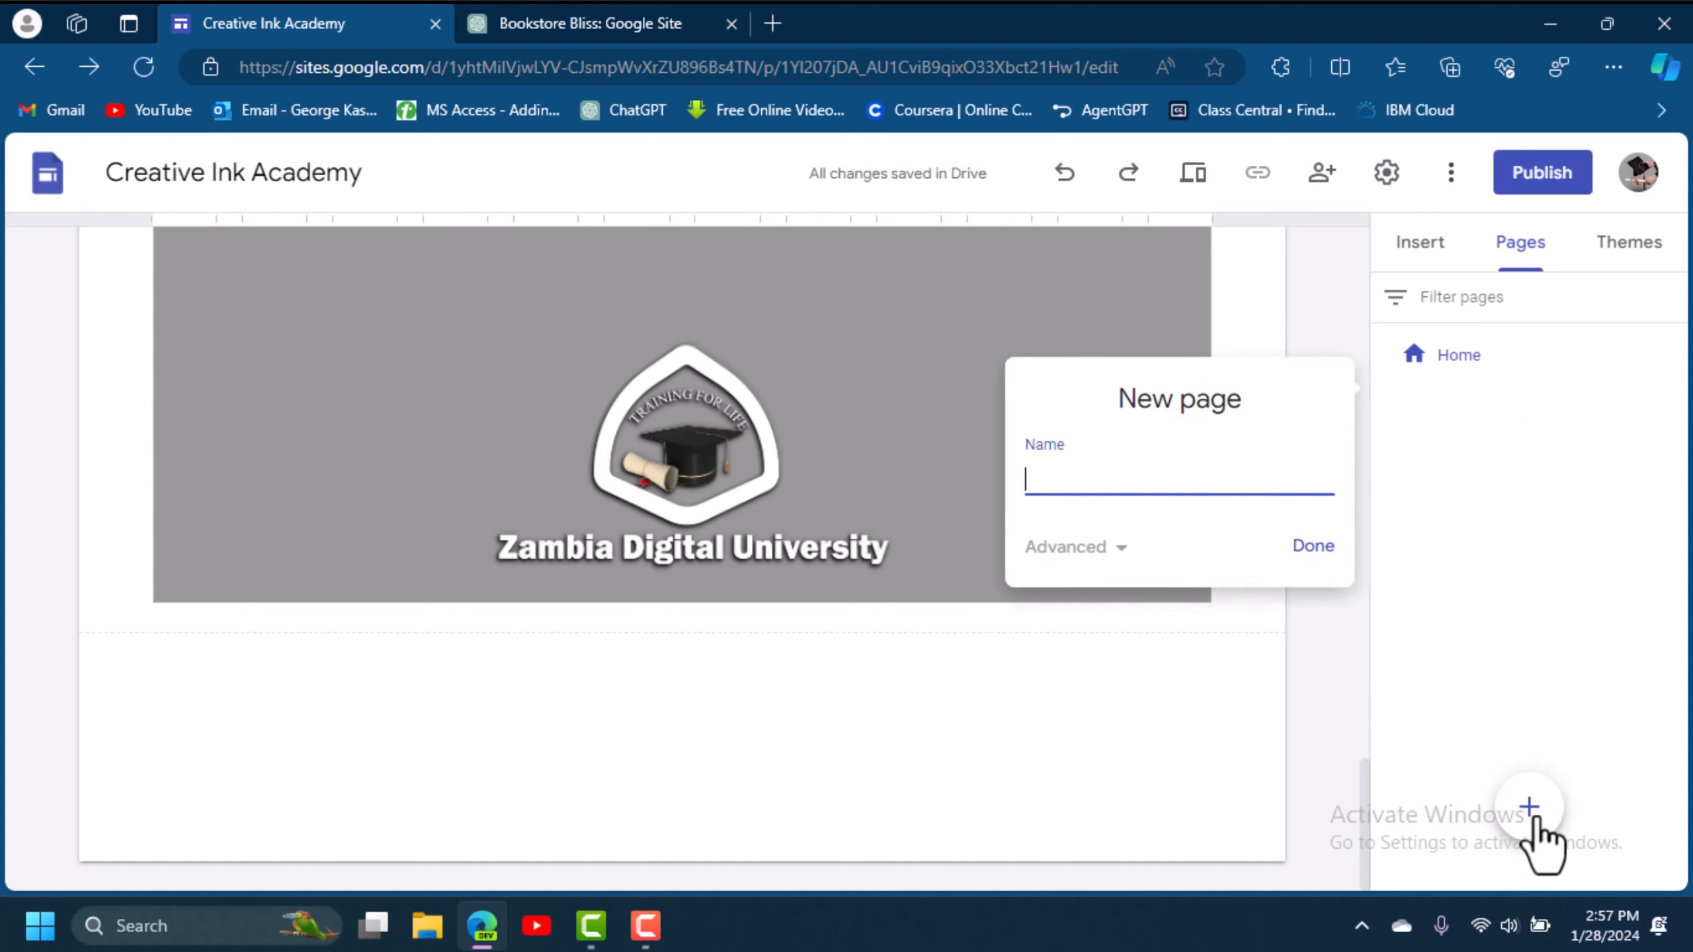
pyautogui.write('About')
pyautogui.click(1314, 545)
# Add two more pages to the site, named Contact and Learn.
pyautogui.moveTo(1518, 824)
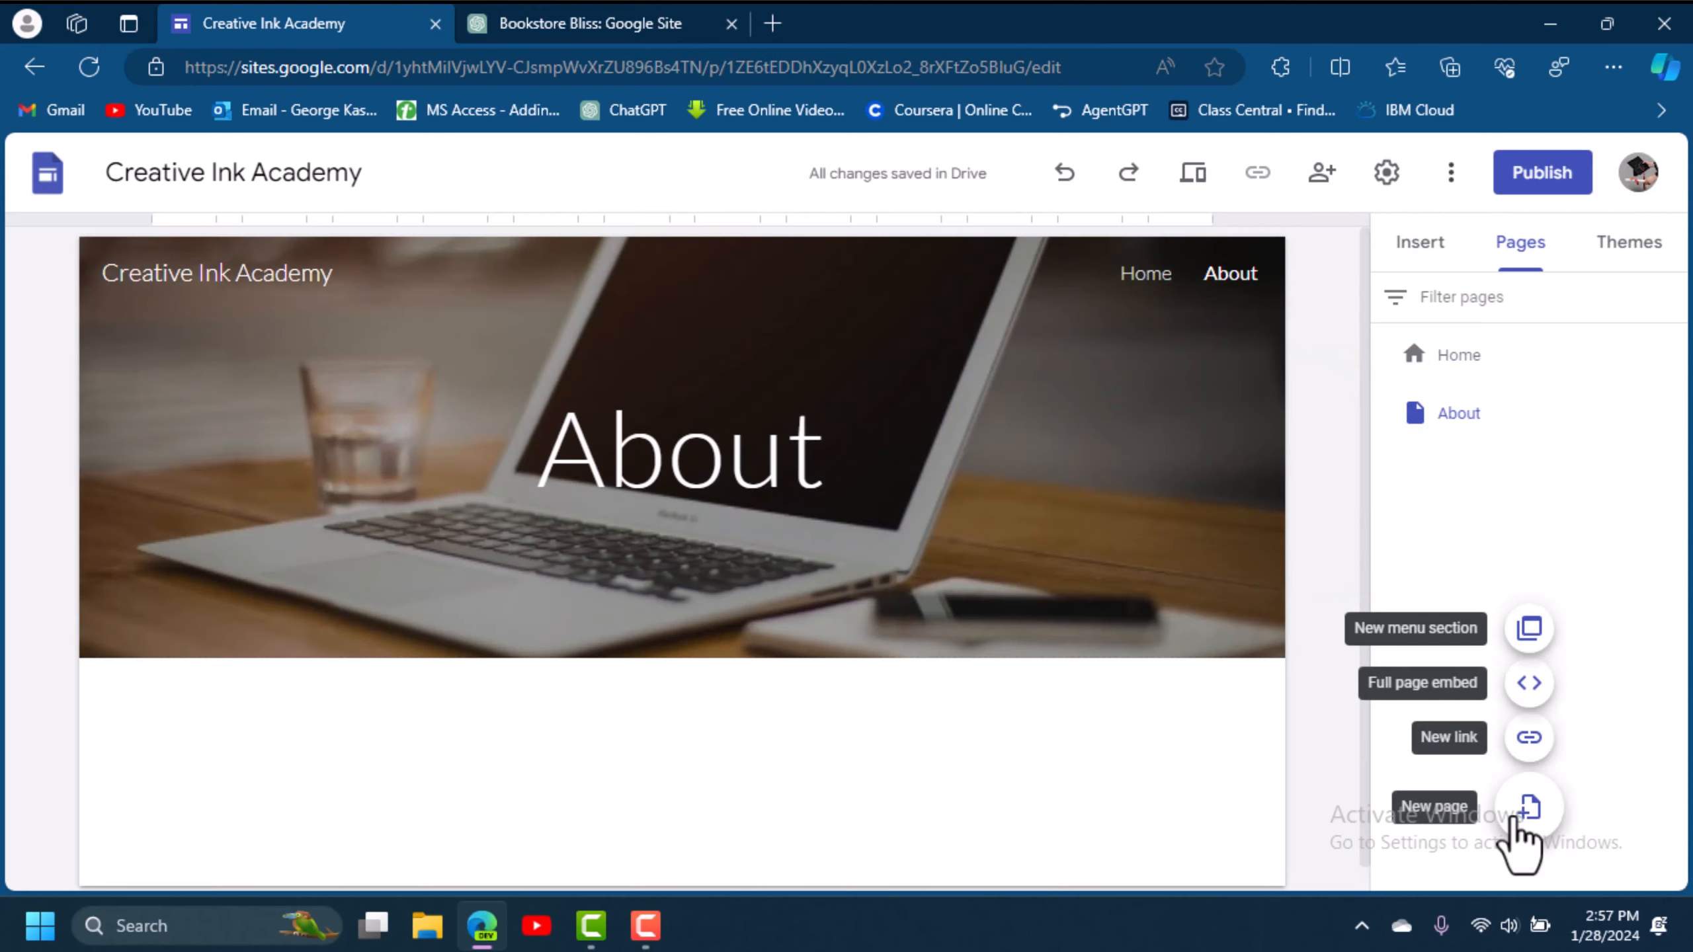
pyautogui.click(1529, 808)
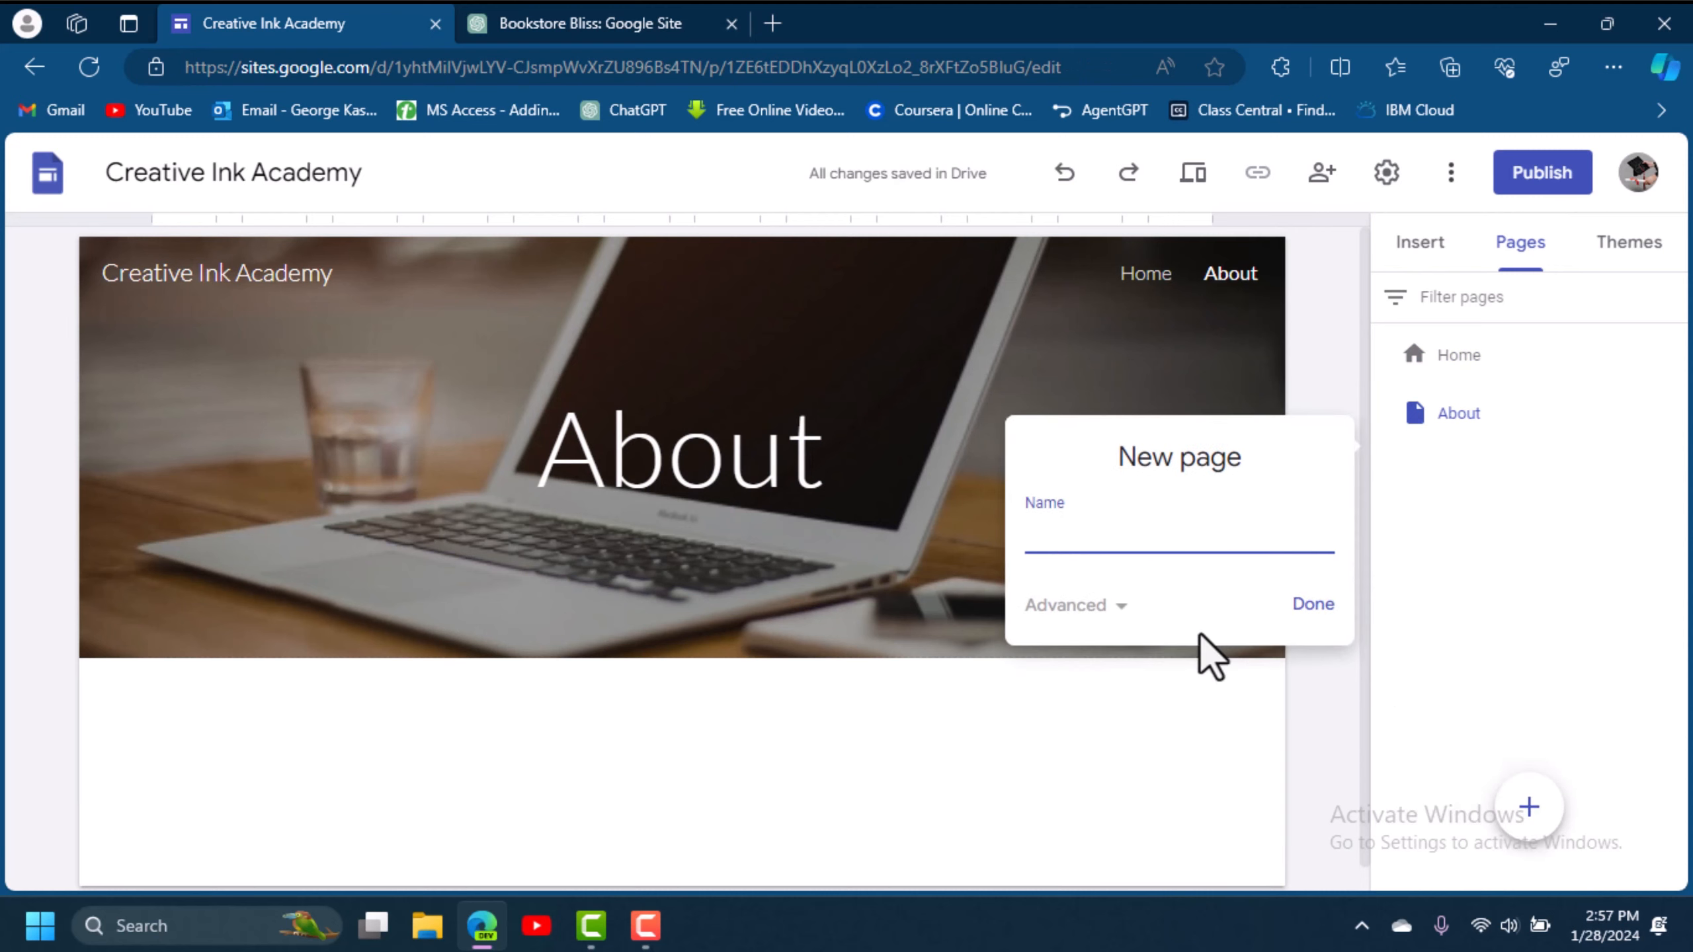
pyautogui.write('Contact')
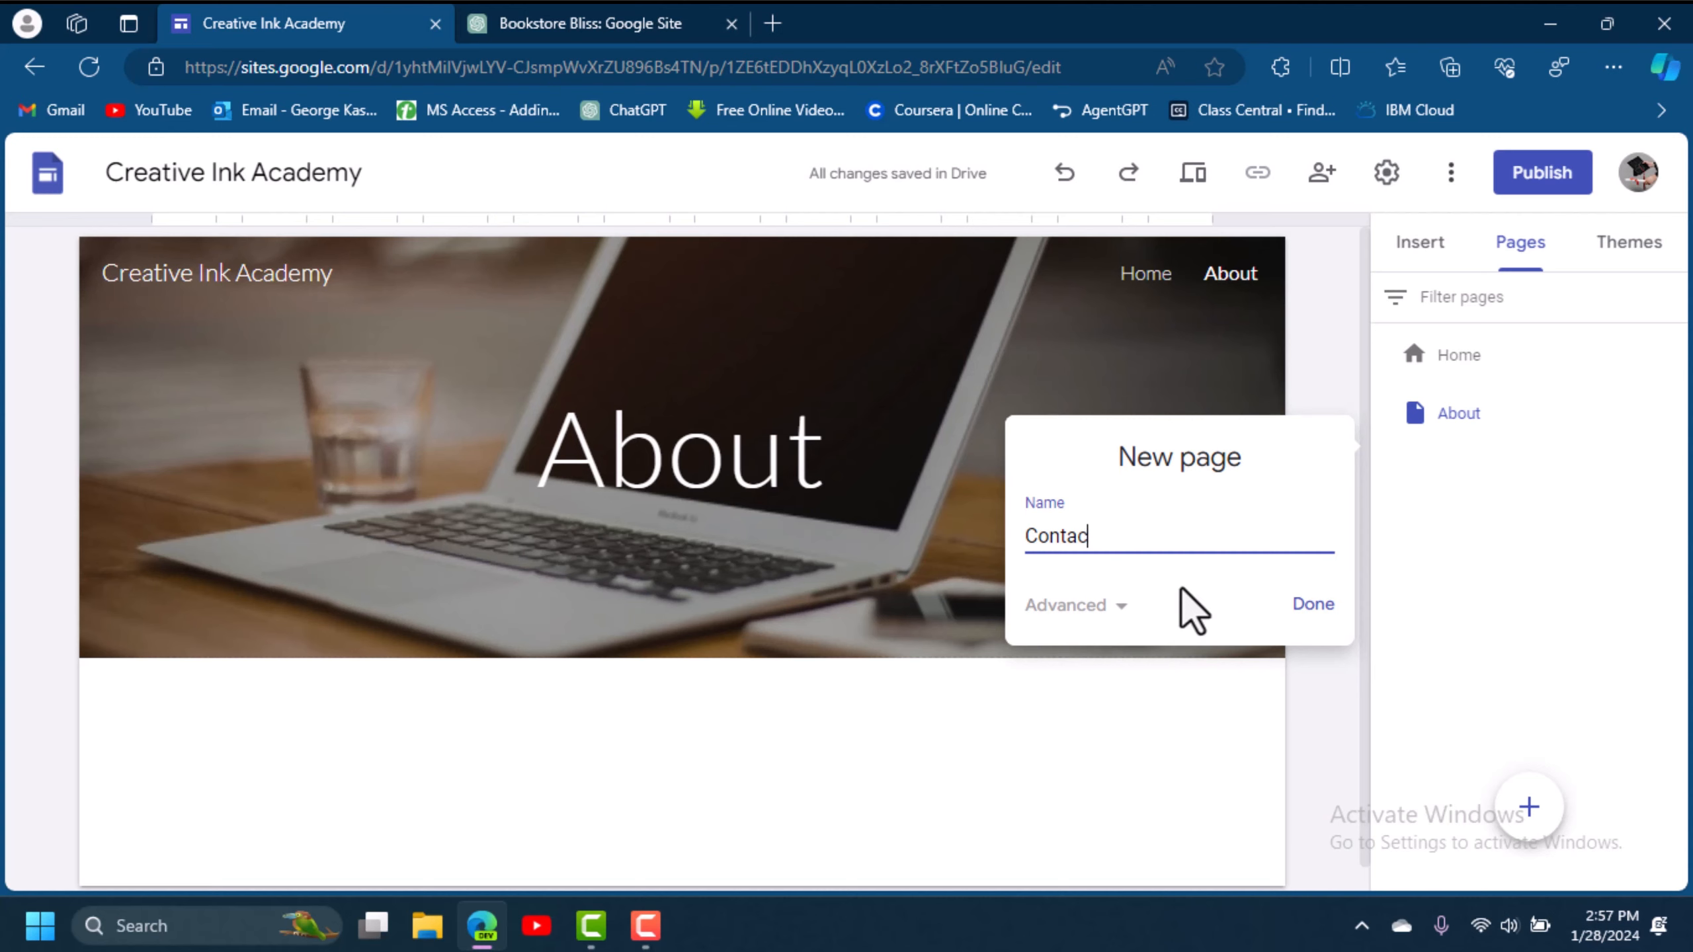
pyautogui.click(1320, 612)
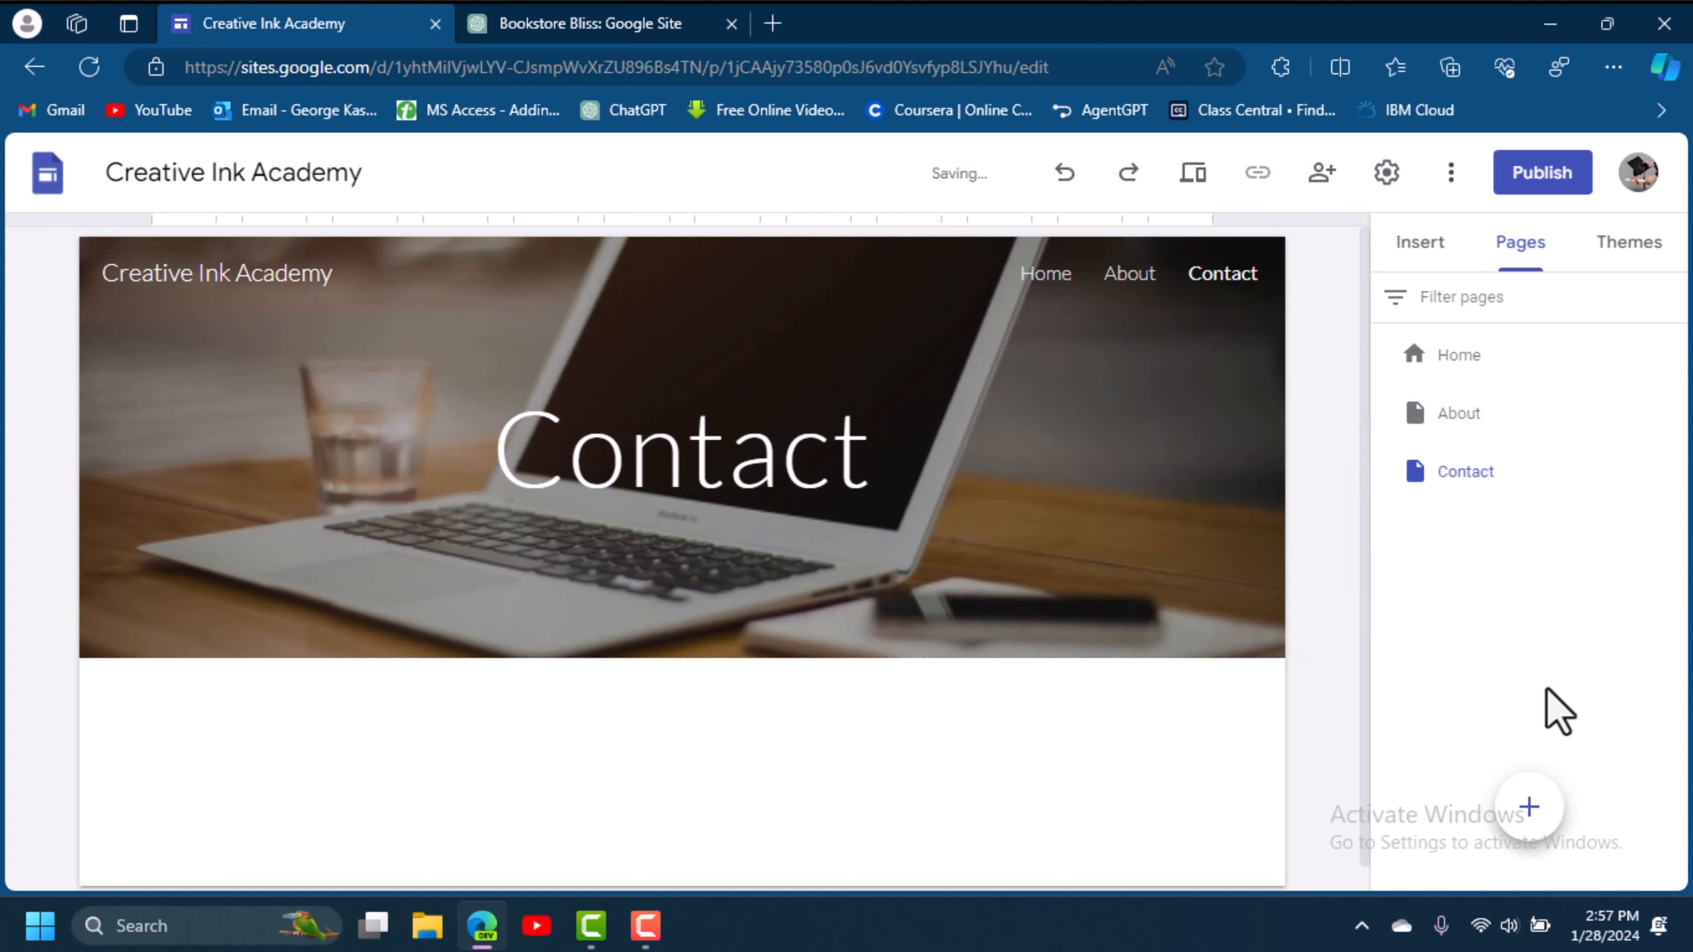
pyautogui.click(1528, 808)
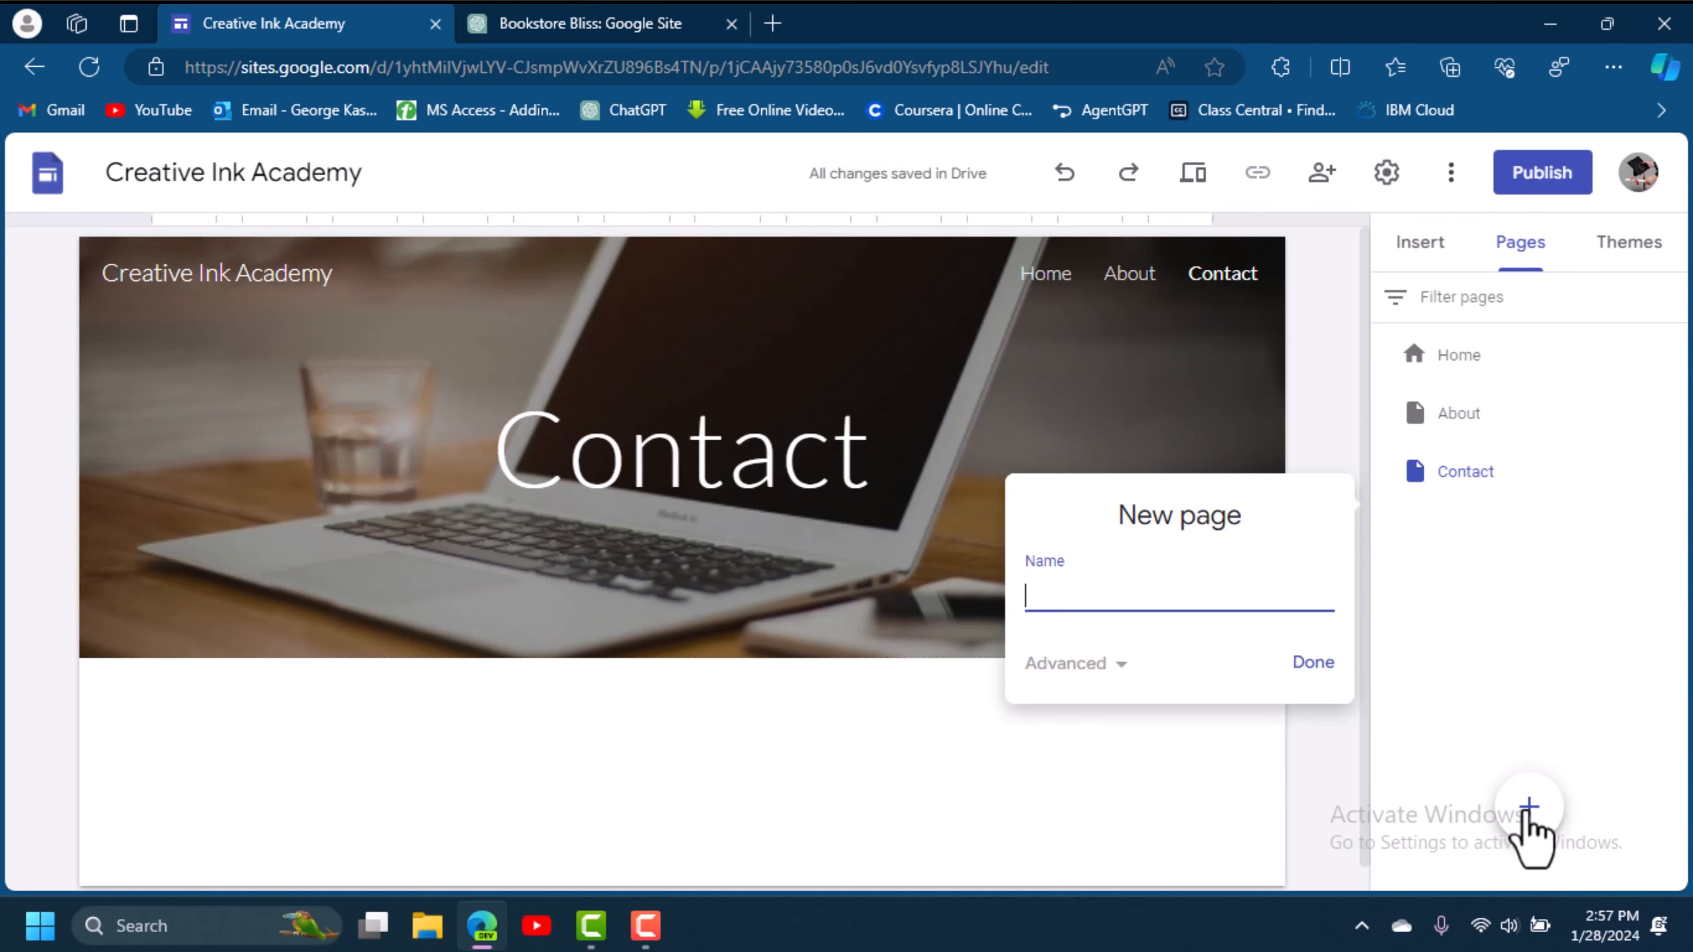
pyautogui.write('Learn')
pyautogui.click(1308, 674)
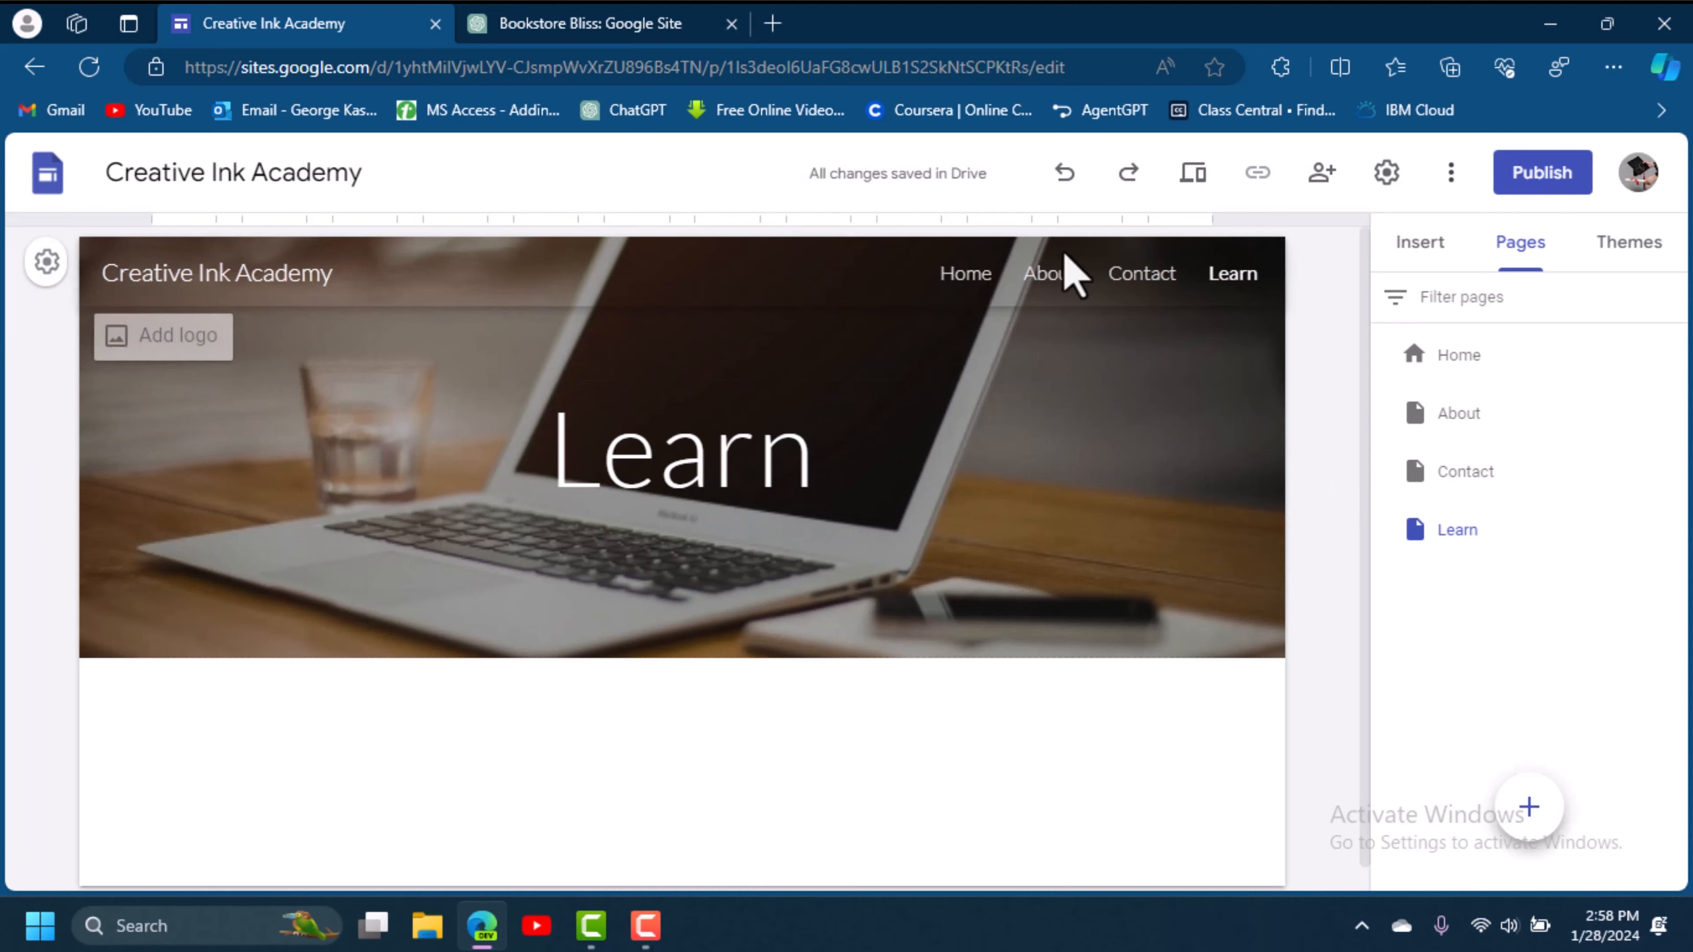
# Delete the empty placeholder section between the calendar and the New York map on the Home page.
pyautogui.click(966, 274)
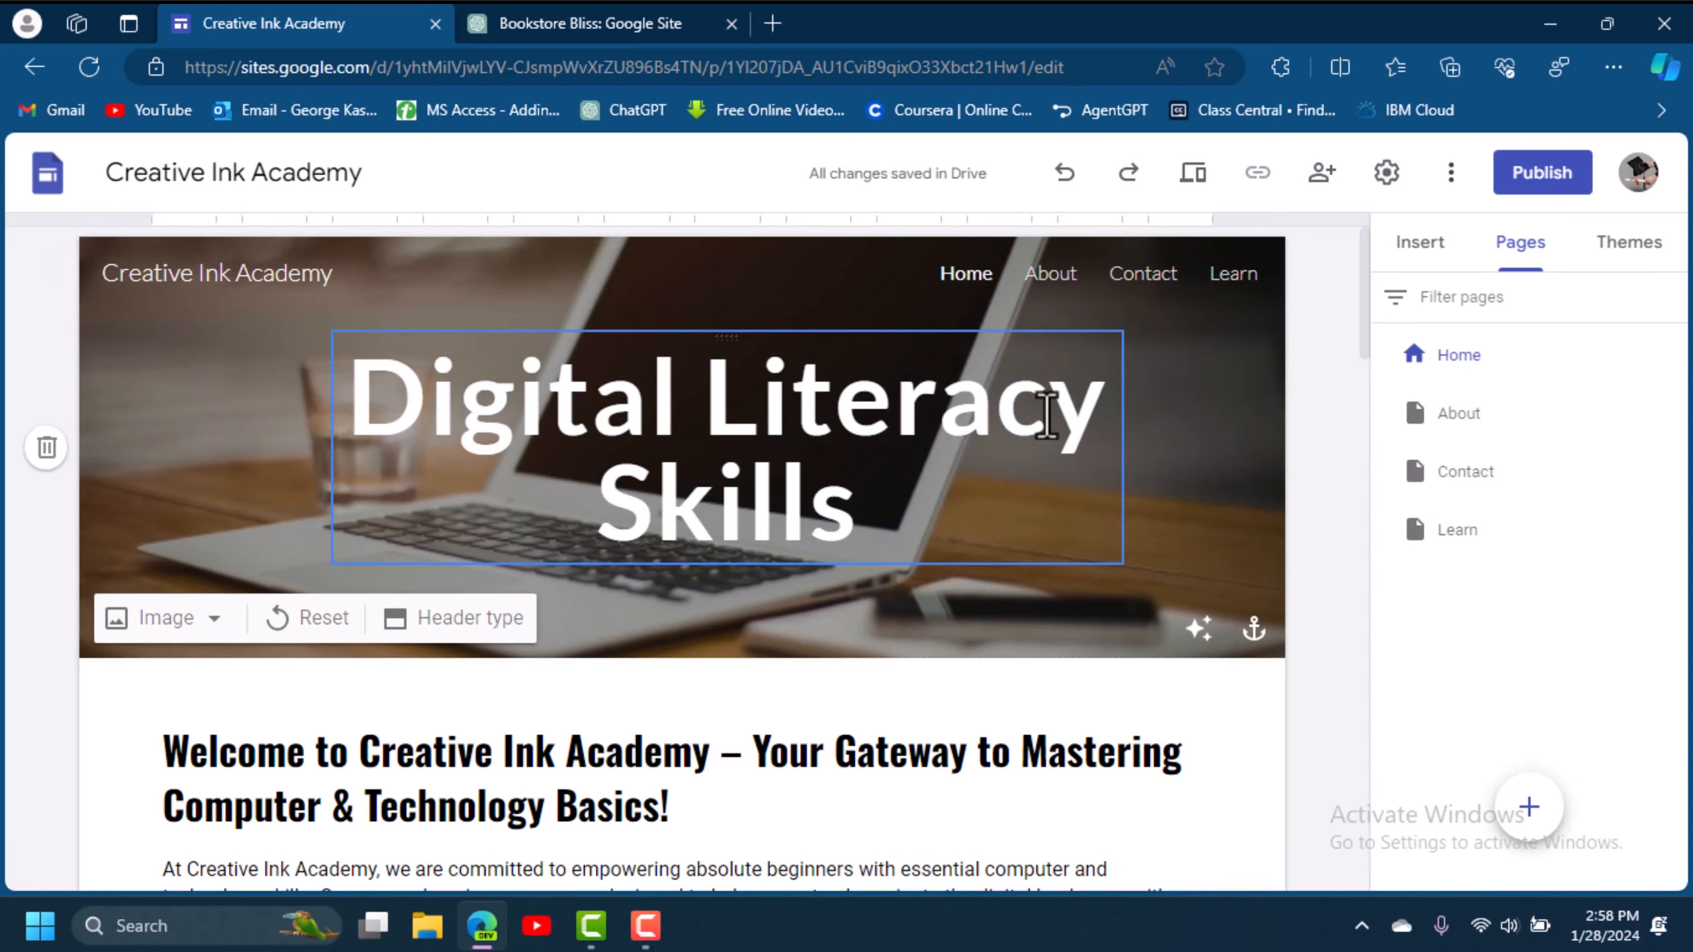
pyautogui.moveTo(1365, 294); pyautogui.dragTo(1361, 600)
pyautogui.moveTo(586, 548)
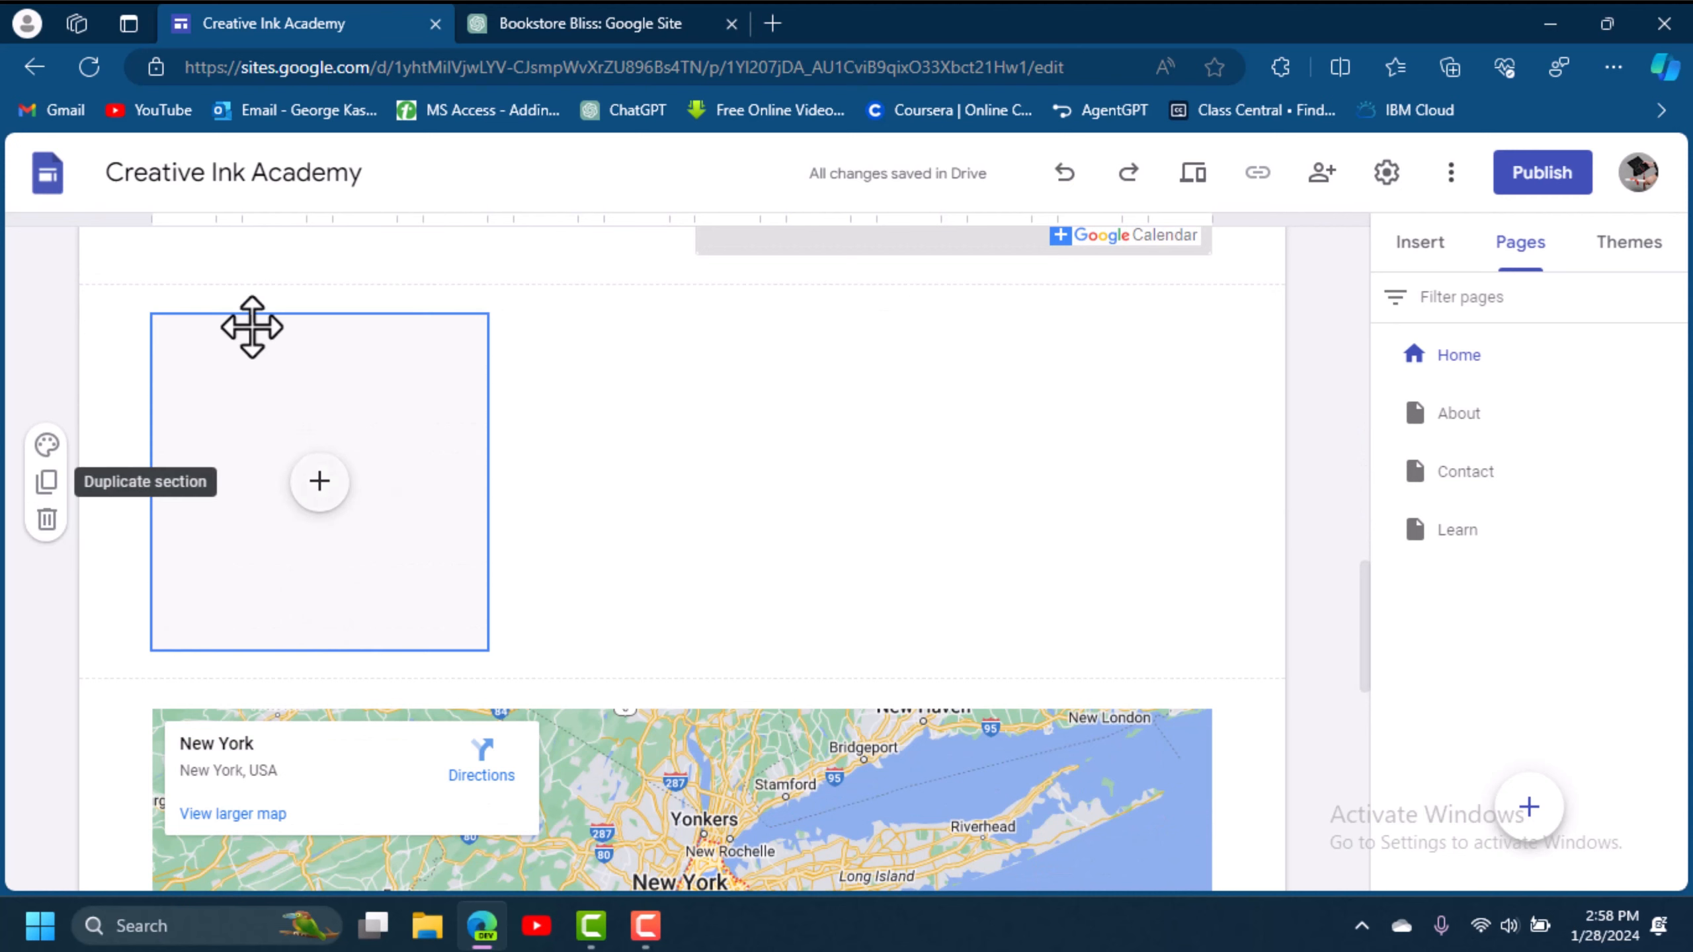
pyautogui.click(47, 521)
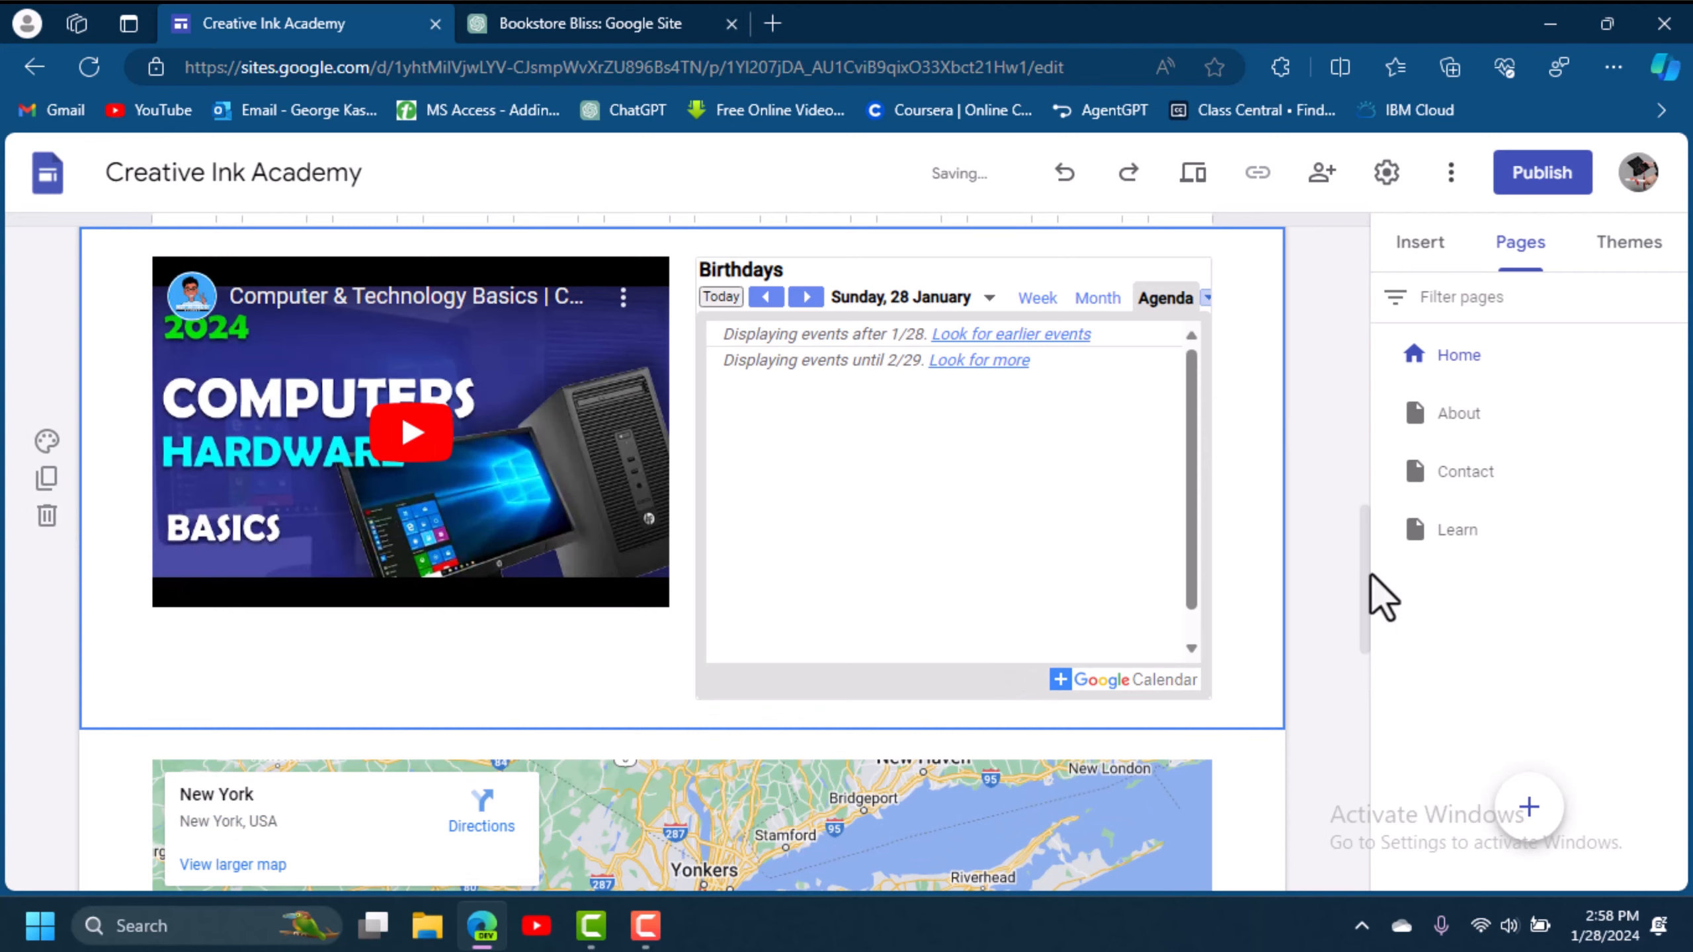
# Delete the section with the embedded Digital Literacy document below the New York map.
pyautogui.moveTo(1364, 597); pyautogui.dragTo(1349, 697)
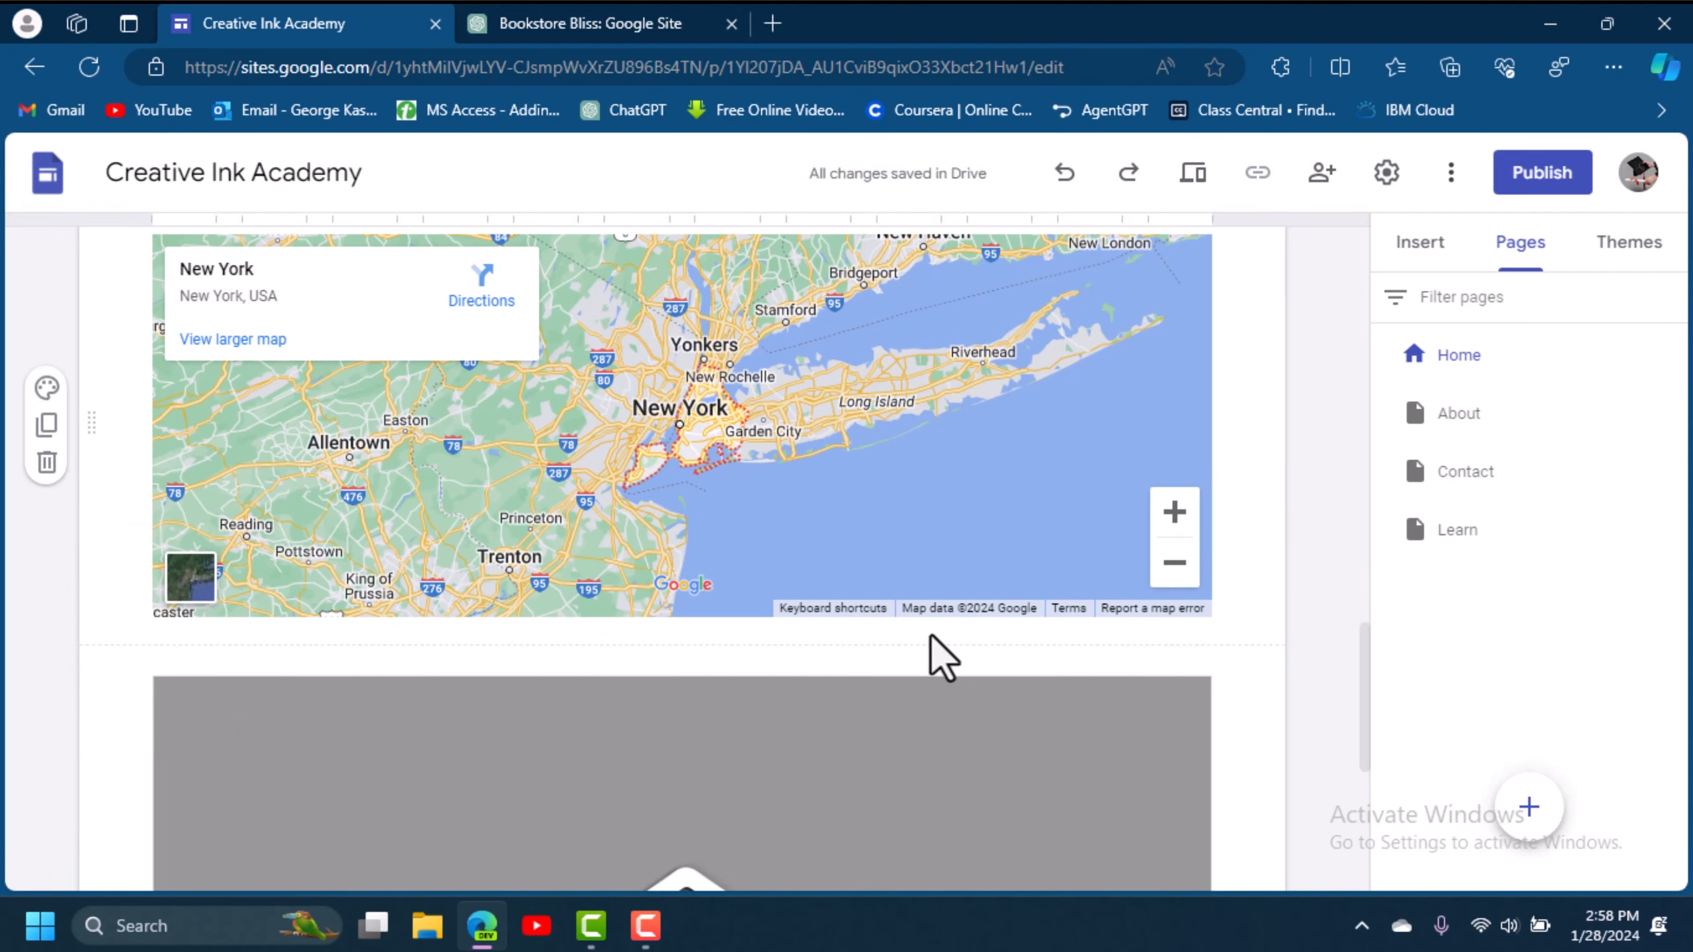
pyautogui.moveTo(1365, 672); pyautogui.dragTo(1354, 761)
pyautogui.click(44, 512)
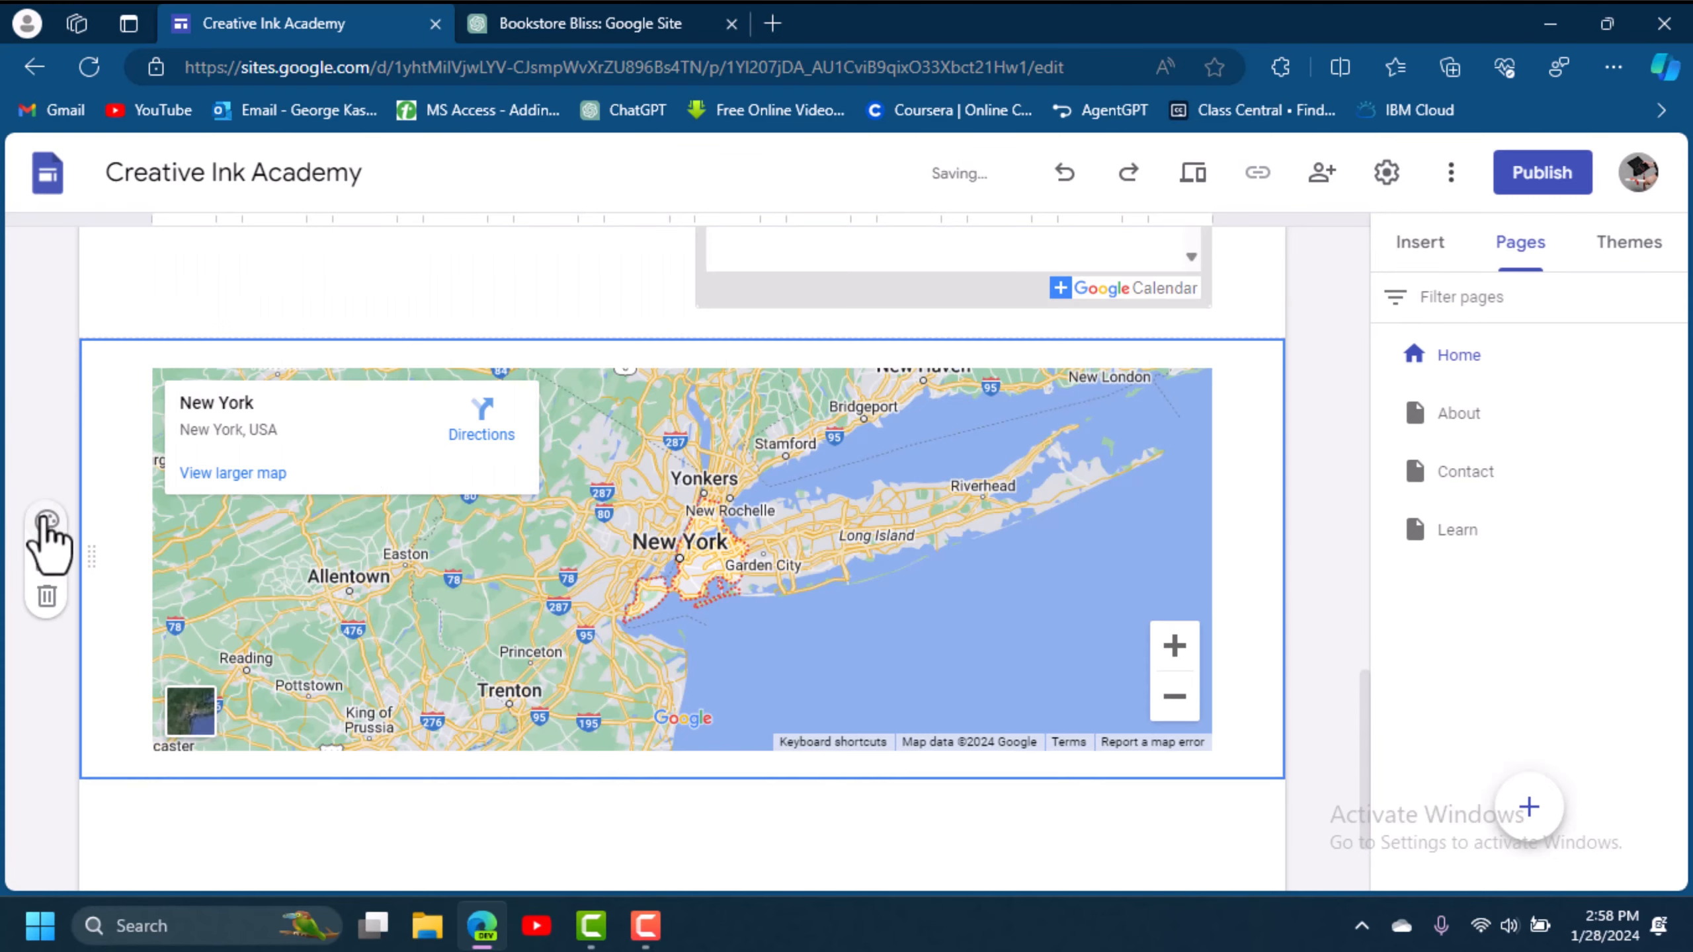
# Open the About page and insert the three-column content block with an image, heading and text in each column.
pyautogui.scroll(15, 1060, 294)
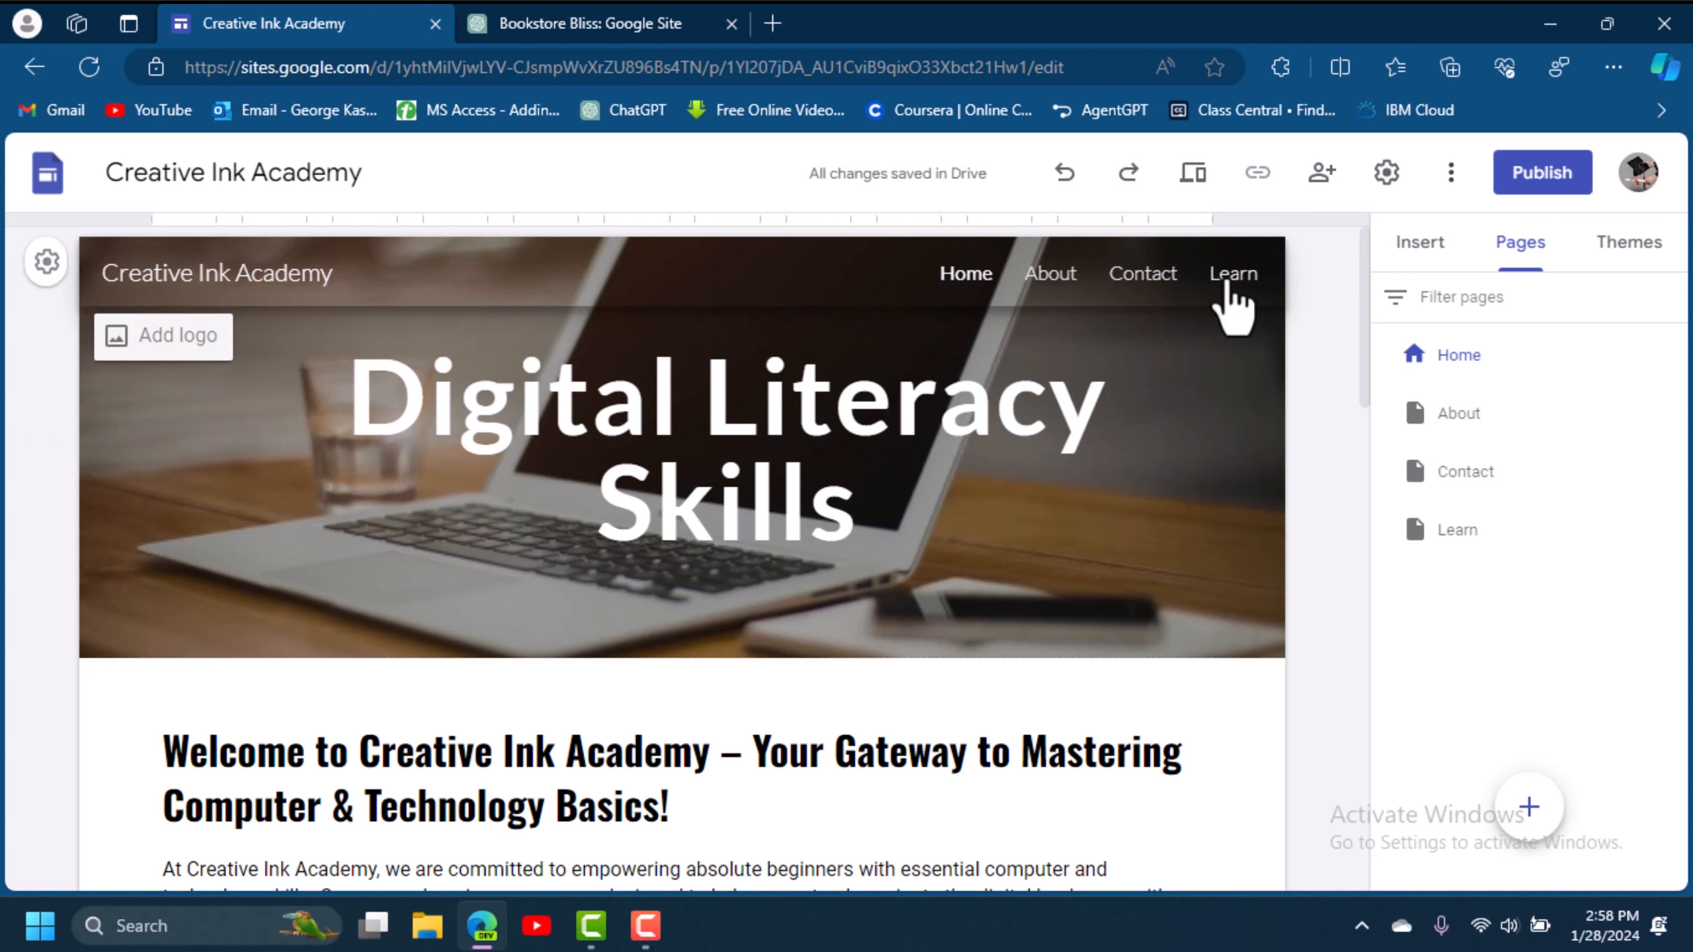
pyautogui.click(1051, 274)
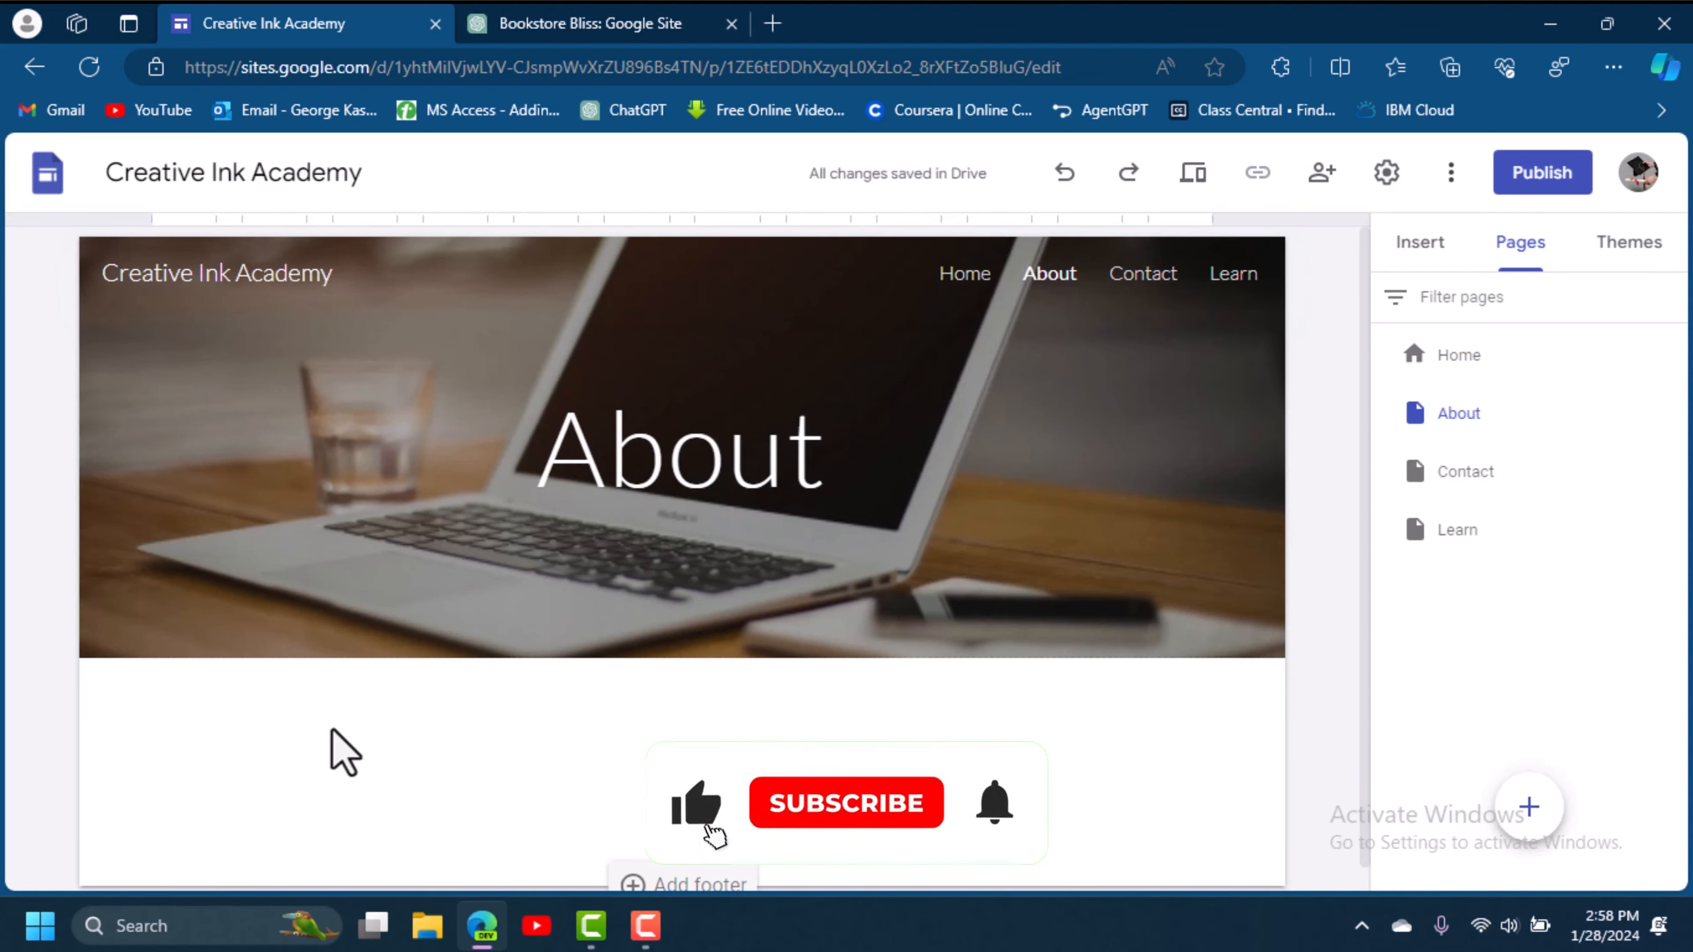
pyautogui.scroll(-1, 1372, 460)
pyautogui.moveTo(1364, 437); pyautogui.dragTo(1364, 548)
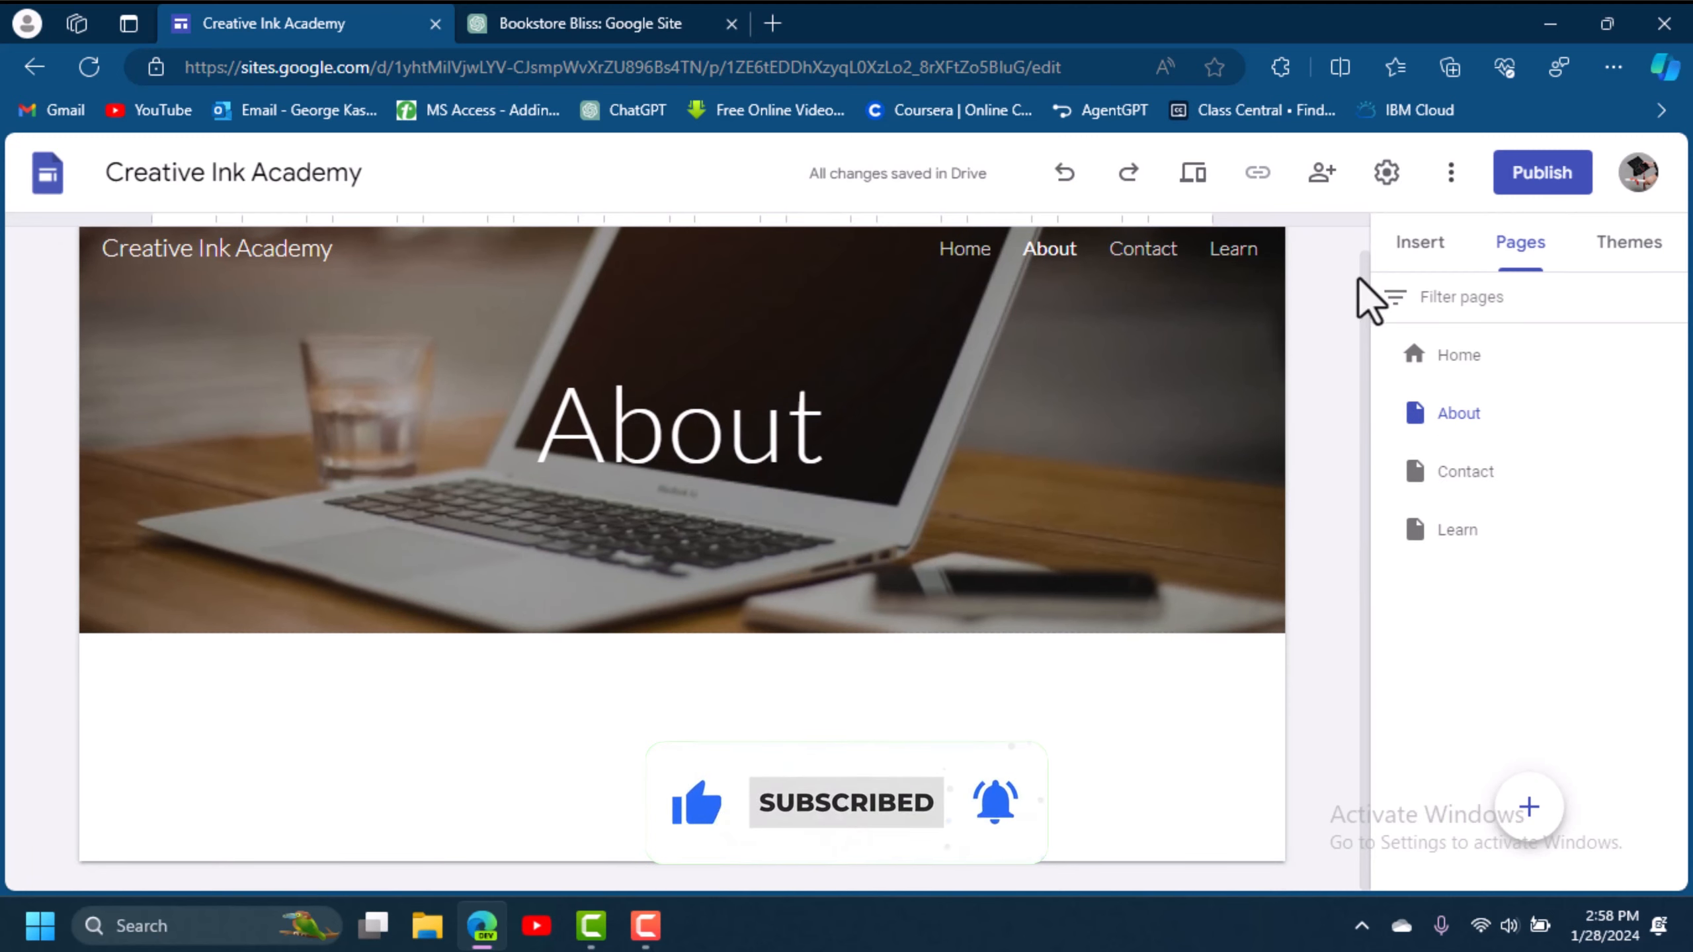
pyautogui.click(1421, 246)
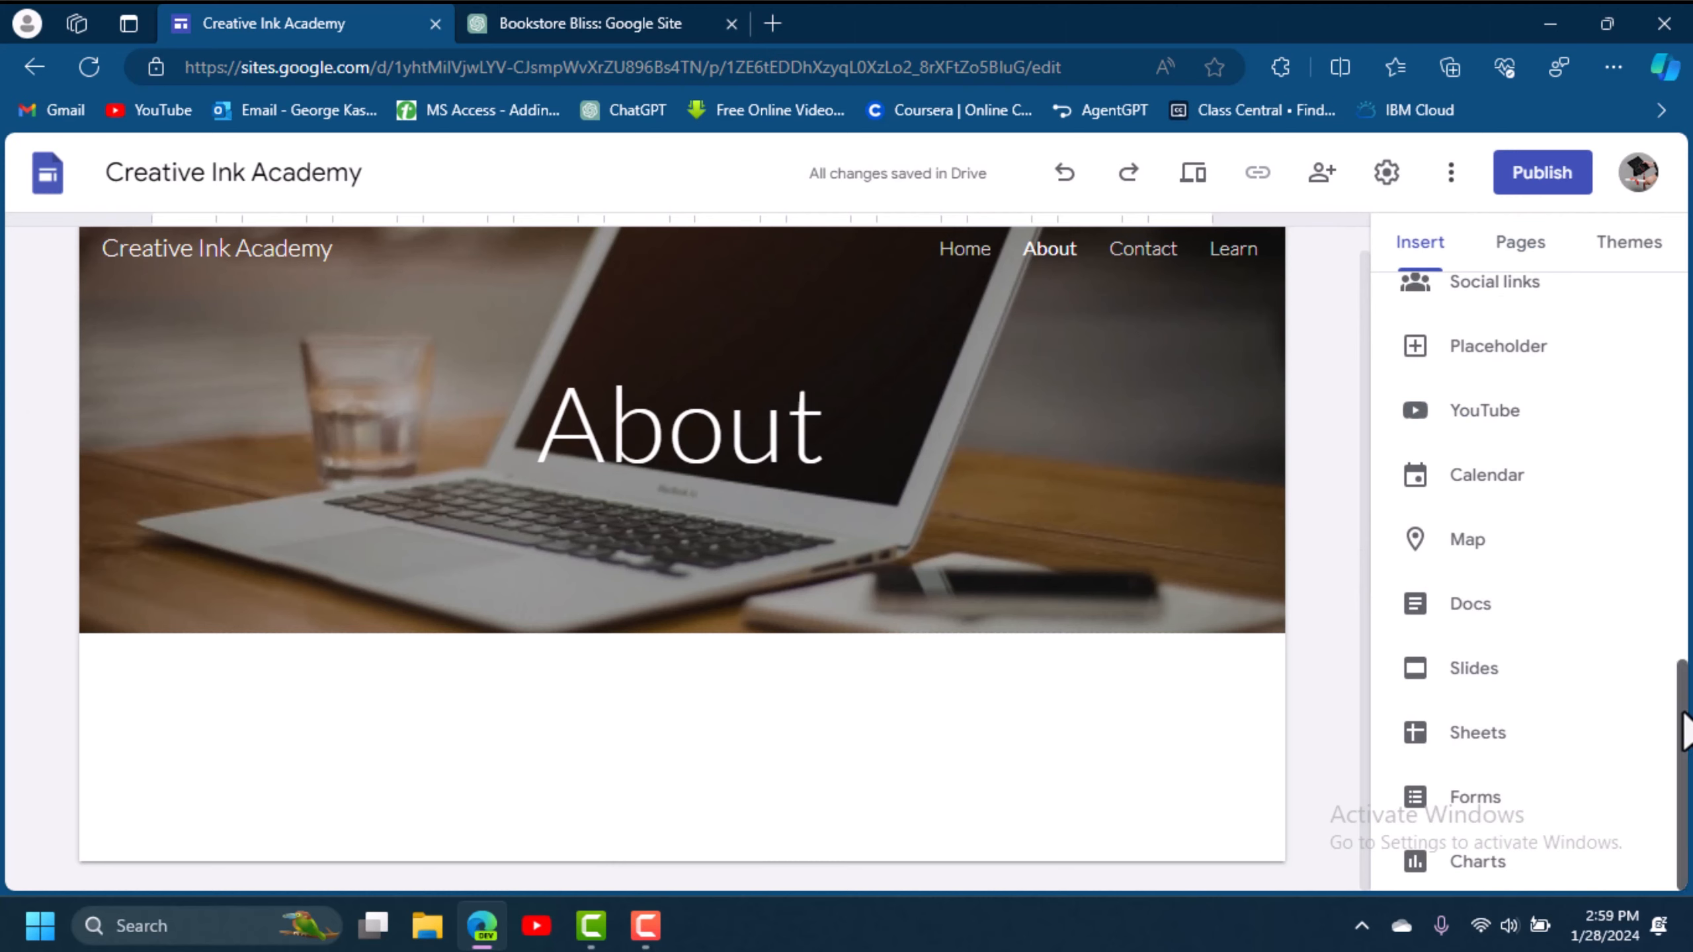
pyautogui.moveTo(1684, 753); pyautogui.dragTo(1689, 408)
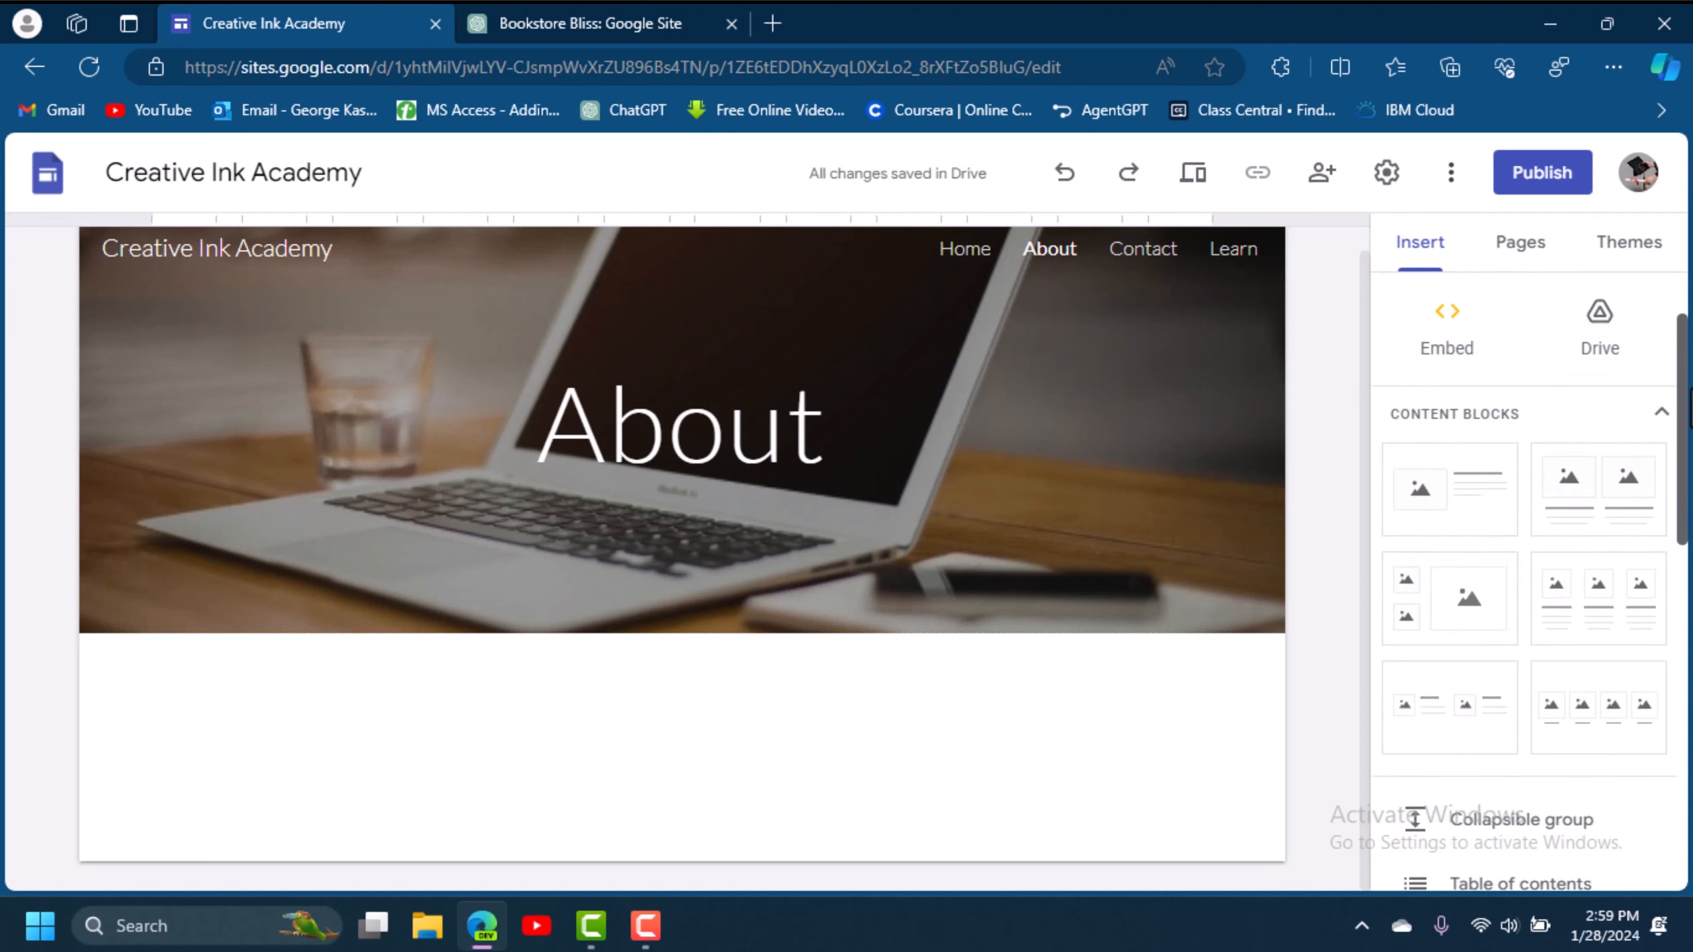
pyautogui.click(1603, 637)
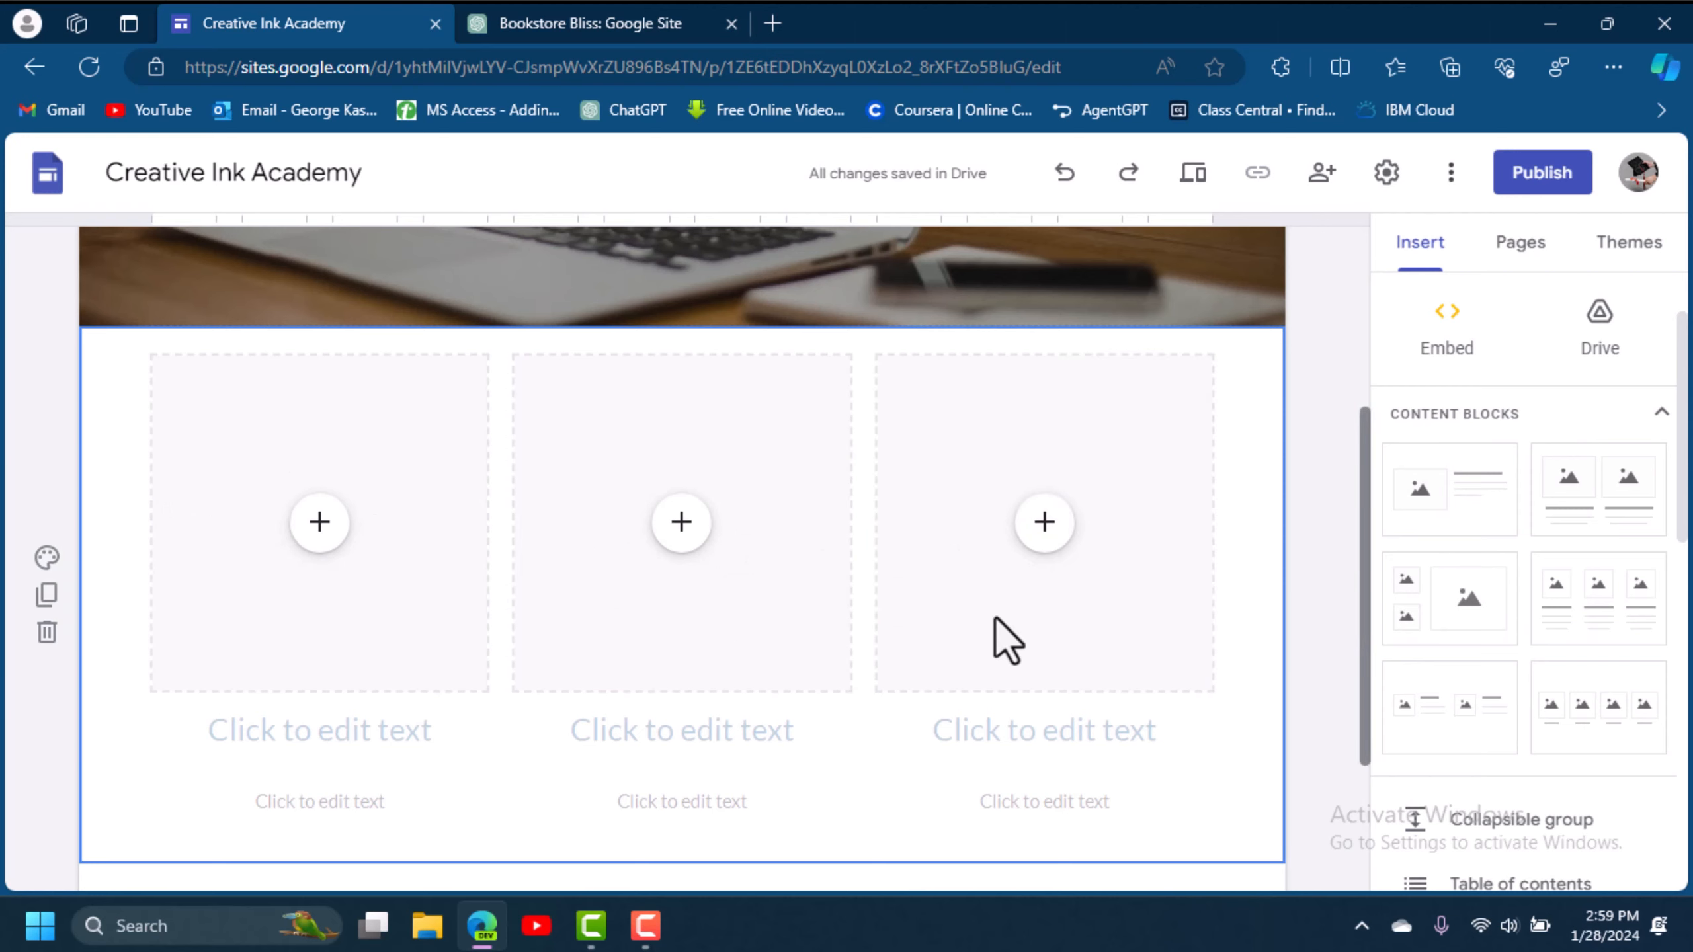
# Insert a text box in a new section below the three-column content block on the About page.
pyautogui.scroll(-3, 1006, 640)
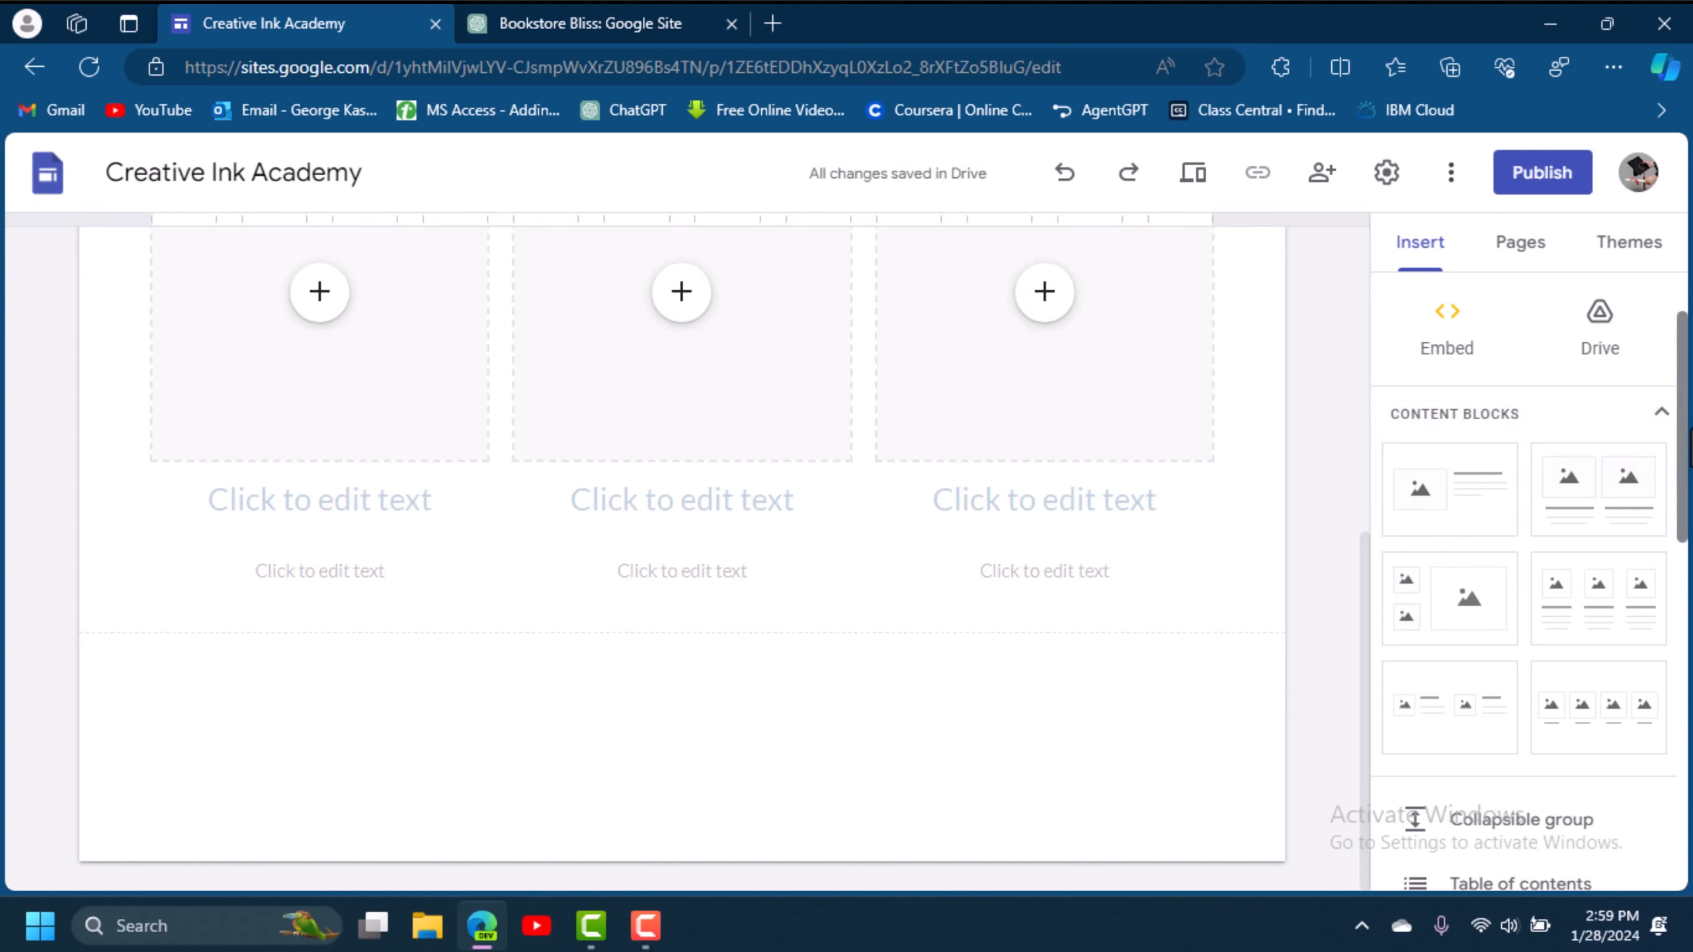
pyautogui.moveTo(1685, 437); pyautogui.dragTo(1686, 393)
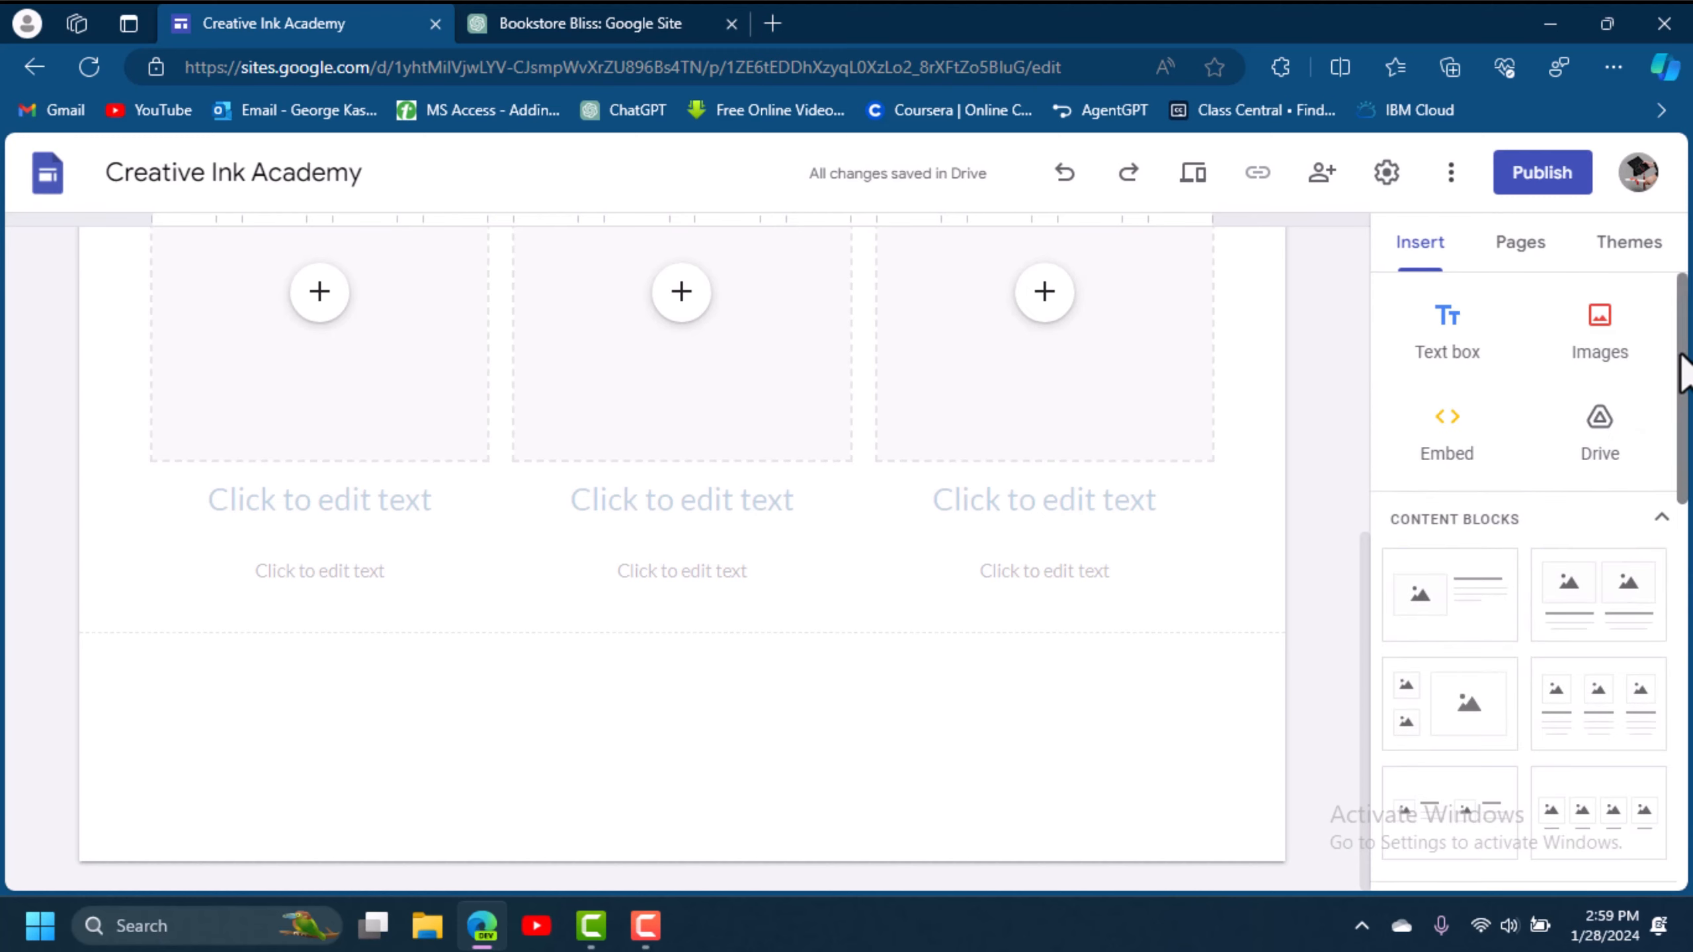
pyautogui.click(1450, 346)
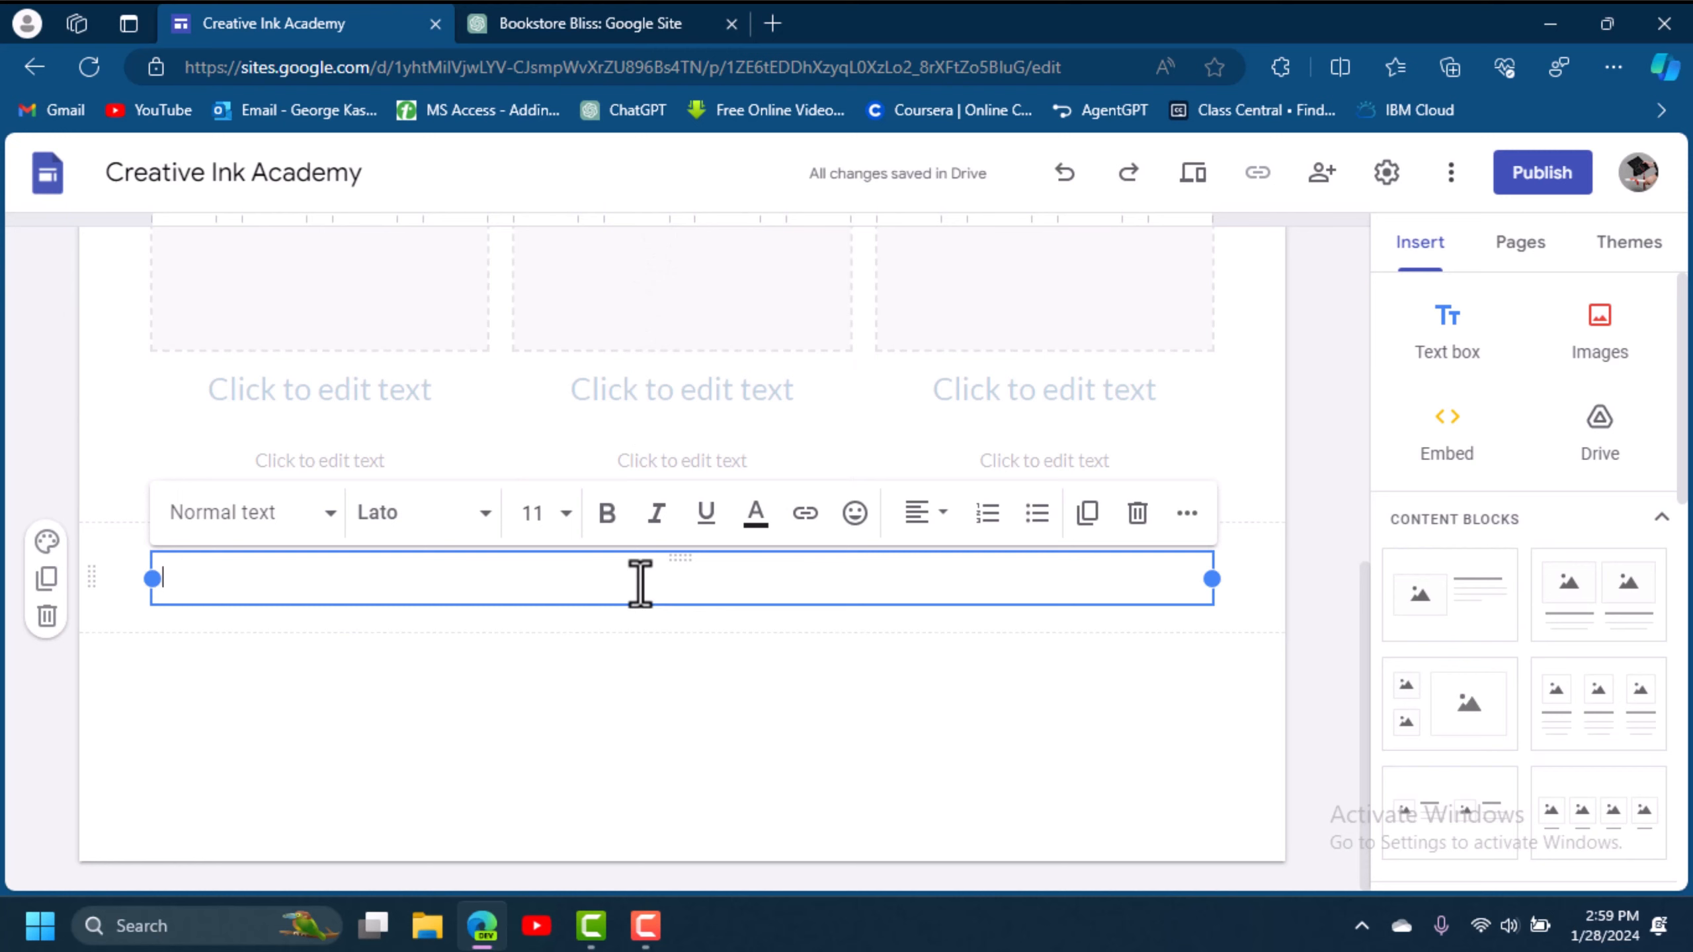
# Paste the copied academy description into the new text box on the About page and colour all of its text black.
pyautogui.hotkey('ctrl', 'v')
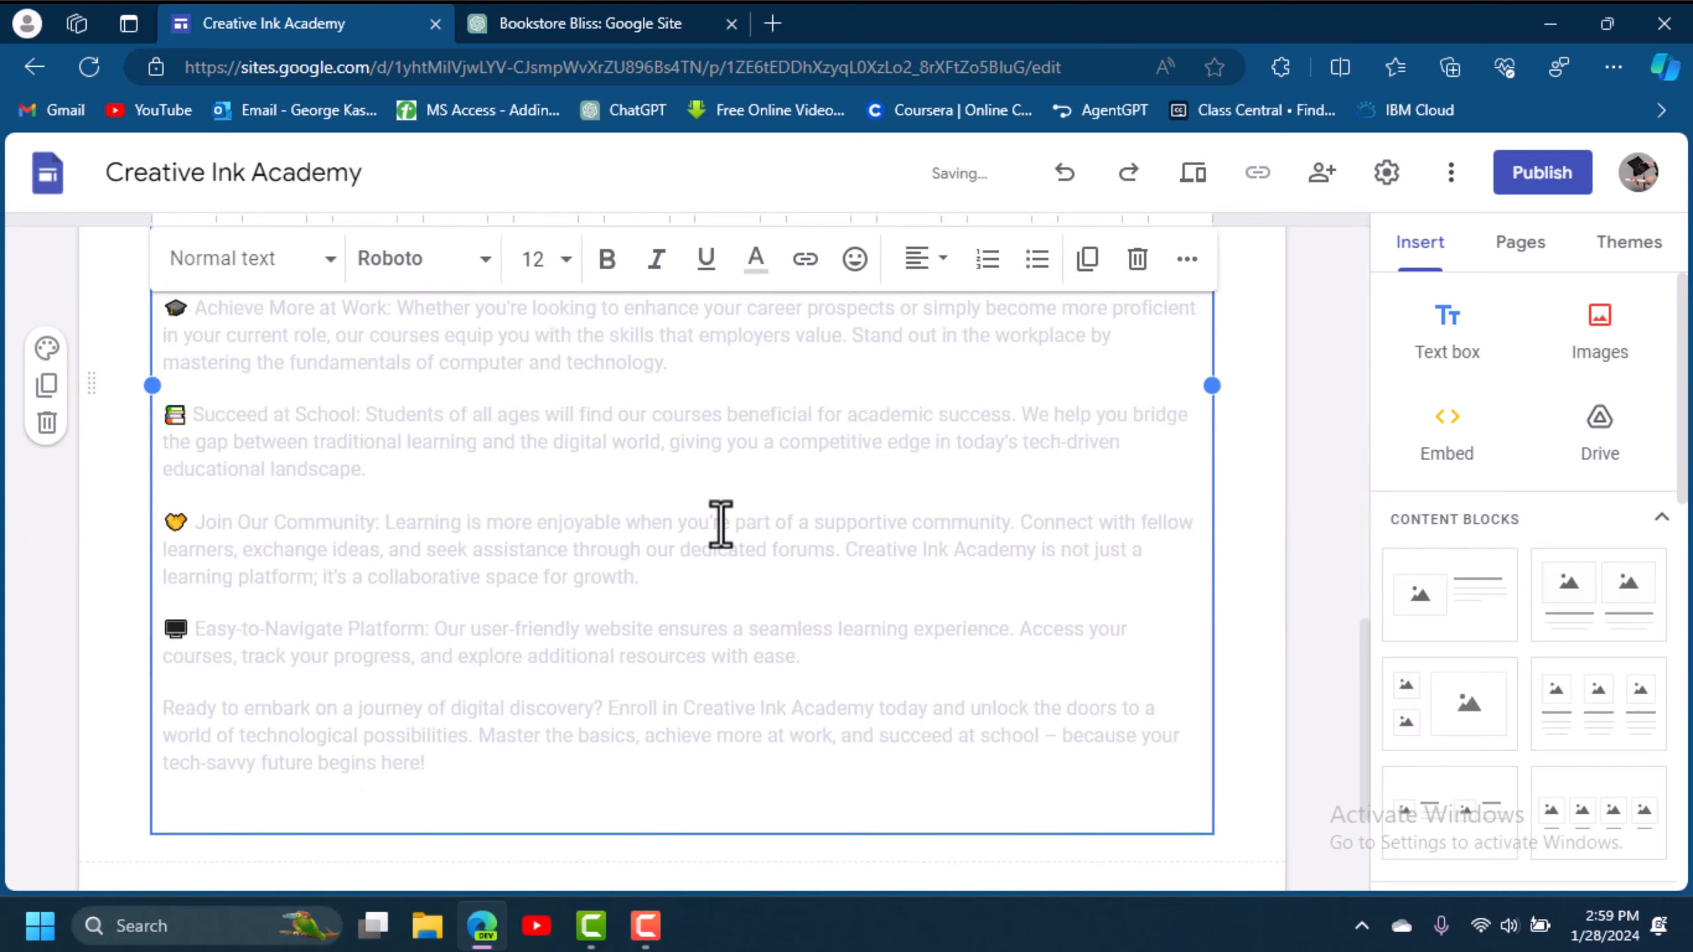
pyautogui.hotkey('ctrl', 'a')
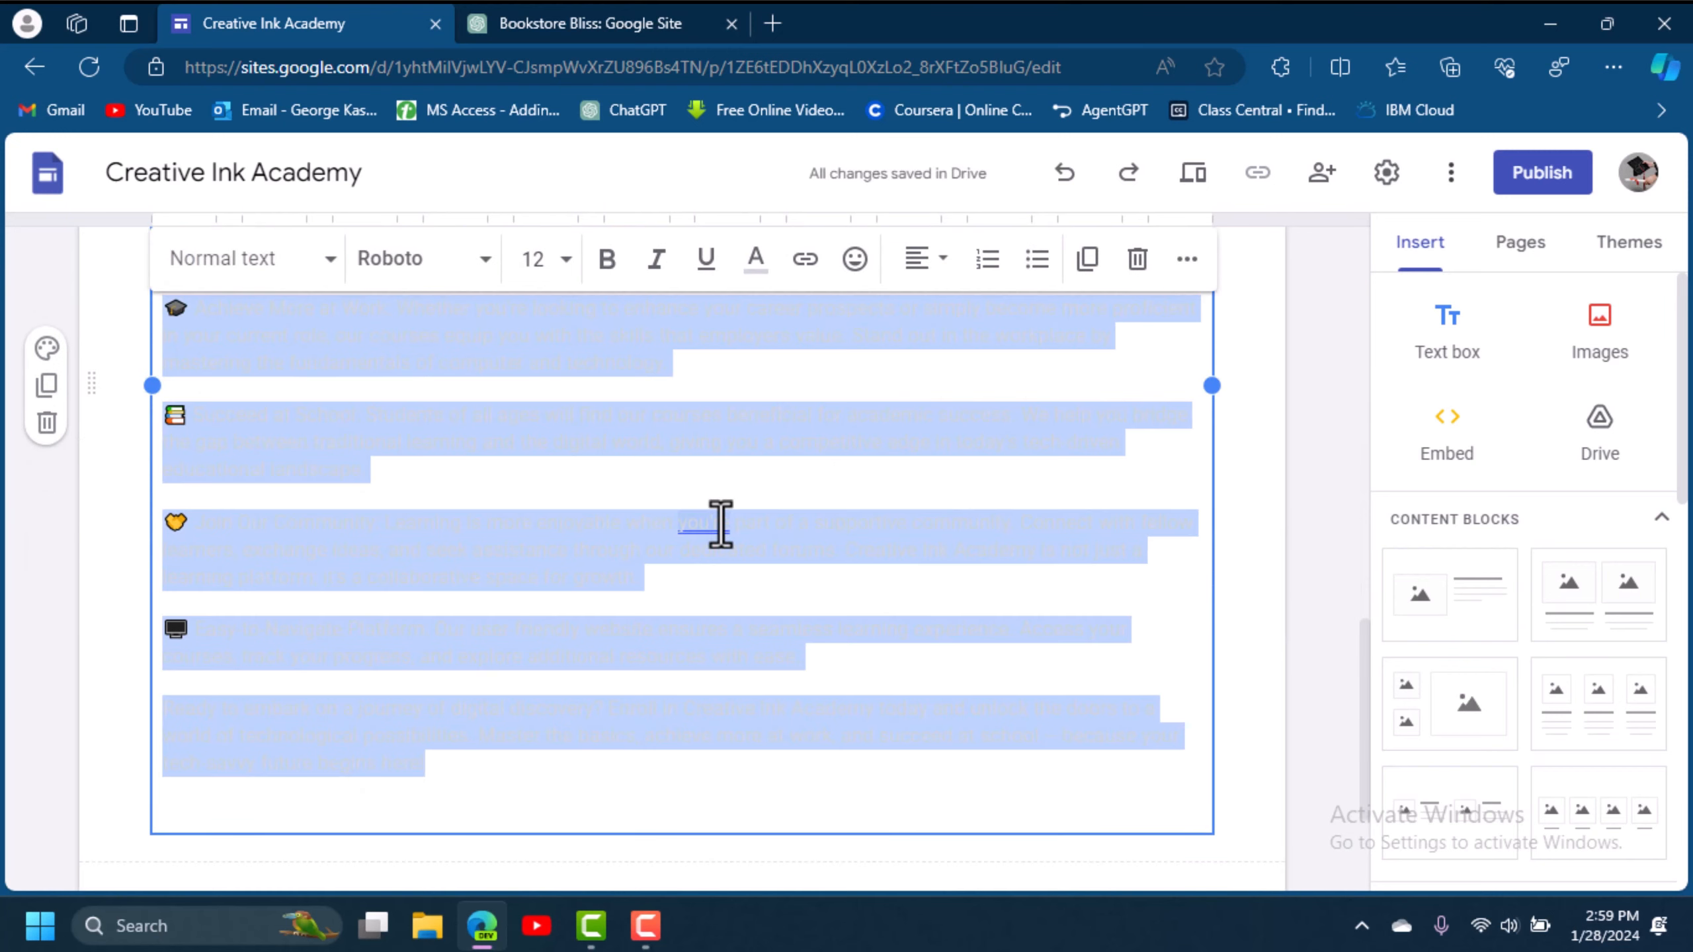
pyautogui.click(606, 260)
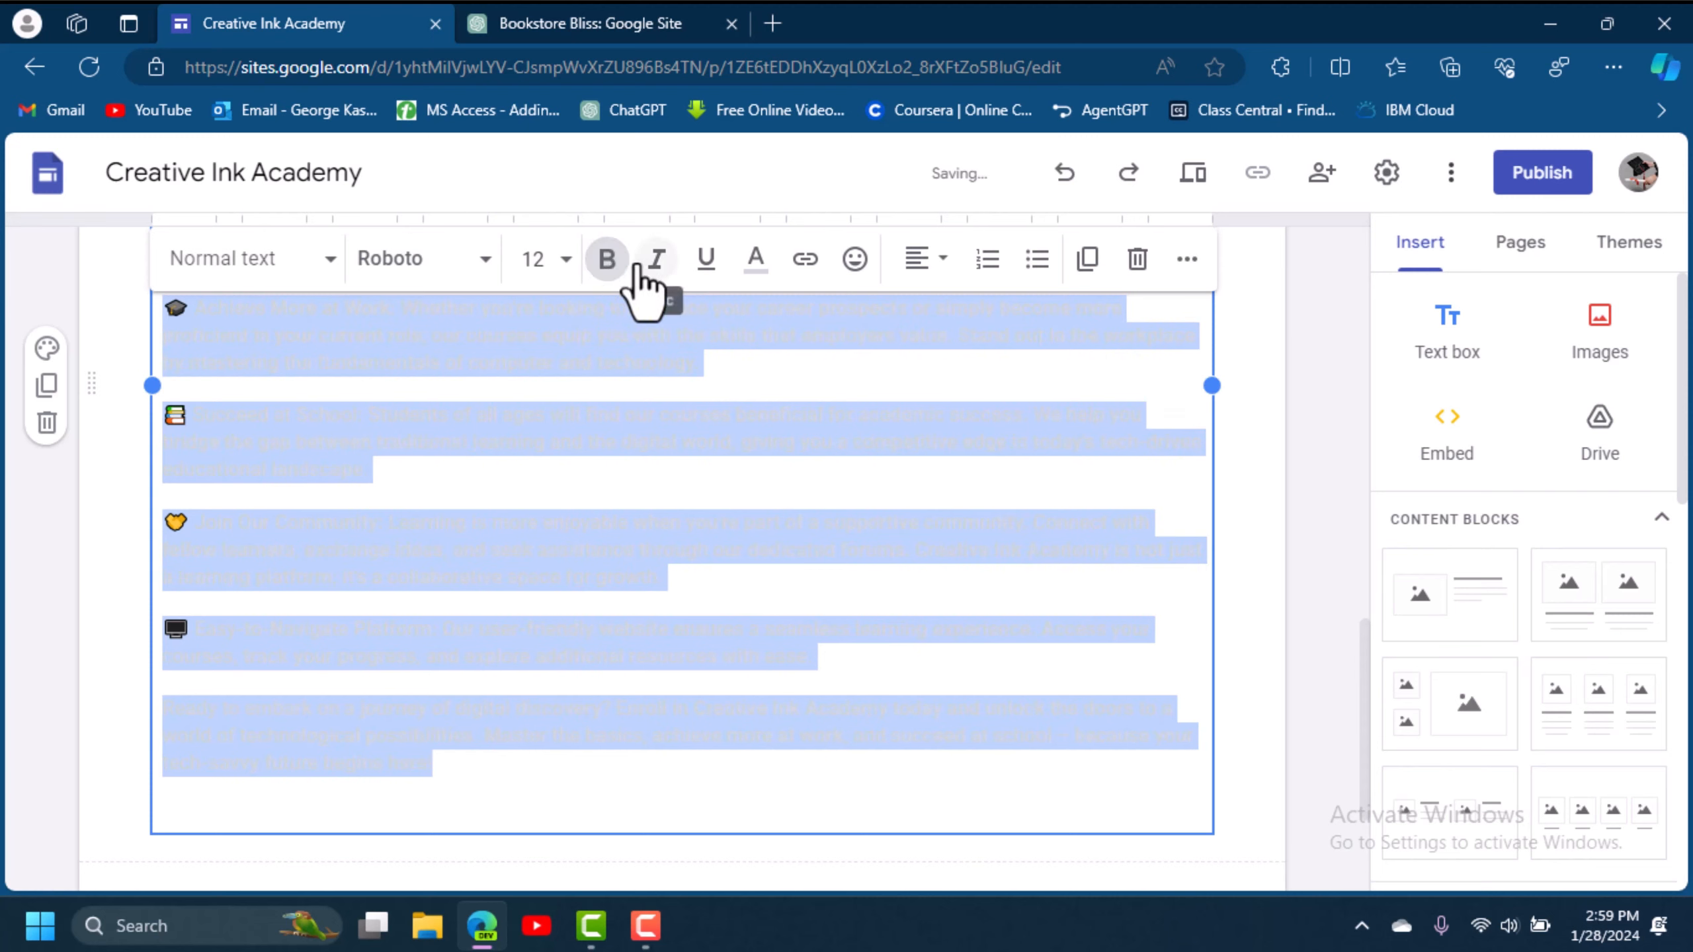
pyautogui.click(610, 264)
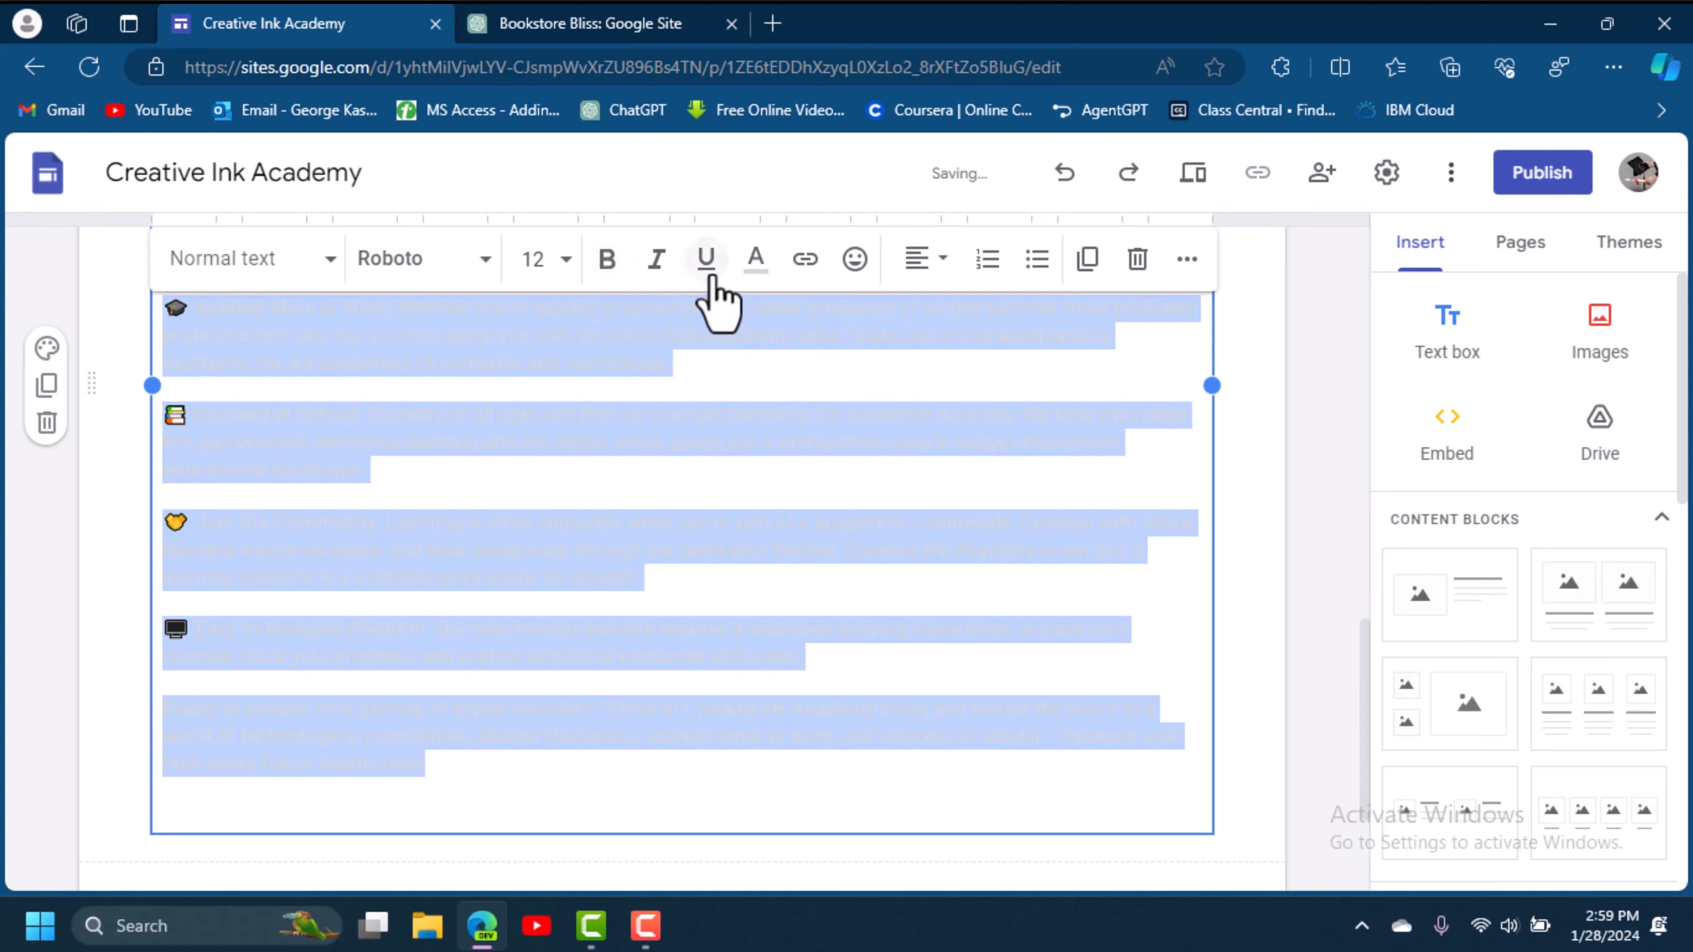
pyautogui.click(756, 260)
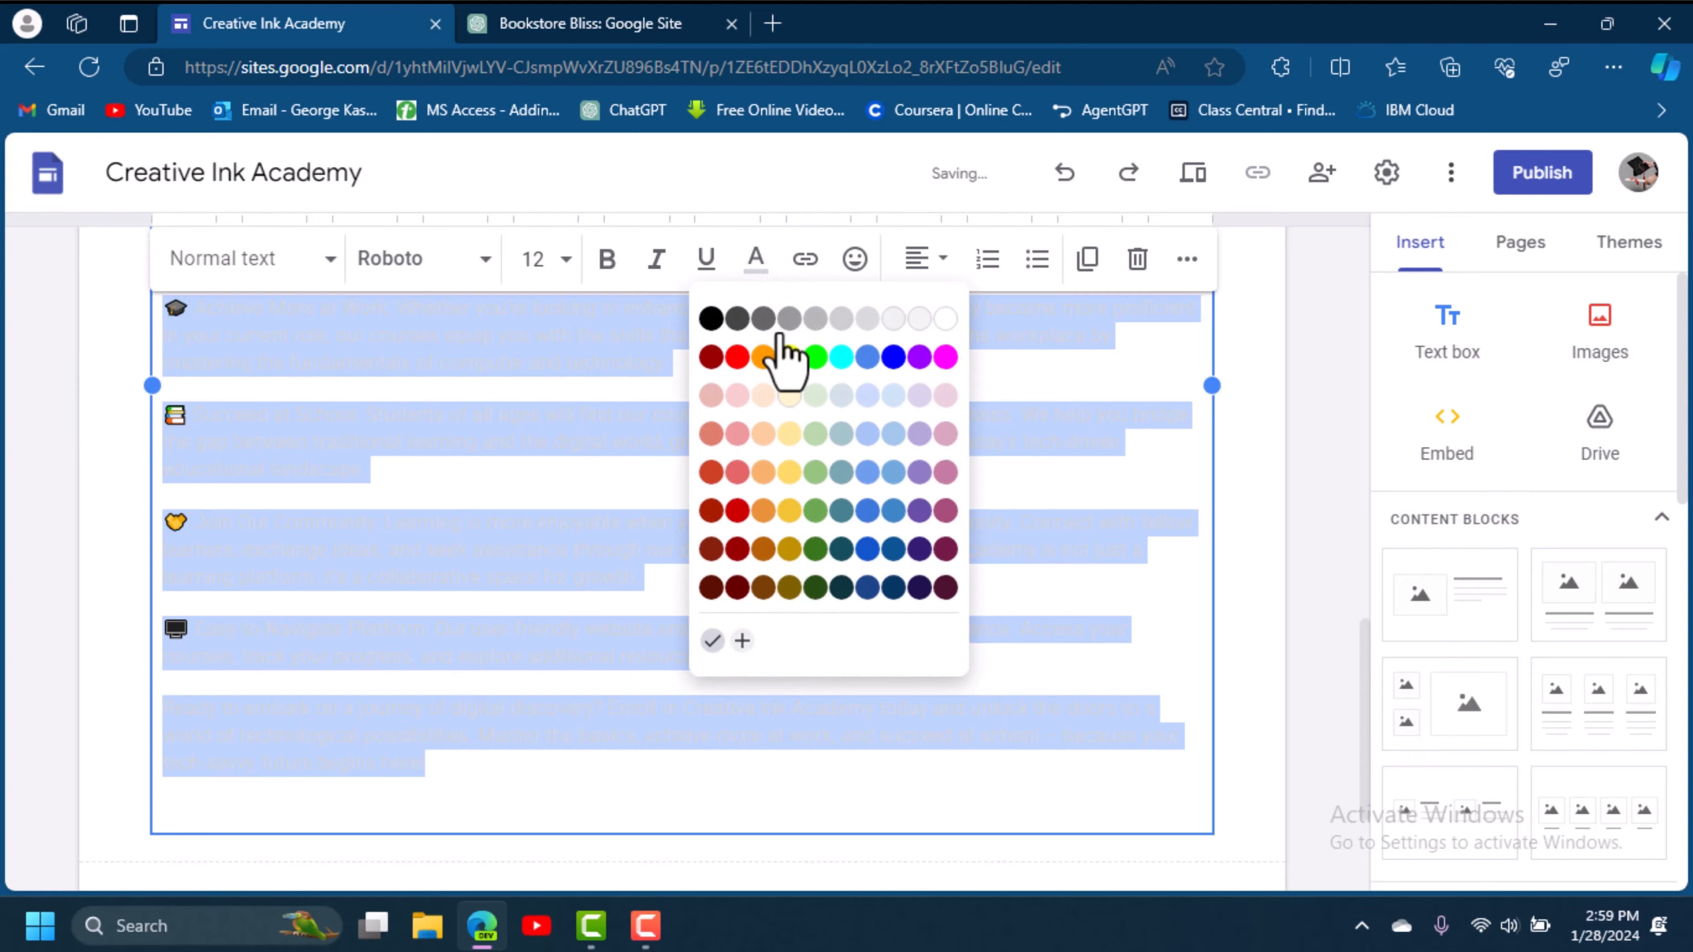
pyautogui.click(708, 325)
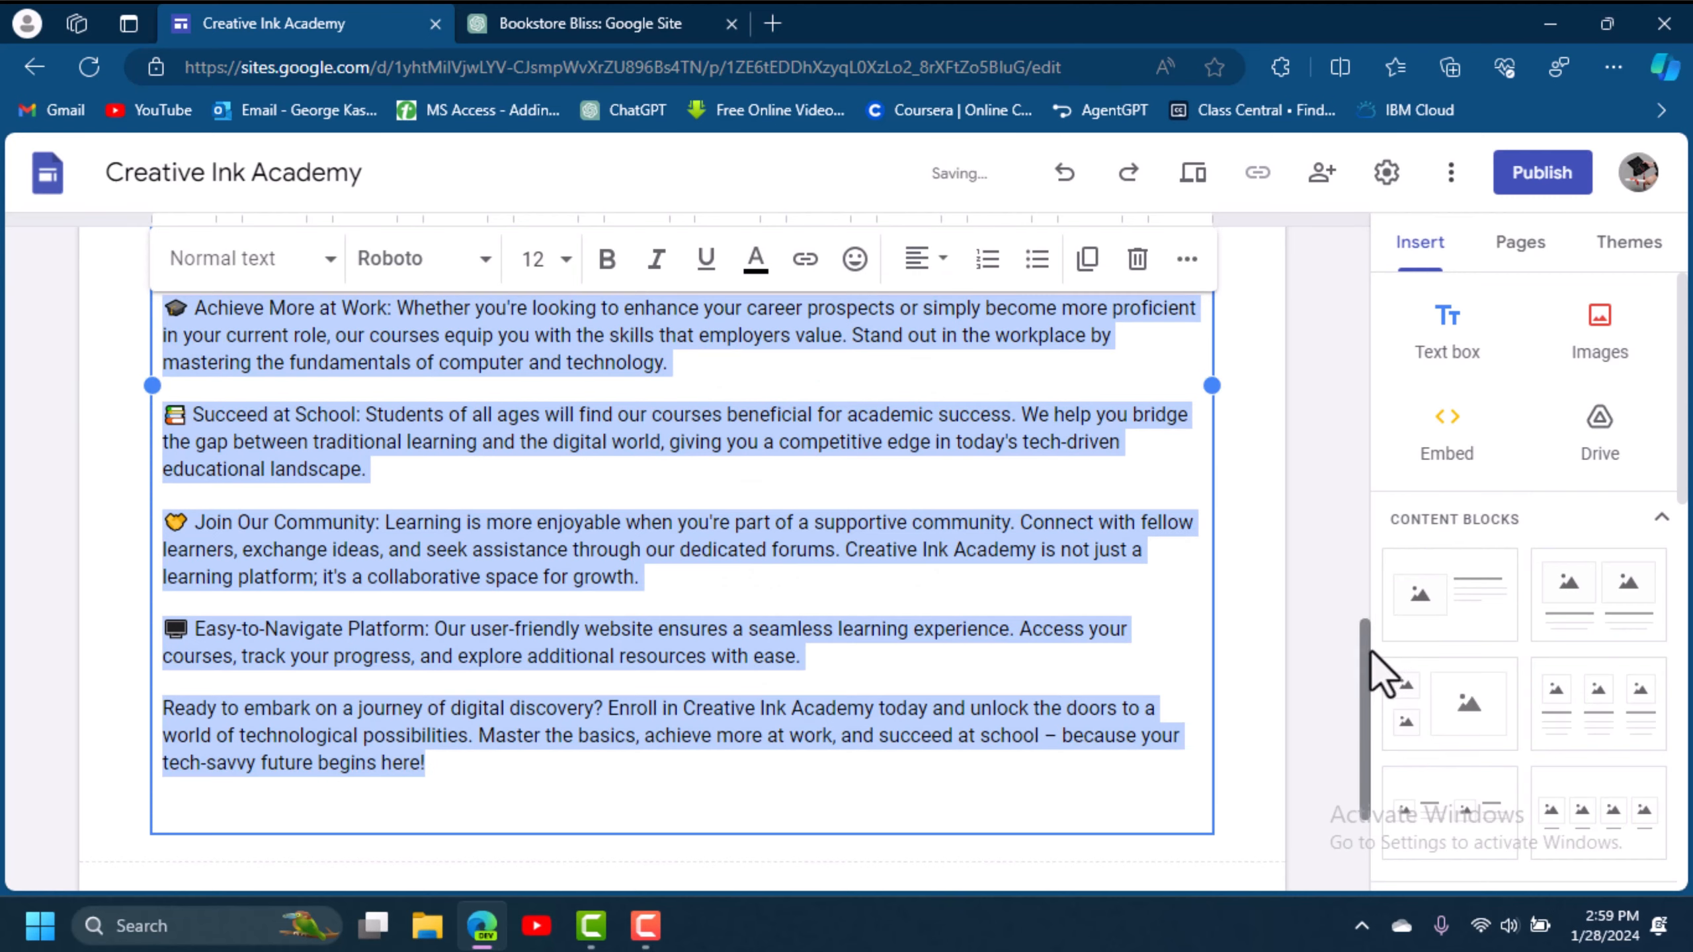
# Change the font of the whole pasted description to the theme font Lato.
pyautogui.click(476, 266)
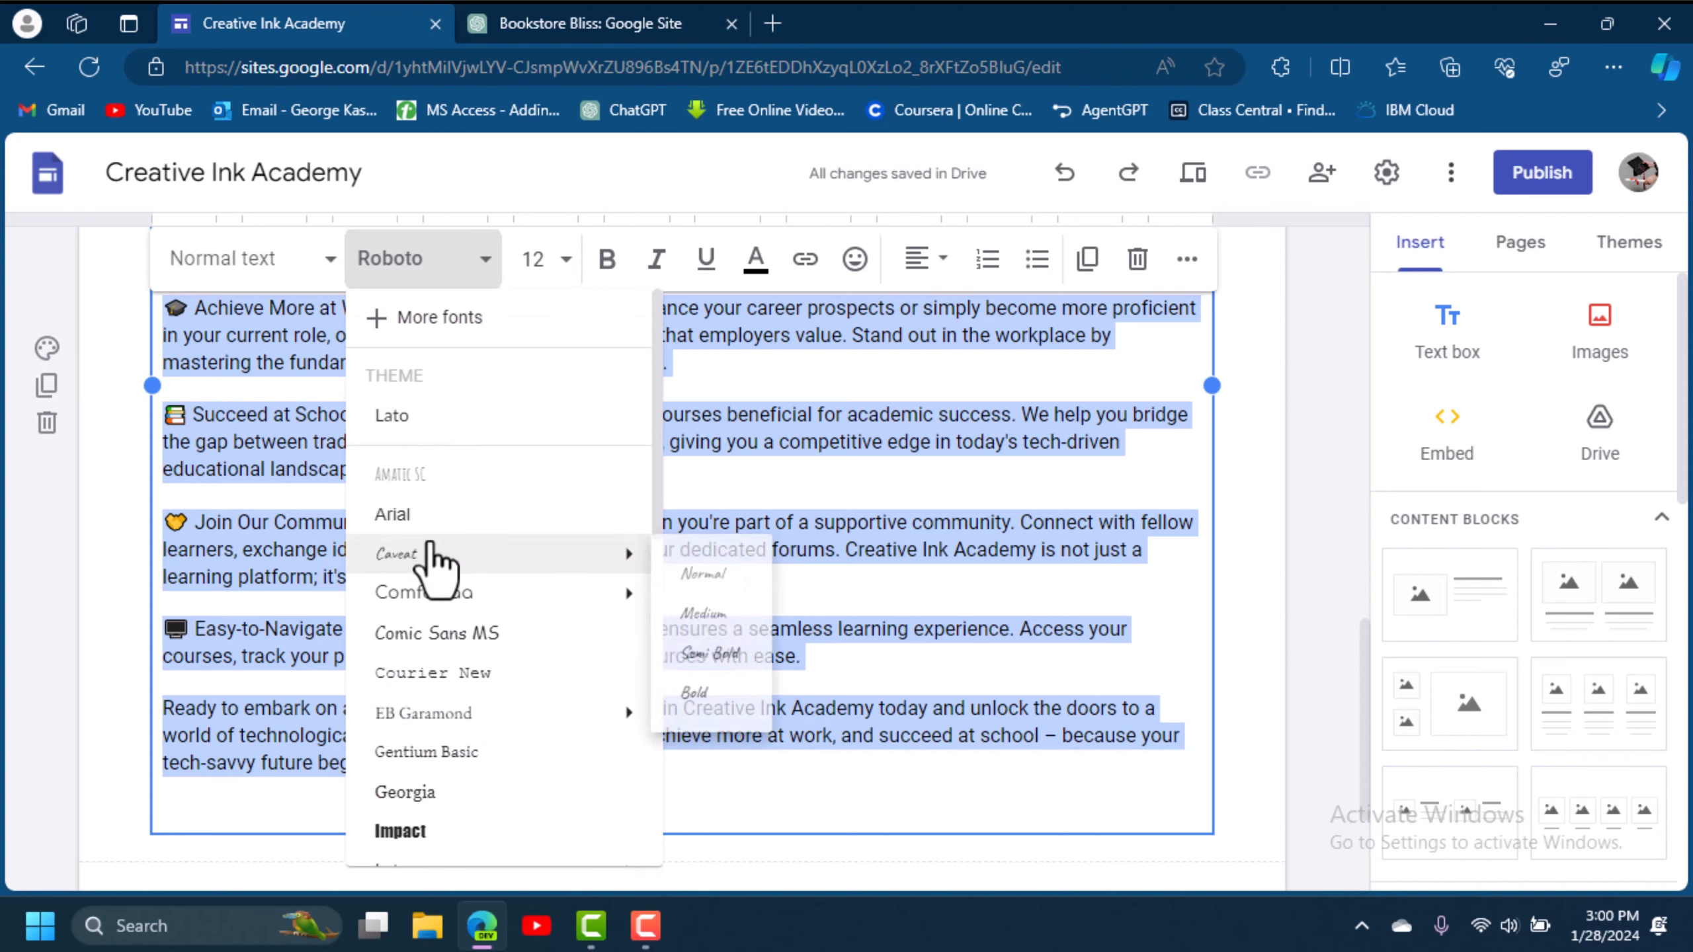
pyautogui.moveTo(420, 590)
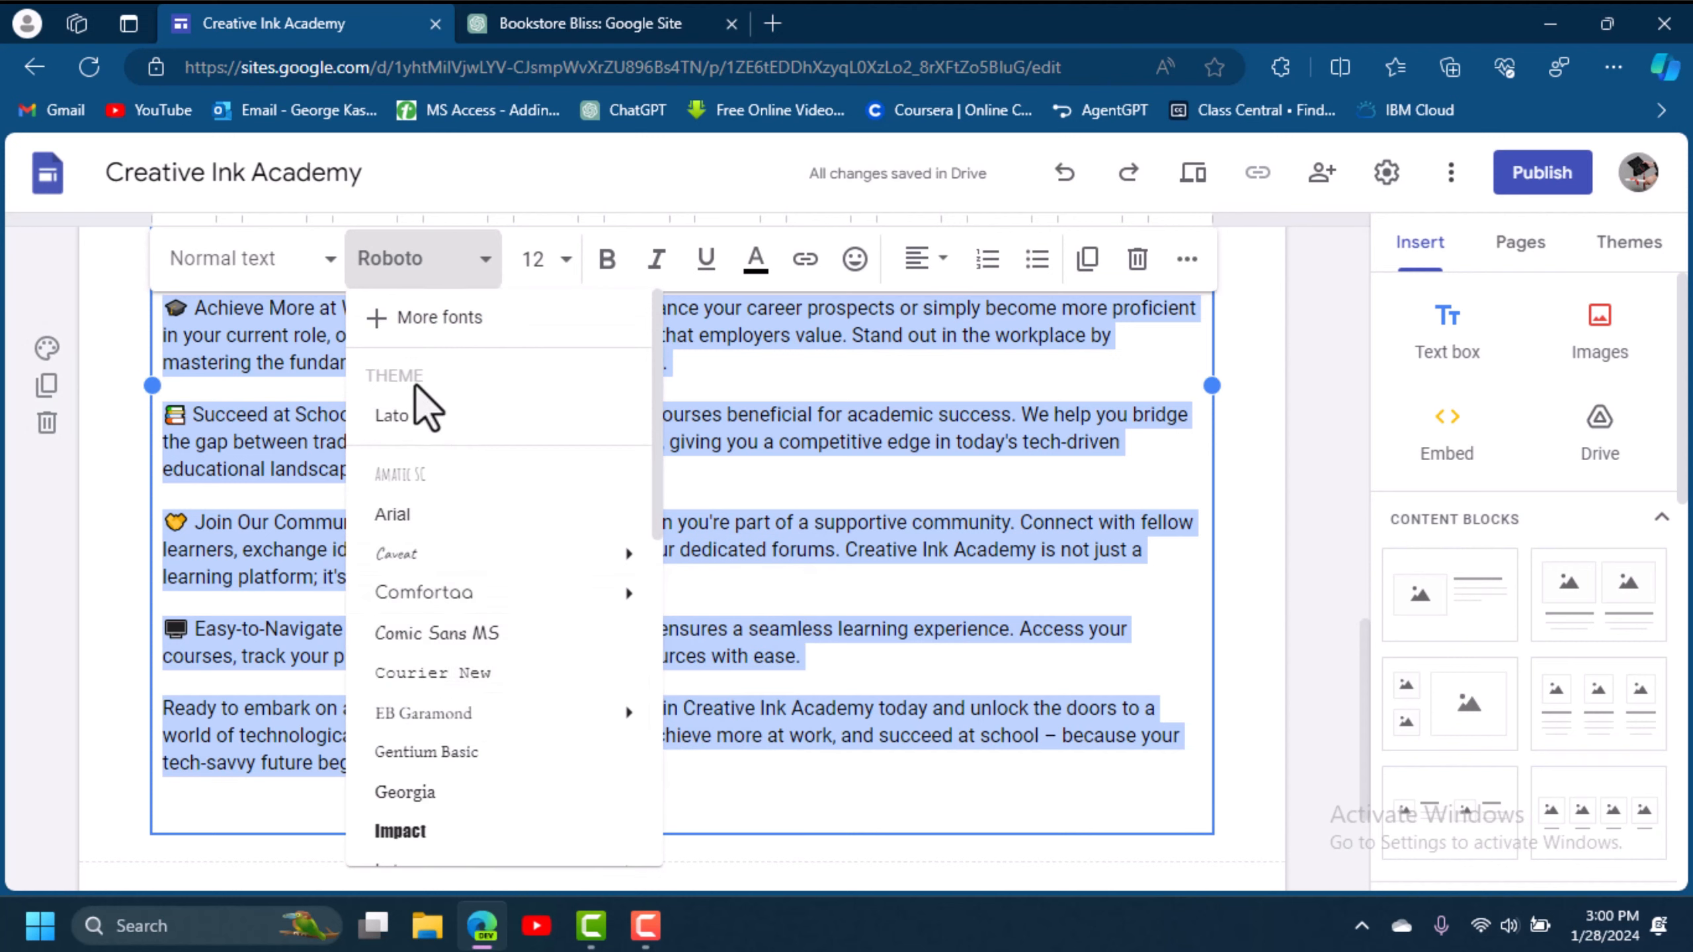
pyautogui.click(411, 420)
pyautogui.click(777, 479)
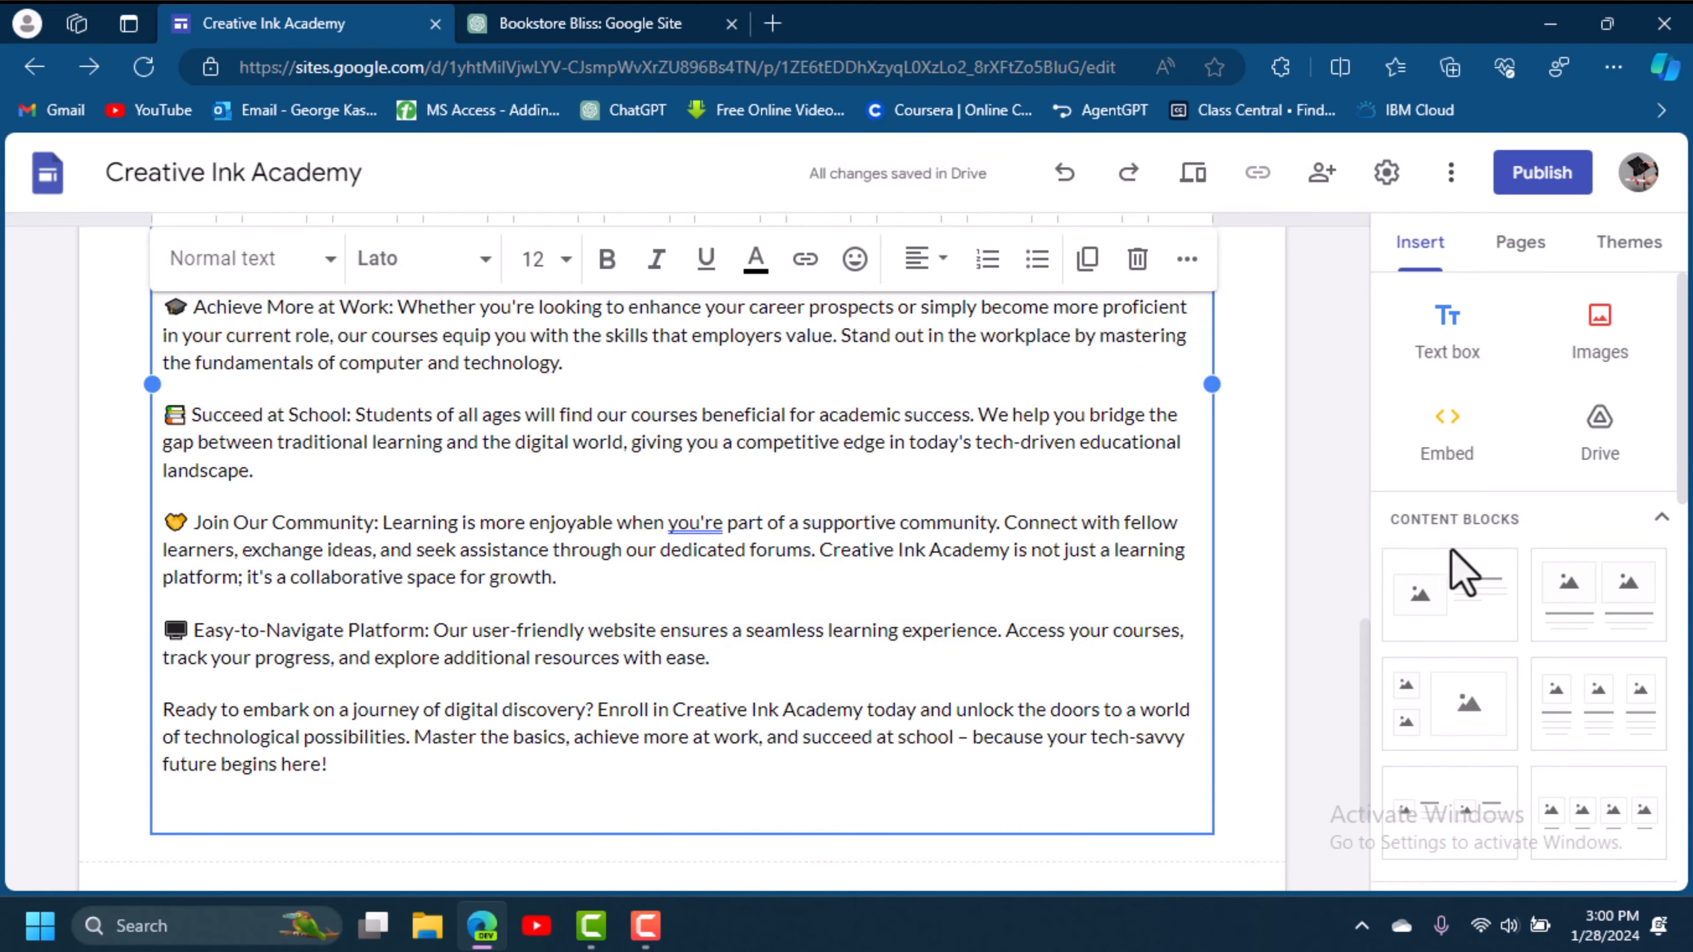
# Set the font size of the feature paragraphs, ending with Easy-to-Navigate Platform, to 14.
pyautogui.moveTo(1378, 652); pyautogui.dragTo(1363, 493)
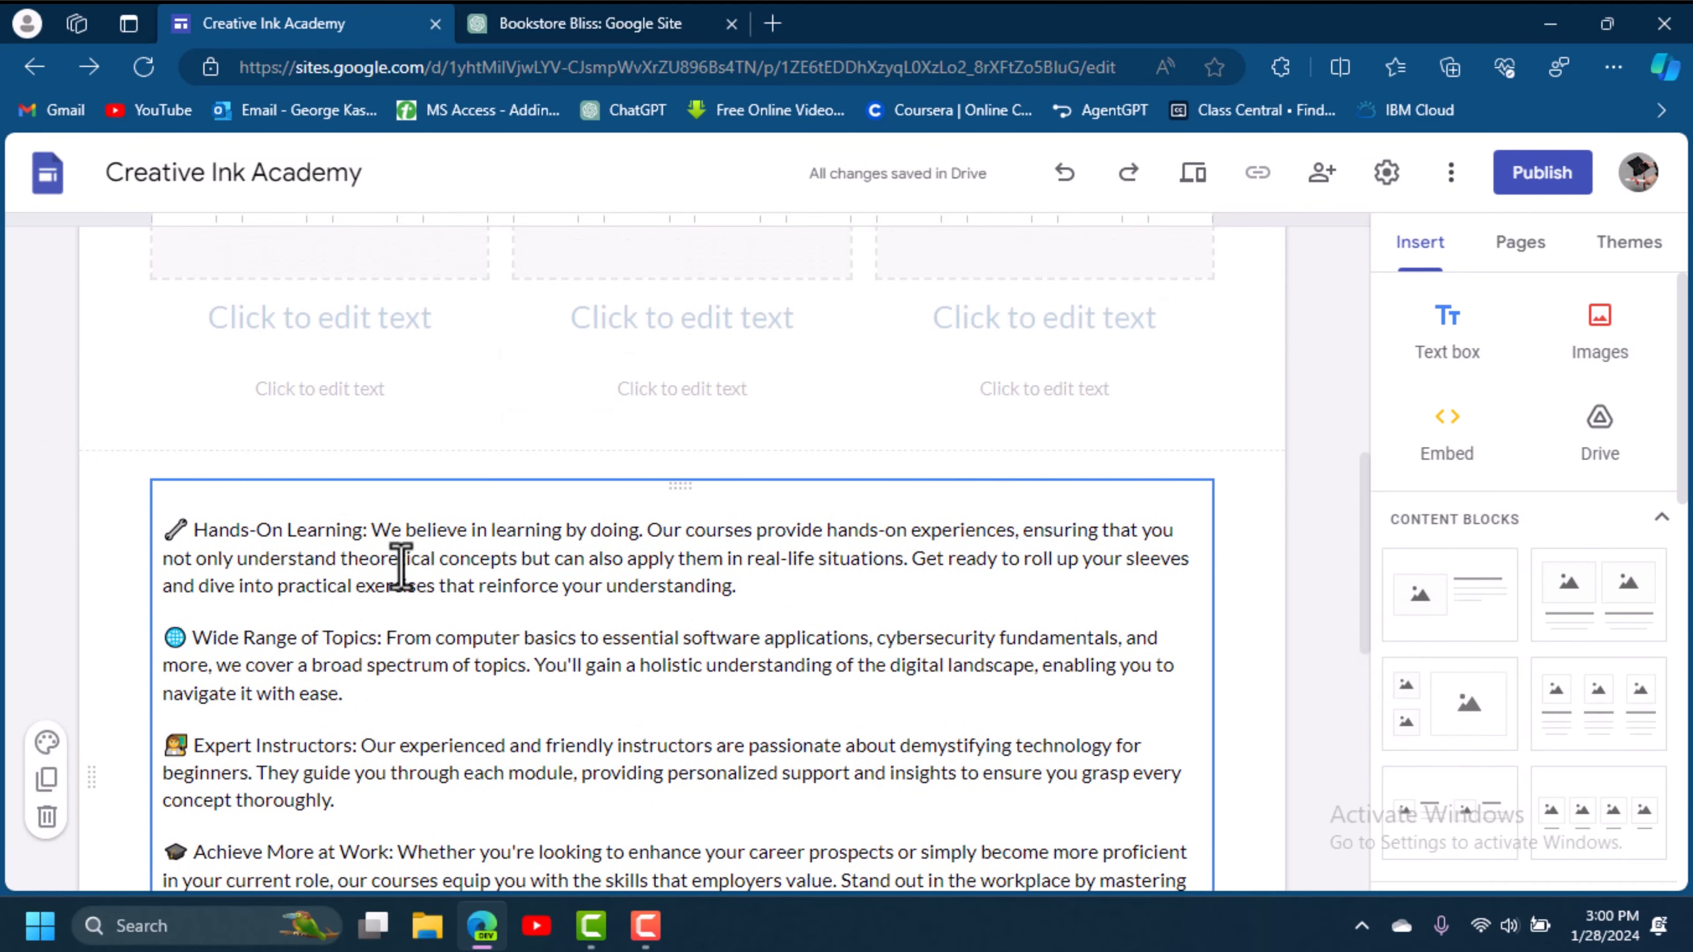
pyautogui.moveTo(364, 533); pyautogui.dragTo(198, 534)
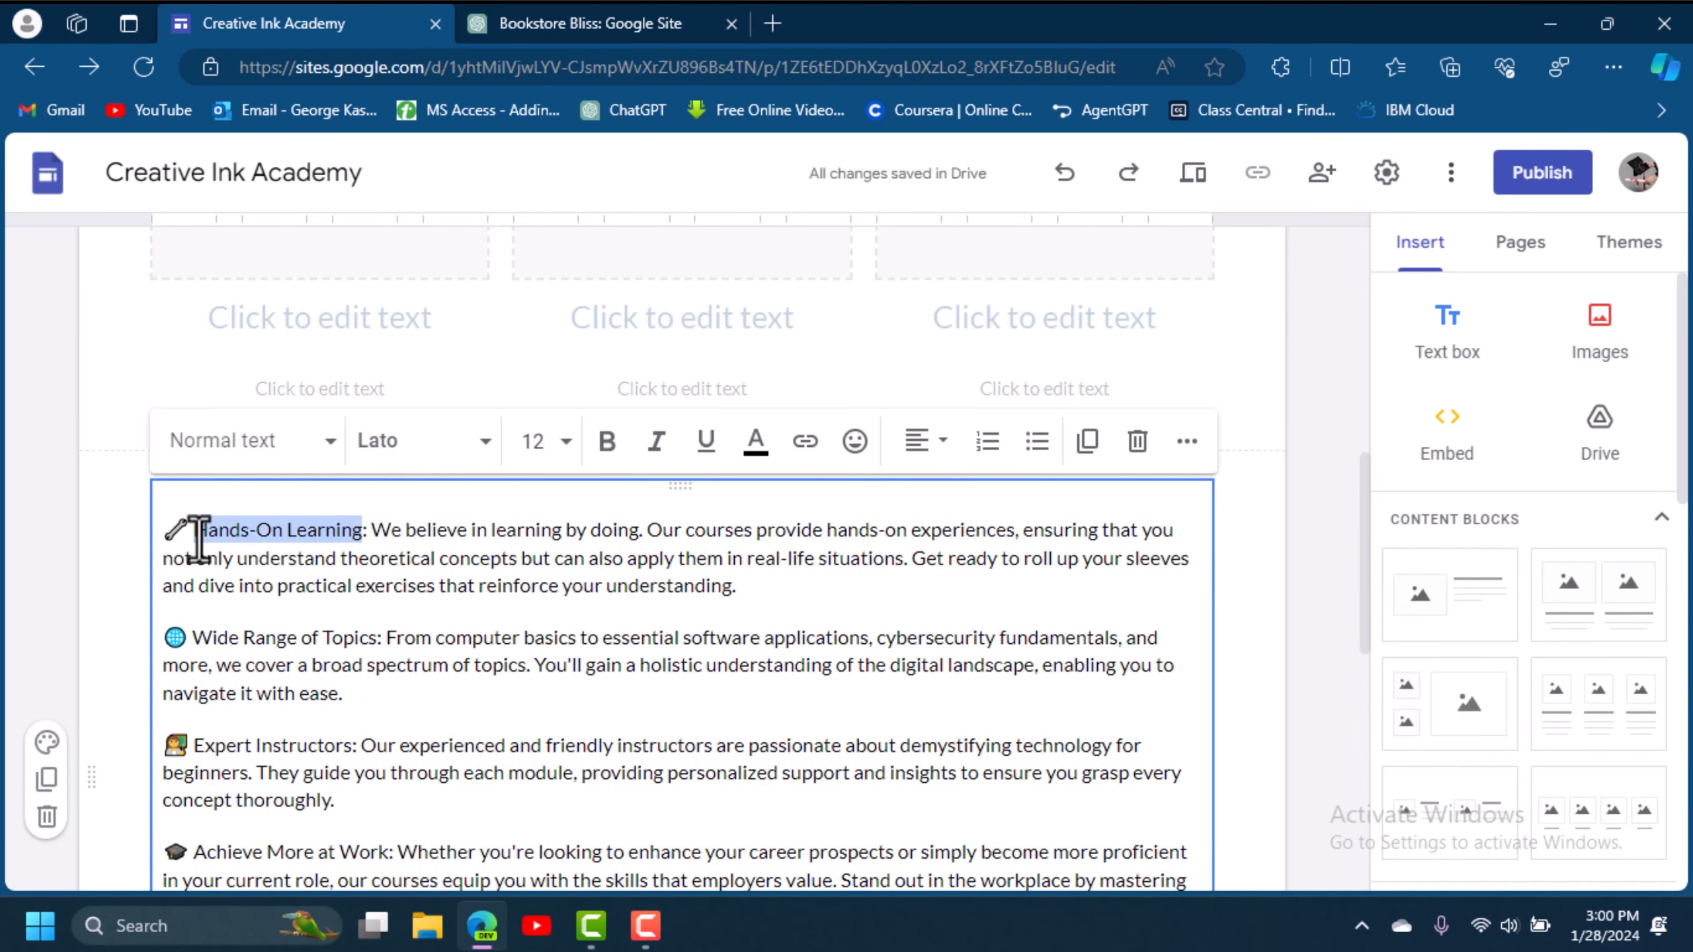
pyautogui.click(154, 547)
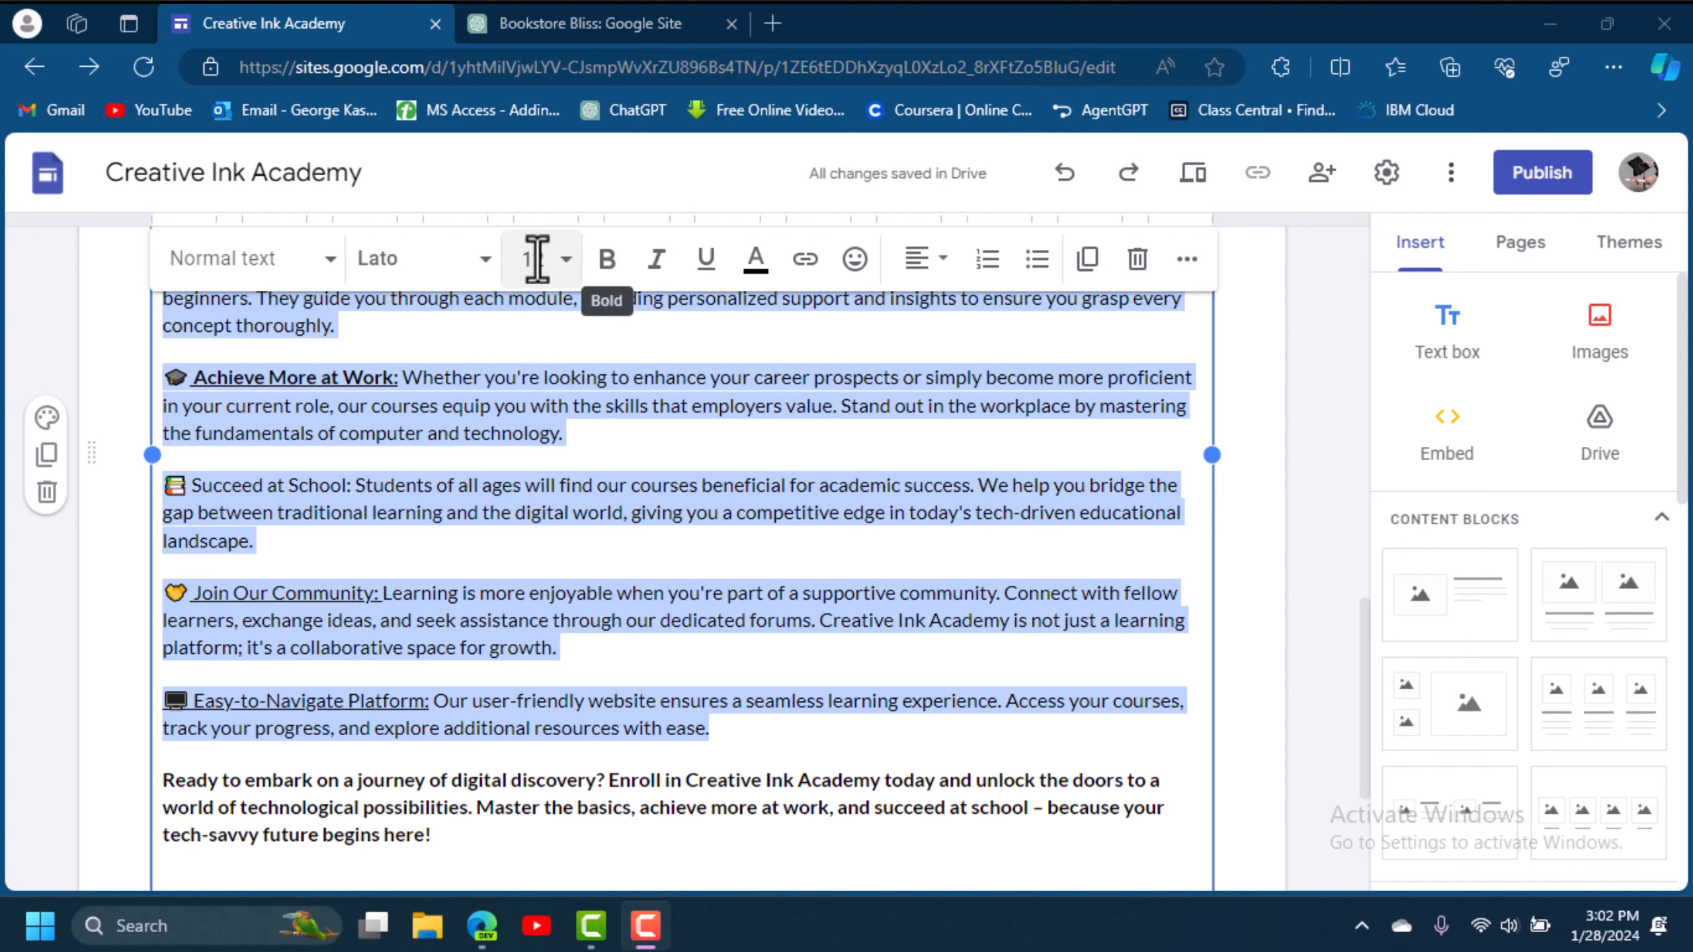
pyautogui.click(565, 260)
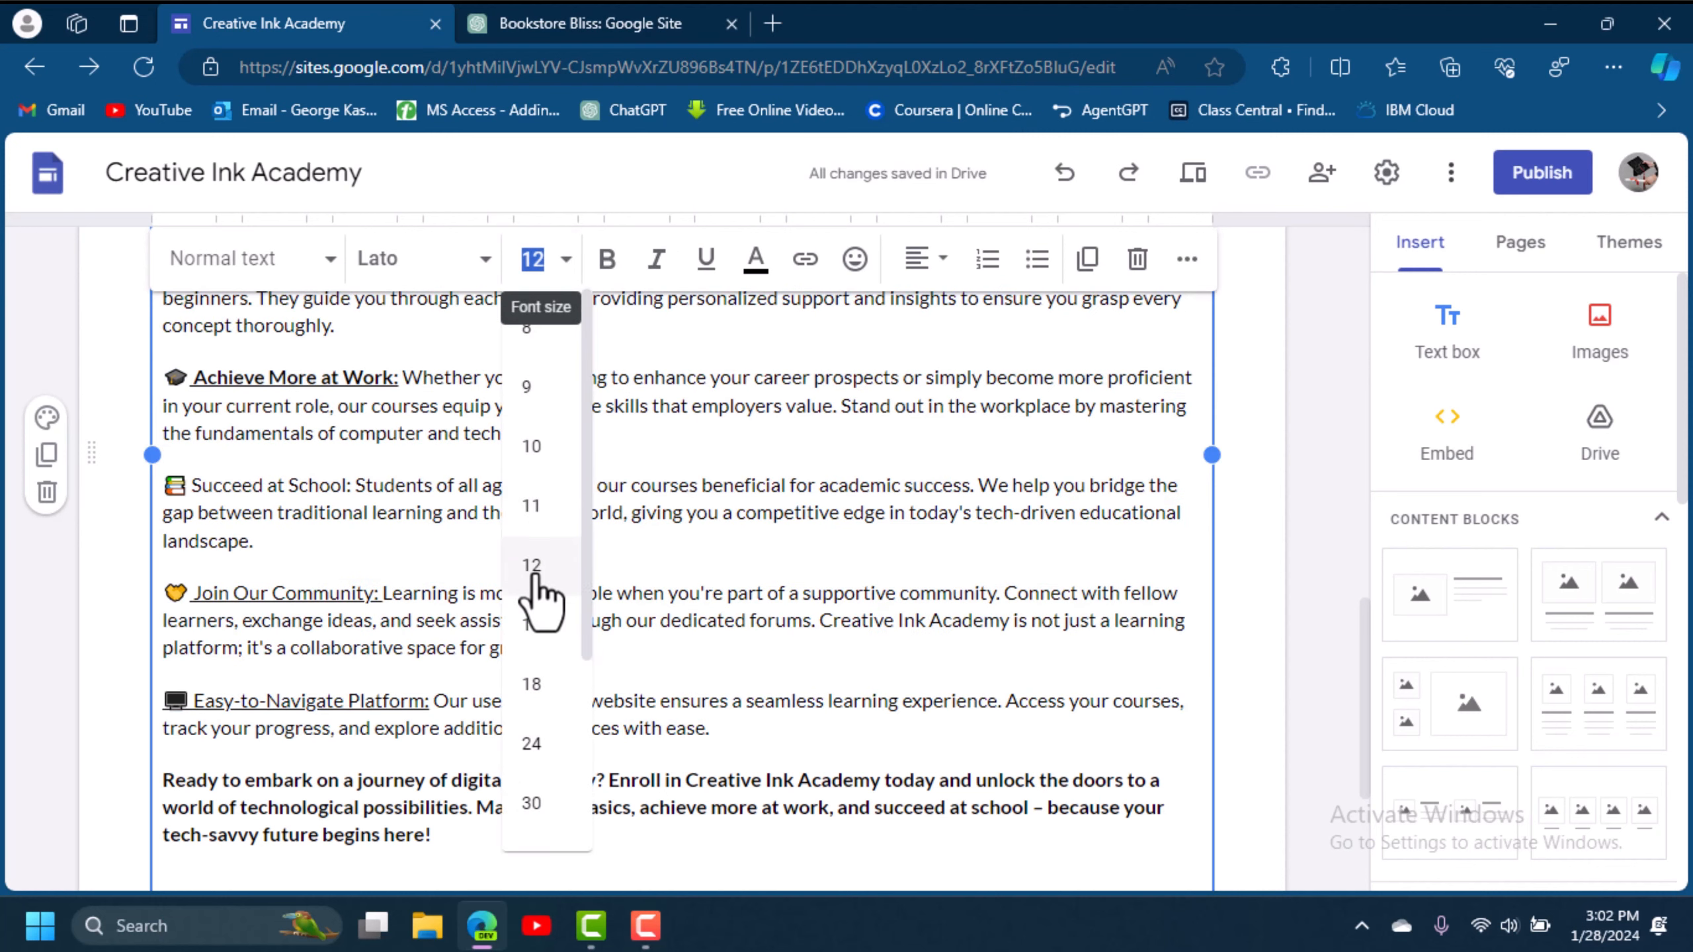
pyautogui.click(533, 626)
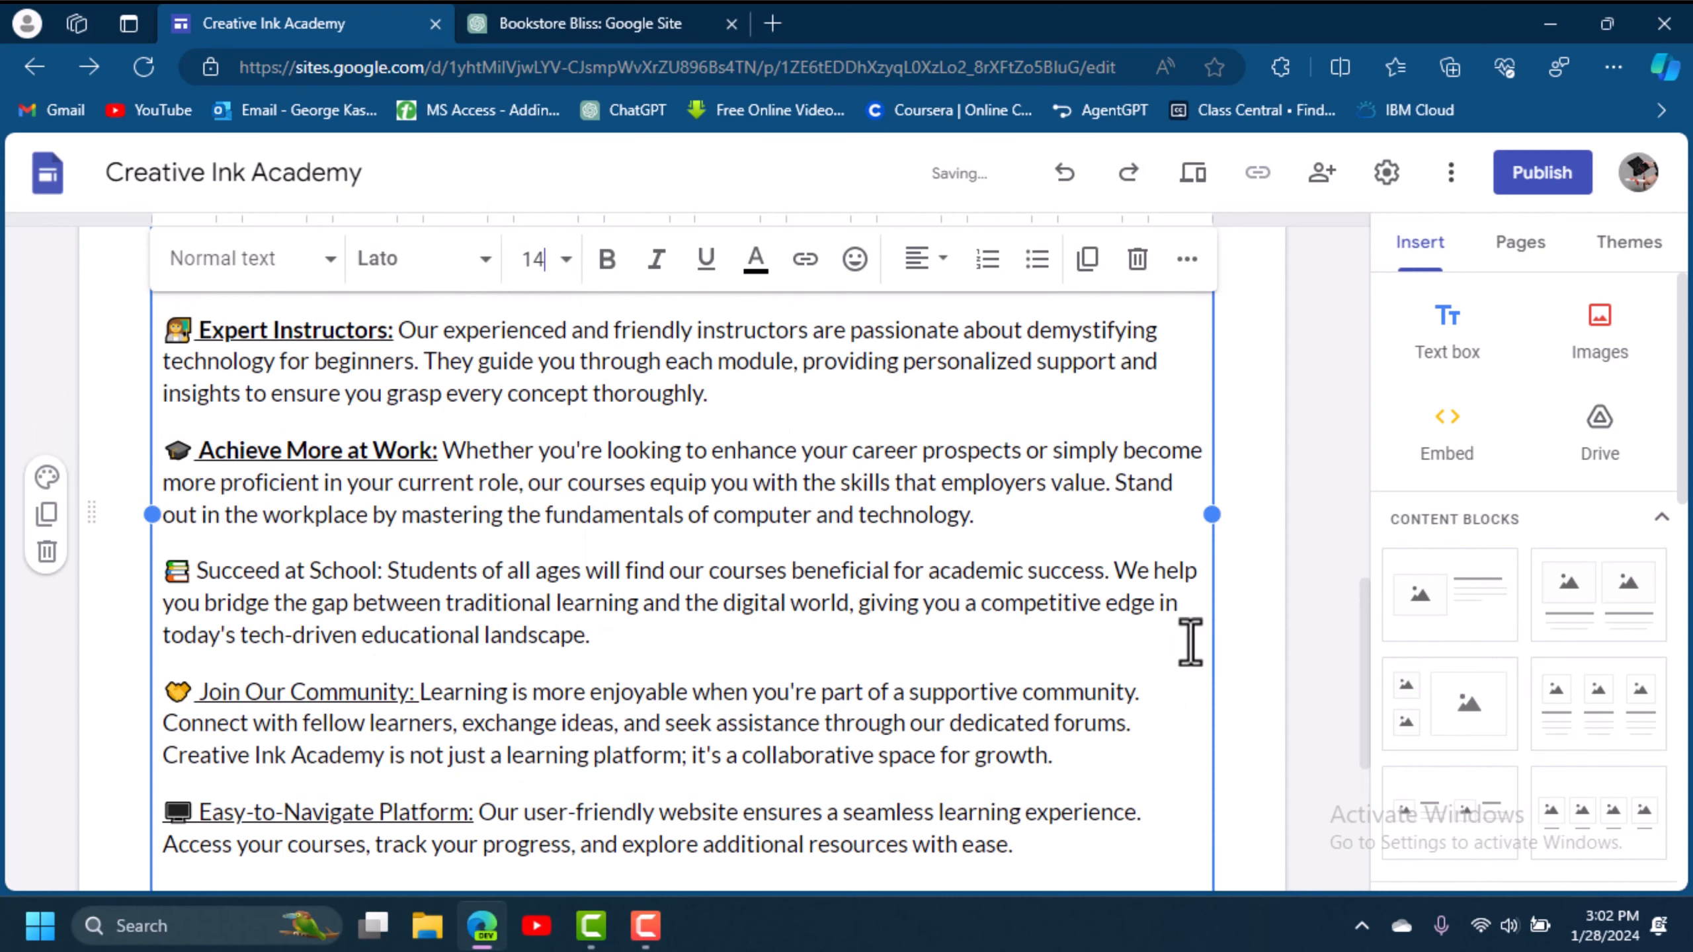
# Set the font size of the bold closing paragraph beginning "Ready to embark on a journey of digital discovery?" to 16.
pyautogui.moveTo(1366, 656); pyautogui.dragTo(1353, 860)
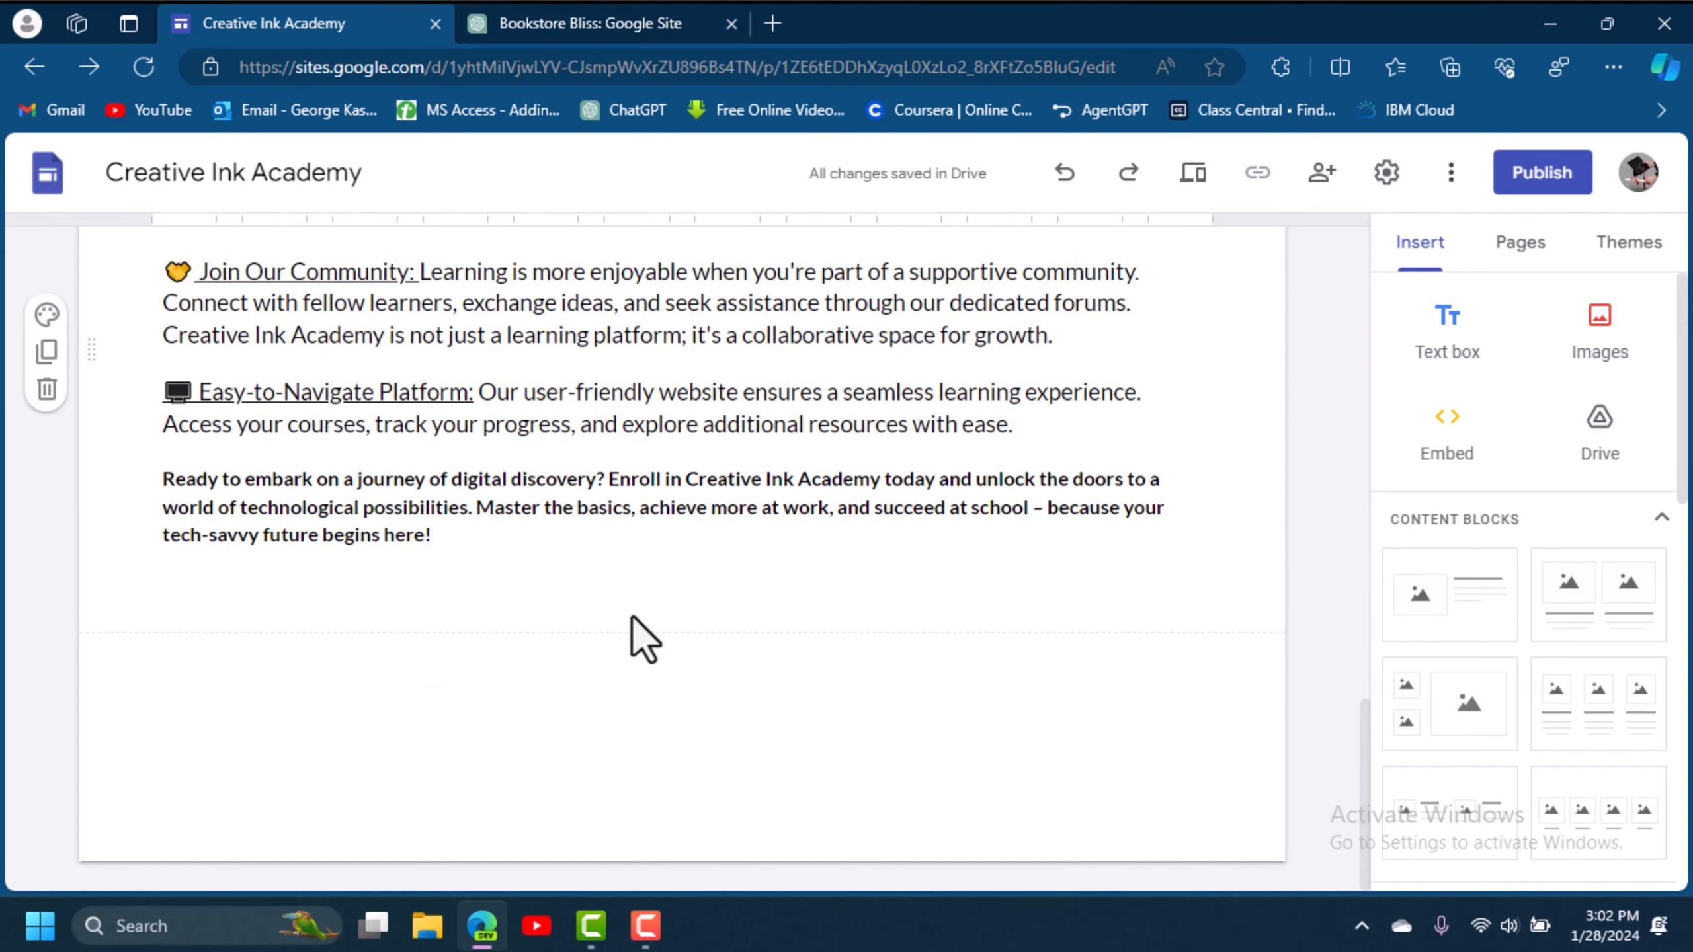
pyautogui.moveTo(489, 533); pyautogui.dragTo(152, 482)
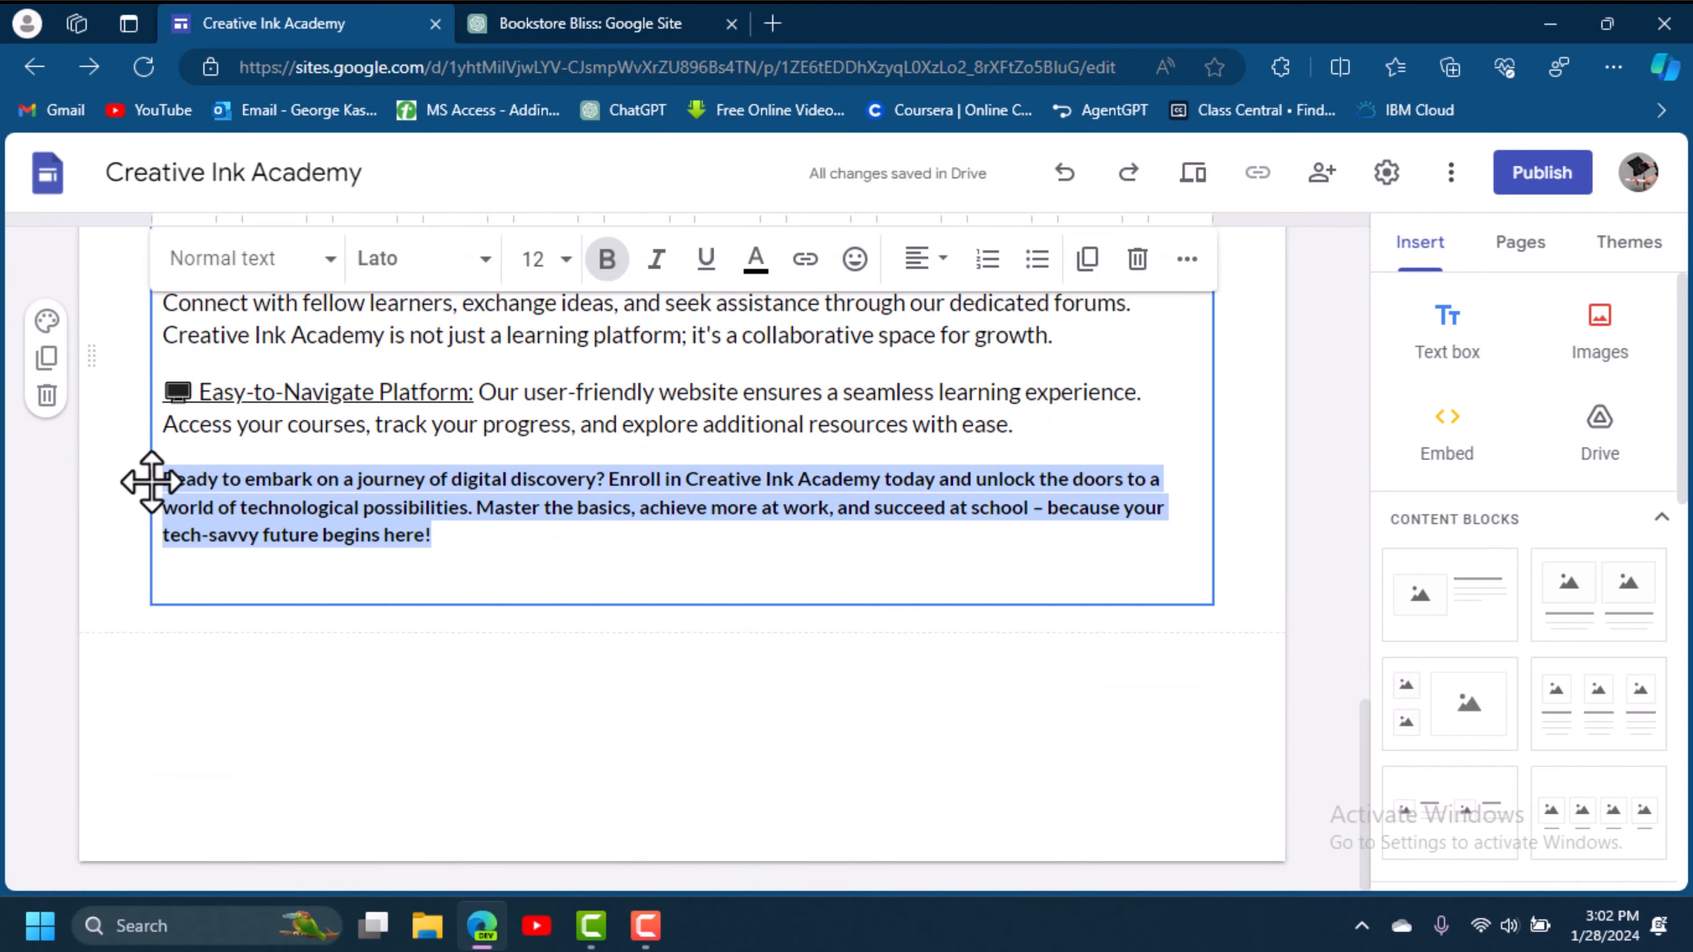
pyautogui.click(565, 261)
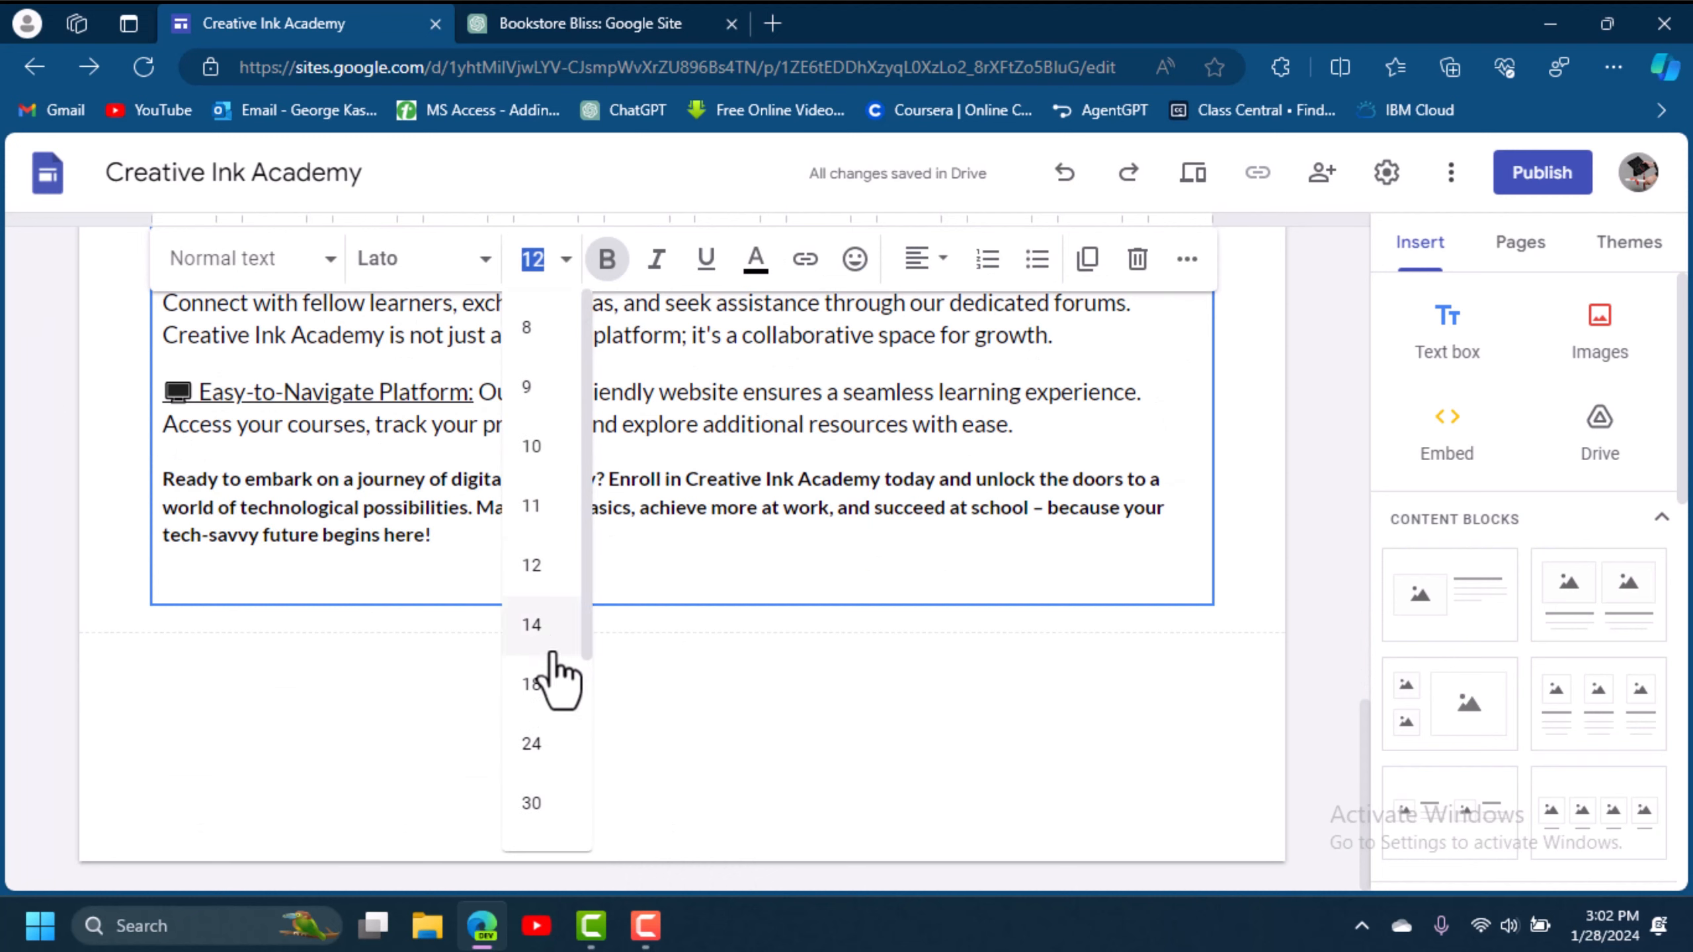
pyautogui.click(541, 691)
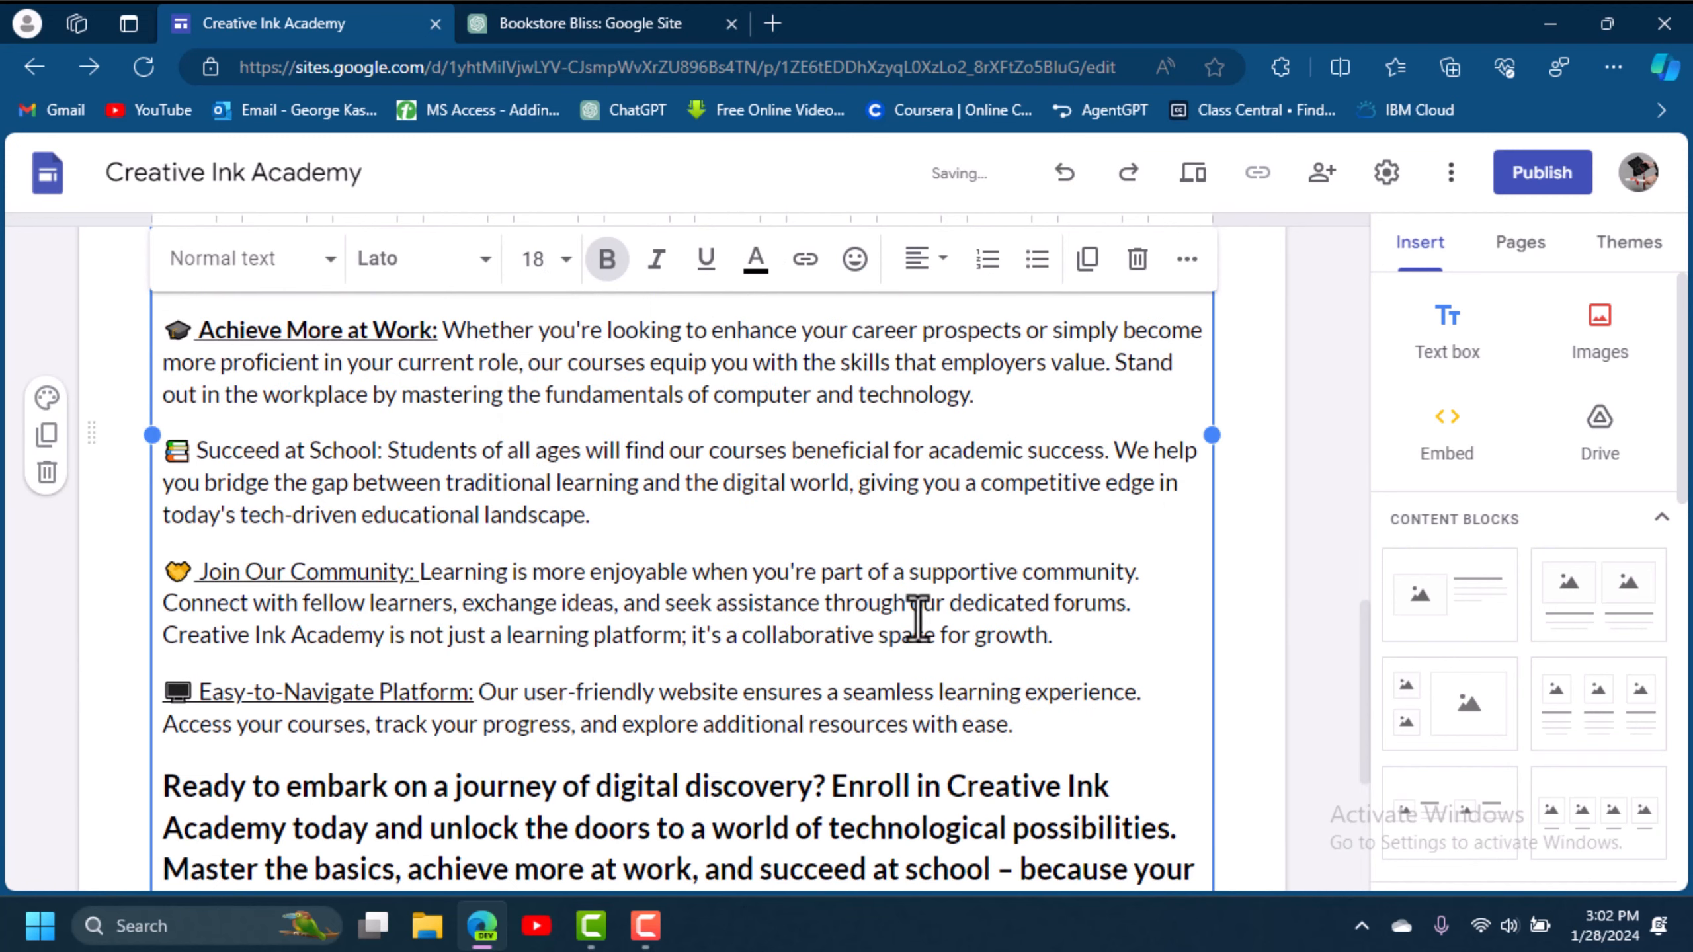
pyautogui.click(533, 258)
pyautogui.click(533, 627)
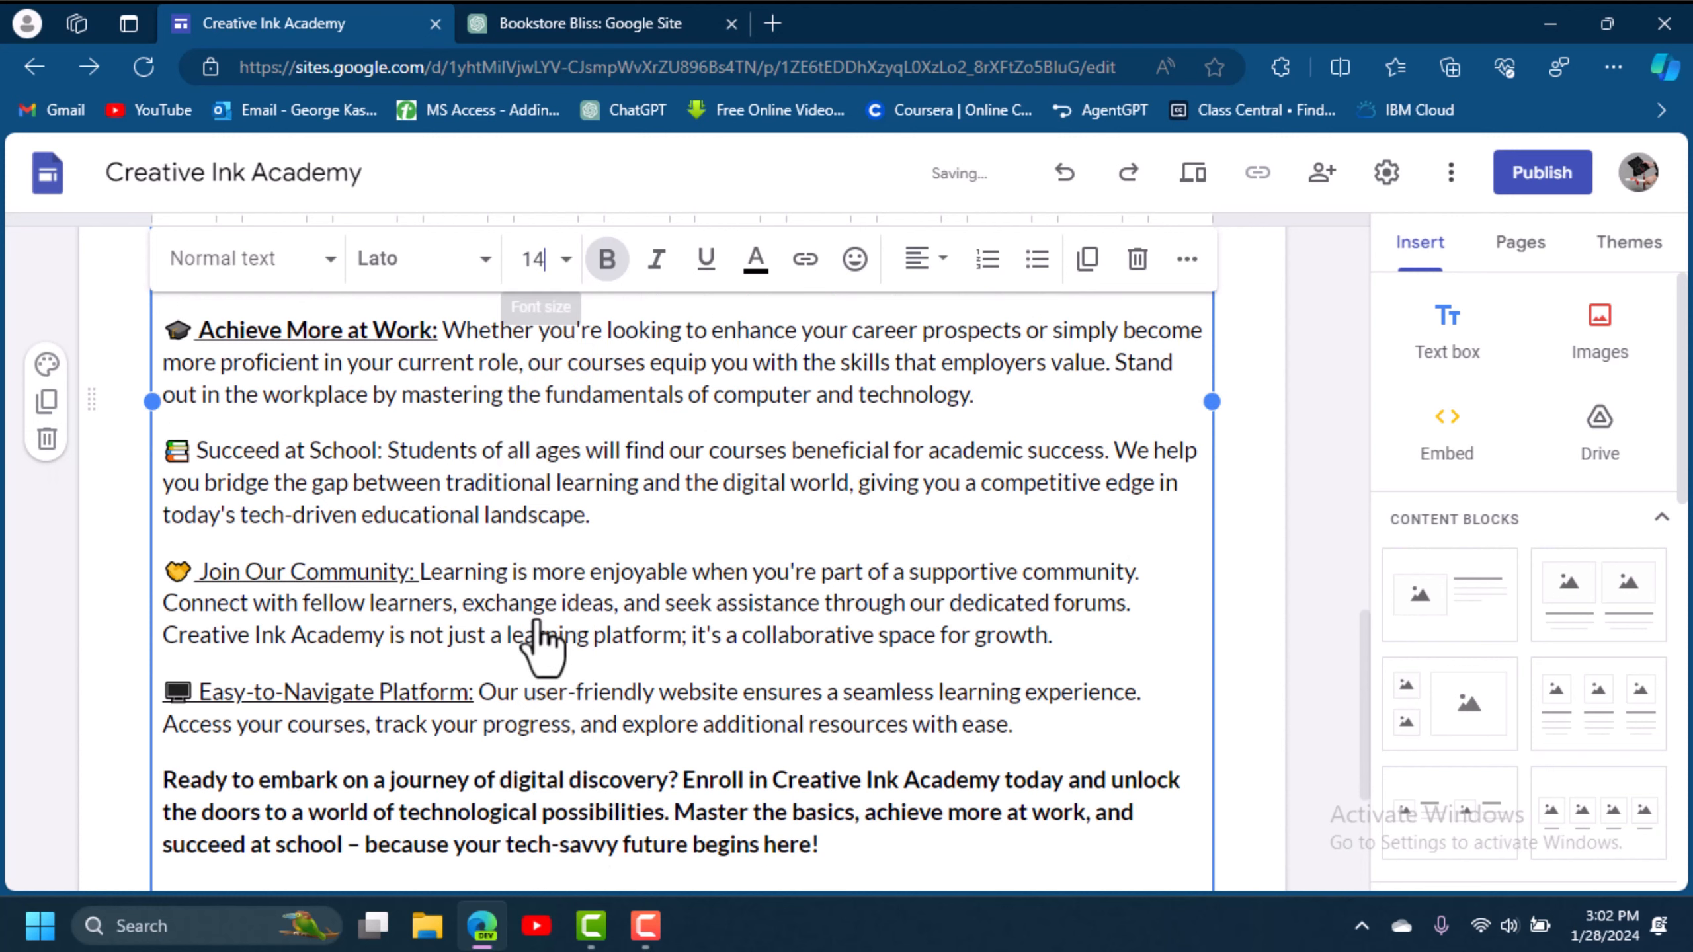
pyautogui.click(533, 259)
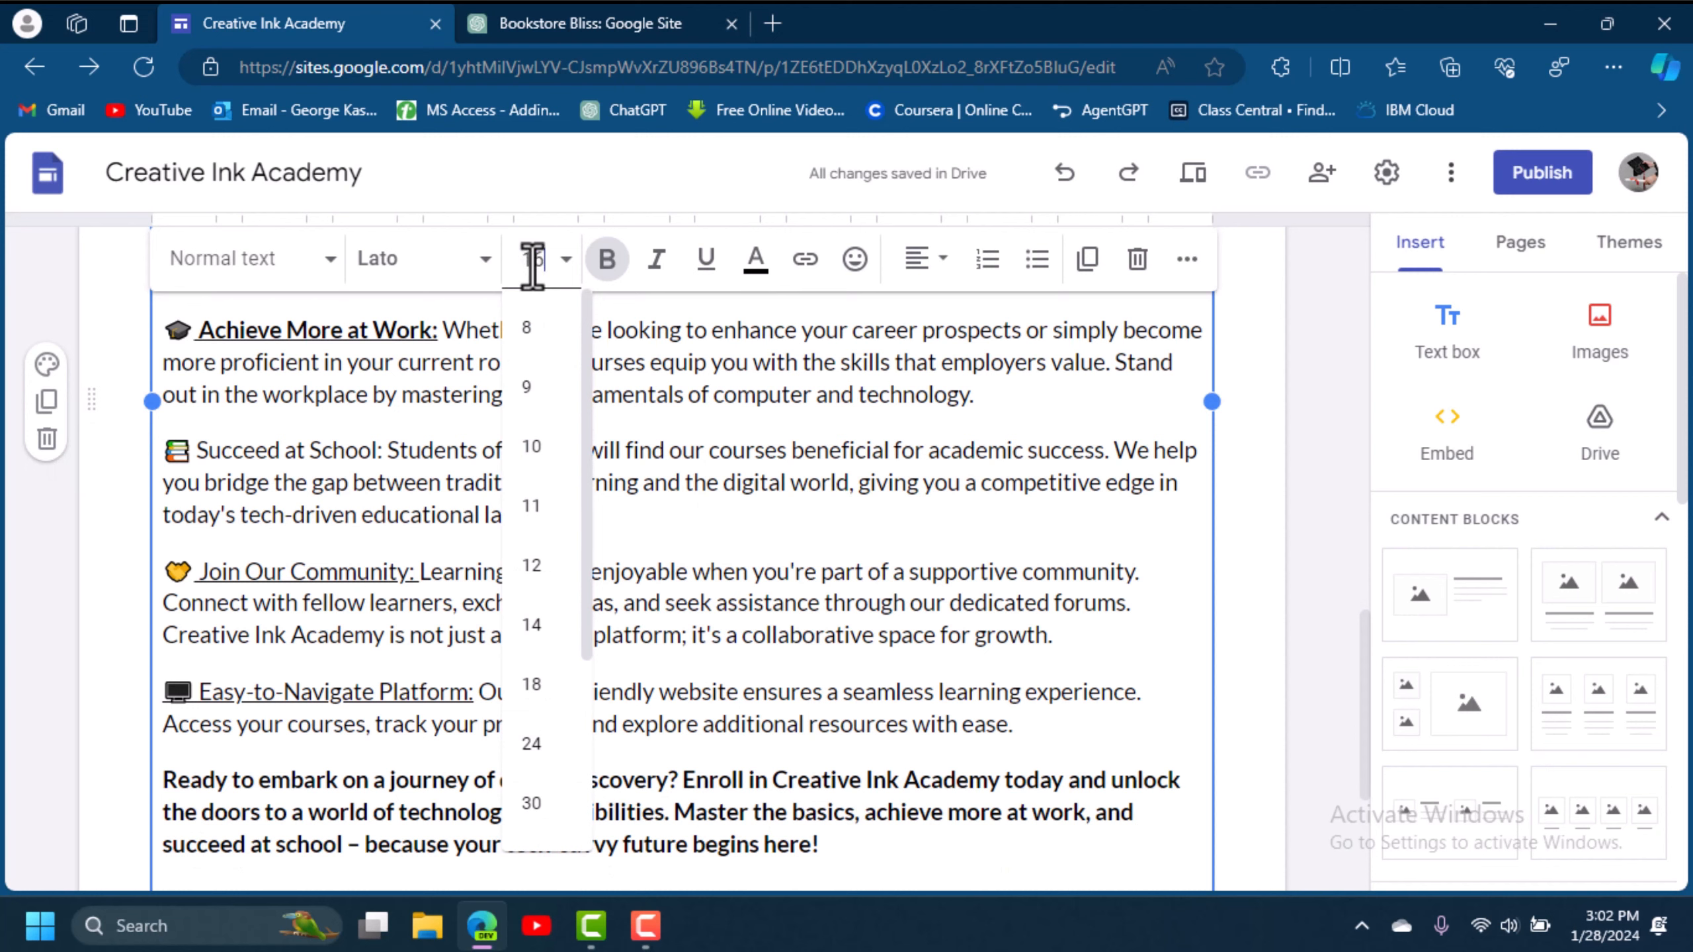
pyautogui.write('16')
pyautogui.press('Return')
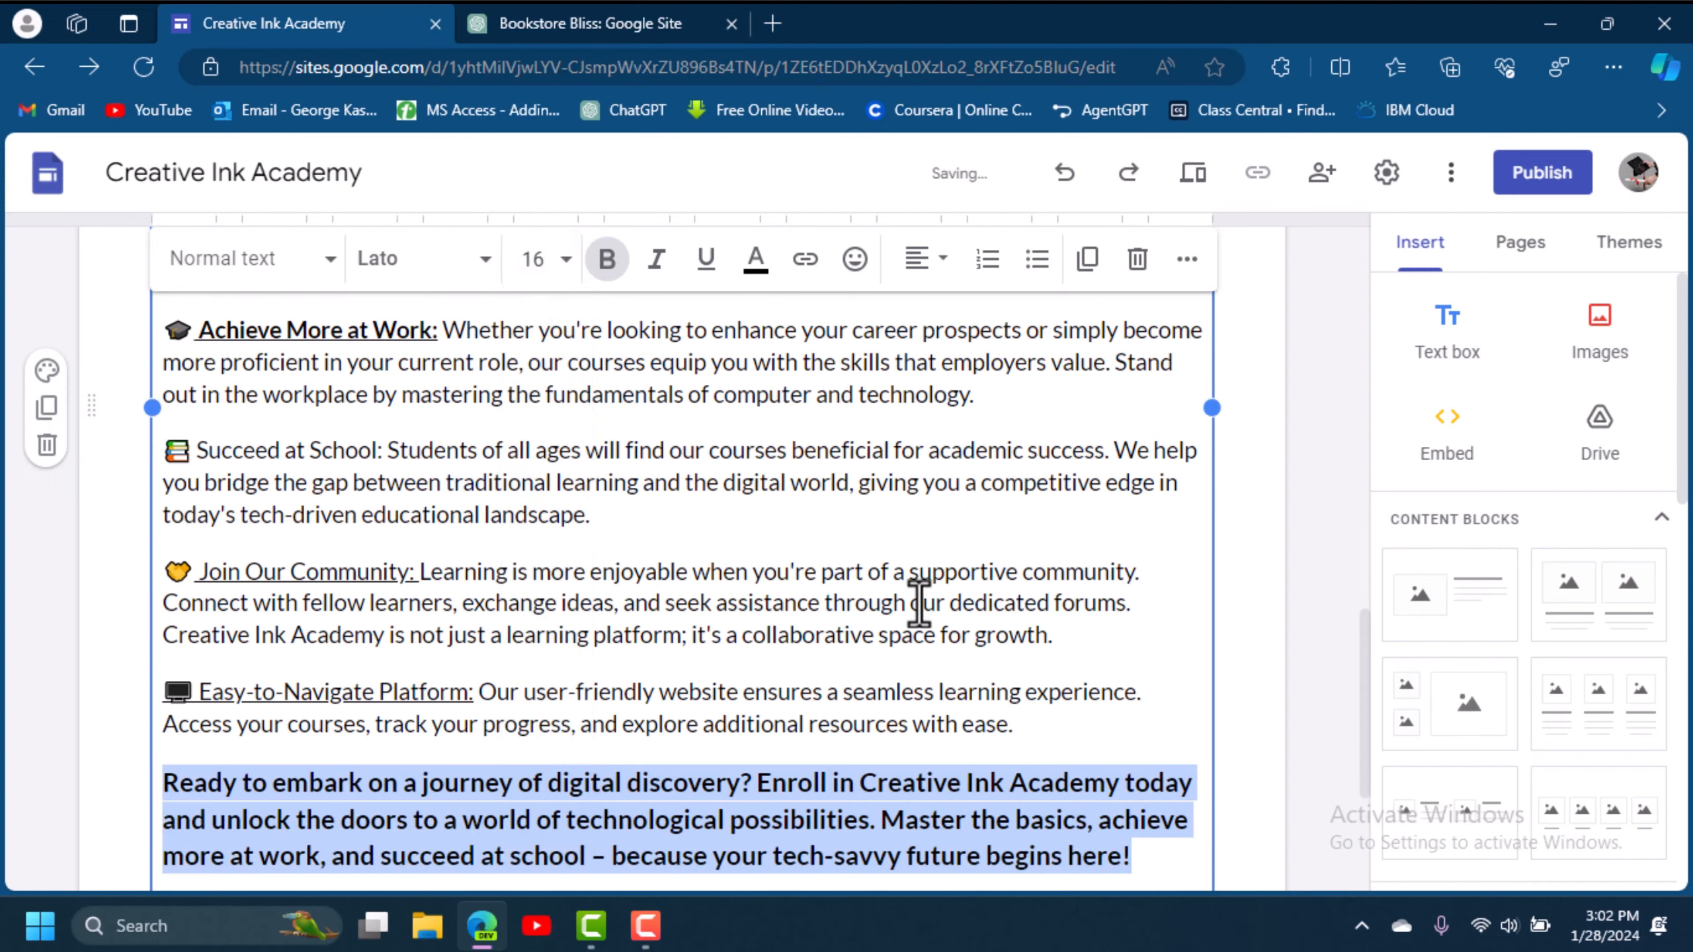
# Delete the empty three-column content block above the description on the About page and review the page.
pyautogui.moveTo(1368, 673); pyautogui.dragTo(1366, 363)
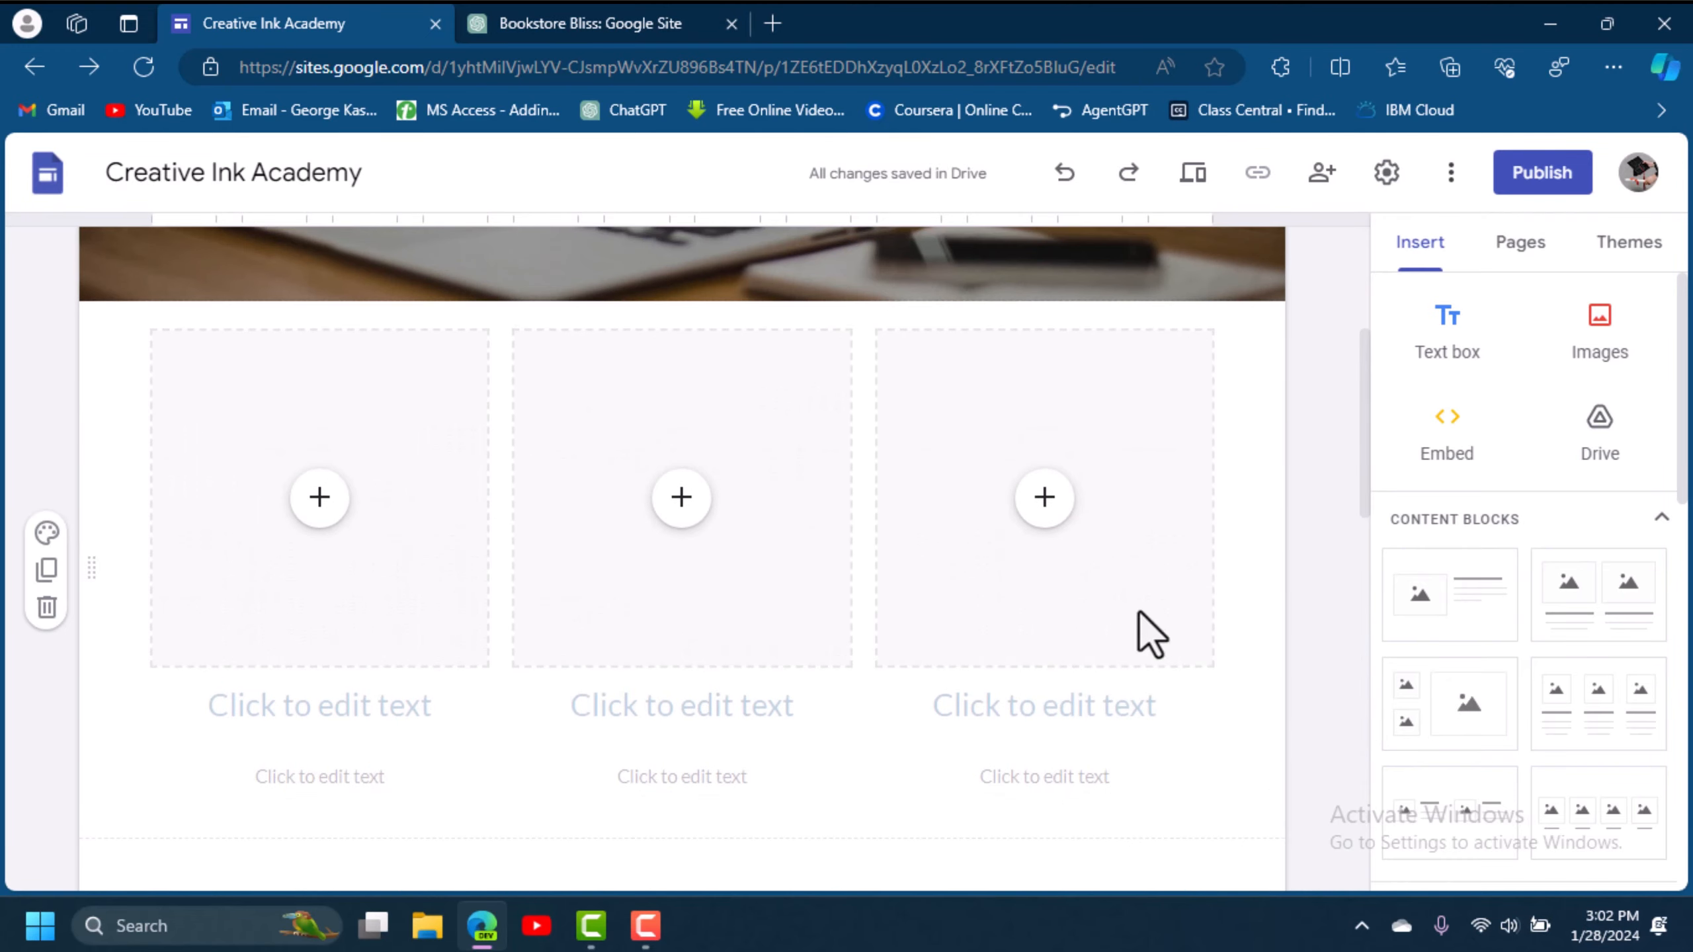
pyautogui.click(48, 608)
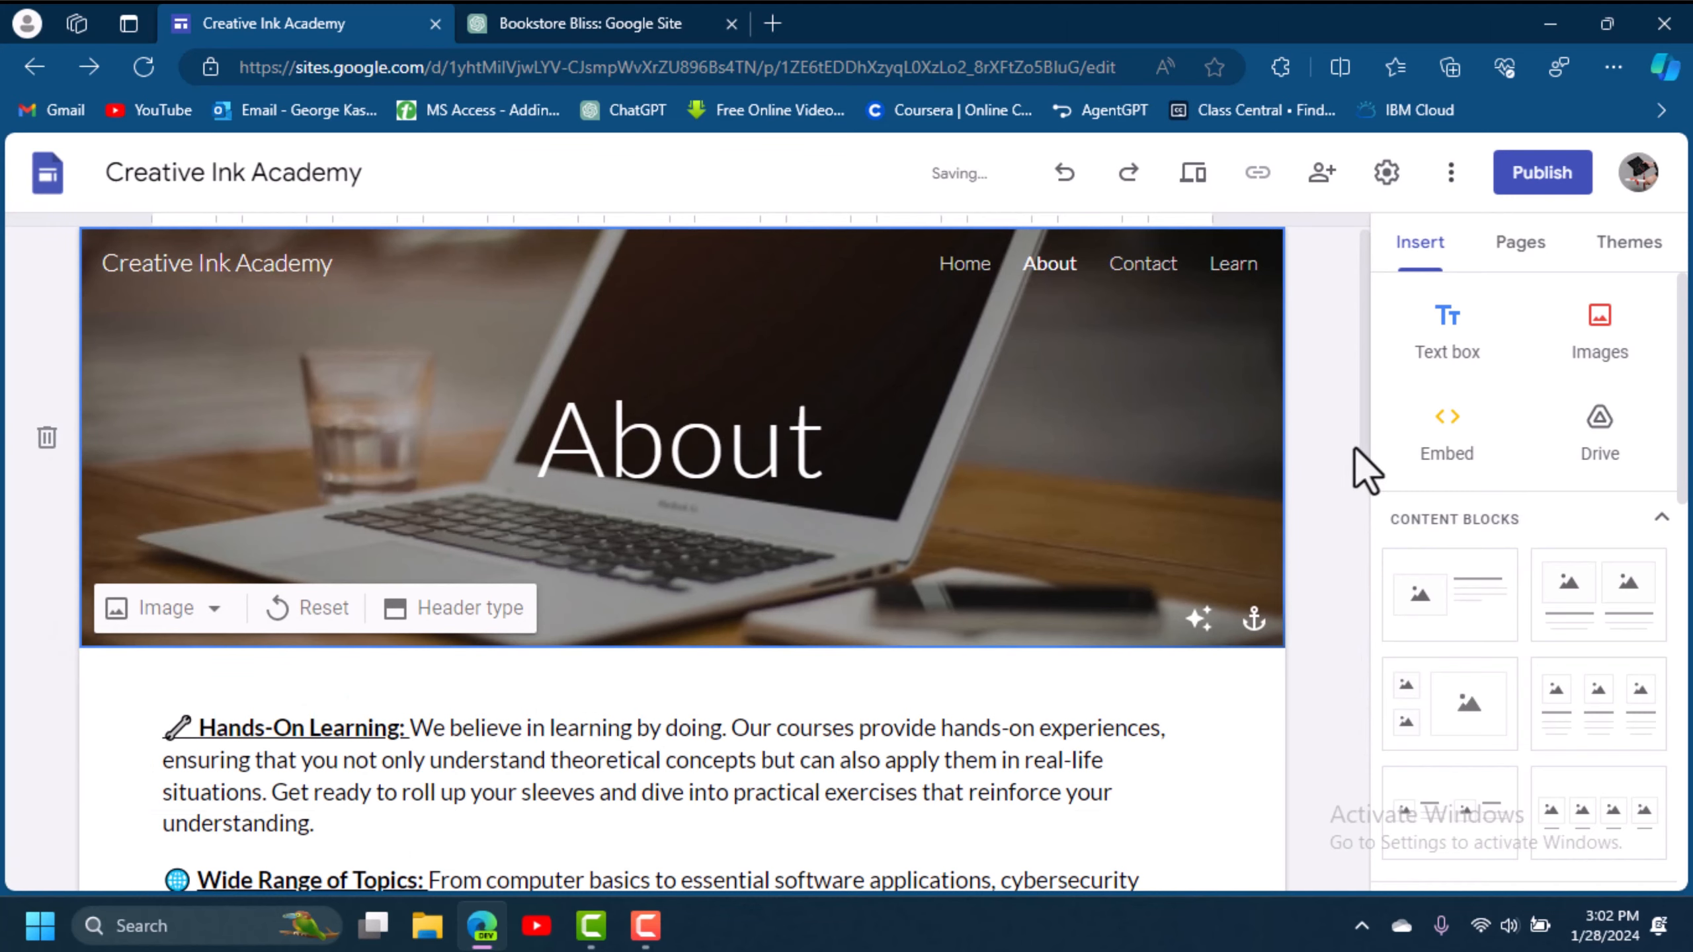
pyautogui.moveTo(1365, 439); pyautogui.dragTo(1347, 827)
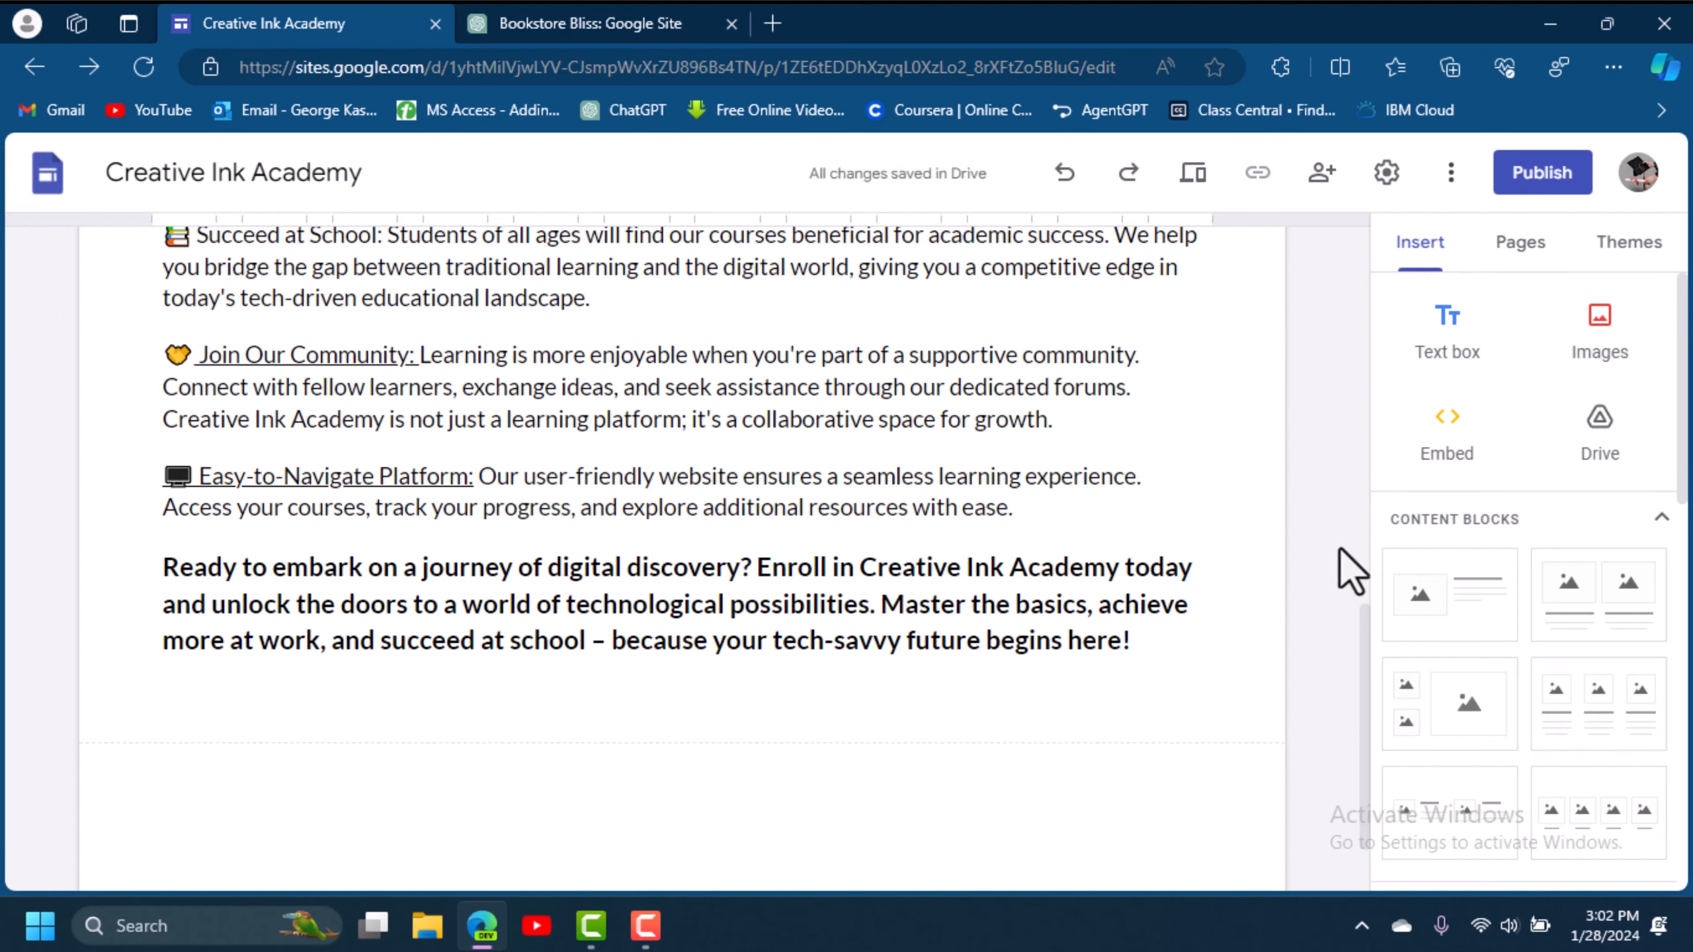
pyautogui.moveTo(1365, 638); pyautogui.dragTo(1406, 276)
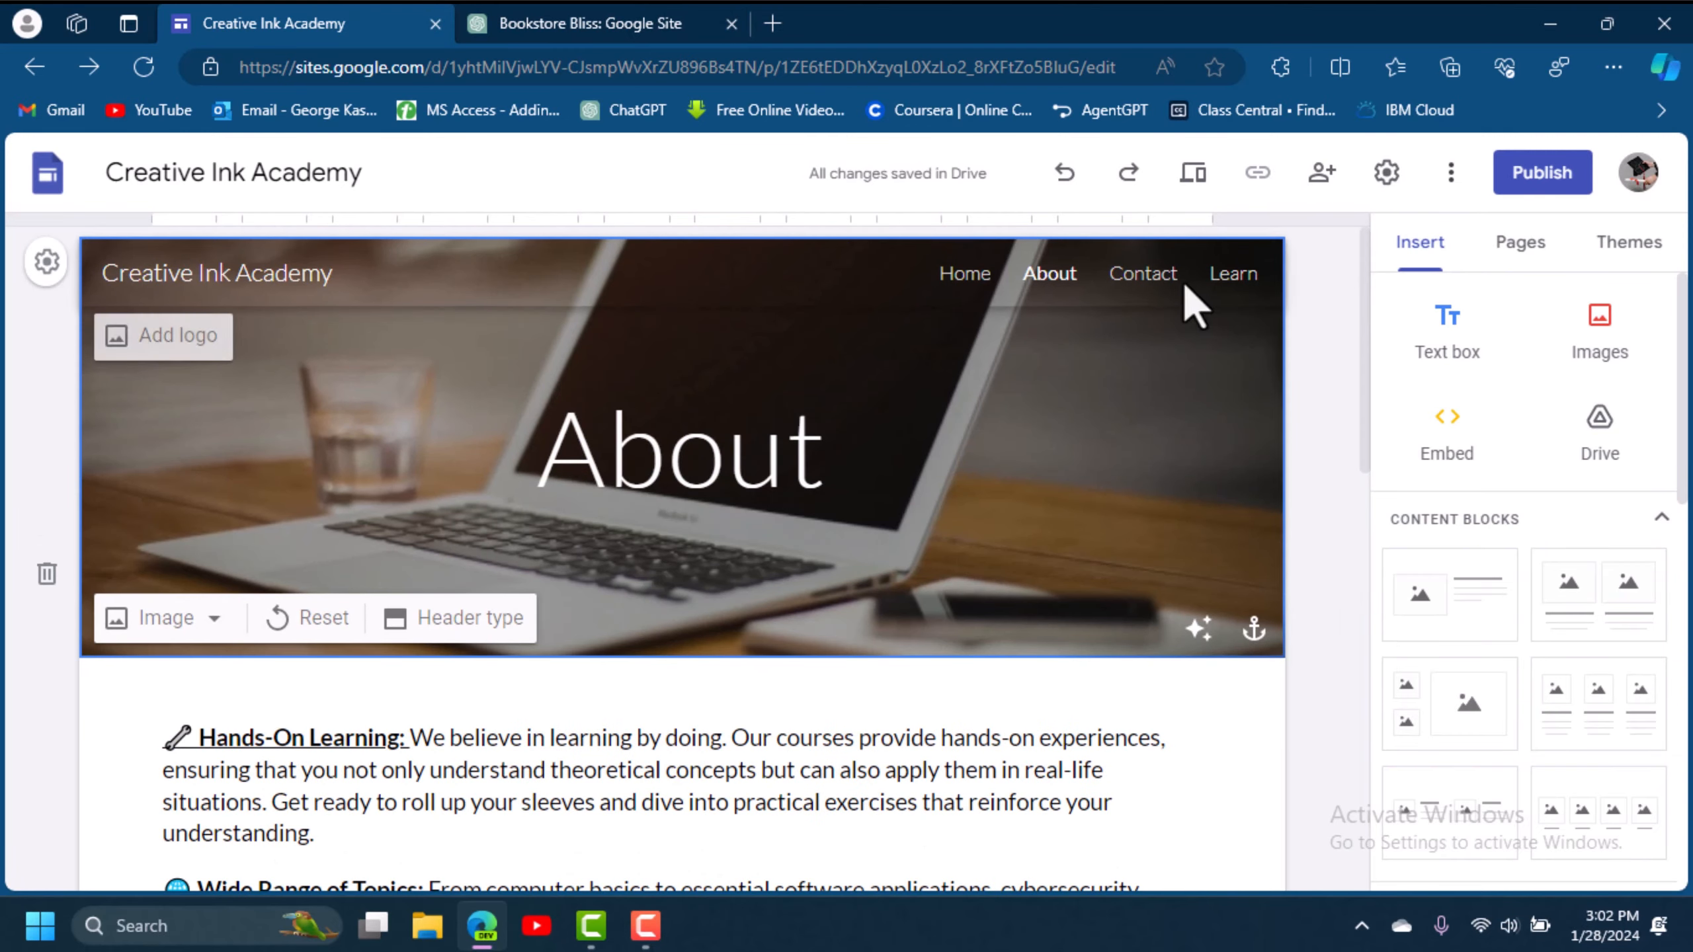
# Open the Contact page, embed the Zambia Digital Google Form with the Digital Courses Enrollment Form, and look it over.
pyautogui.click(1142, 275)
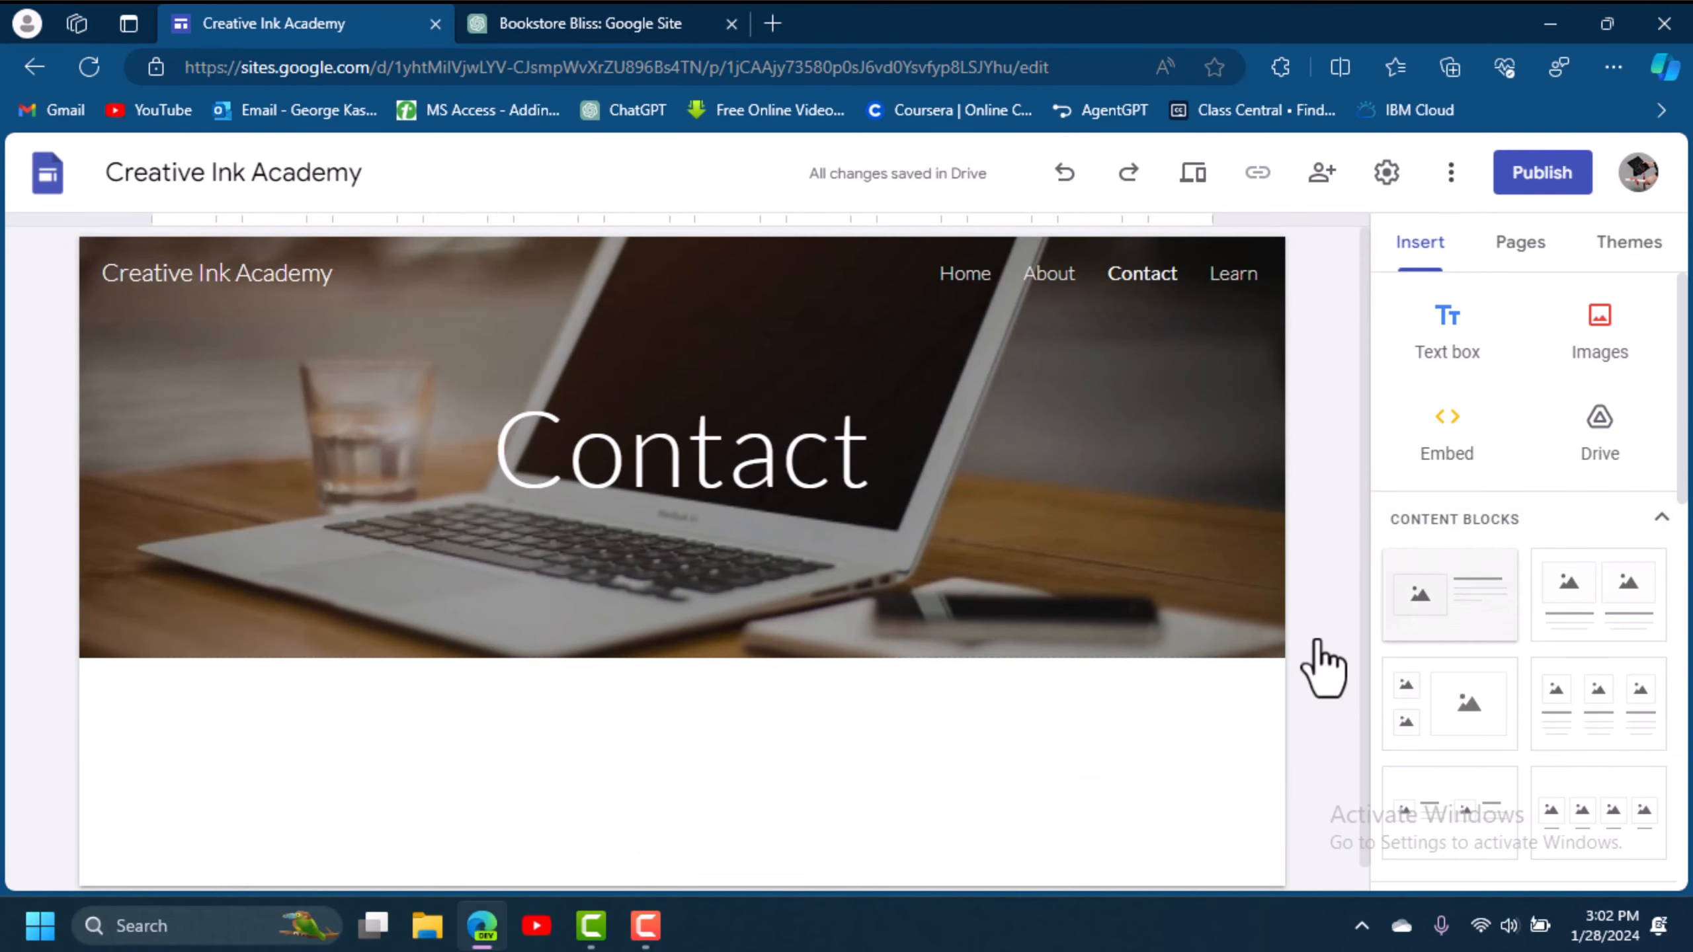
pyautogui.moveTo(1681, 470); pyautogui.dragTo(1680, 571)
pyautogui.scroll(-8, 1533, 700)
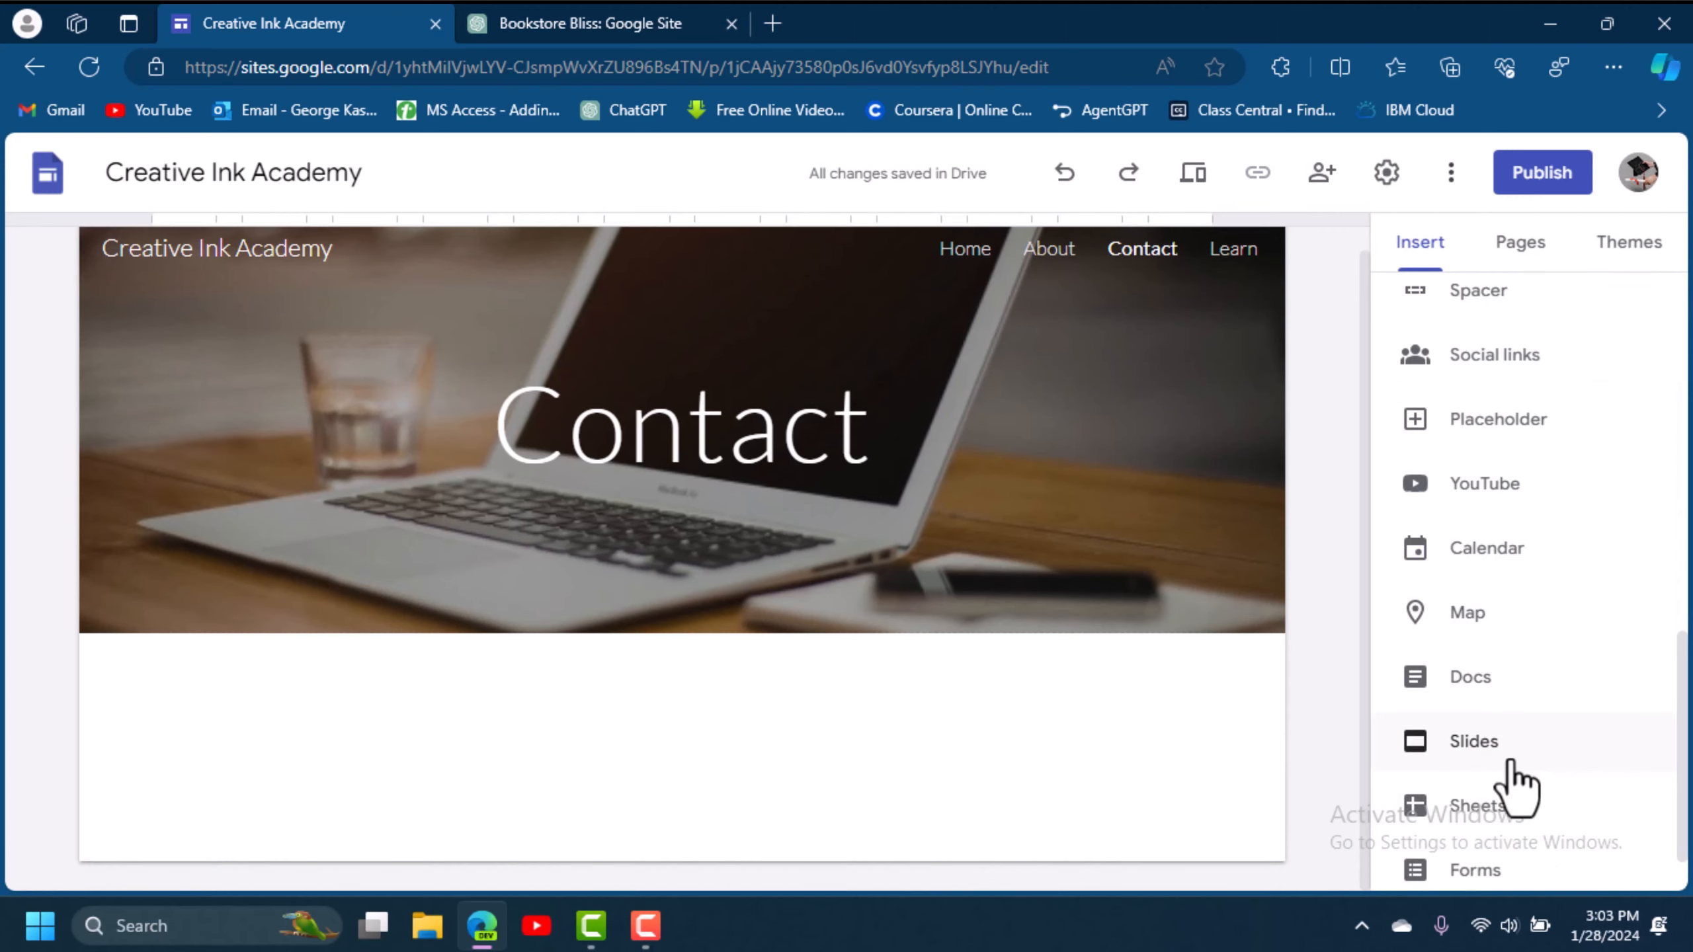
pyautogui.click(1473, 872)
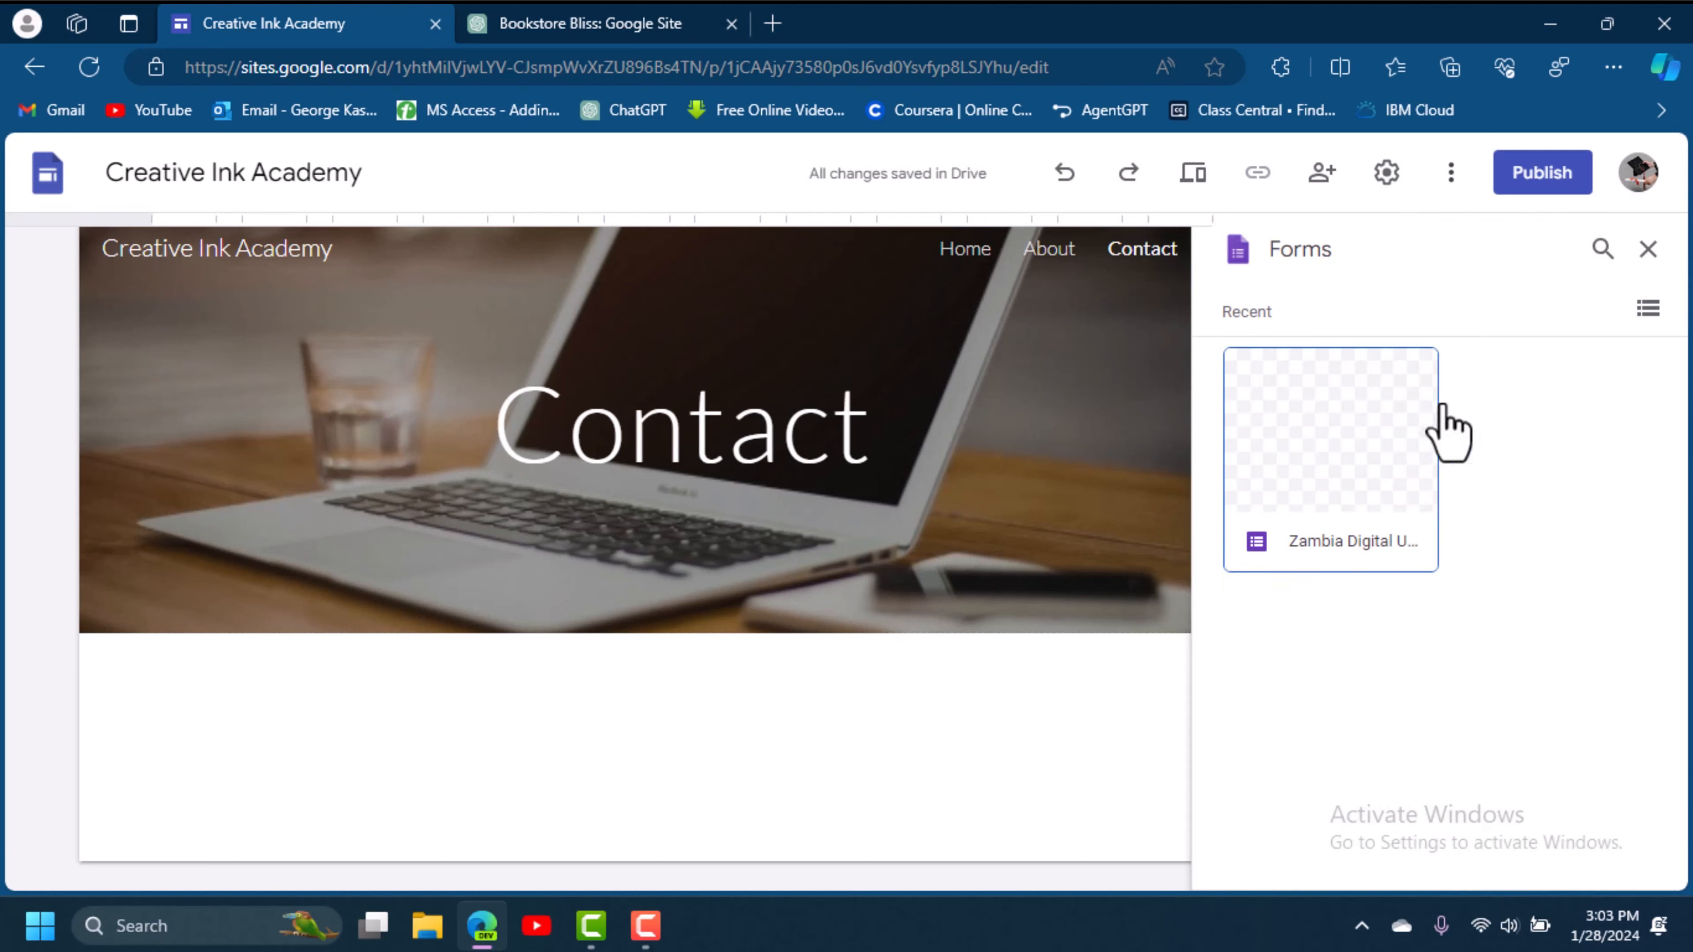
pyautogui.click(1323, 527)
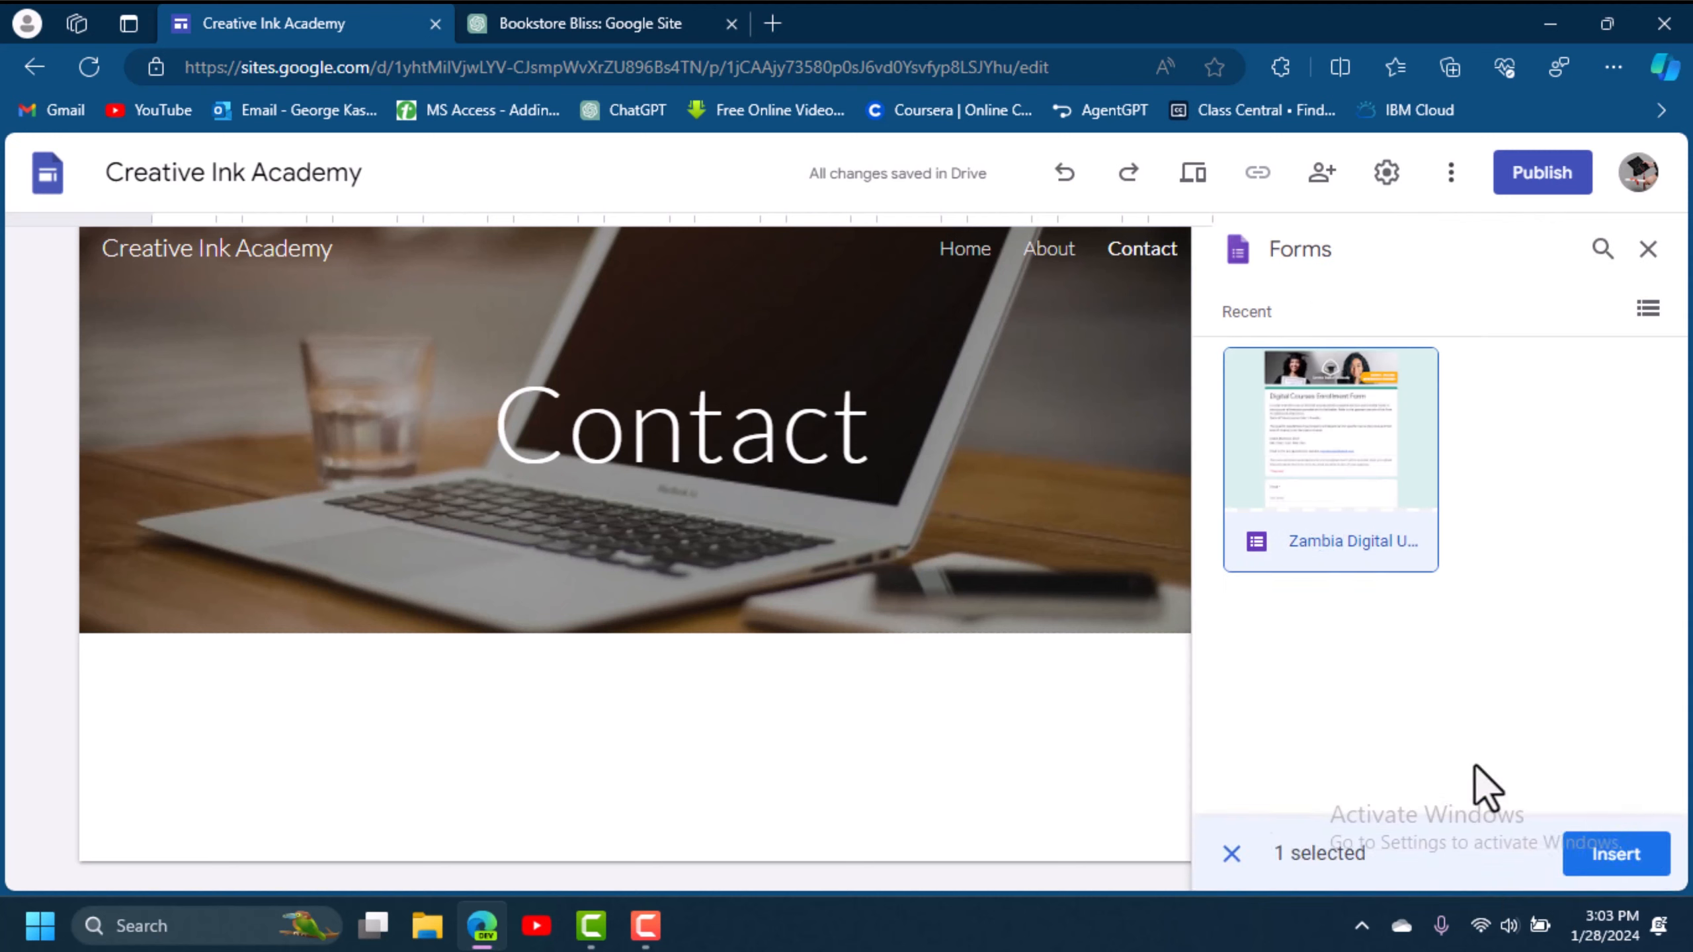
pyautogui.click(1620, 857)
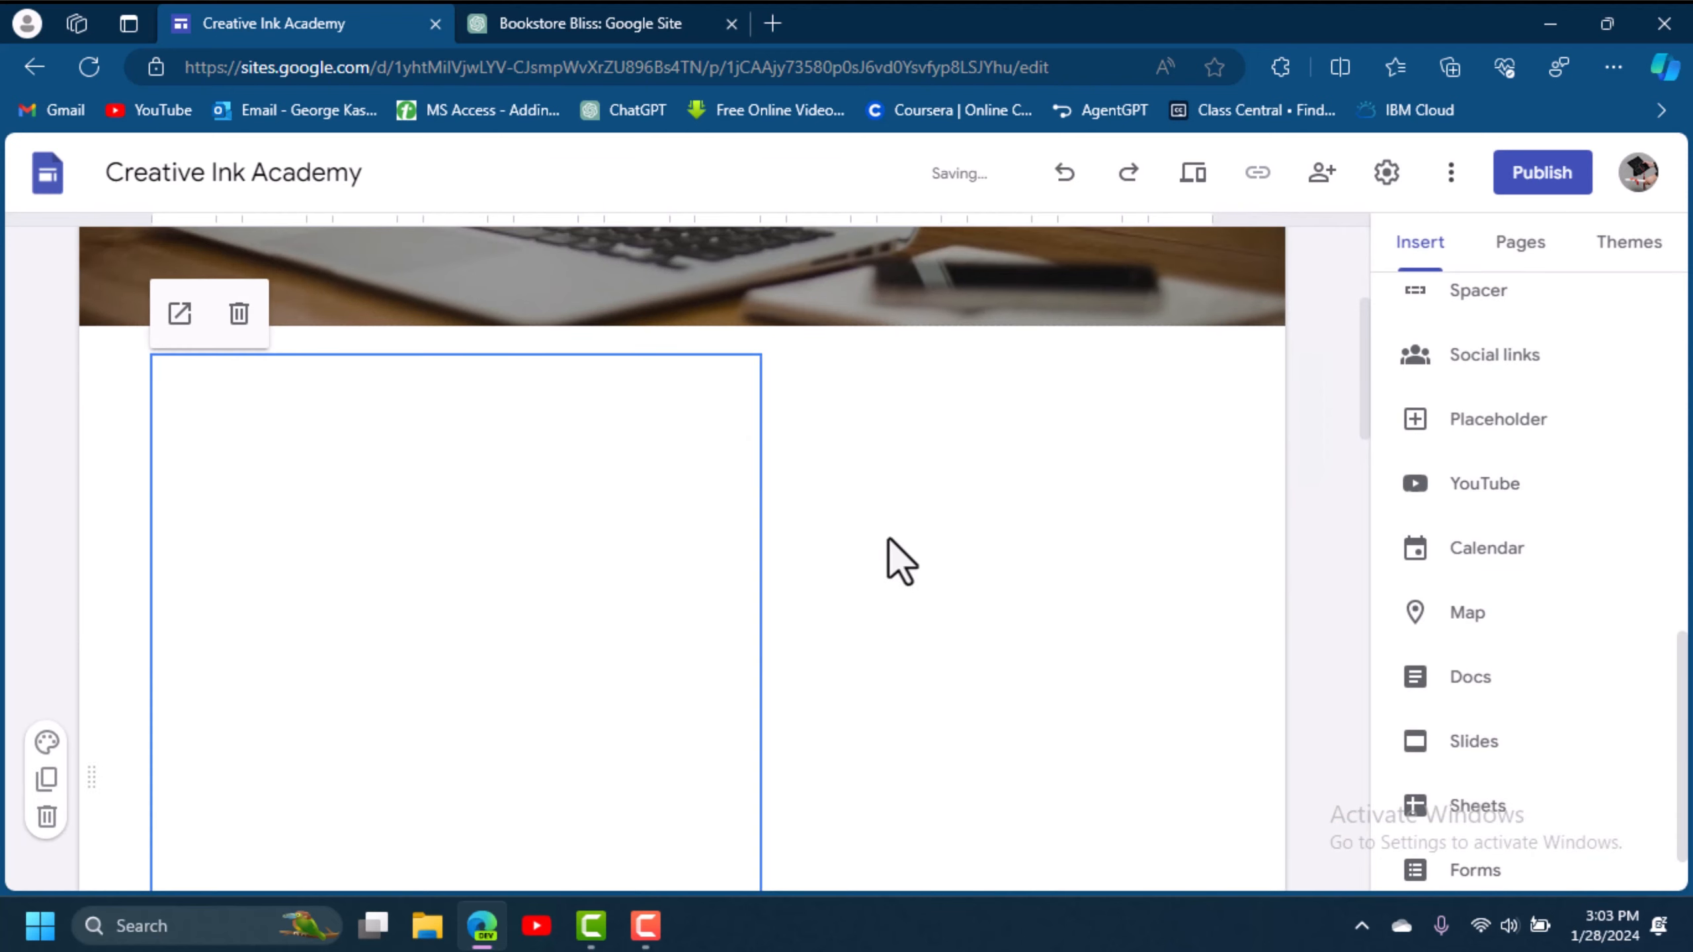
pyautogui.moveTo(1369, 347); pyautogui.dragTo(1346, 455)
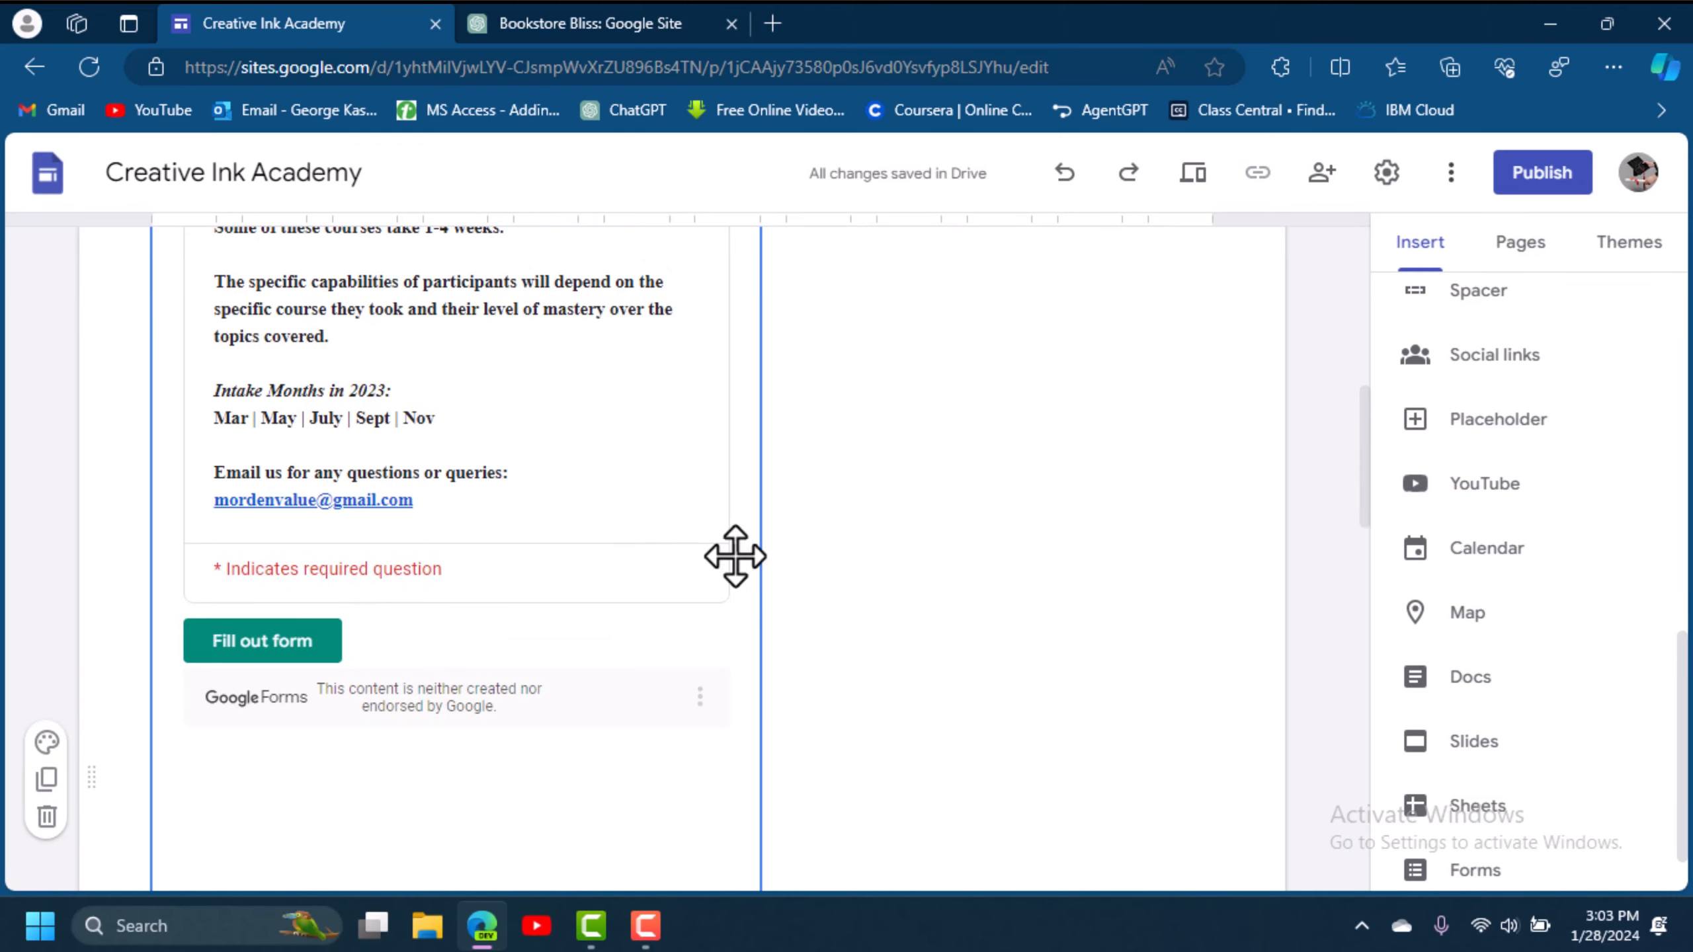
pyautogui.moveTo(753, 611); pyautogui.dragTo(428, 567)
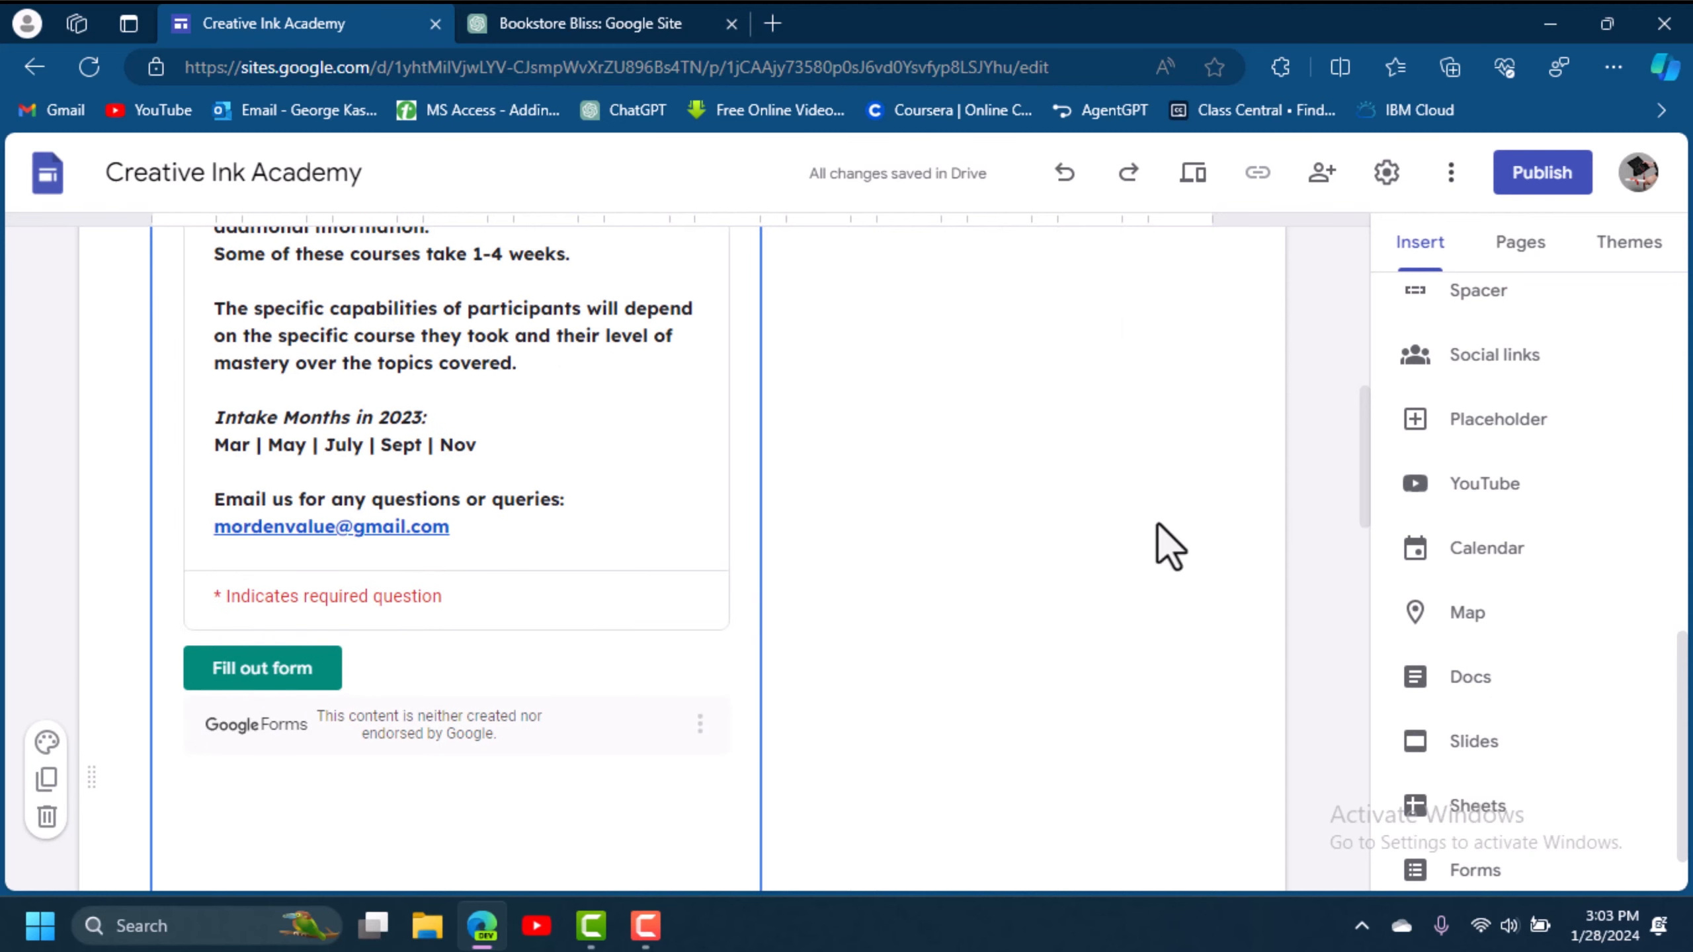
pyautogui.scroll(5, 1367, 486)
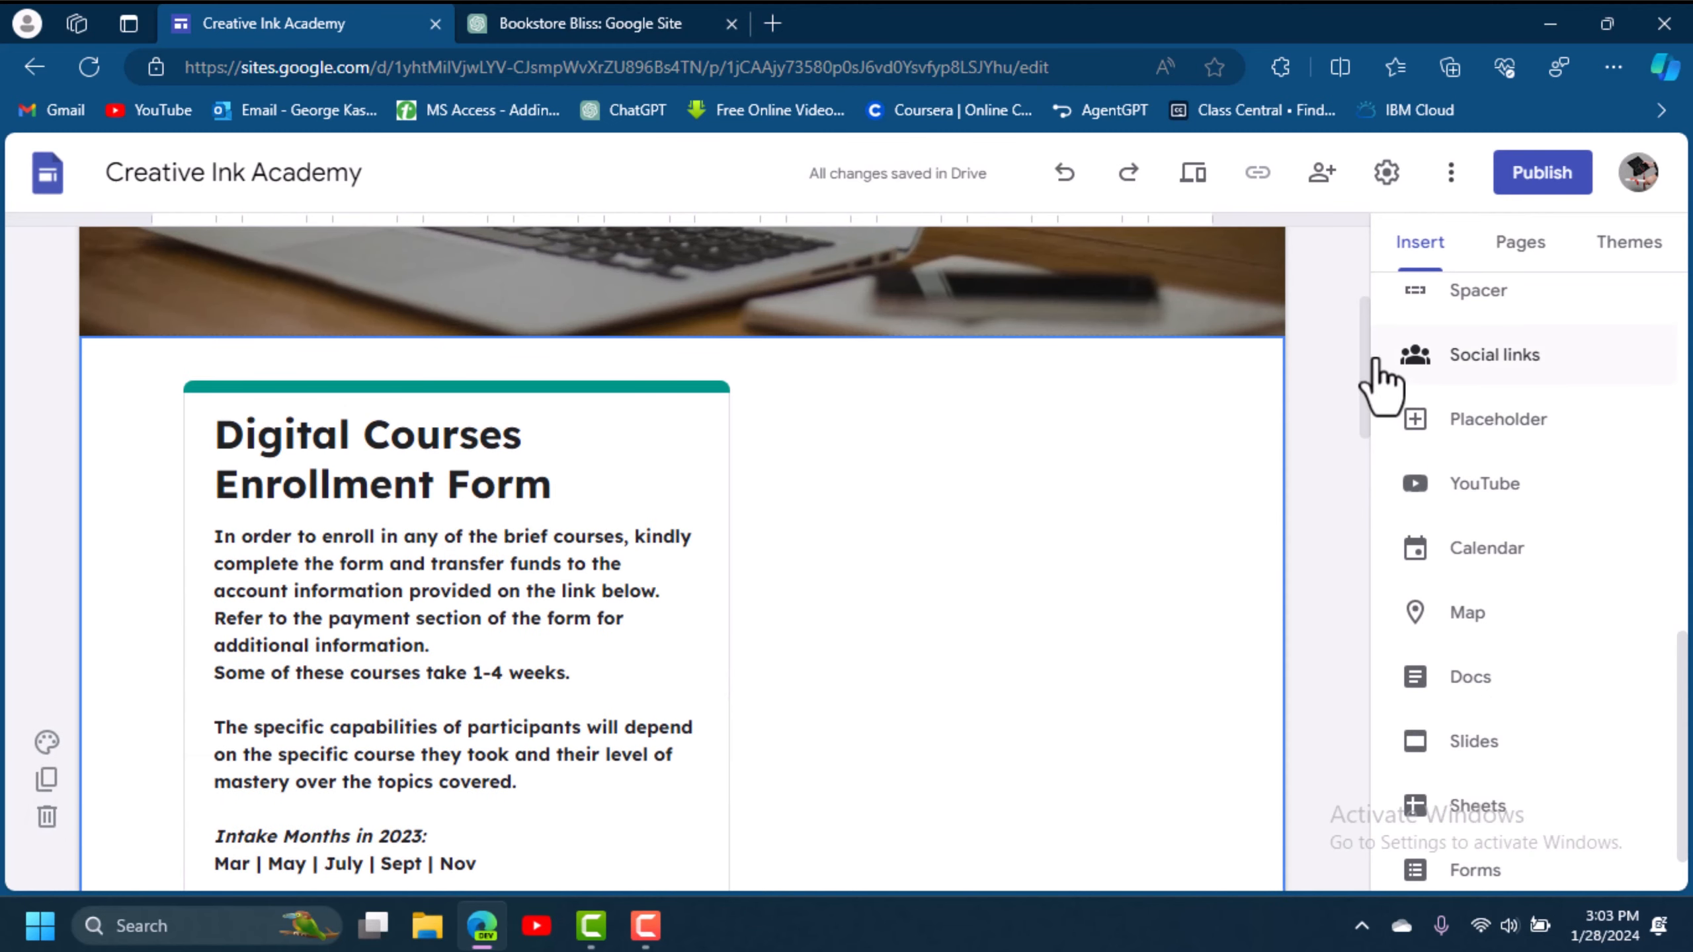
pyautogui.moveTo(1364, 360); pyautogui.dragTo(1360, 241)
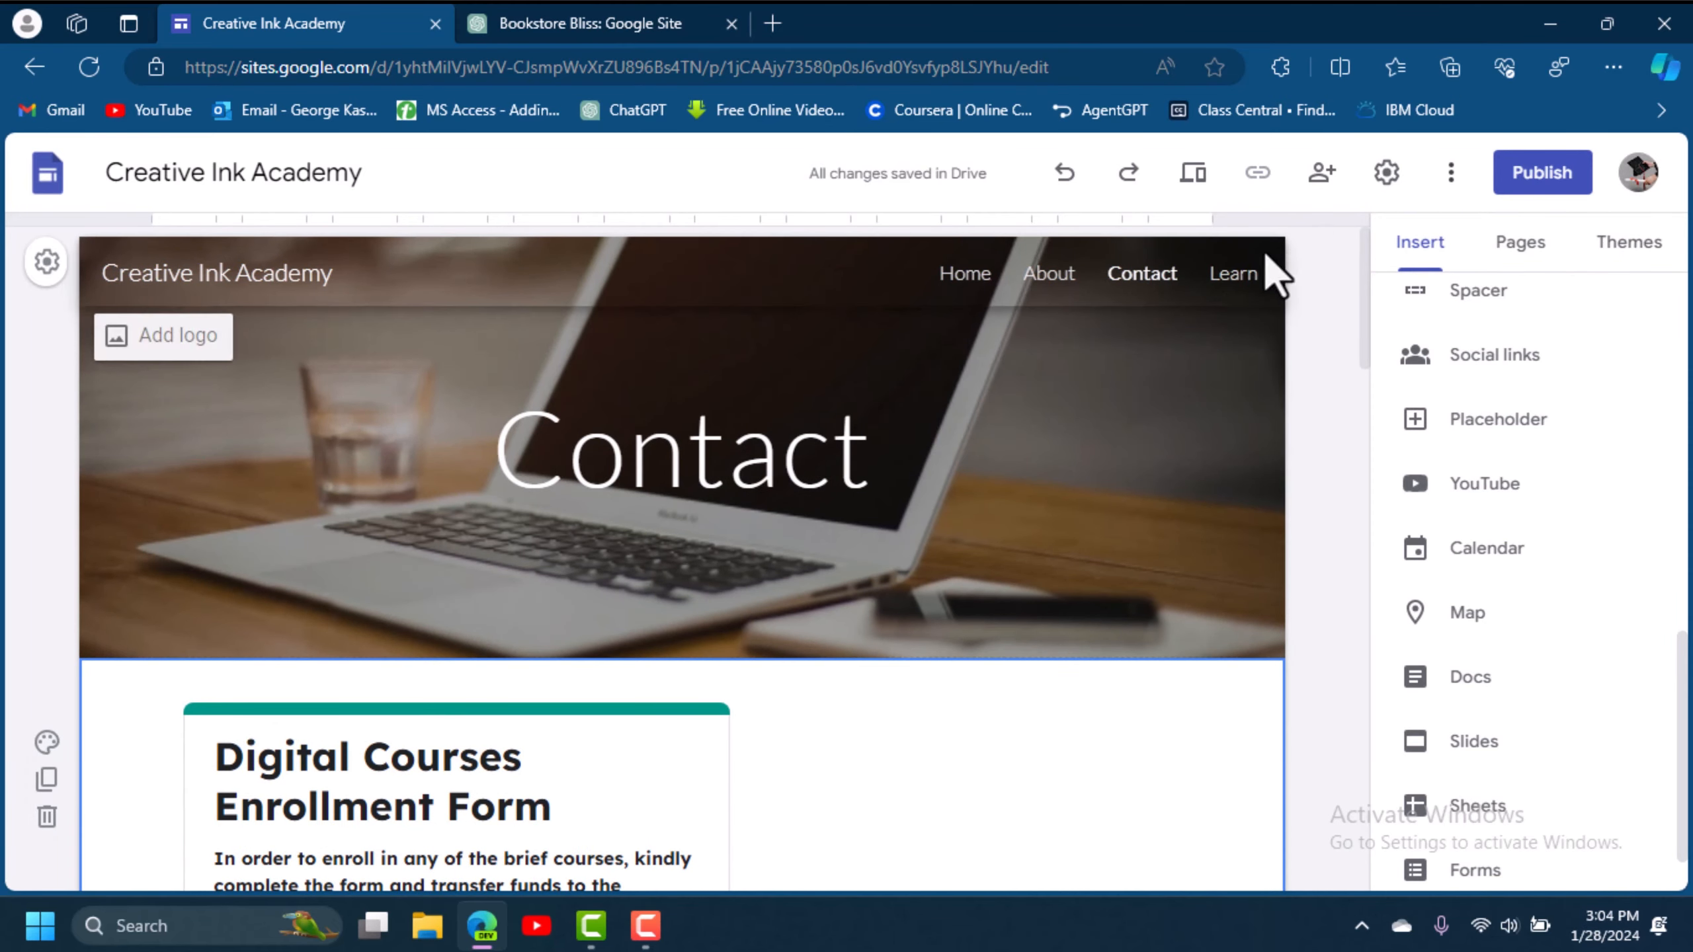
# Add a text box with the pasted academy description to the Learn page, and delete the text before "in Our Community".
pyautogui.click(1234, 273)
pyautogui.scroll(10, 1683, 444)
pyautogui.scroll(2, 1683, 444)
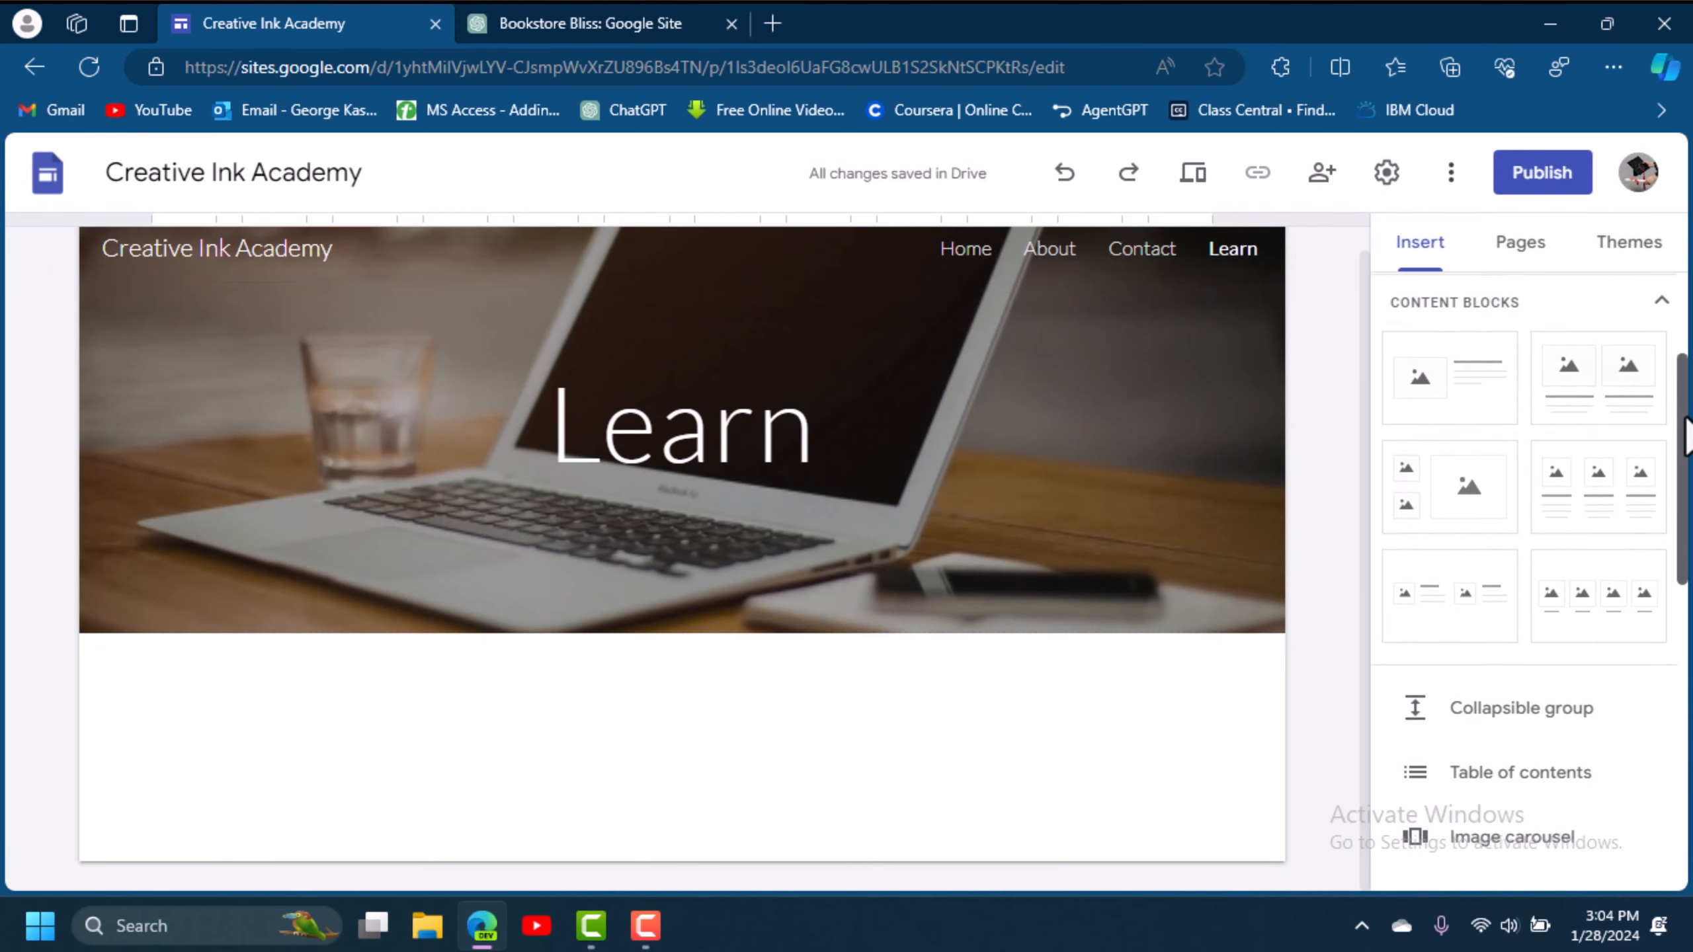
pyautogui.click(1476, 337)
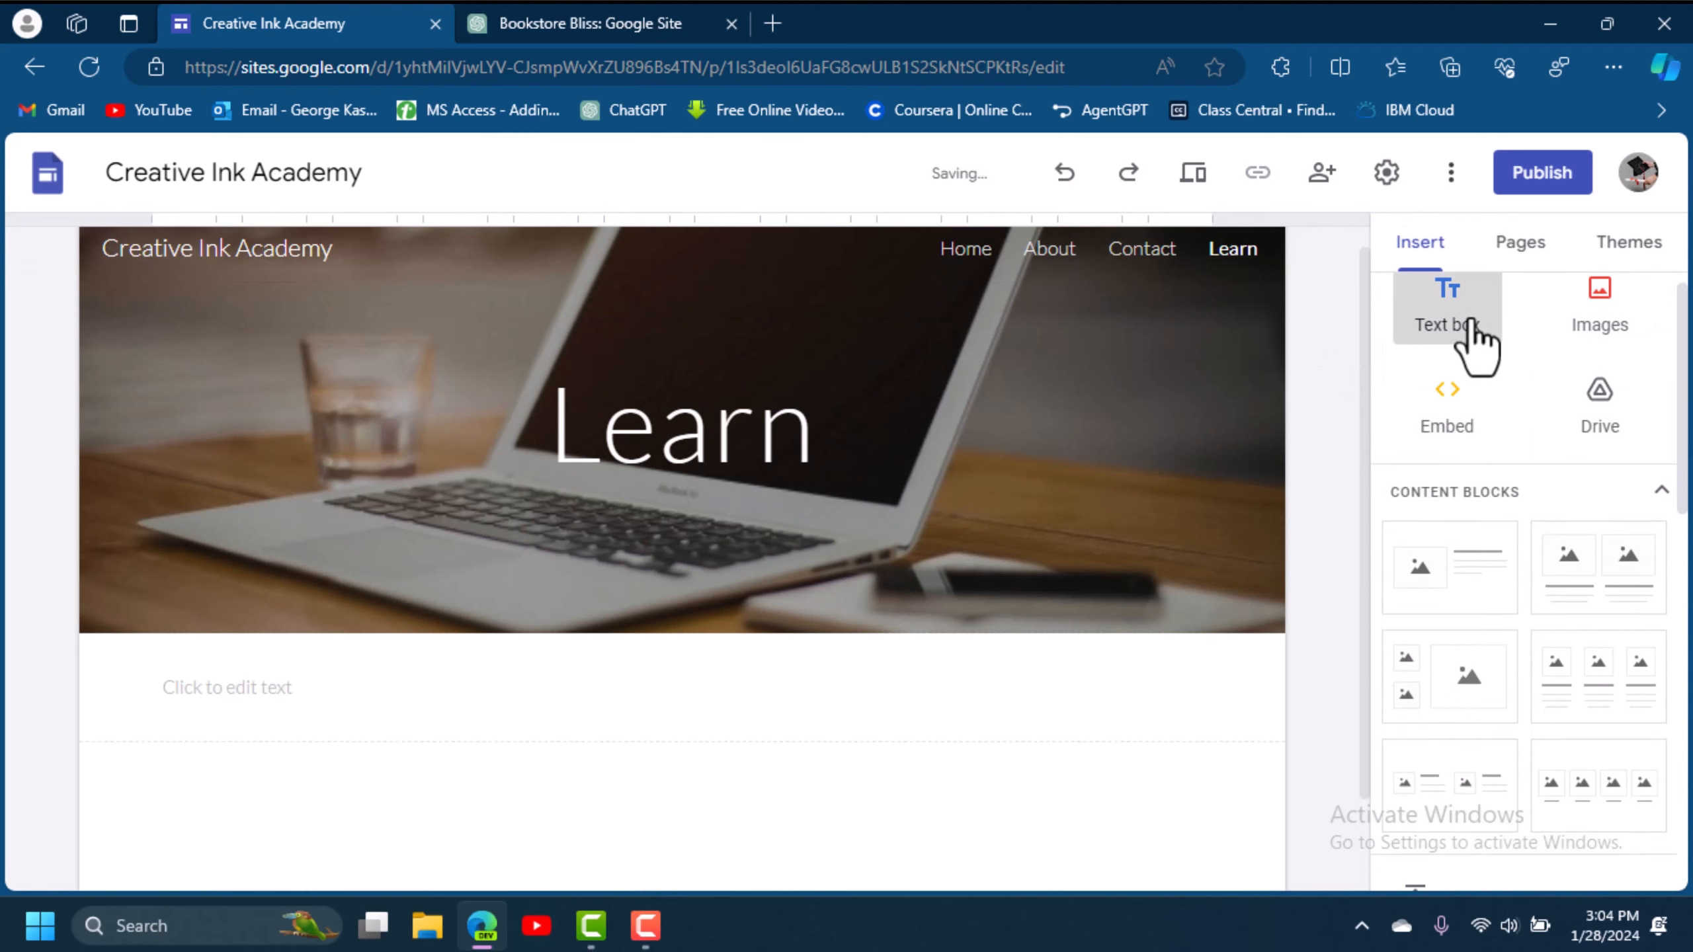
pyautogui.hotkey('ctrl', 'v')
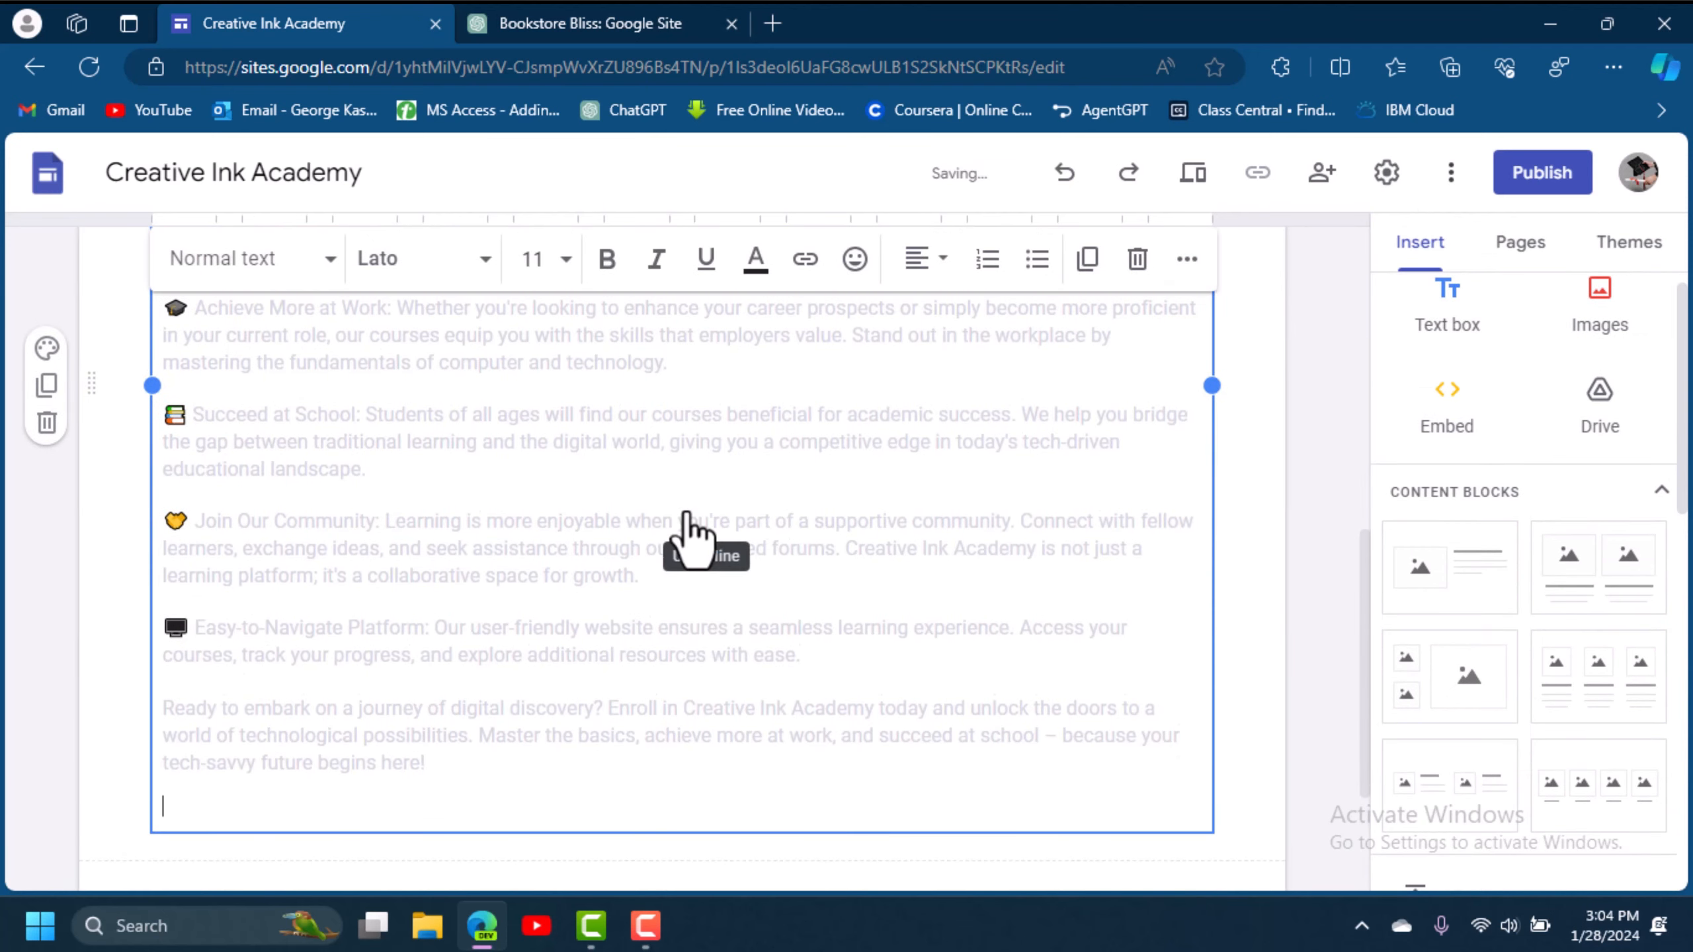
pyautogui.moveTo(217, 521); pyautogui.dragTo(170, 745)
pyautogui.press('BackSpace')
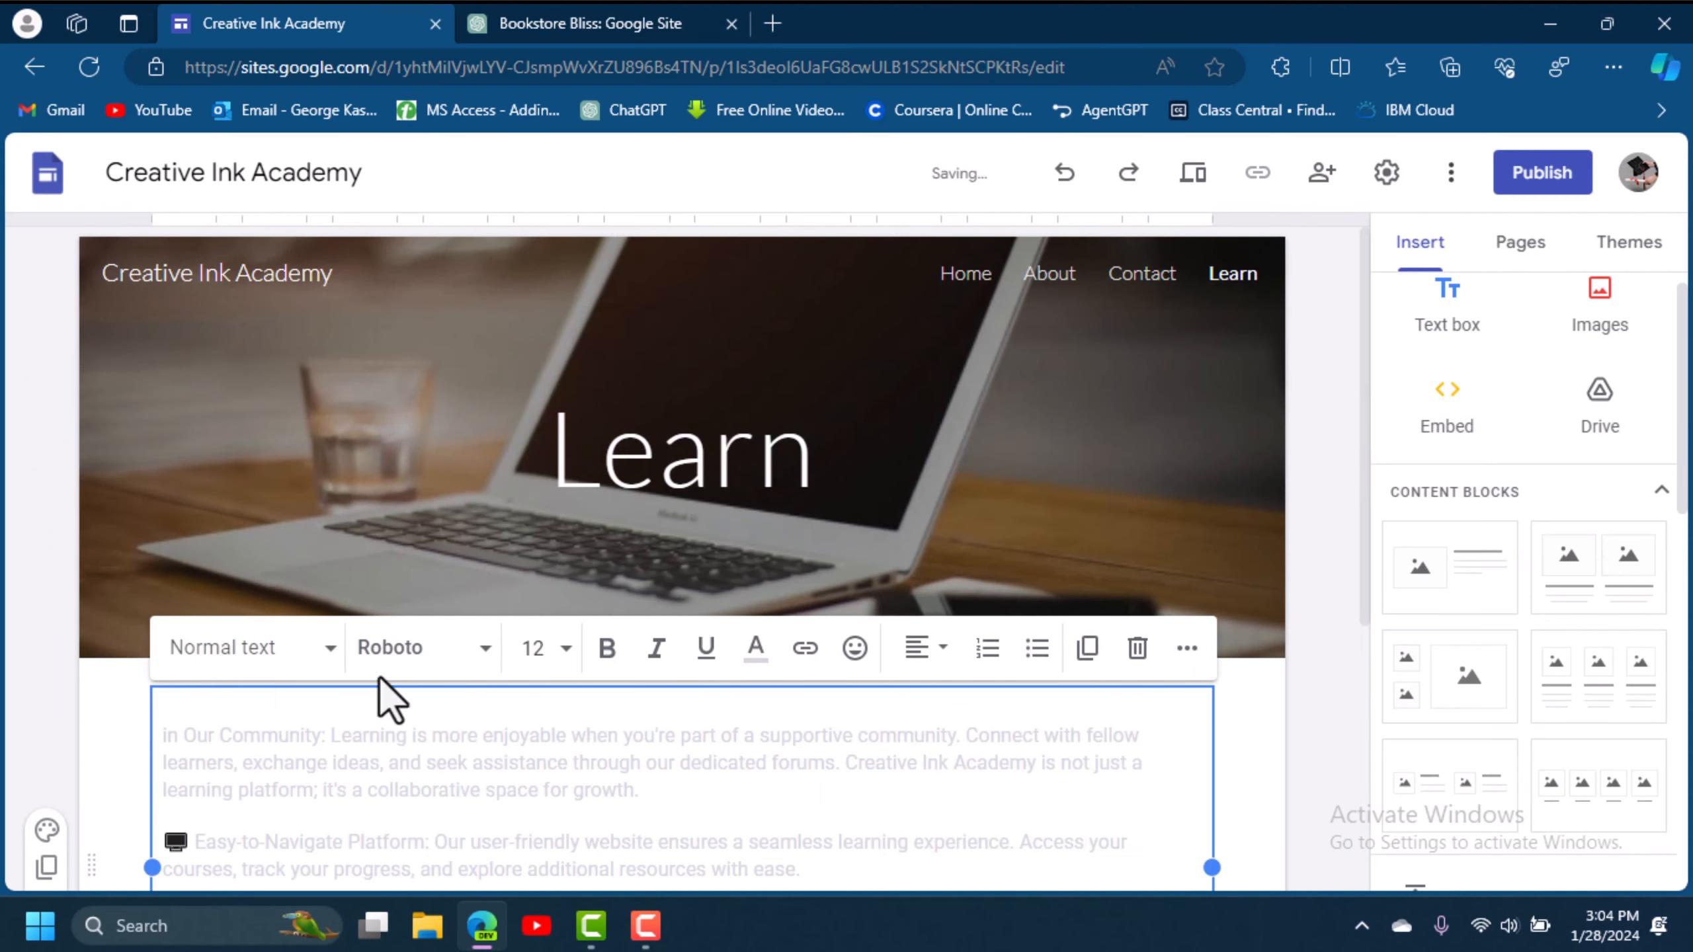
# Format the remaining Learn page description as black, non-bold text in size 14.
pyautogui.moveTo(163, 734); pyautogui.dragTo(410, 564)
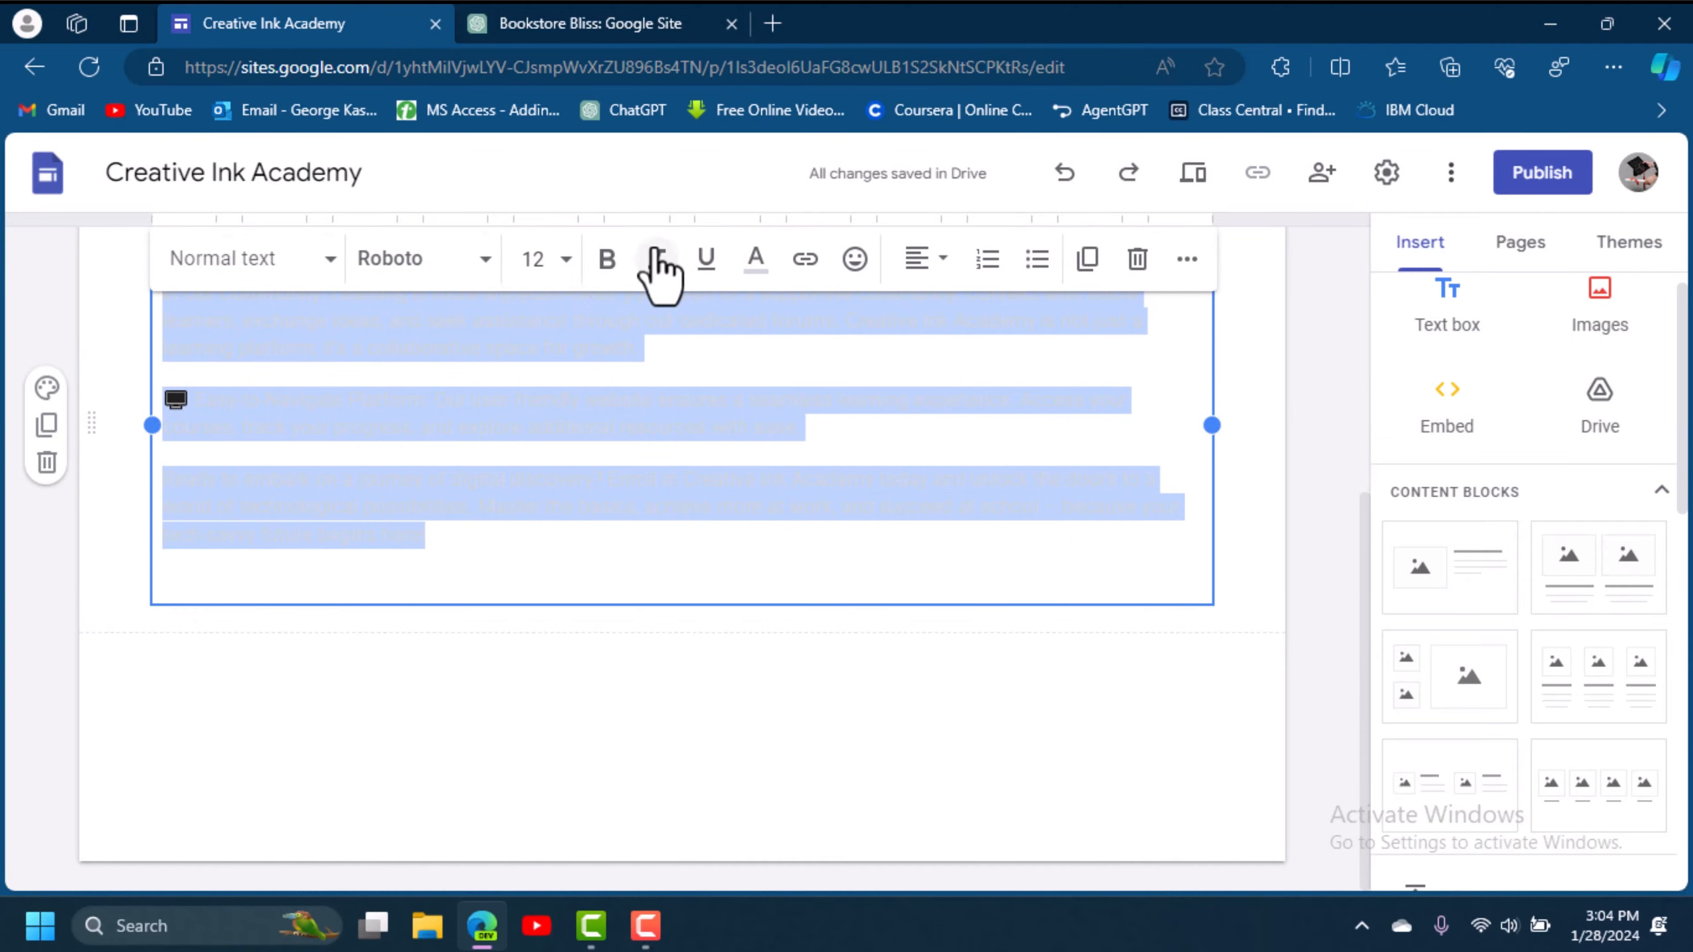
pyautogui.click(755, 260)
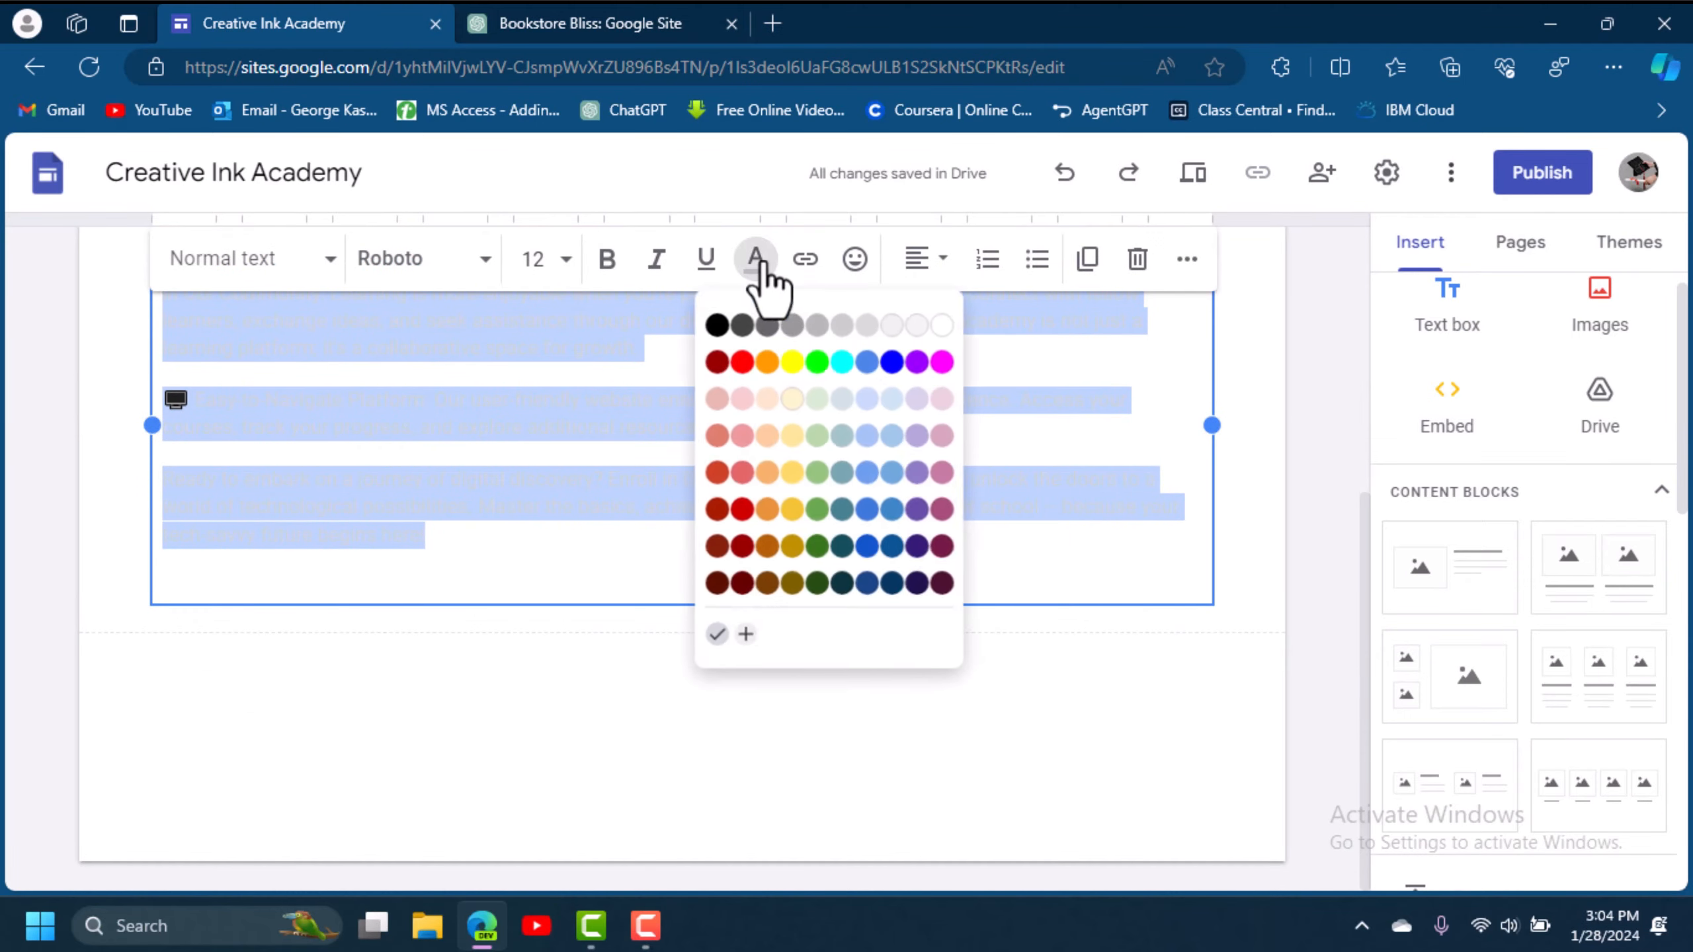
pyautogui.click(711, 328)
pyautogui.click(607, 260)
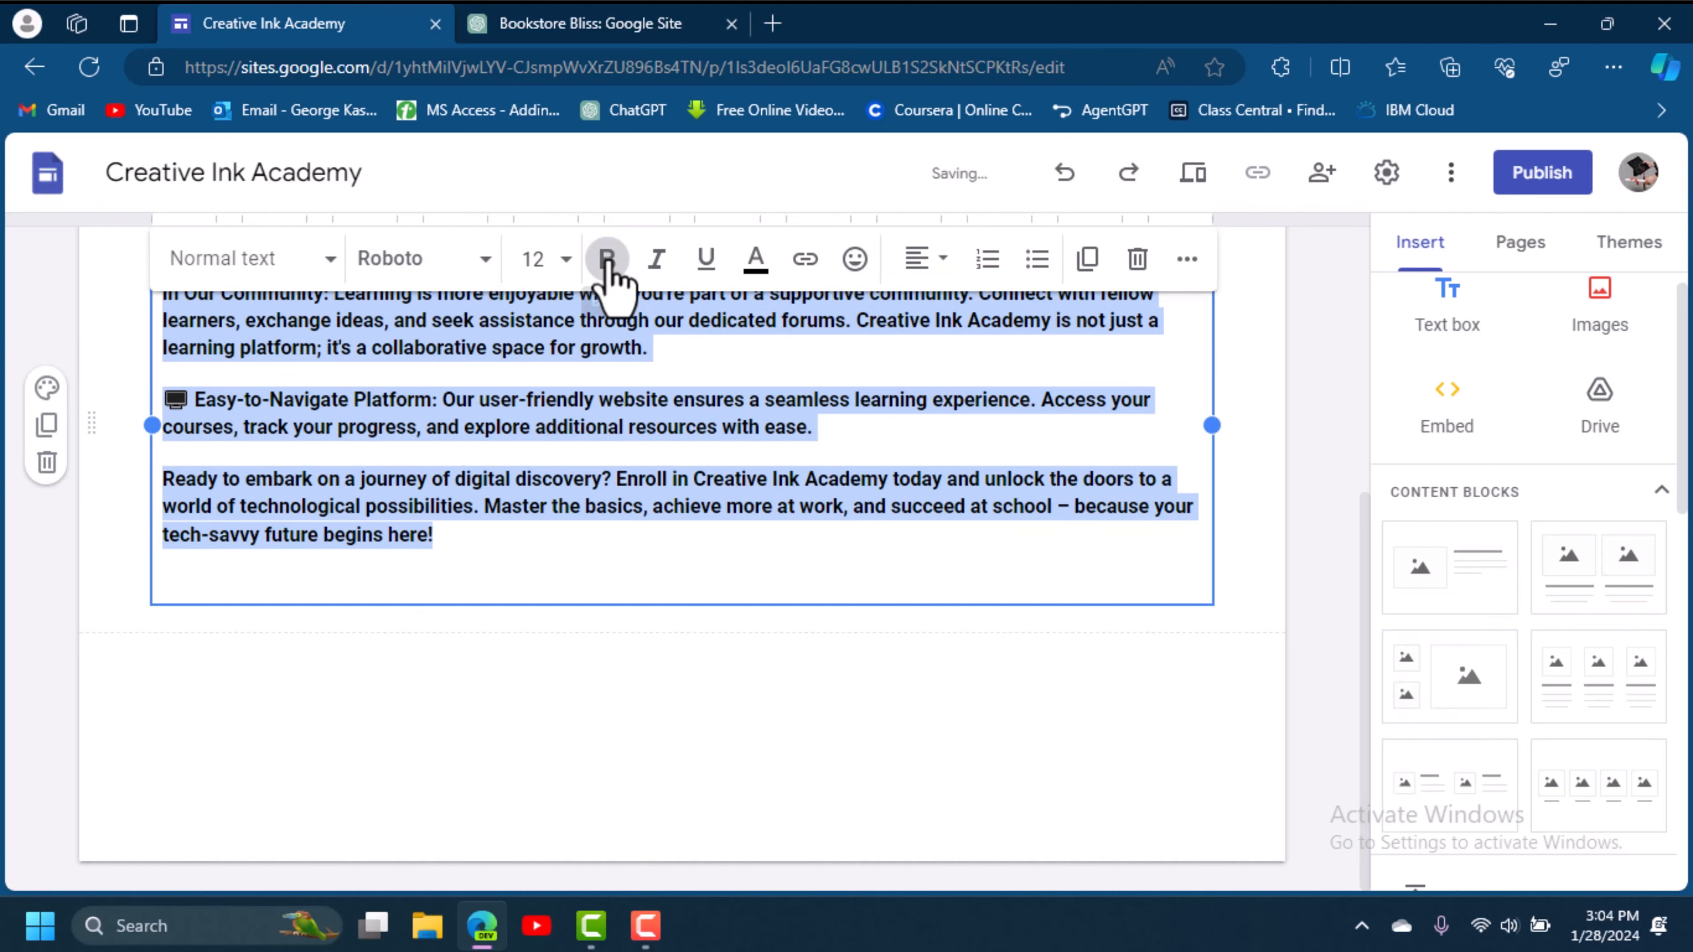
pyautogui.click(567, 260)
pyautogui.click(533, 625)
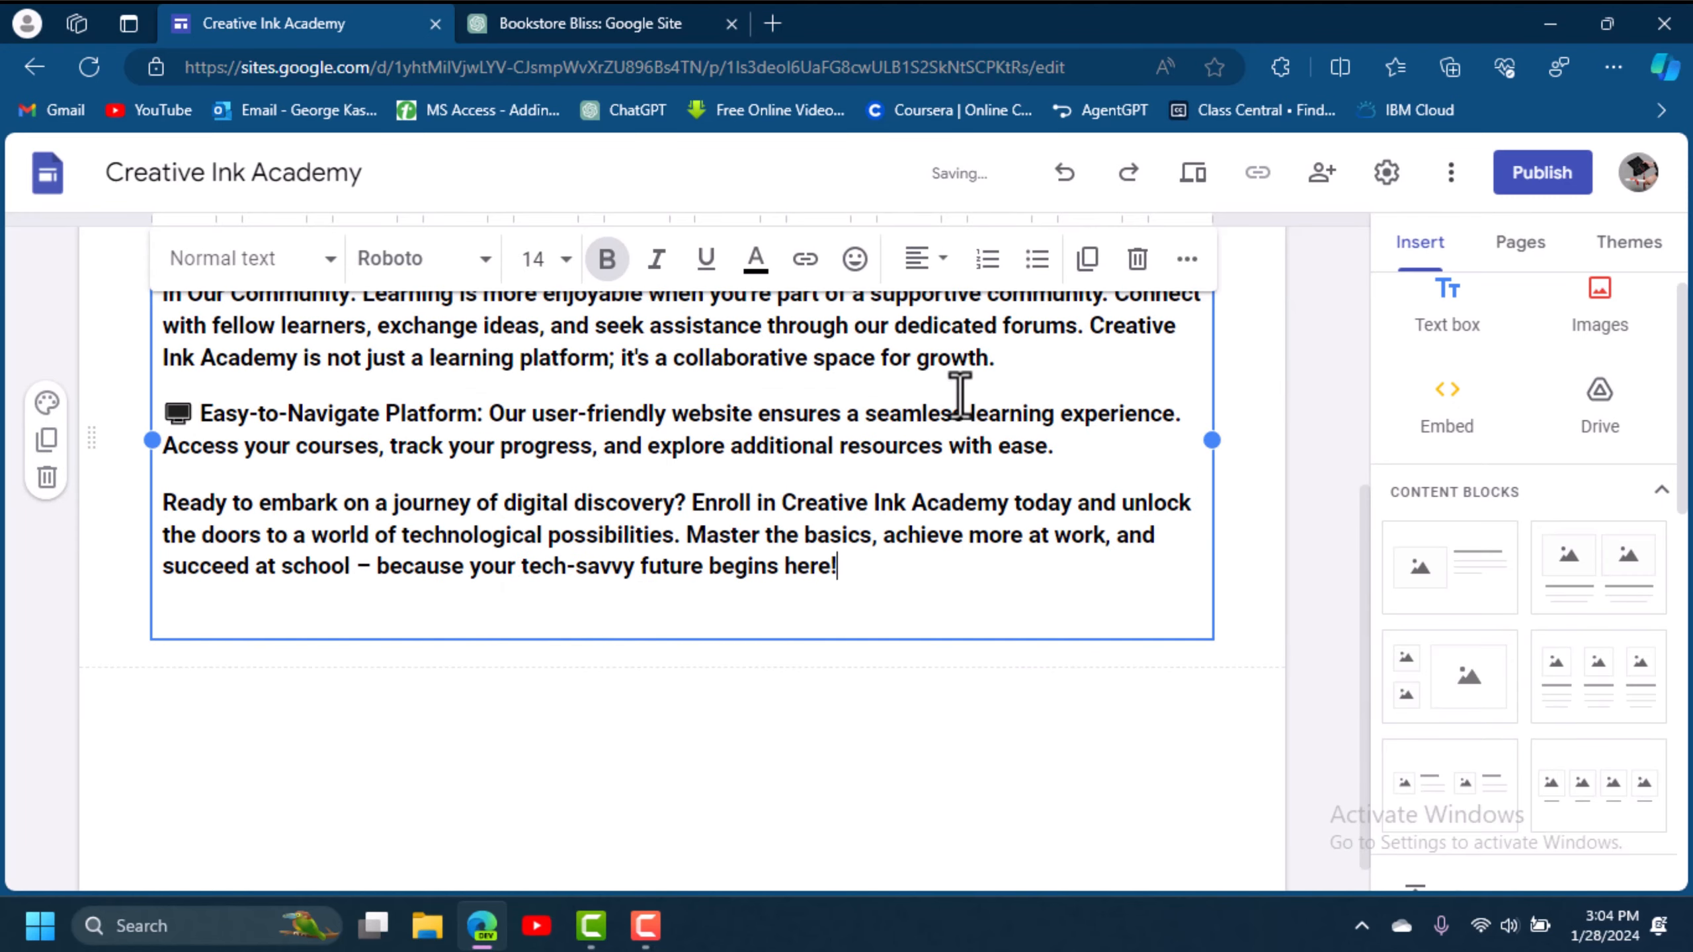
pyautogui.hotkey('ctrl', 'a')
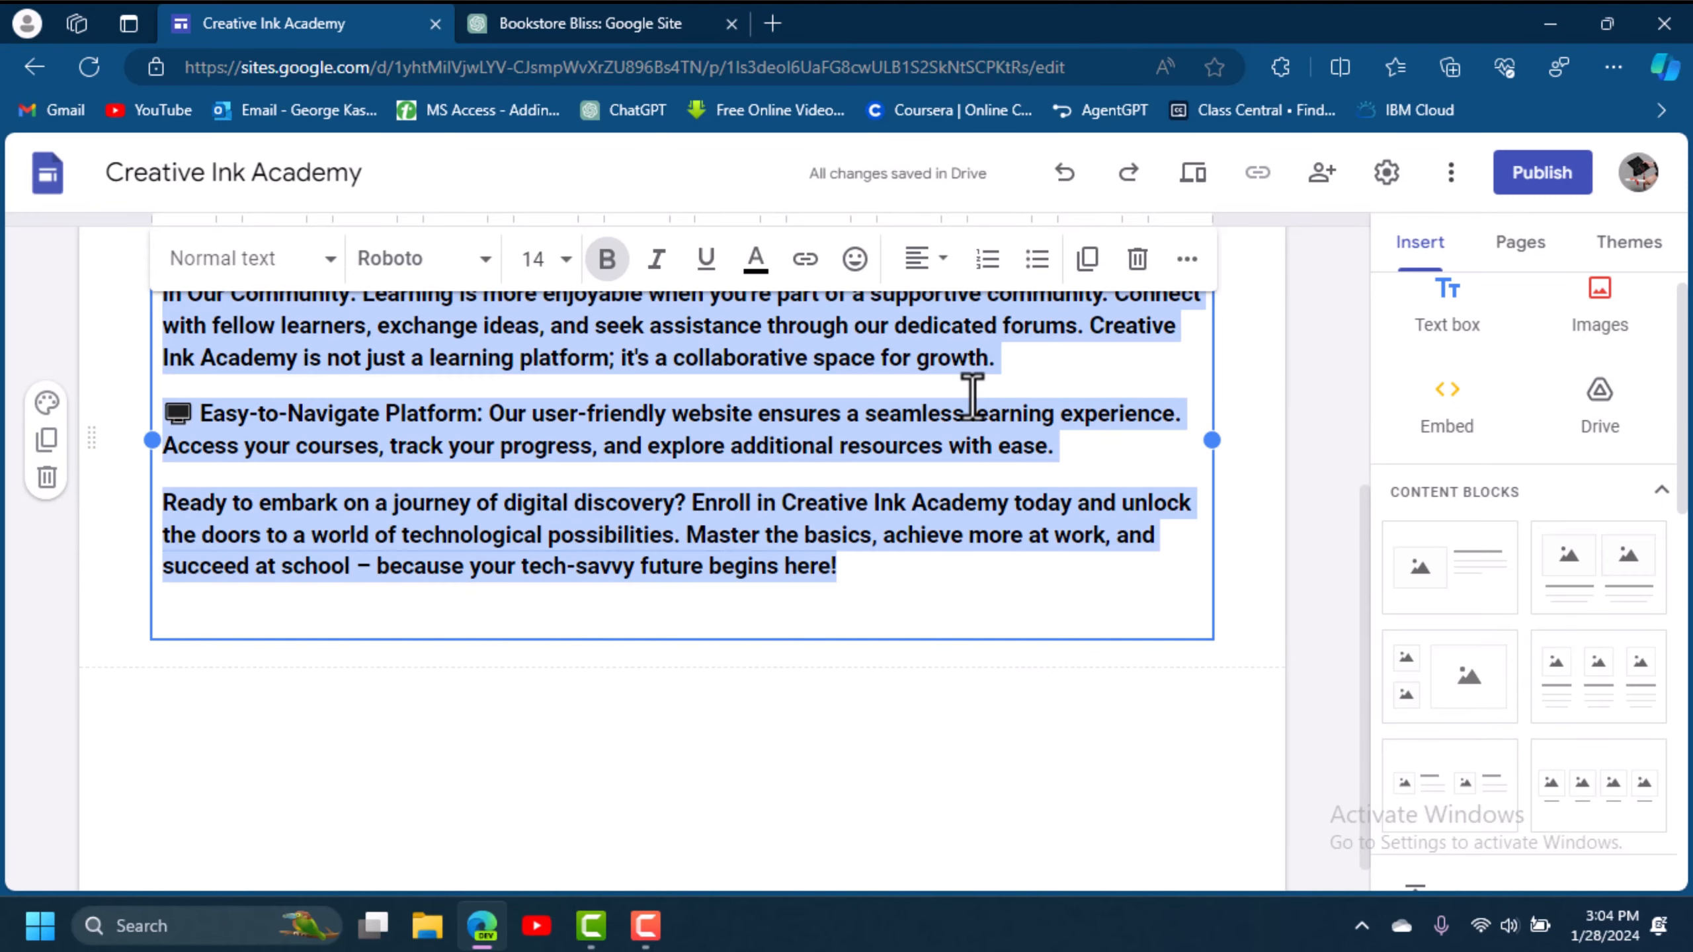
pyautogui.click(607, 258)
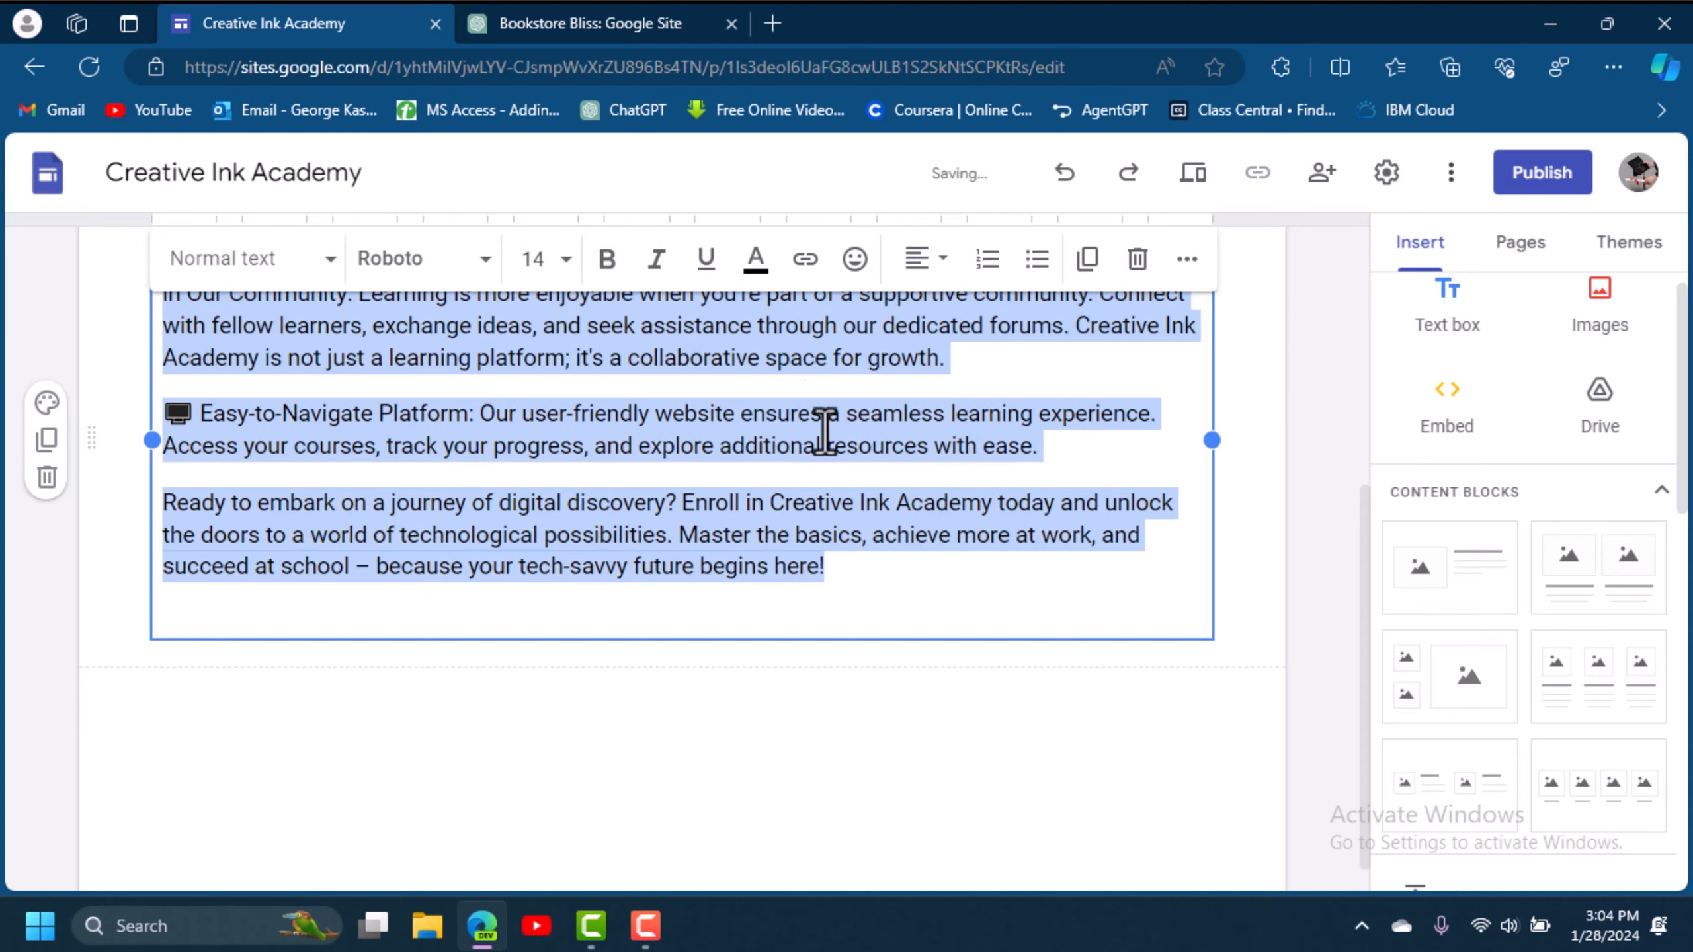
pyautogui.click(894, 586)
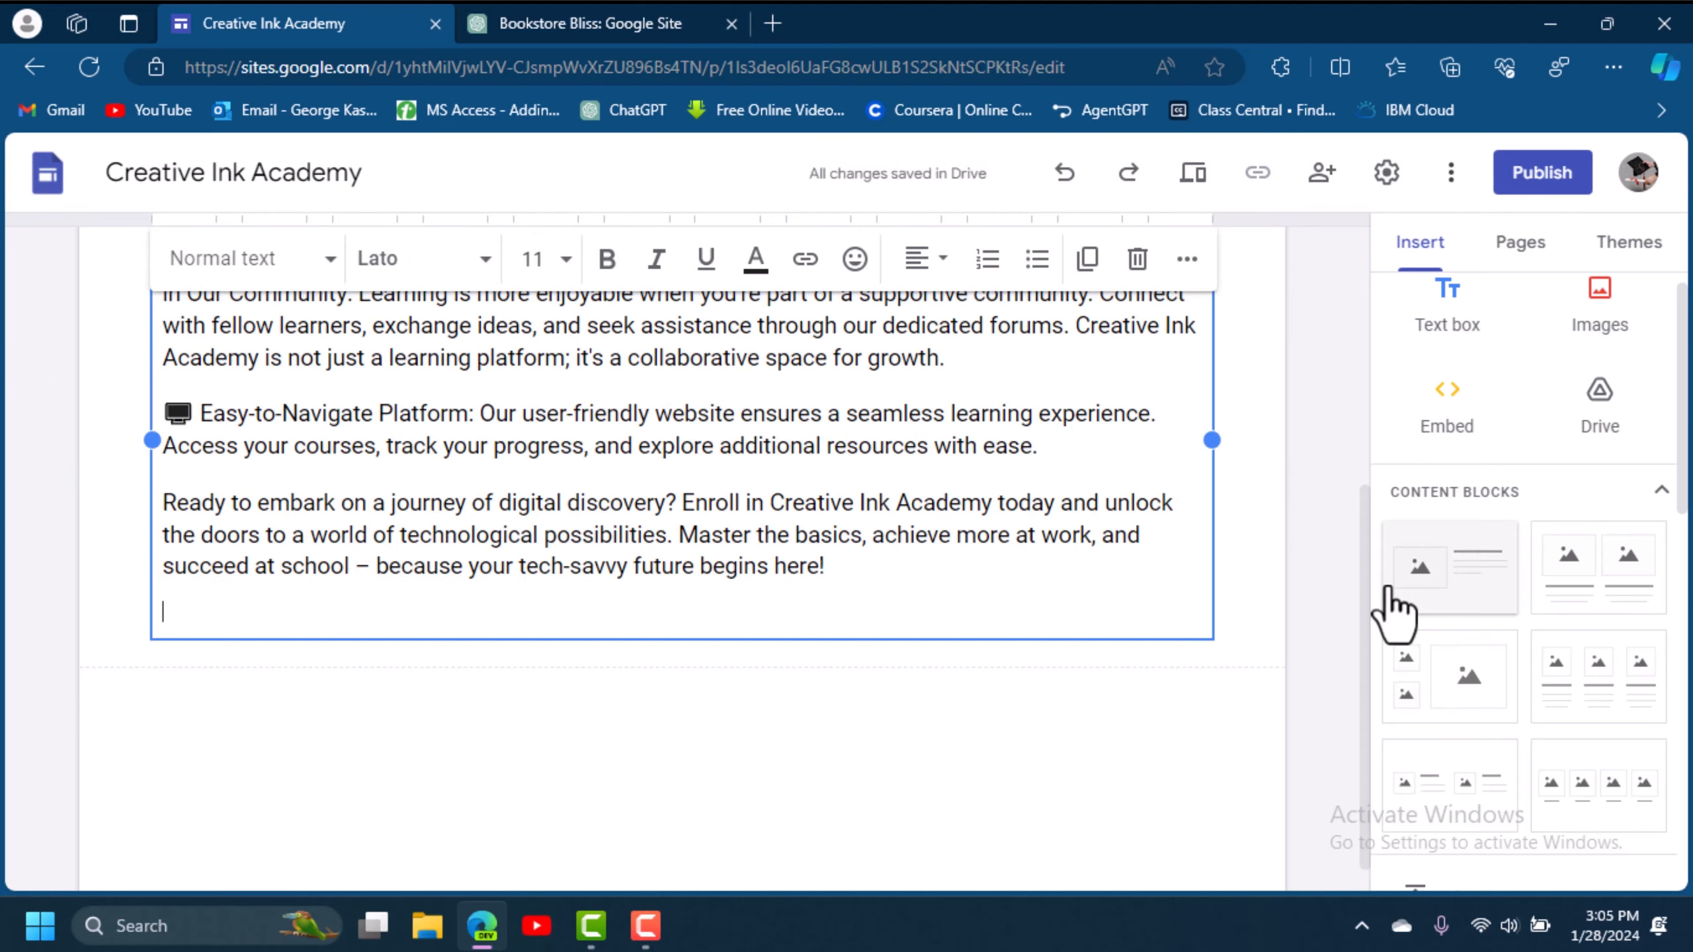
# Insert a button named "Subscrite" below the Learn page description, linked to the site's Contact page.
pyautogui.moveTo(1371, 594); pyautogui.dragTo(1310, 661)
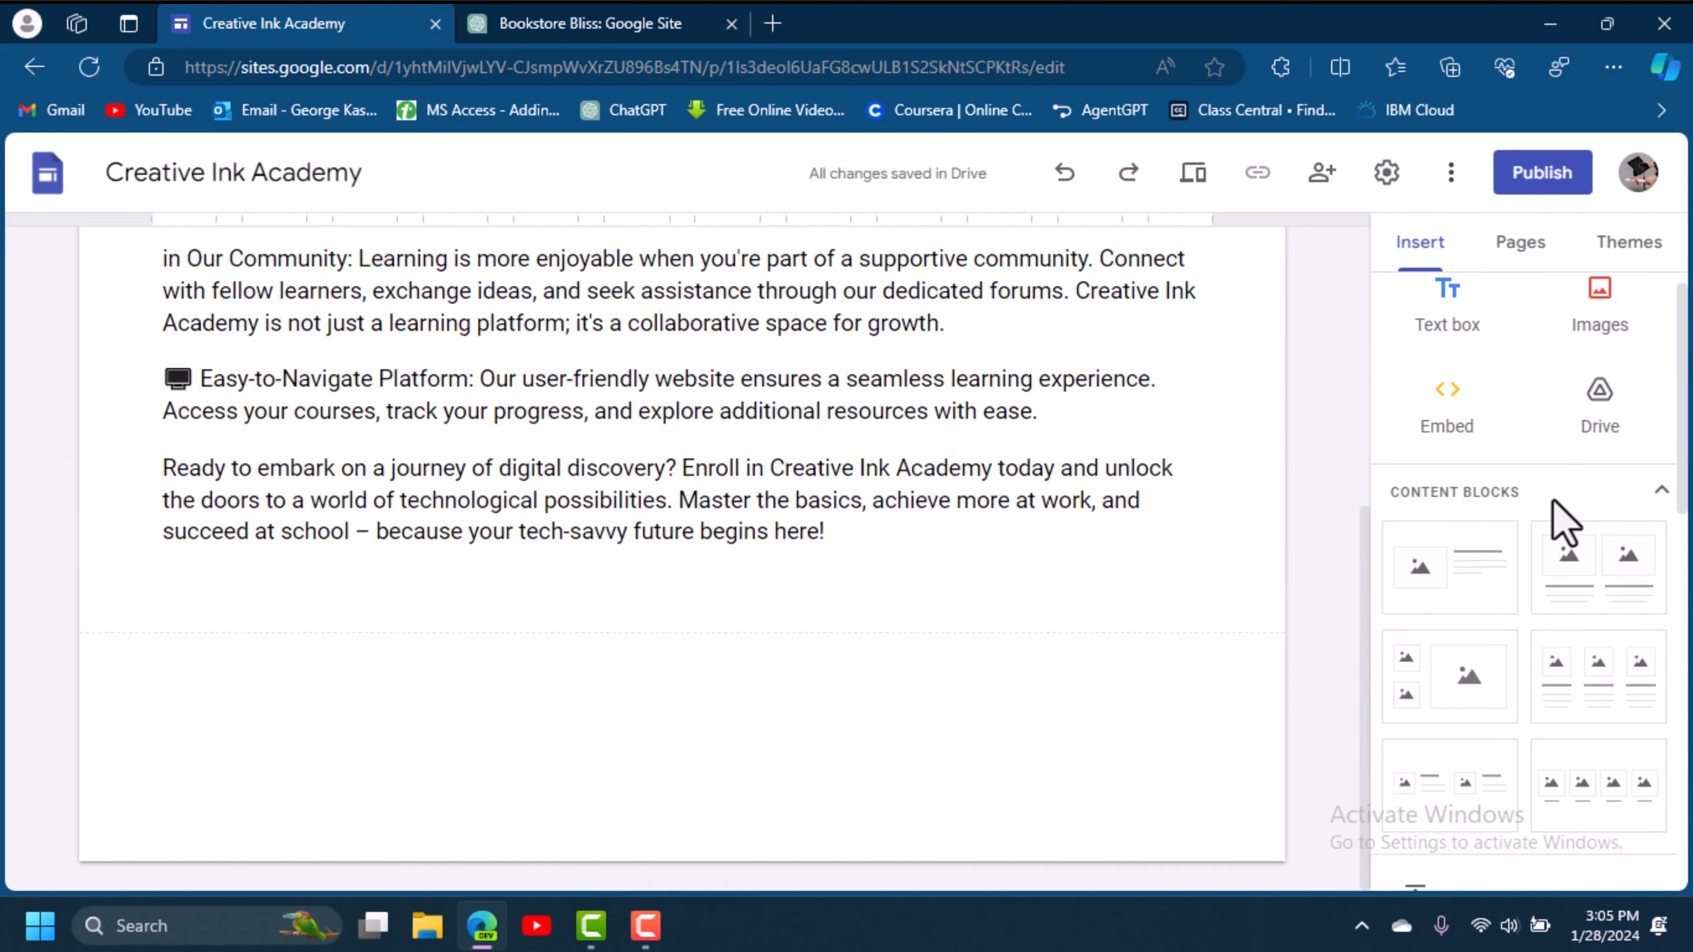
pyautogui.moveTo(1682, 427); pyautogui.dragTo(1681, 542)
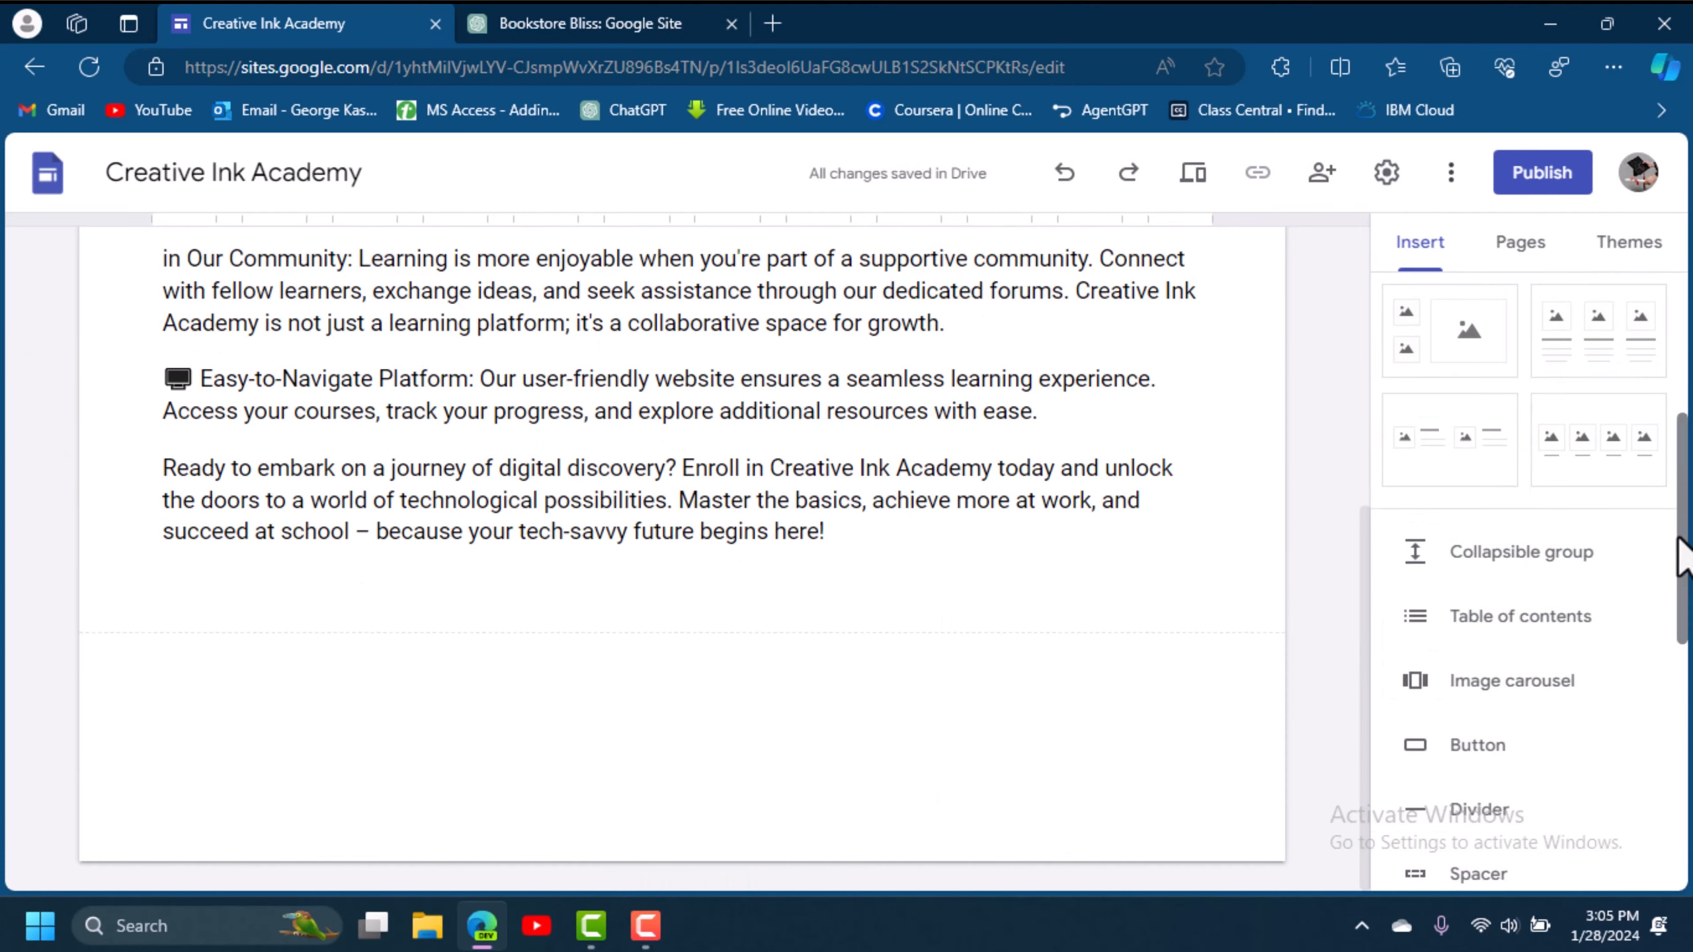
pyautogui.click(1497, 753)
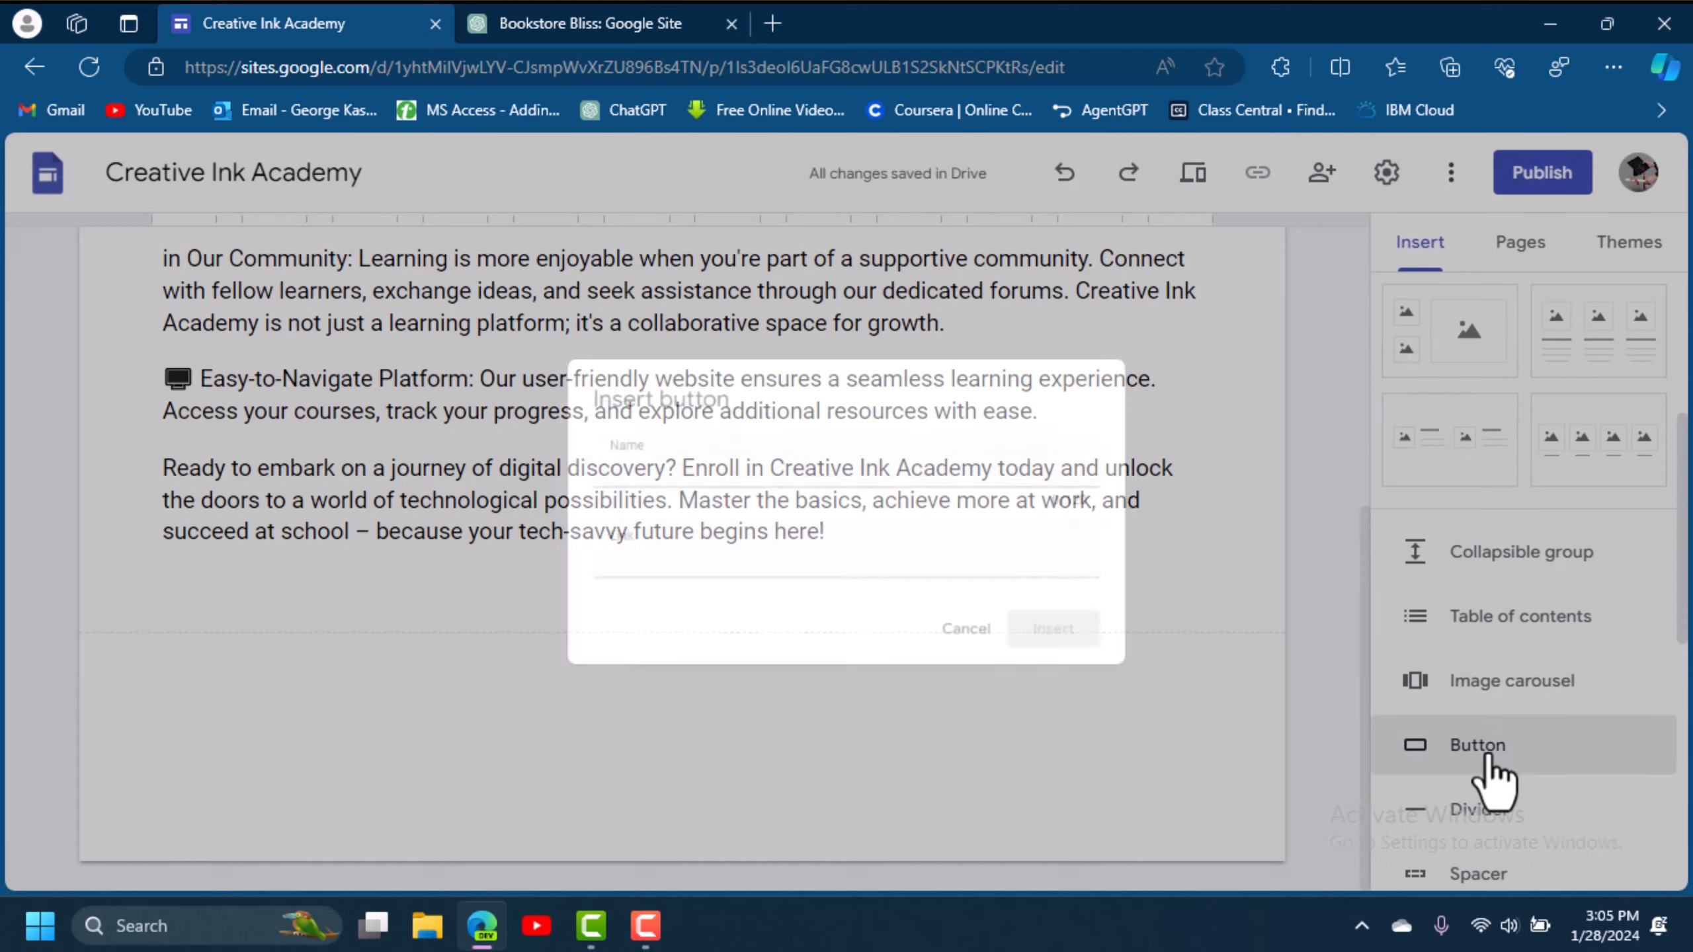
pyautogui.write('Subscrite')
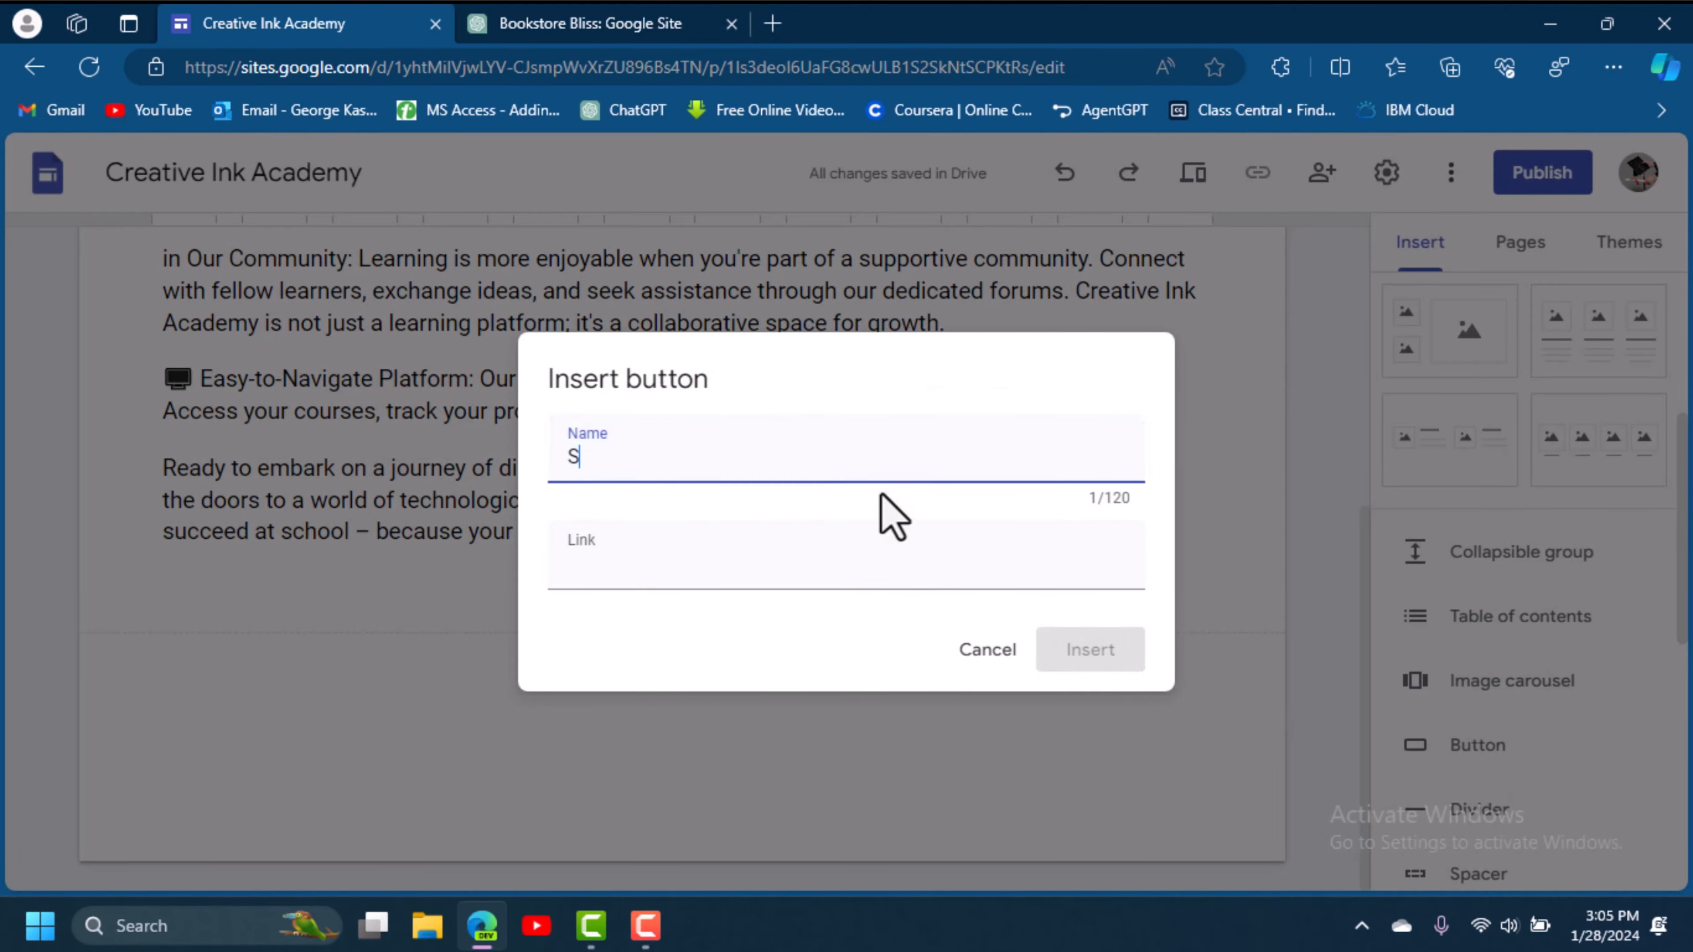
pyautogui.click(880, 462)
pyautogui.click(814, 587)
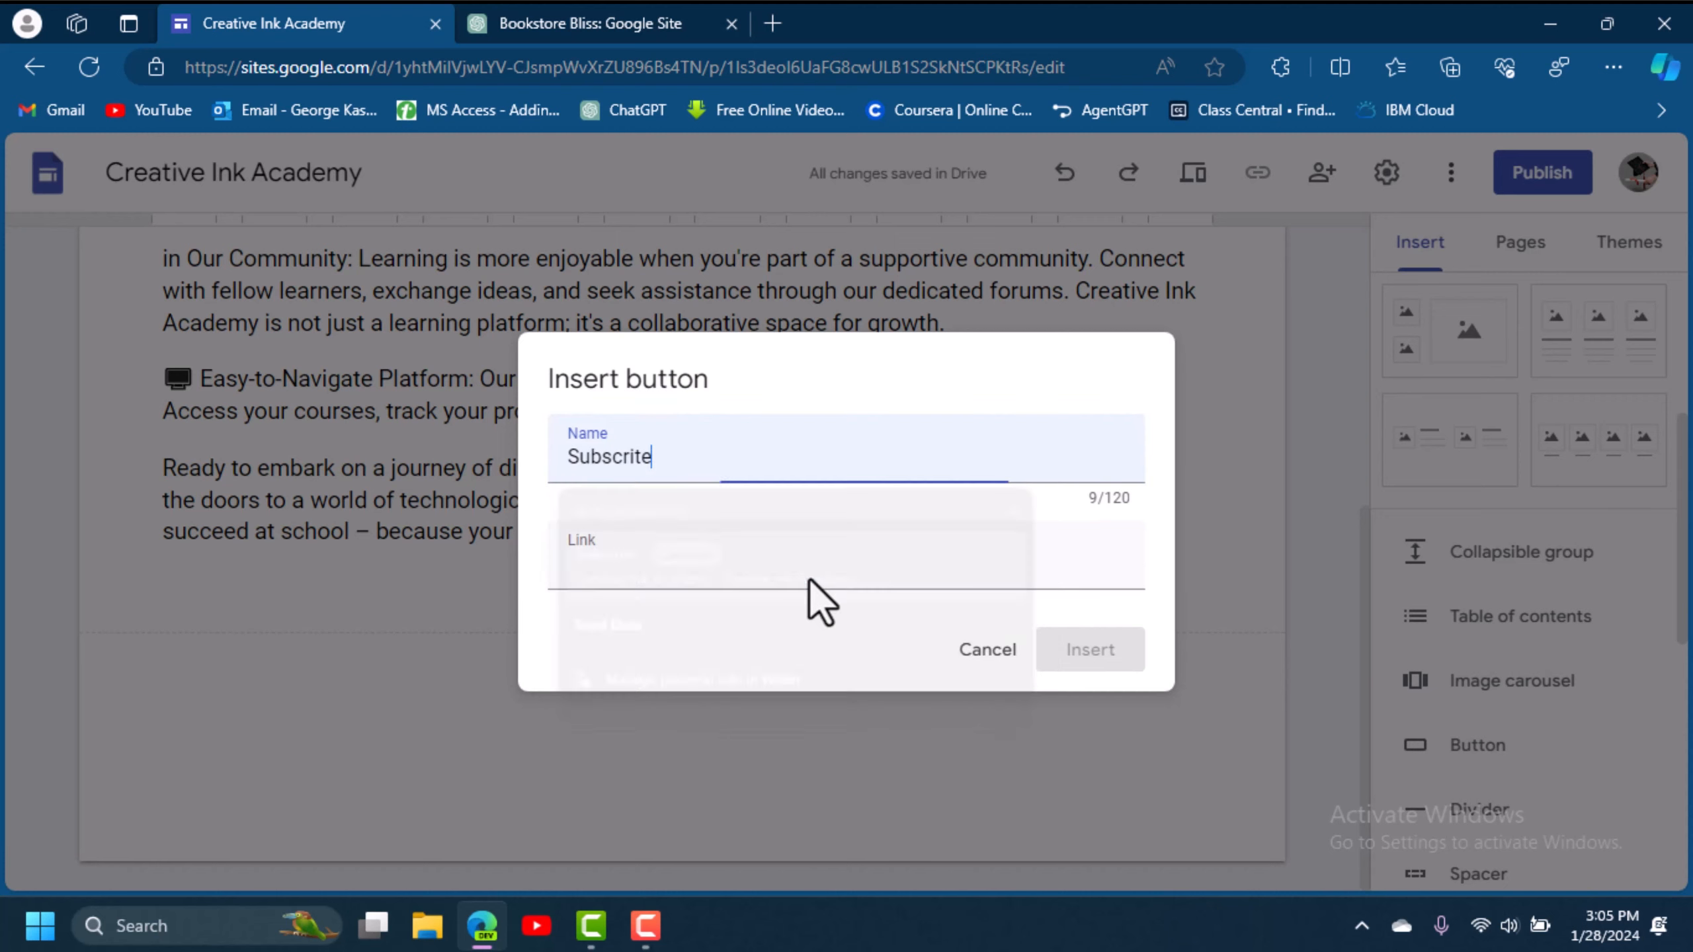
pyautogui.click(718, 564)
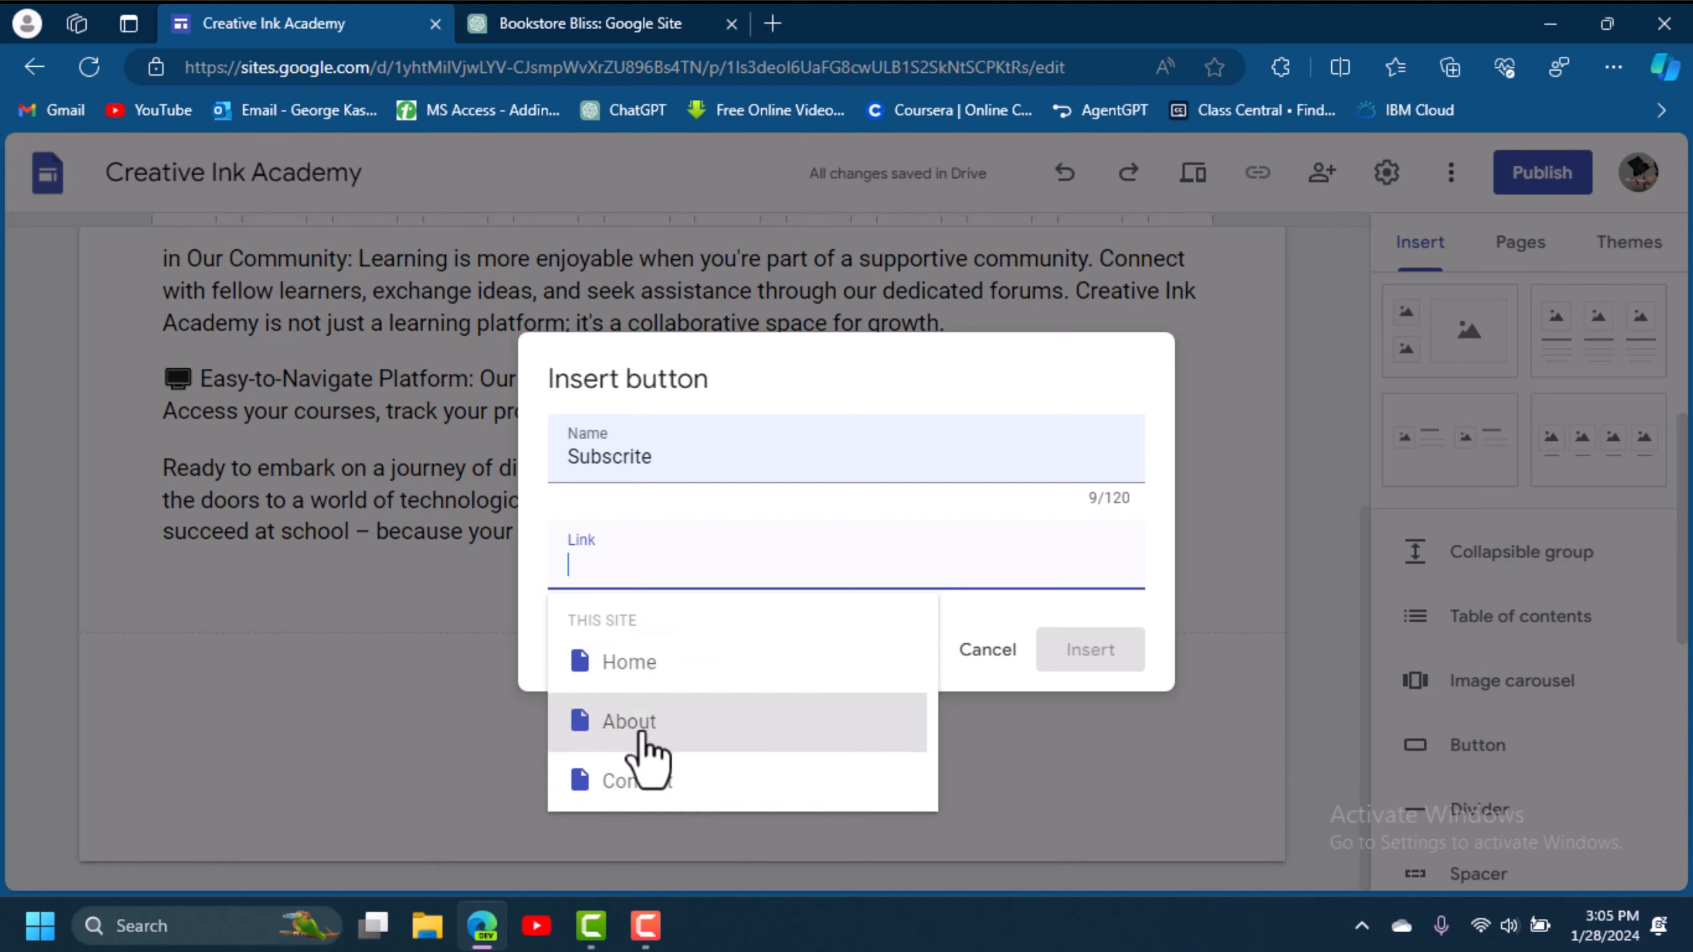
pyautogui.click(644, 794)
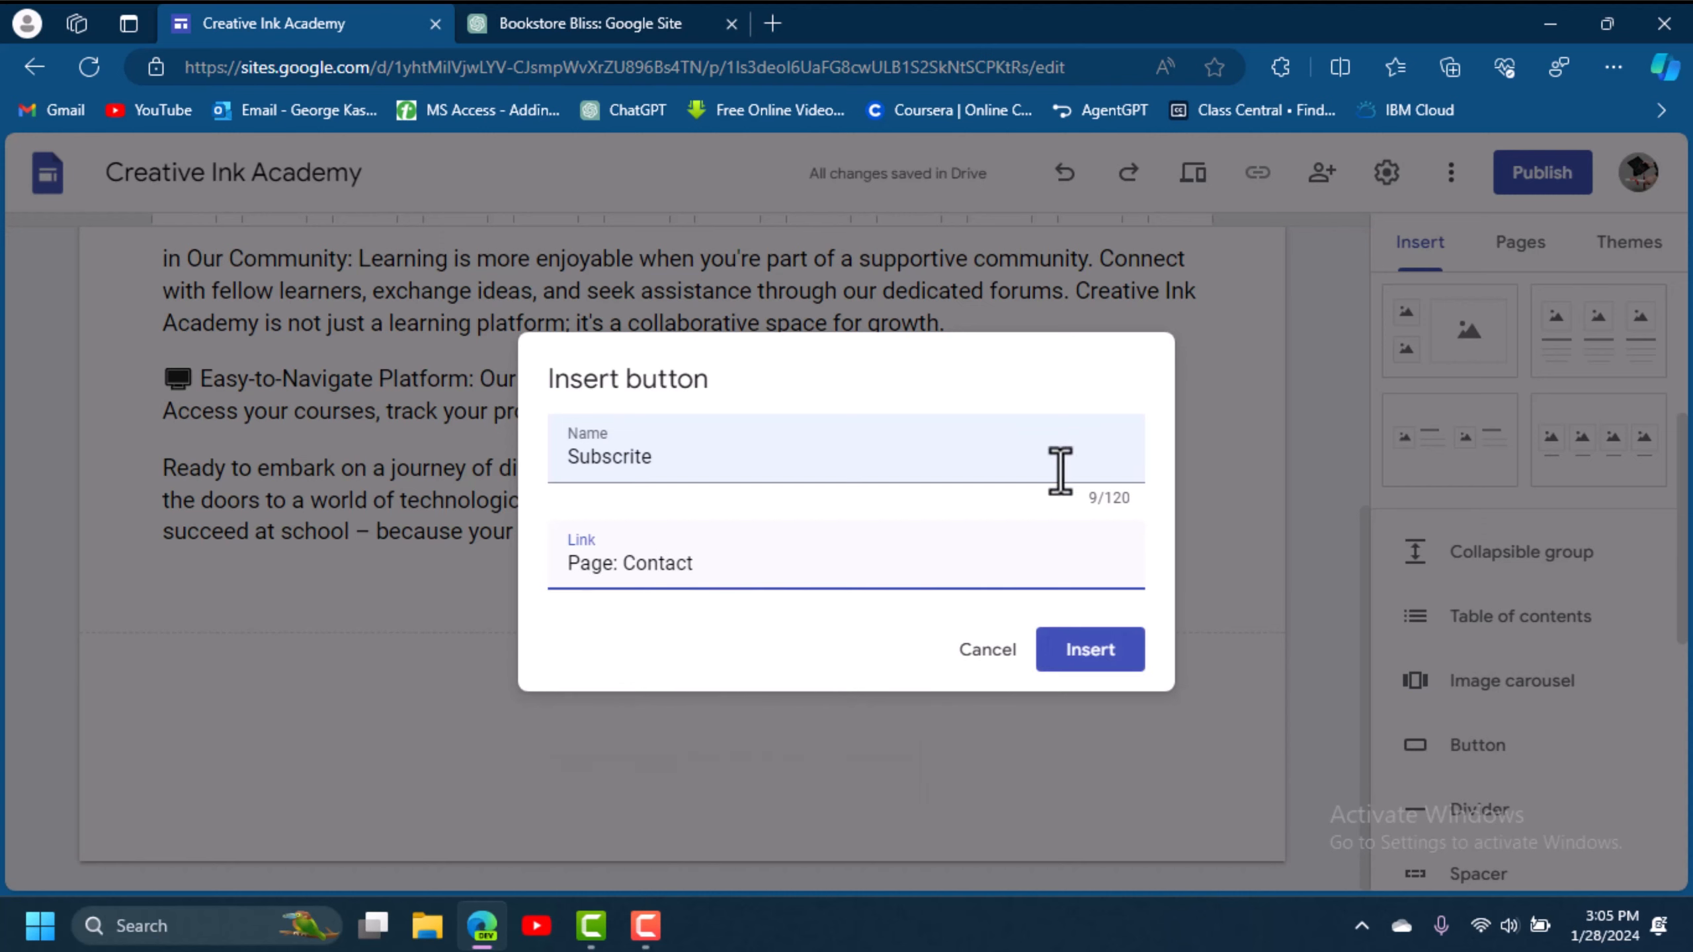
pyautogui.click(1093, 656)
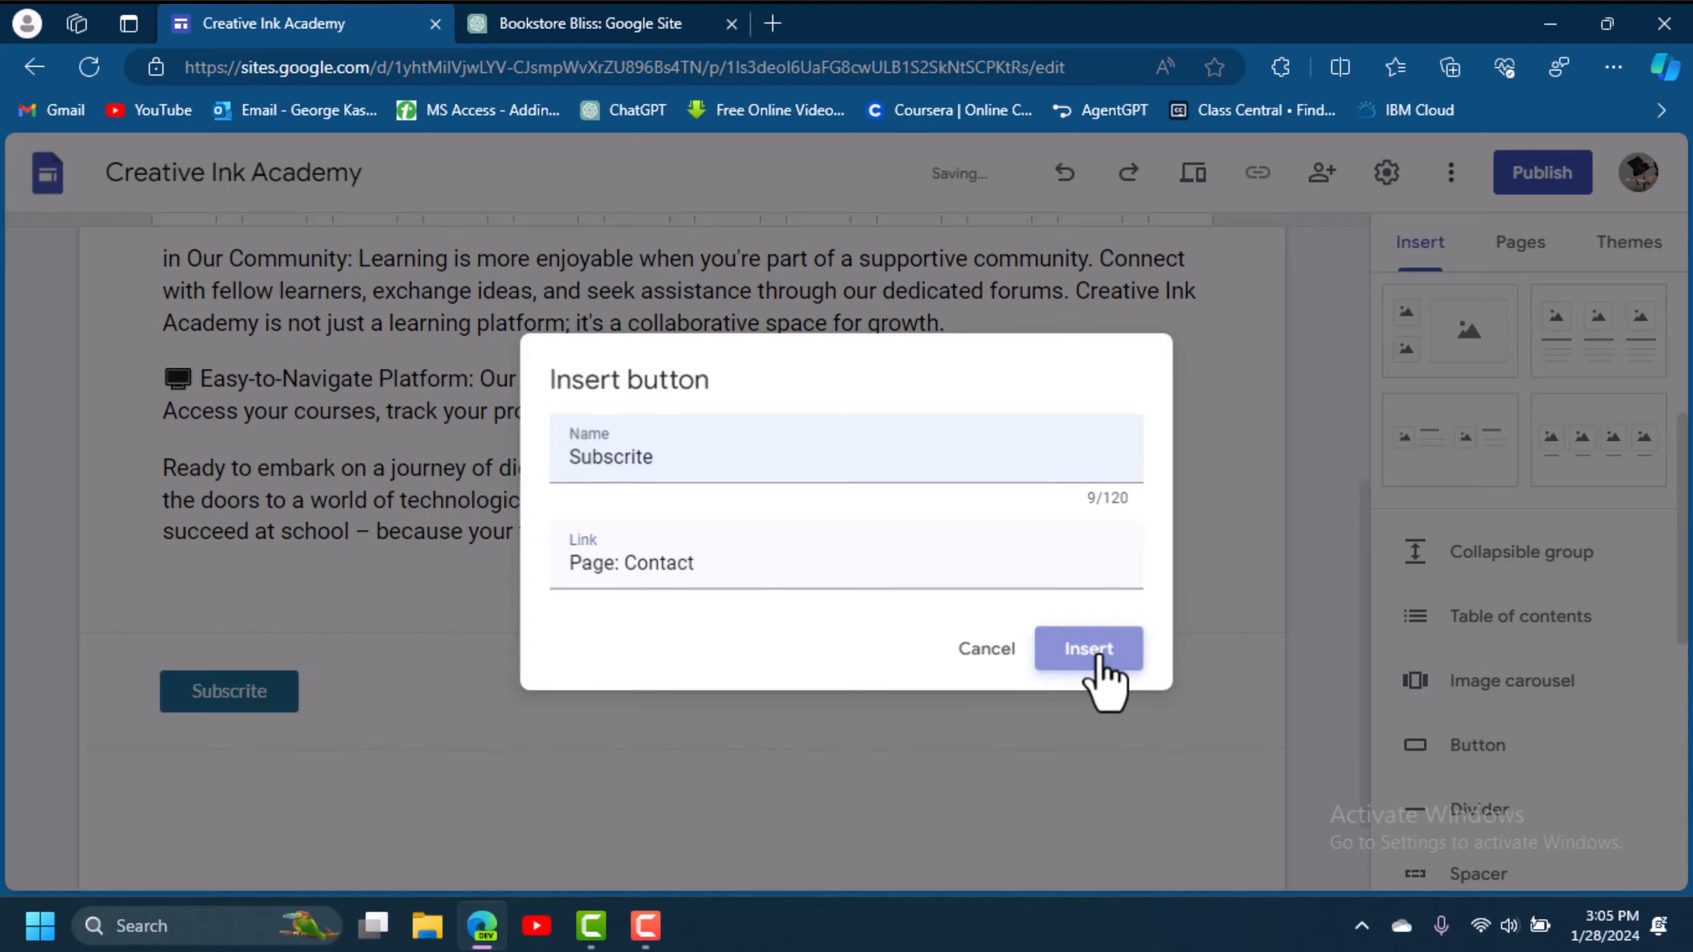
# Try the Outlined and Text styles on the Subscrite button, and set it back to Filled.
pyautogui.click(247, 513)
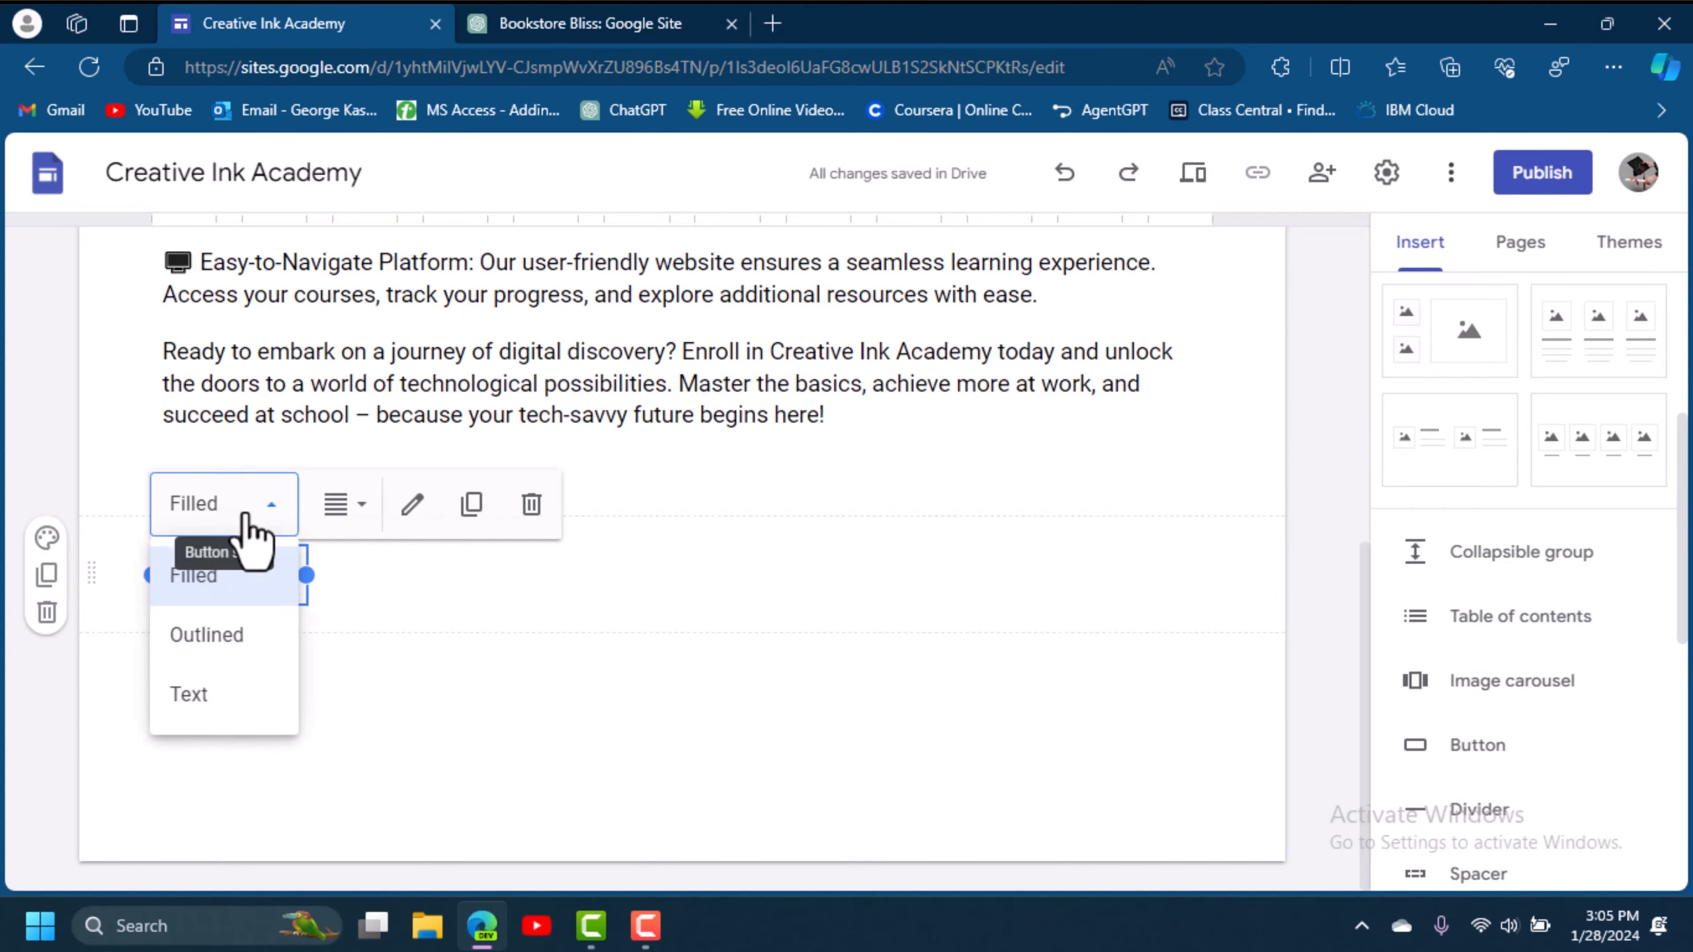
pyautogui.click(214, 637)
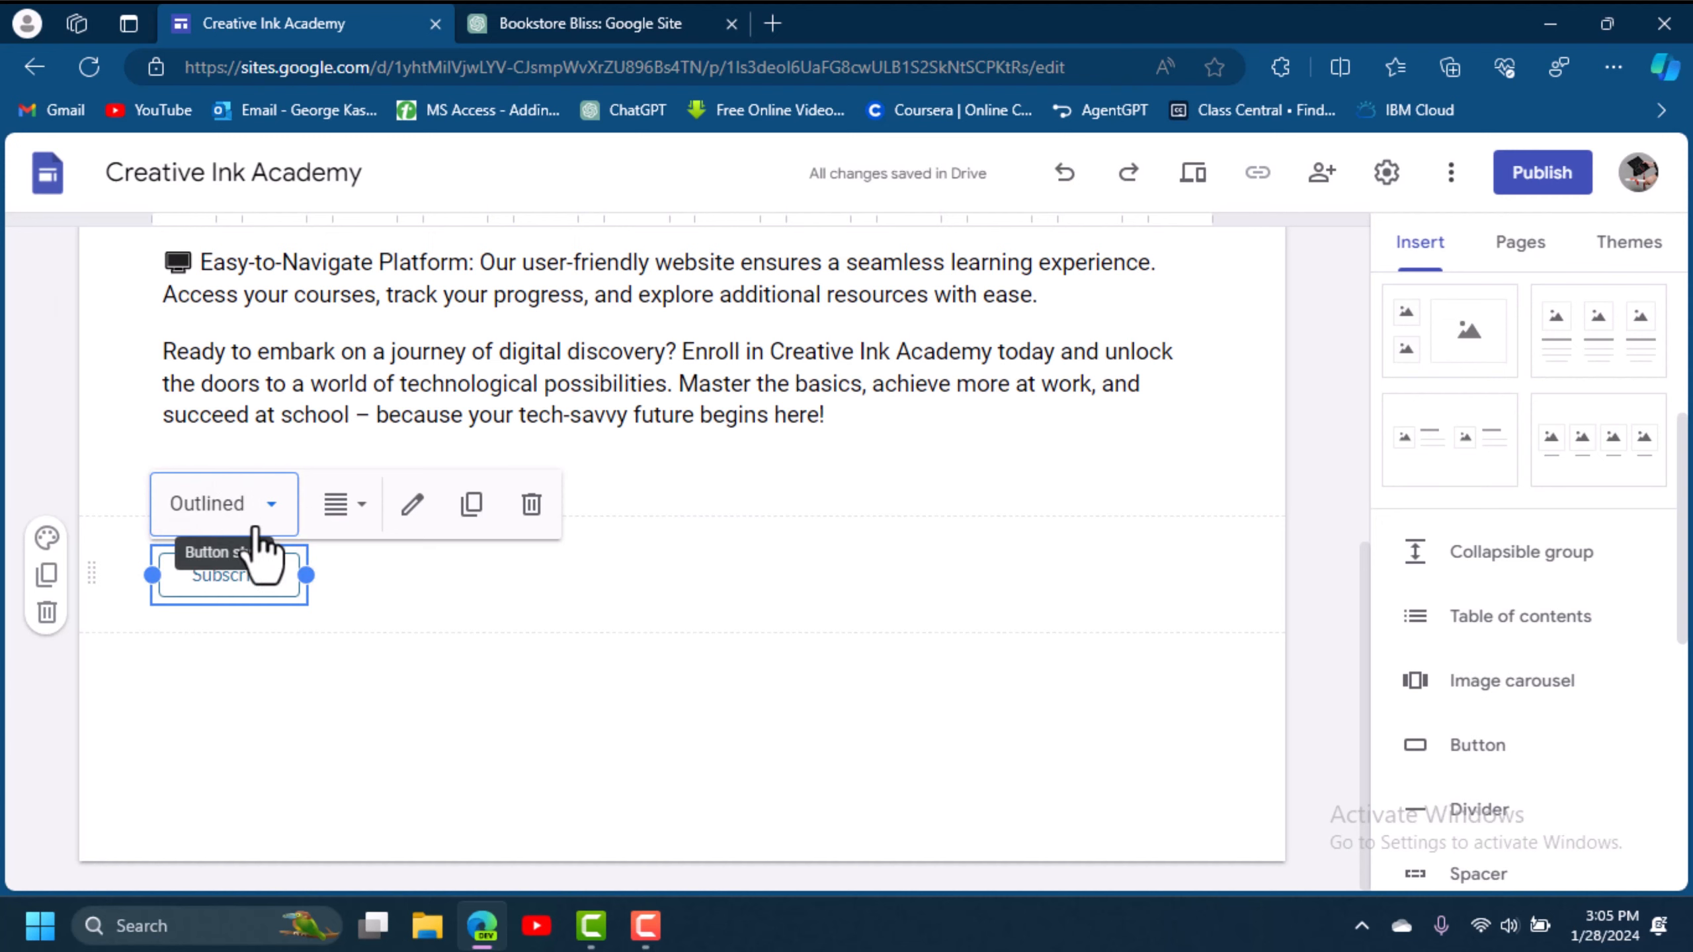
pyautogui.click(276, 500)
pyautogui.click(217, 701)
pyautogui.click(274, 506)
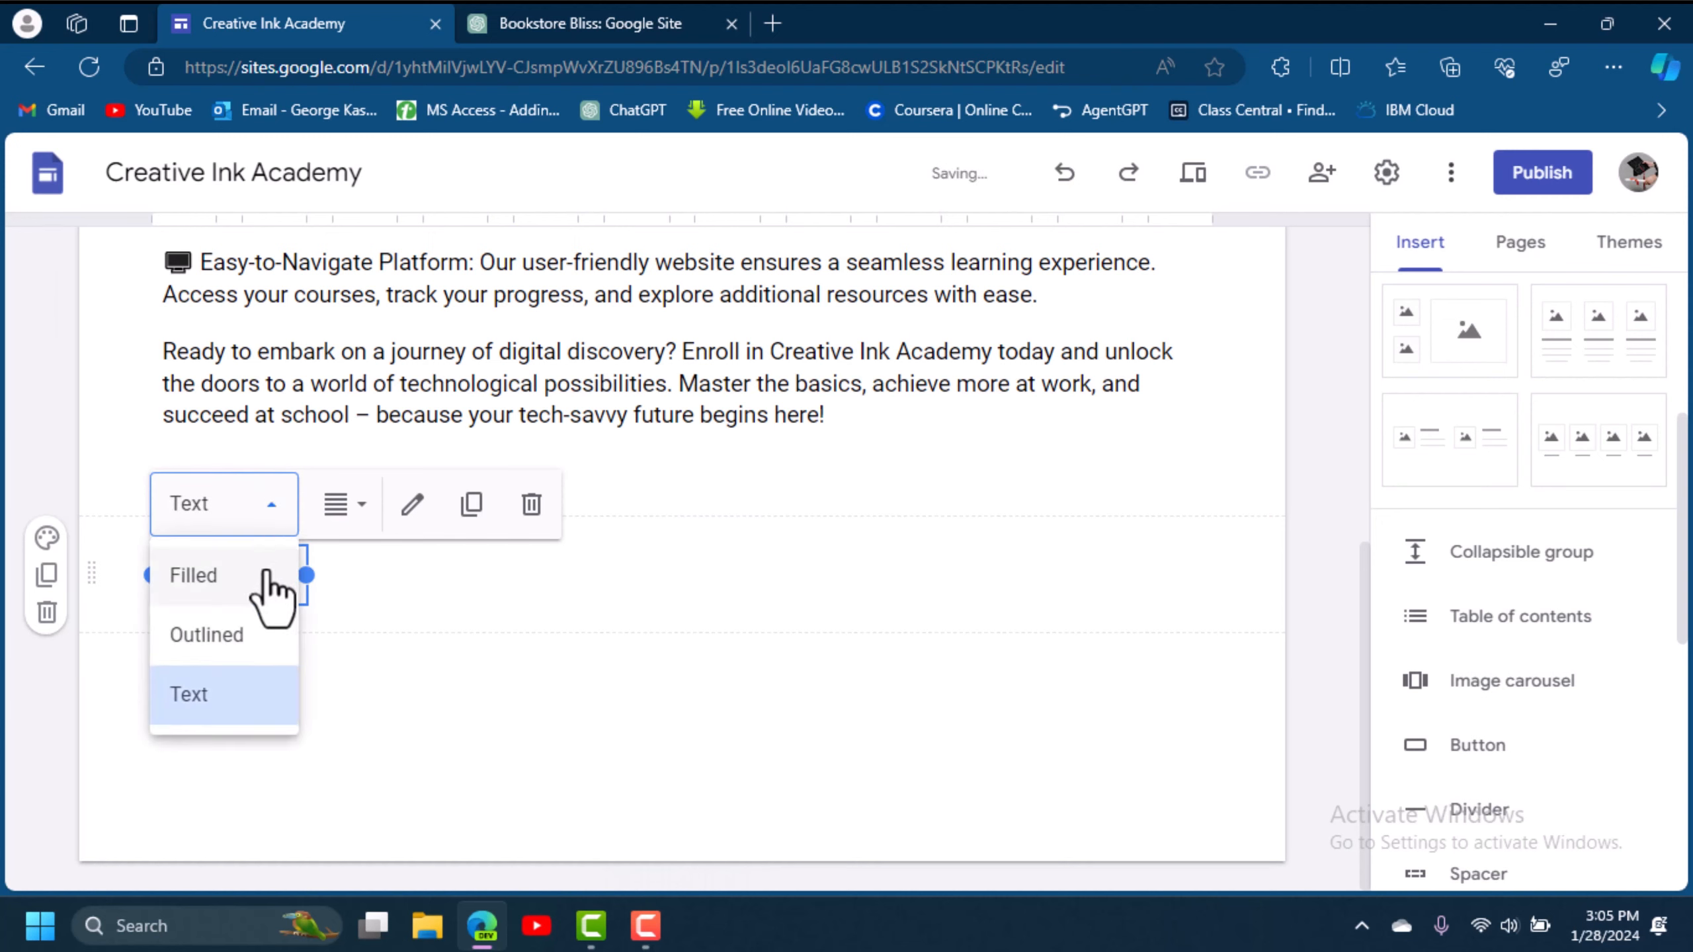
pyautogui.click(220, 579)
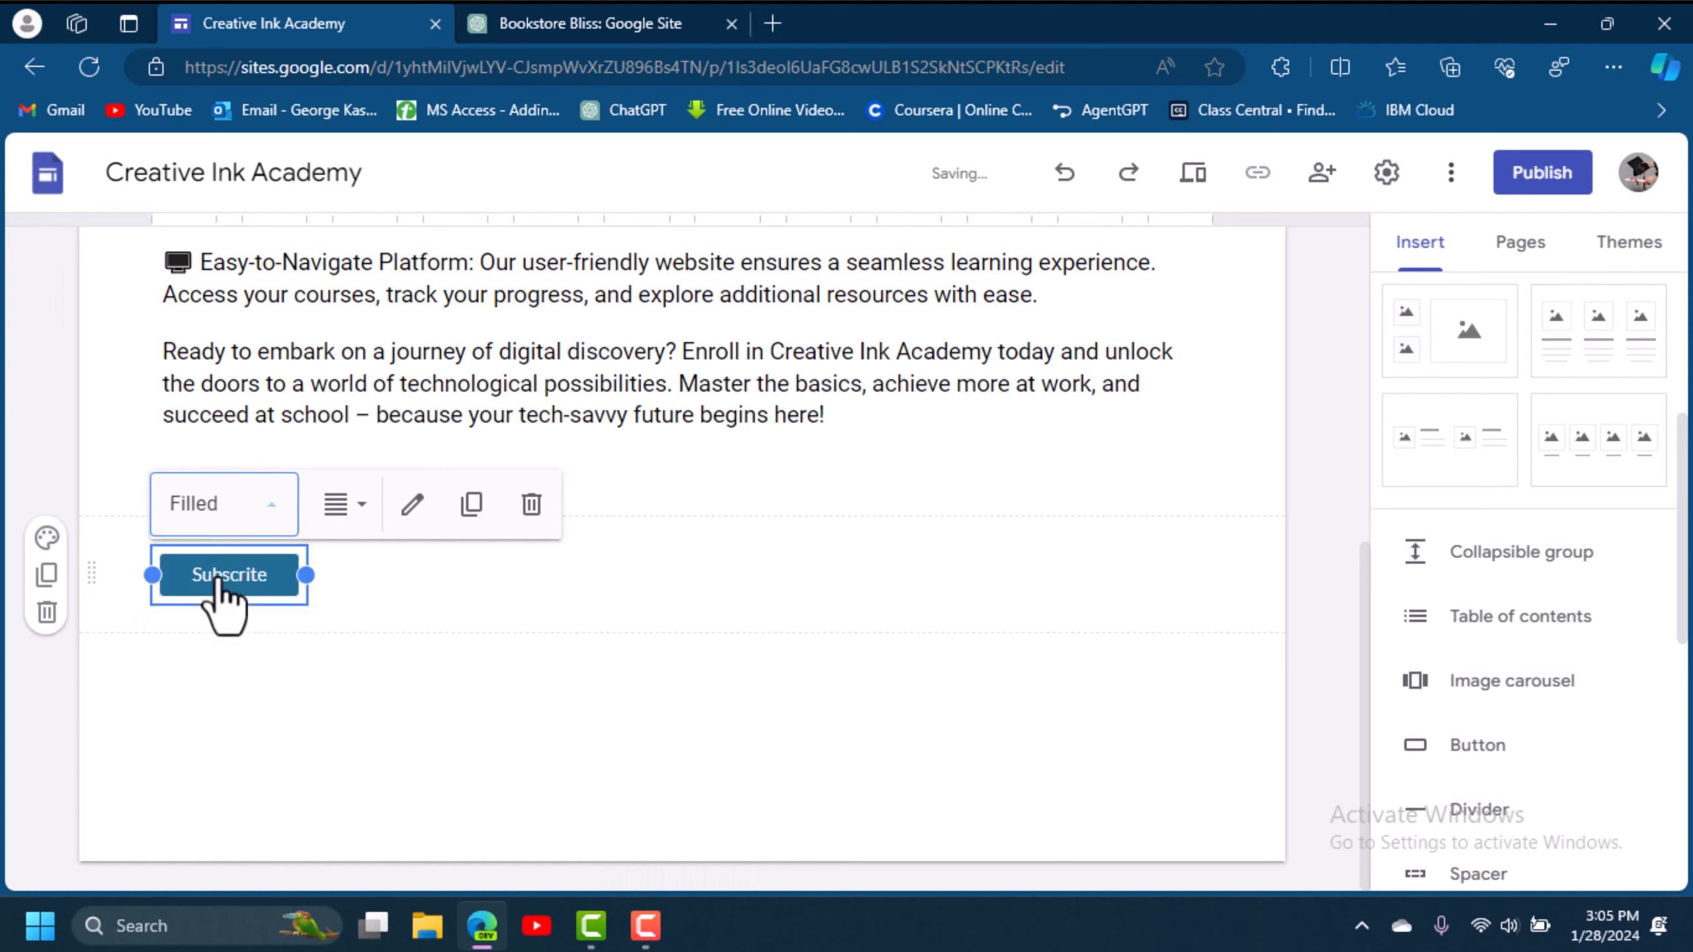
# Try centre and left alignment on the Subscrite button, restore justified alignment, and update the button without editing its name or link.
pyautogui.click(353, 517)
pyautogui.click(331, 638)
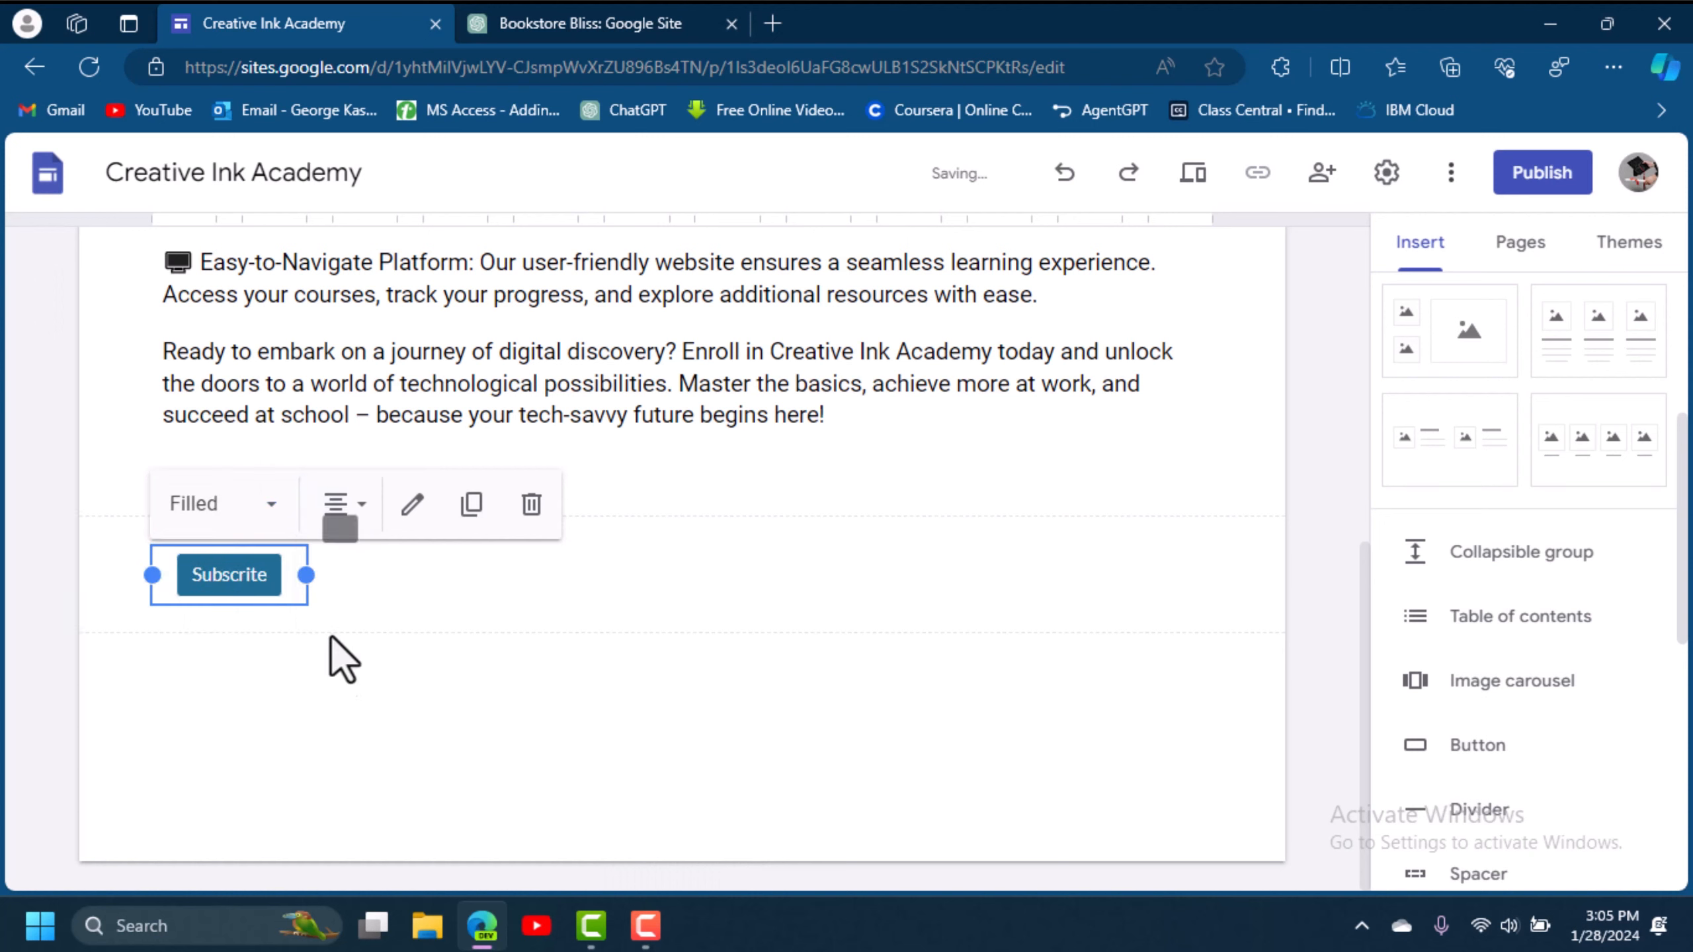
pyautogui.click(347, 513)
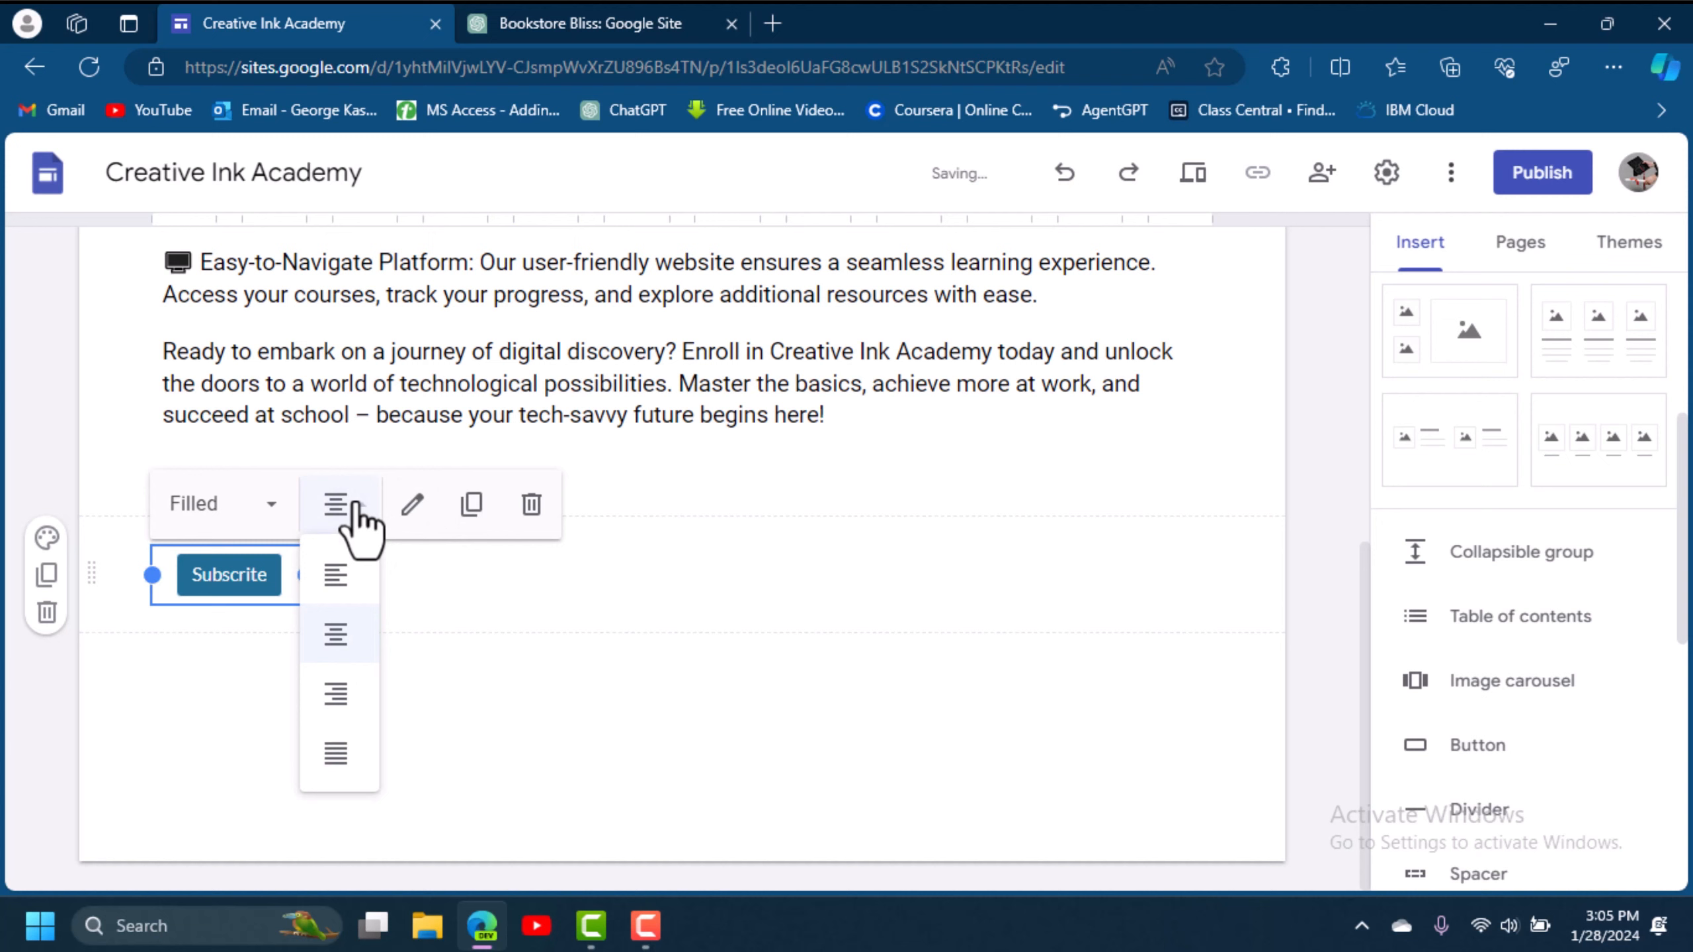
pyautogui.click(352, 580)
pyautogui.click(366, 524)
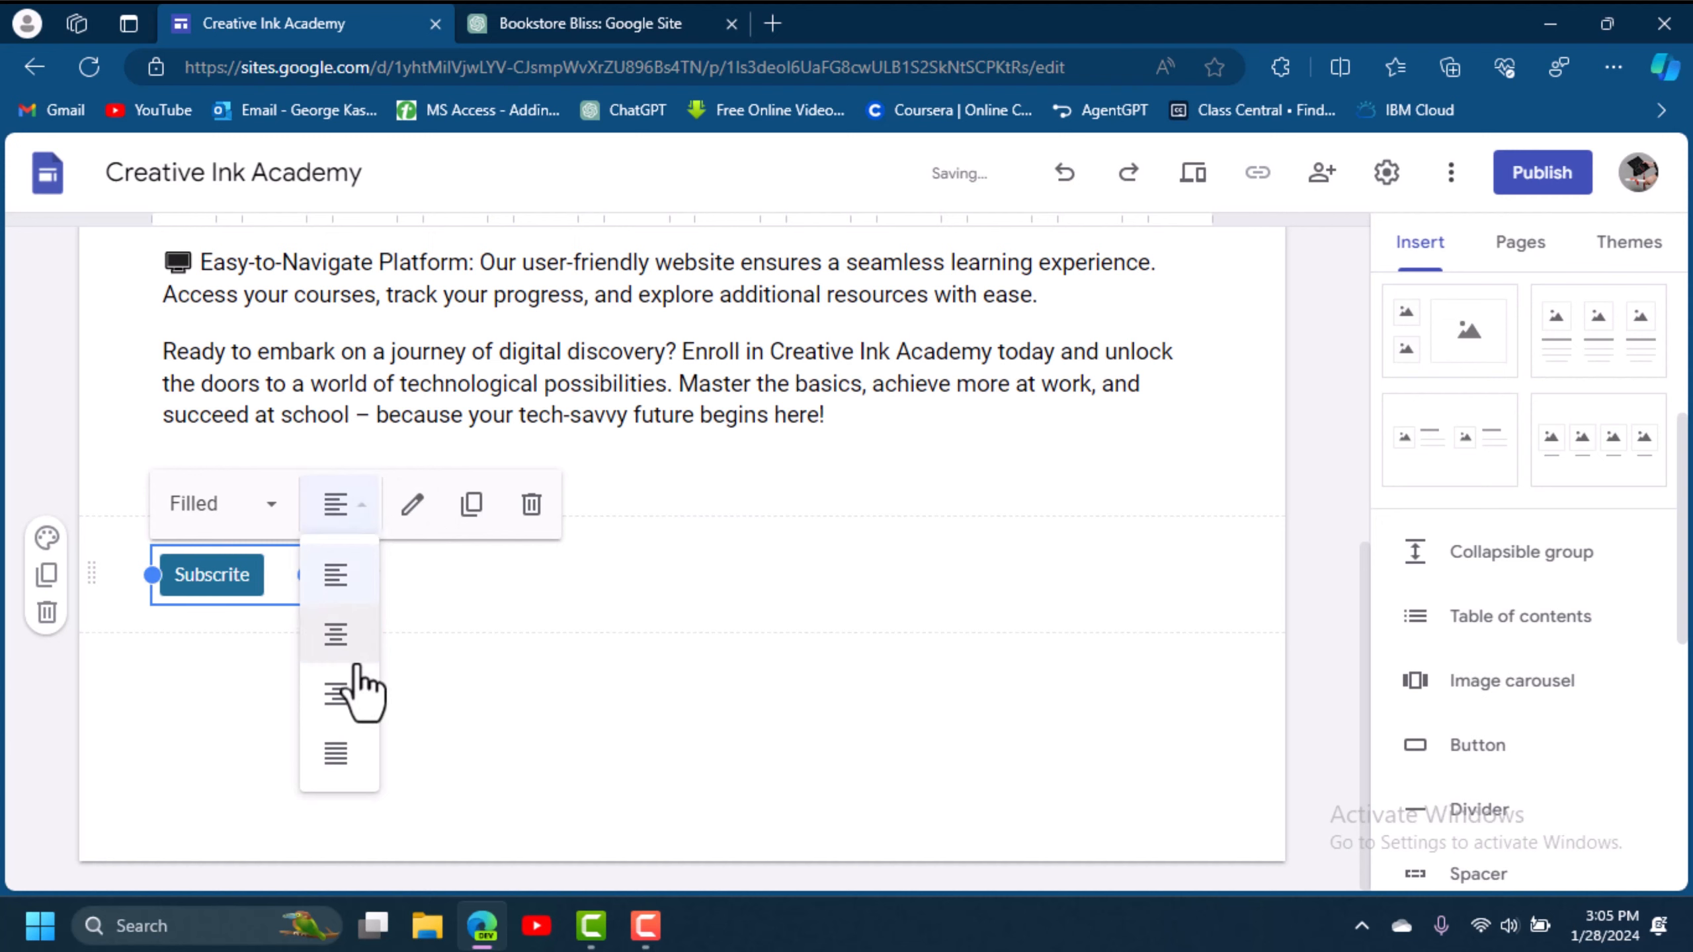
pyautogui.click(338, 750)
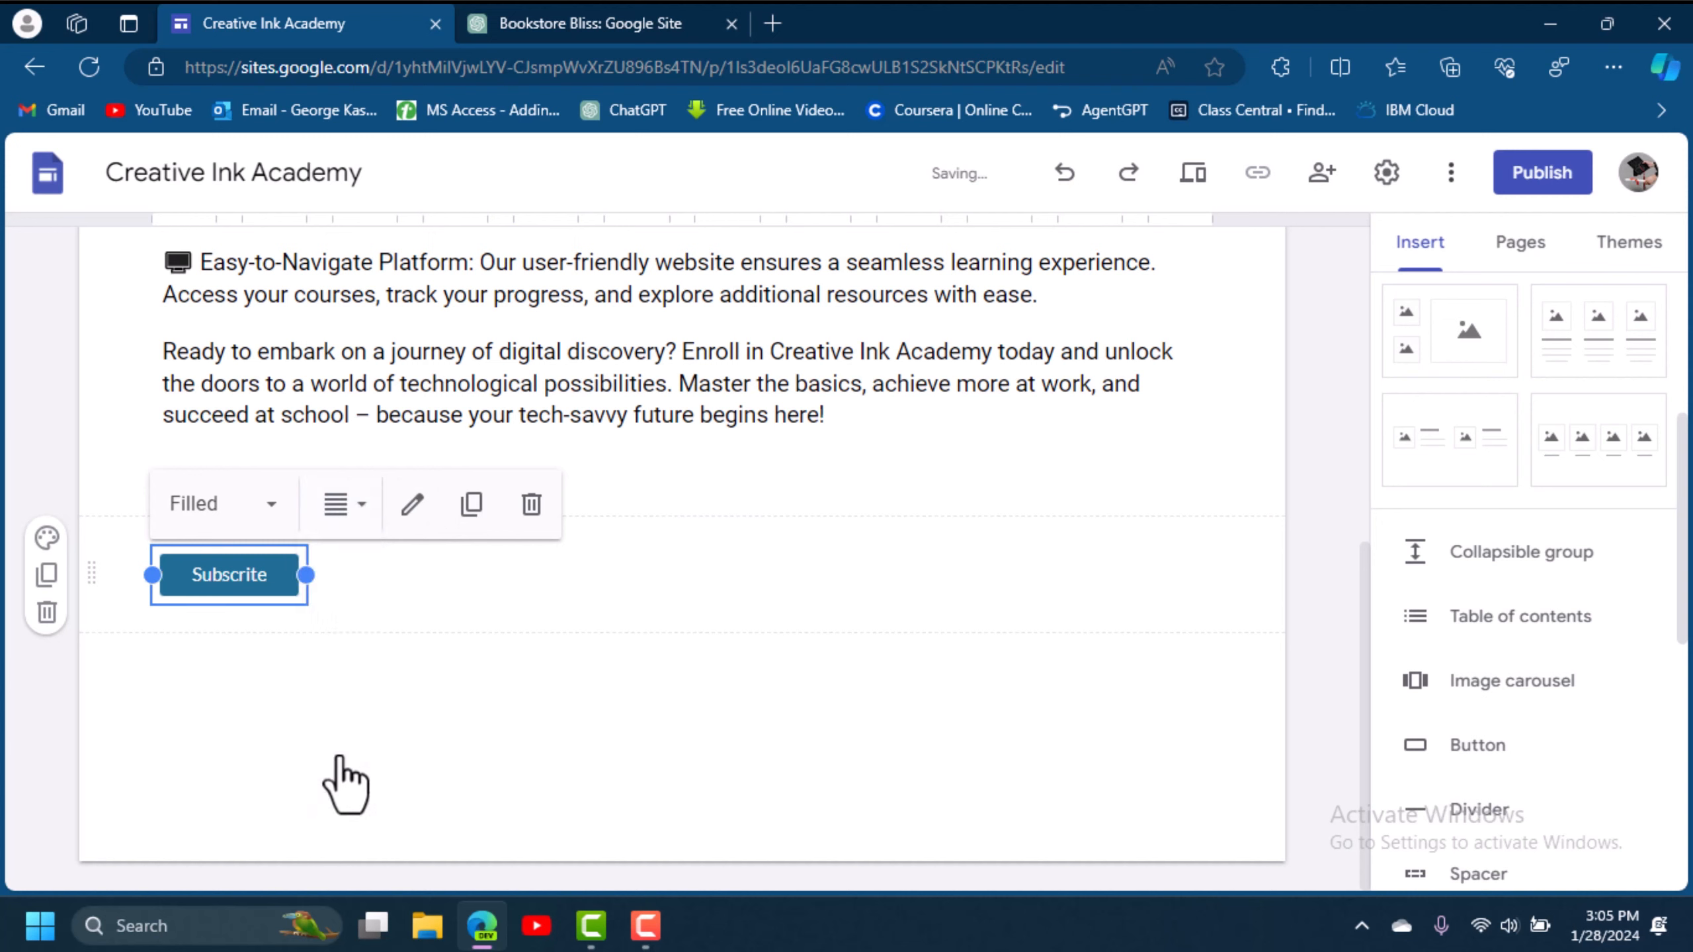
pyautogui.click(409, 508)
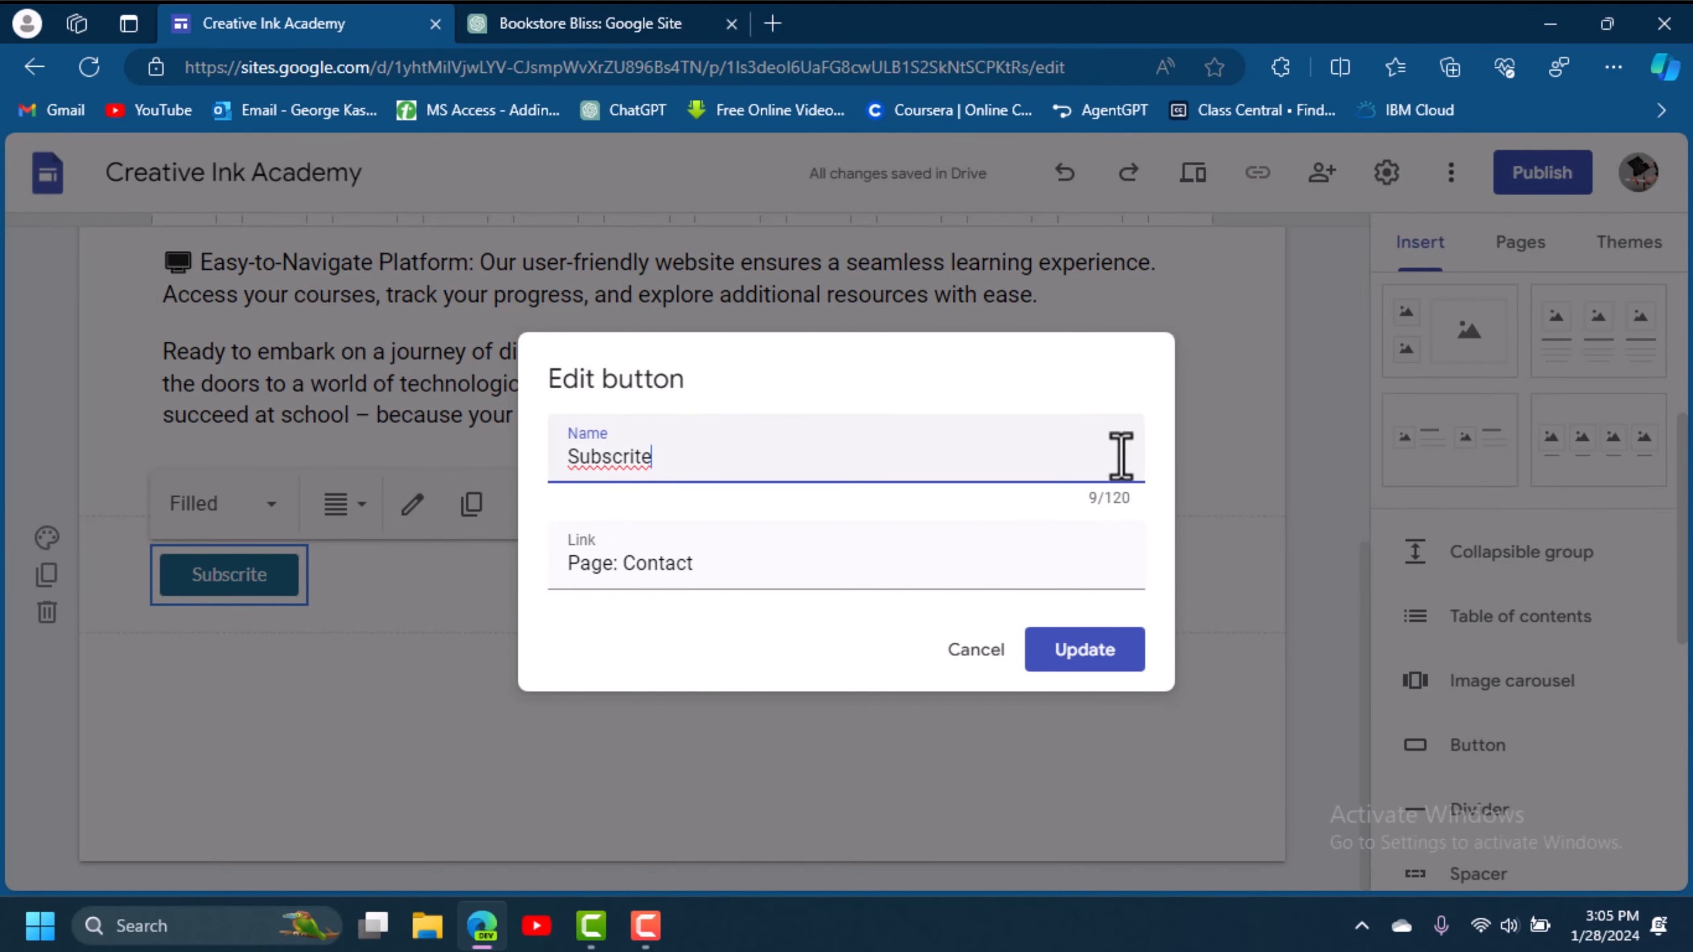
pyautogui.click(1079, 654)
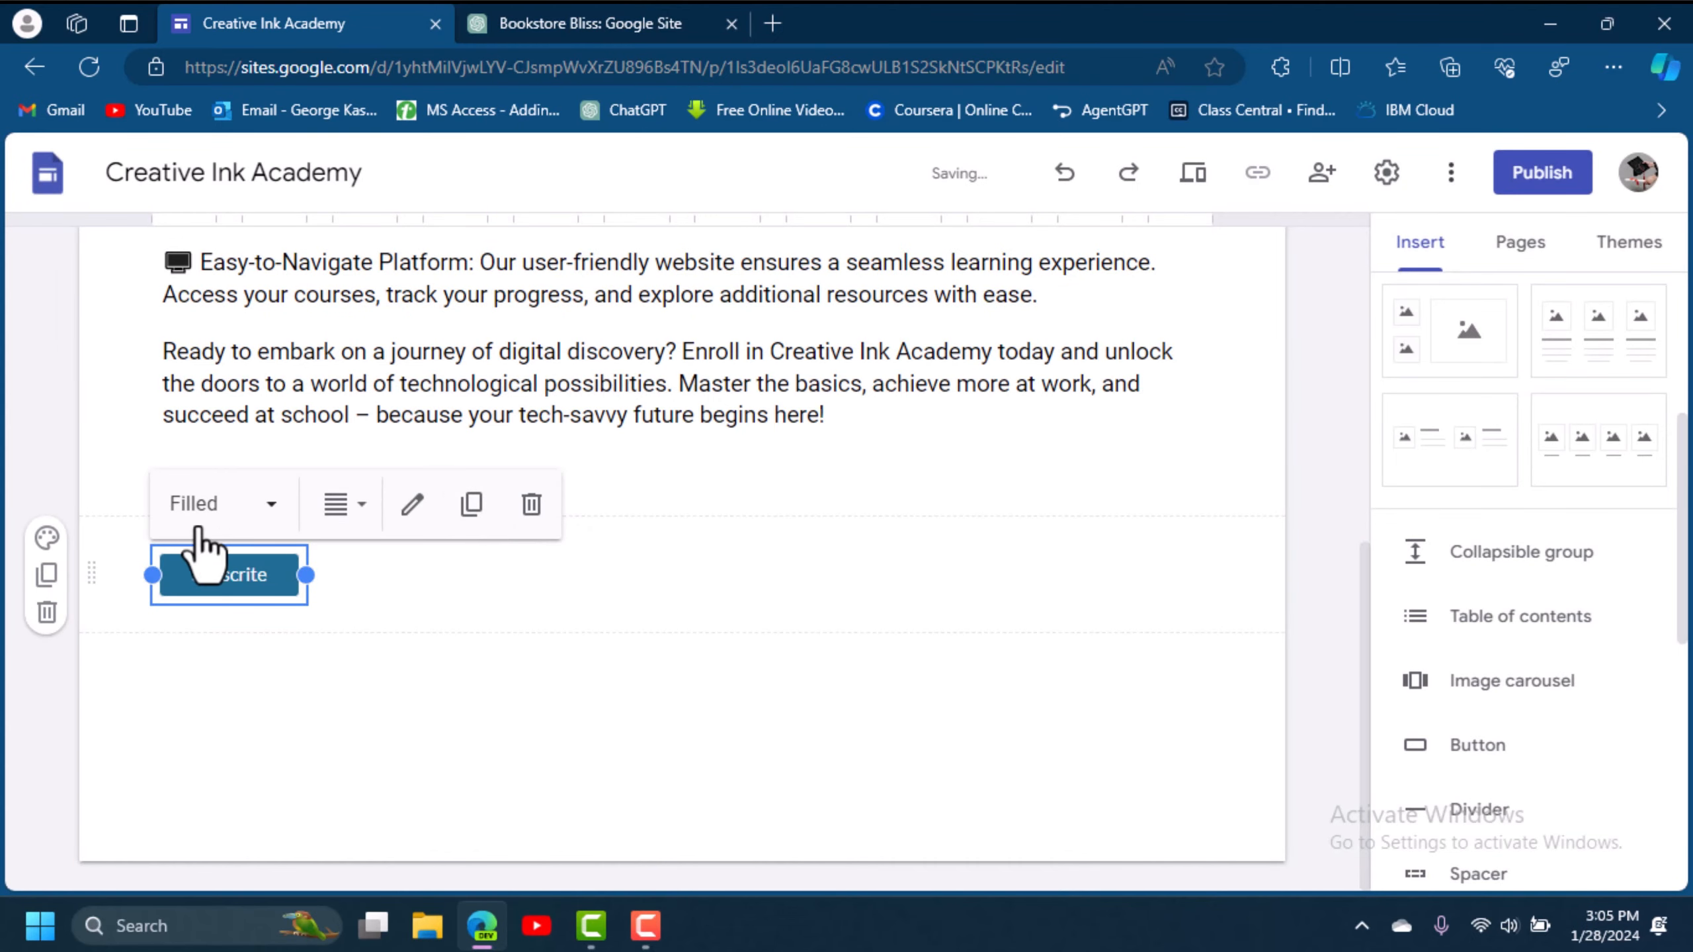
# Apply section colour Style 2 to the section holding the Subscrite button.
pyautogui.click(46, 541)
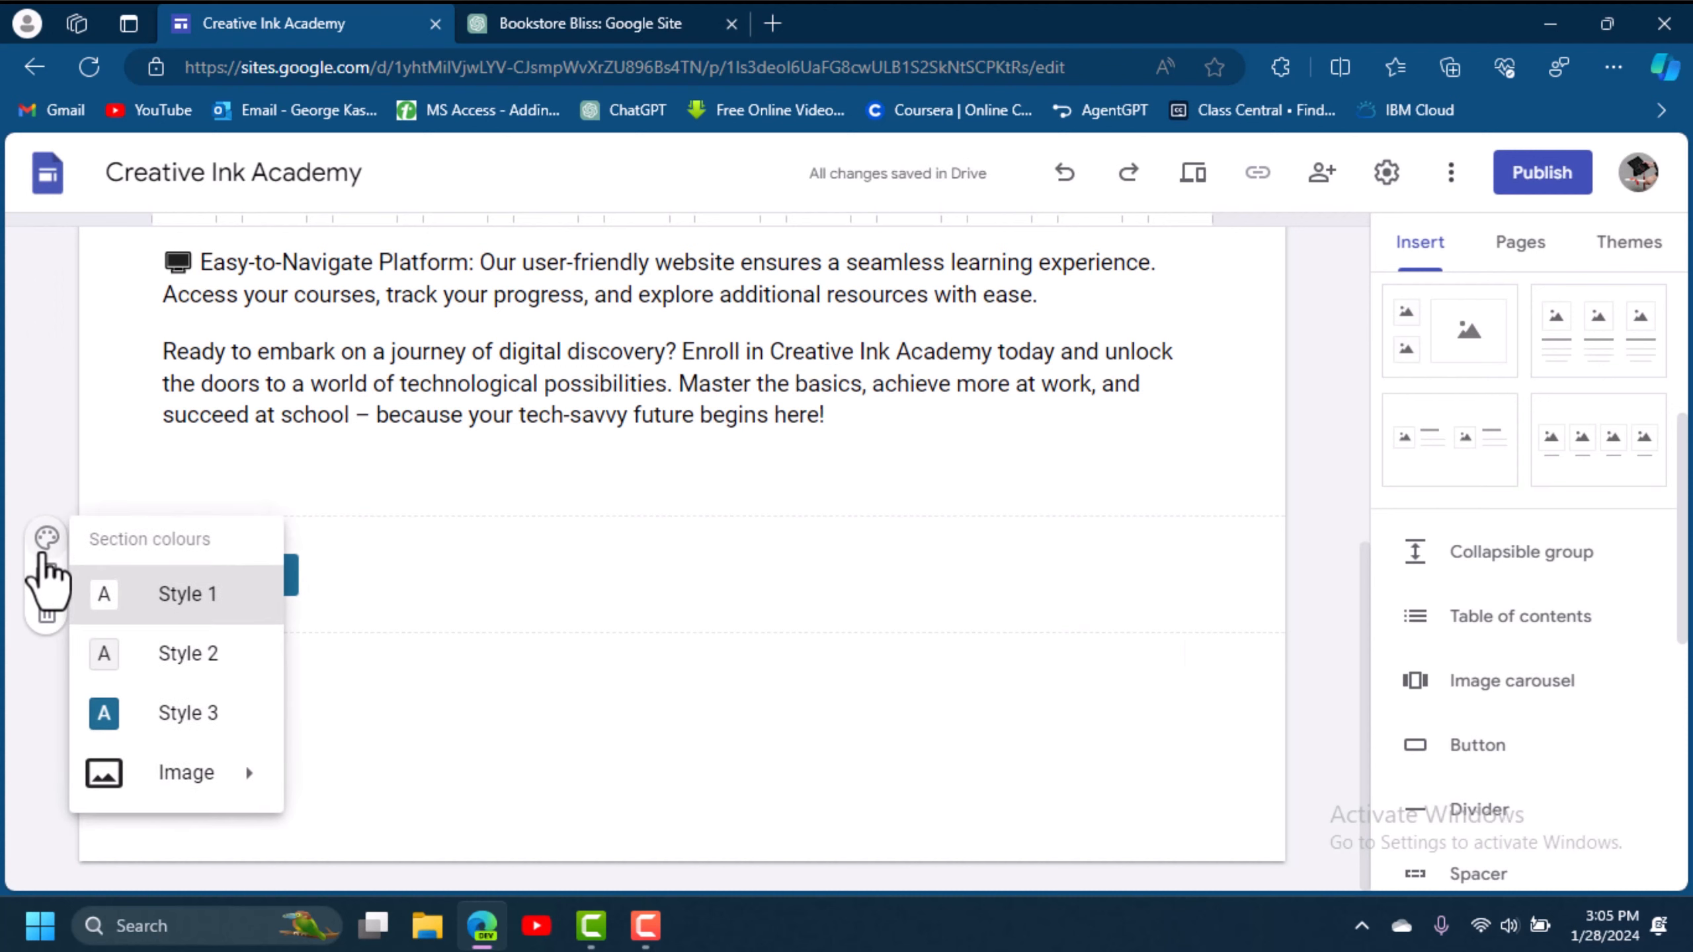
pyautogui.click(189, 656)
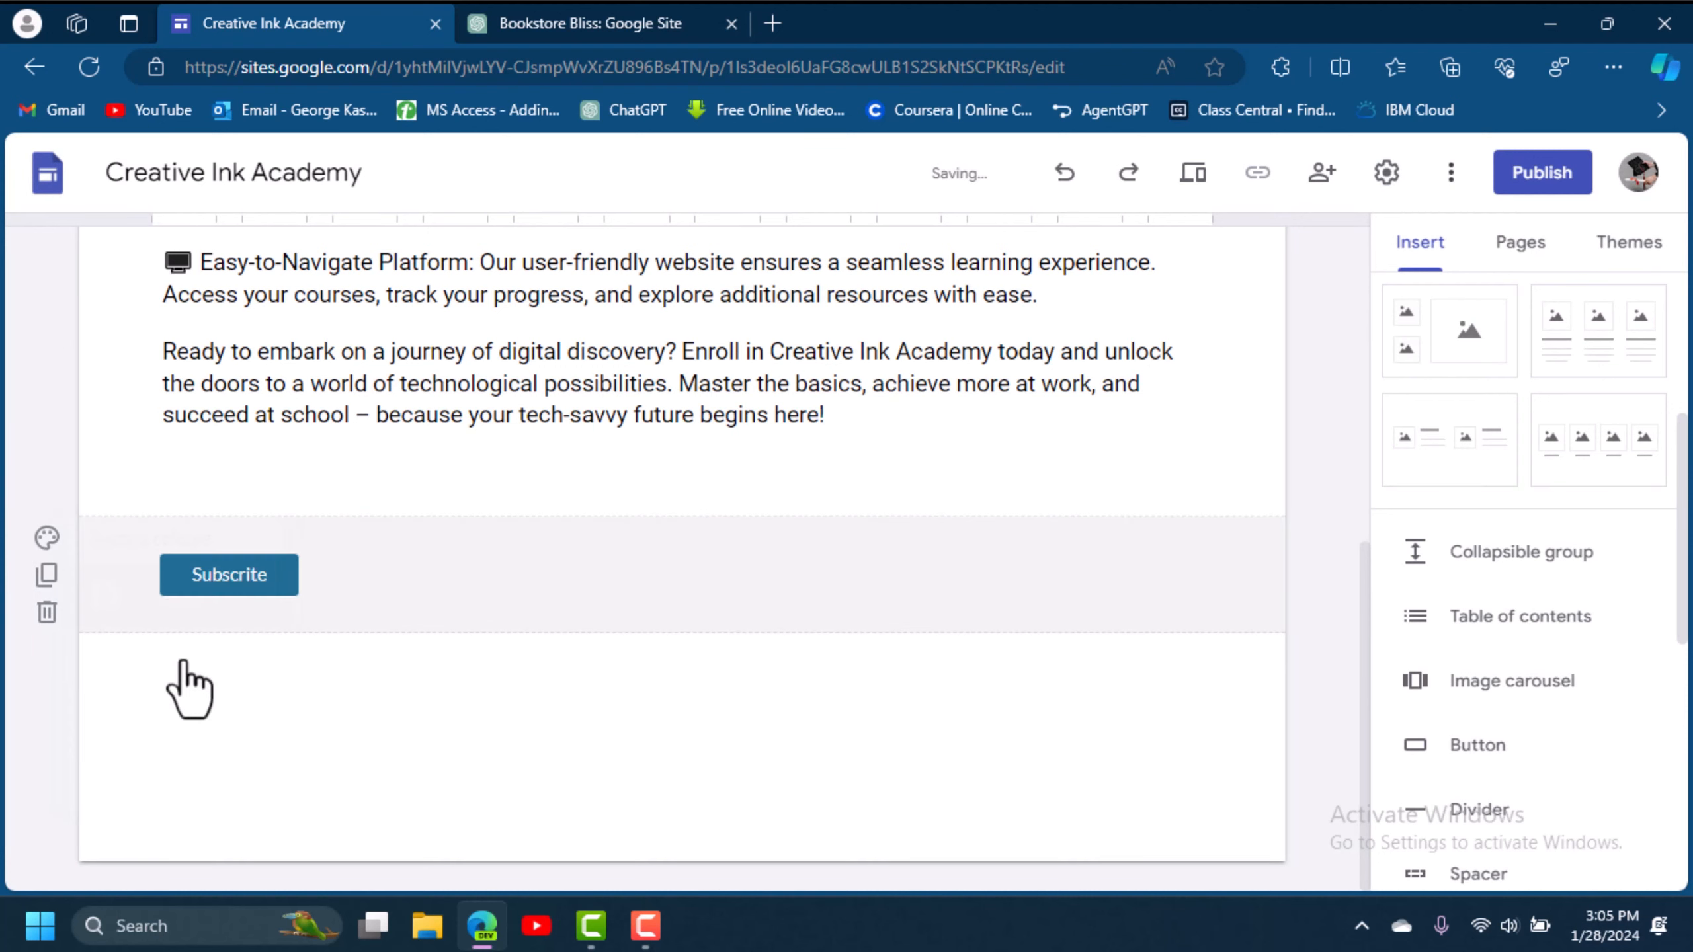
pyautogui.click(334, 581)
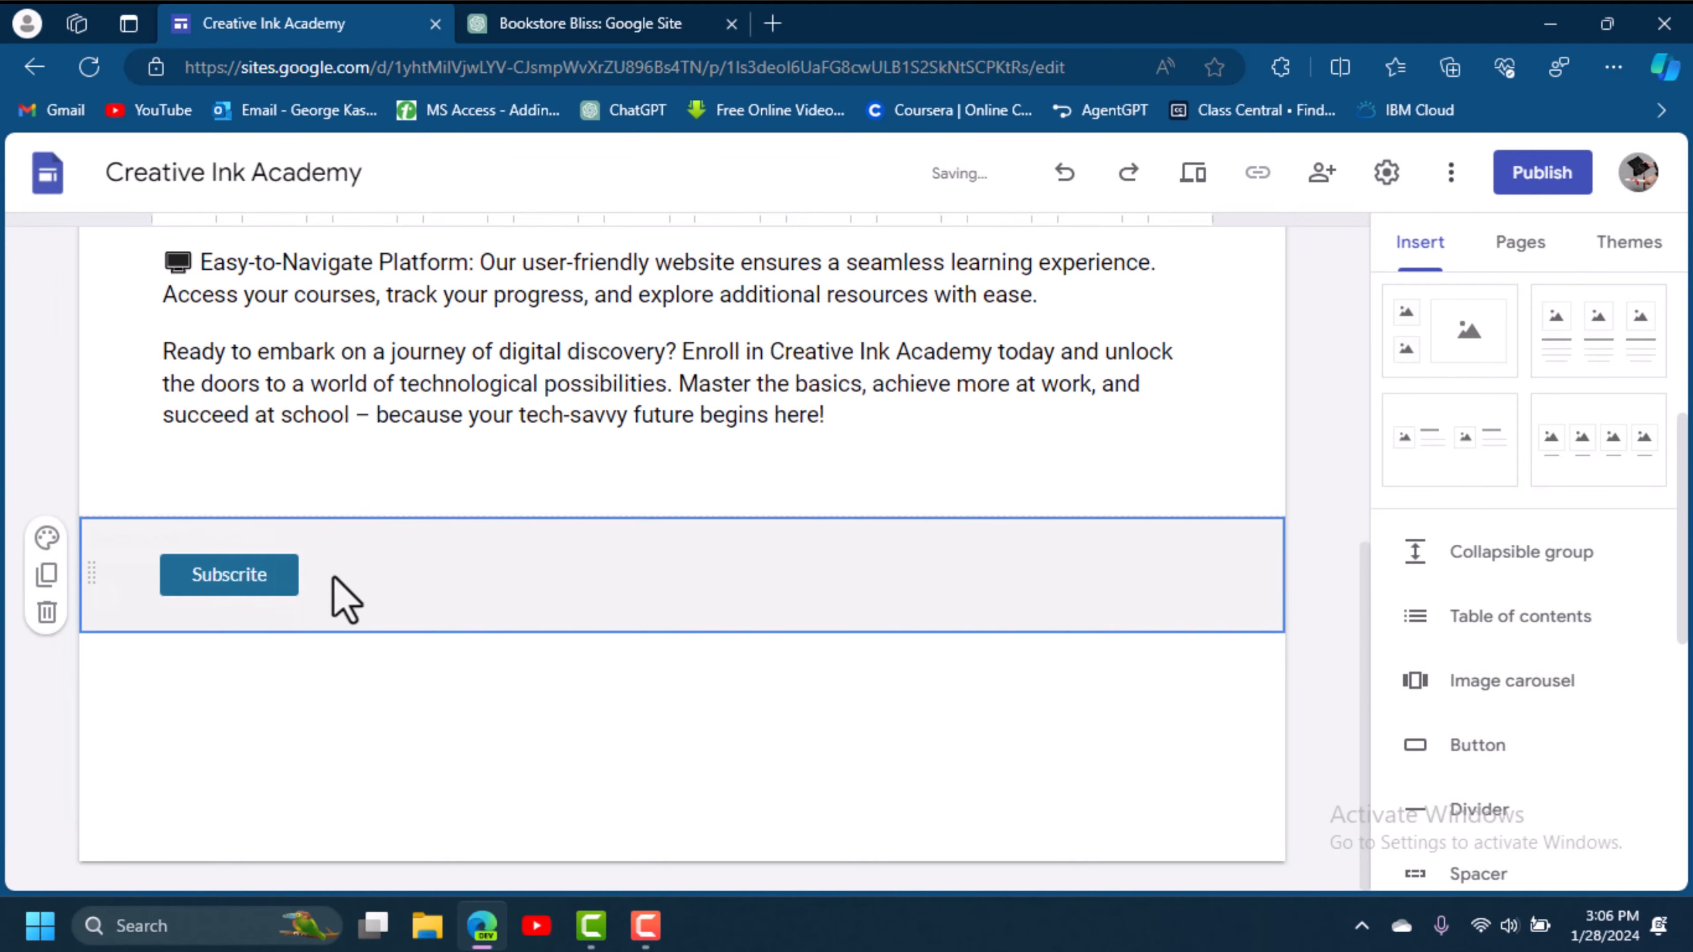
# Widen the Subscrite button to roughly two thirds of the content width and centre it in its section.
pyautogui.click(302, 600)
pyautogui.moveTo(304, 582); pyautogui.dragTo(760, 575)
pyautogui.moveTo(453, 590); pyautogui.dragTo(955, 566)
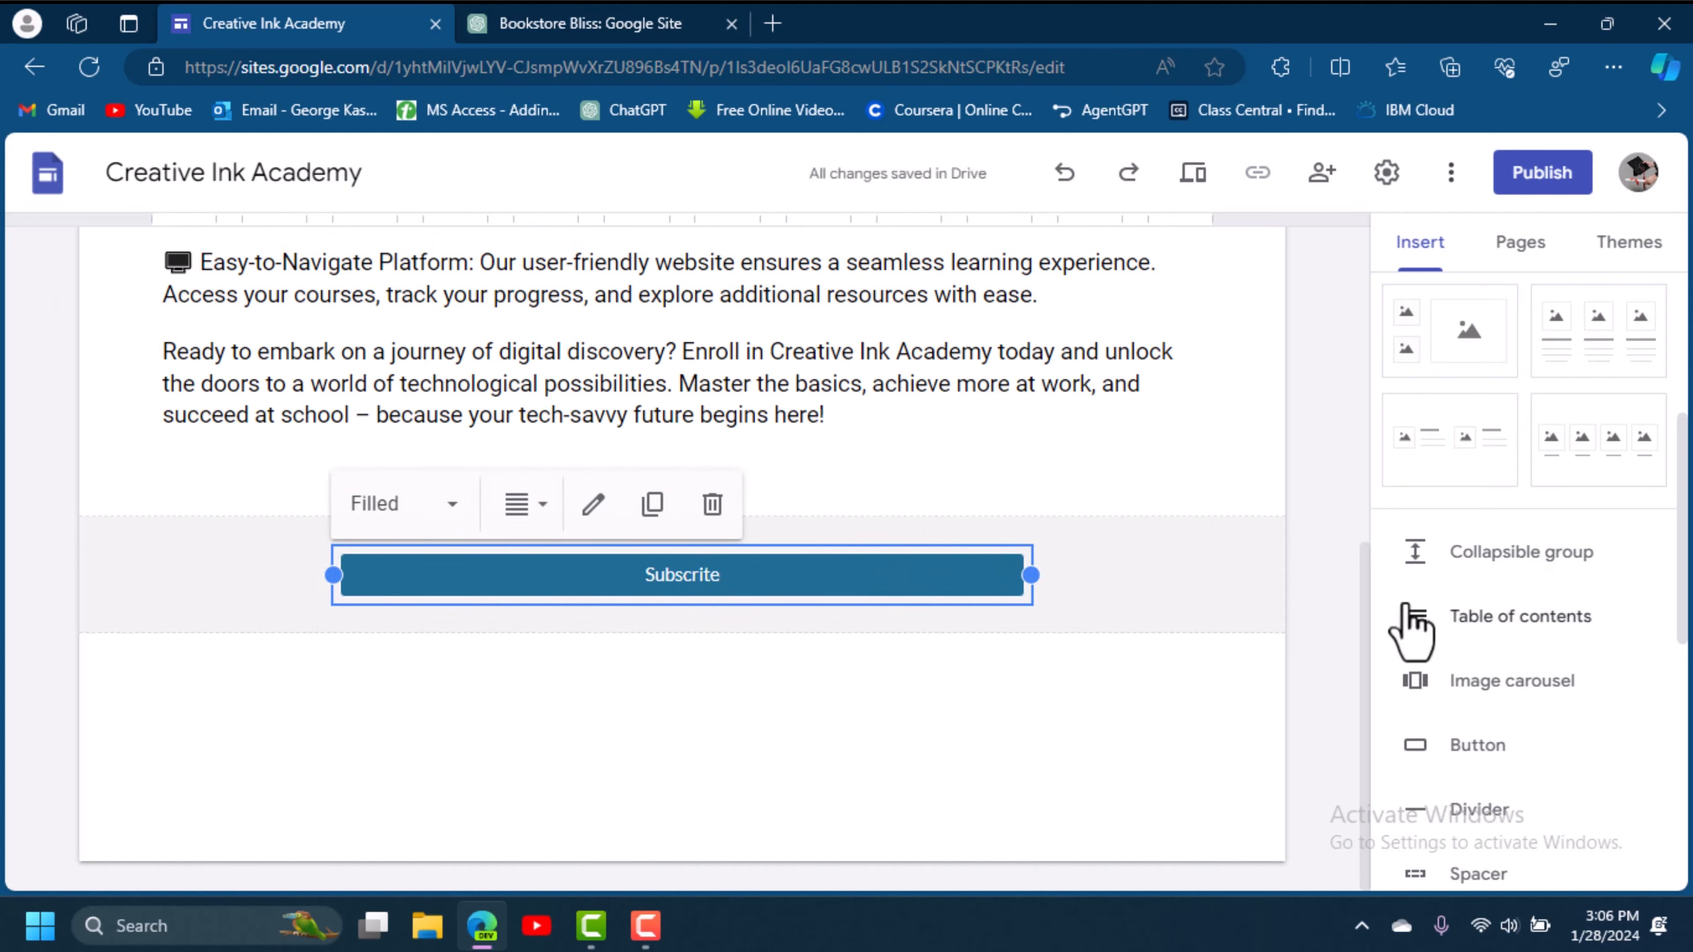
# Try section colour Style 3 on the section holding the Learn page text, and set that section to Style 2.
pyautogui.moveTo(1365, 609); pyautogui.dragTo(1344, 522)
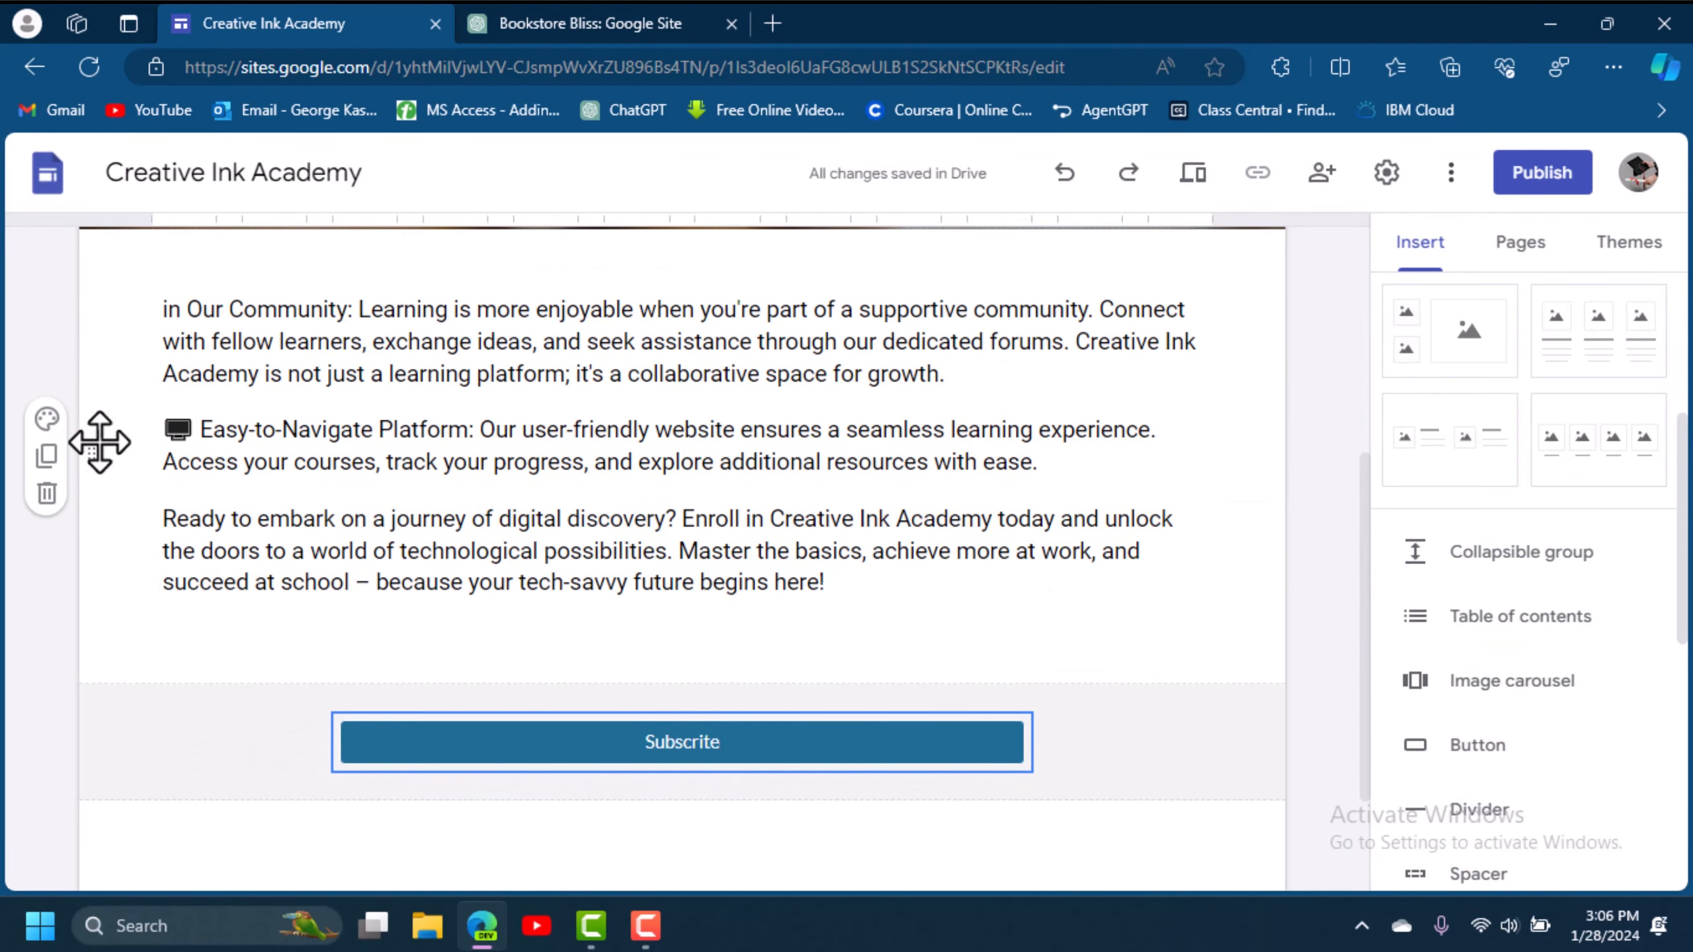
pyautogui.click(48, 418)
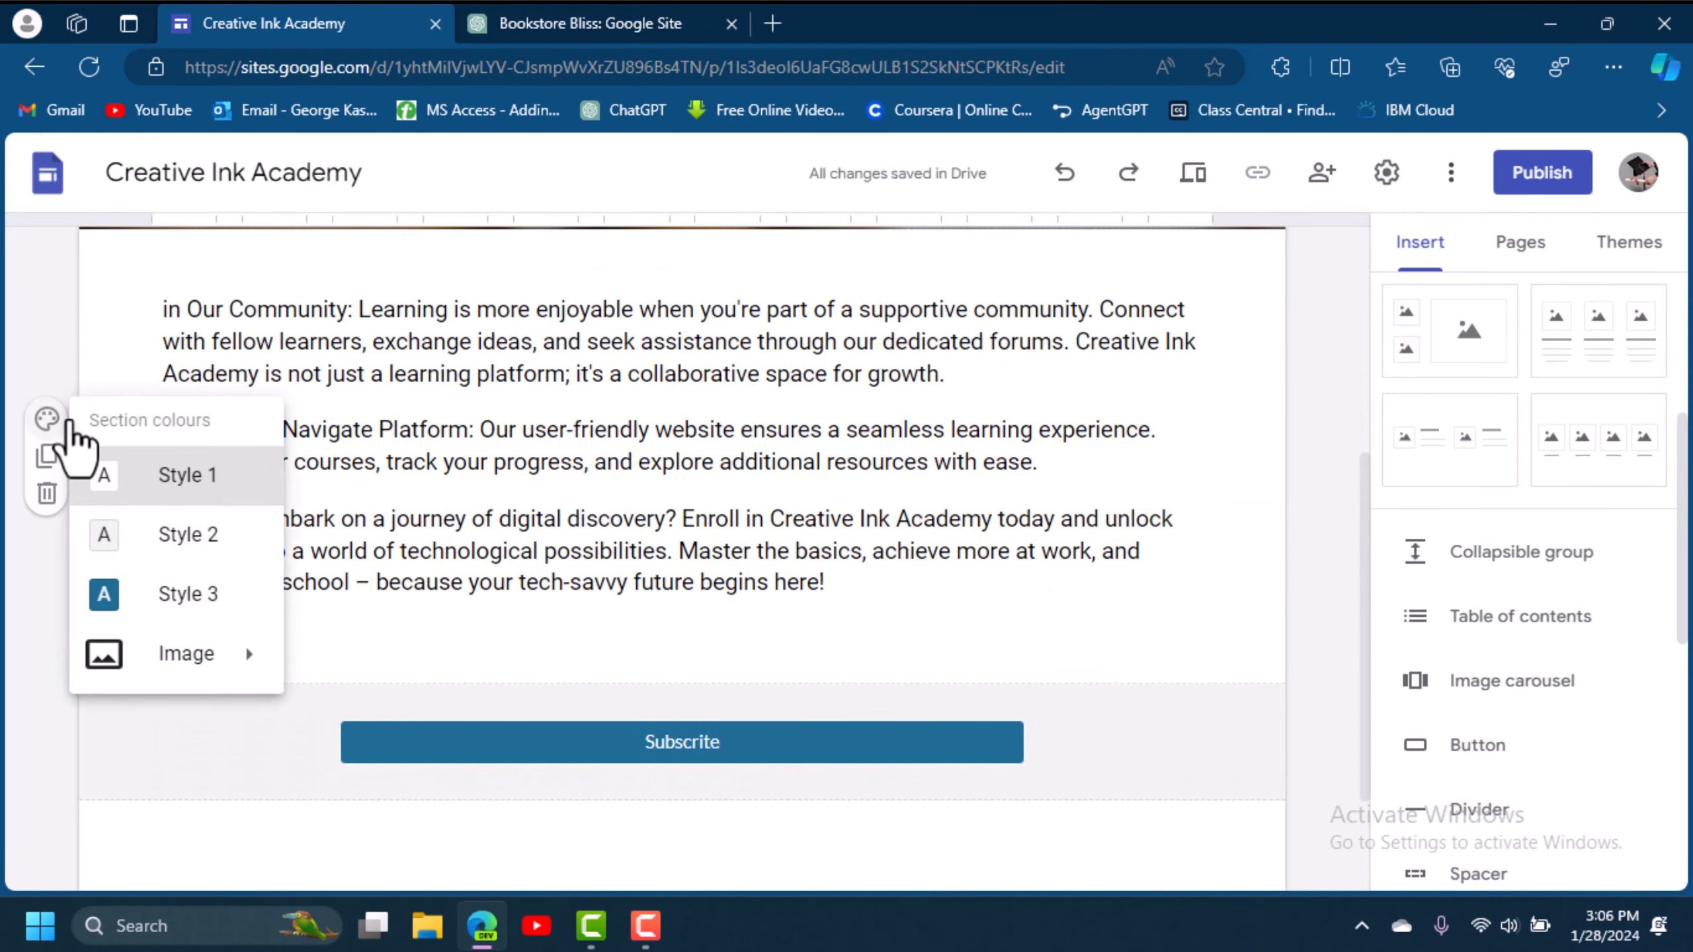
pyautogui.click(193, 593)
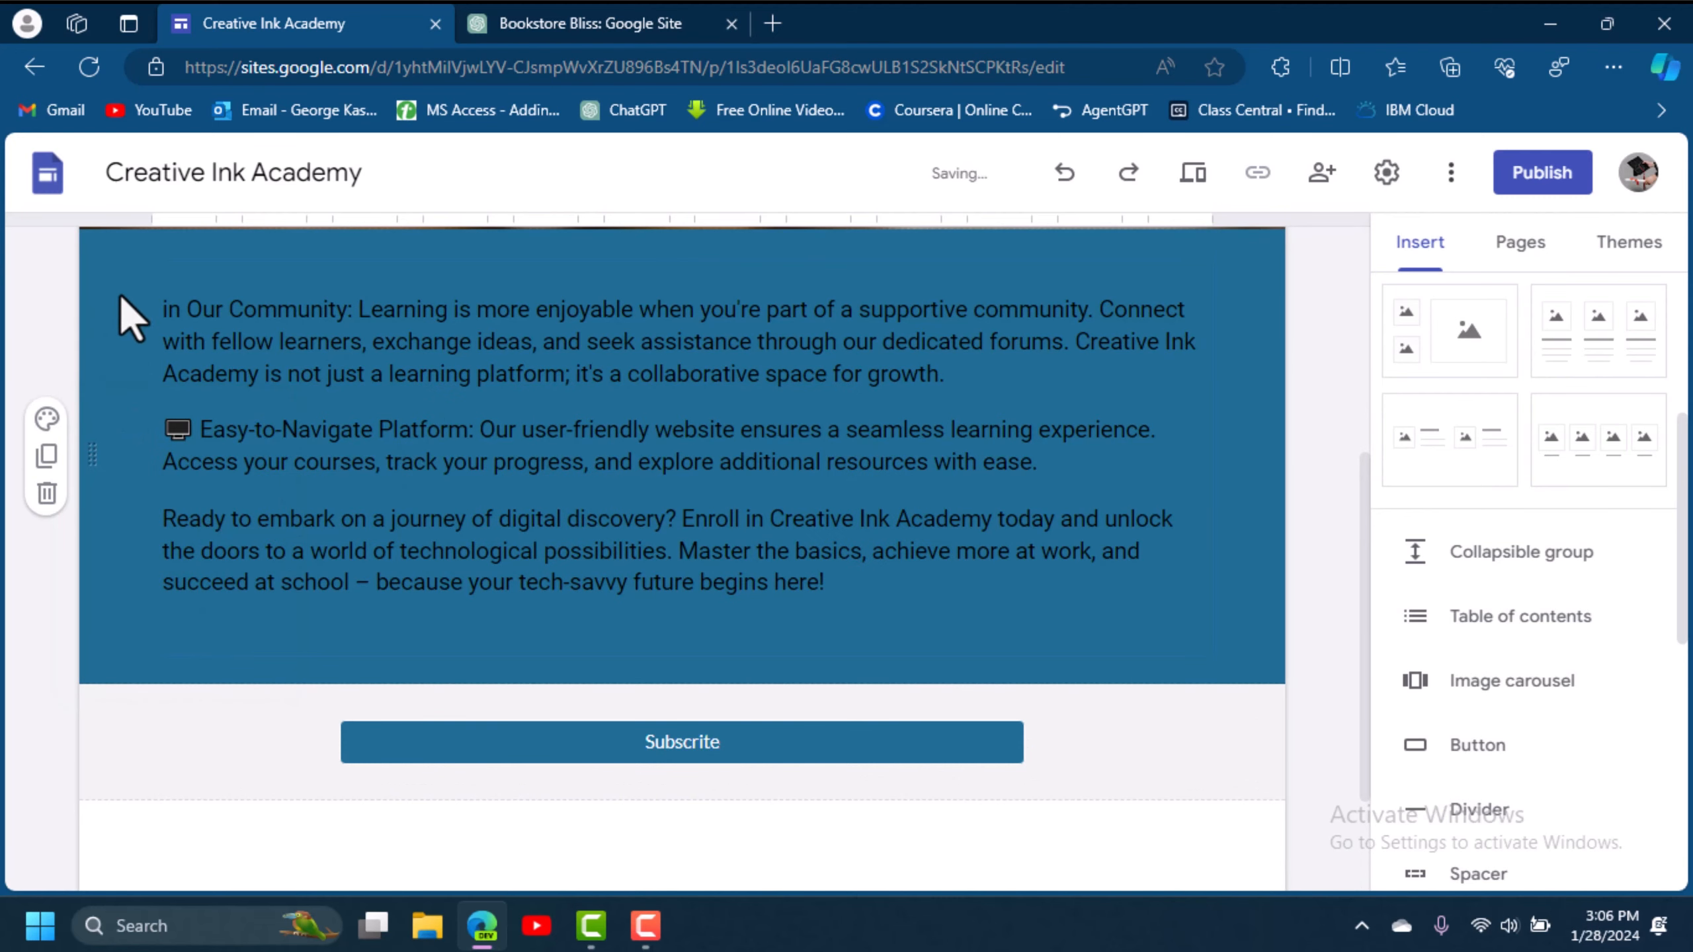
pyautogui.doubleClick(117, 328)
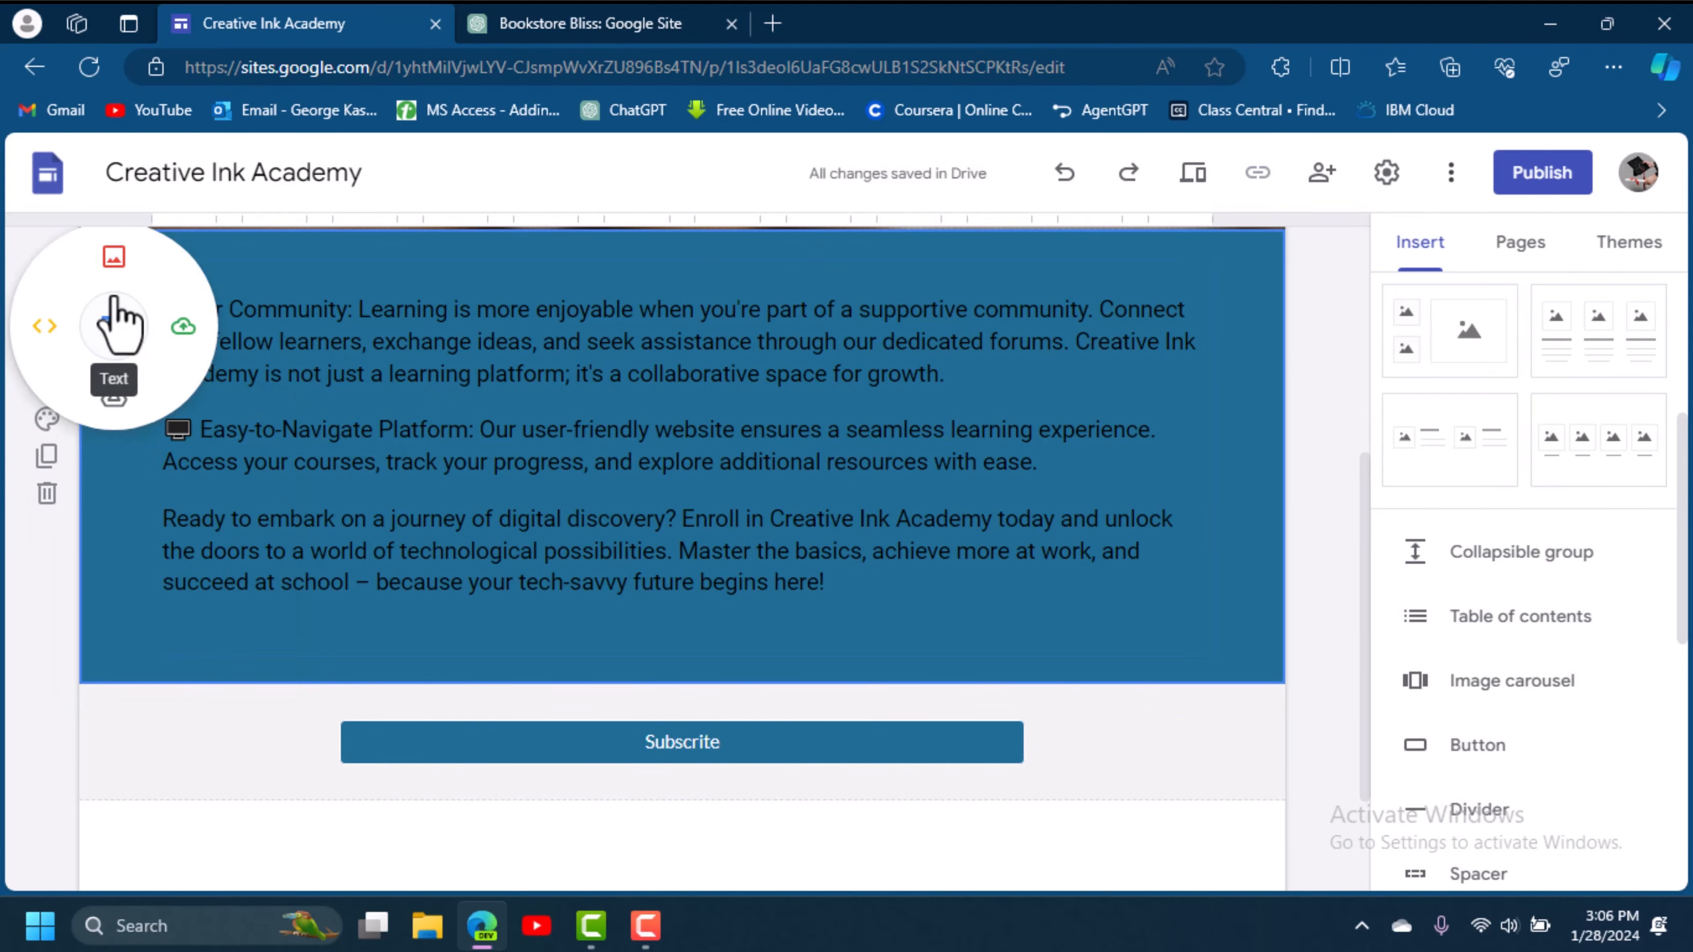
pyautogui.doubleClick(128, 559)
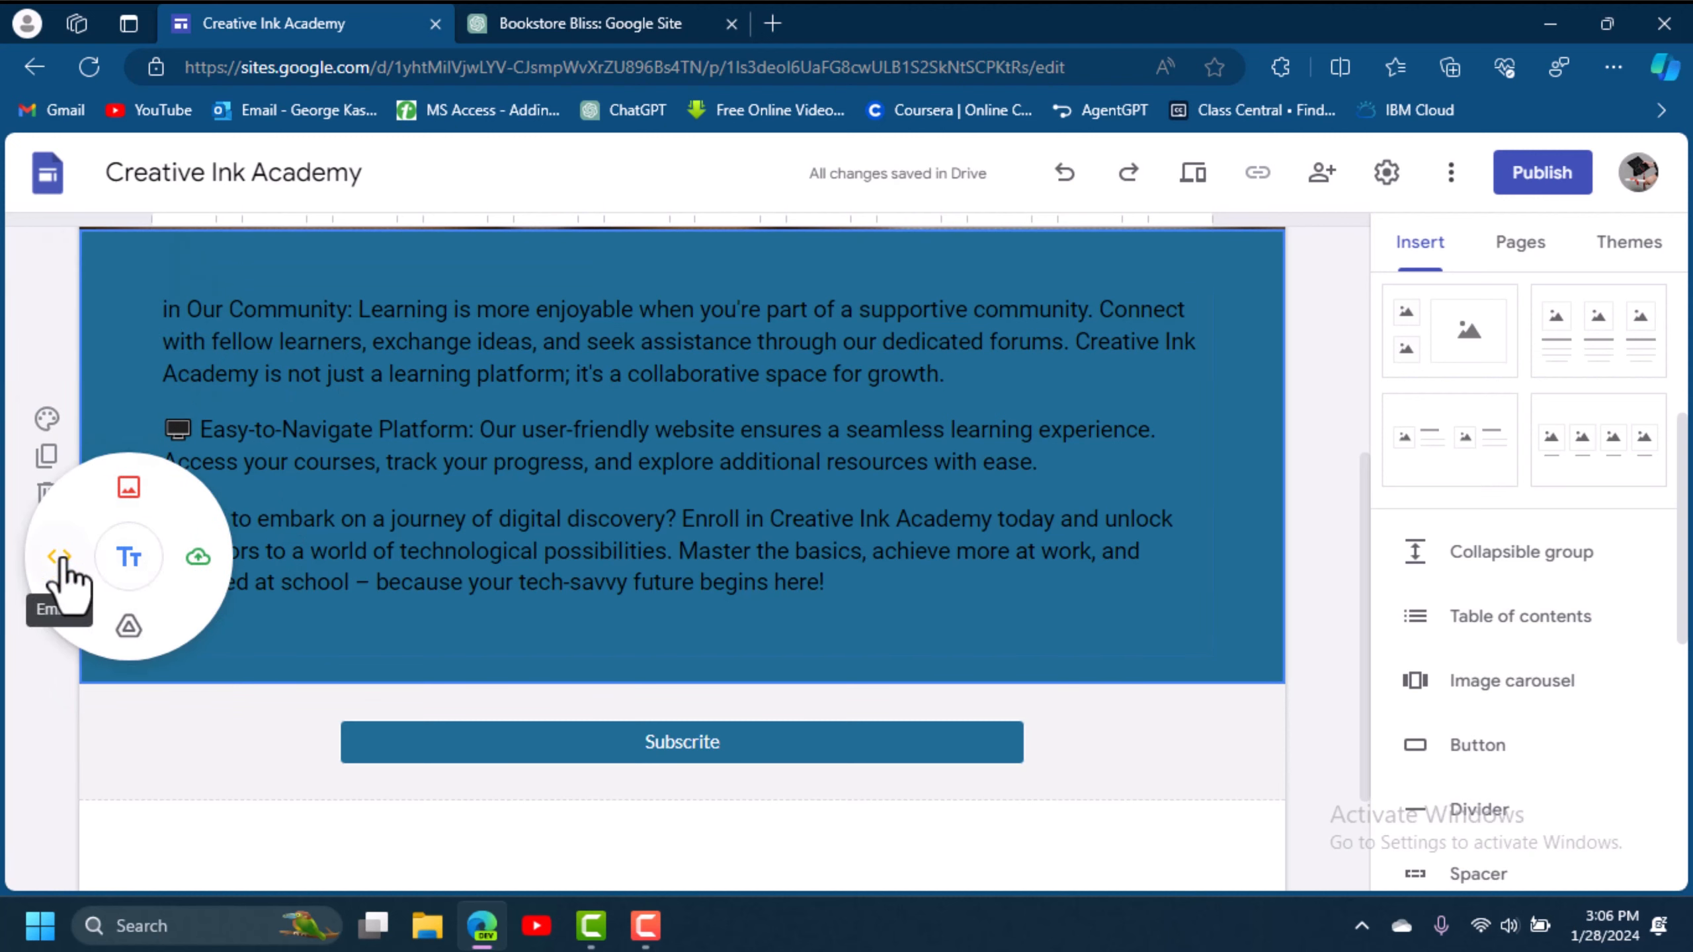
pyautogui.click(198, 557)
pyautogui.click(47, 419)
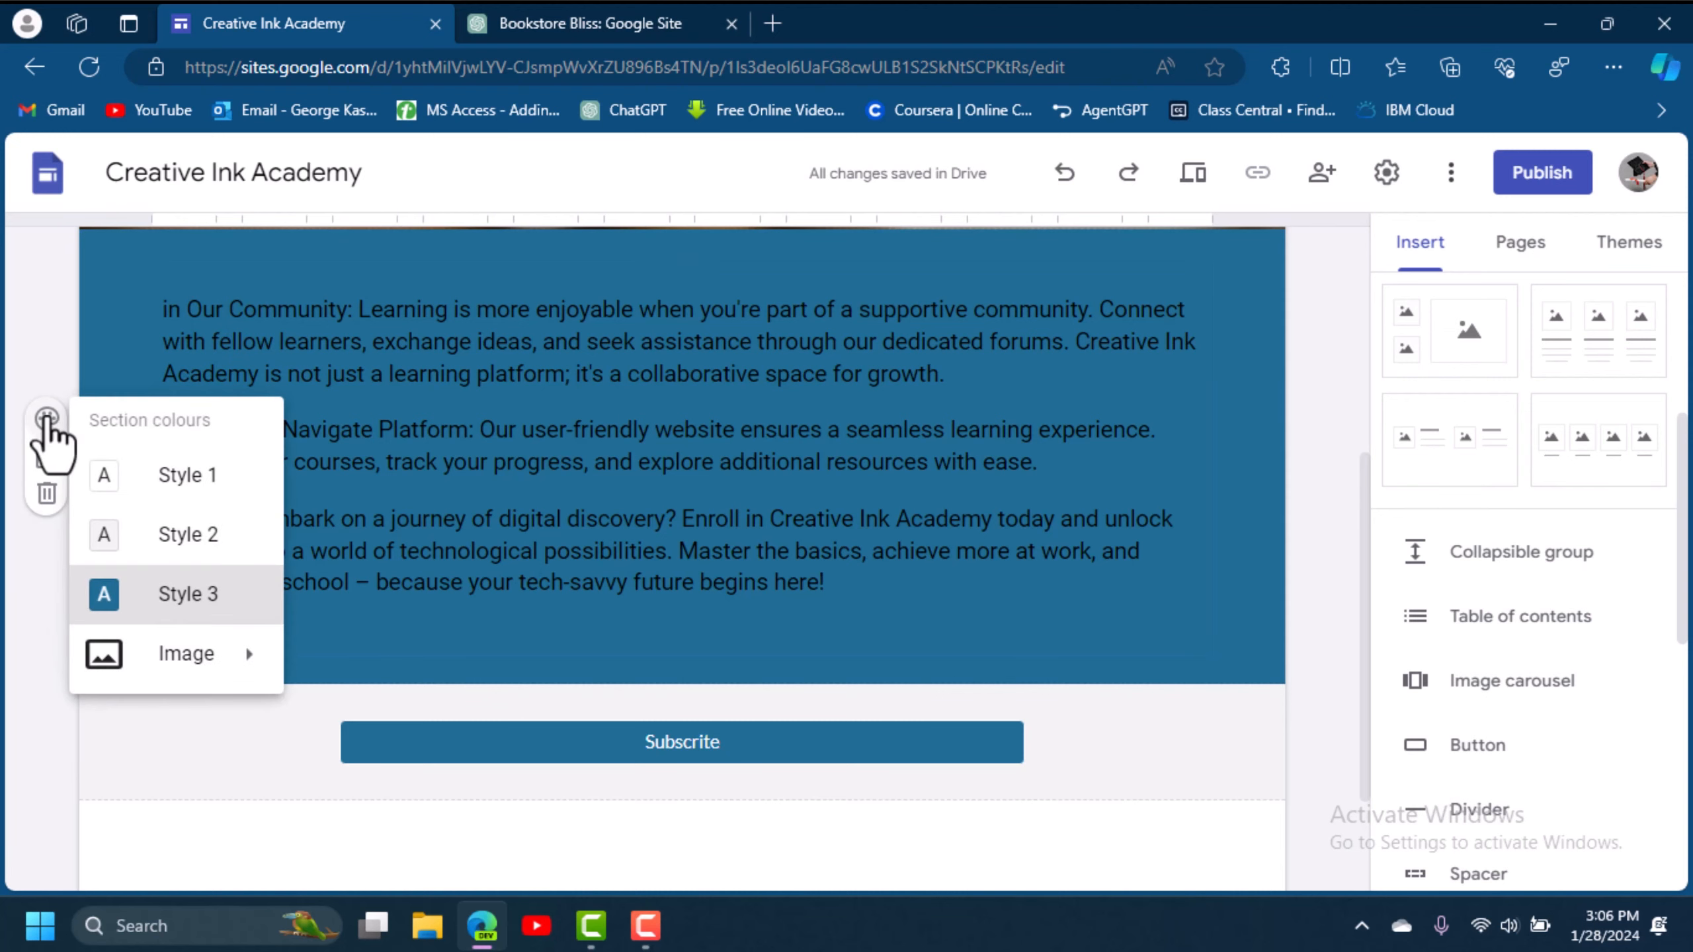
pyautogui.click(189, 500)
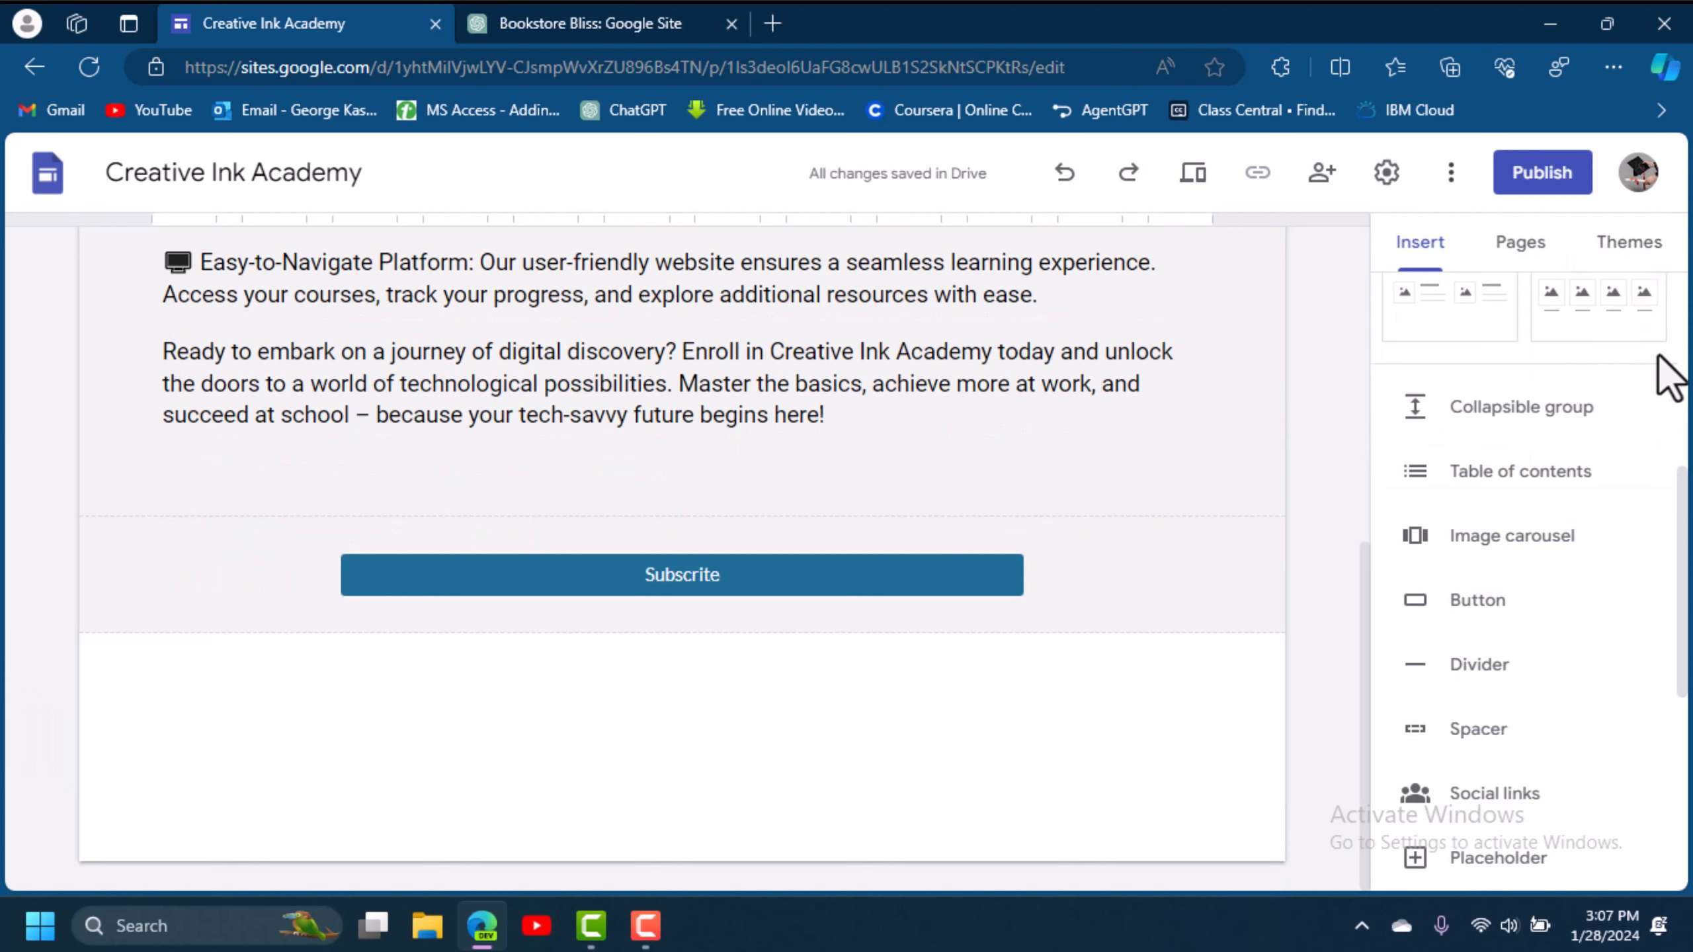
# Search Google Images for "computer student" and insert the picture of uniformed students pointing at a computer monitor into the Learn page.
pyautogui.scroll(6, 1676, 487)
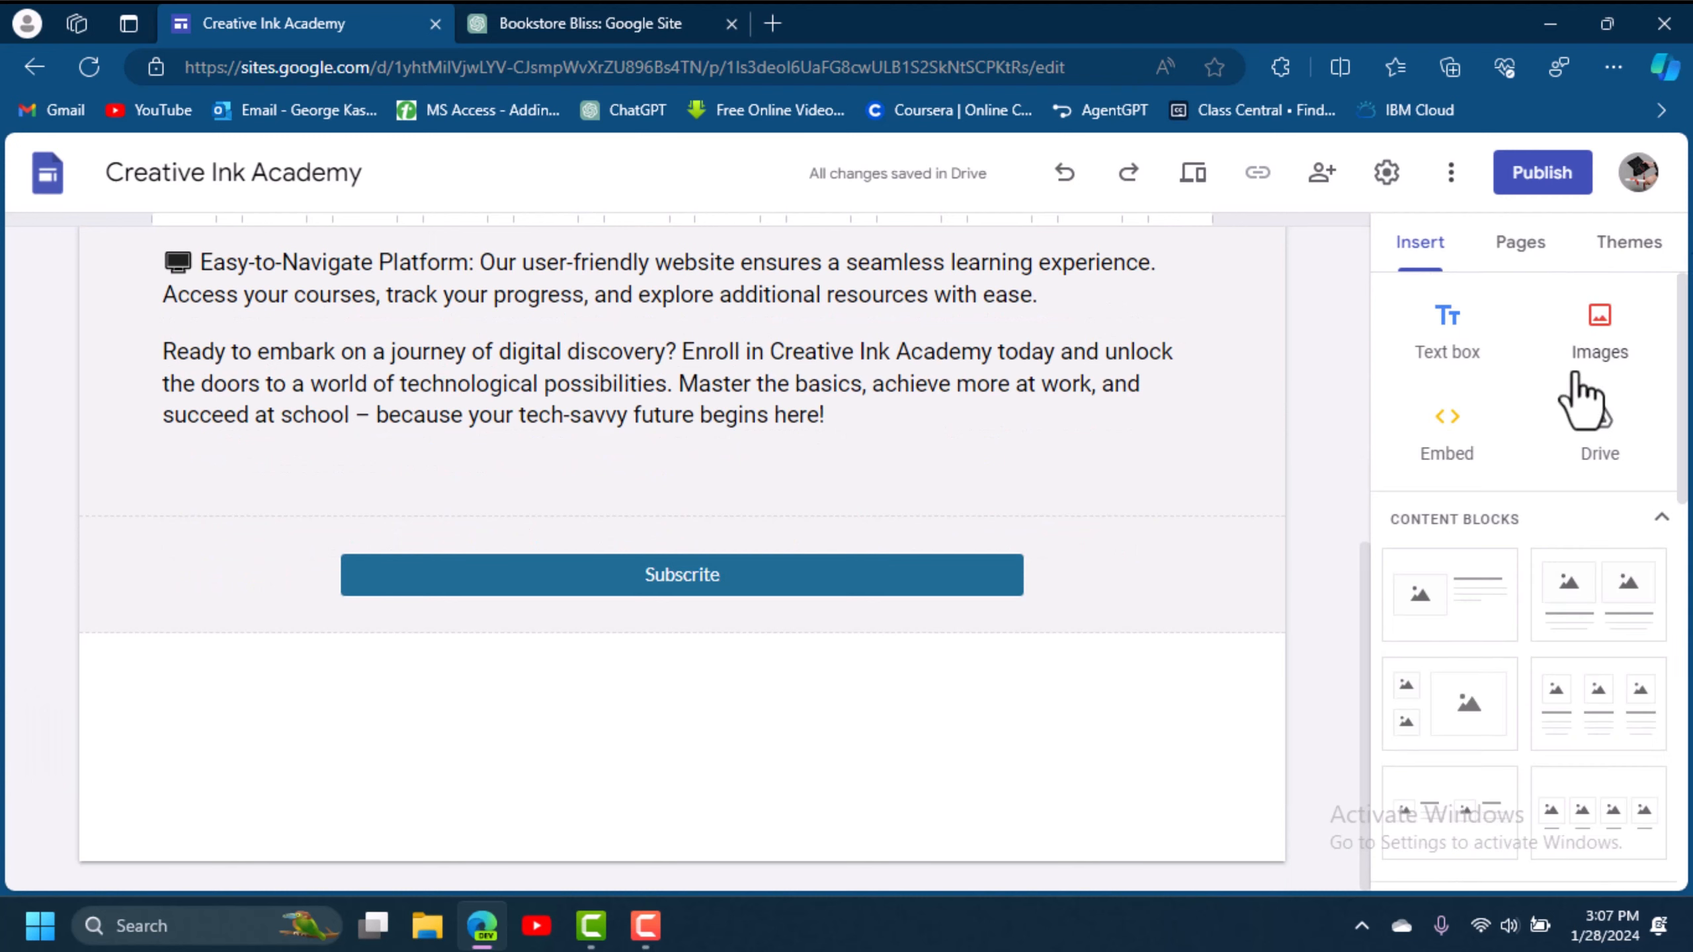
pyautogui.click(1609, 374)
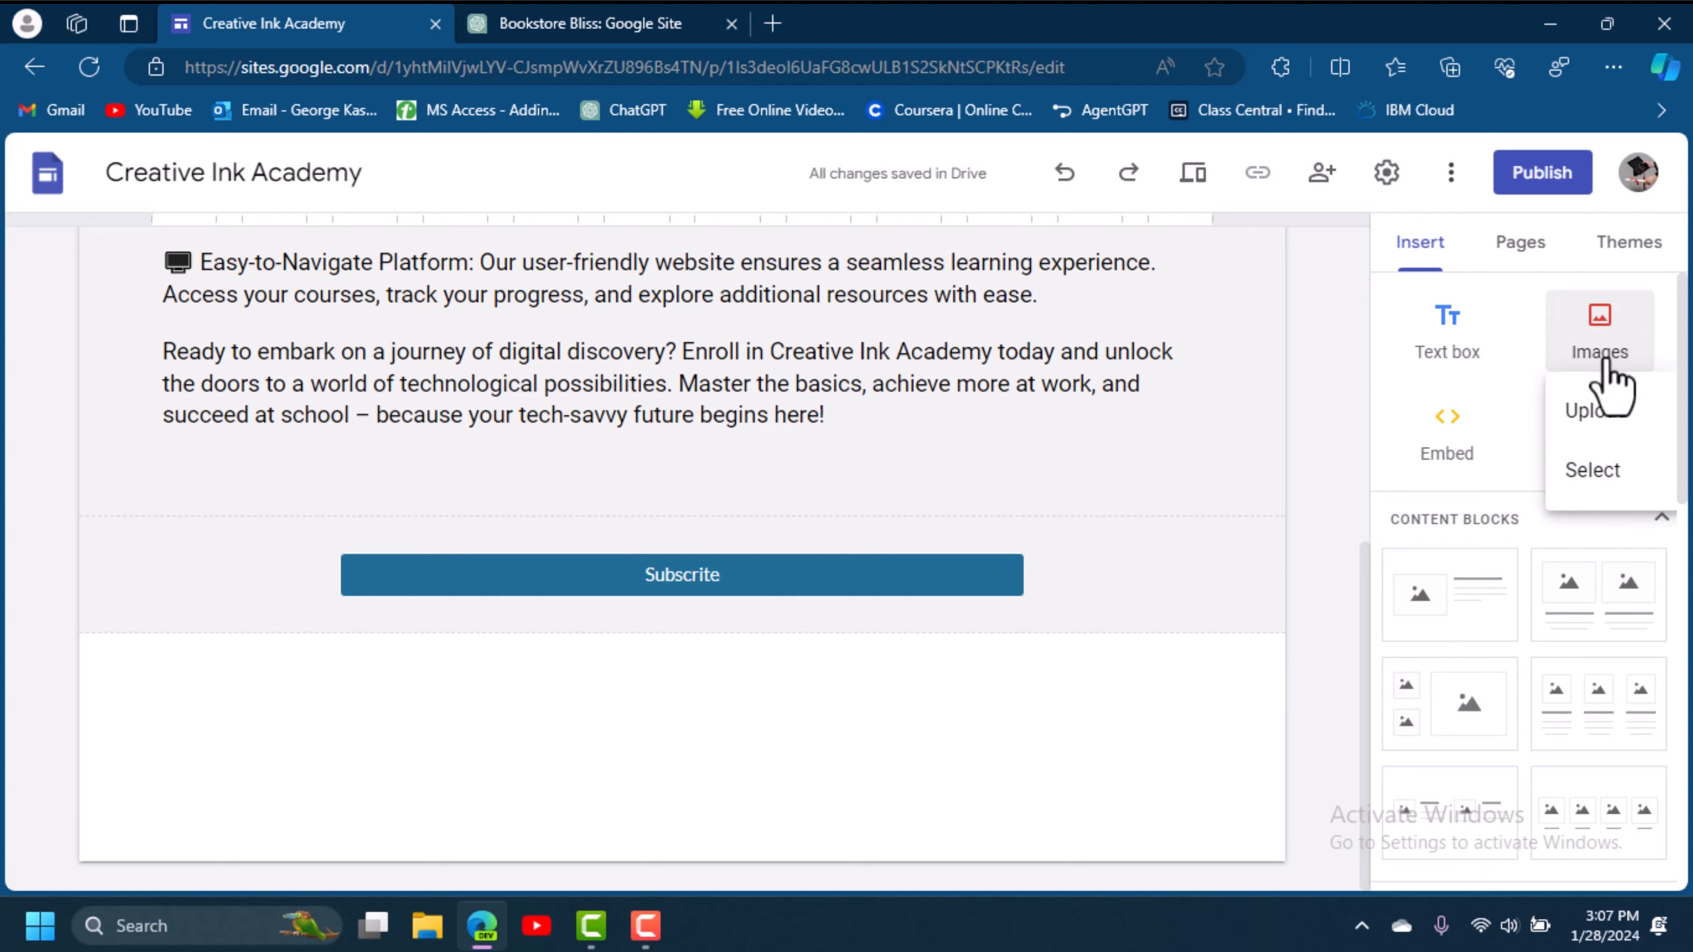
pyautogui.click(1610, 466)
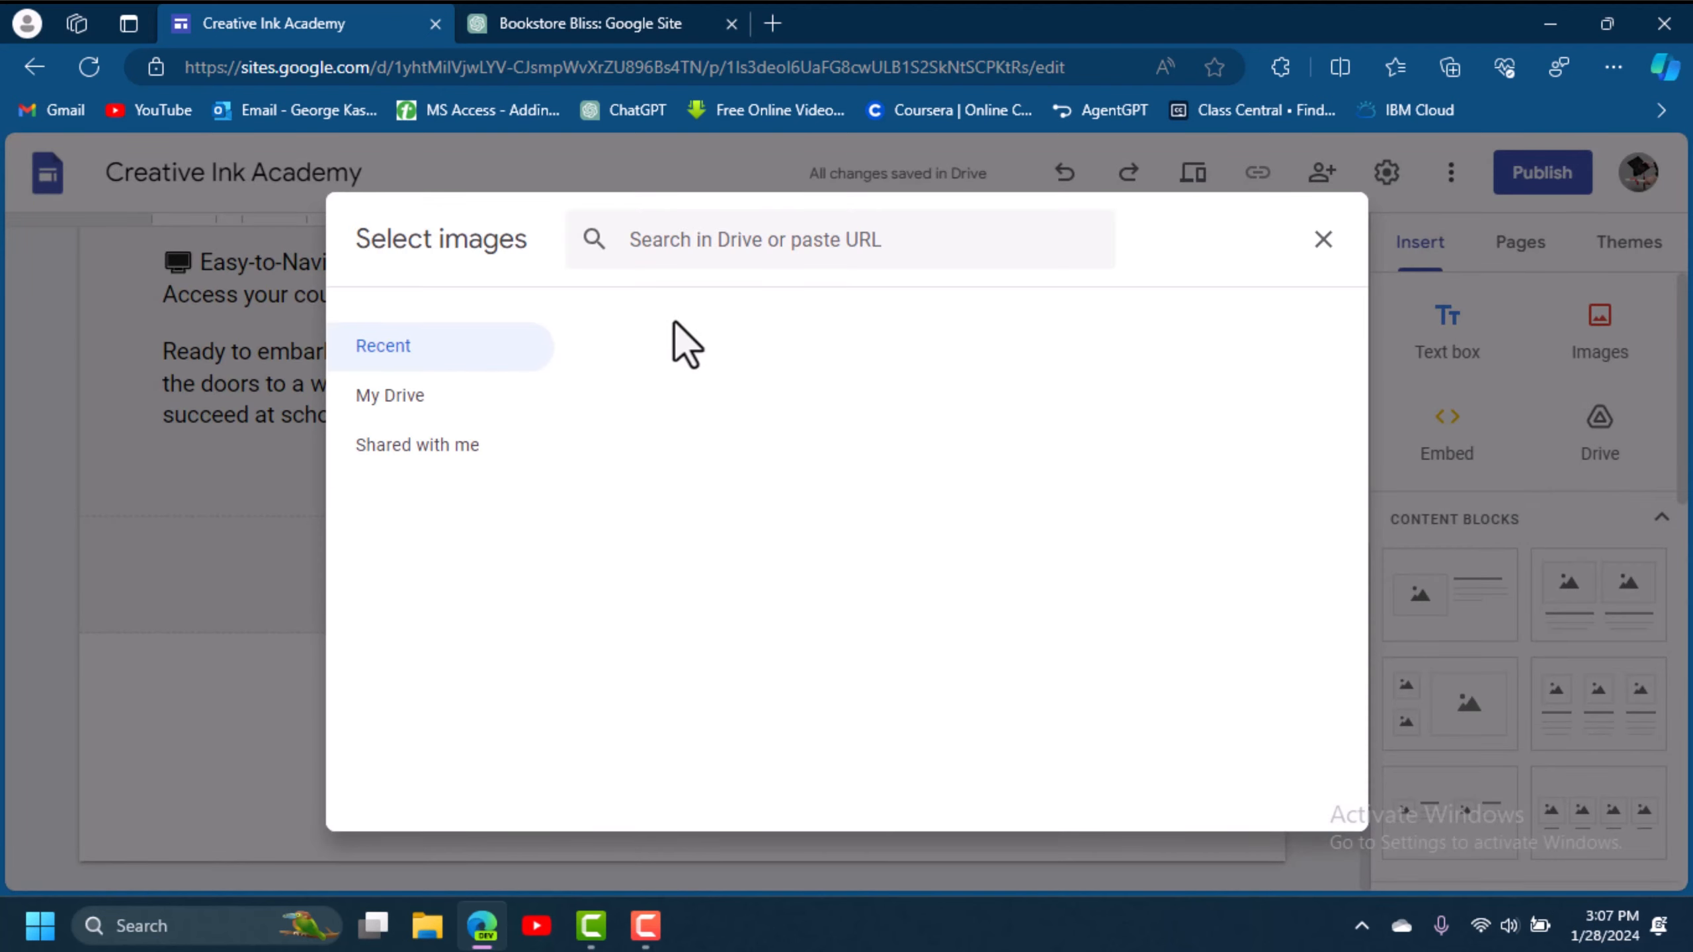
pyautogui.click(669, 327)
pyautogui.click(810, 240)
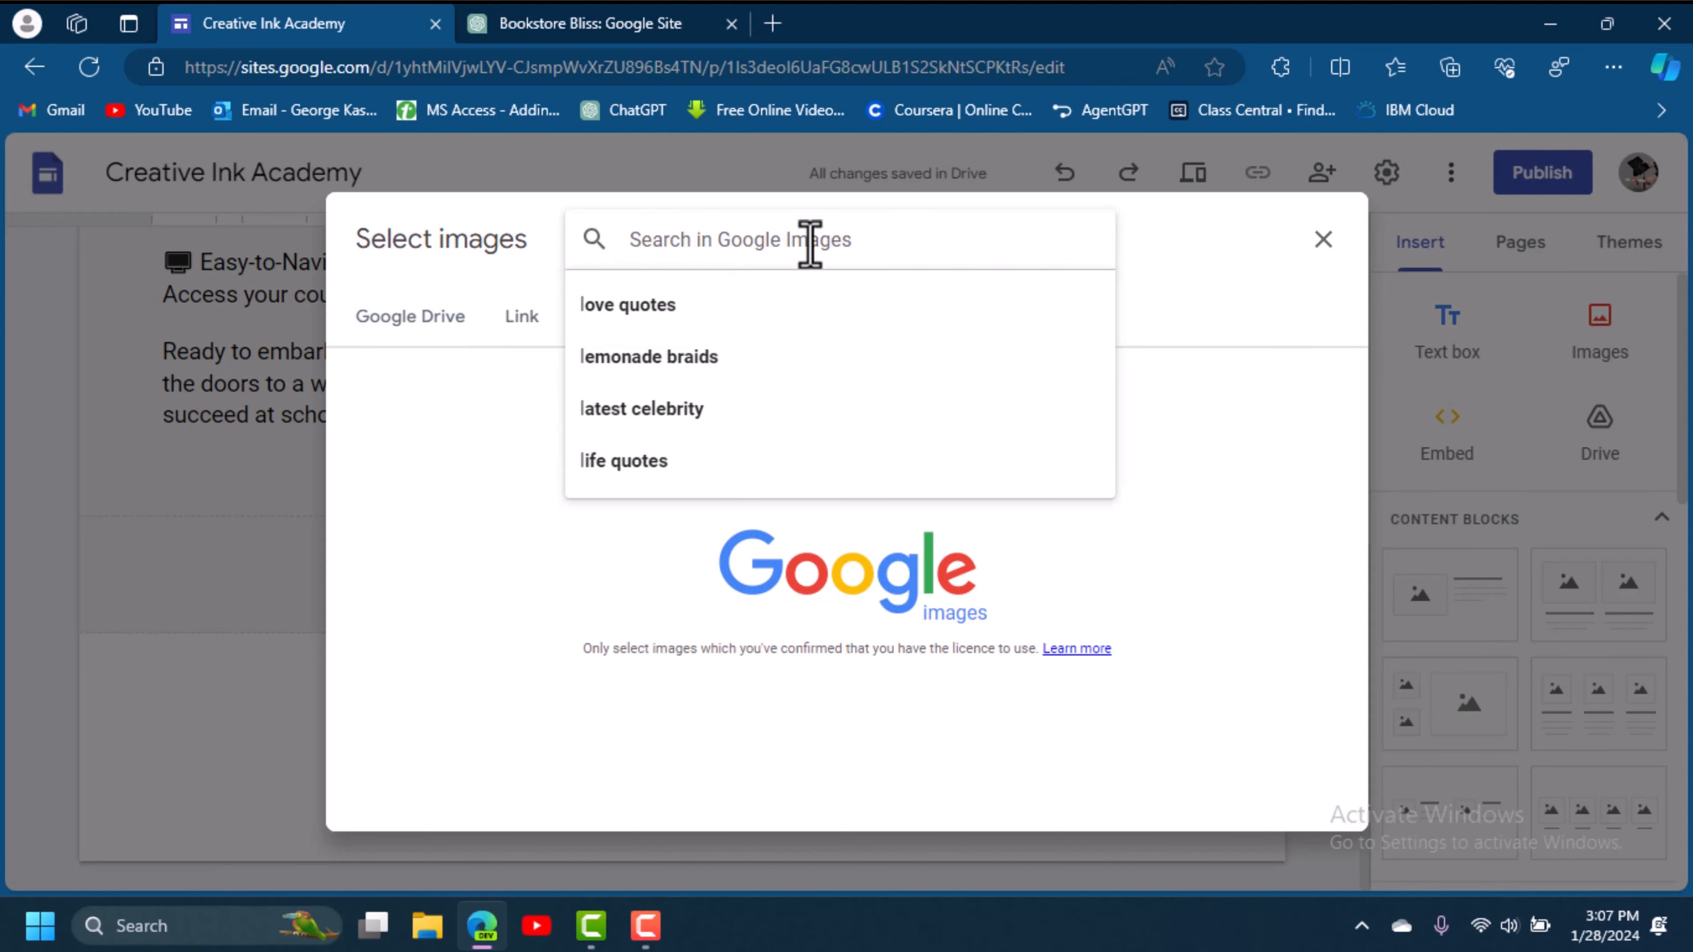
pyautogui.write('computer student')
pyautogui.press('Return')
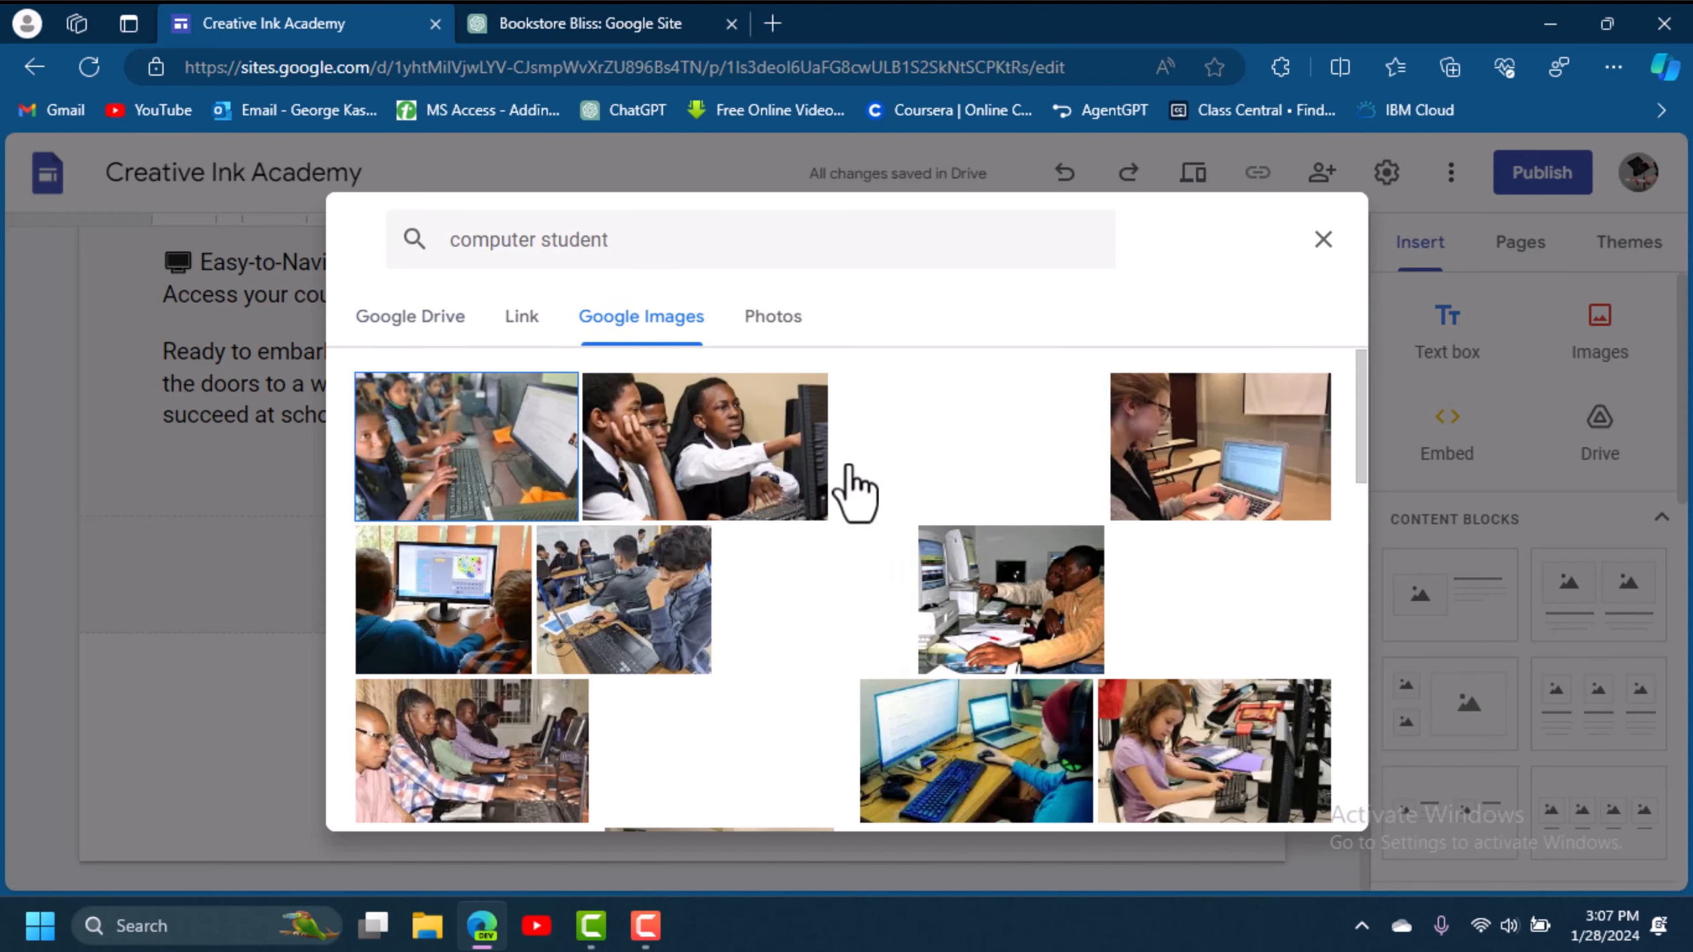
pyautogui.click(696, 441)
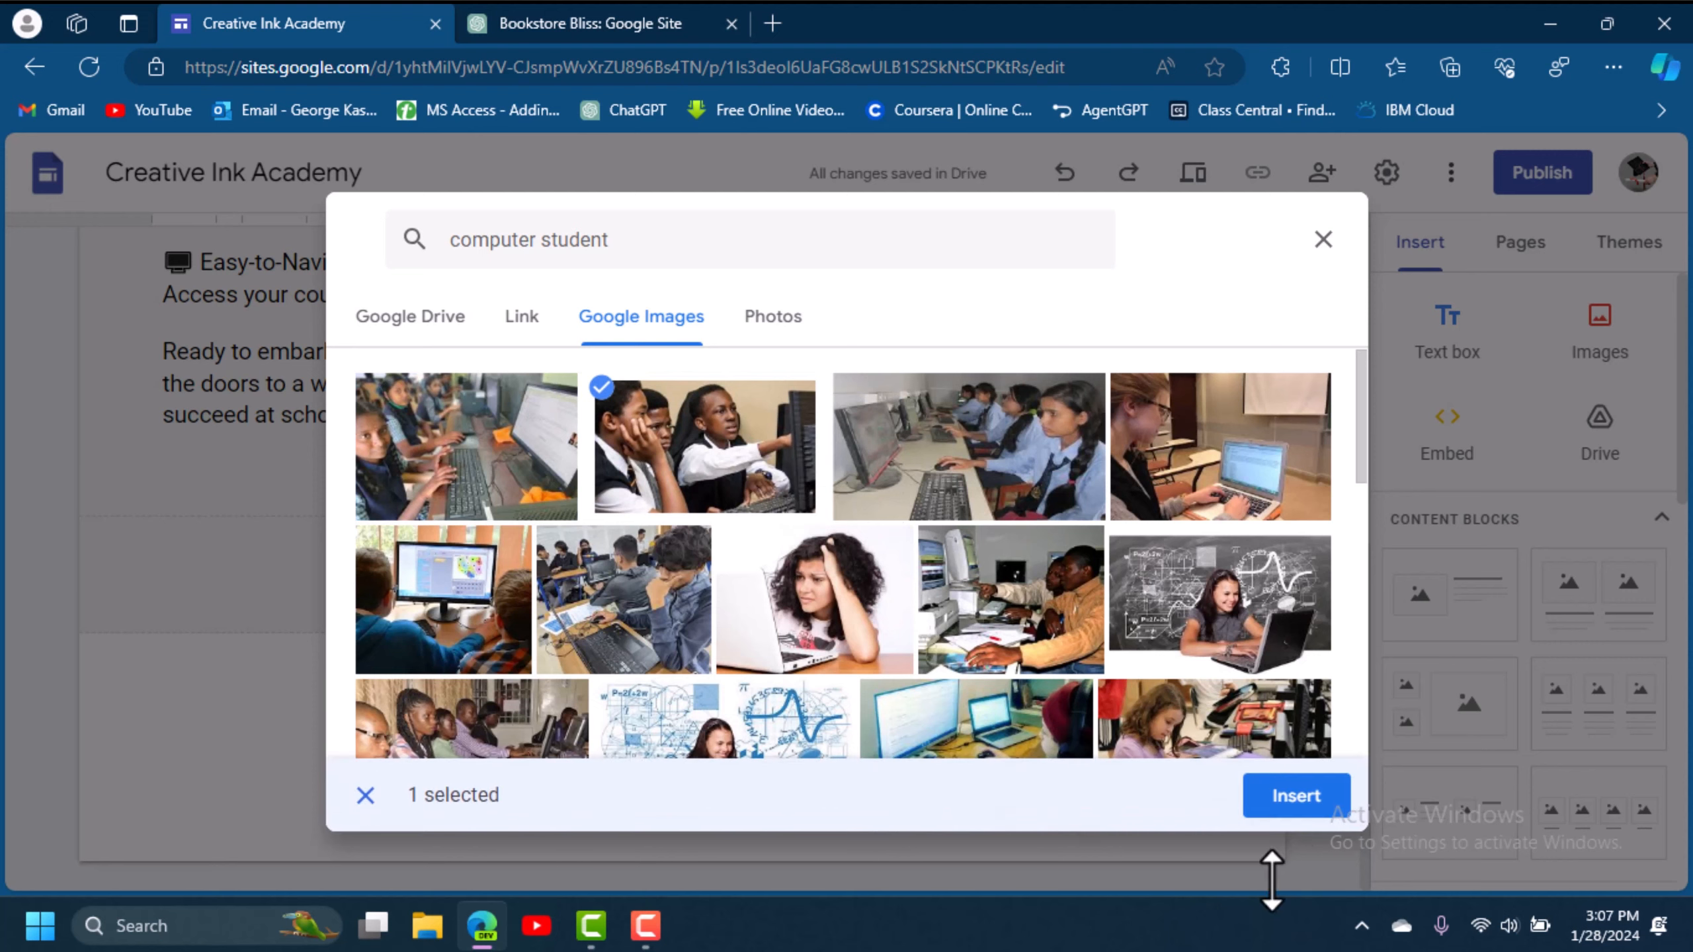
pyautogui.click(1296, 797)
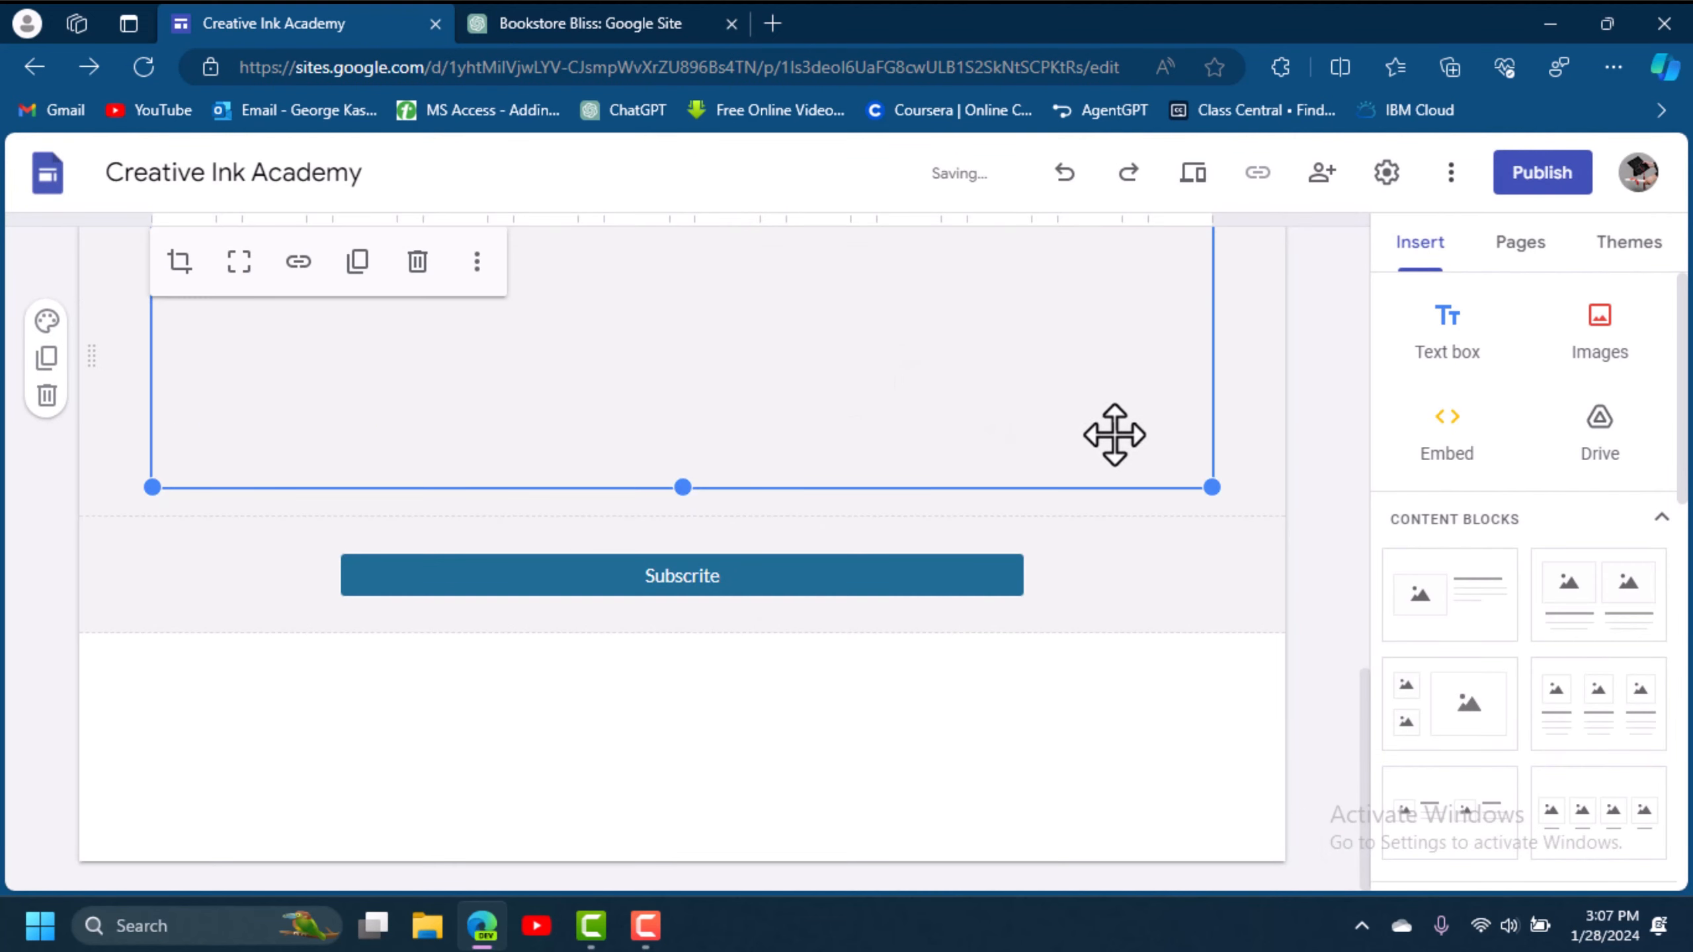
pyautogui.moveTo(1370, 718); pyautogui.dragTo(1343, 745)
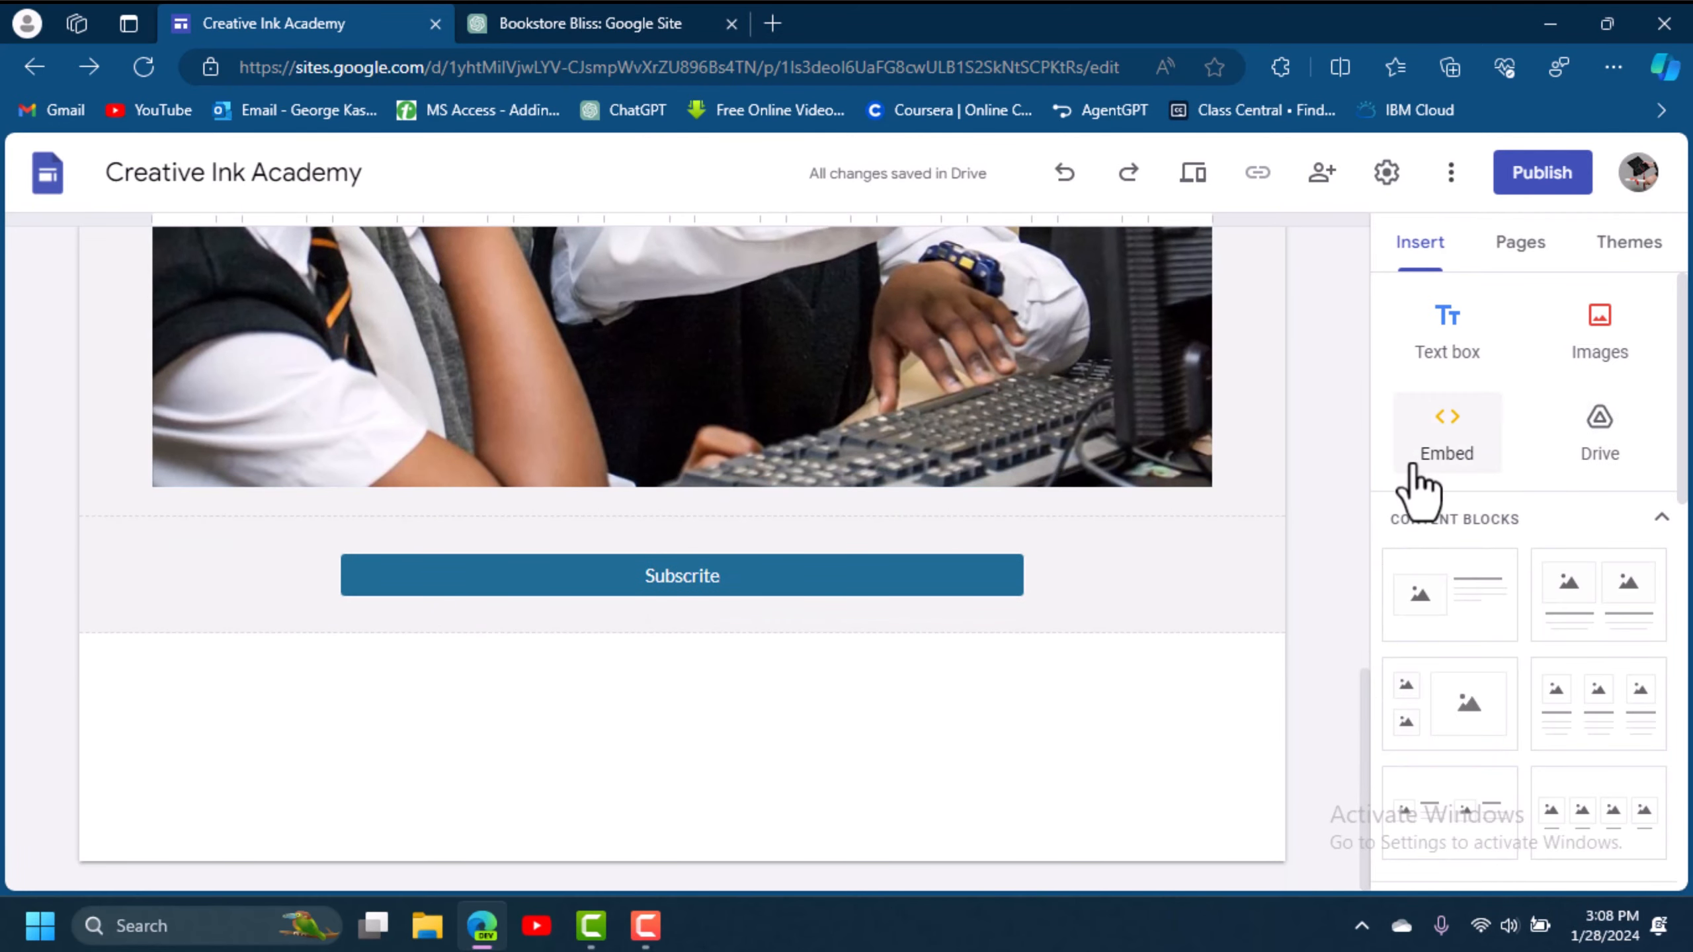
# Insert the Classroom folder from Google Drive above the Subscrite button and widen its frame to the full content width.
pyautogui.click(1453, 466)
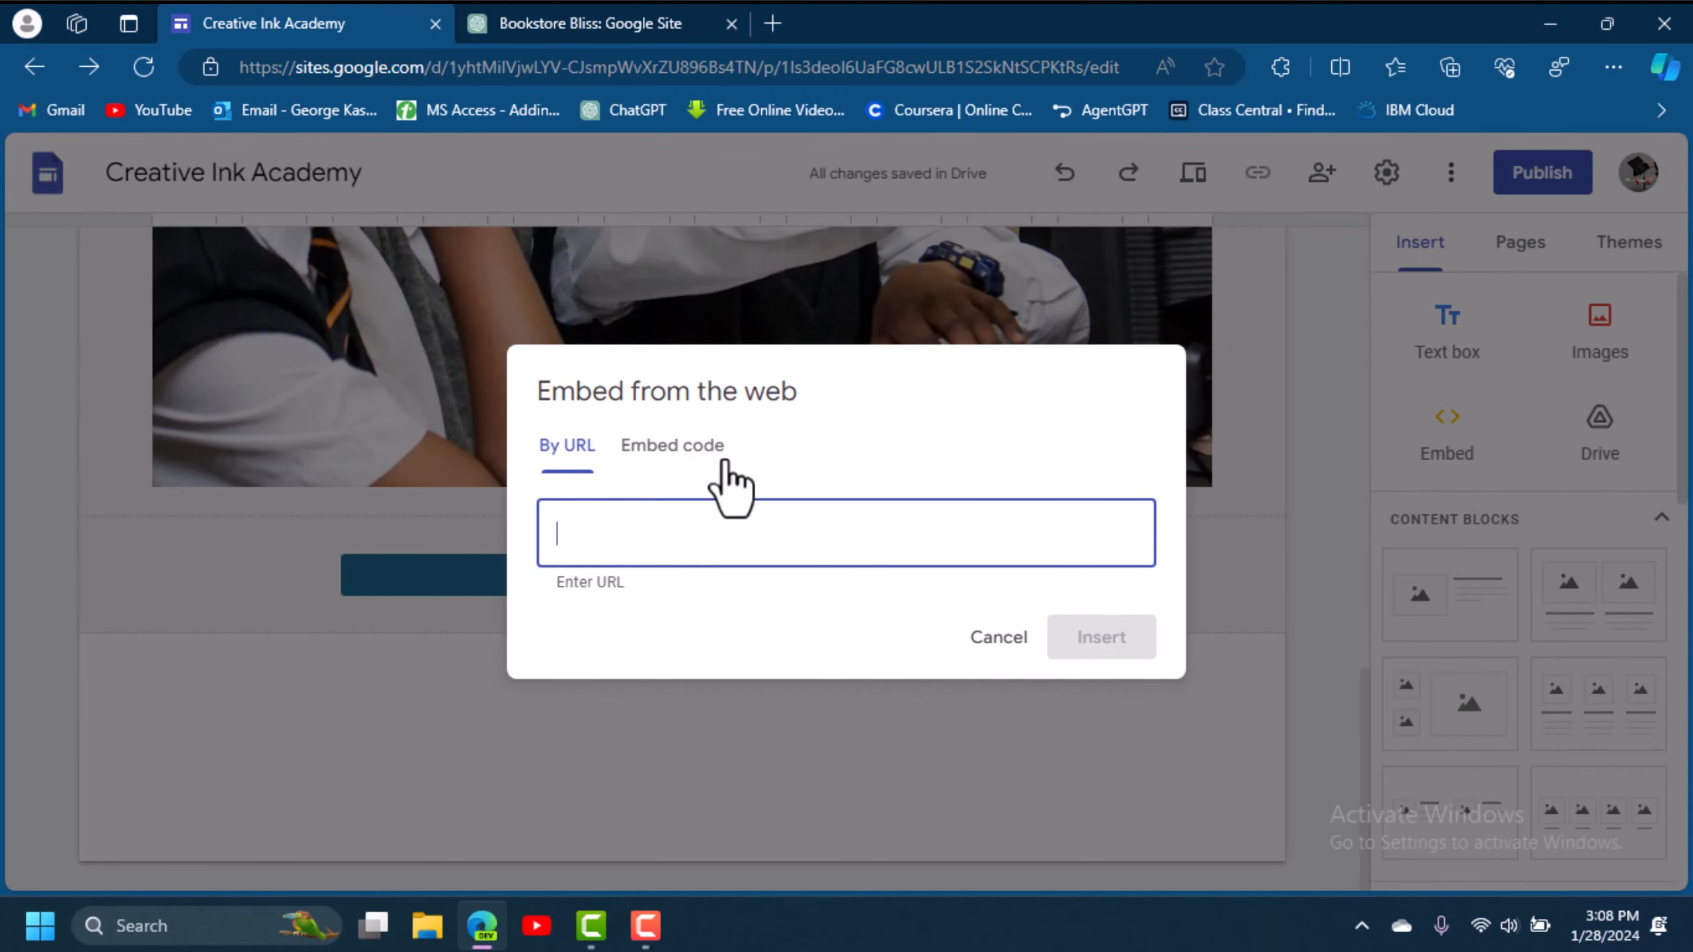
pyautogui.click(998, 640)
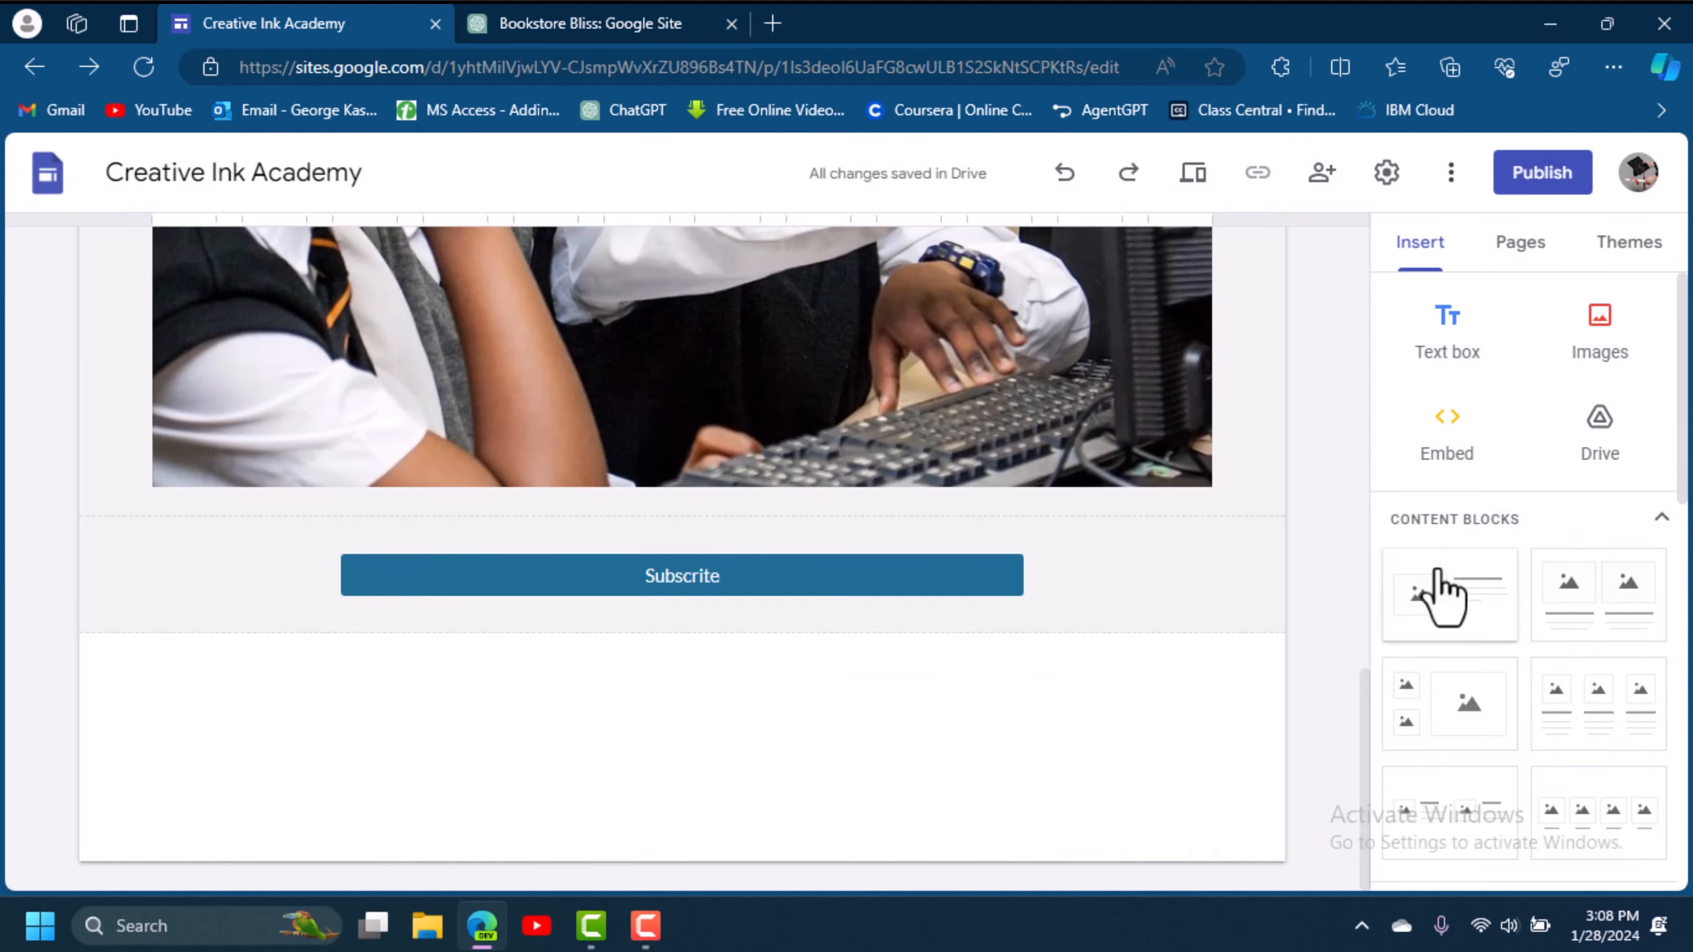
pyautogui.click(1596, 454)
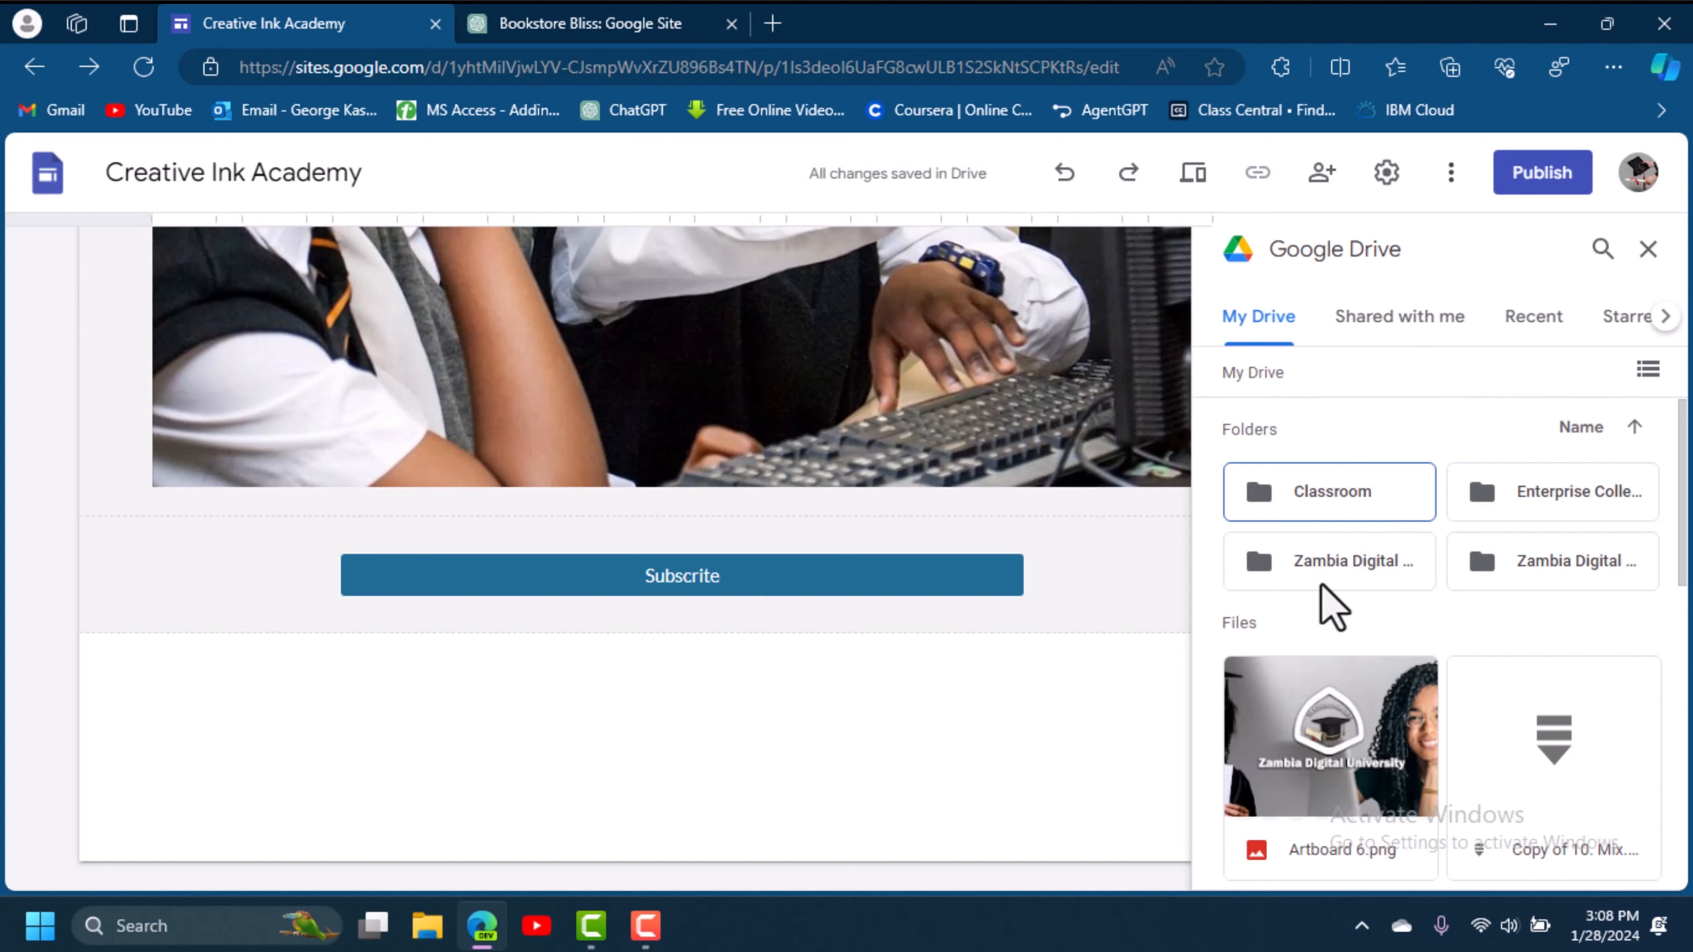
pyautogui.click(1341, 492)
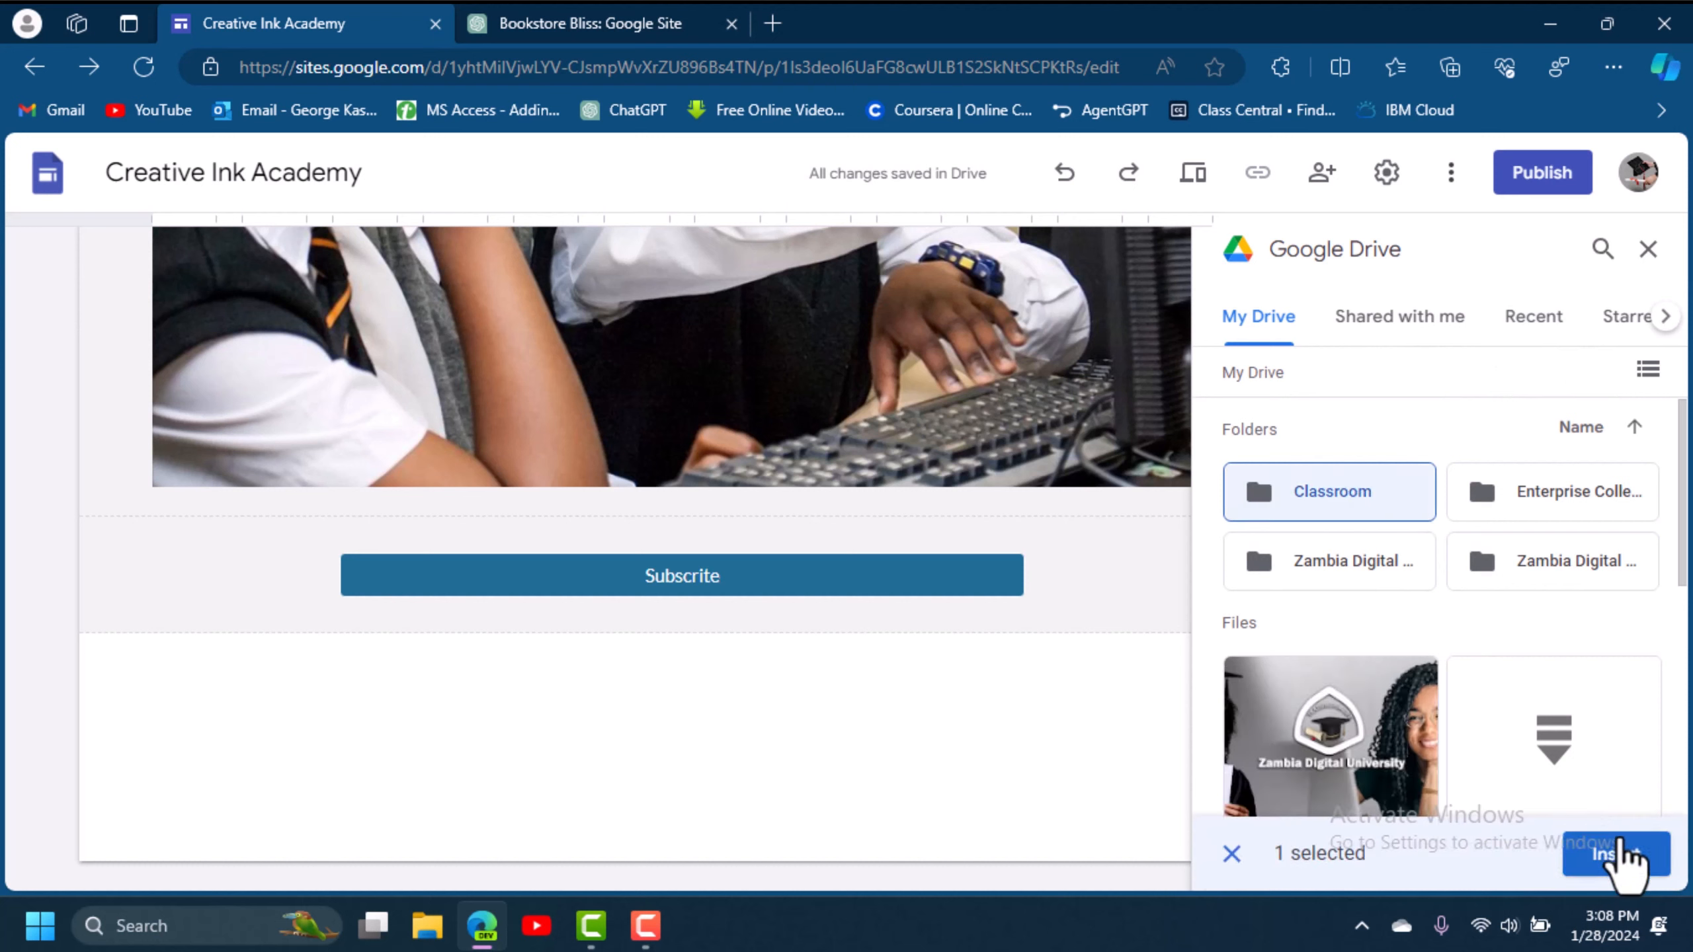
pyautogui.click(1620, 857)
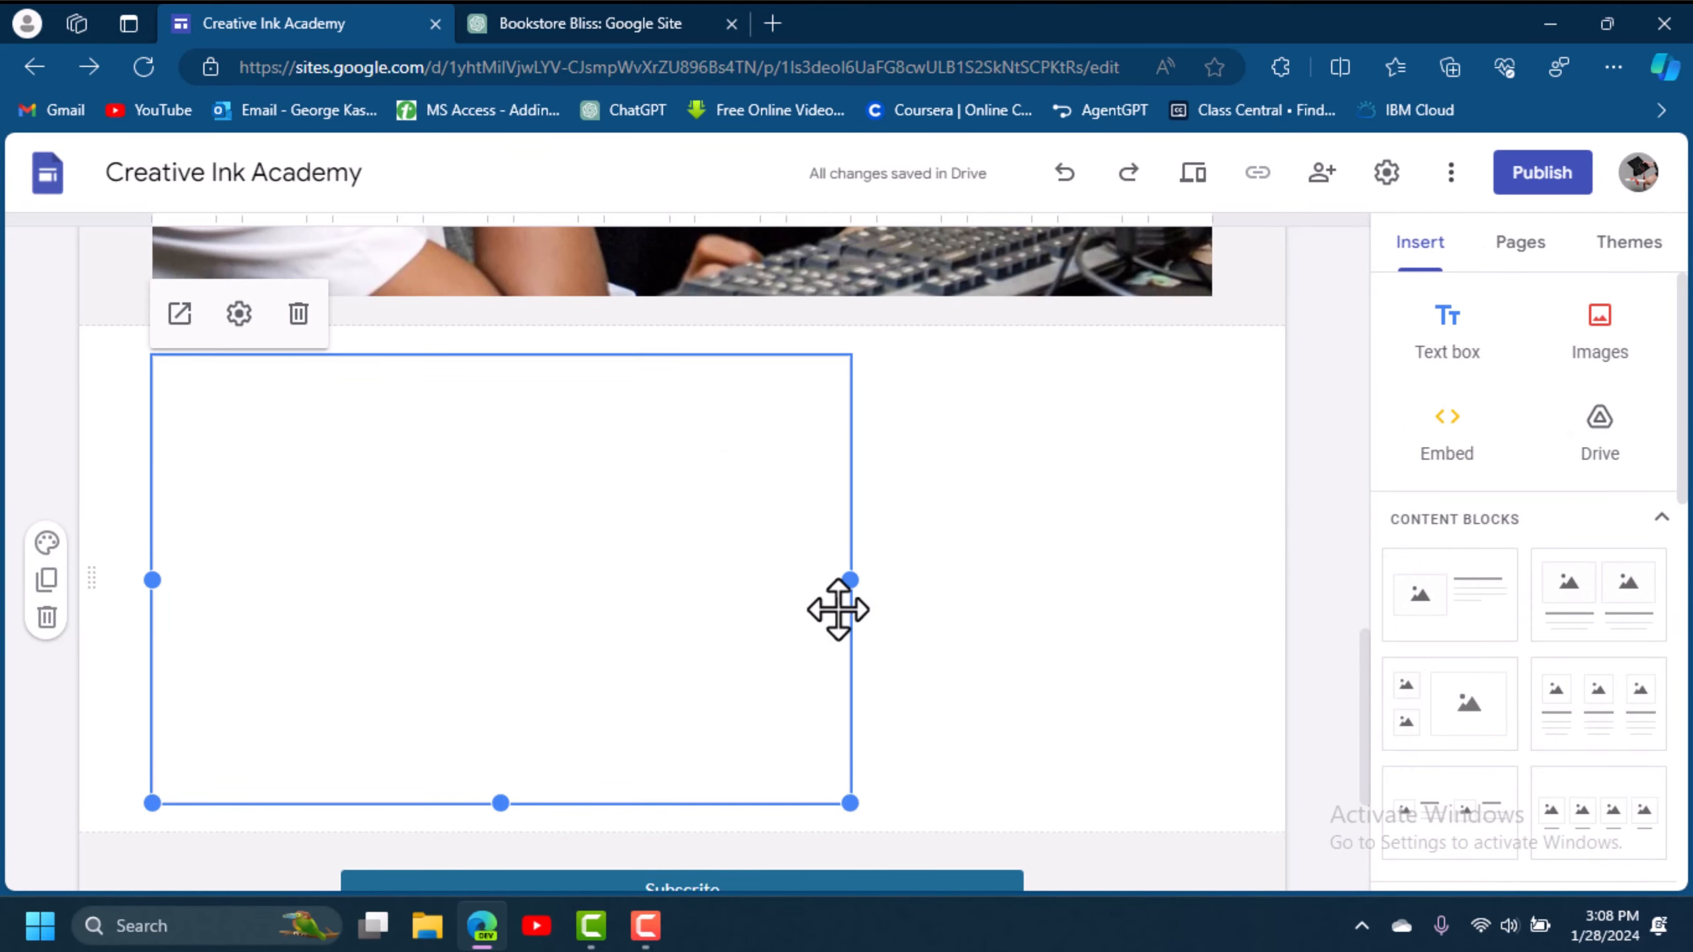
pyautogui.click(1683, 369)
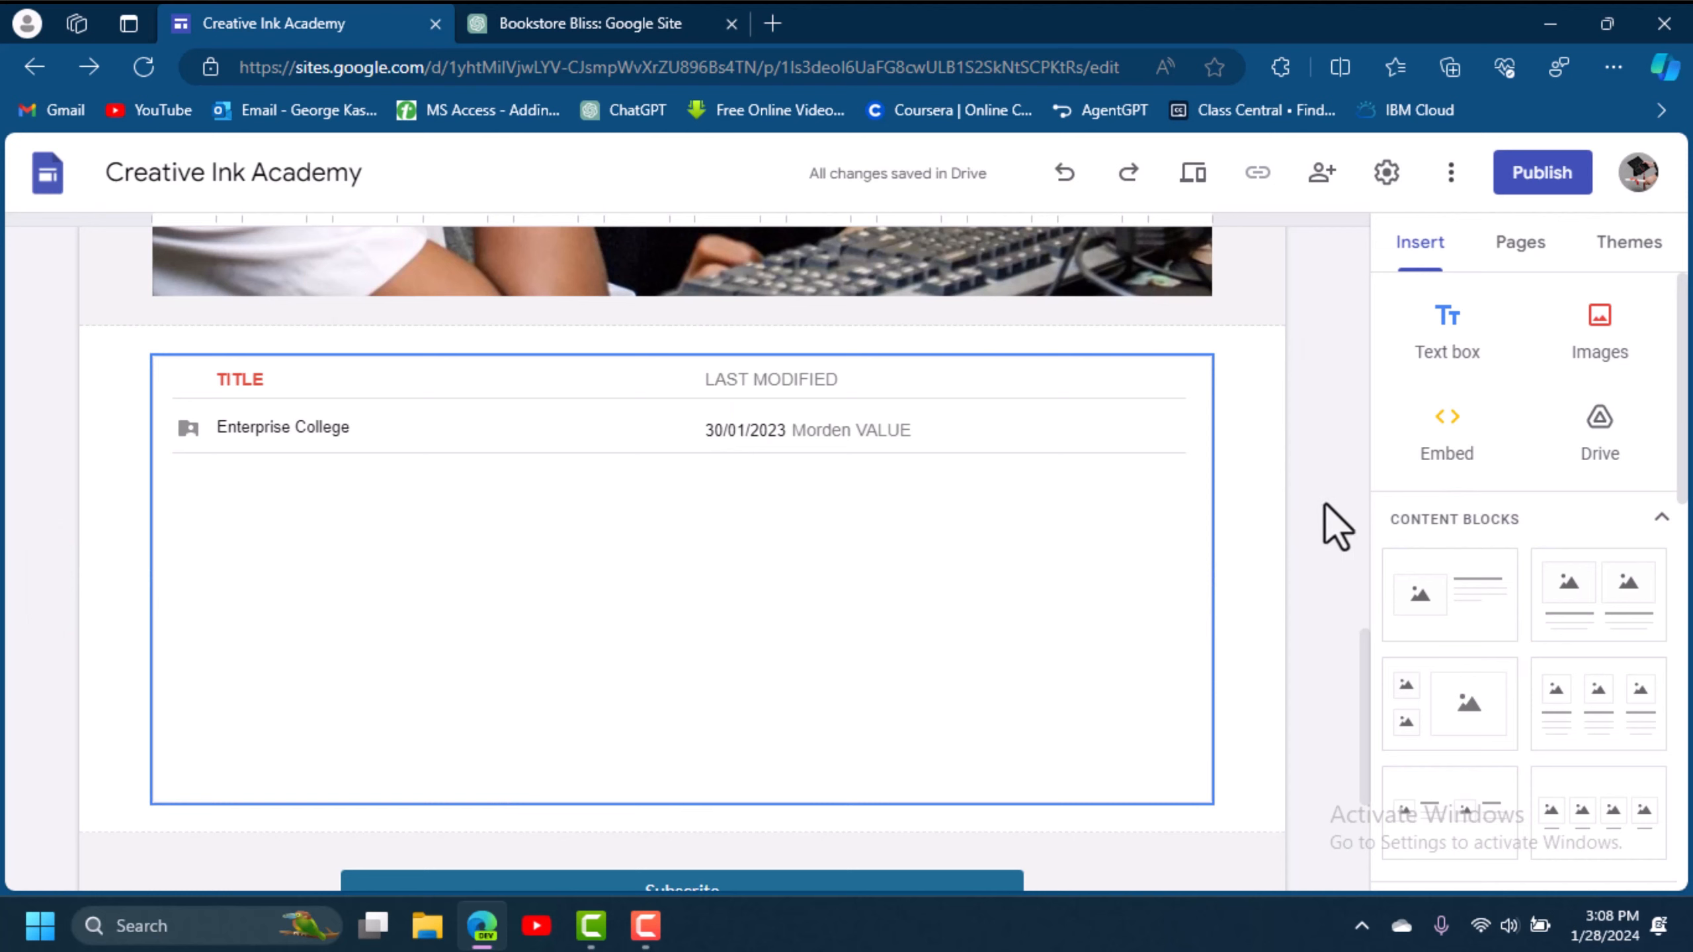
# Preview the site in the large-screen layout and look through its Learn and Home pages.
pyautogui.moveTo(1365, 691); pyautogui.dragTo(1365, 242)
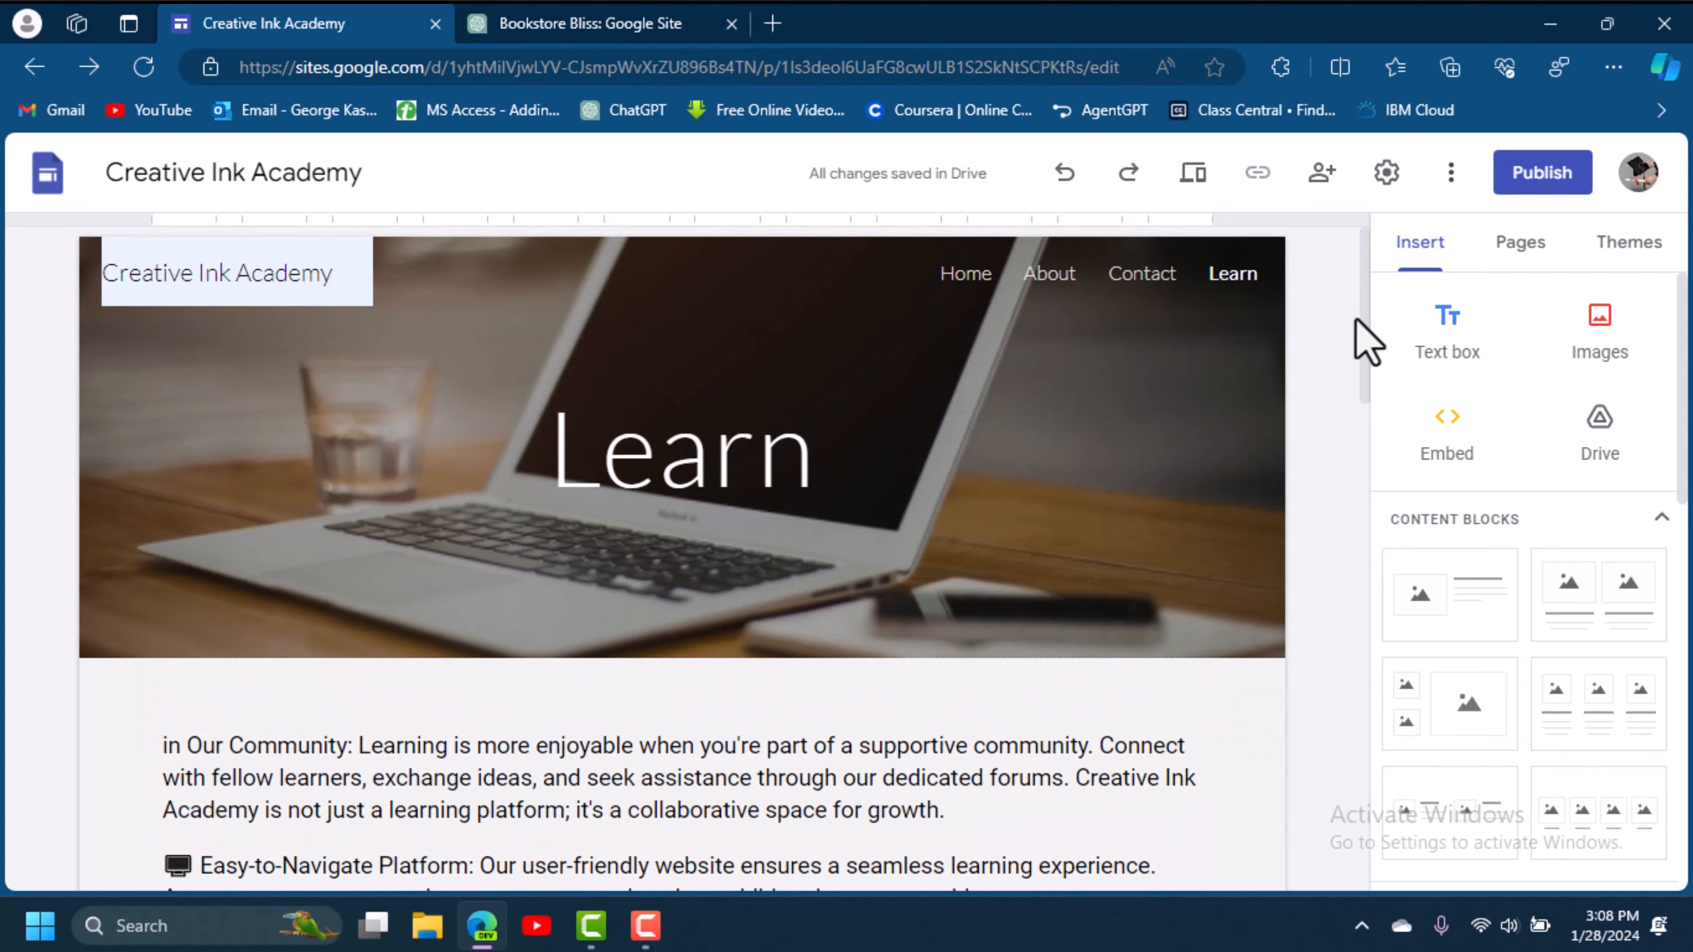
pyautogui.moveTo(1362, 335); pyautogui.dragTo(1405, 248)
pyautogui.click(1190, 176)
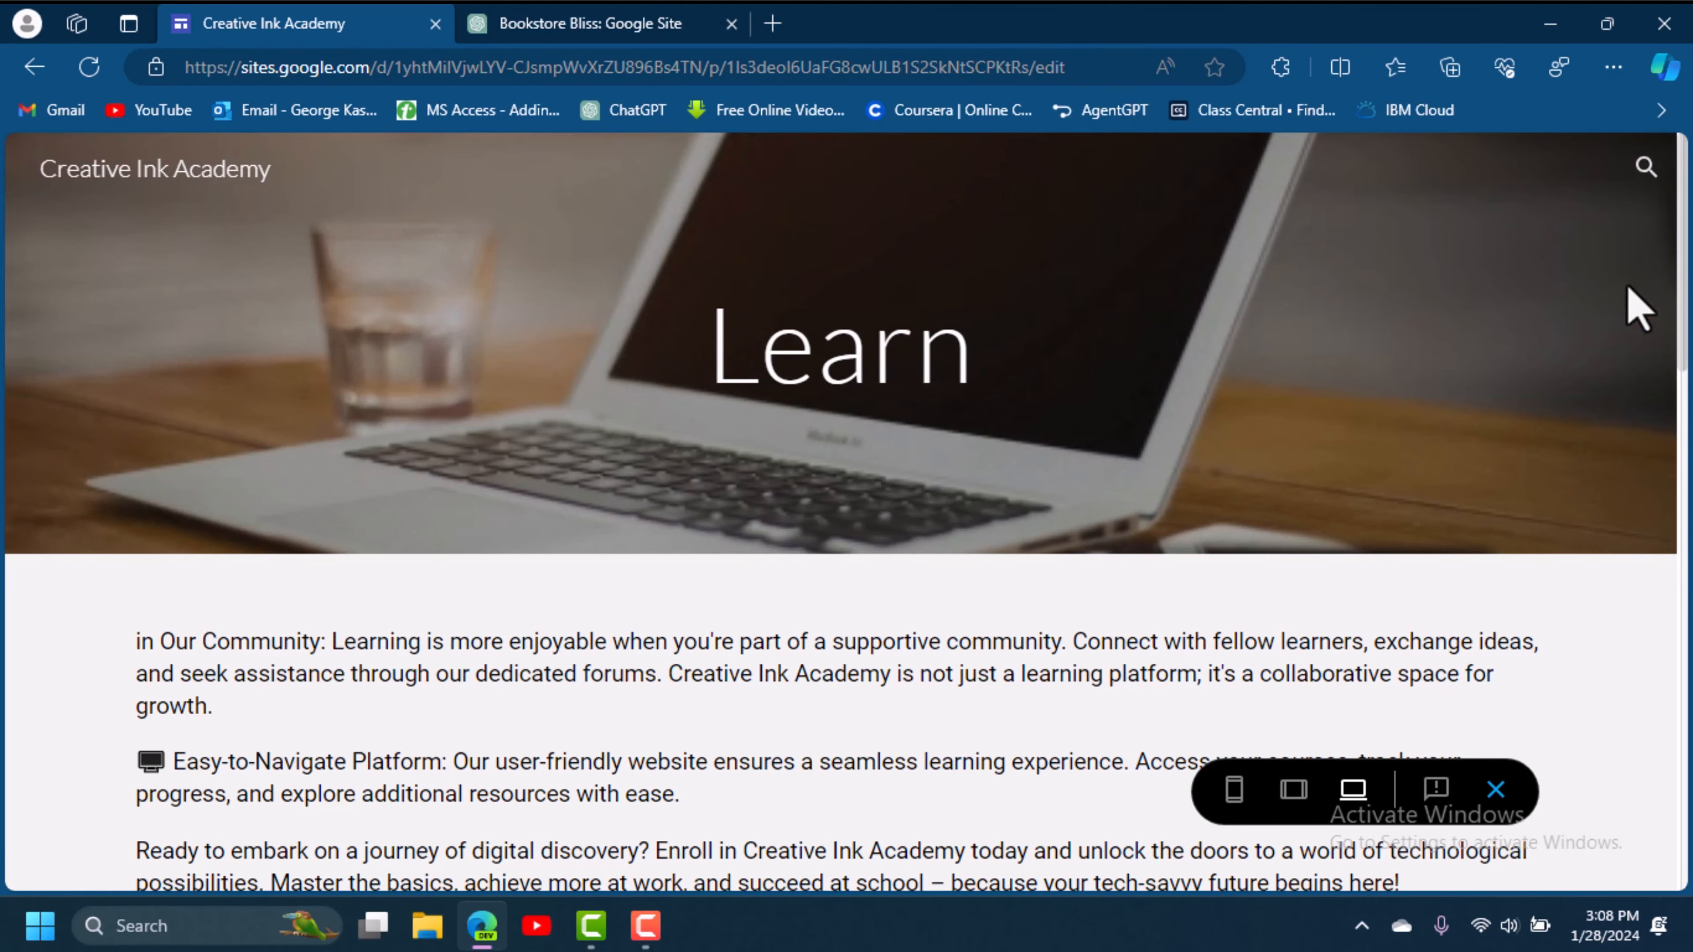
pyautogui.moveTo(1683, 314); pyautogui.dragTo(1686, 201)
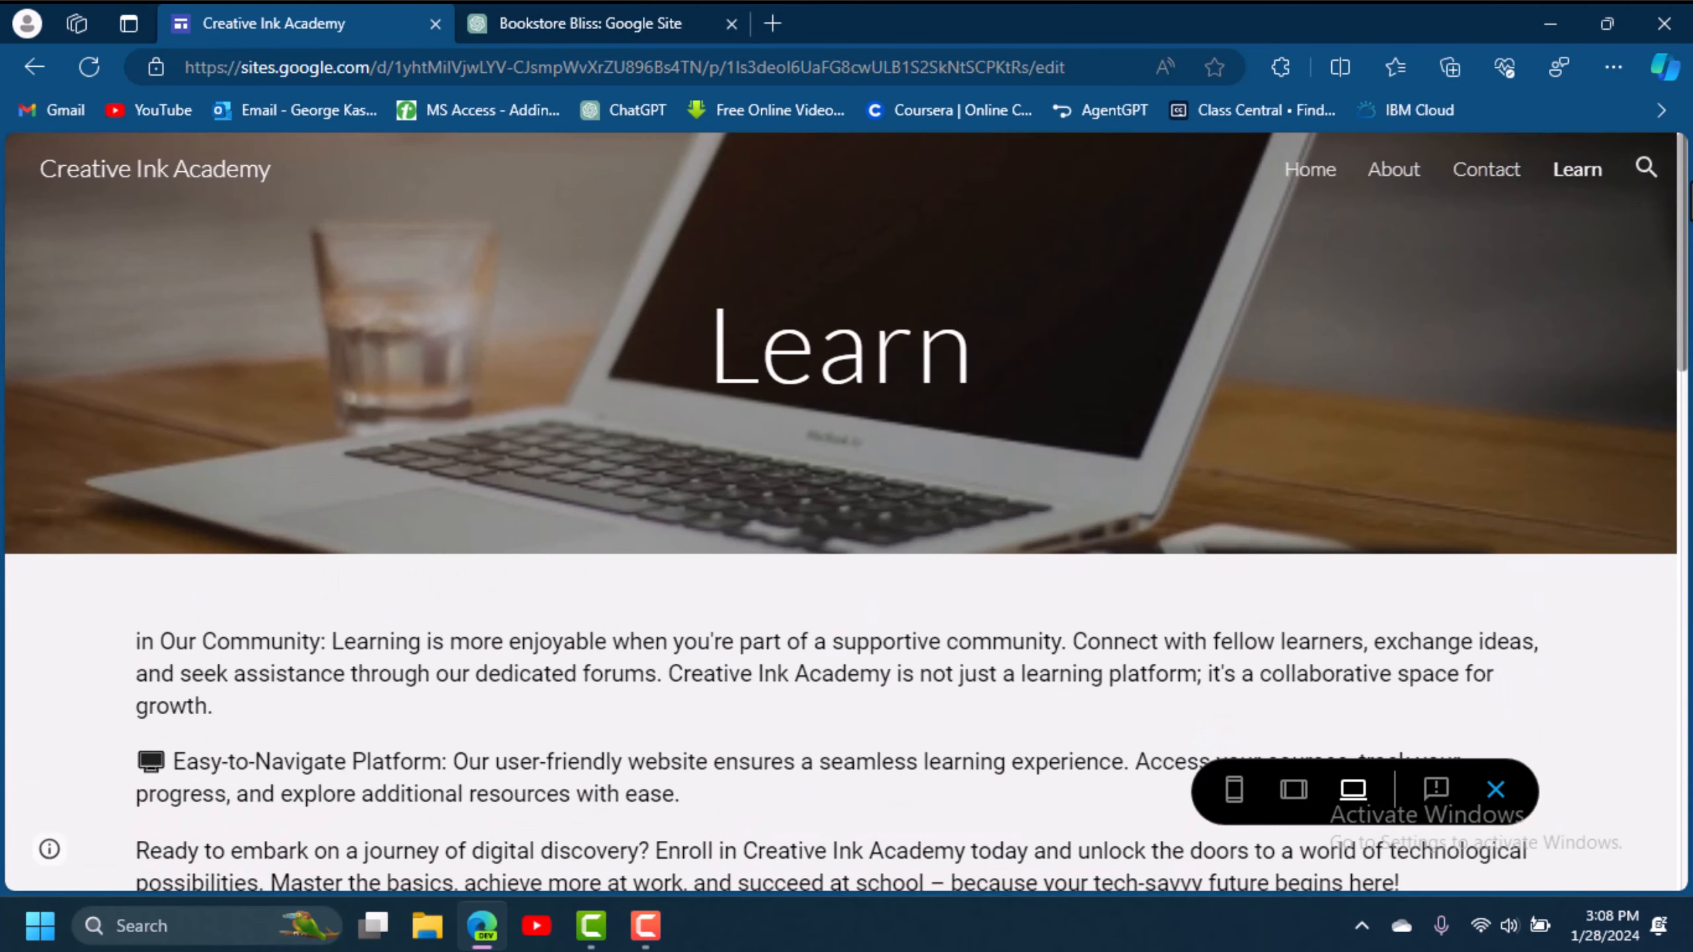
pyautogui.click(1314, 174)
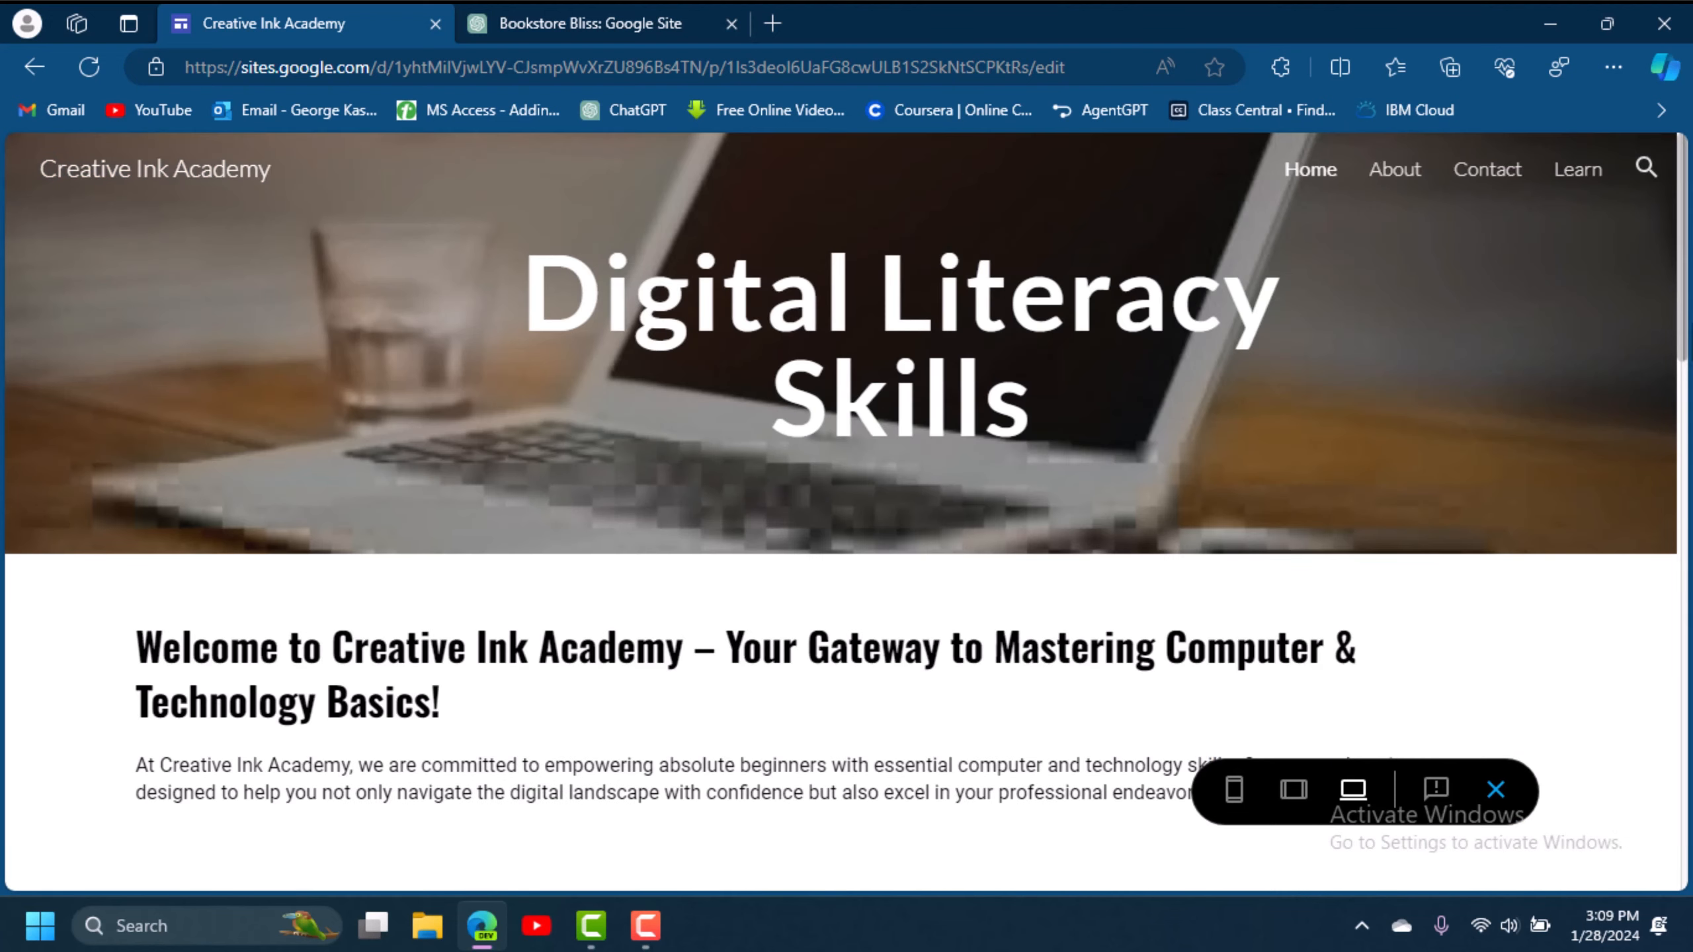
pyautogui.moveTo(1682, 315)
pyautogui.mouseDown()
pyautogui.moveTo(1667, 855)
pyautogui.moveTo(1686, 287)
pyautogui.mouseUp()
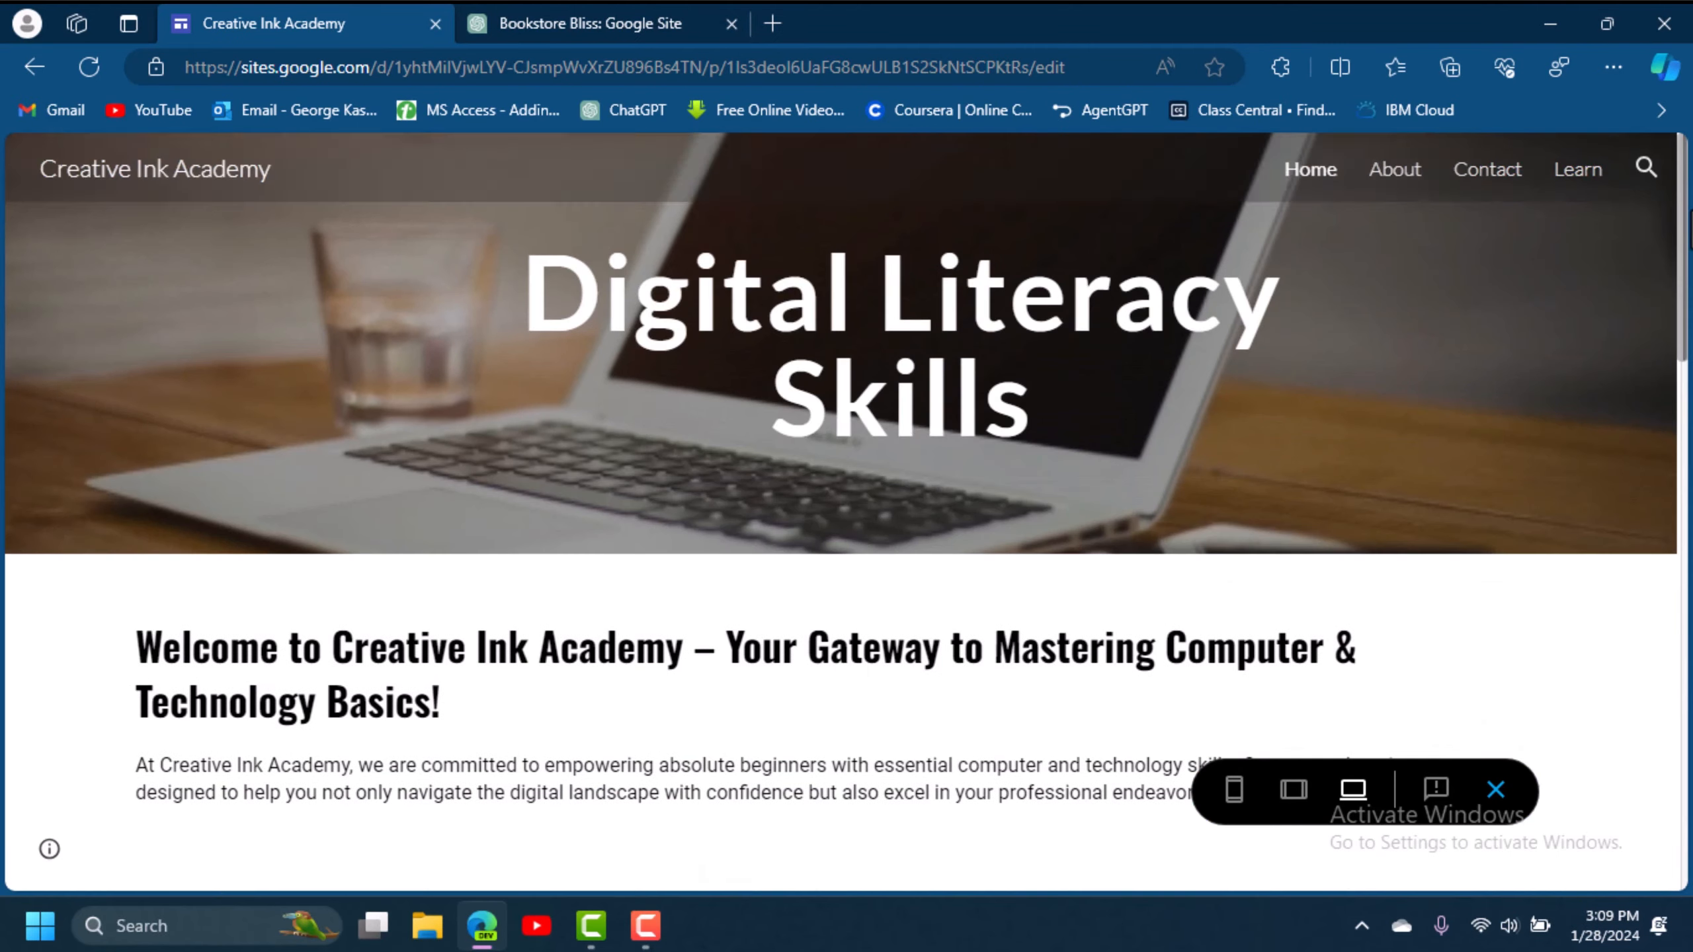
# Look through the About, Contact and Learn pages in the large-screen preview.
pyautogui.click(1393, 174)
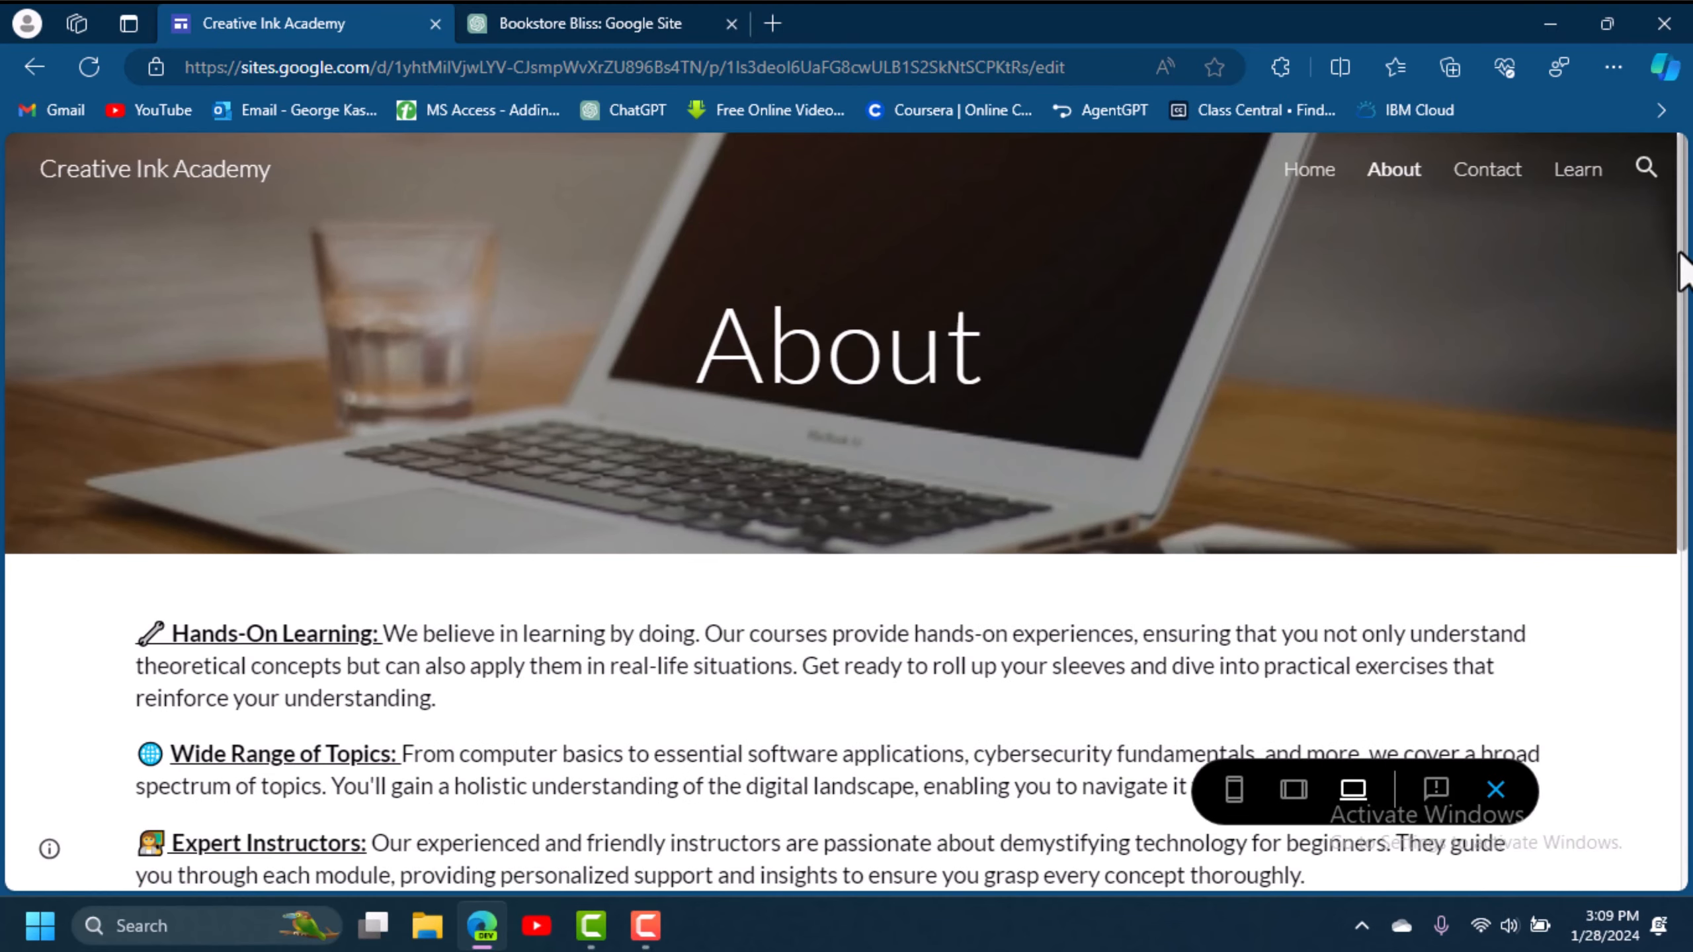
pyautogui.scroll(-9, 1651, 475)
pyautogui.scroll(9, 1652, 460)
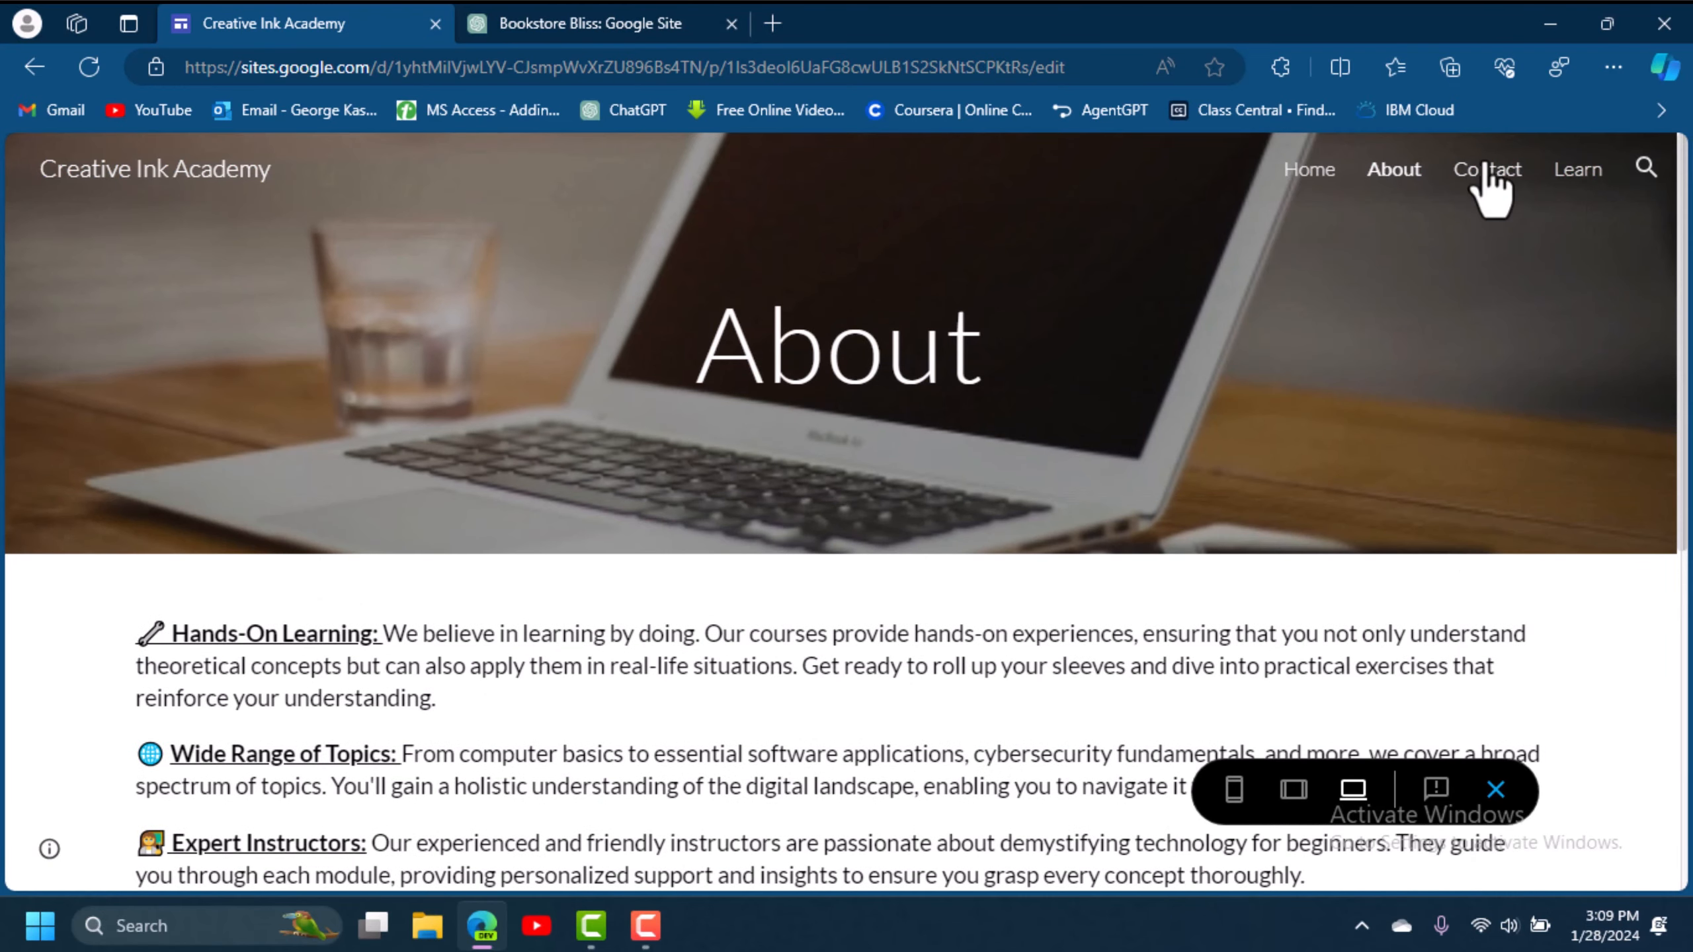
pyautogui.click(1488, 188)
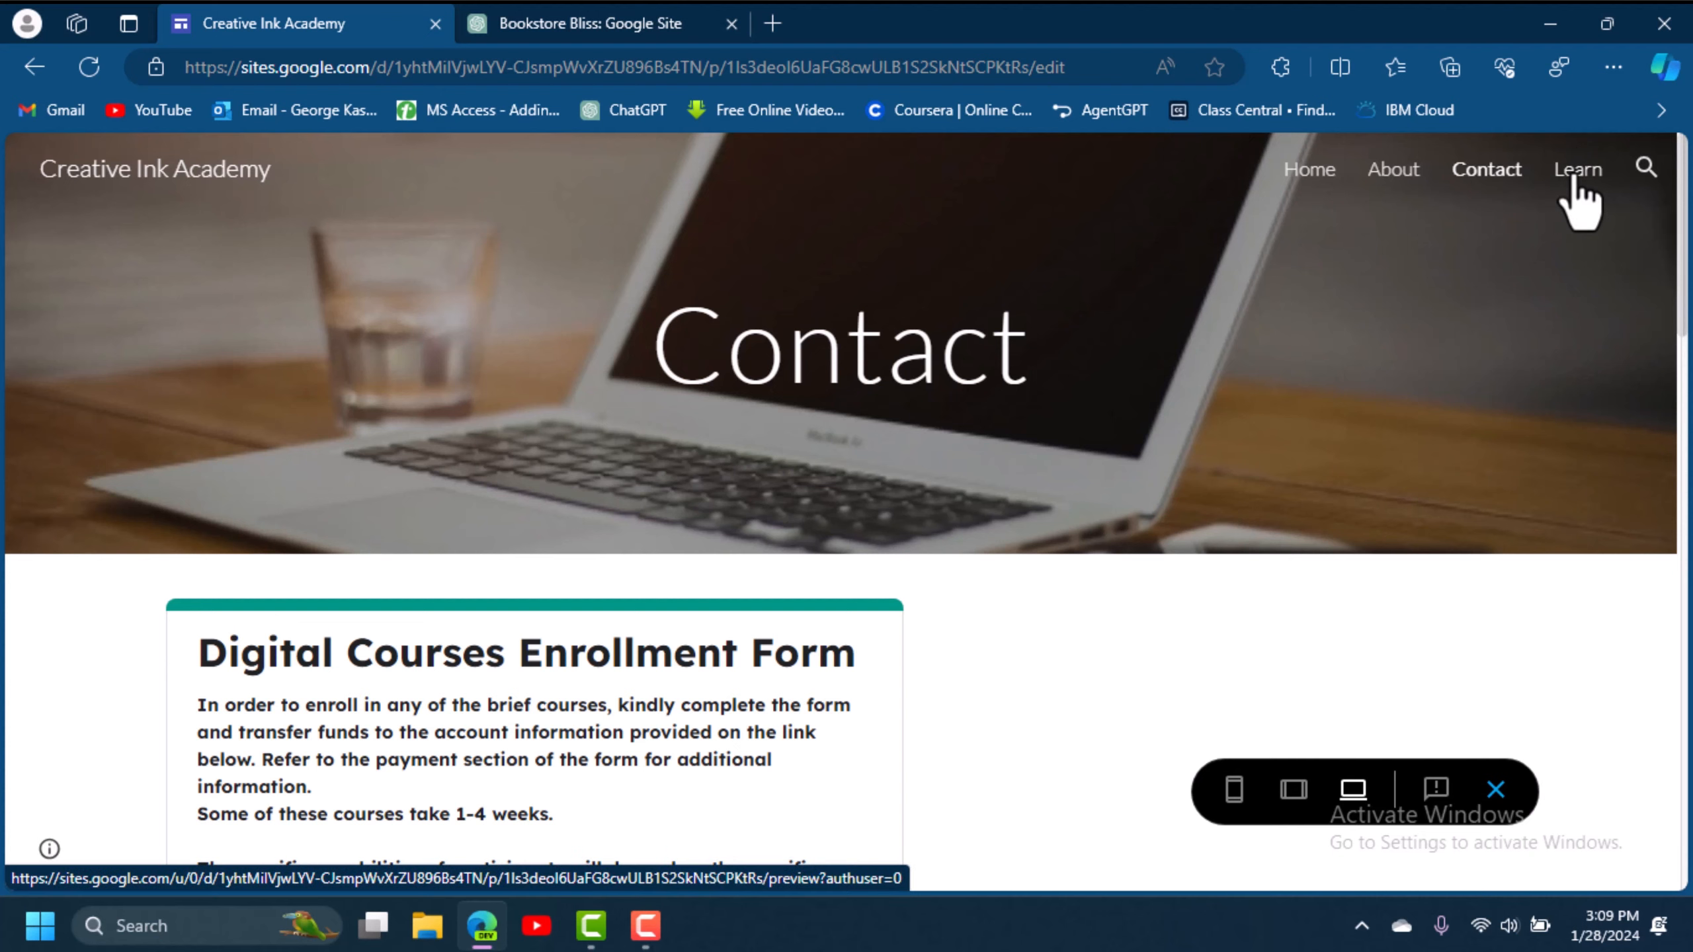
pyautogui.click(1578, 175)
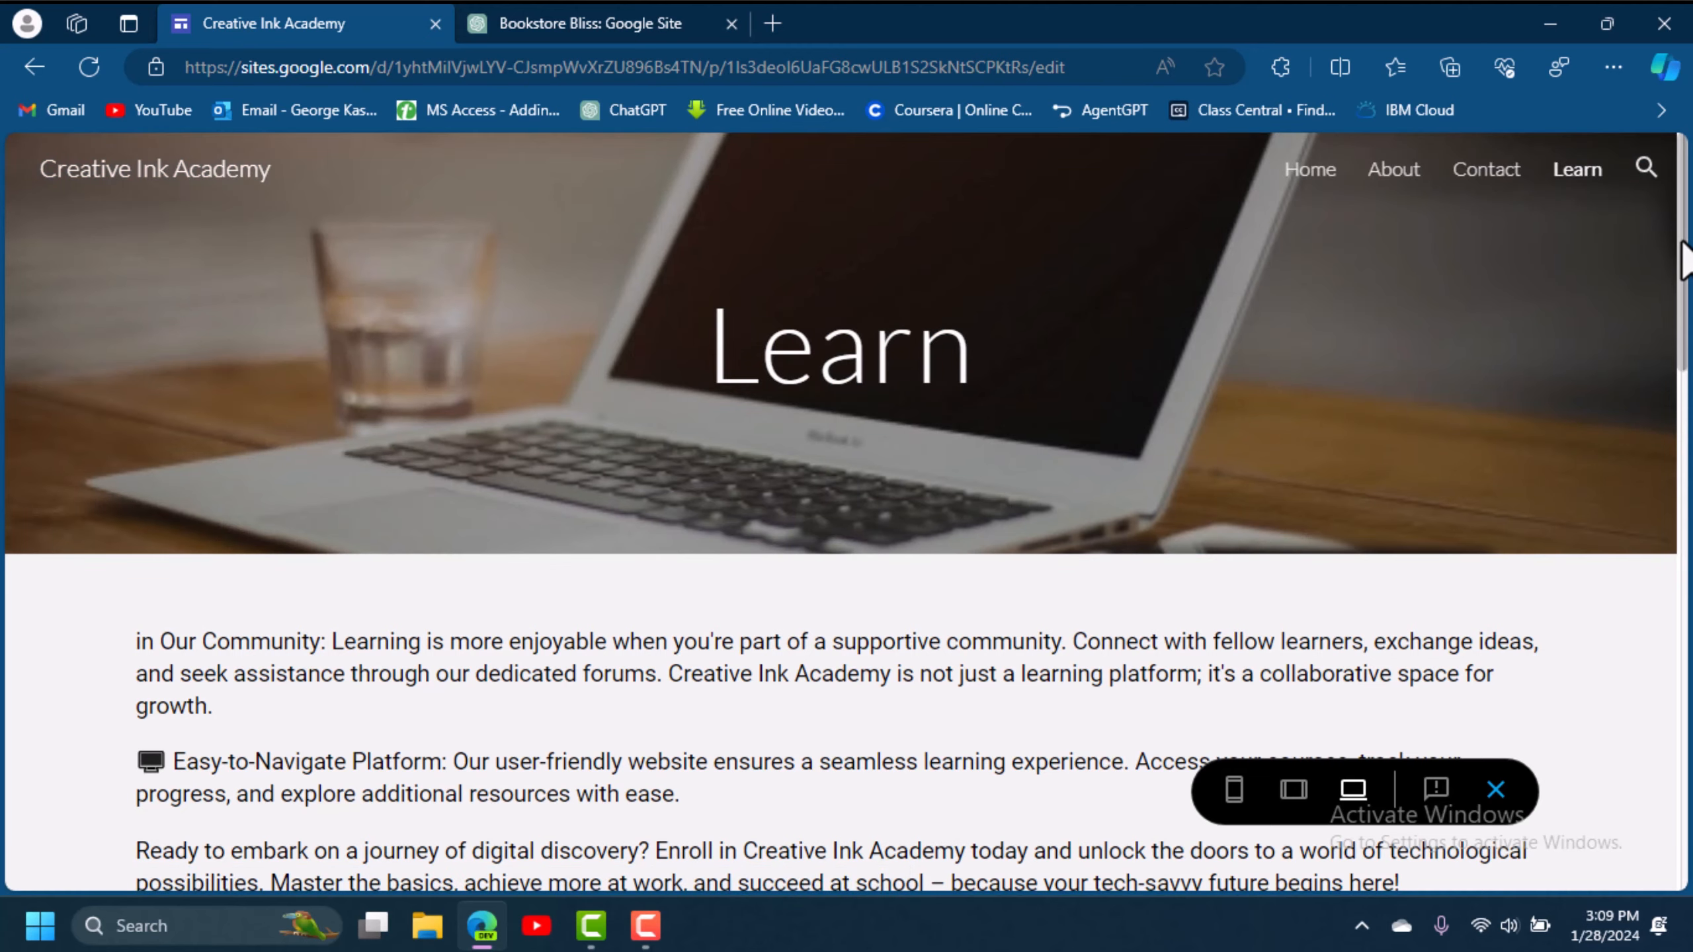
pyautogui.moveTo(1684, 260); pyautogui.dragTo(1690, 200)
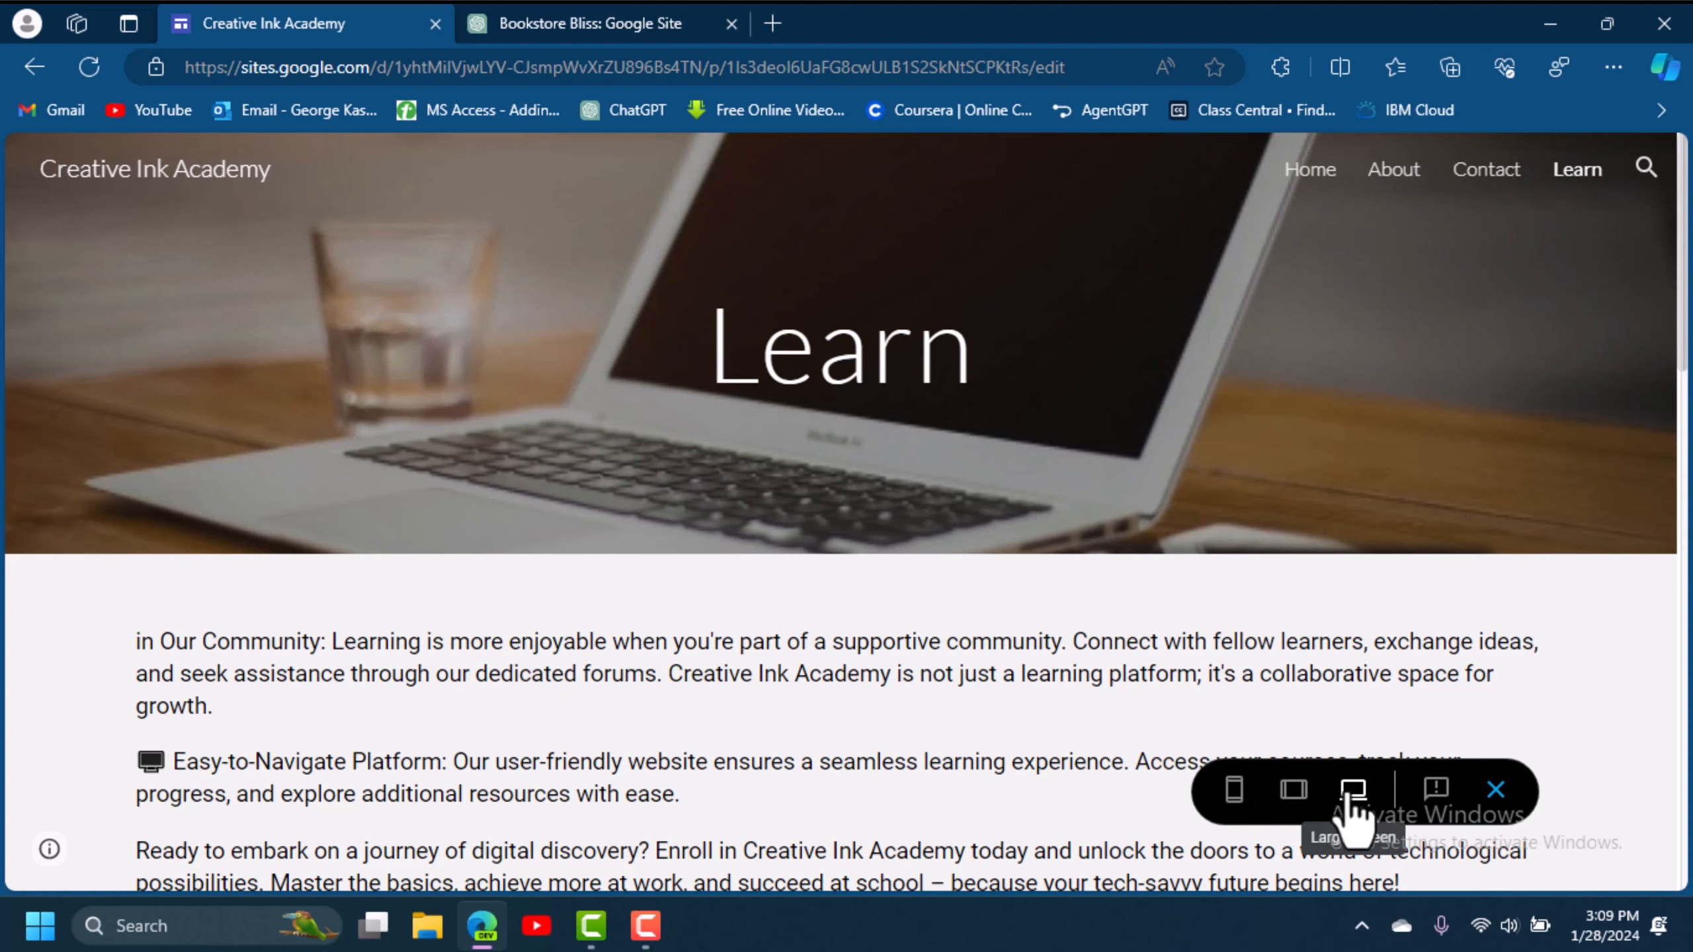
# Switch the preview to the phone layout, look over the Learn page, and open Home from the site navigation.
pyautogui.click(1233, 790)
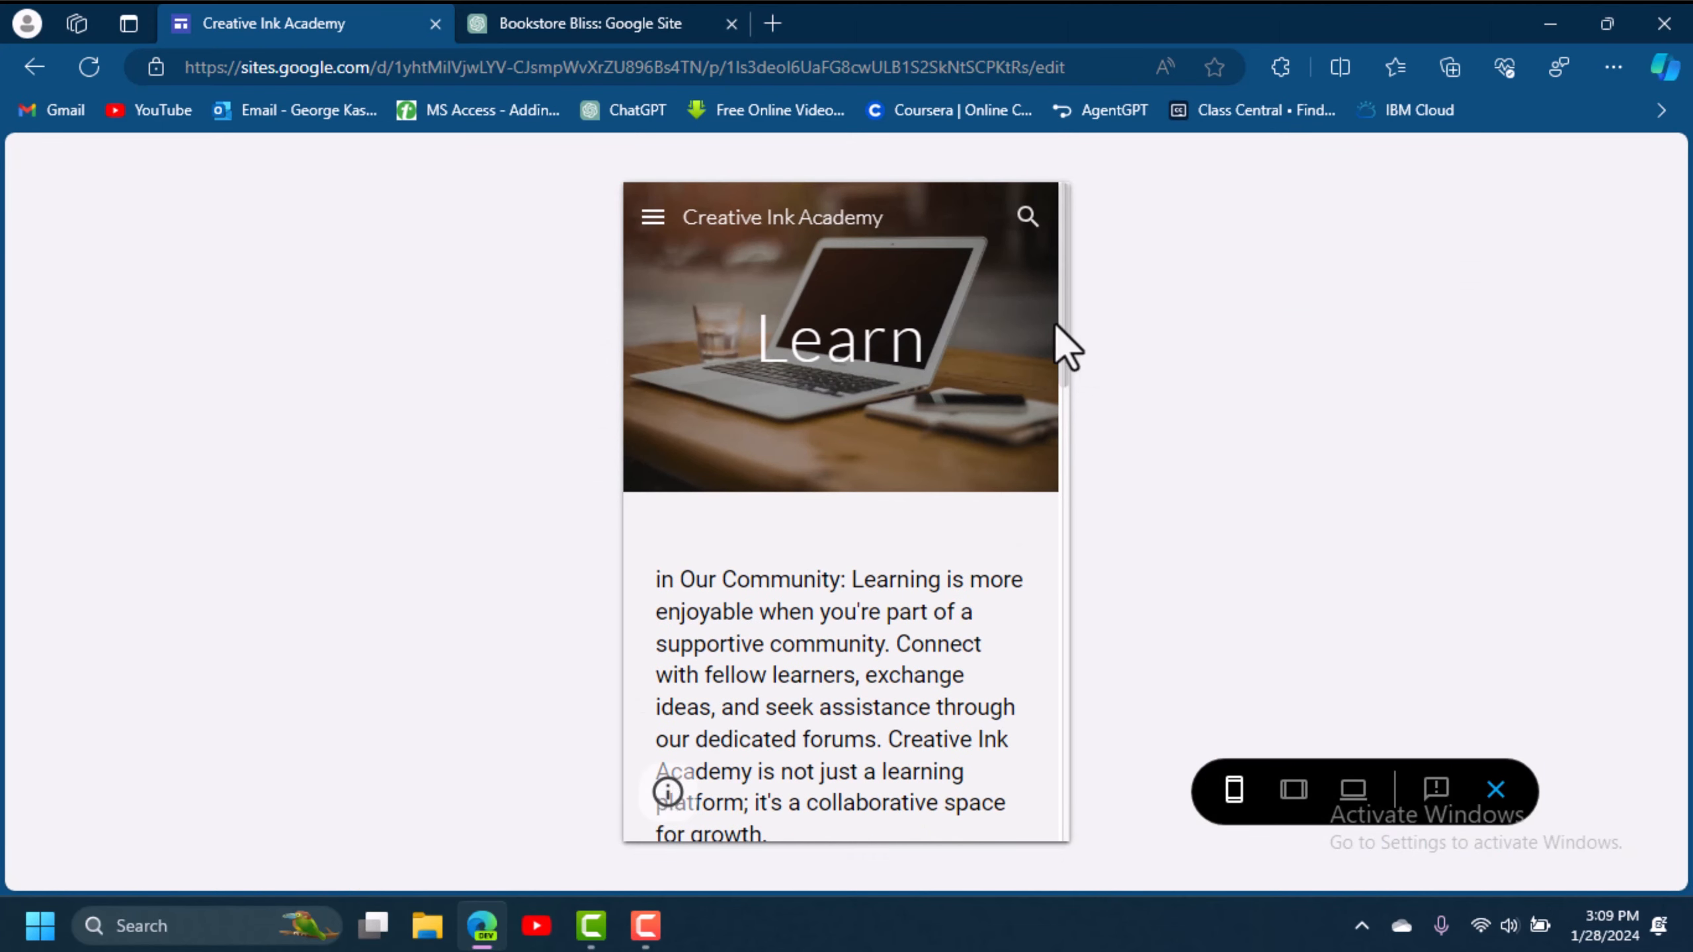
pyautogui.moveTo(1063, 257); pyautogui.dragTo(1061, 214)
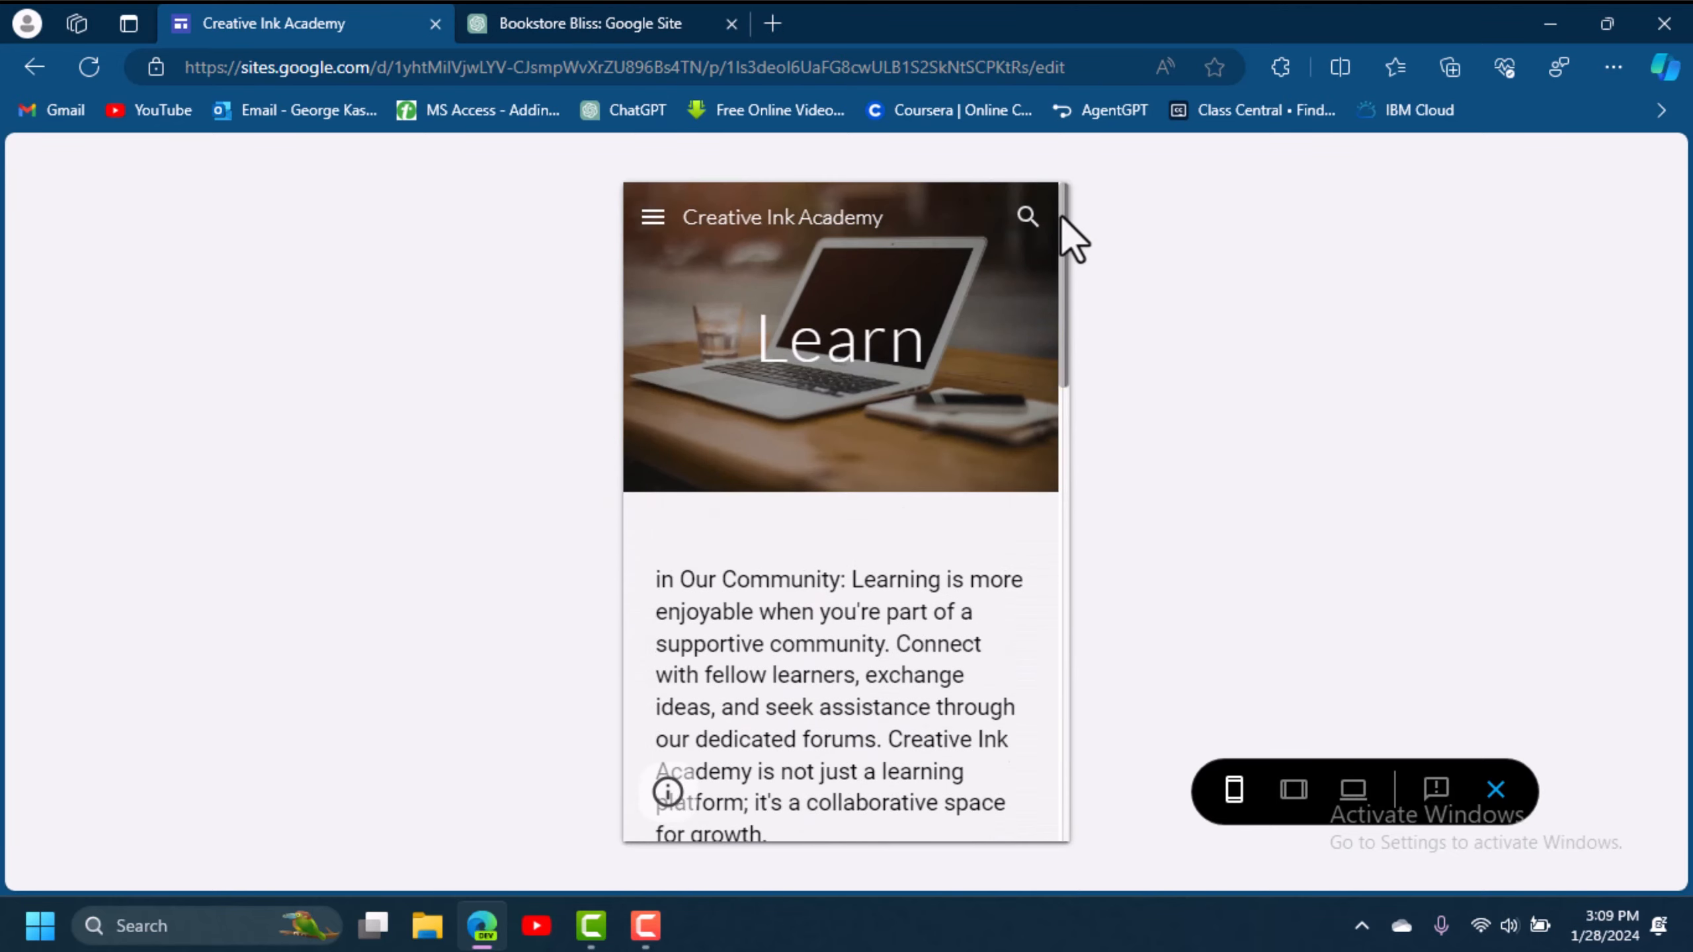
pyautogui.click(653, 218)
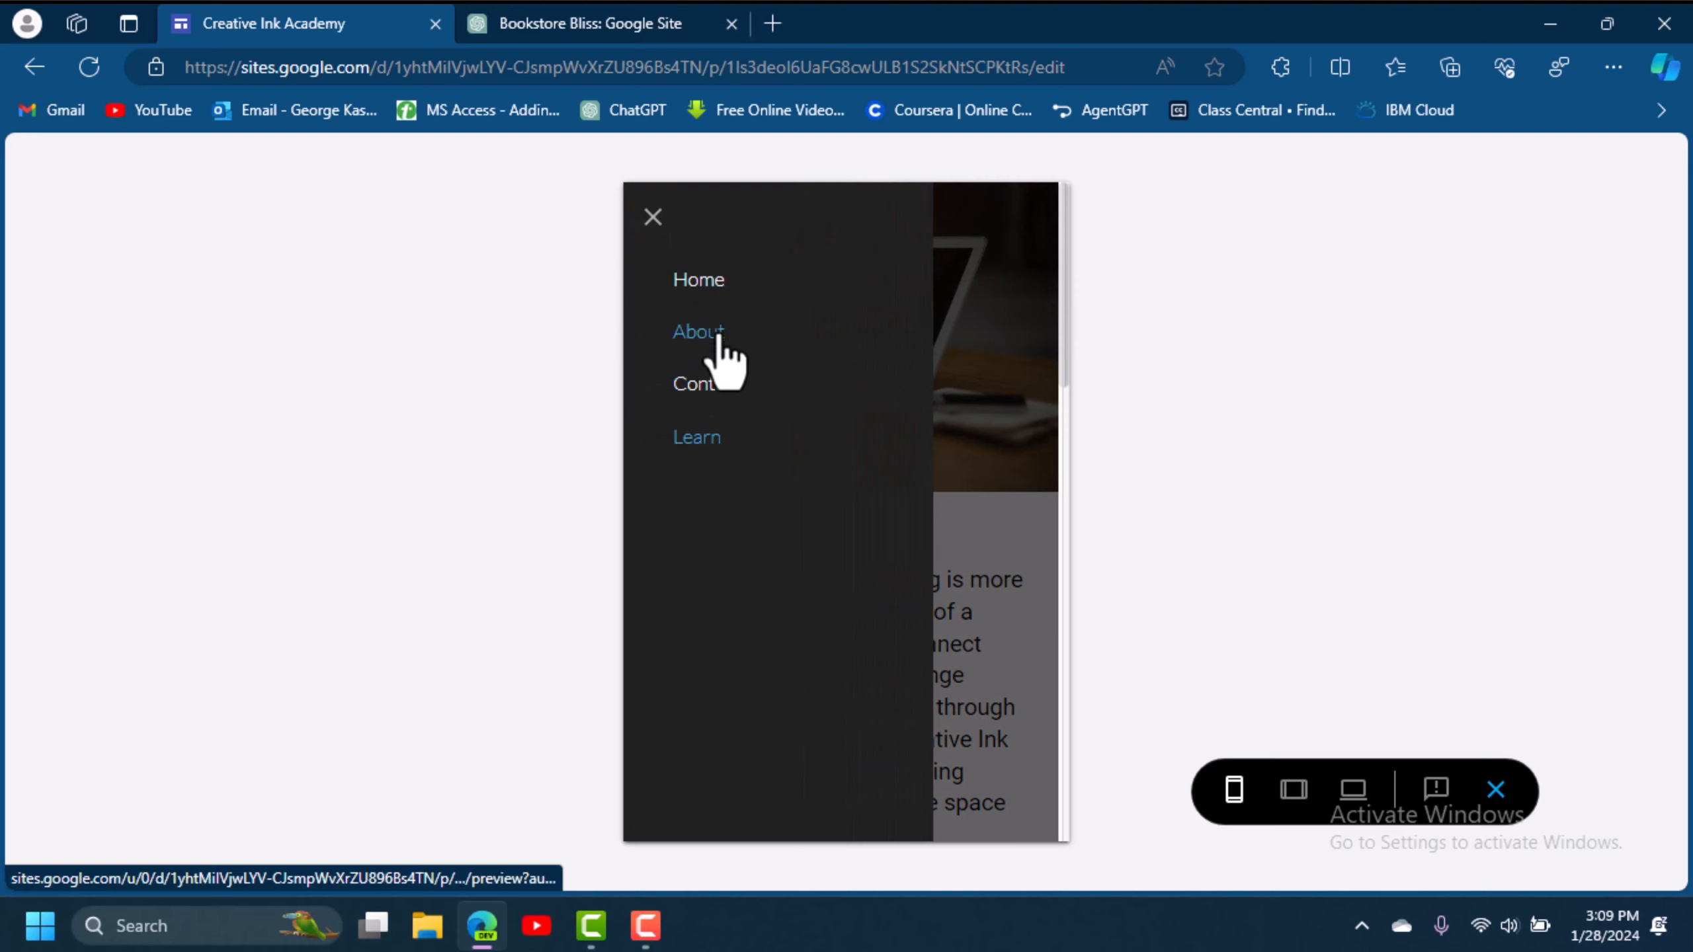
pyautogui.click(697, 291)
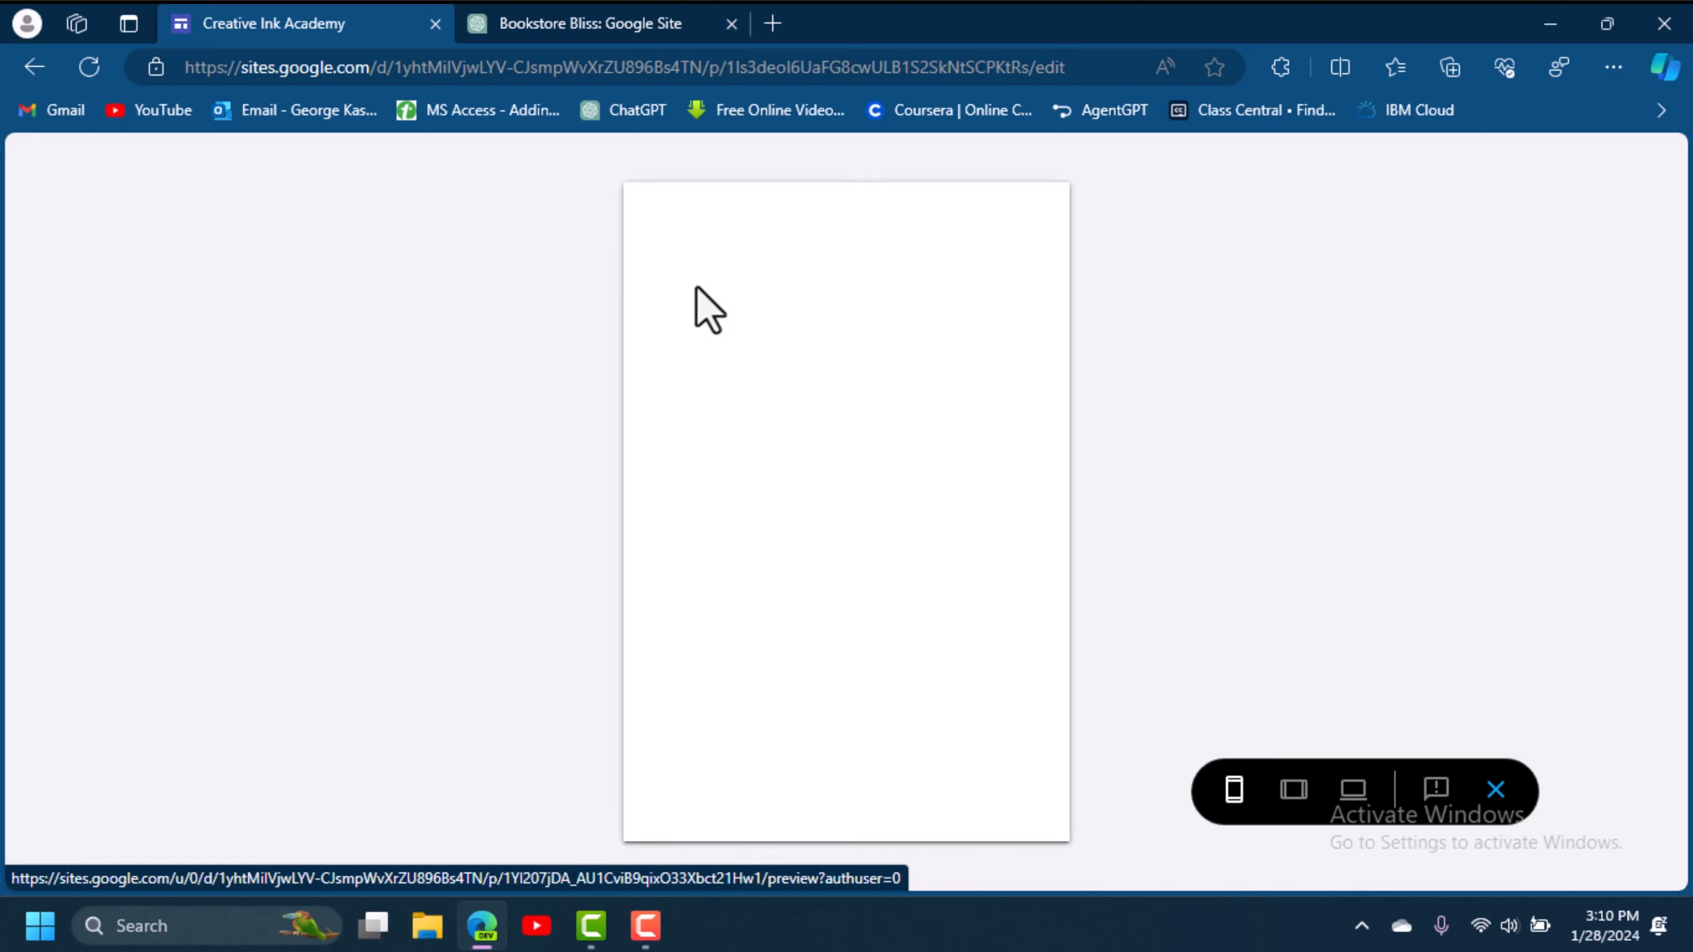
# Look over the Home page in the phone preview and check the page list in its site navigation.
pyautogui.moveTo(1066, 311); pyautogui.dragTo(1065, 266)
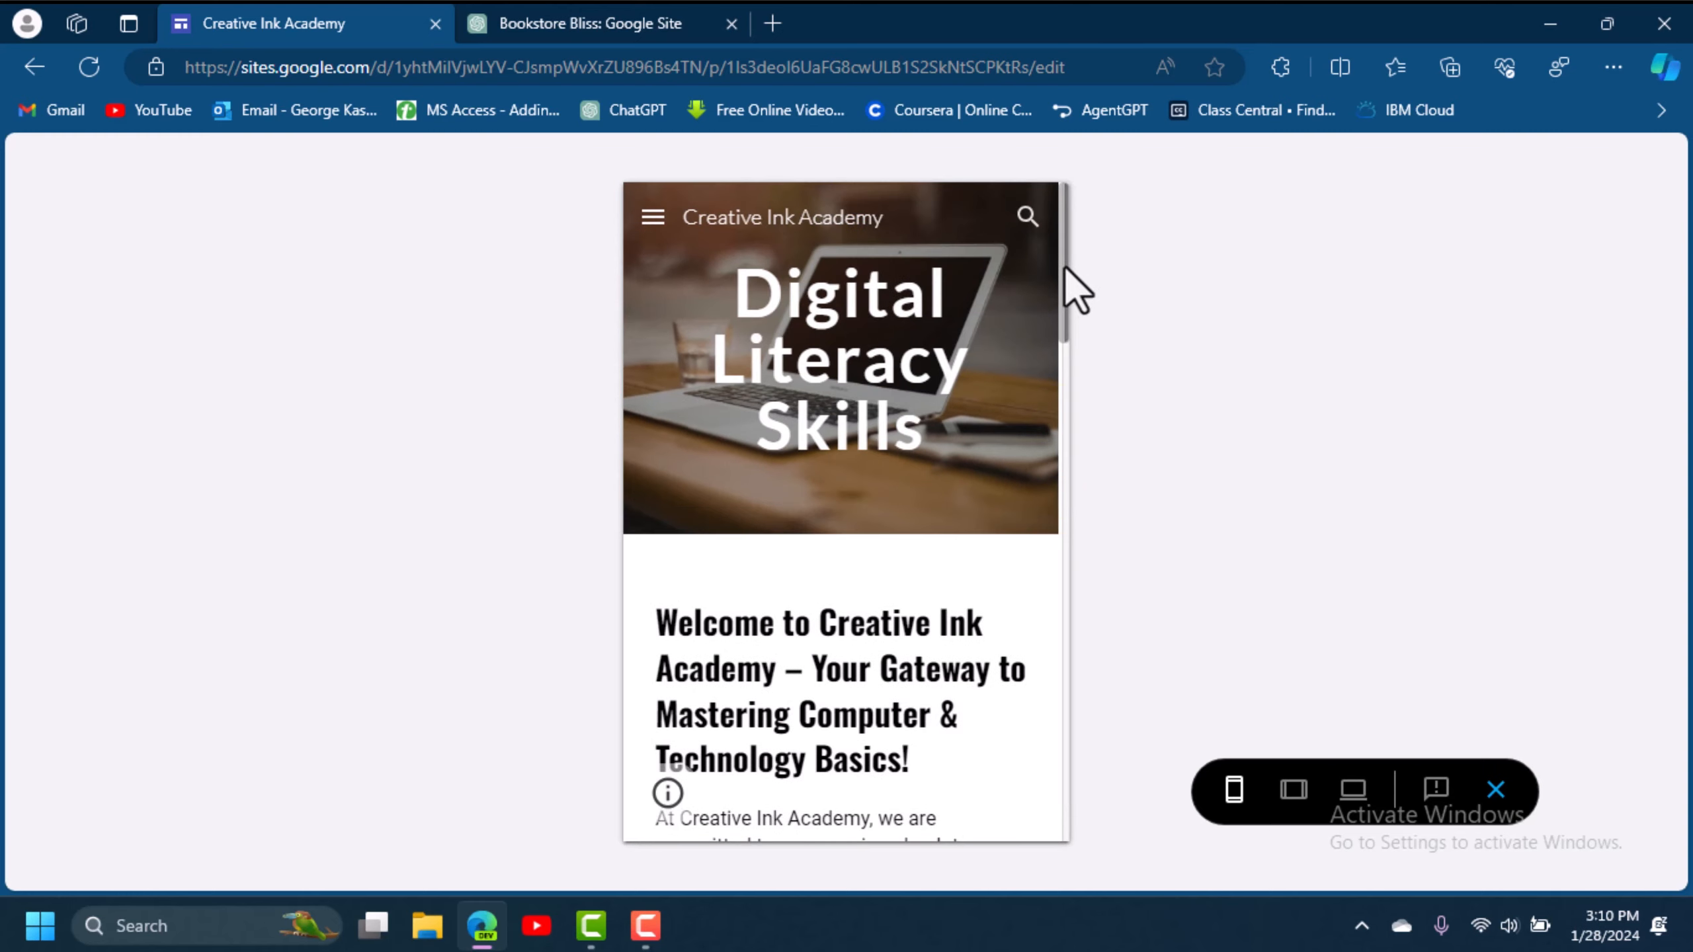
pyautogui.click(653, 218)
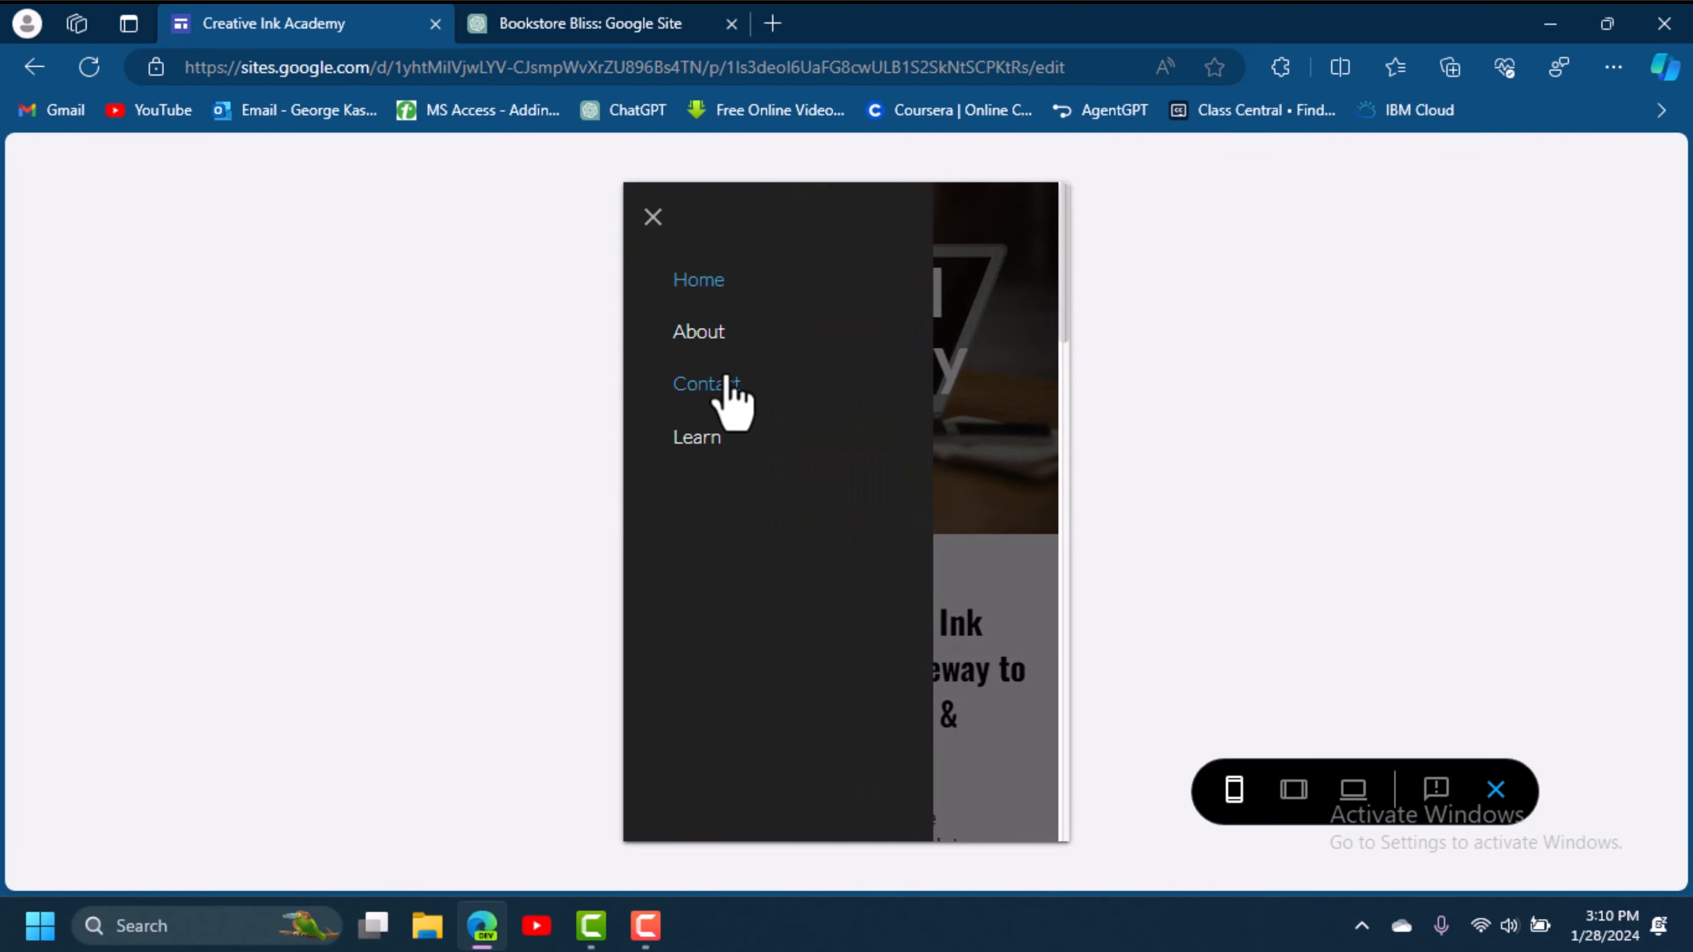
pyautogui.click(652, 217)
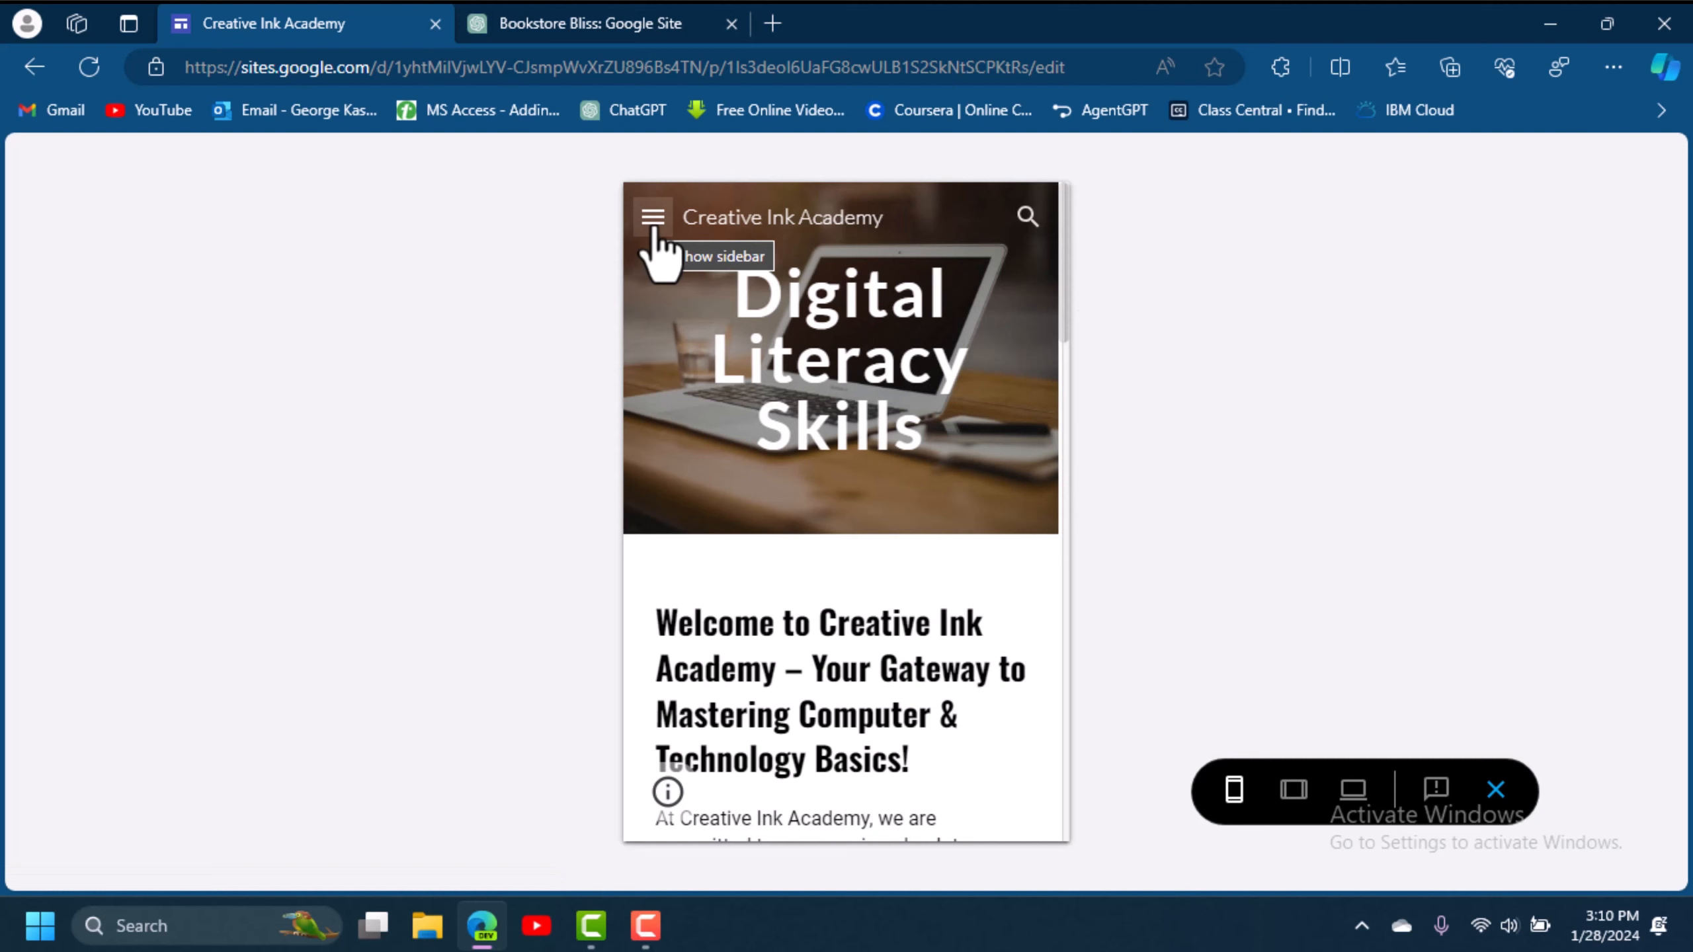
# Check the Home page in the tablet and large-screen preview layouts, and return to the site editor.
pyautogui.click(1294, 798)
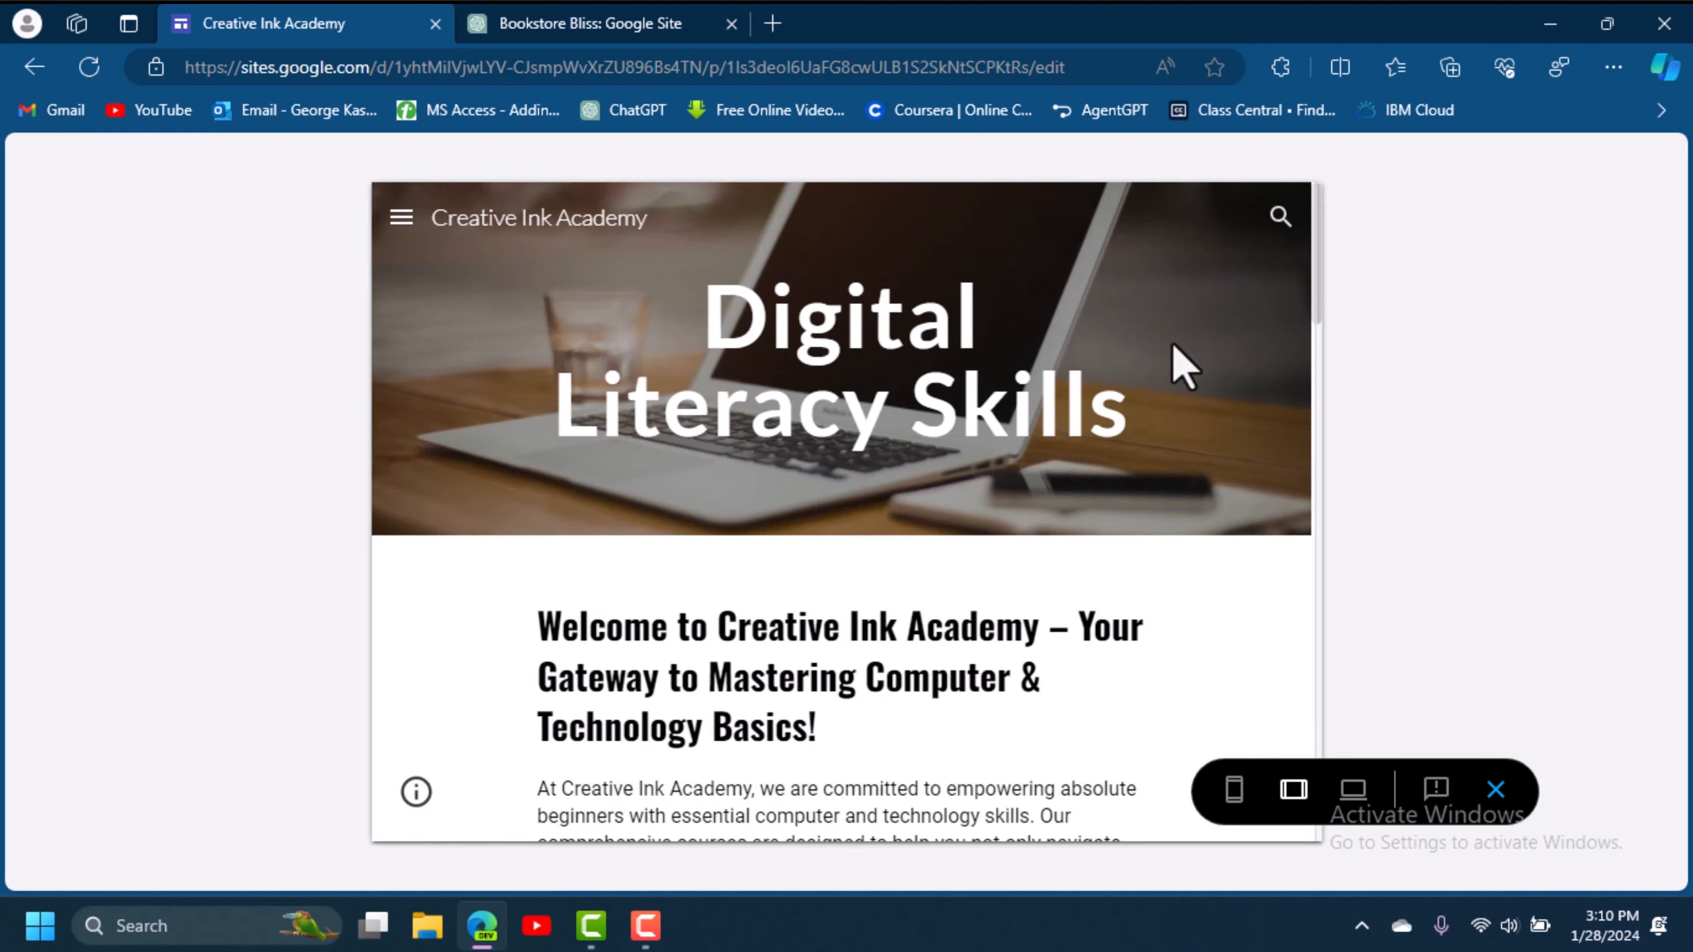
pyautogui.moveTo(1311, 274)
pyautogui.mouseDown()
pyautogui.moveTo(1285, 634)
pyautogui.moveTo(1285, 348)
pyautogui.moveTo(1257, 654)
pyautogui.moveTo(1266, 806)
pyautogui.moveTo(1319, 510)
pyautogui.moveTo(1328, 269)
pyautogui.mouseUp()
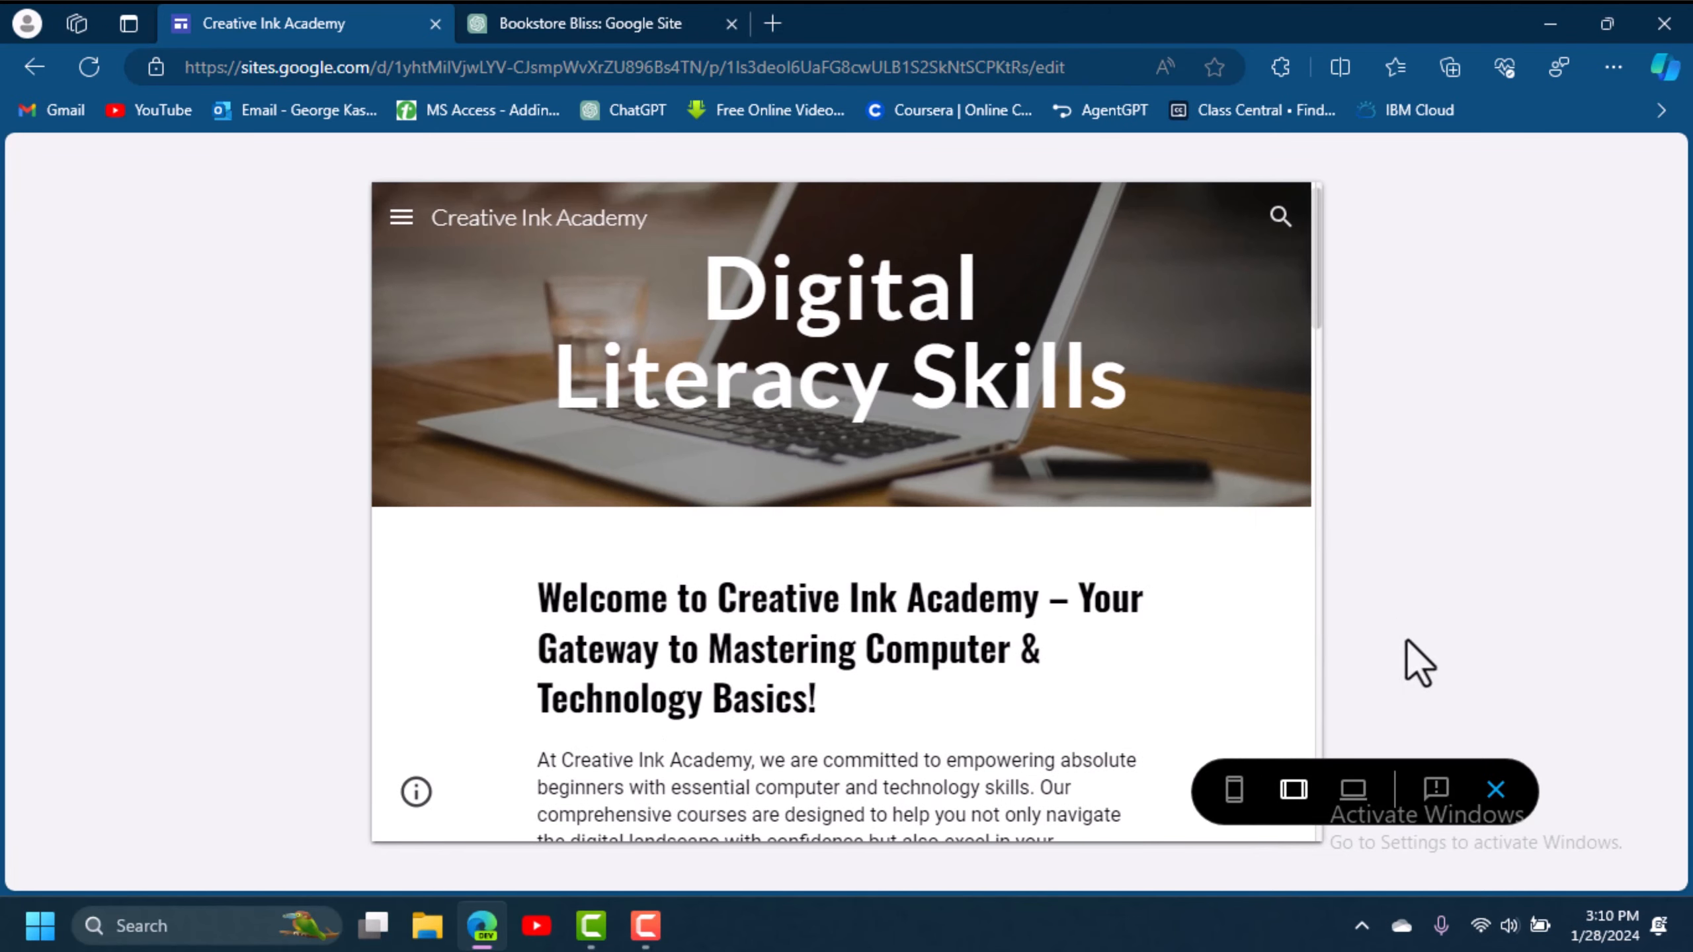
pyautogui.click(1353, 789)
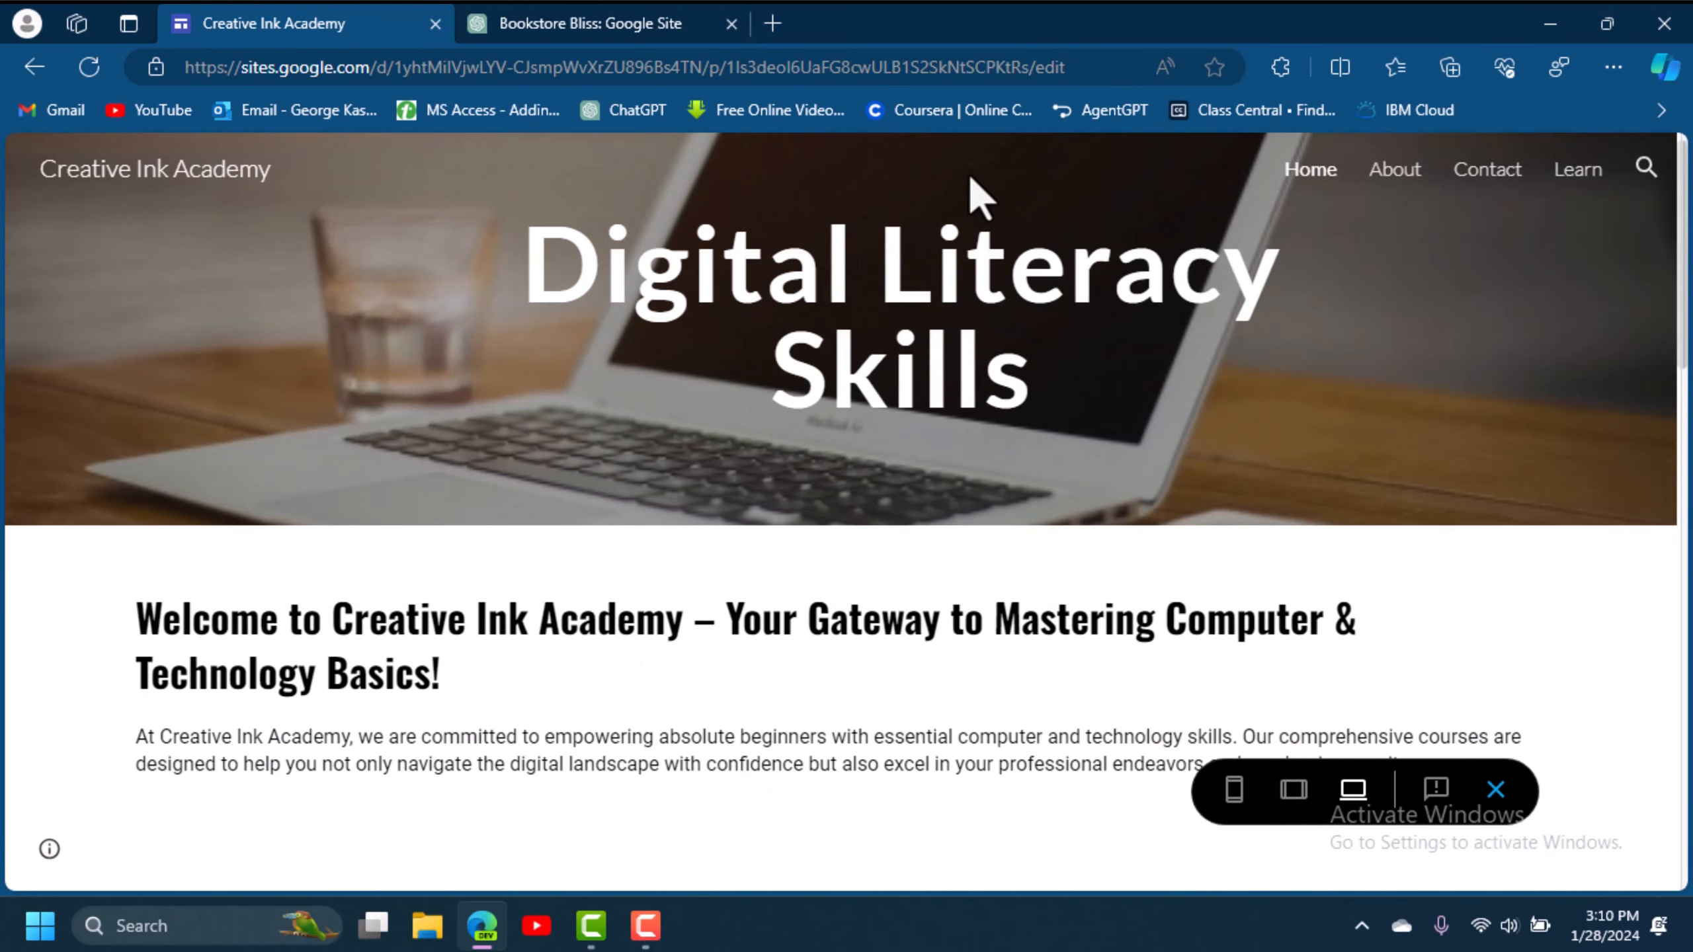
pyautogui.click(1496, 794)
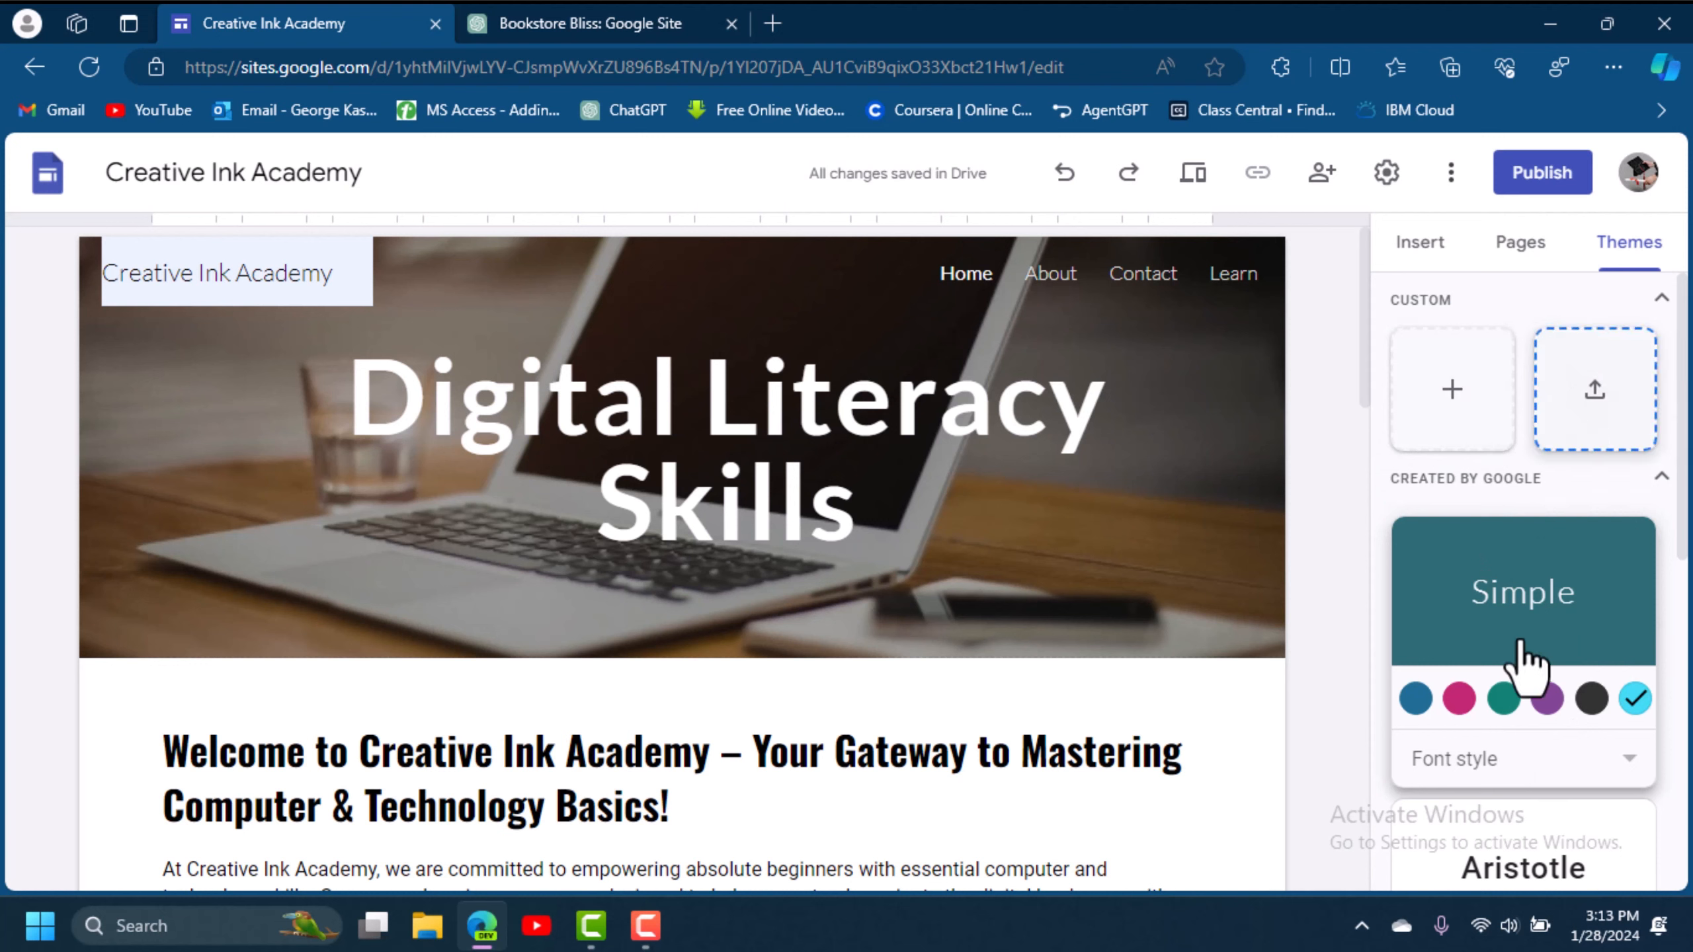
# Try the green preset and a custom bright green as the Simple theme's colour, checking the Home page.
pyautogui.click(1504, 698)
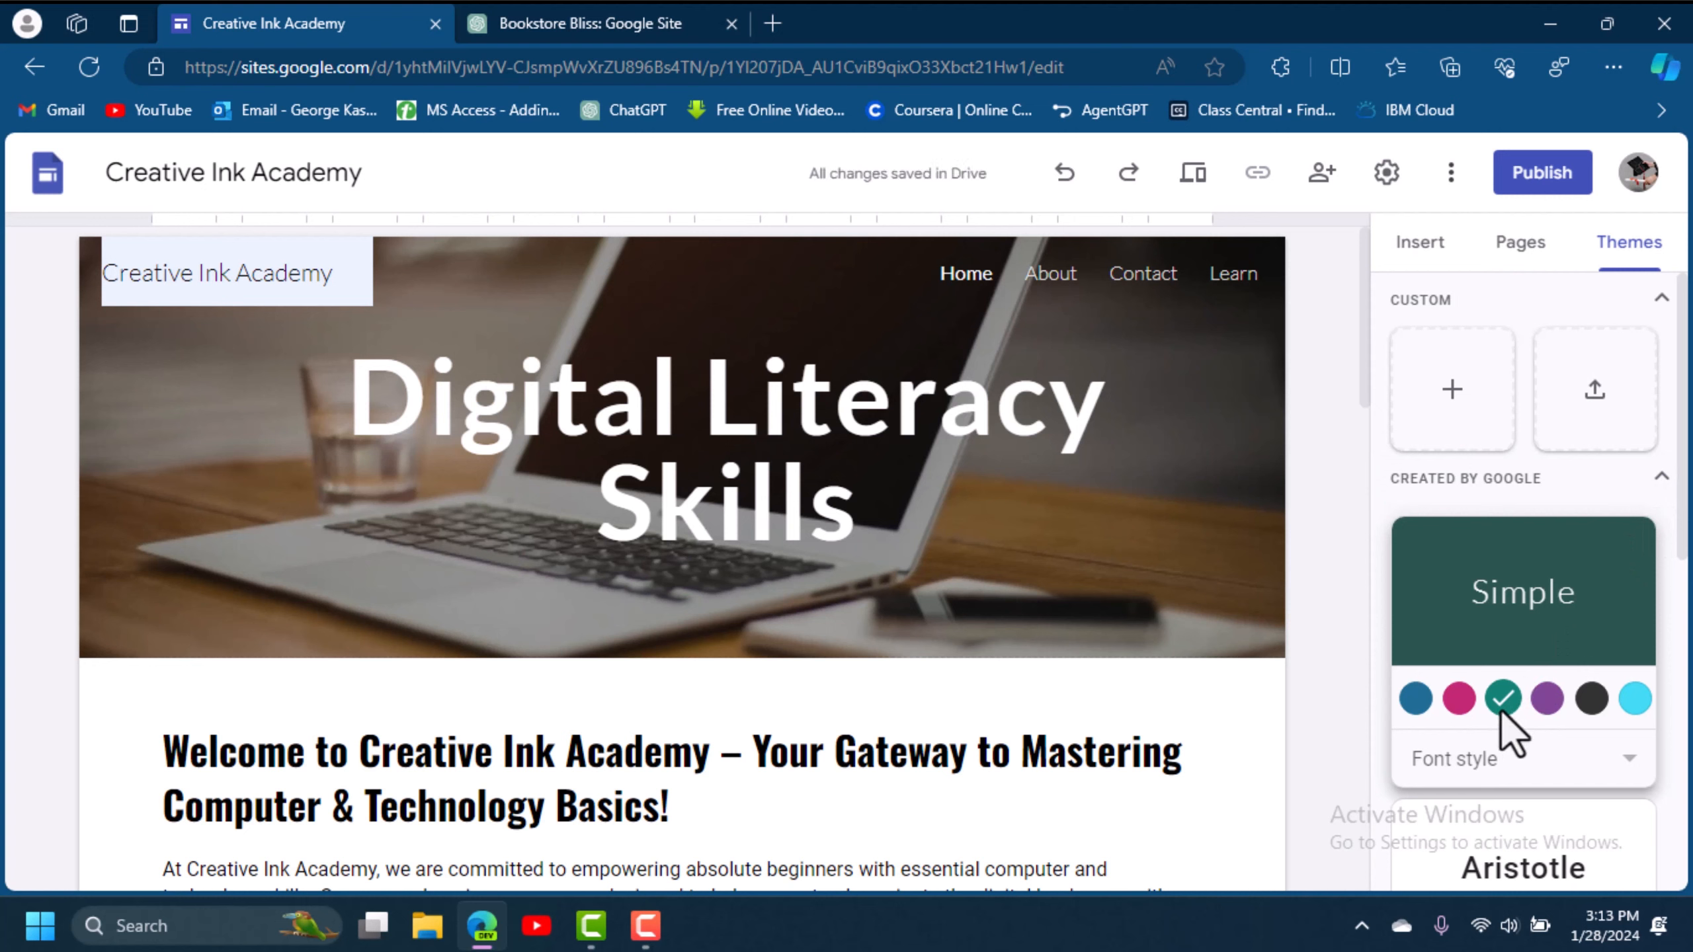
pyautogui.click(1636, 698)
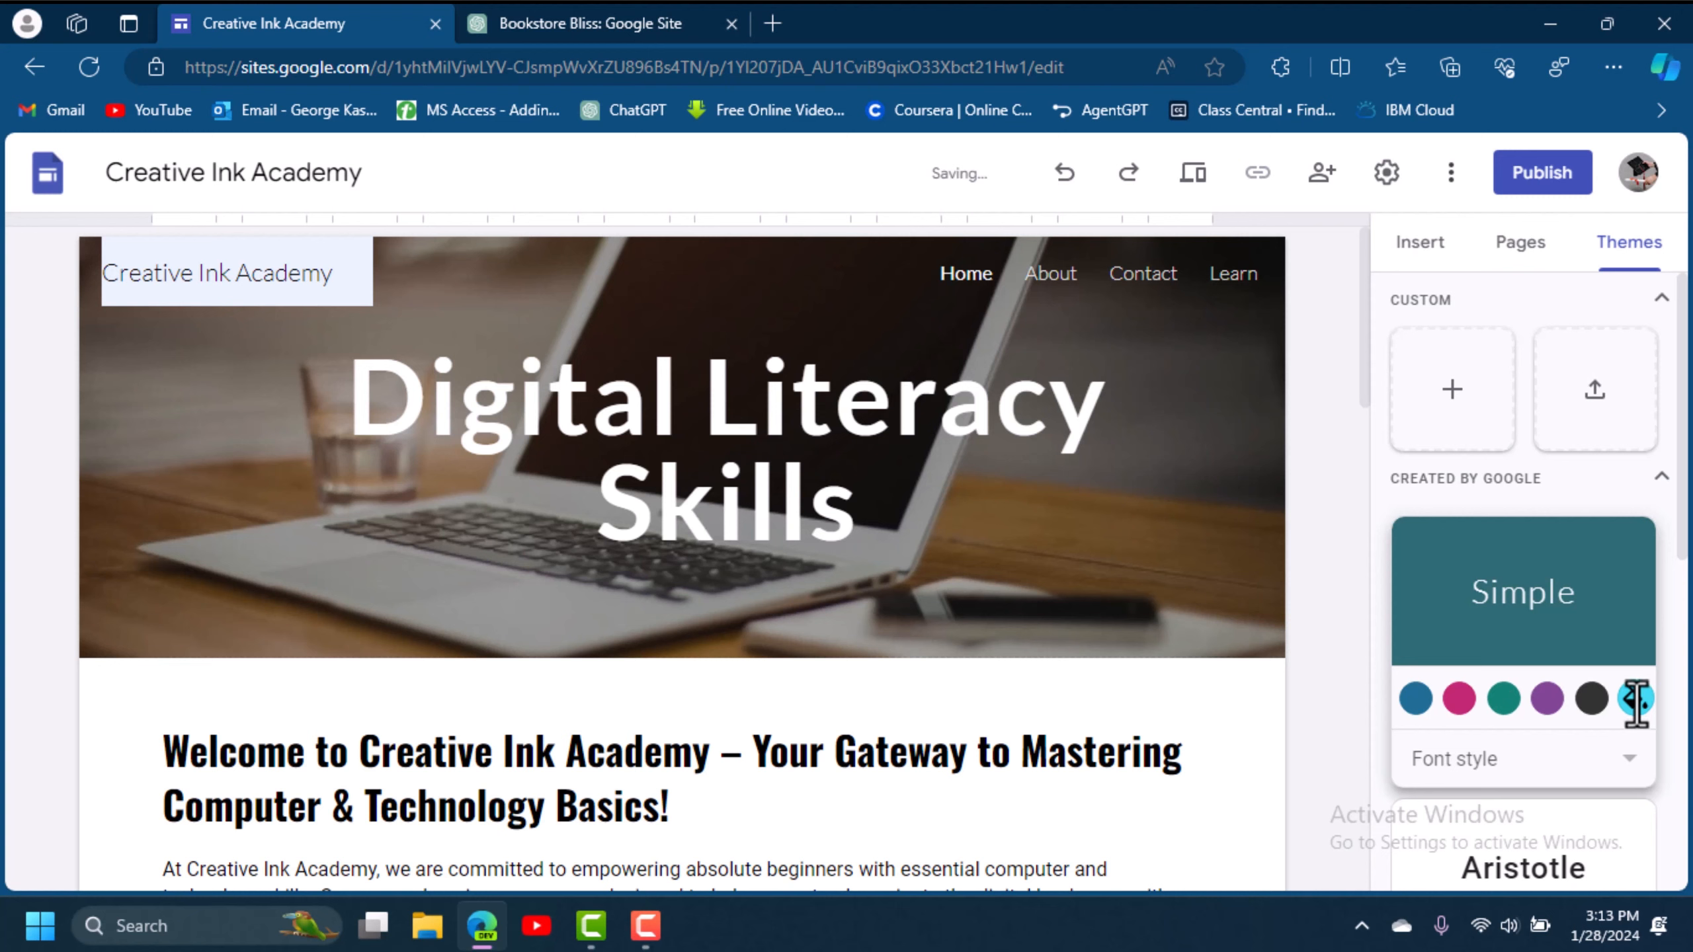
pyautogui.click(1634, 698)
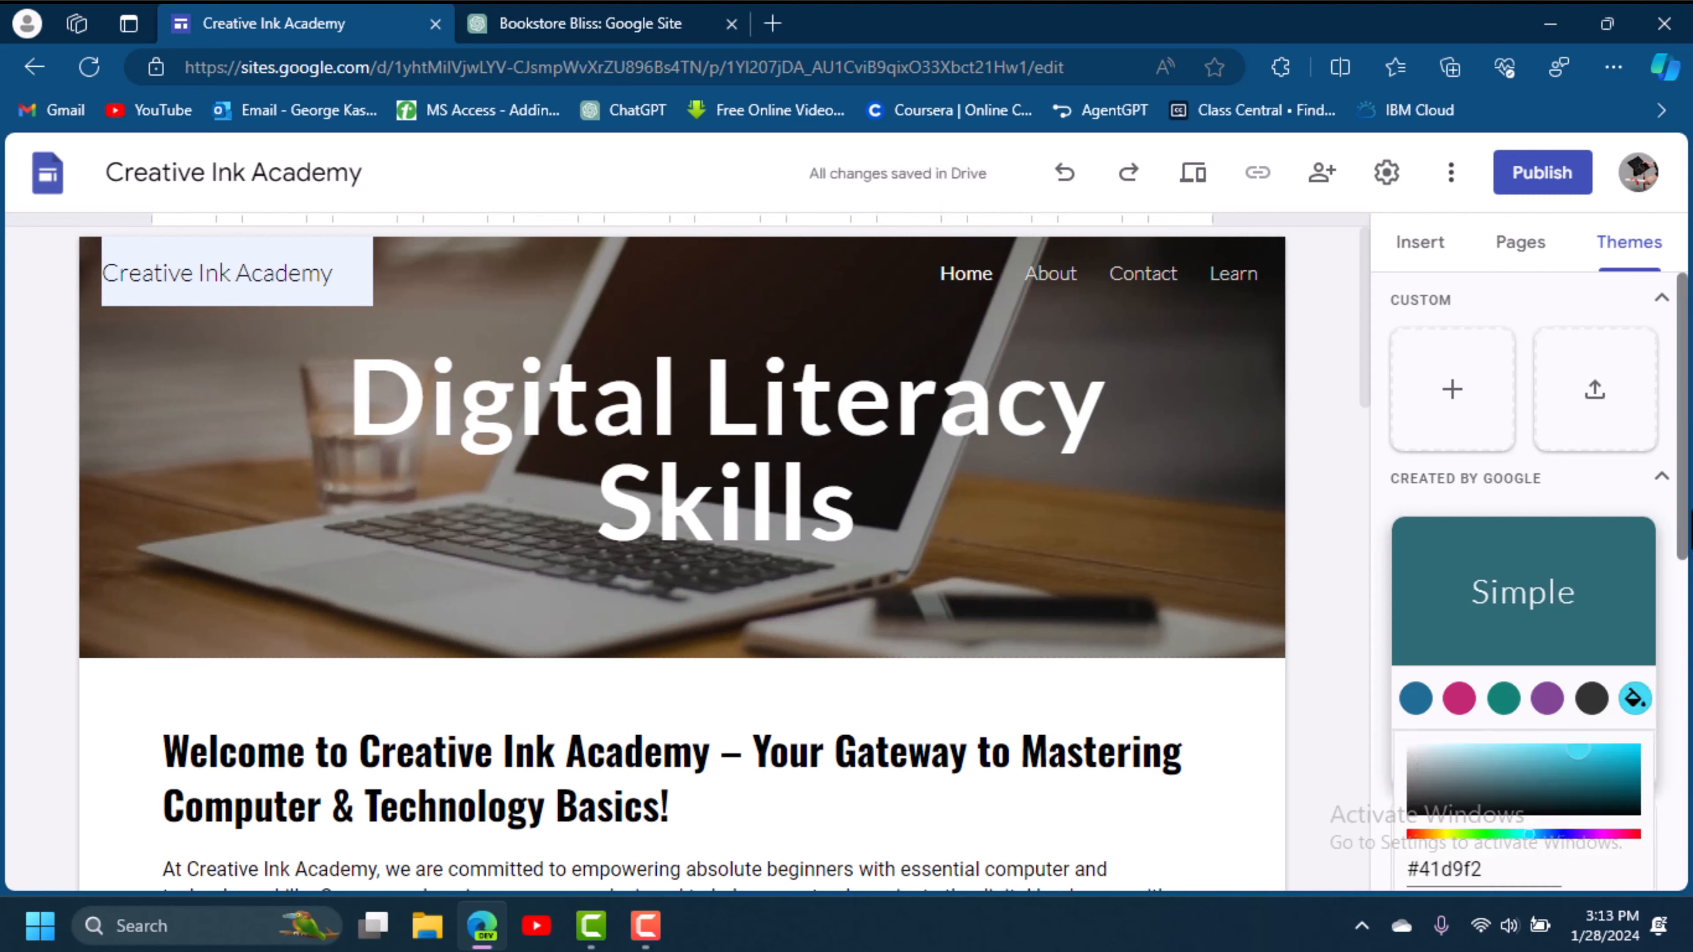
pyautogui.scroll(-3, 1686, 513)
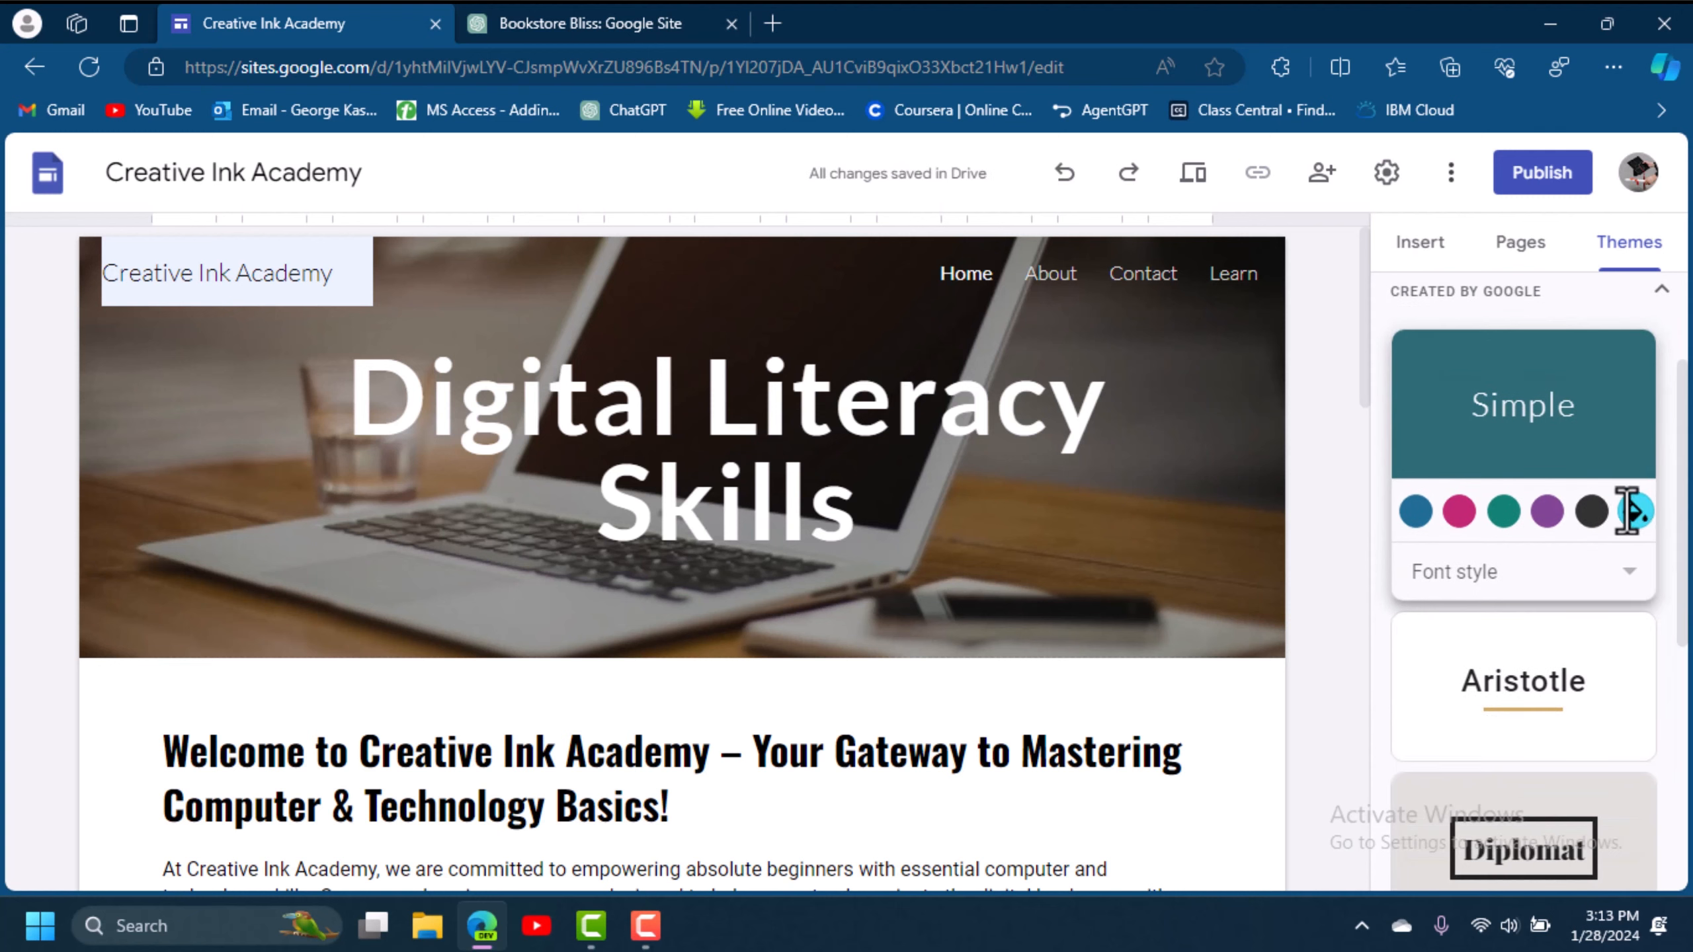
pyautogui.click(1632, 511)
pyautogui.moveTo(1364, 322); pyautogui.dragTo(1368, 694)
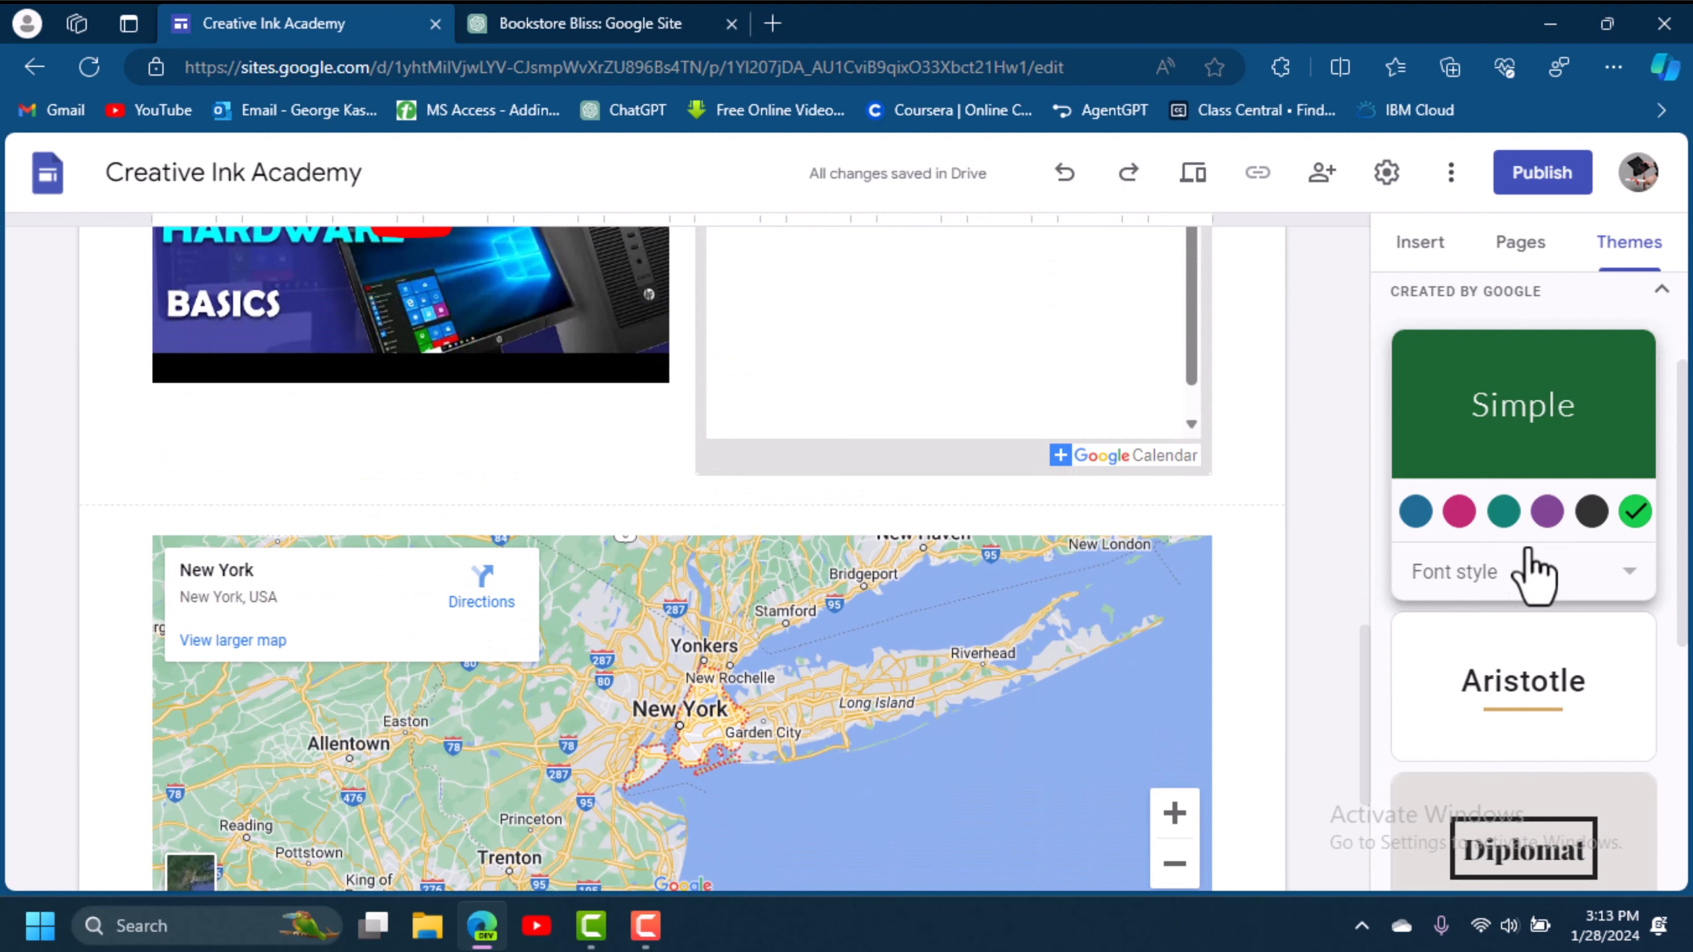
# Compare the purple preset and set the Simple theme's colour to the dark green preset.
pyautogui.click(1547, 511)
pyautogui.click(1504, 511)
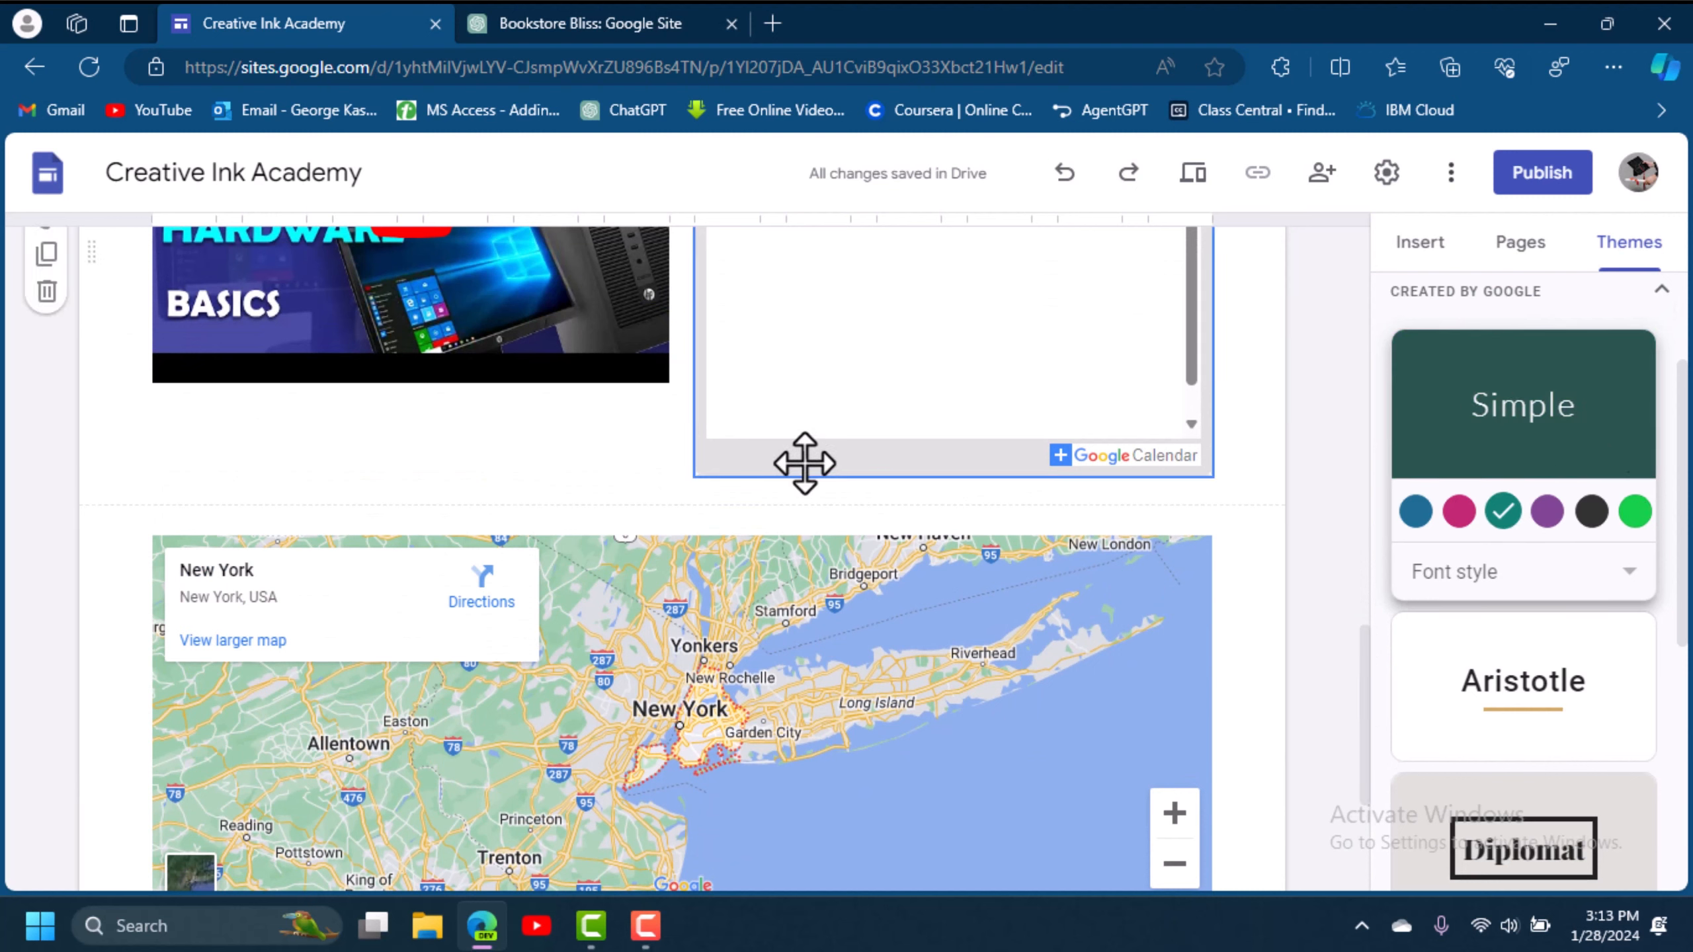
pyautogui.scroll(3, 1681, 484)
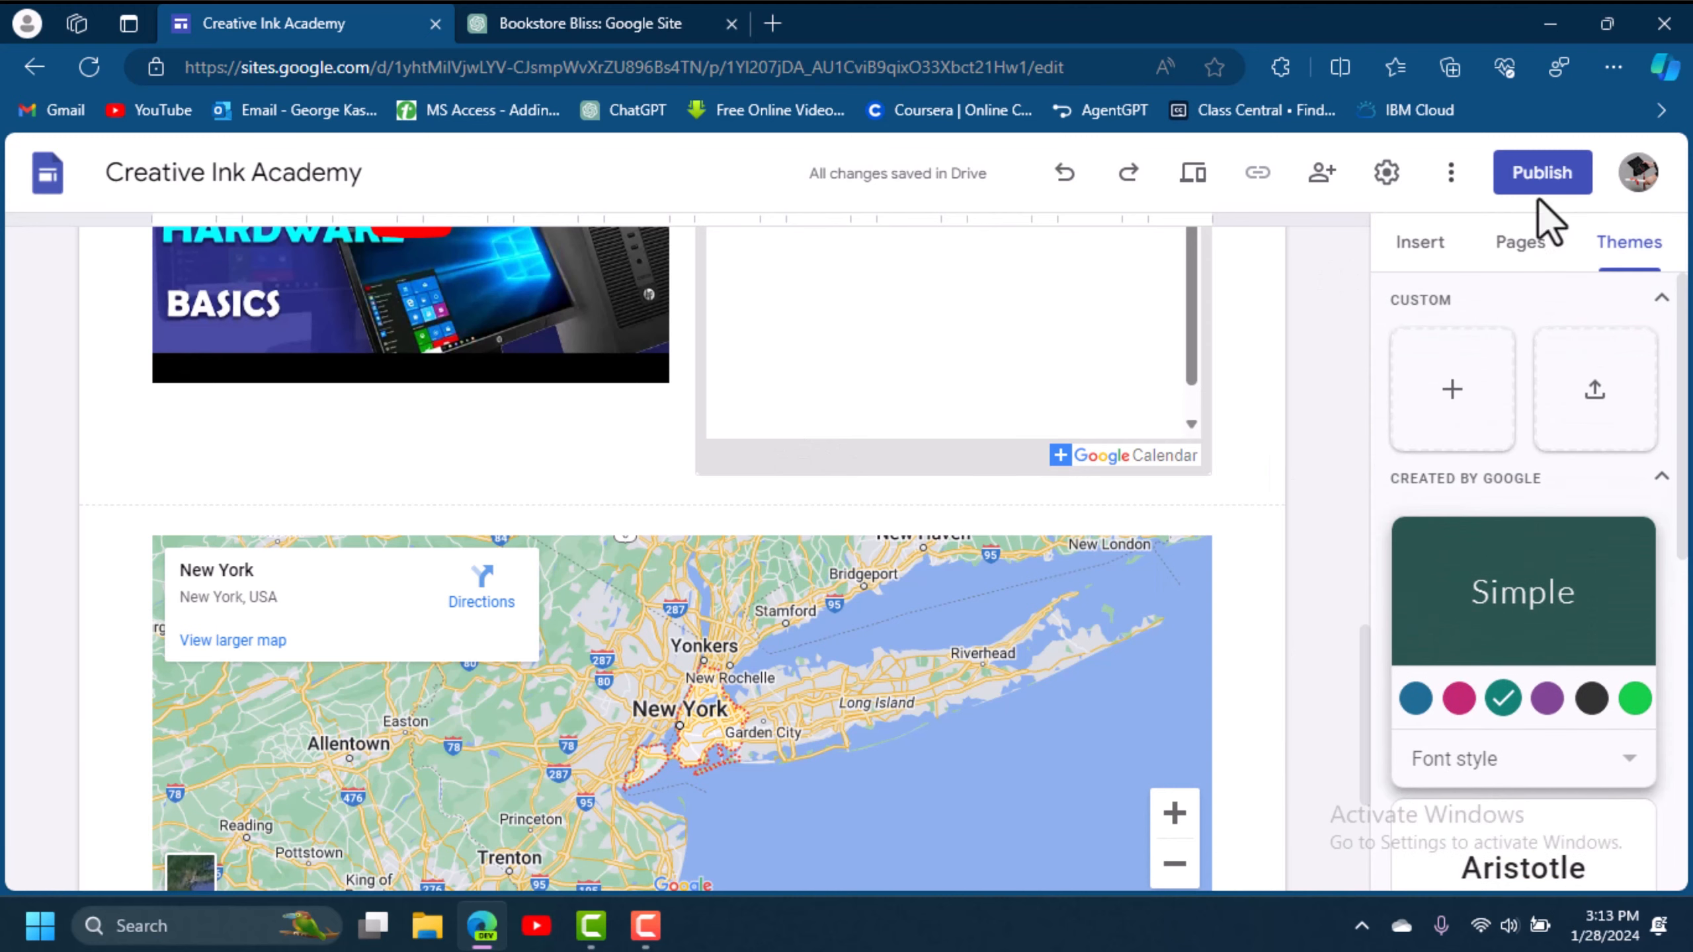
# Publish the site at the web address creative-ink-academy with public viewing access, requesting that public search engines not display it.
pyautogui.click(1536, 178)
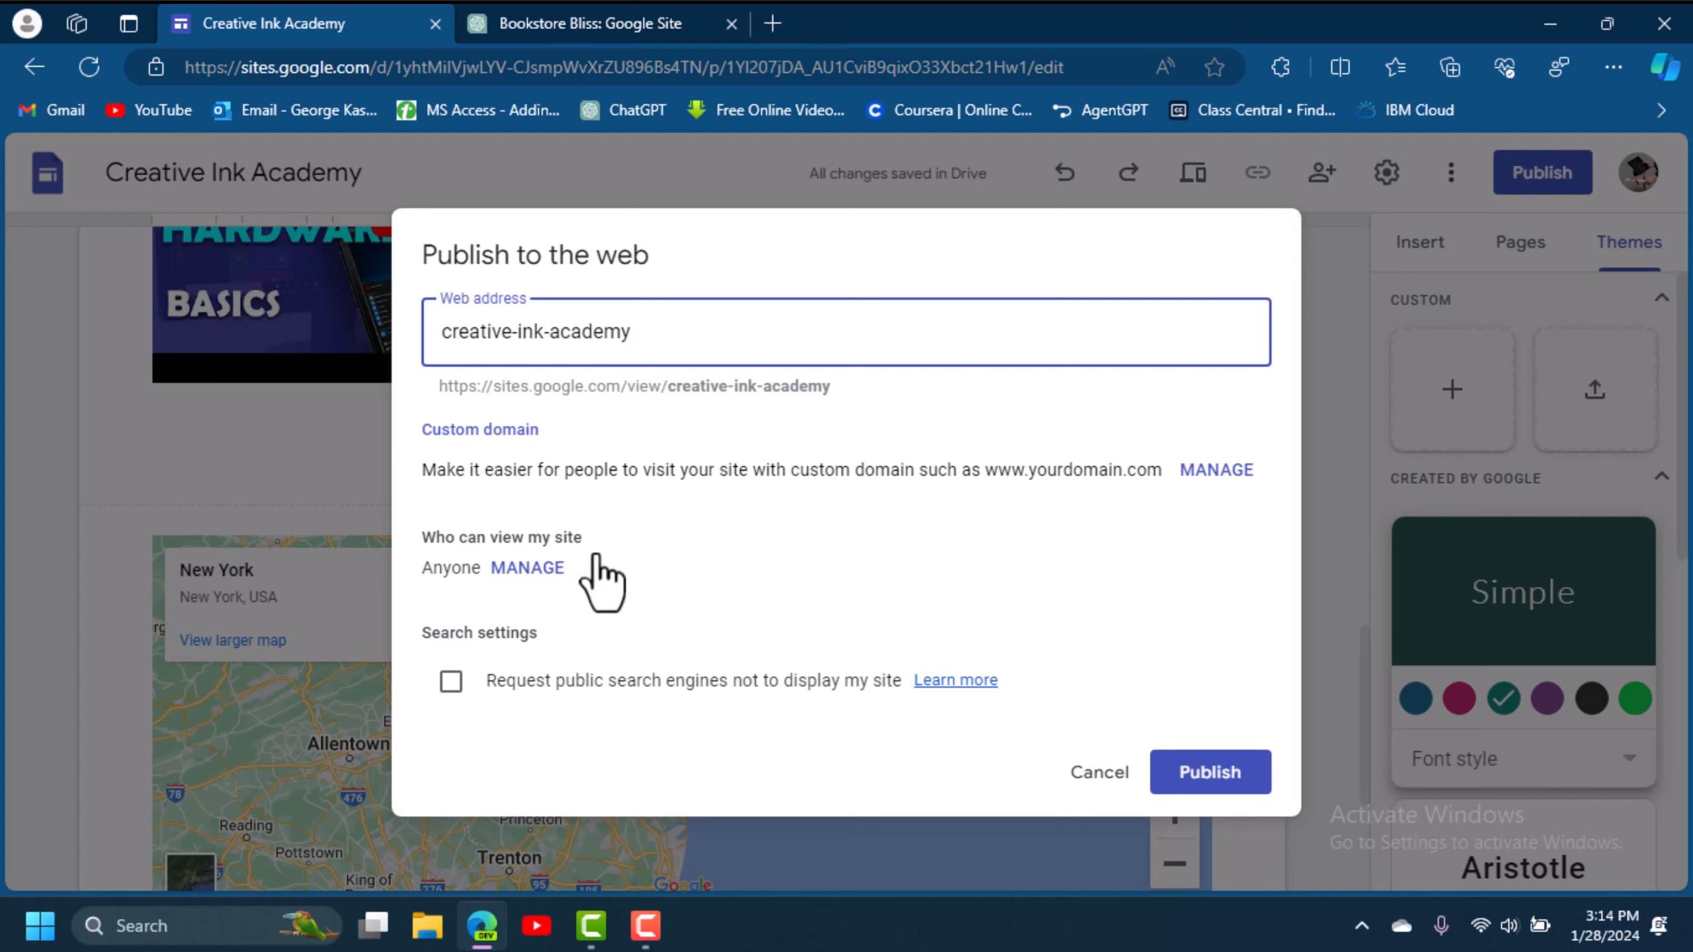
pyautogui.click(541, 568)
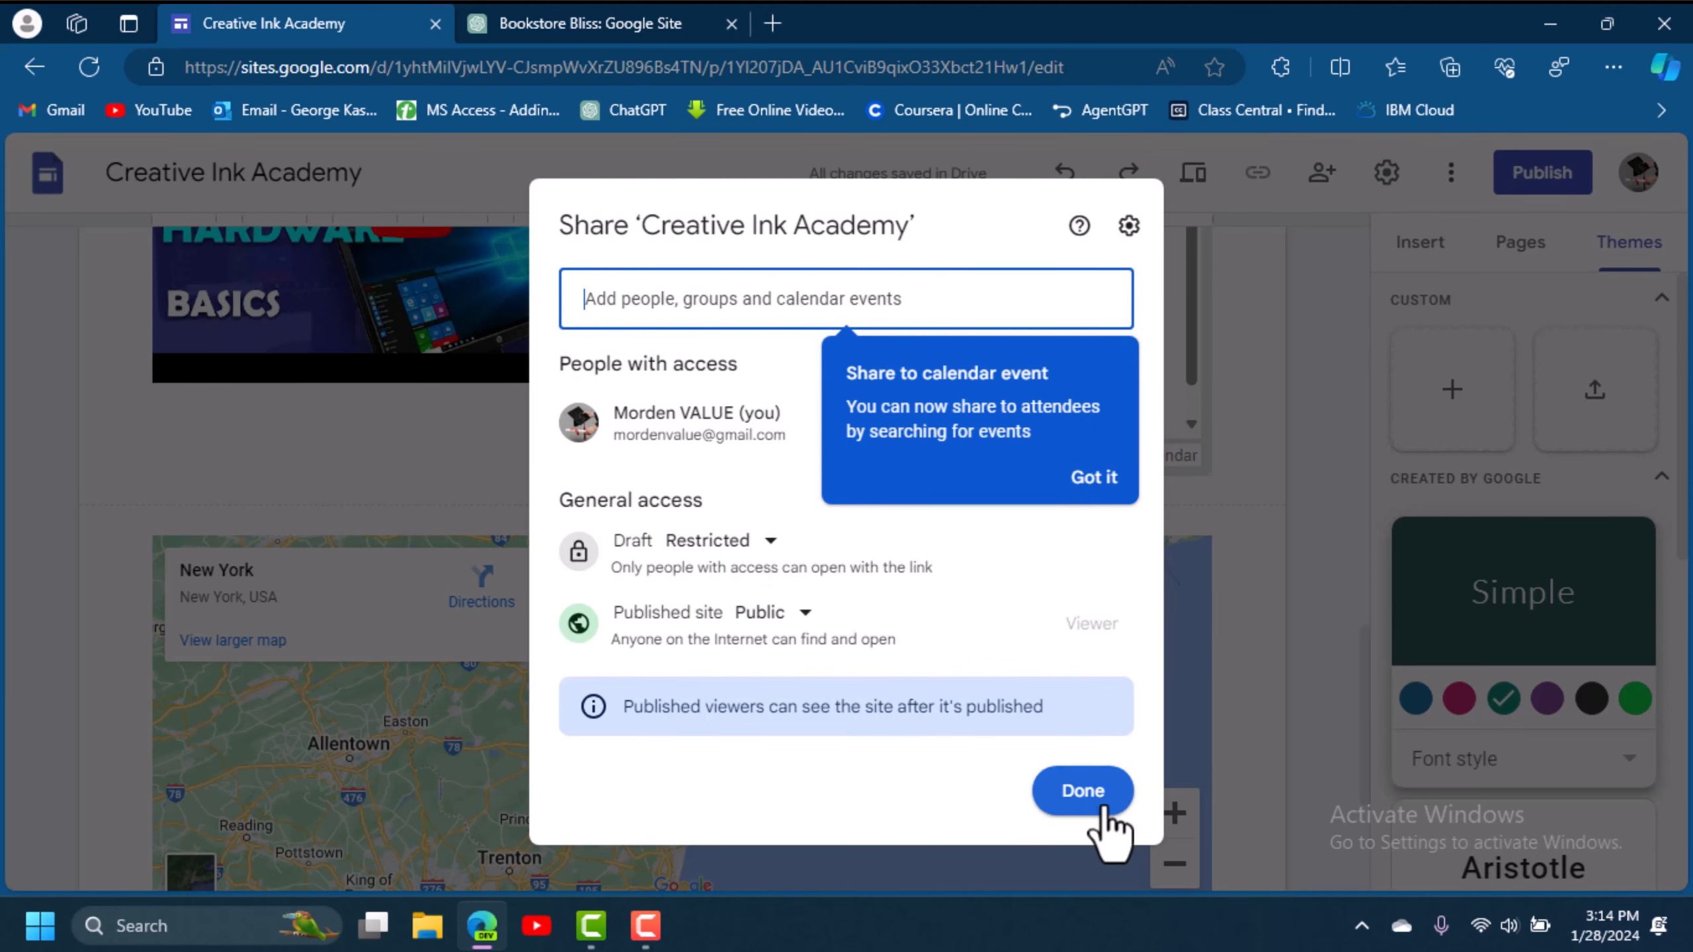
pyautogui.click(1083, 794)
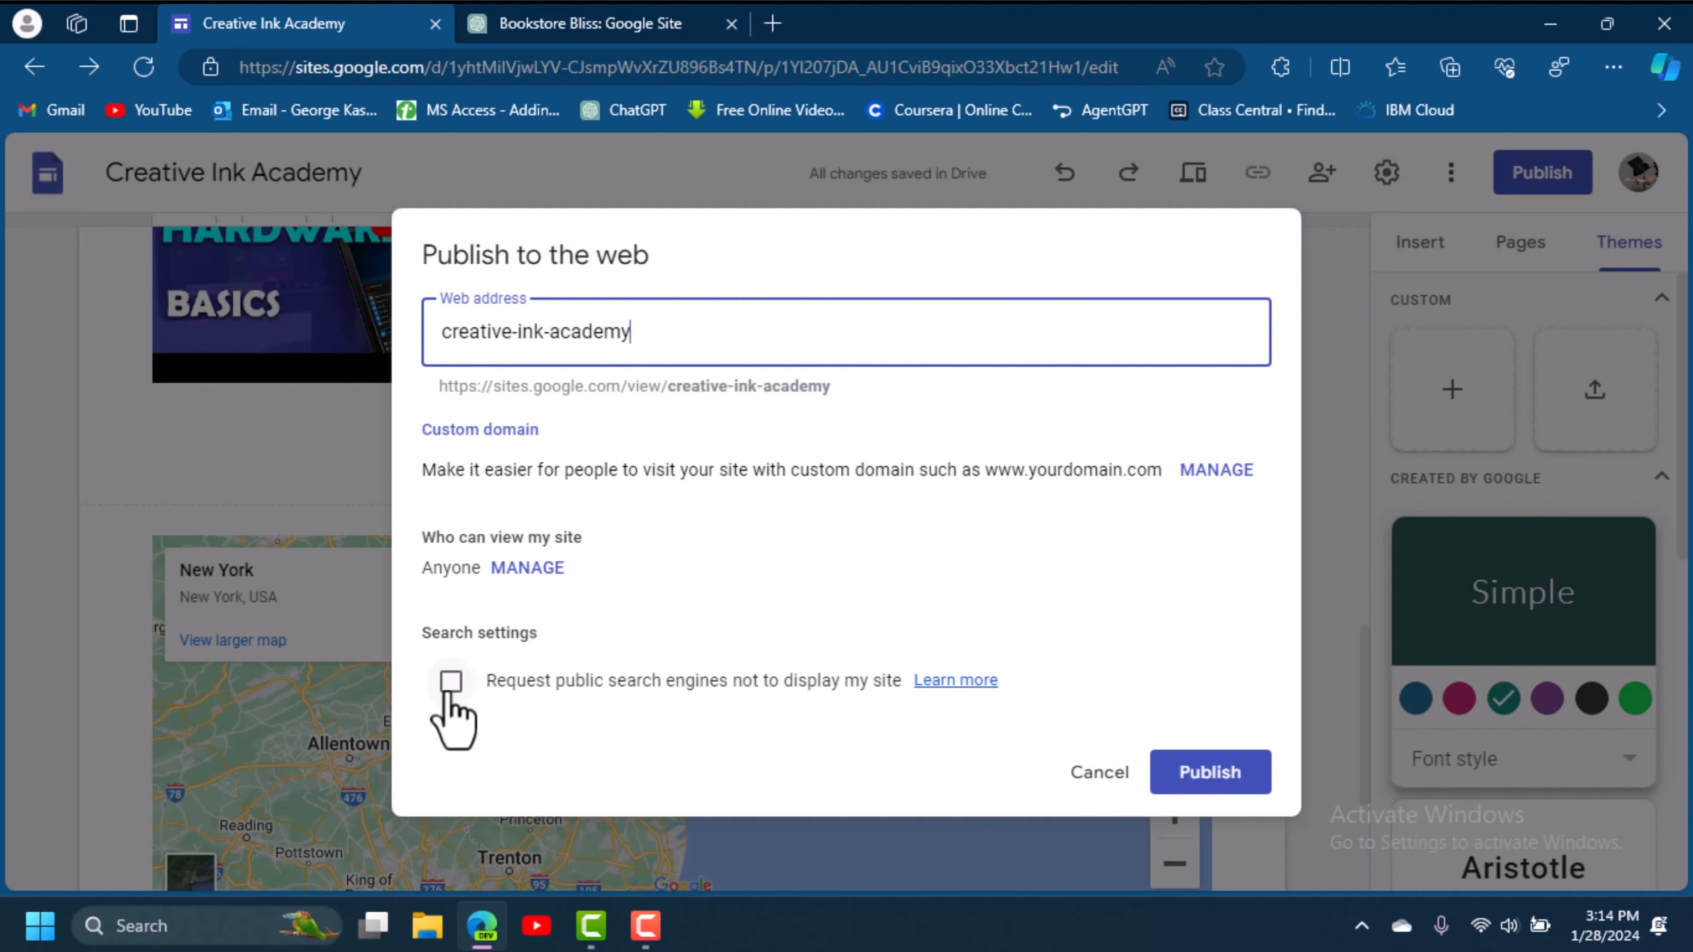
pyautogui.click(451, 682)
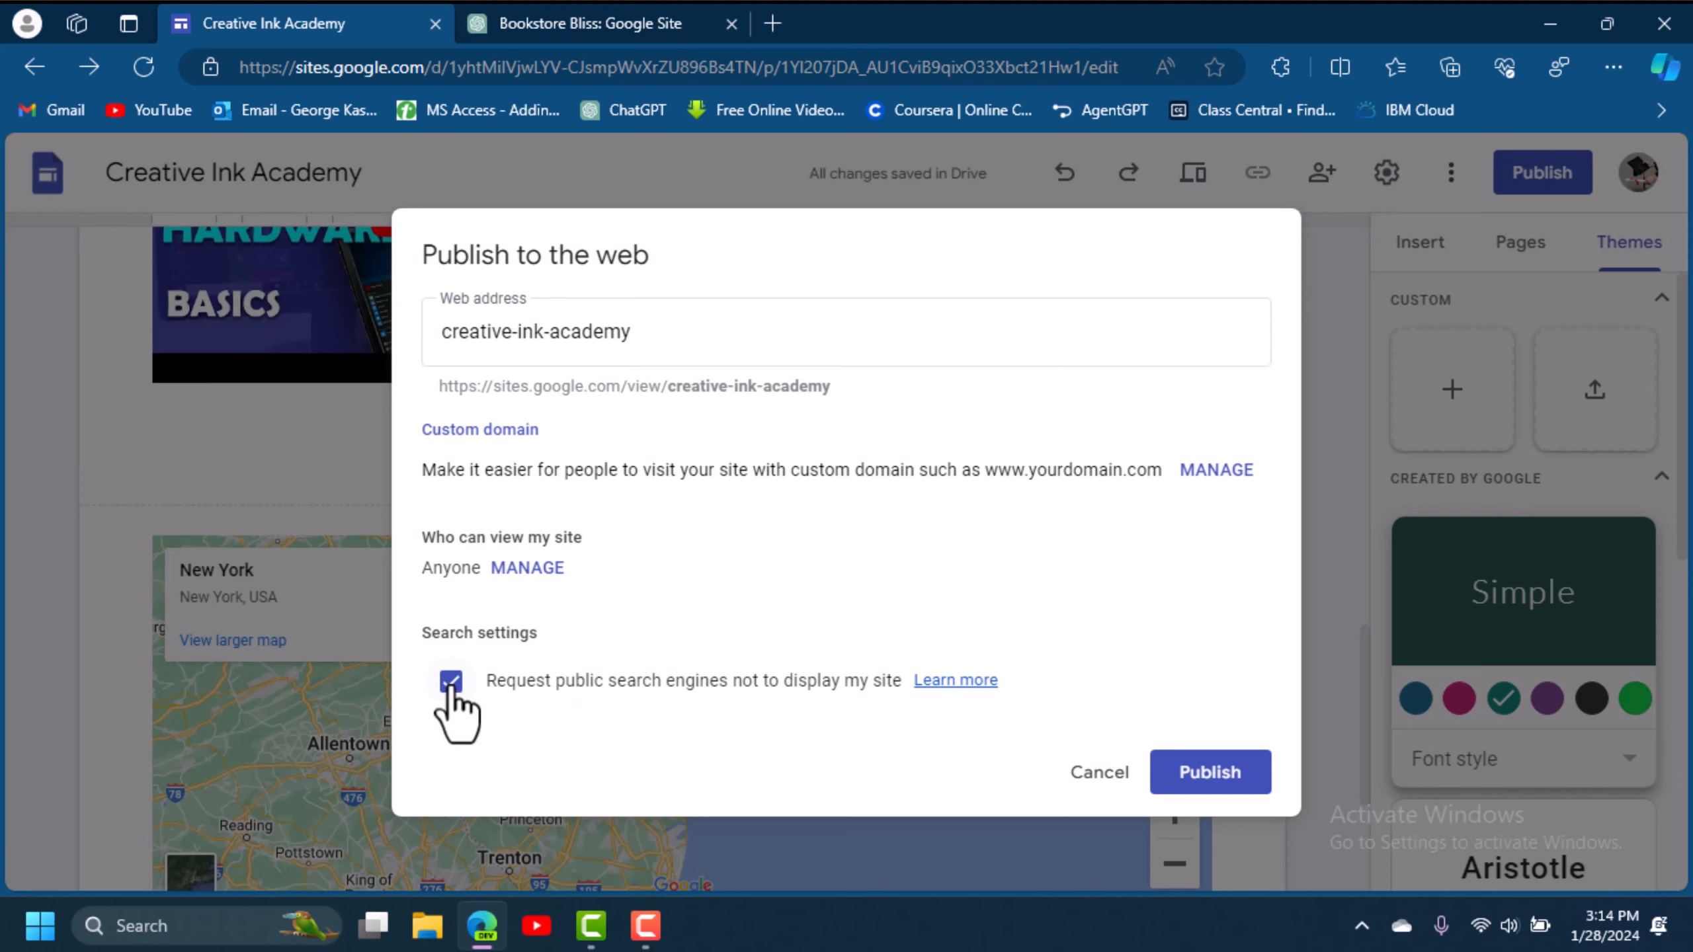
pyautogui.click(1209, 775)
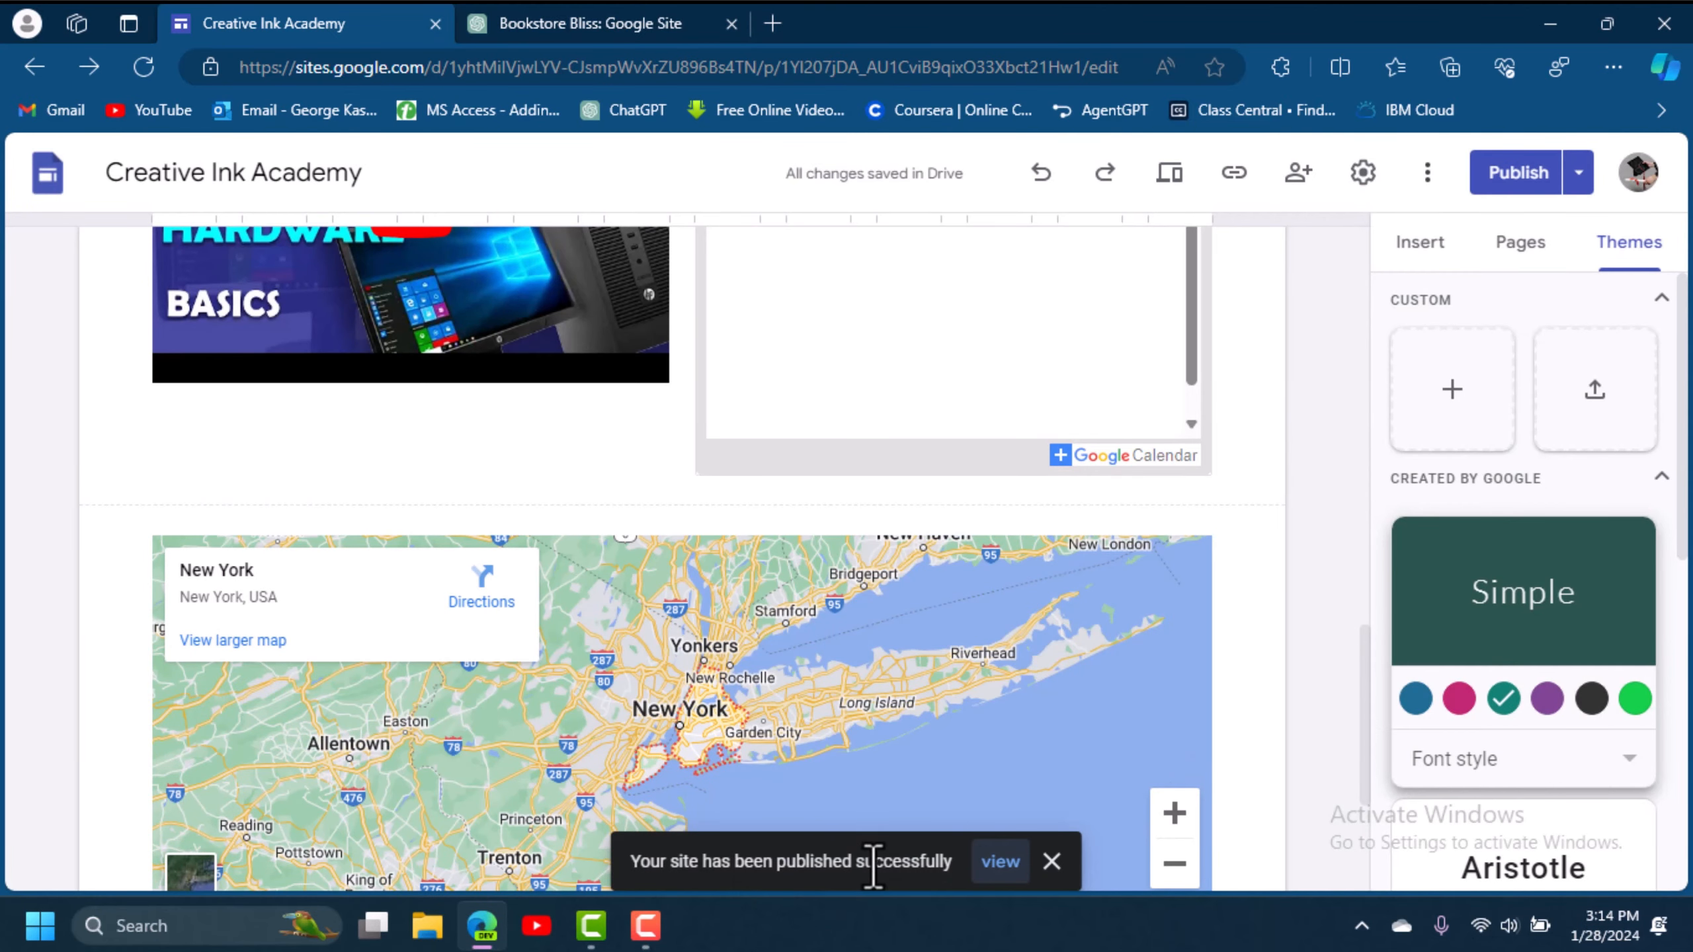
# Open the published Creative Ink Academy site and look over its Home page.
pyautogui.click(999, 861)
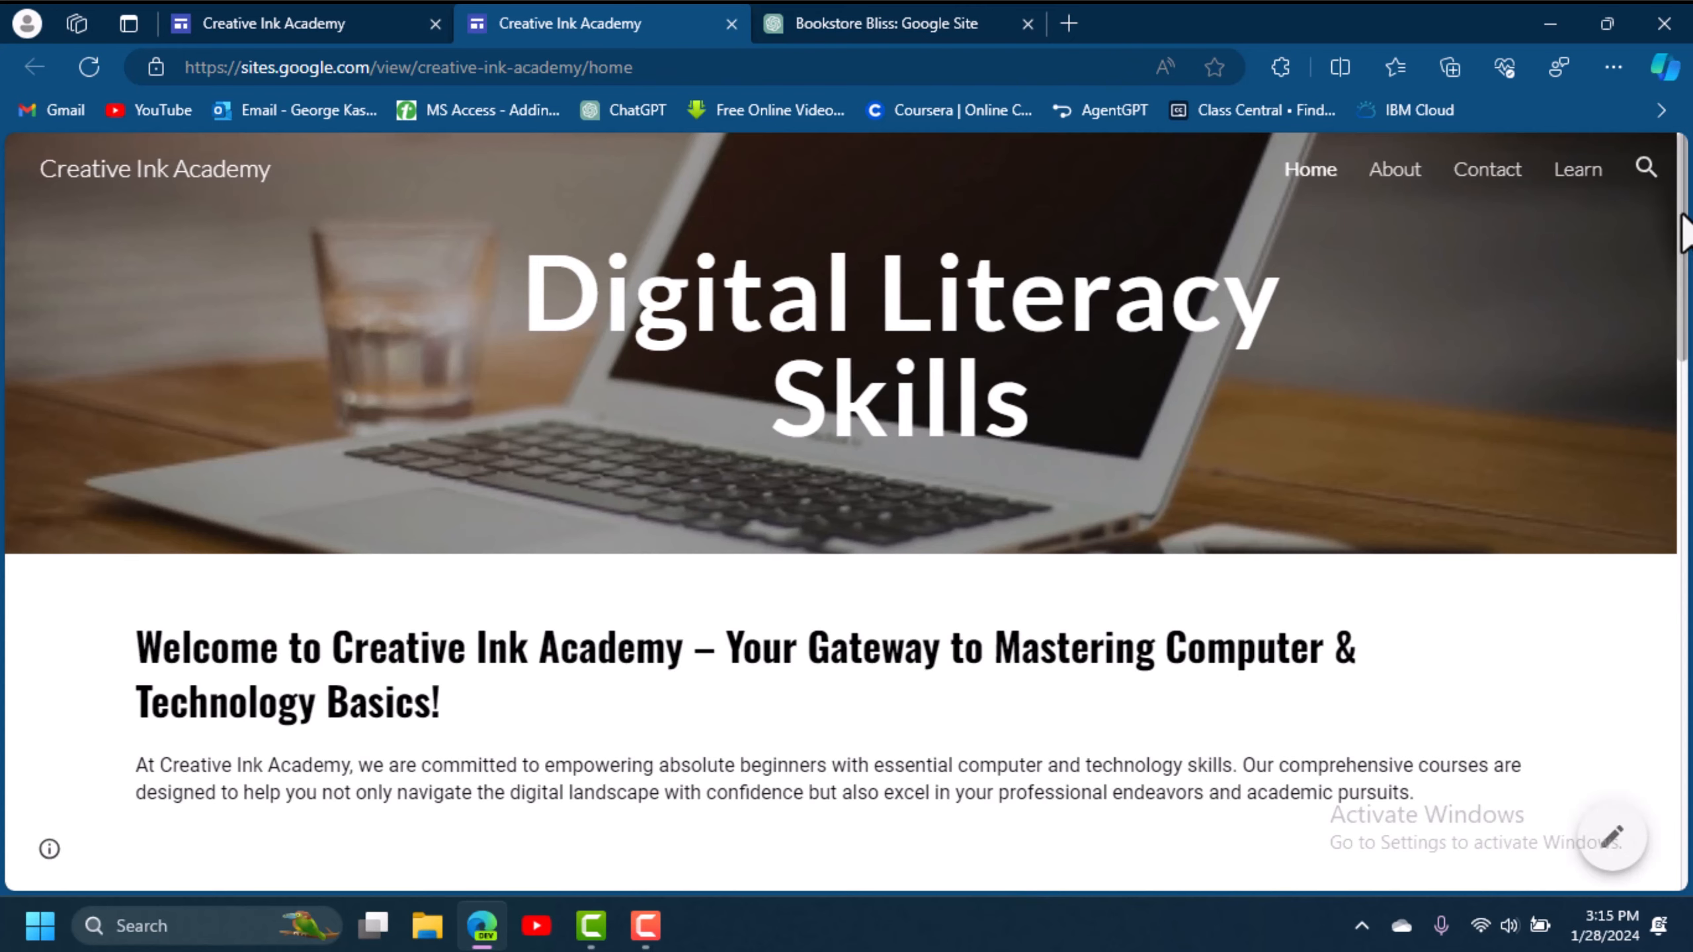
pyautogui.moveTo(1681, 224)
pyautogui.mouseDown()
pyautogui.moveTo(1681, 836)
pyautogui.moveTo(1680, 104)
pyautogui.mouseUp()
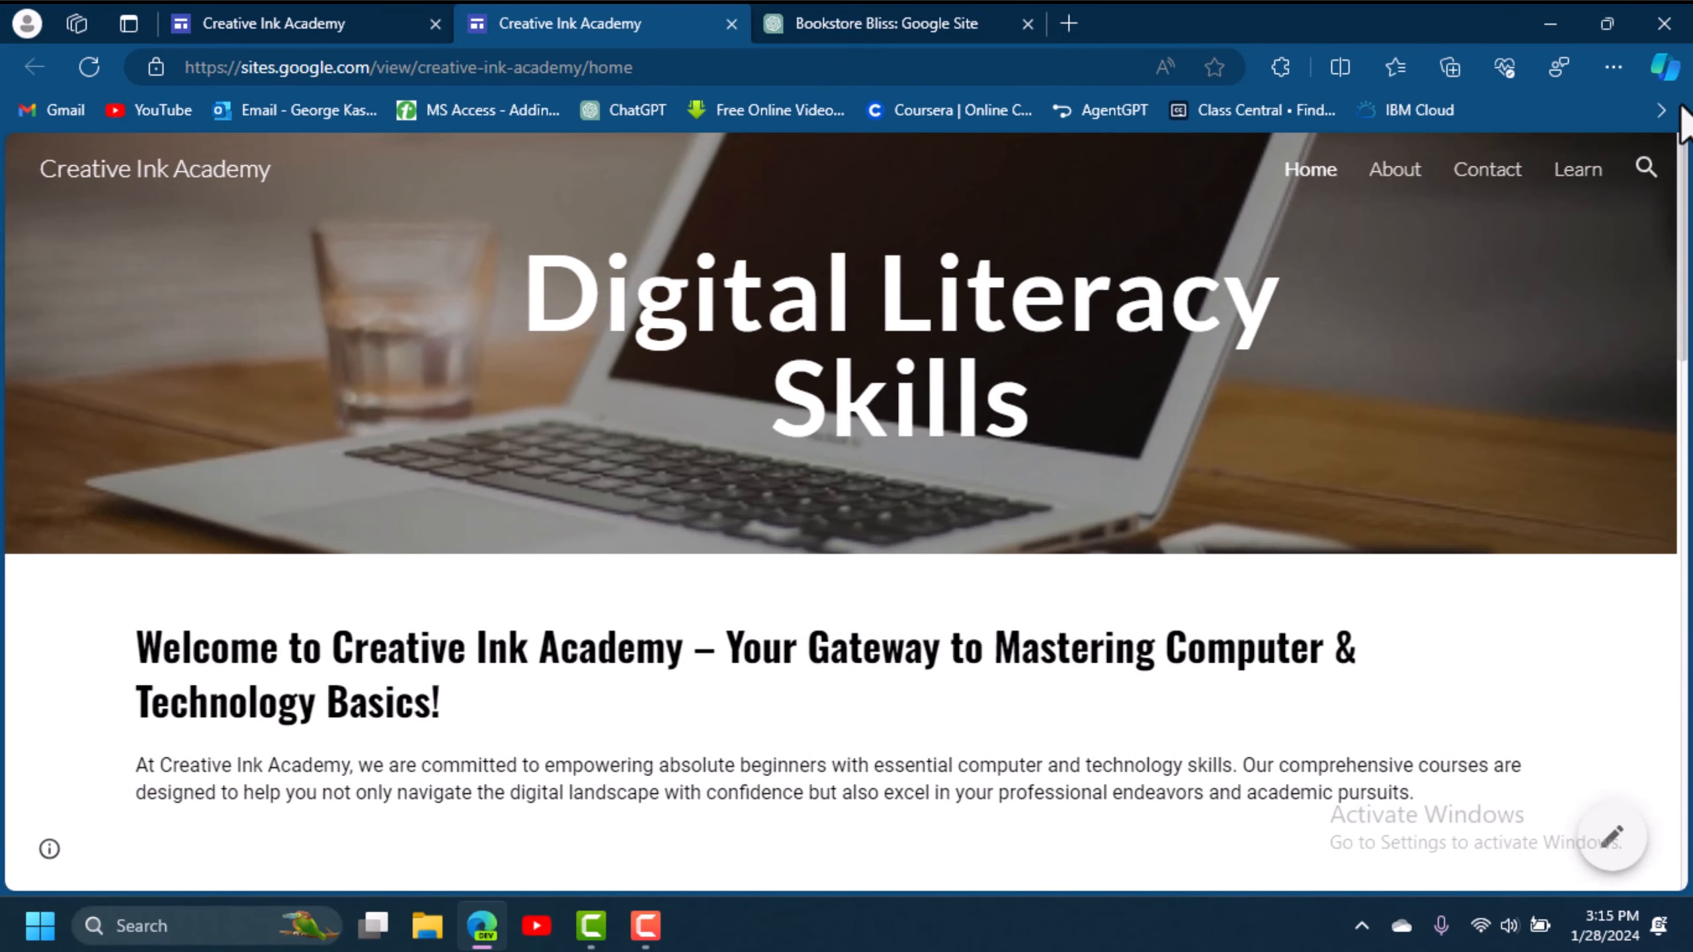